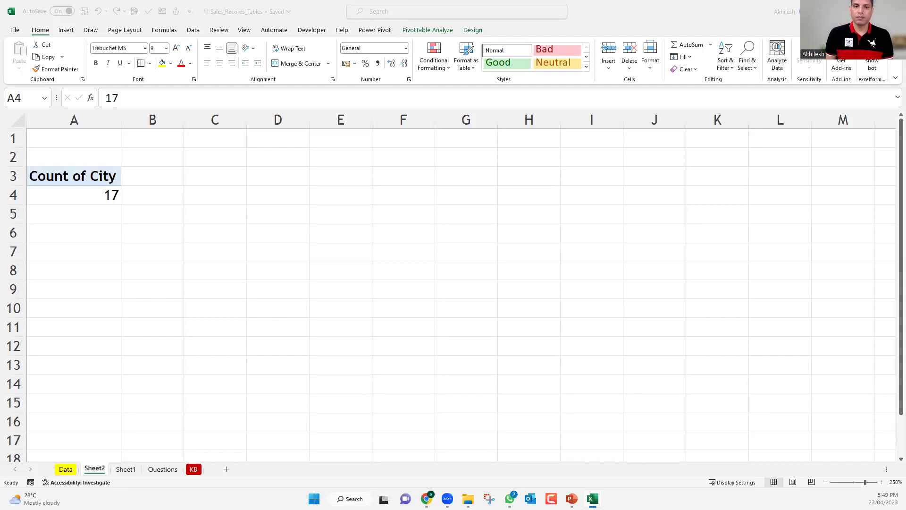
- Open the pivot's Change Data Source dialog, showing the current range Sheet1!$A$1:$G$18
click(92, 196)
right_click(93, 198)
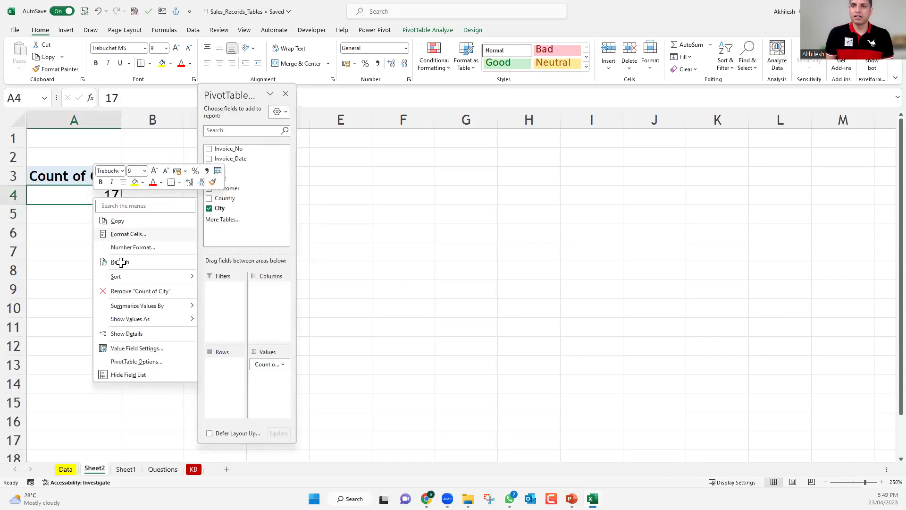
key(Escape)
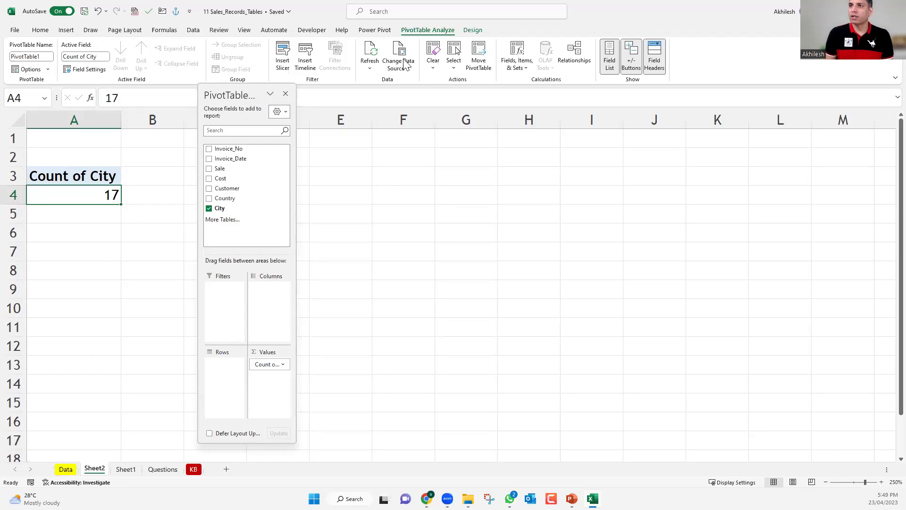
click(401, 65)
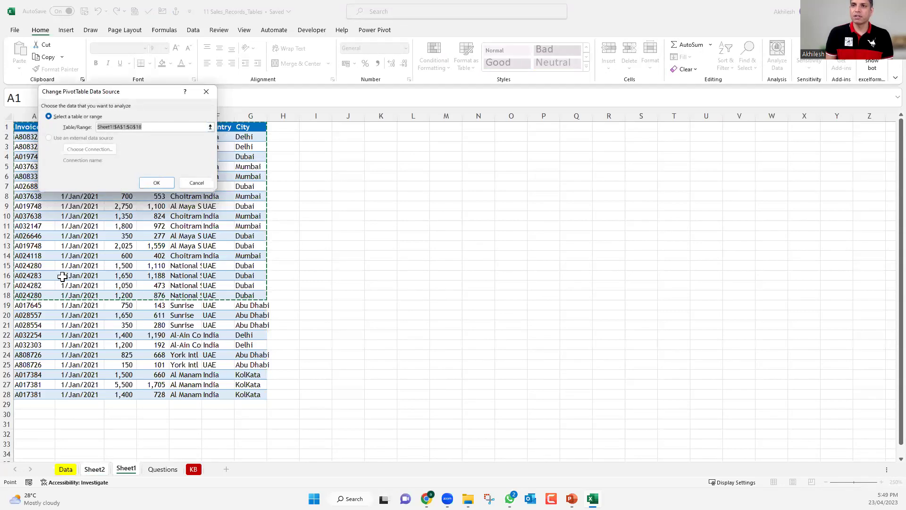
- Reselect Sheet1 A1:G28 as the pivot source so Count of City reads 27
click(27, 128)
drag(27, 128, 237, 392)
click(156, 183)
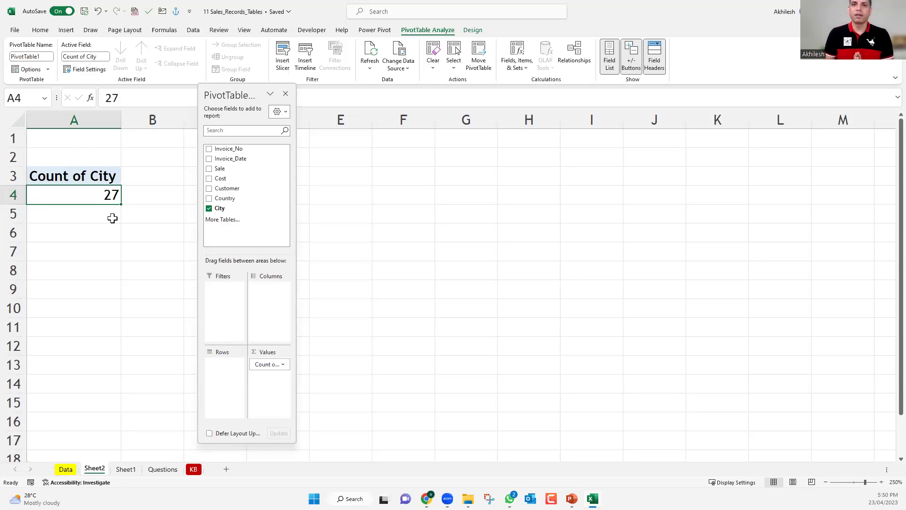
- Permanently delete Sheet2 along with its PivotTable
right_click(106, 470)
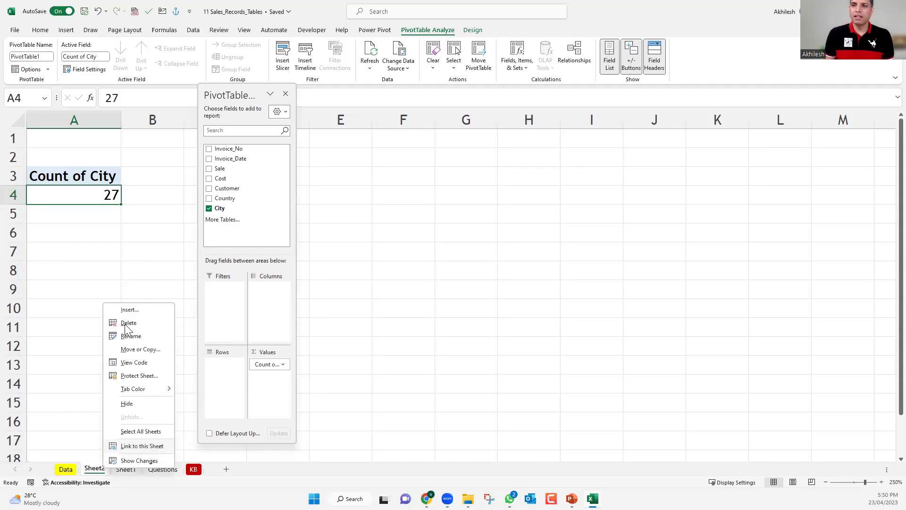
click(126, 323)
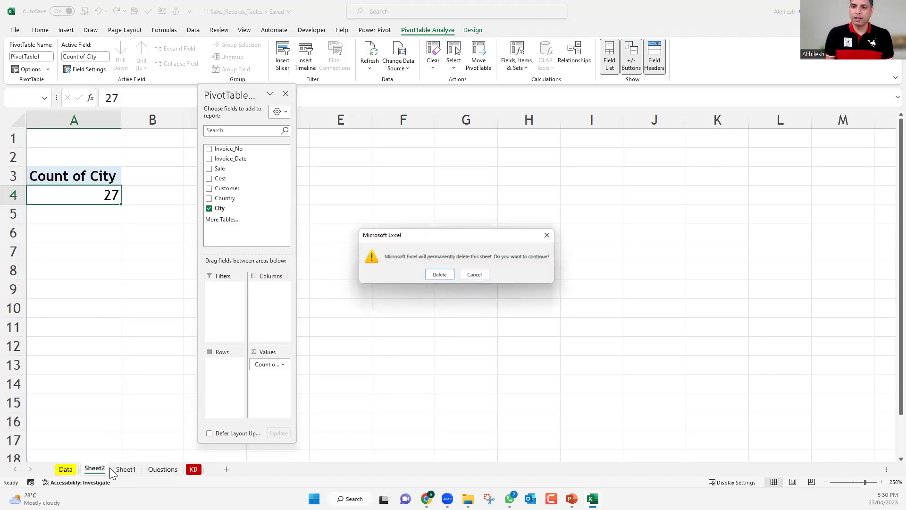
key(Return)
- Start deleting Sheet1 but cancel, keeping its 27-row sales data
right_click(93, 470)
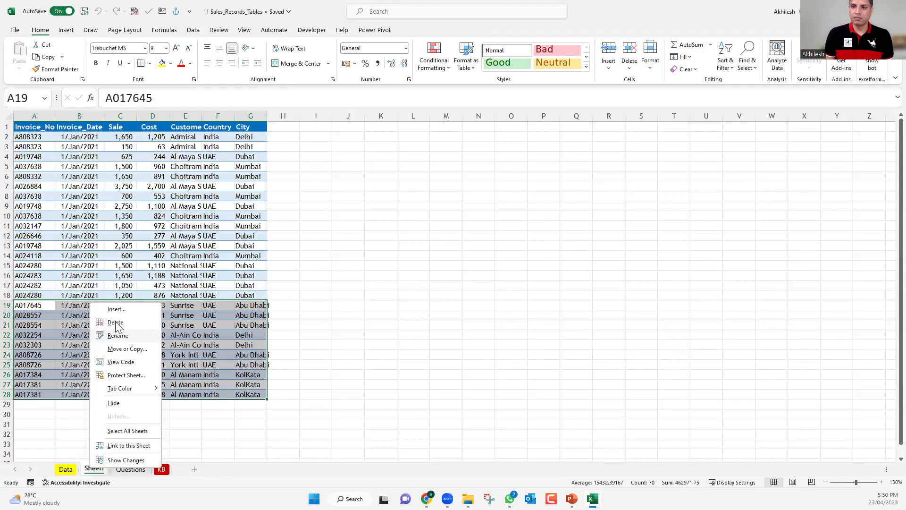
key(d)
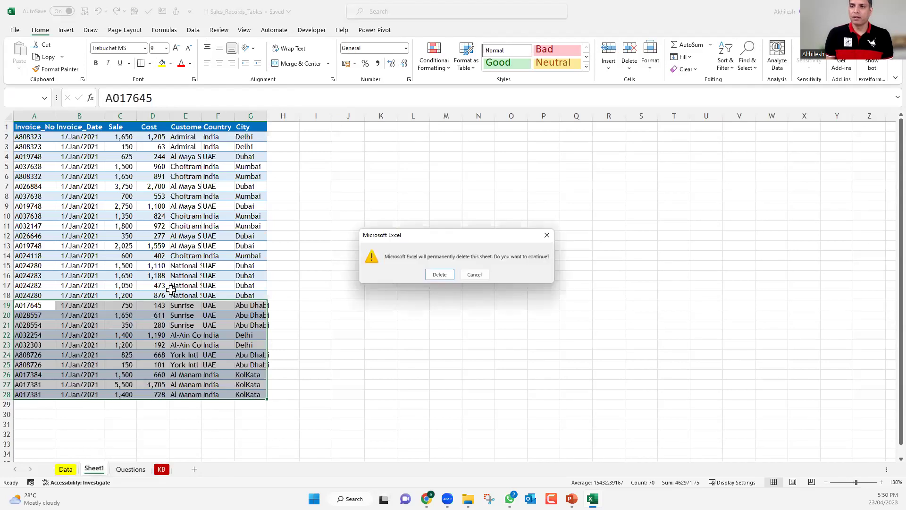
key(Escape)
ctrl+scroll(143, 247, up, 2)
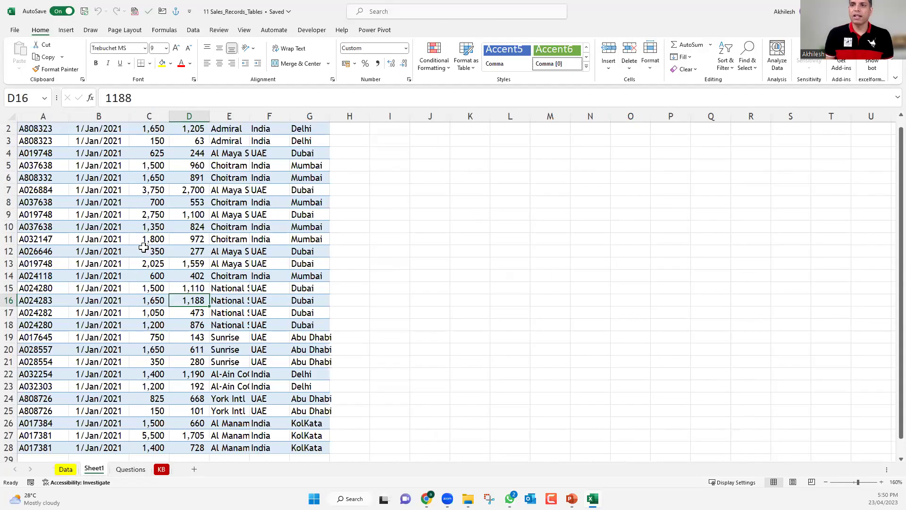
ctrl+scroll(144, 247, down, 2)
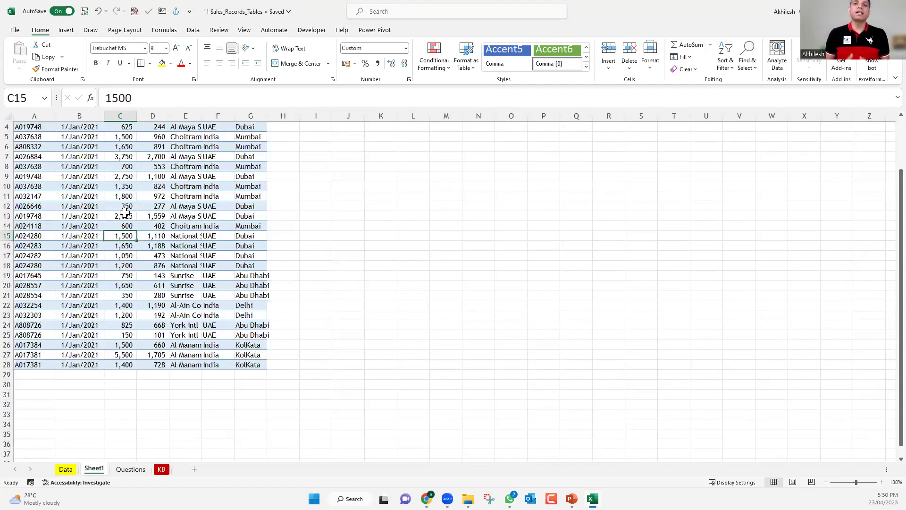
scroll(125, 212, up, 1)
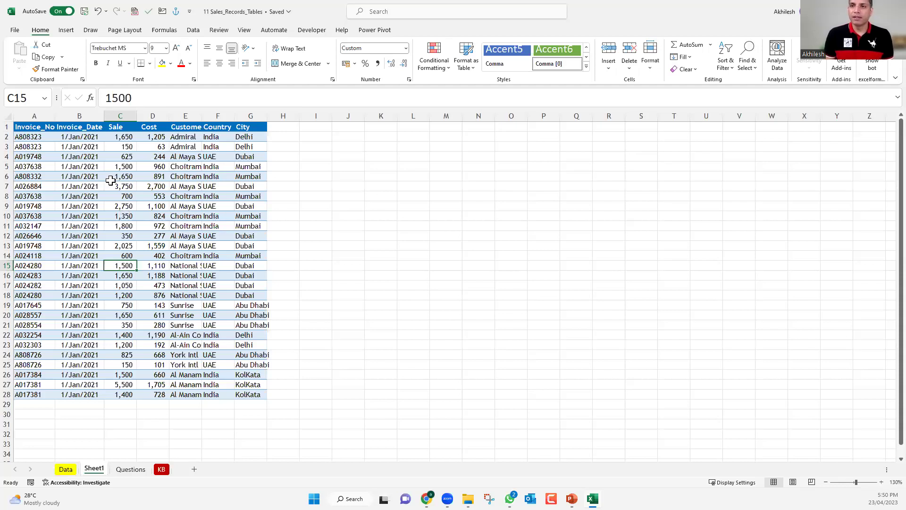
drag(112, 177, 114, 187)
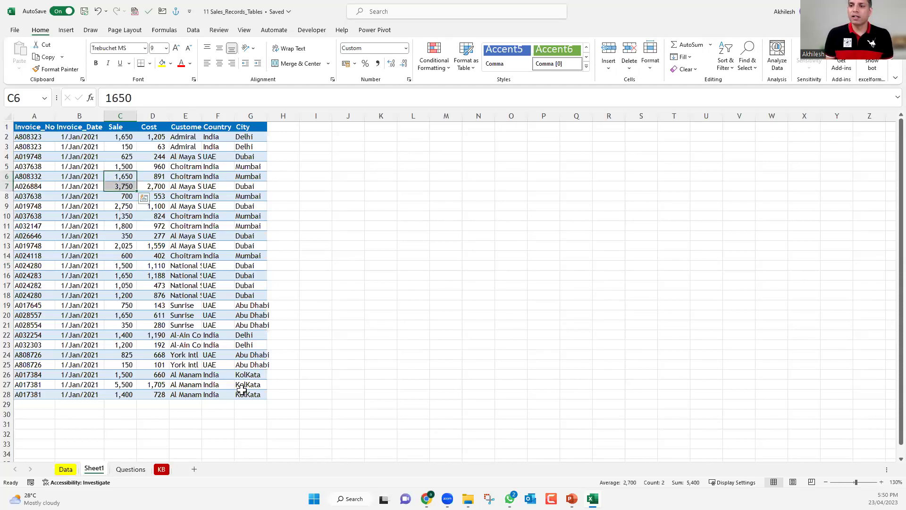
key(ctrl+Home)
shift+click(242, 388)
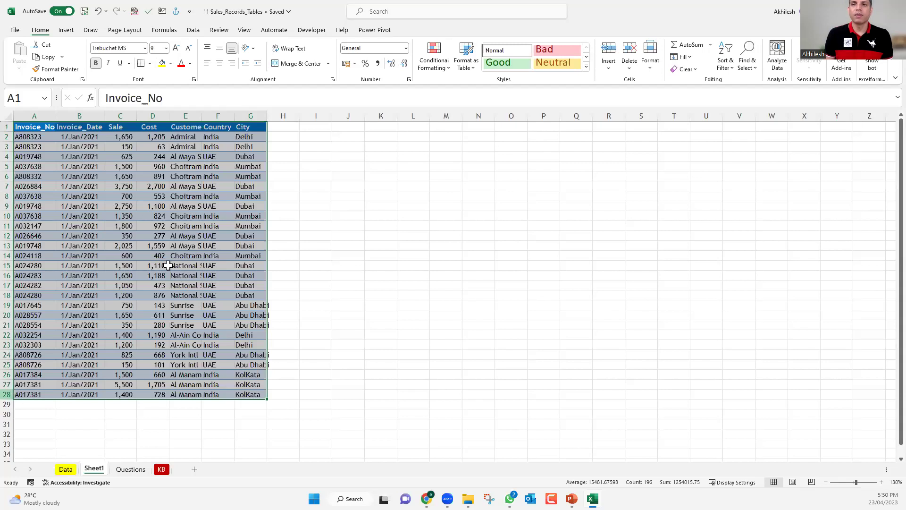
- Convert Sheet1's sales data into a formatted table with headers
click(68, 31)
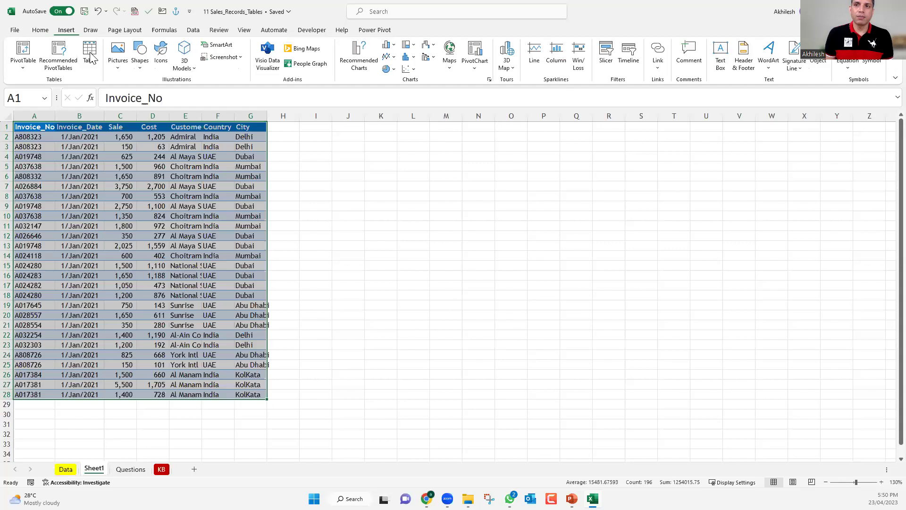
click(91, 56)
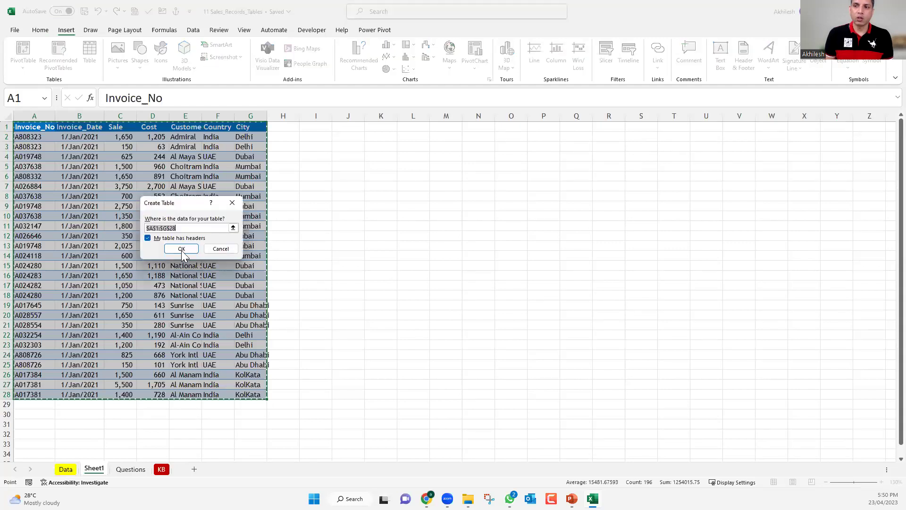
click(181, 249)
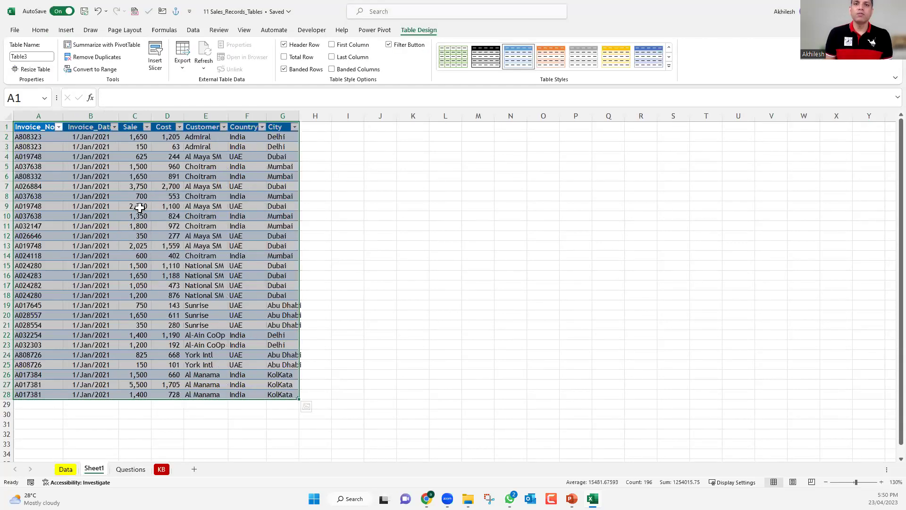
click(139, 208)
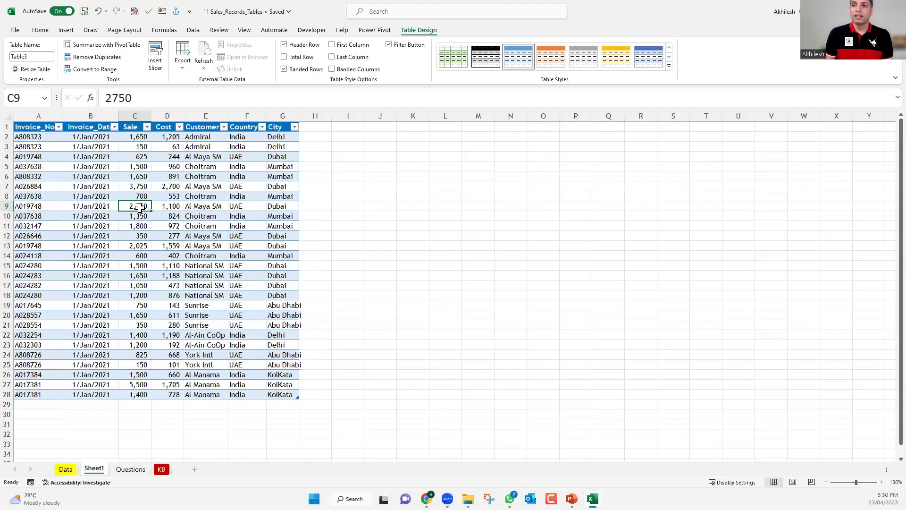
- Check that the new table is named Table3, then switch to the Data sheet
drag(45, 128, 286, 395)
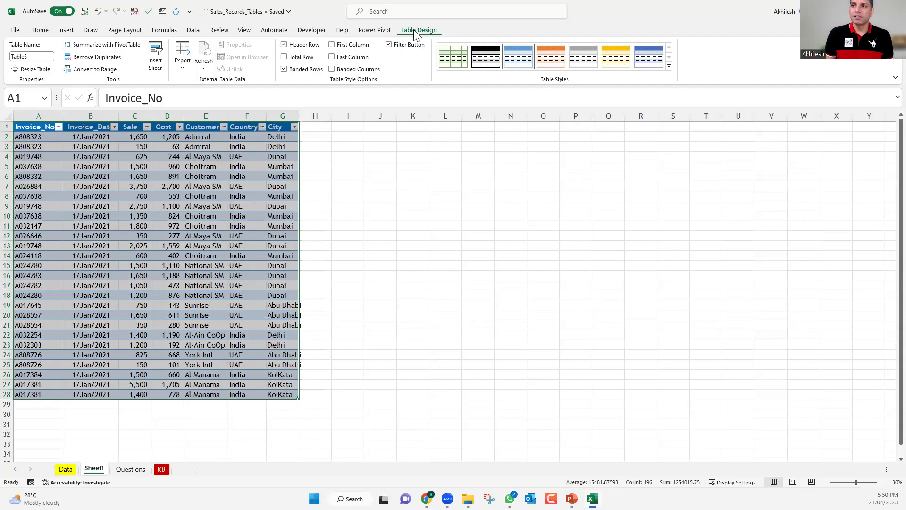
click(30, 57)
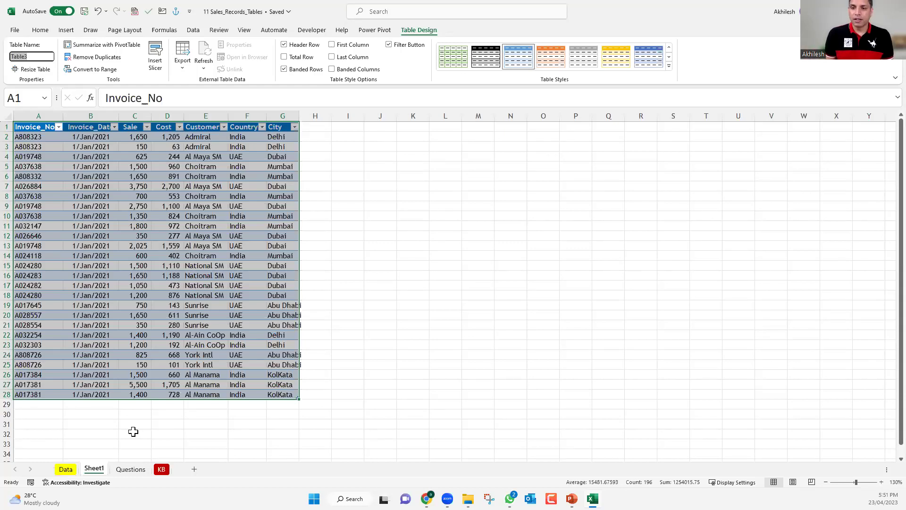
click(71, 472)
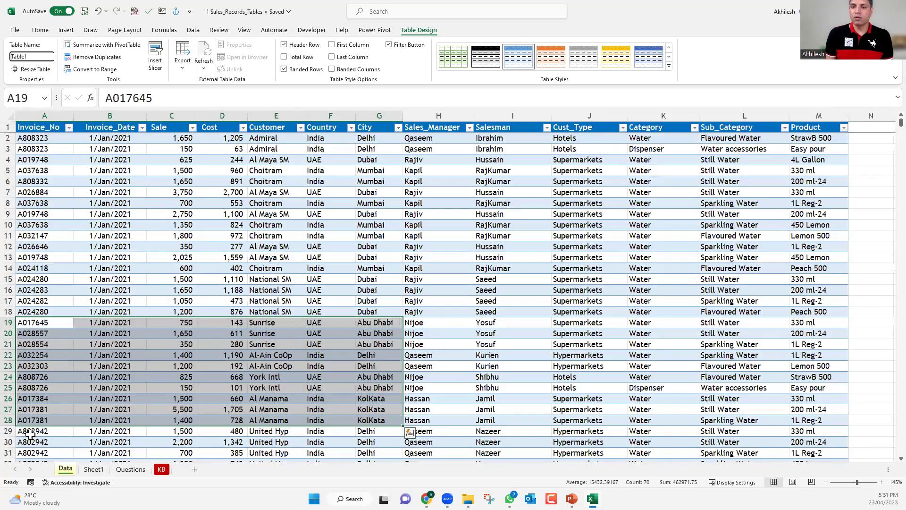
- Copy the two United Hyp rows, A29:G30, on the Data sheet
click(30, 433)
key(shift+Right)
key(shift+Right)
key(shift+Right)
key(shift+Right)
key(shift+Right)
key(shift+Down)
key(shift+Down)
key(shift+Down)
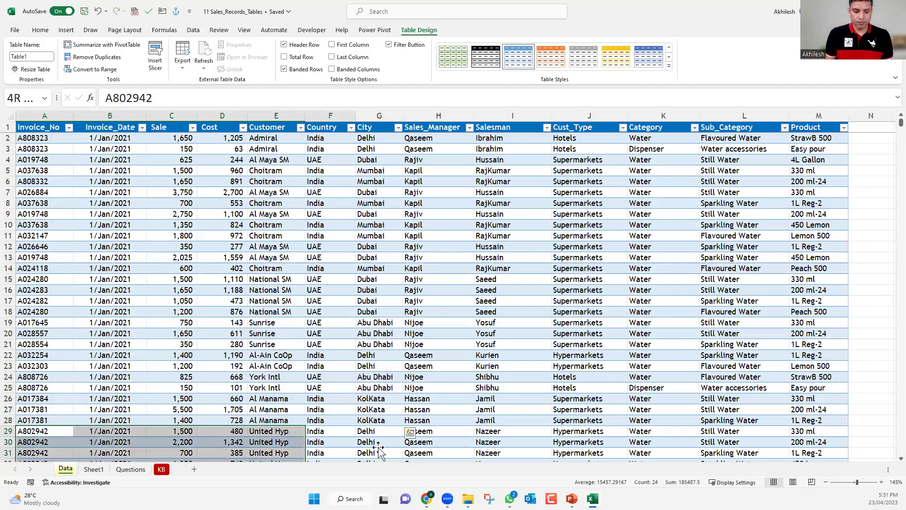
drag(379, 448, 378, 443)
key(ctrl+c)
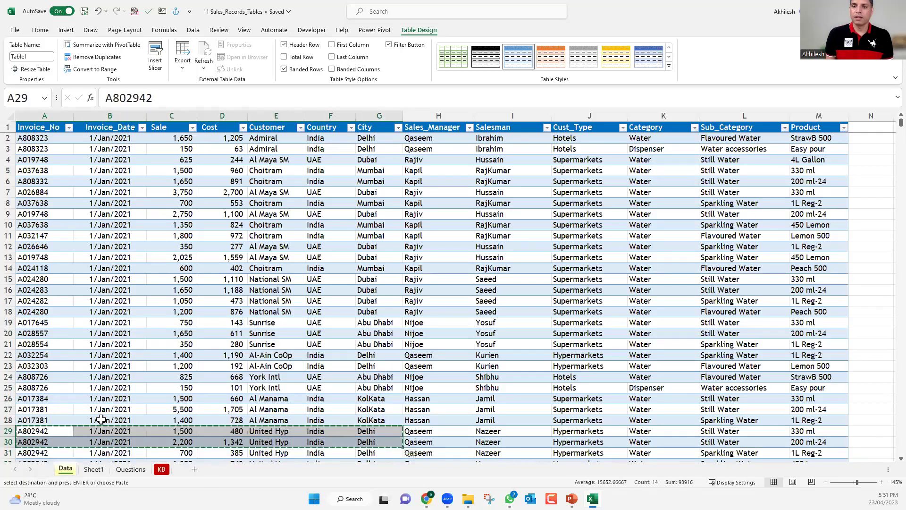
- Paste them at Sheet1 A29 so Table3 extends through row 30
key(ctrl+Page_Down)
click(35, 413)
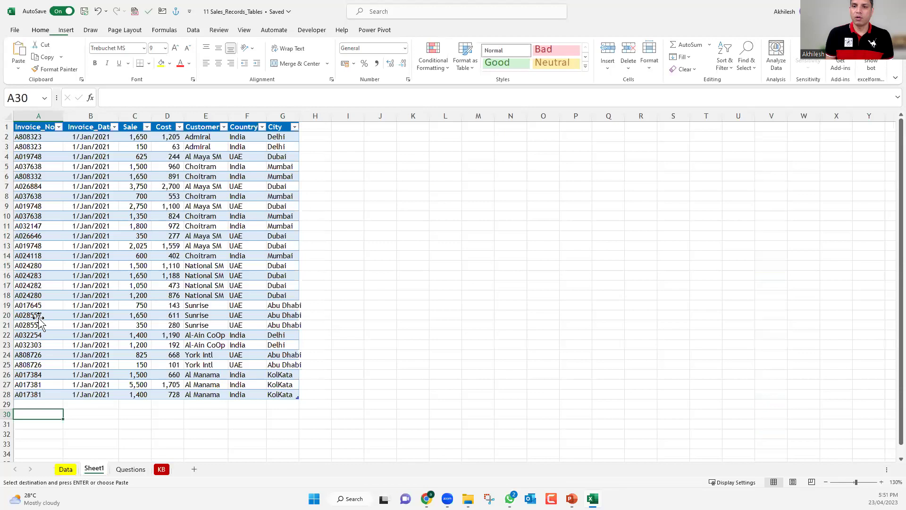
scroll(39, 321, down, 3)
key(Up)
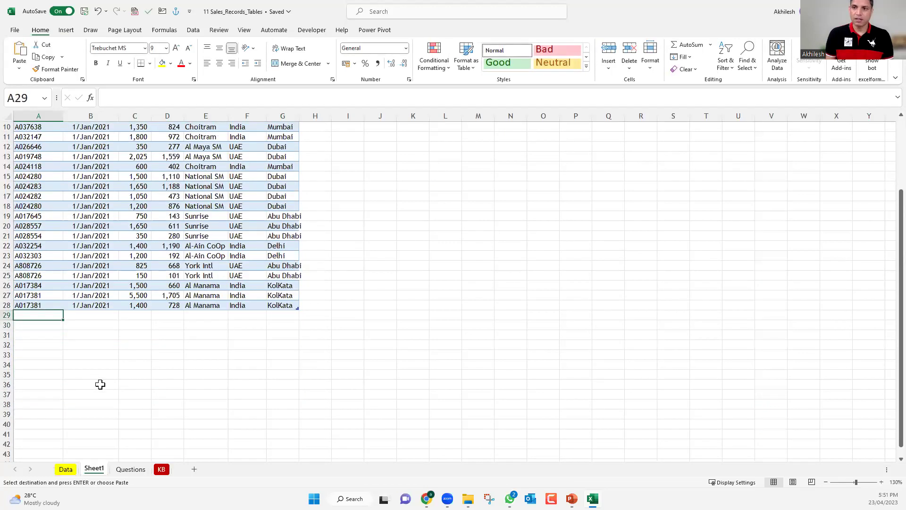
key(ctrl+v)
click(148, 355)
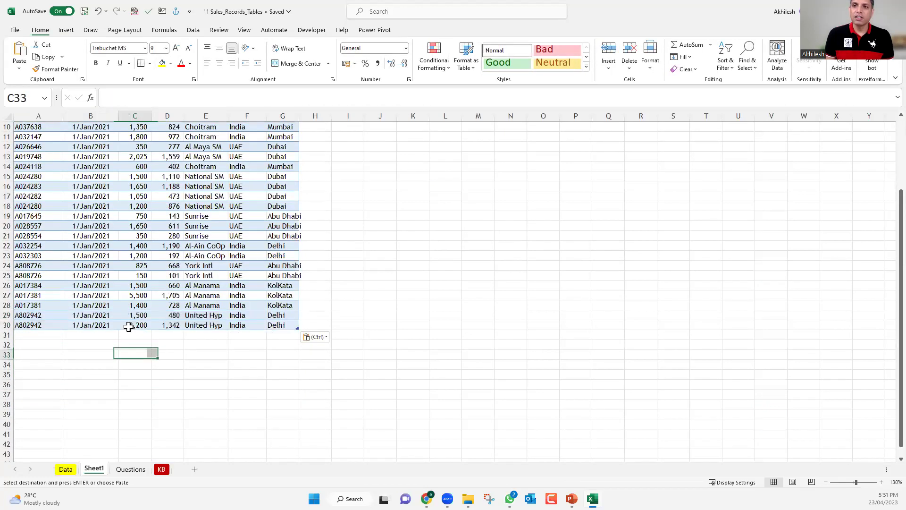
click(130, 315)
click(419, 30)
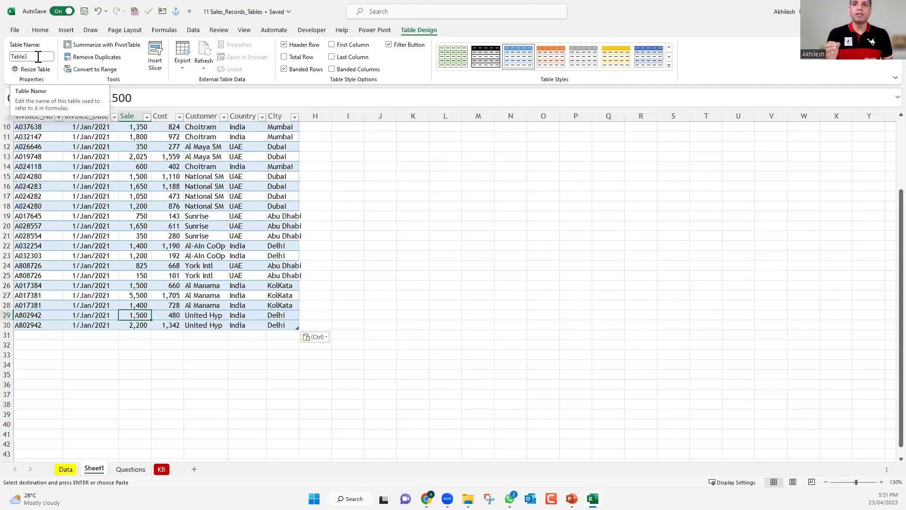
- Undo to revert Table3 to a plain data range
click(122, 195)
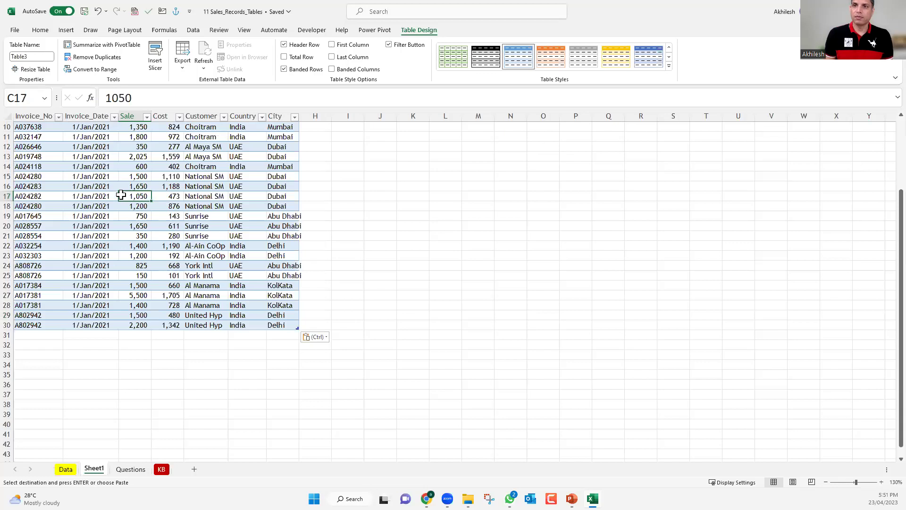
key(ctrl+z)
click(118, 196)
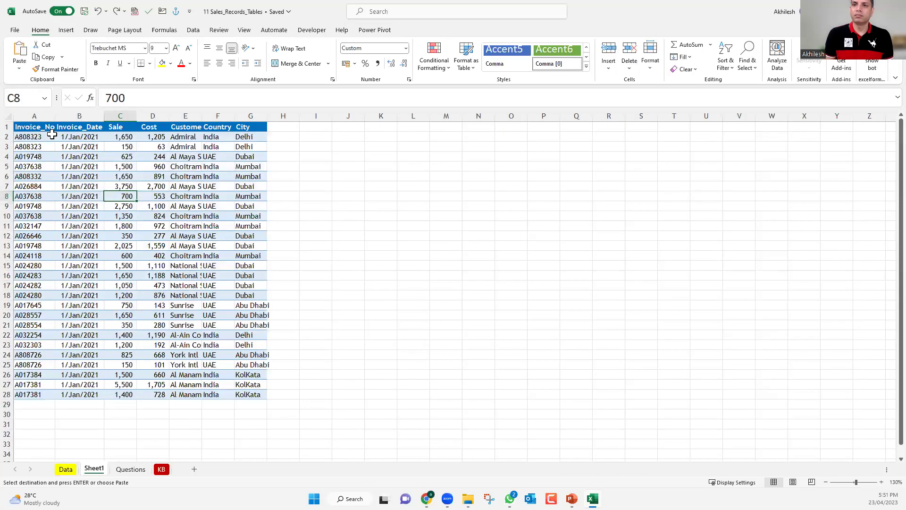
key(ctrl+a)
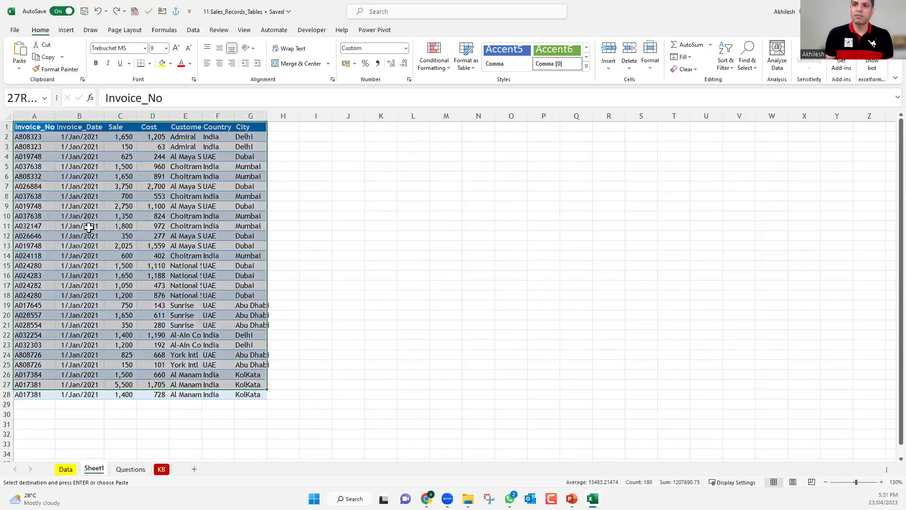
click(87, 167)
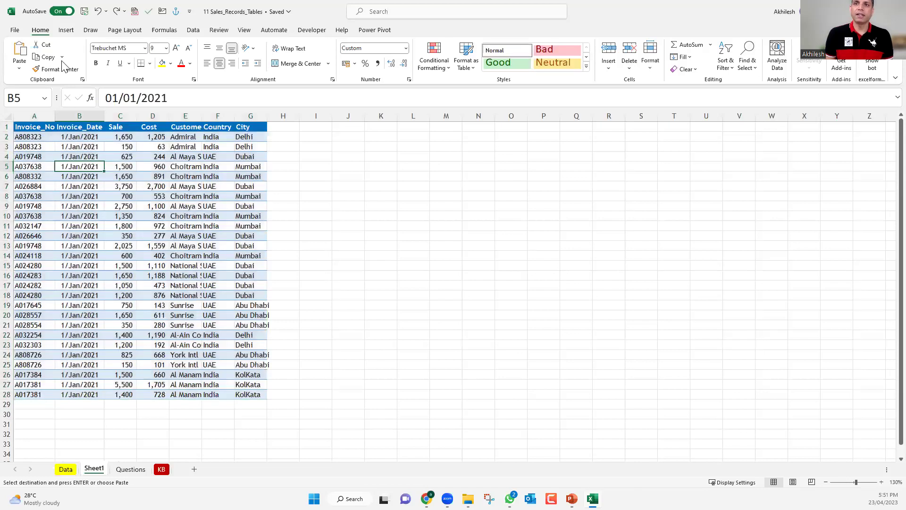
- Convert Sheet1's data range back into a table with Ctrl+T
click(66, 30)
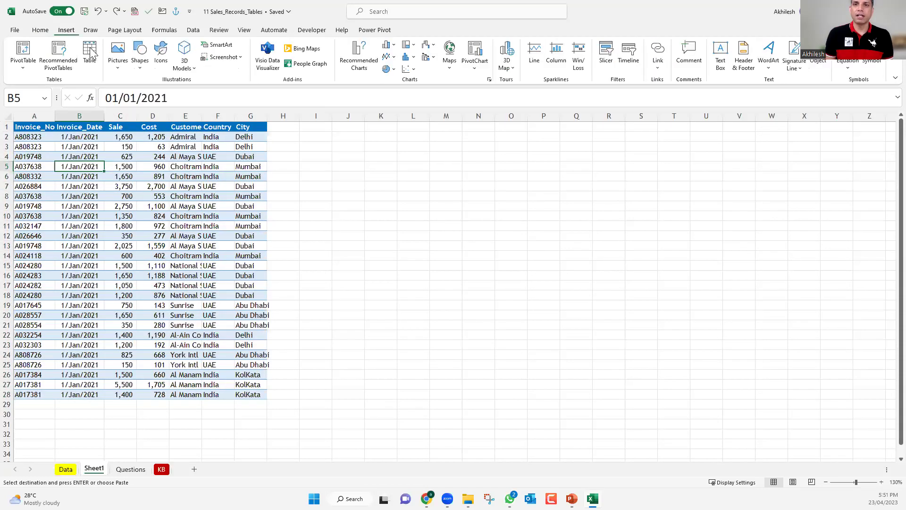
key(ctrl+t)
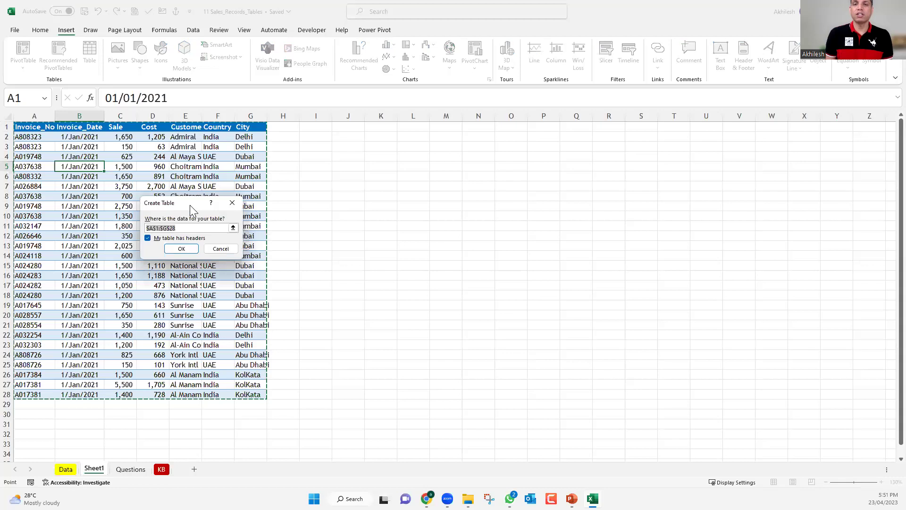
drag(190, 205, 113, 181)
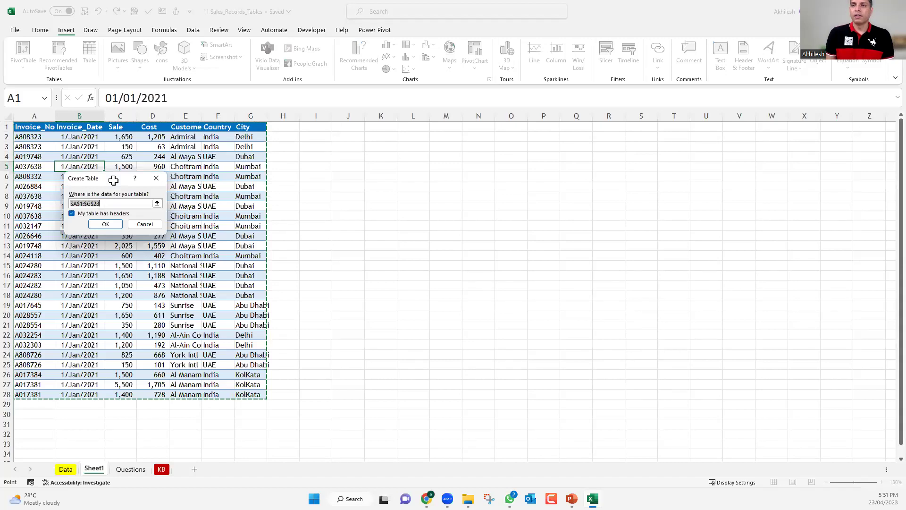
key(Return)
- Permanently delete Sheet1 from the workbook
right_click(93, 472)
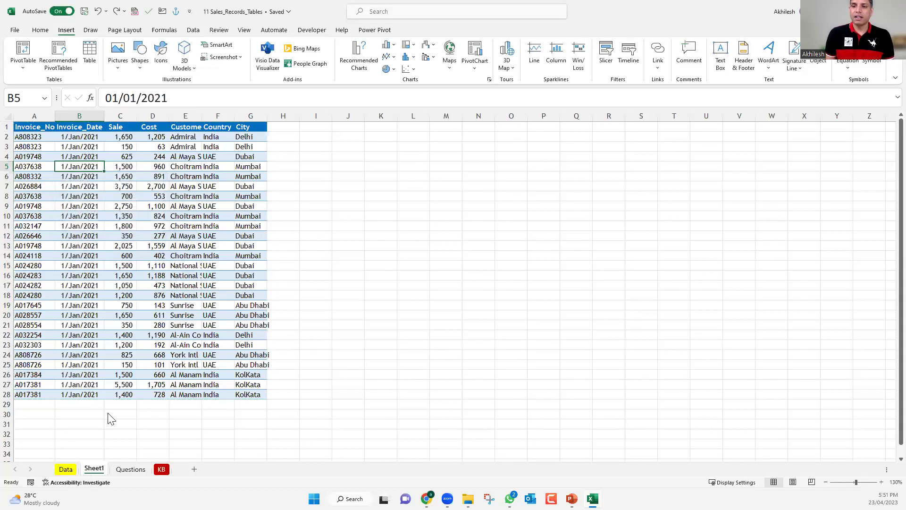
click(118, 328)
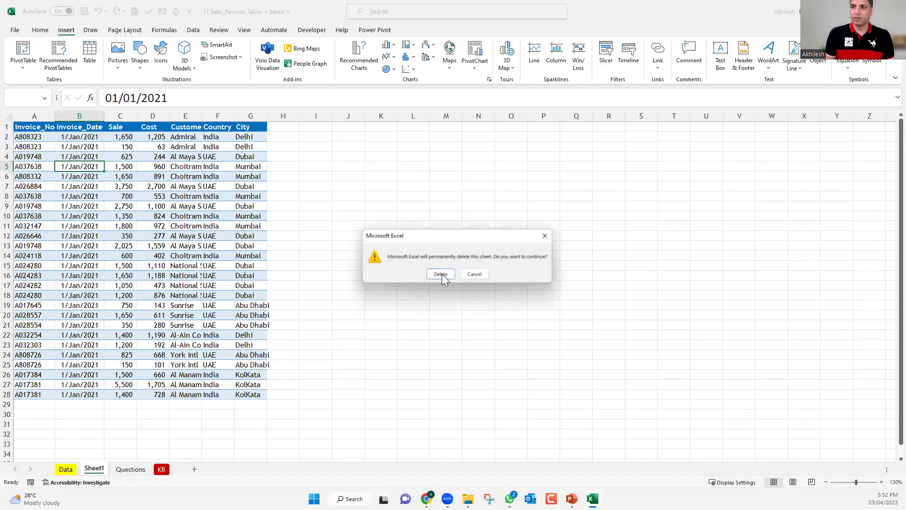
key(Return)
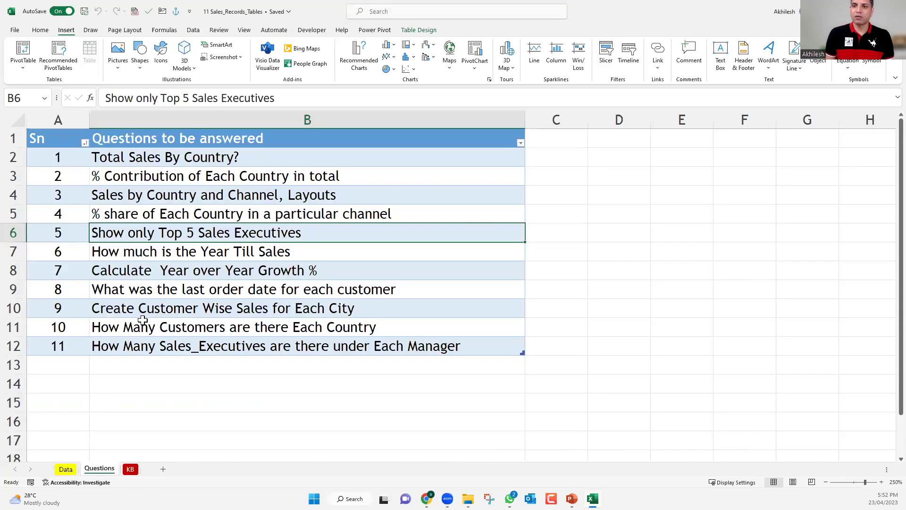
- On the Data sheet, confirm the sales table's name is Table1
key(ctrl+Page_Up)
click(110, 290)
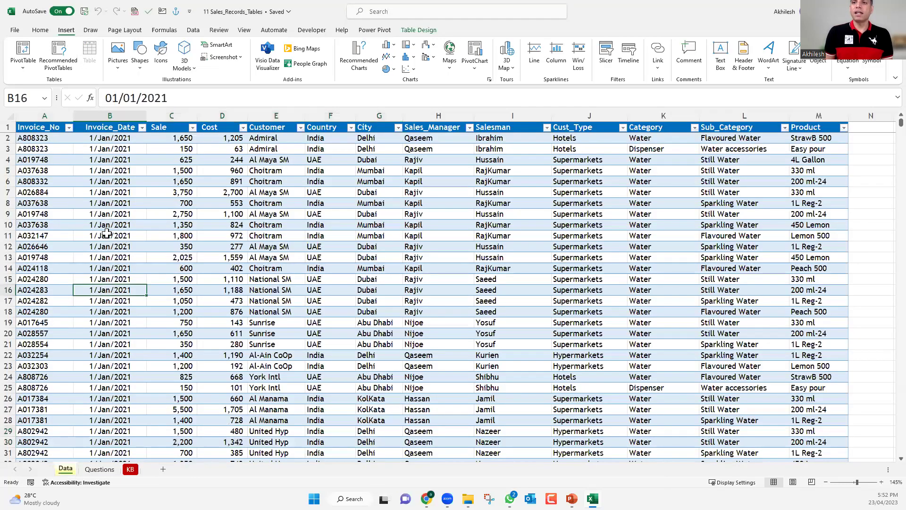
key(Up)
key(Up)
key(Up)
key(Up)
key(Up)
key(Up)
key(Up)
key(Up)
key(Up)
click(419, 31)
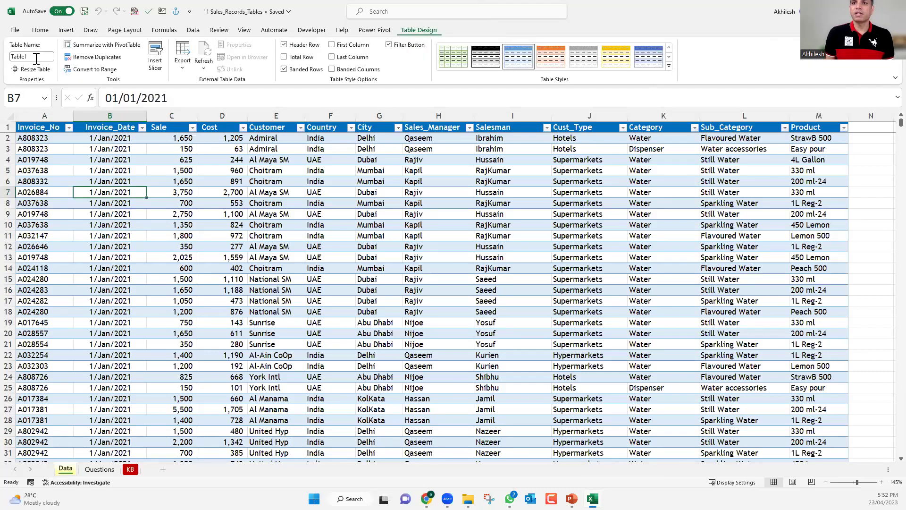
key(alt+j)
key(t)
key(a)
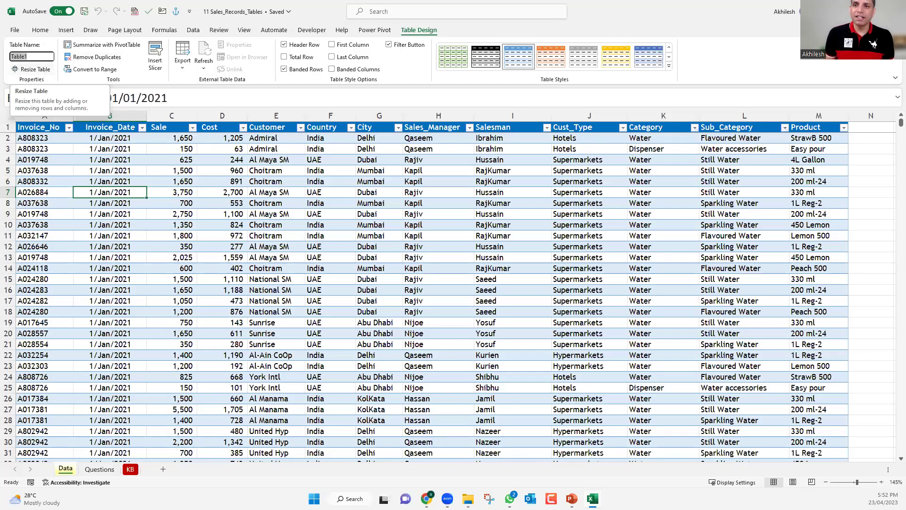
- Check Table1's extent from Invoice_No to Product, down to row 79918
click(51, 125)
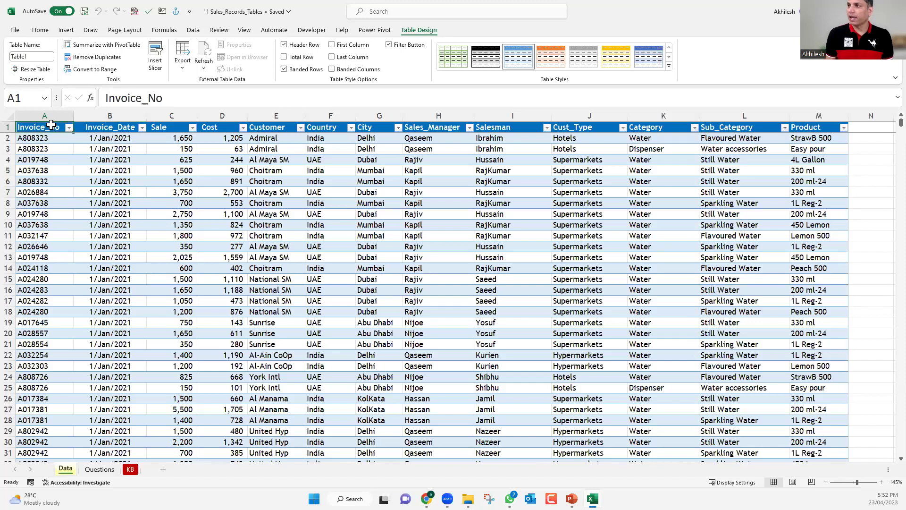
key(ctrl+Right)
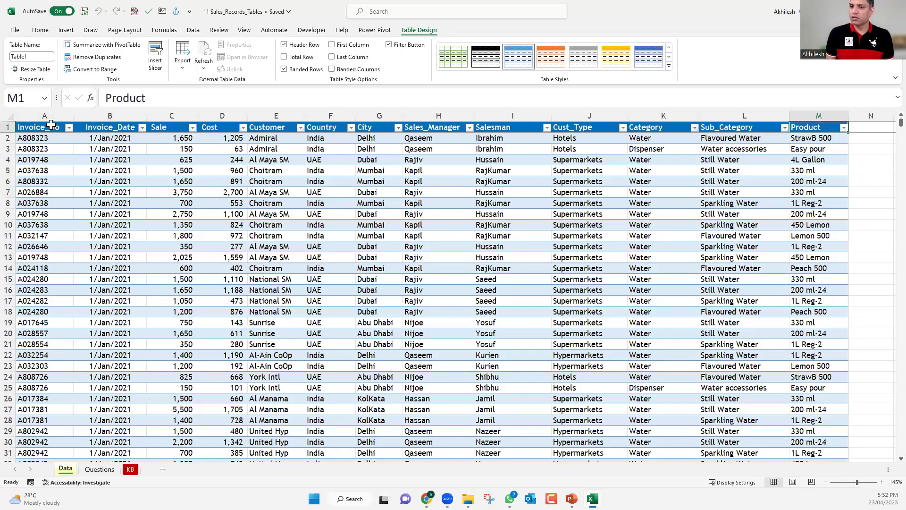
key(ctrl+Down)
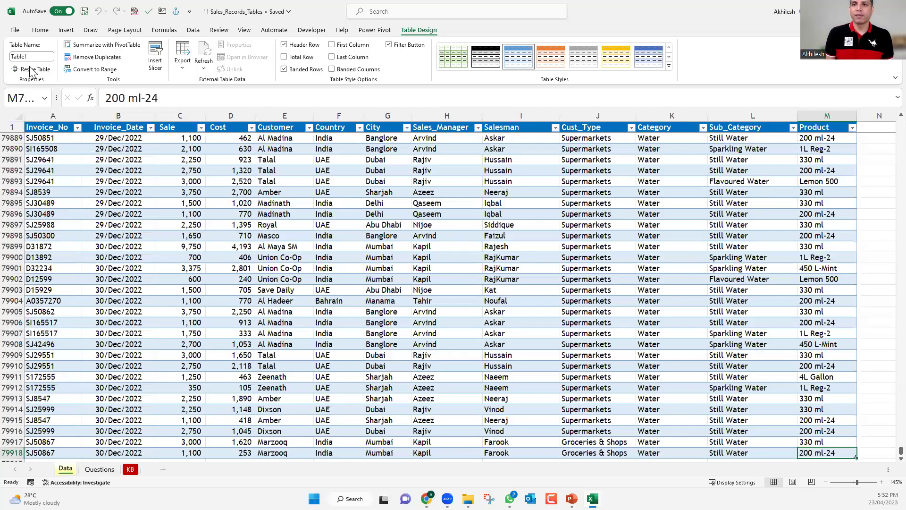
key(ctrl+Up)
key(Down)
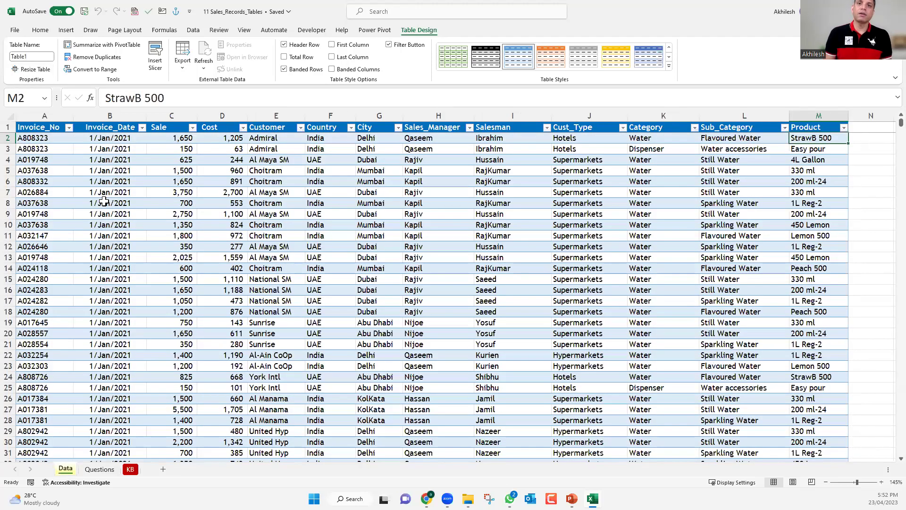
key(ctrl+Left)
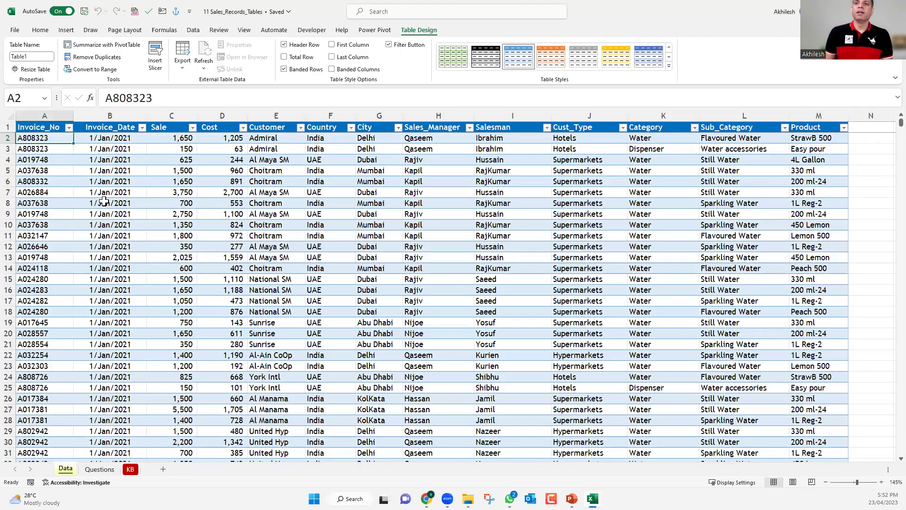
click(156, 173)
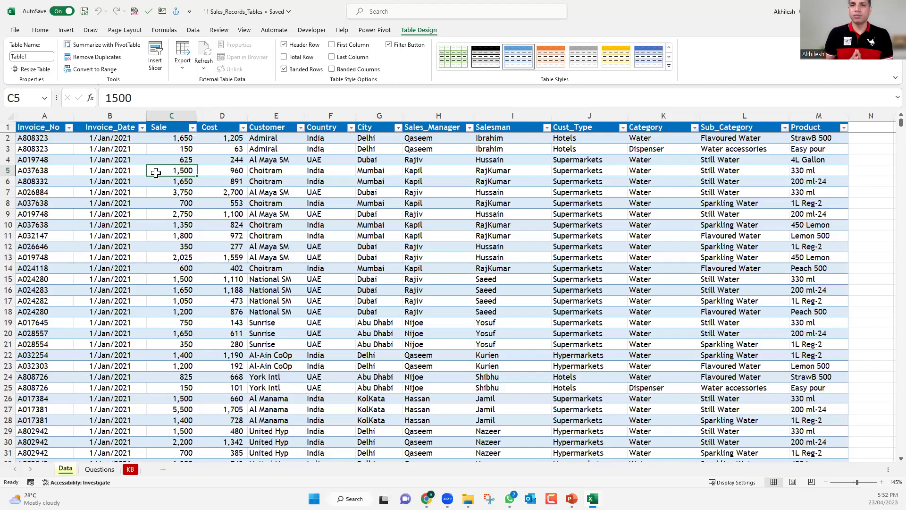
click(66, 31)
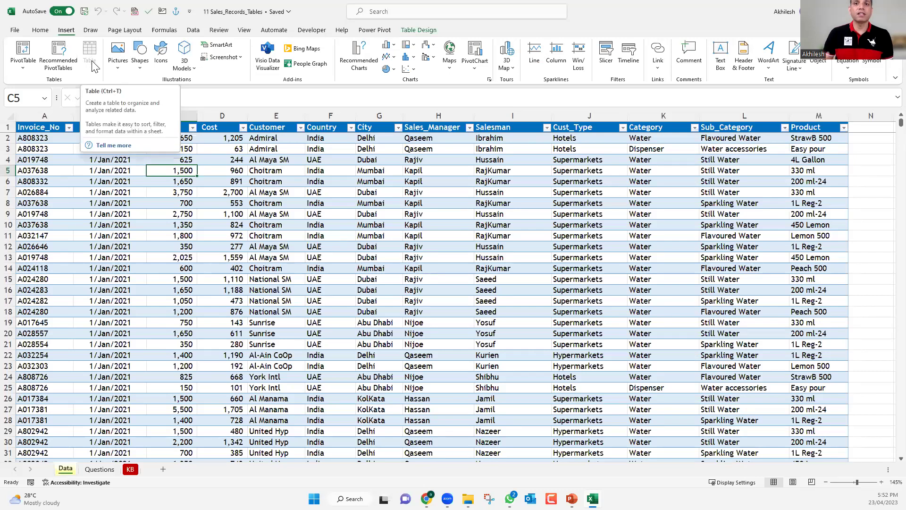
- Insert an empty PivotTable from Table1 on new Sheet3, then return to the Data sheet
click(23, 52)
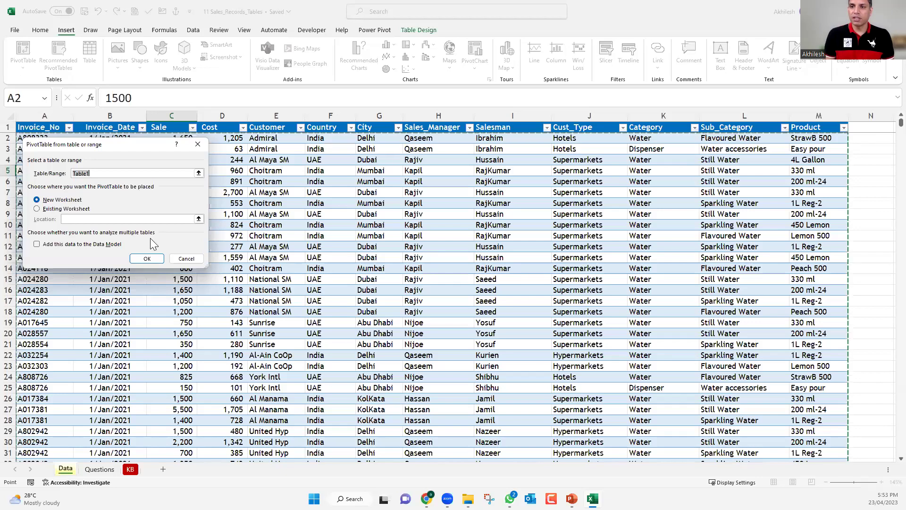
click(141, 260)
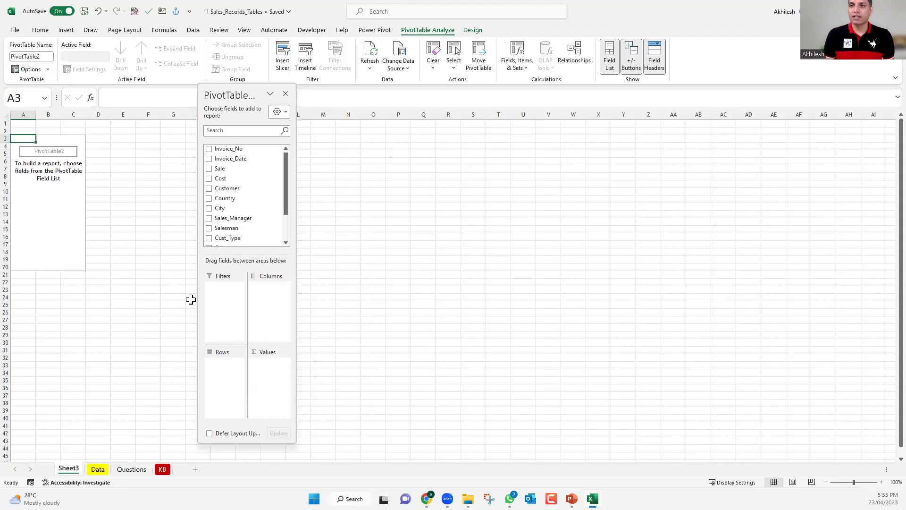
scroll(191, 299, up, 5)
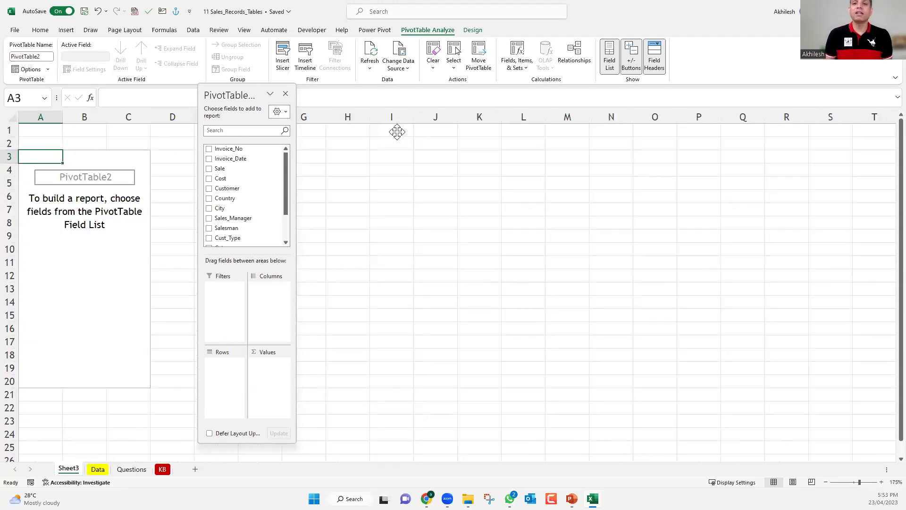
drag(397, 131, 397, 132)
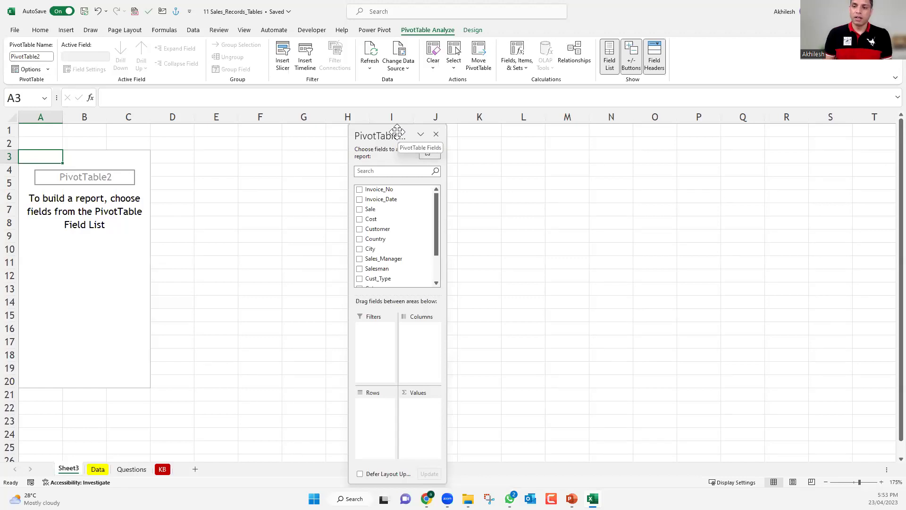
click(98, 470)
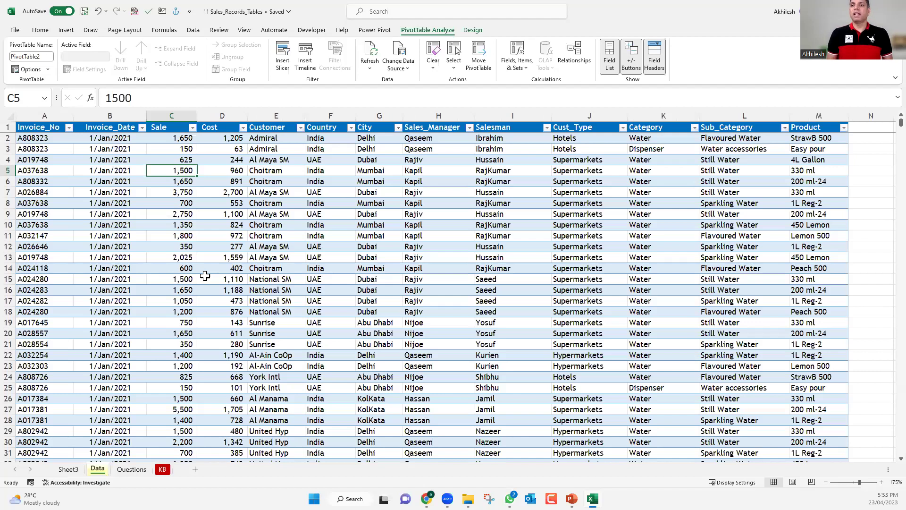
- Select the whole Sale column to read its overall total
click(204, 277)
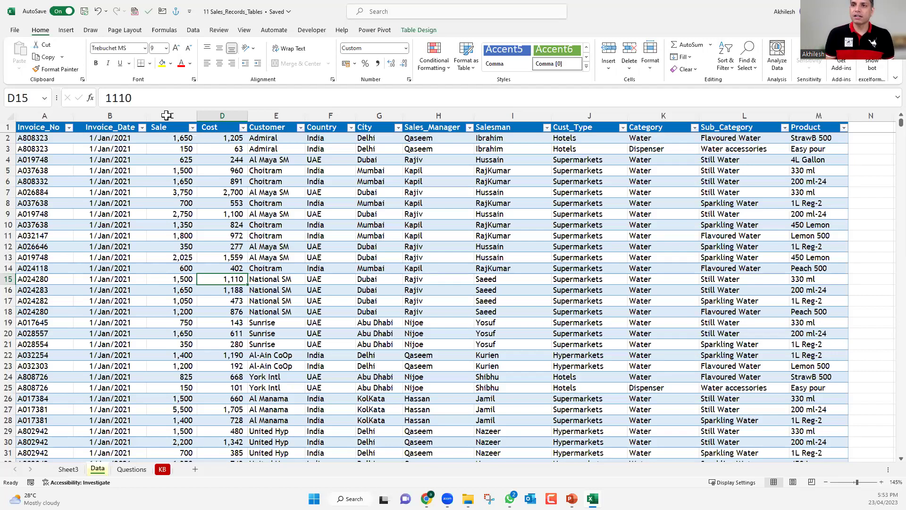
click(167, 111)
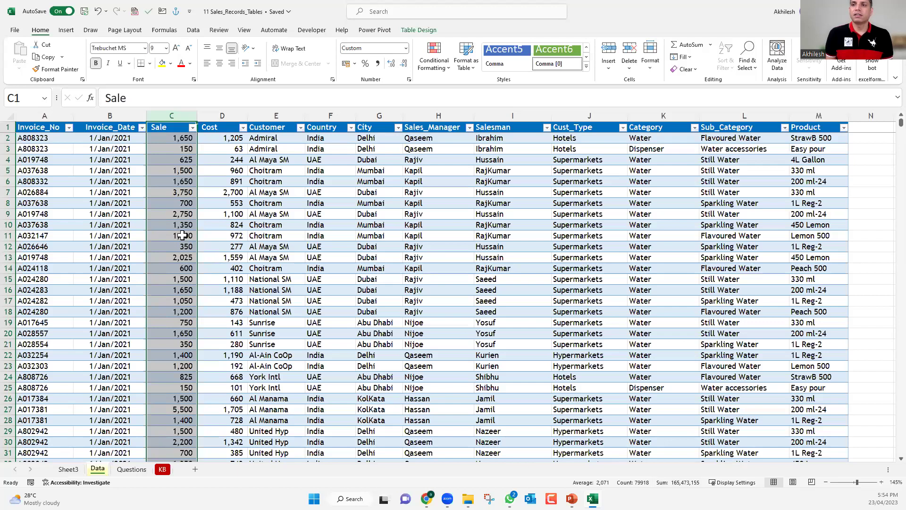
click(183, 236)
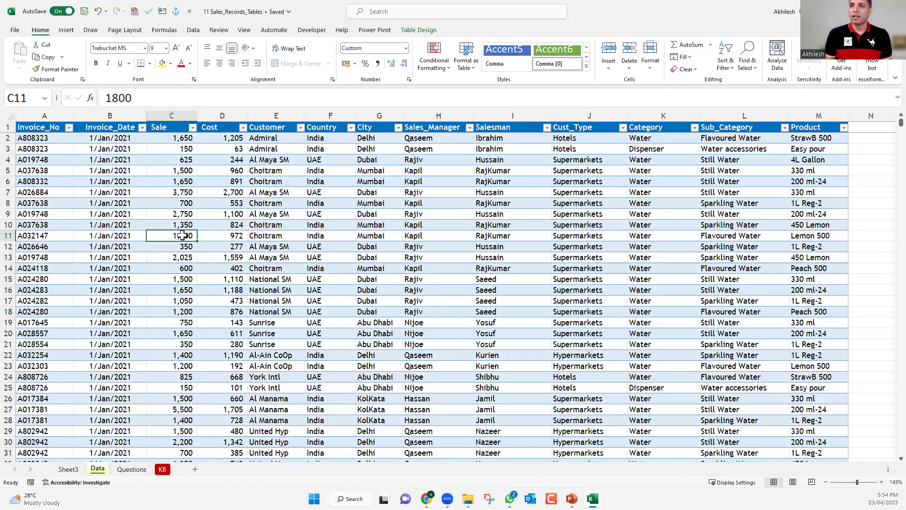
- Filter Country to India only, read India's Sale total, then return to Sheet3
click(350, 129)
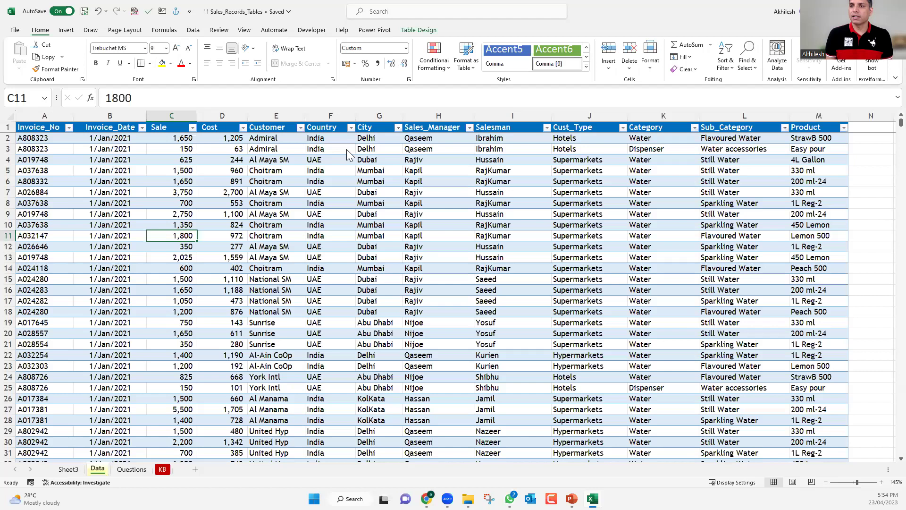
click(284, 242)
click(268, 259)
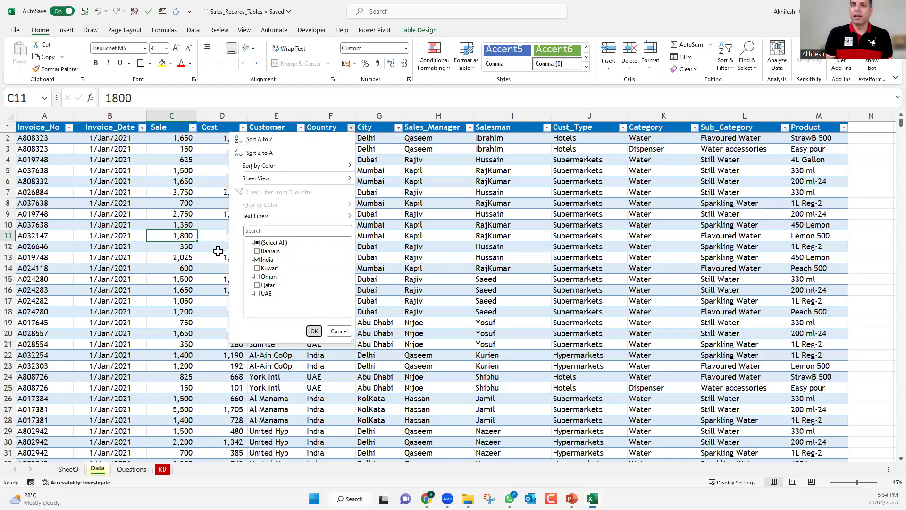
key(Return)
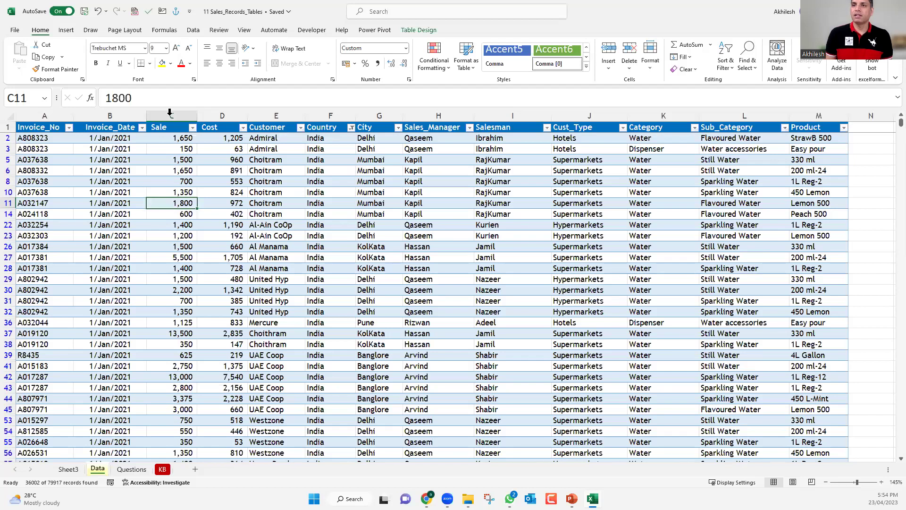
click(170, 115)
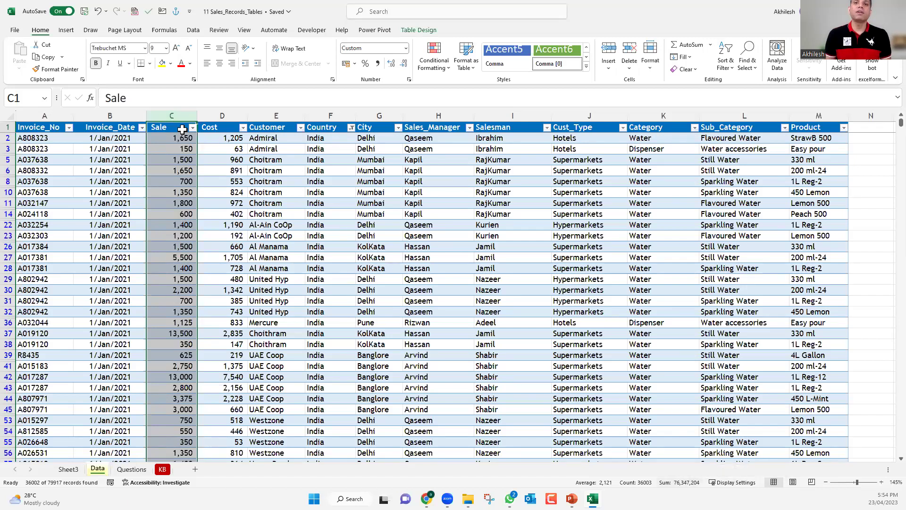
click(182, 129)
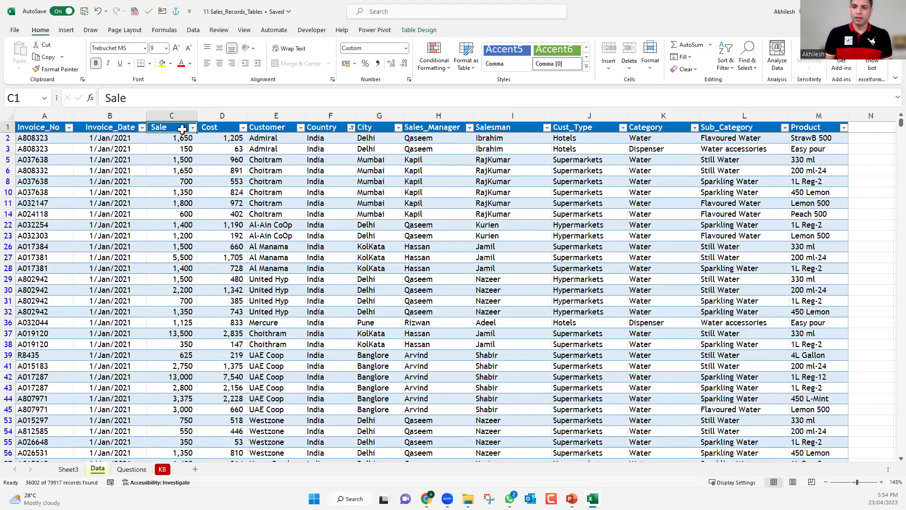
click(75, 473)
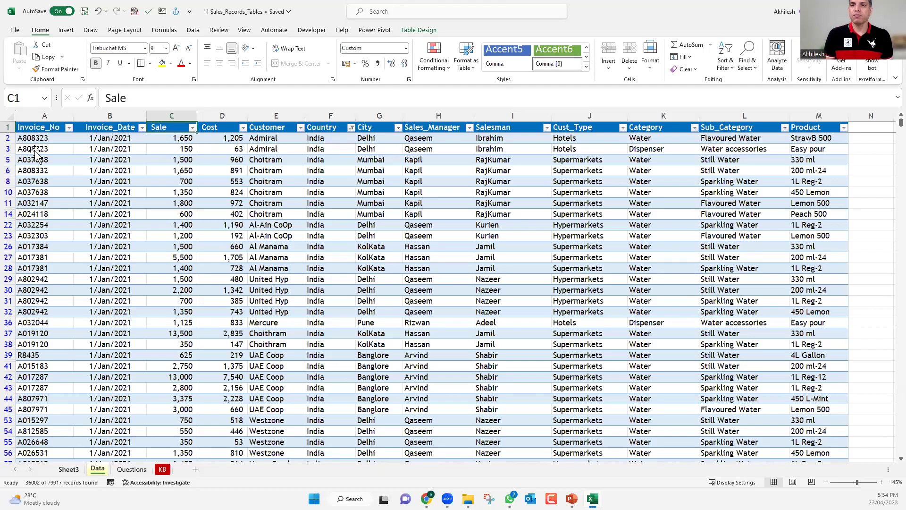
drag(134, 186, 145, 380)
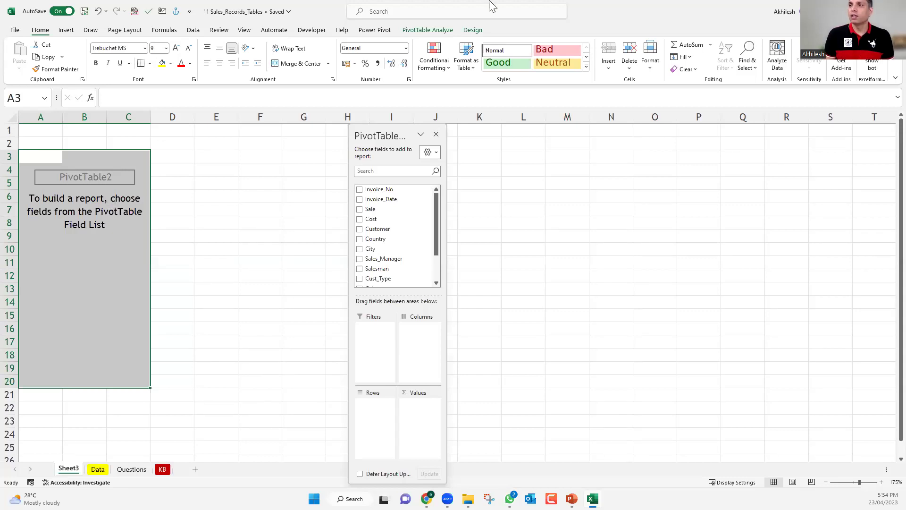
- Rename PivotTable2 to SalesReport in the PivotTable Name box
click(443, 32)
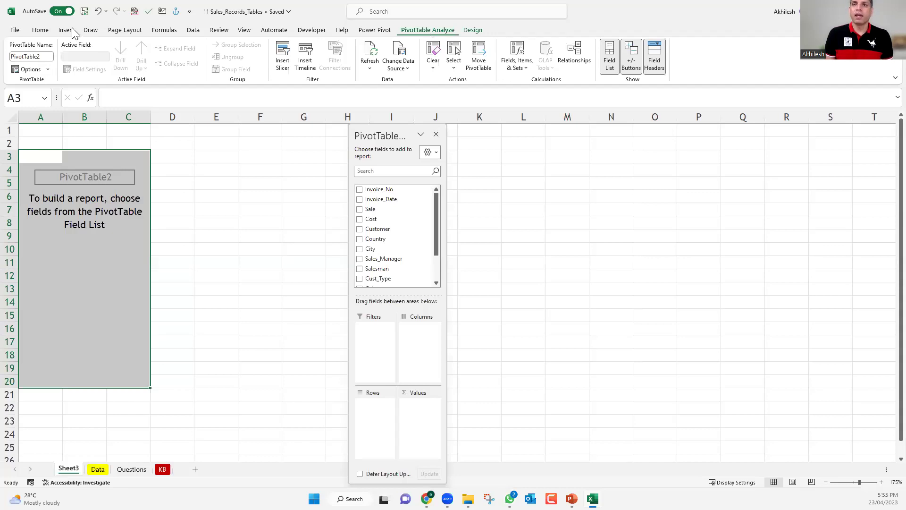
click(47, 57)
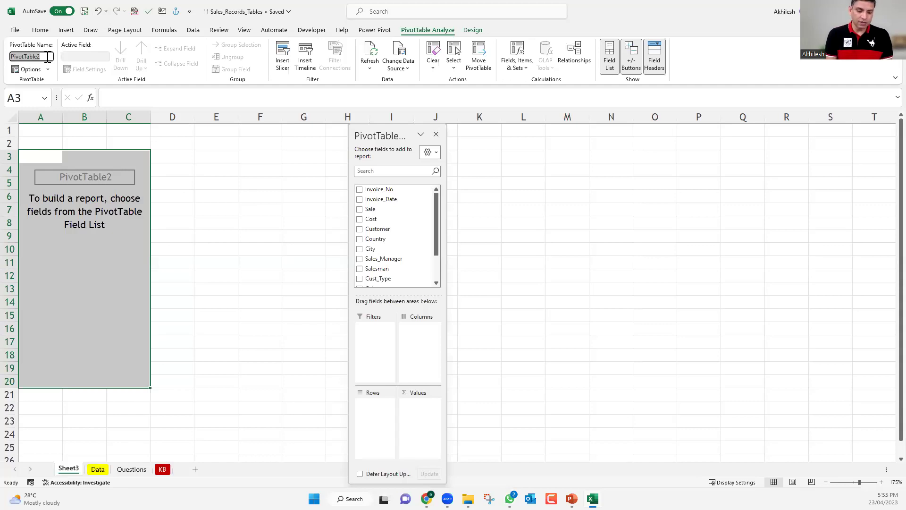
text(Sales Report)
key(Return)
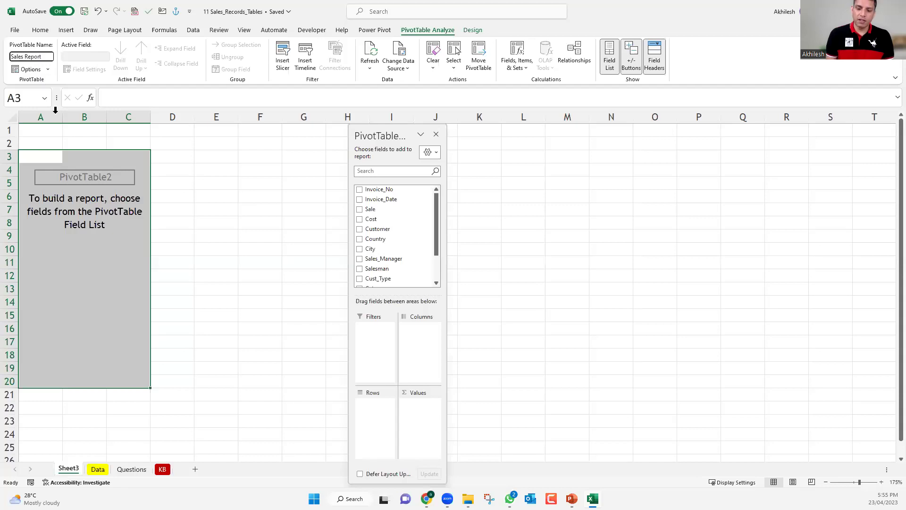
key(BackSpace)
key(Return)
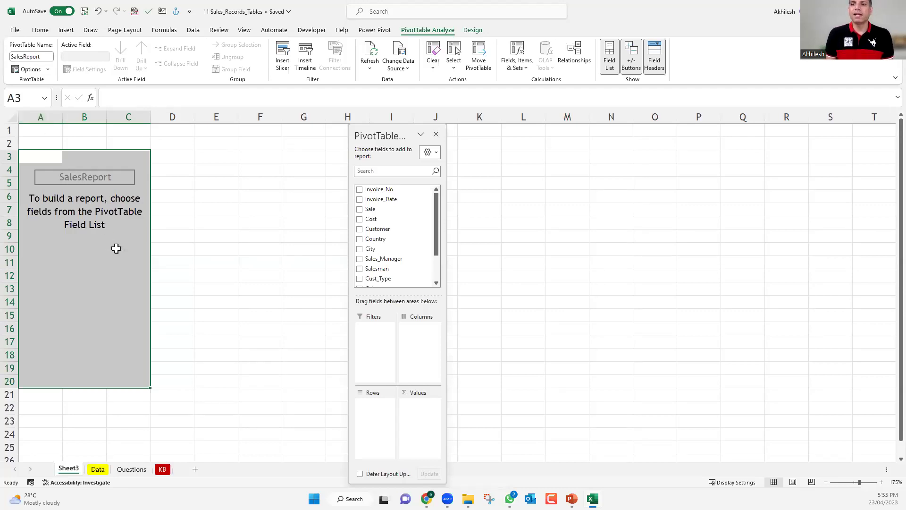
ctrl+scroll(116, 248, up, 1)
scroll(117, 249, up, 1)
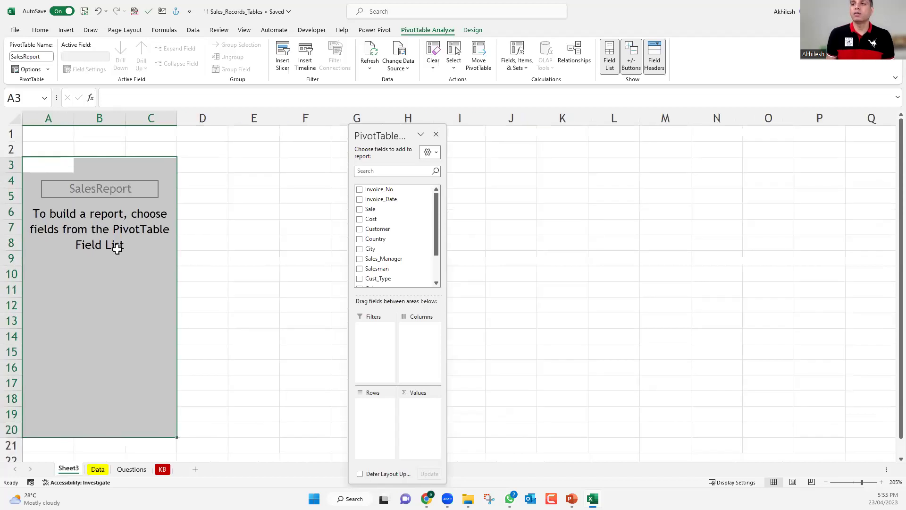
- Widen the PivotTable Fields pane so the field names read fully
drag(521, 227, 685, 223)
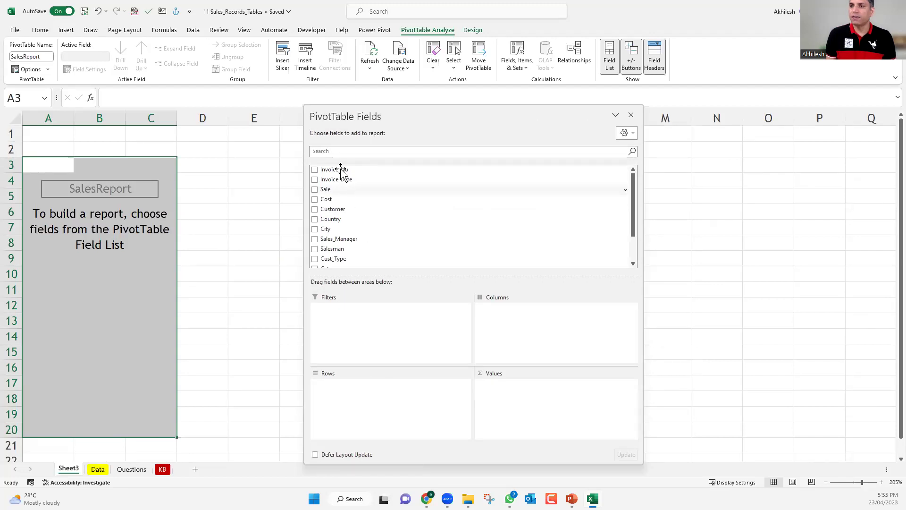
scroll(343, 198, down, 2)
scroll(344, 189, up, 2)
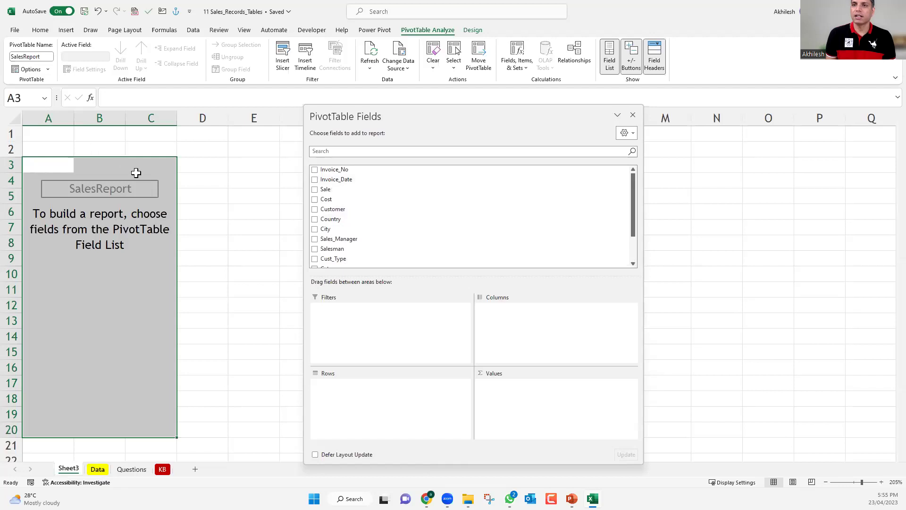
- Check the Data sheet's column headers, then return to Sheet3 and scroll the field list
key(ctrl+Page_Down)
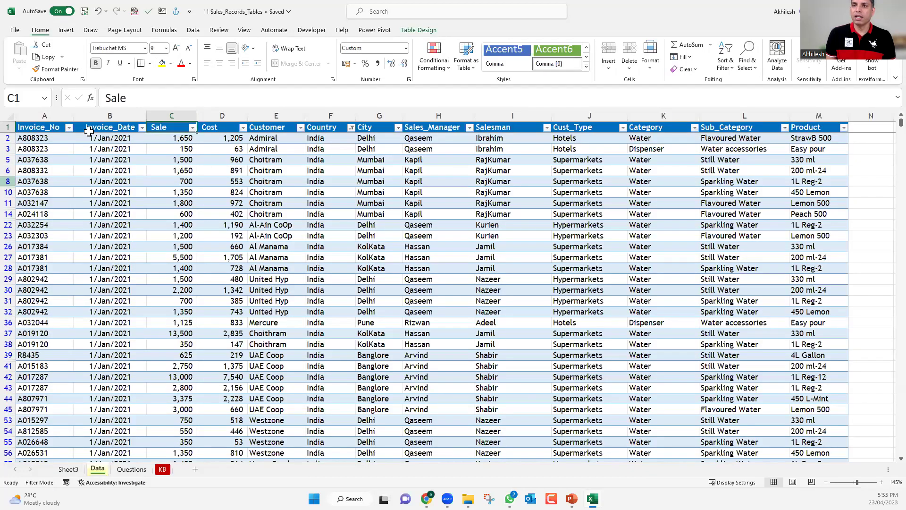
key(Home)
key(Right)
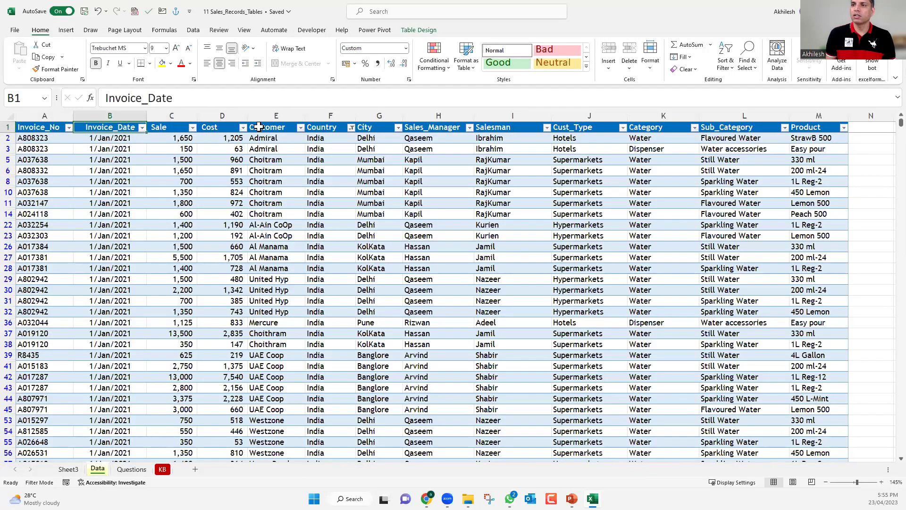
key(Right)
key(Right)
key(Right)
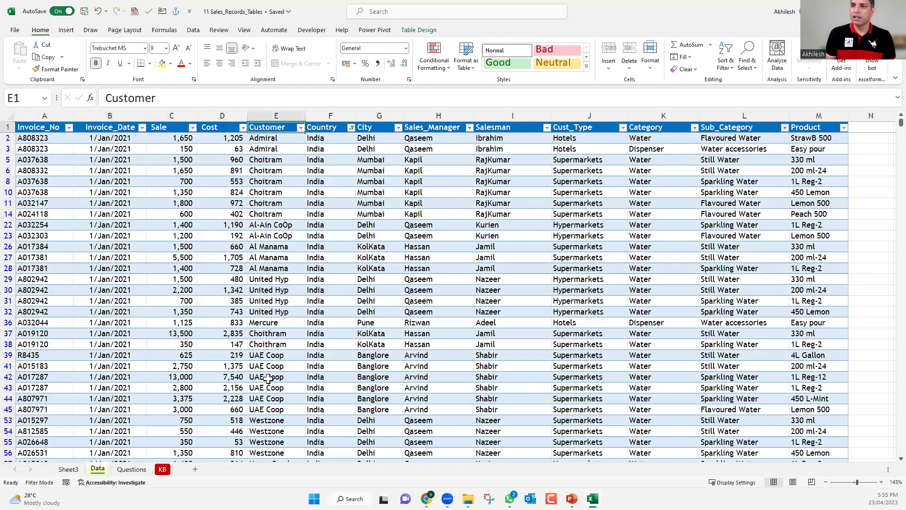
key(ctrl+Page_Up)
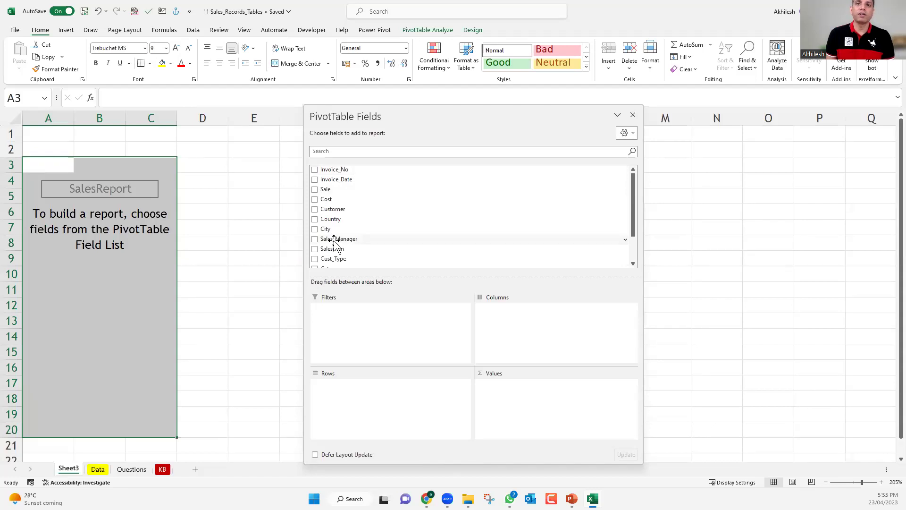
scroll(334, 241, down, 1)
scroll(334, 241, down, 1)
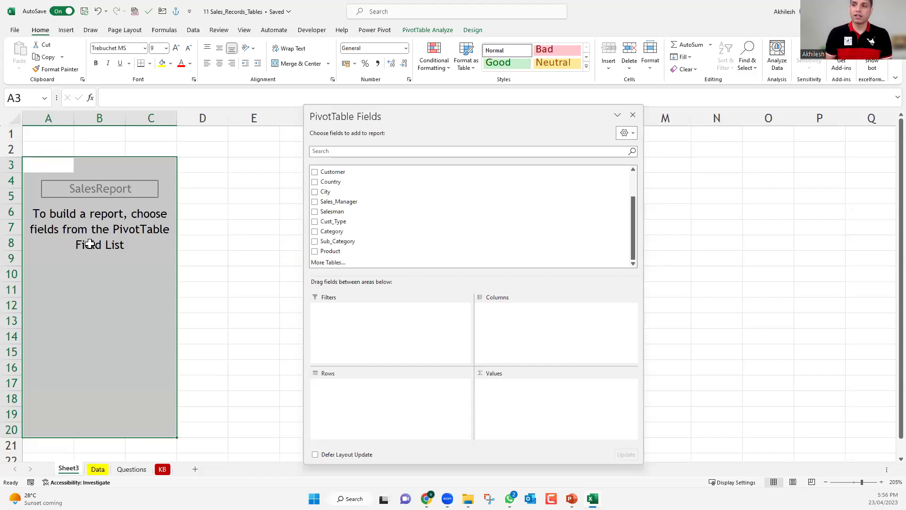
- Put Country in Rows and Sale in Values, giving Sum of Sale per country
drag(337, 182, 83, 190)
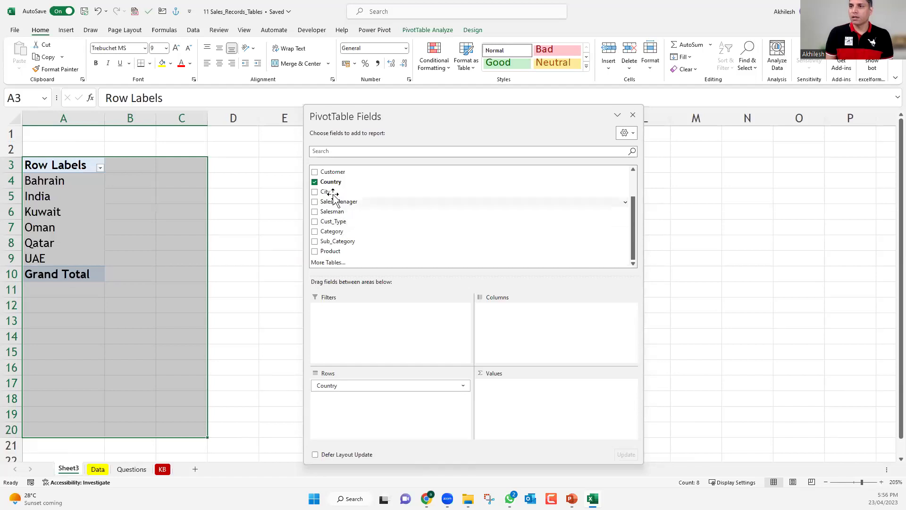
scroll(334, 198, up, 2)
drag(326, 189, 532, 419)
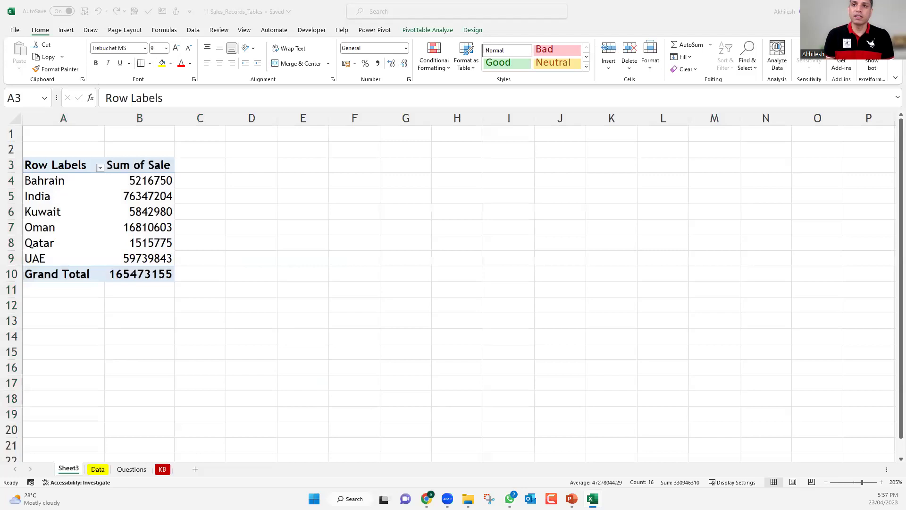
click(66, 30)
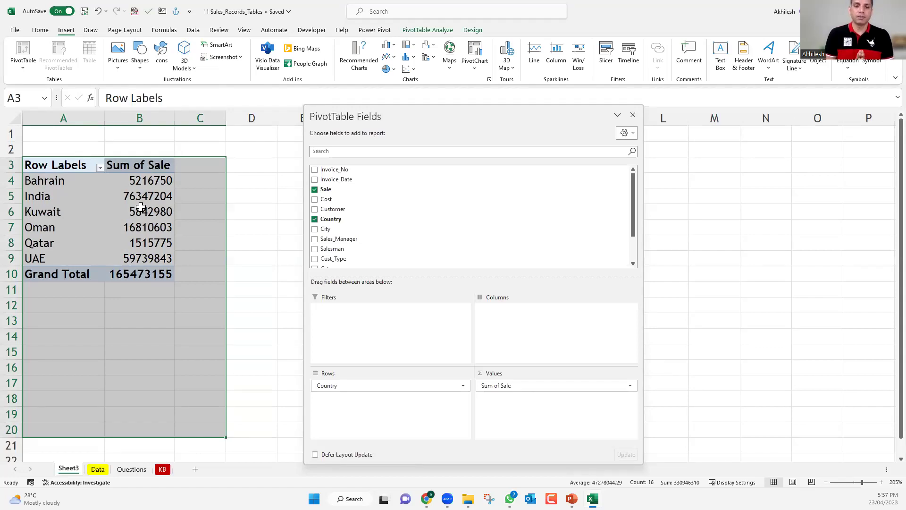
mouse_move(141, 207)
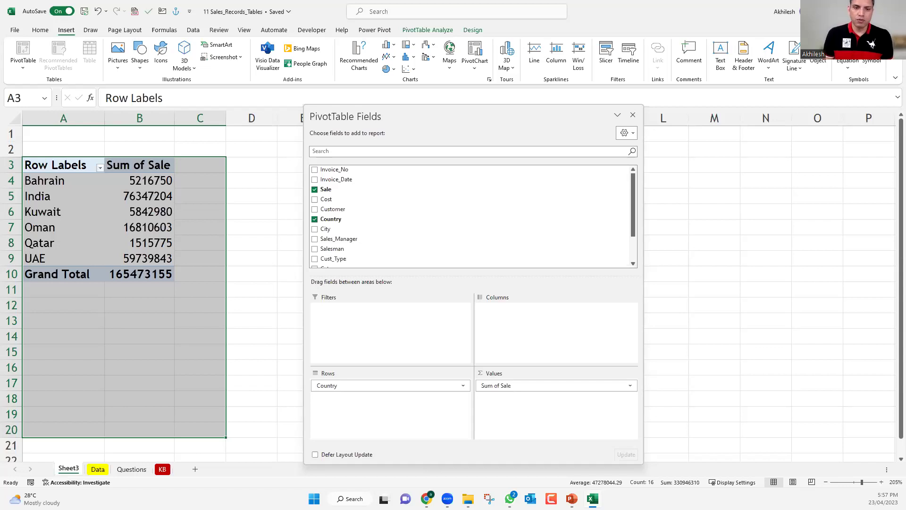
click(208, 227)
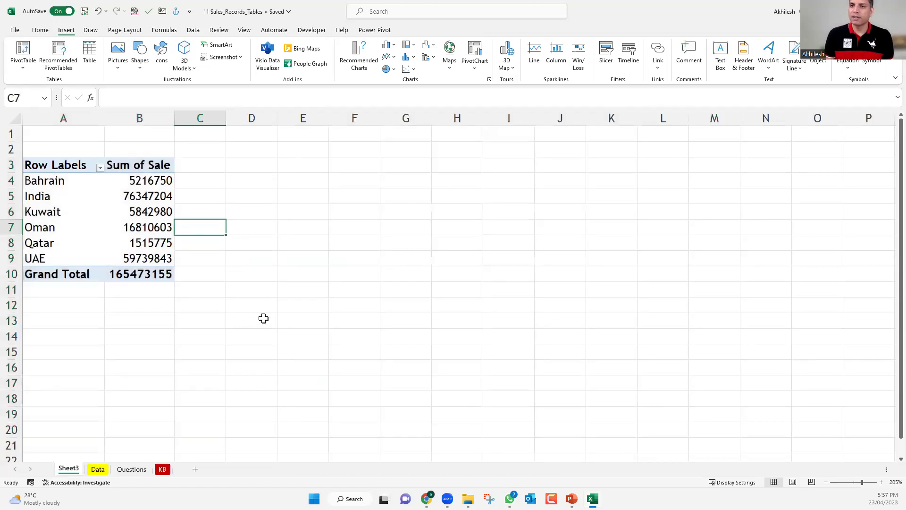
ctrl+scroll(263, 319, up, 6)
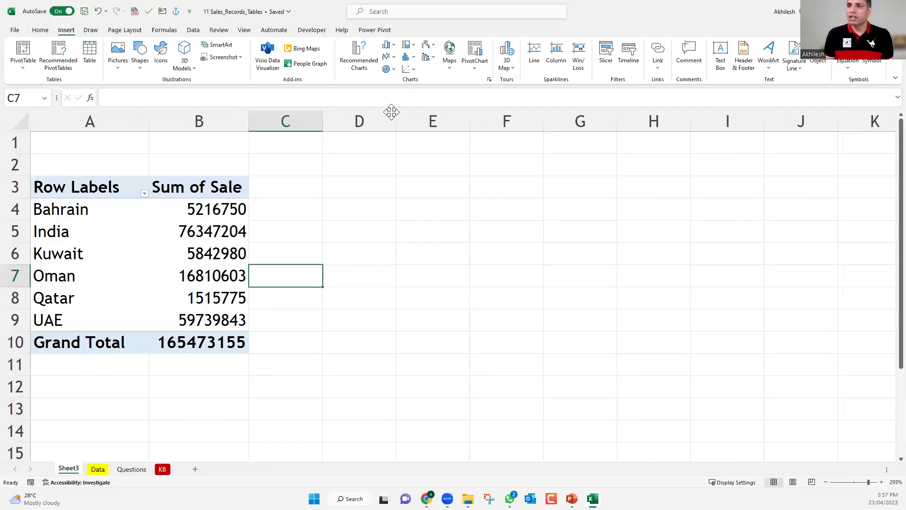
key(Left)
key(Up)
drag(423, 110, 375, 107)
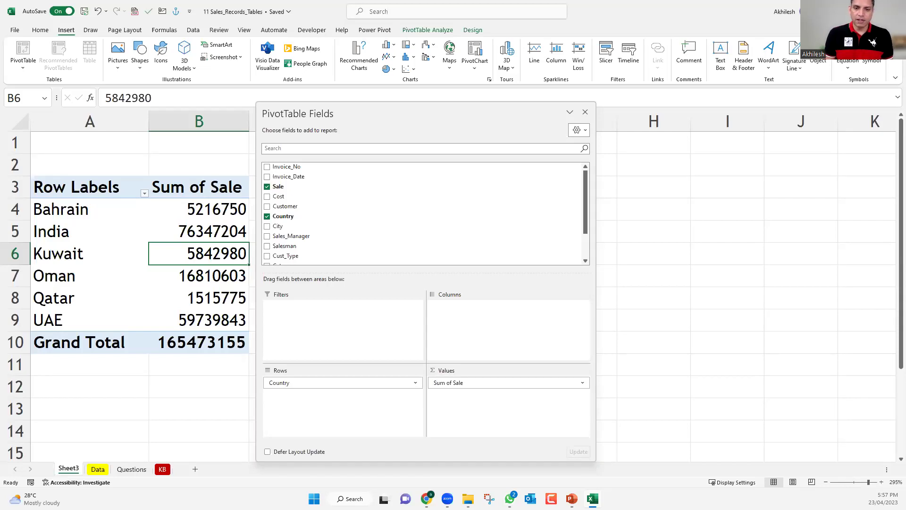
click(182, 244)
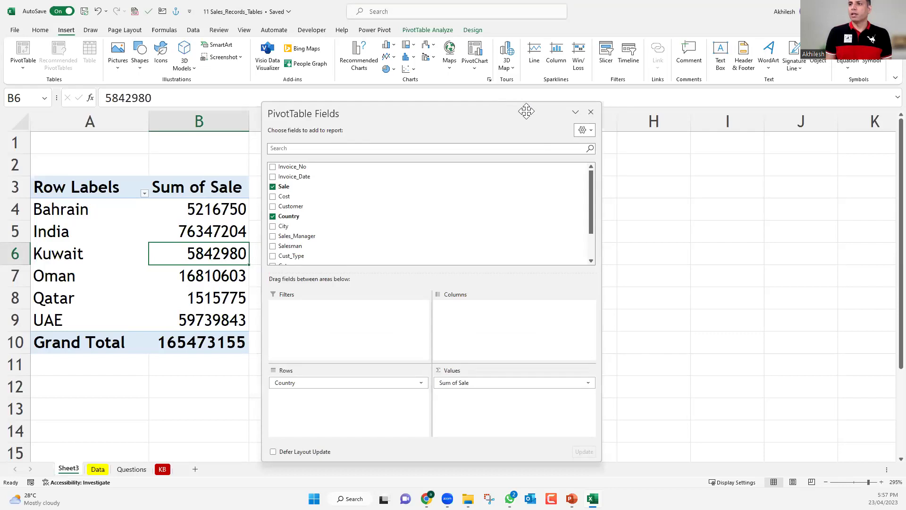
drag(526, 111, 622, 112)
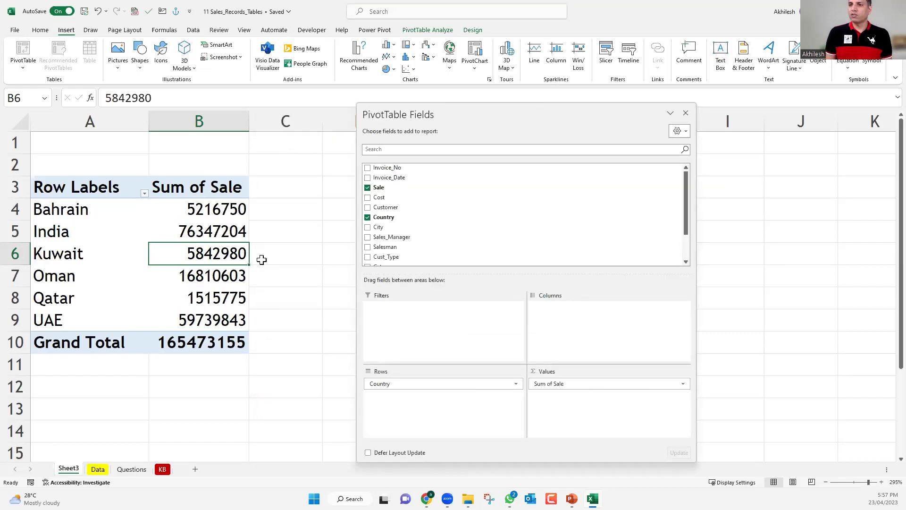
click(257, 166)
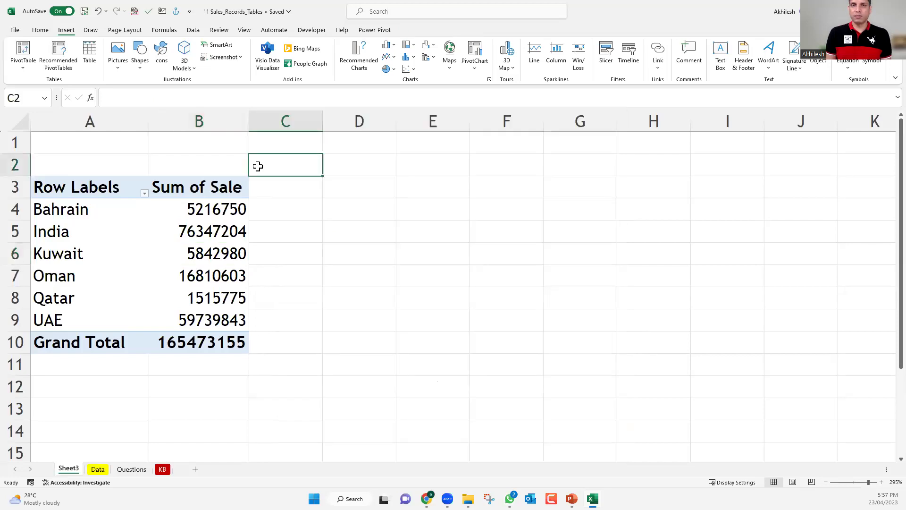
click(217, 231)
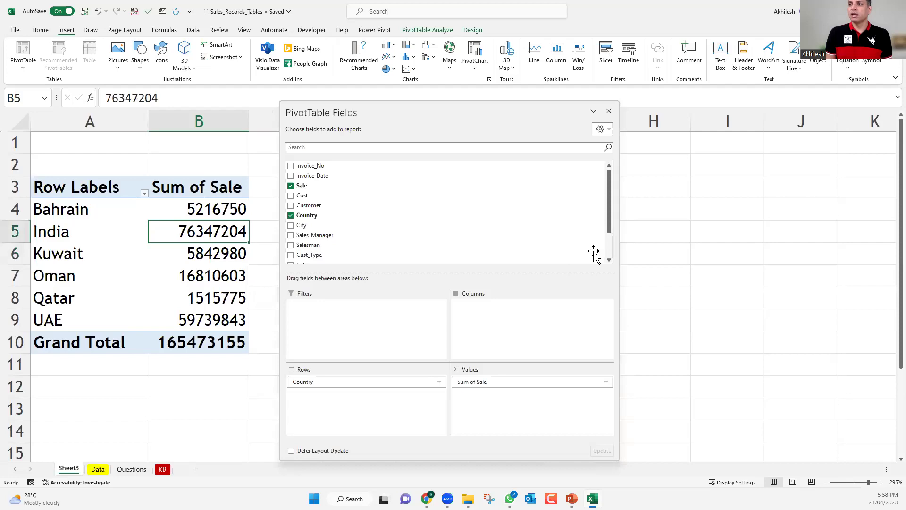
click(609, 112)
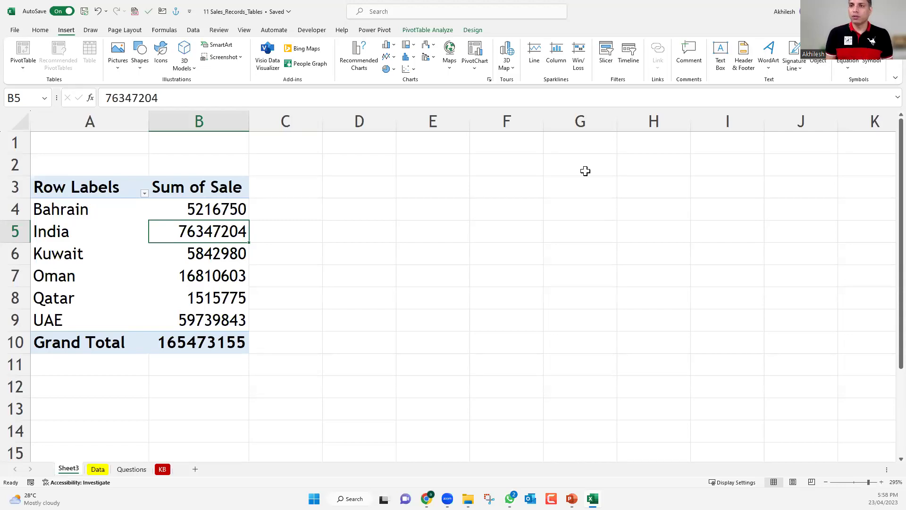
- Reopen the PivotTable field list from Kuwait's value and move the pane aside
right_click(183, 258)
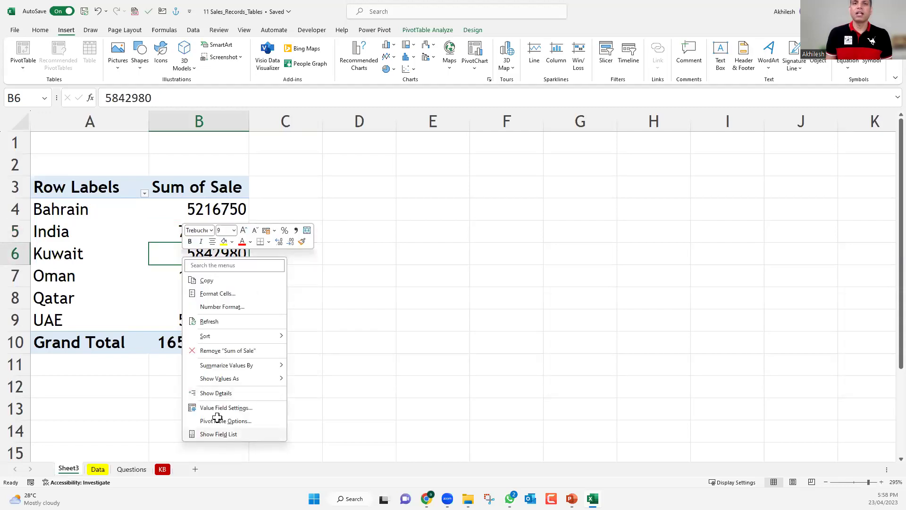
click(218, 433)
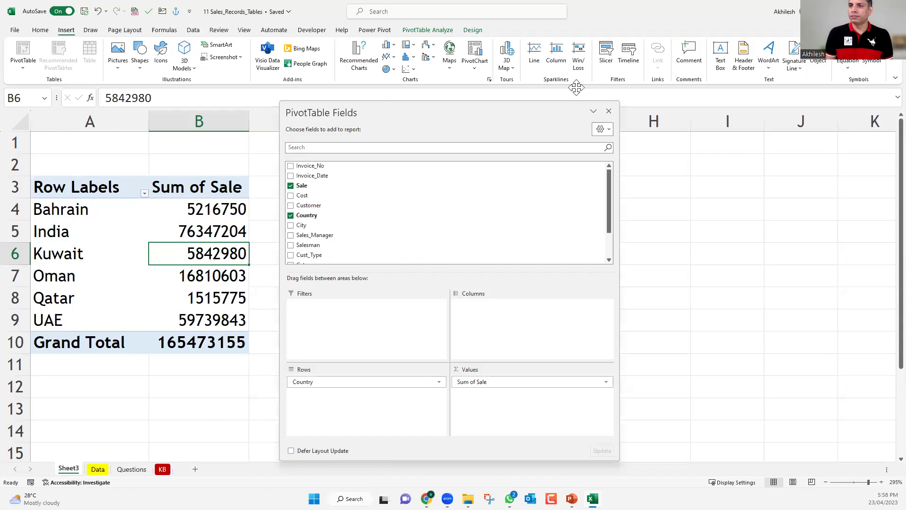
drag(576, 87, 576, 88)
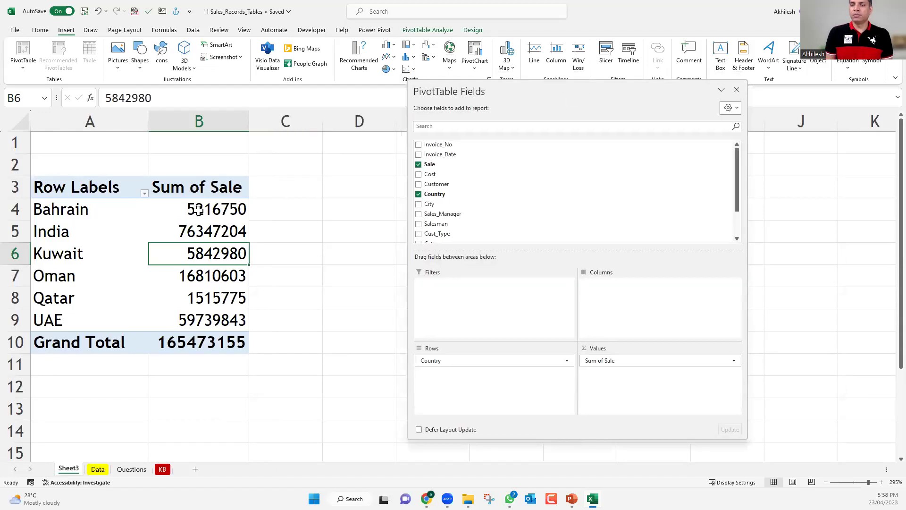
- Select the country sales values B4:B9, then go to the Questions sheet
mouse_move(199, 210)
drag(199, 210, 208, 324)
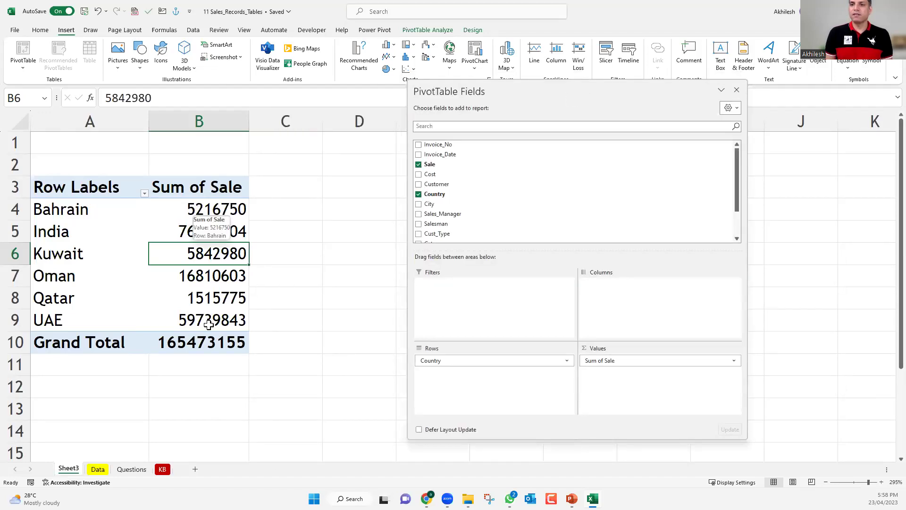
click(137, 470)
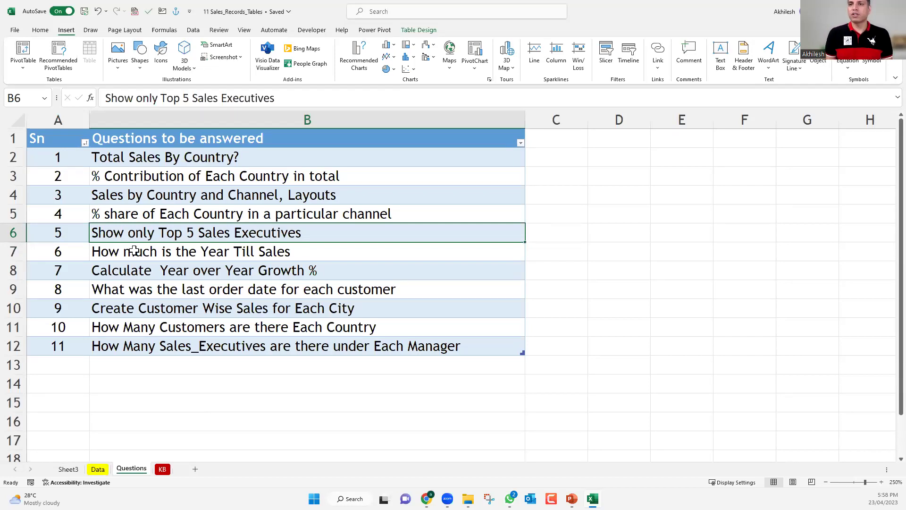
- Select the countries and their Sum of Sale on Sheet3, then move Country to Columns
click(145, 158)
click(69, 469)
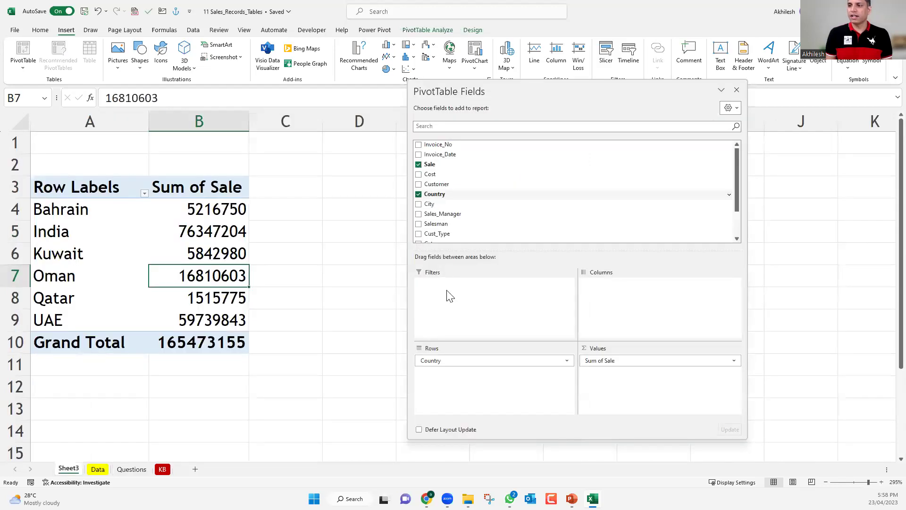
drag(81, 211, 87, 313)
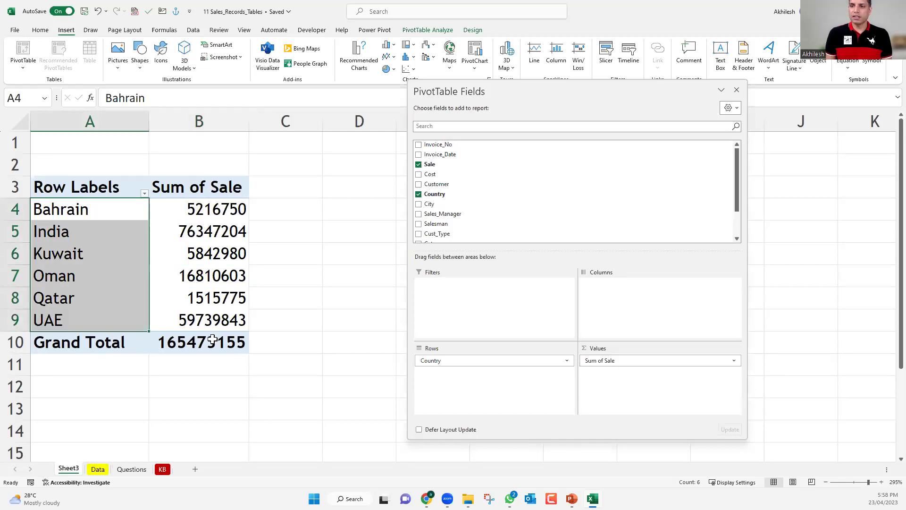
key(Right)
key(shift+Down)
key(shift+Down)
key(shift+Down)
key(shift+Down)
key(shift+Down)
key(shift+Down)
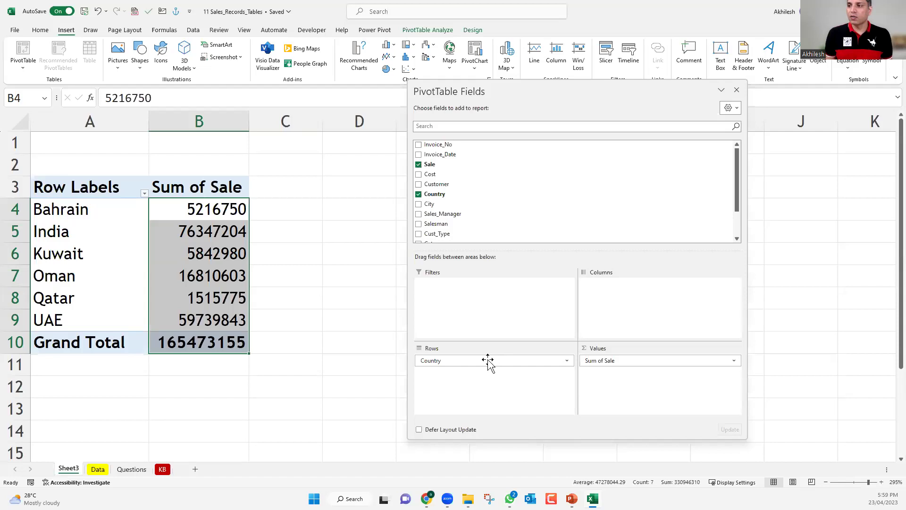
drag(488, 361, 613, 108)
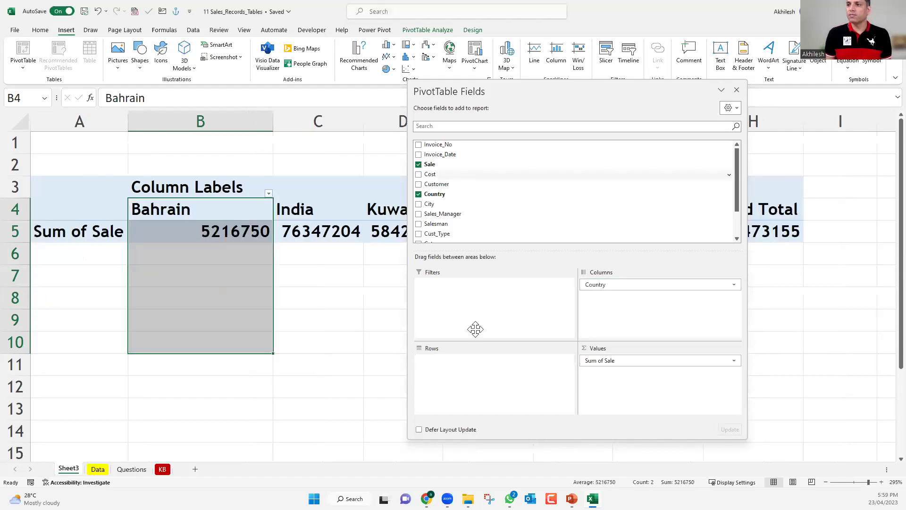
- Move Country from Columns back to Rows and select the six country labels A4:A9
drag(475, 329, 543, 174)
click(451, 276)
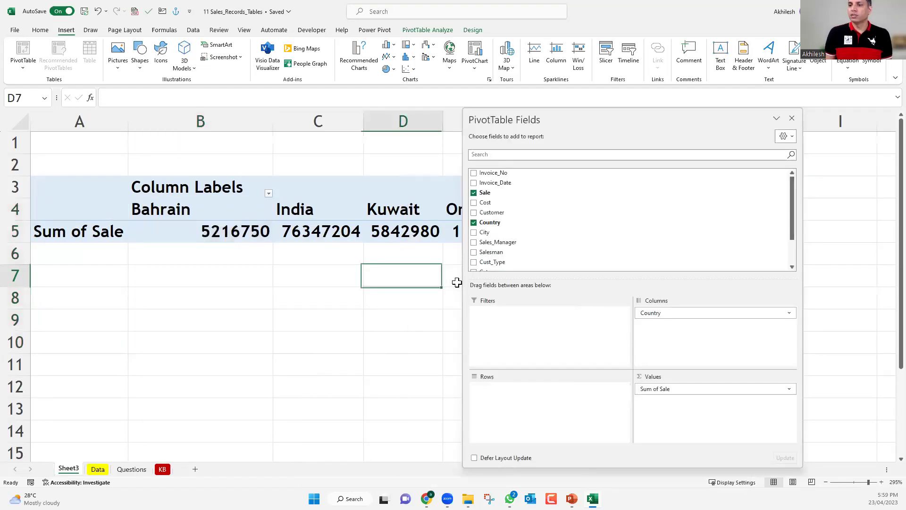
scroll(457, 280, down, 4)
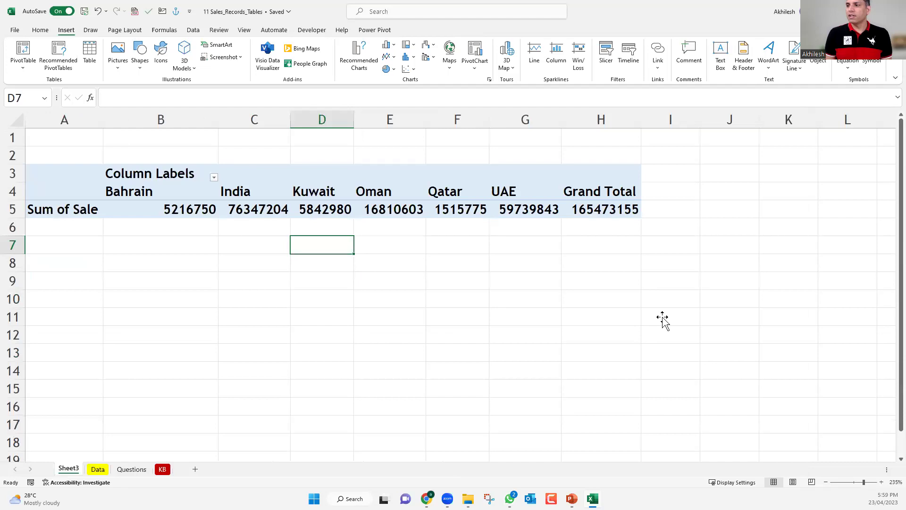
key(Up)
key(Up)
key(Left)
drag(553, 414, 549, 413)
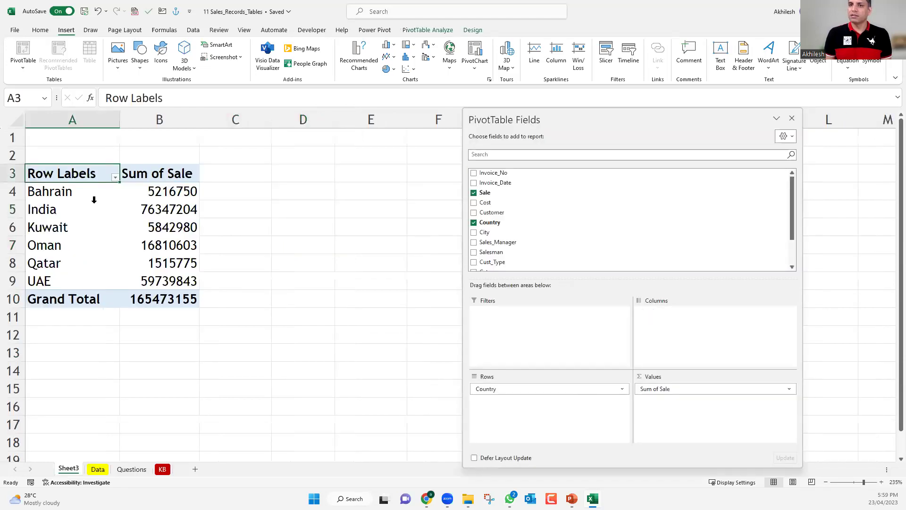
drag(49, 191, 44, 245)
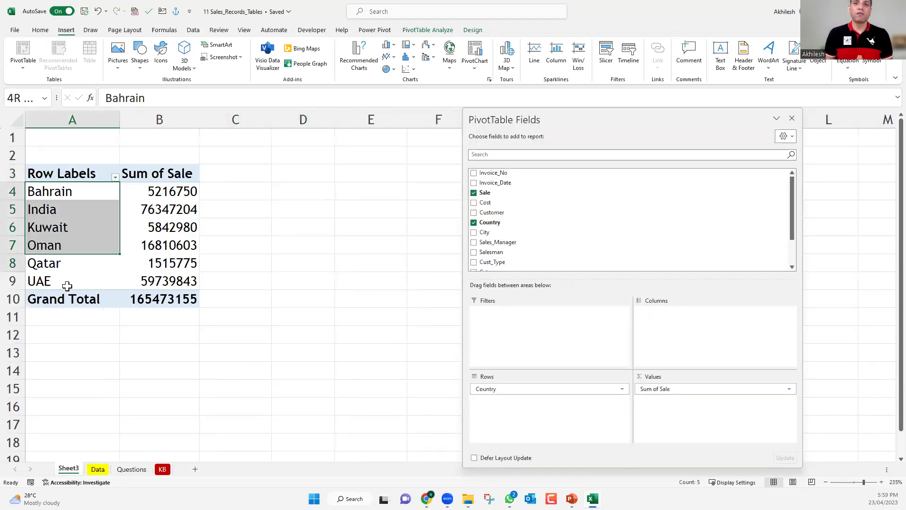
drag(67, 286, 67, 287)
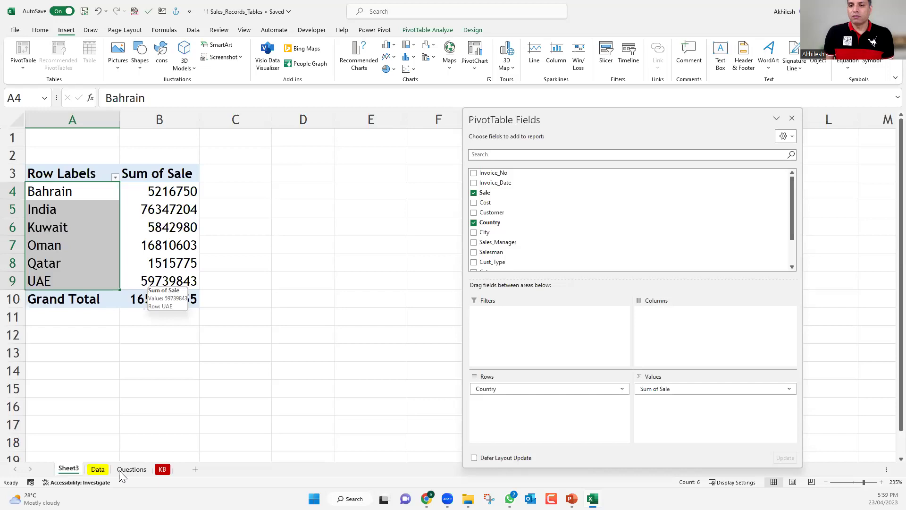
key(ctrl+Page_Down)
key(ctrl+Page_Down)
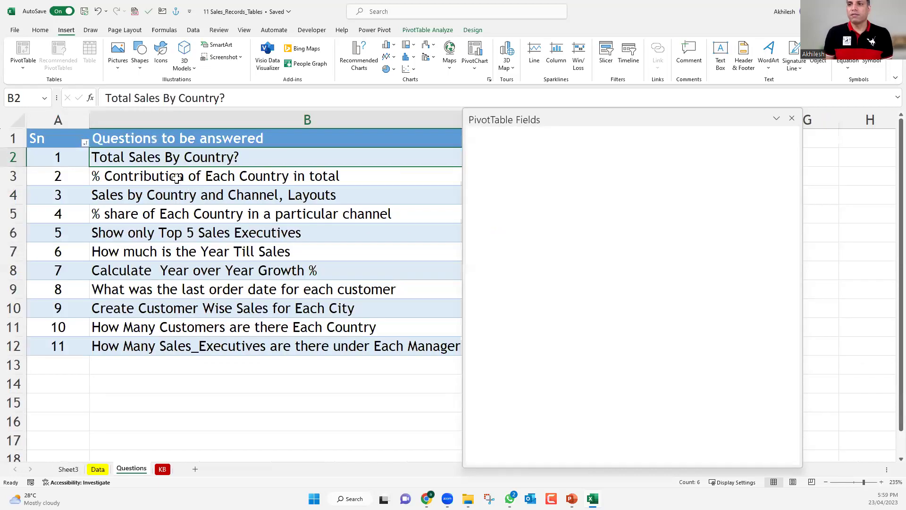
click(293, 176)
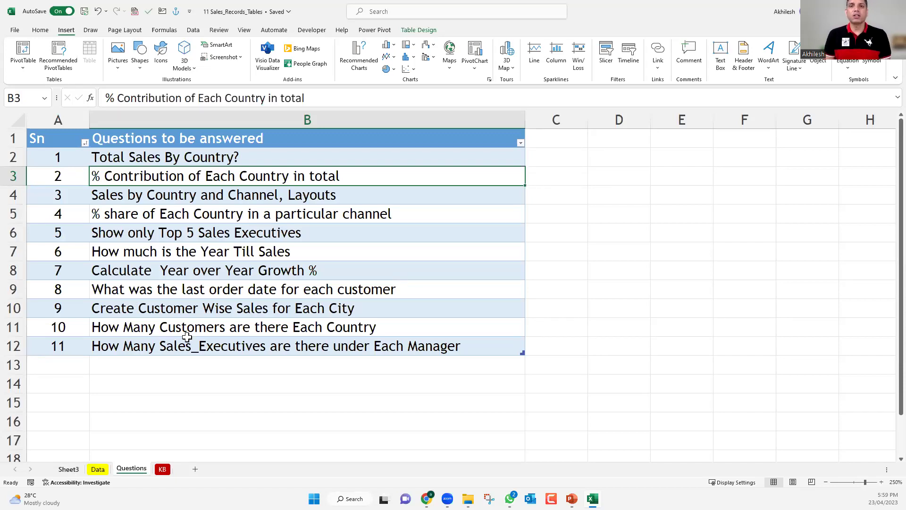
key(ctrl+Page_Up)
key(ctrl+Page_Up)
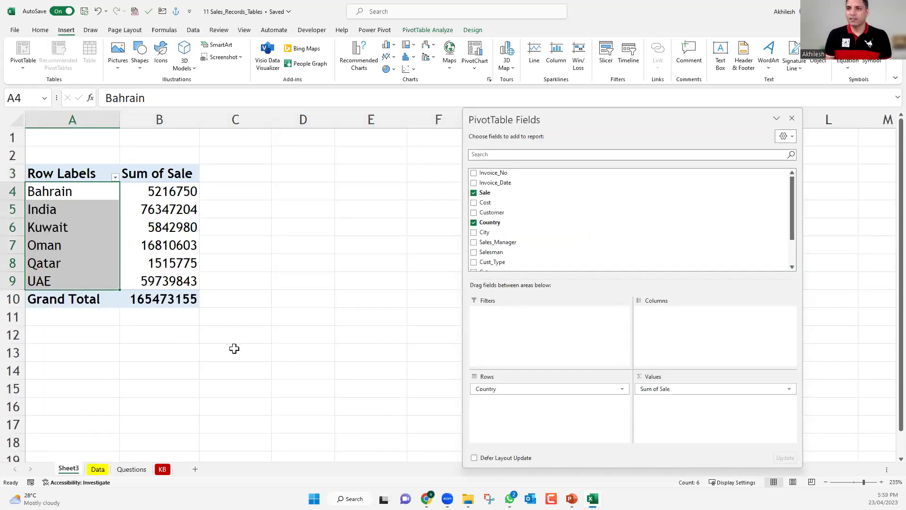
ctrl+scroll(235, 348, up, 3)
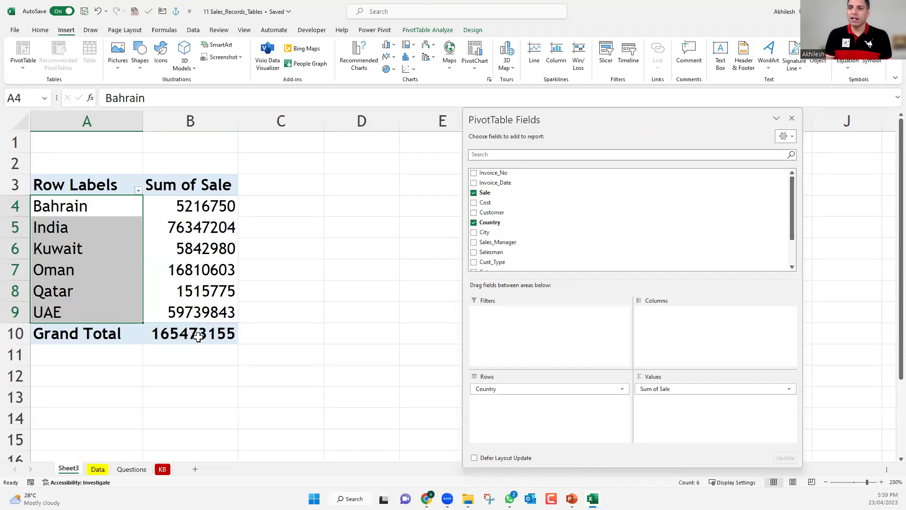
drag(203, 205, 199, 339)
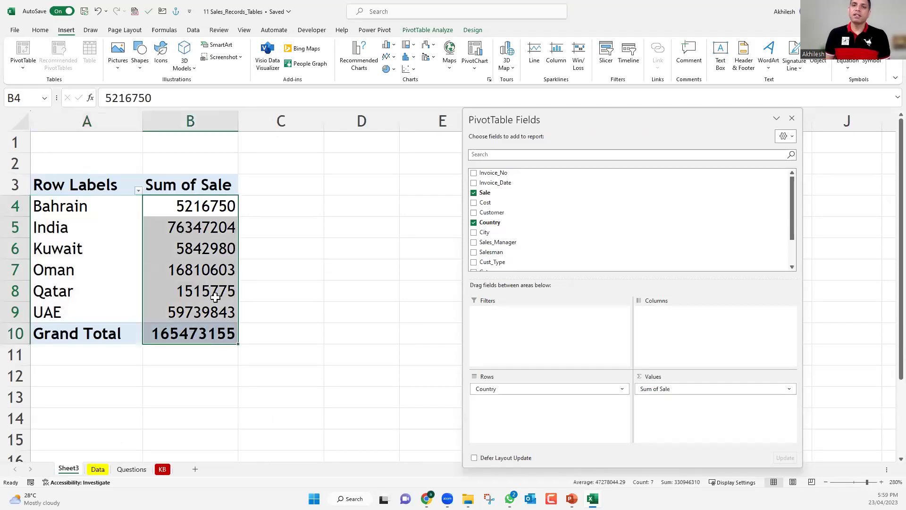
key(Down)
mouse_move(215, 296)
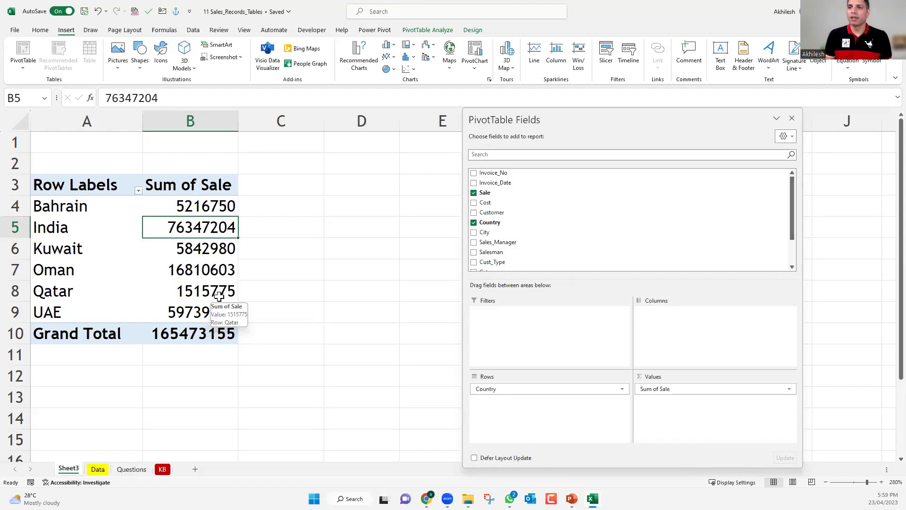
drag(203, 206, 207, 301)
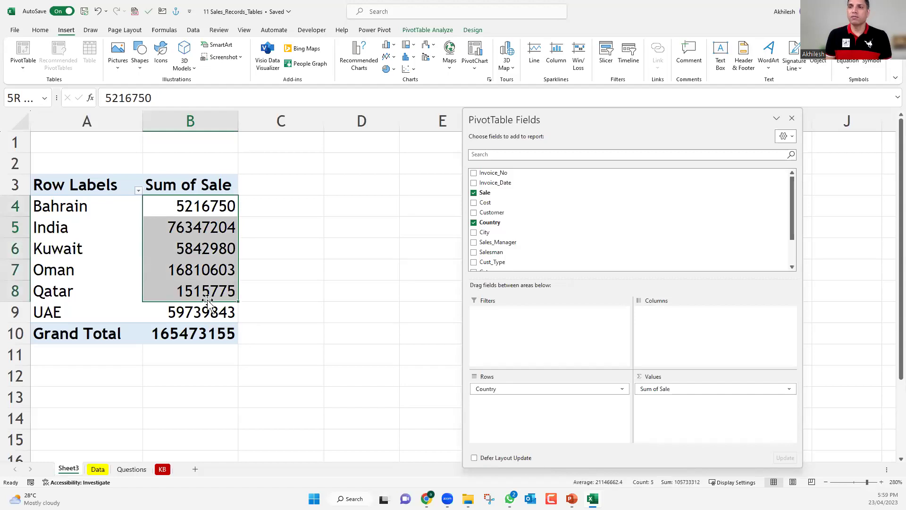
click(41, 31)
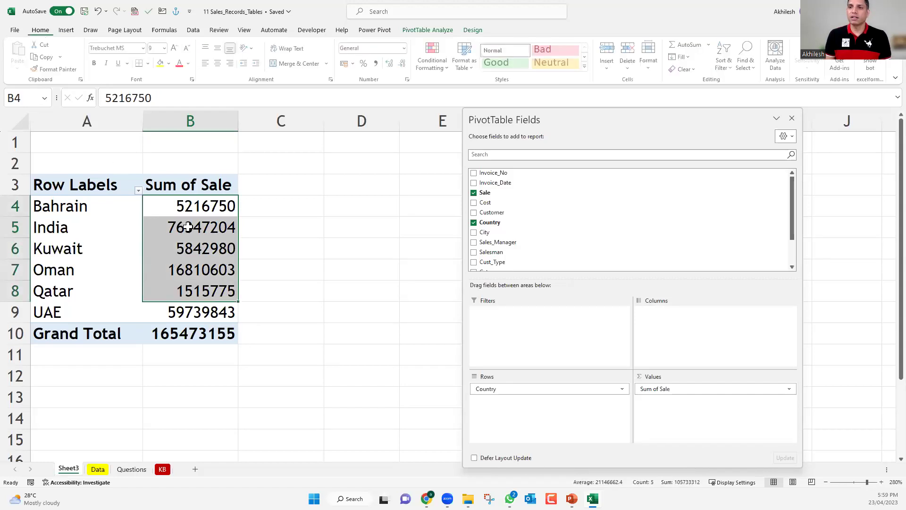
click(205, 208)
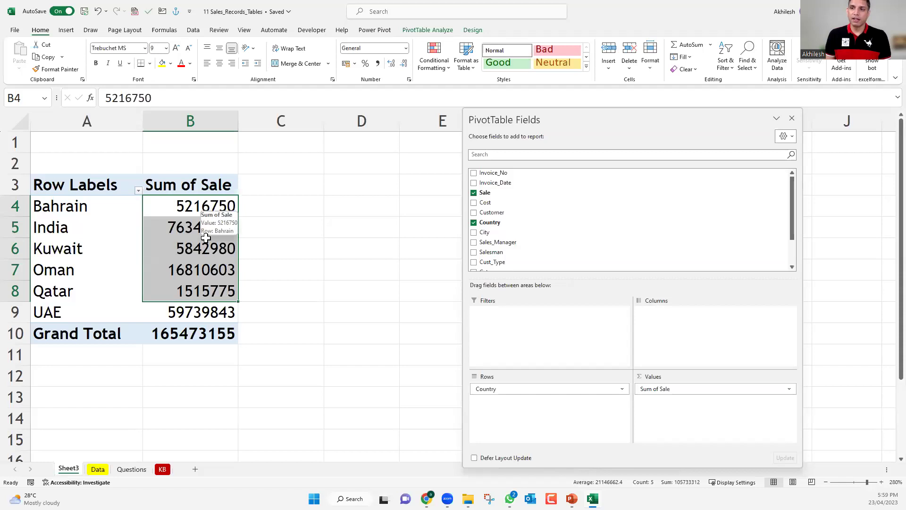
shift+click(205, 331)
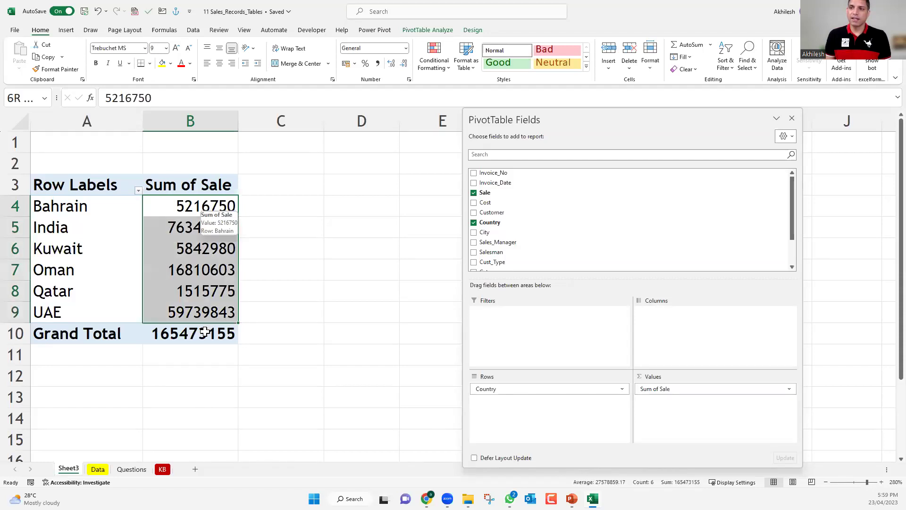
click(378, 64)
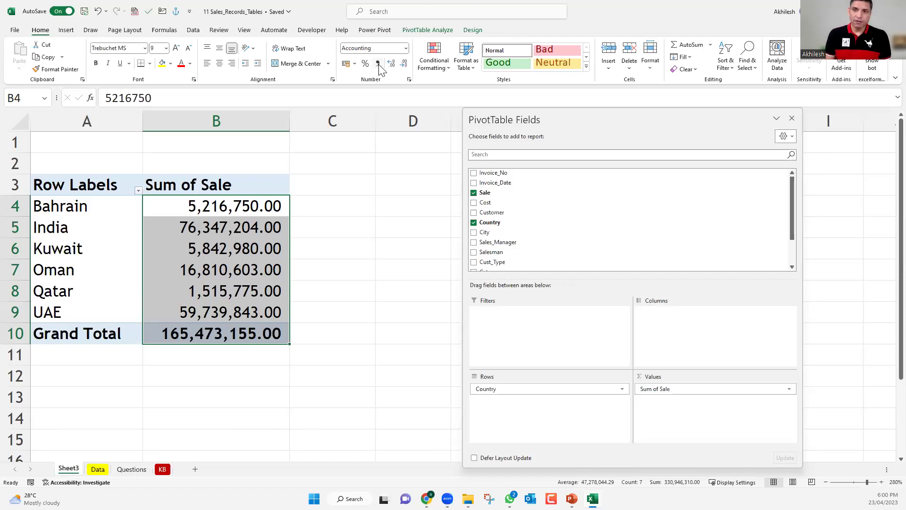
key(ctrl+shift+grave)
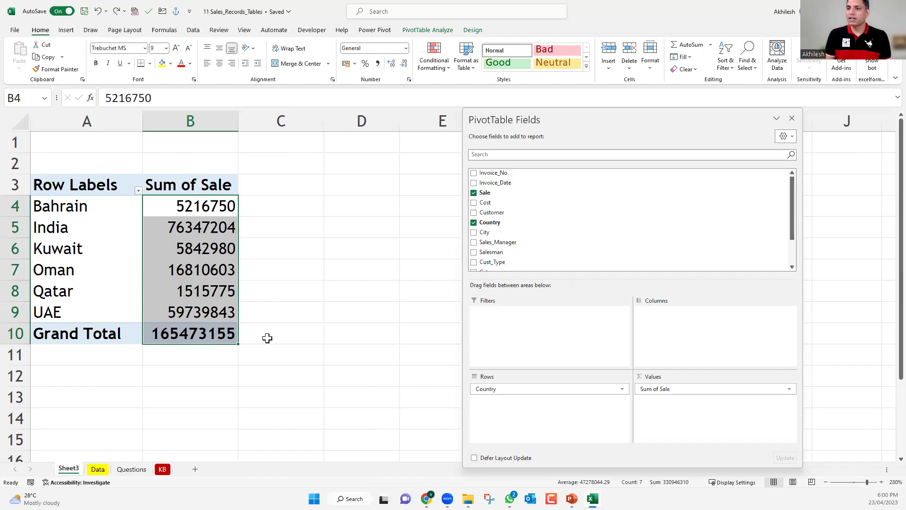
click(190, 312)
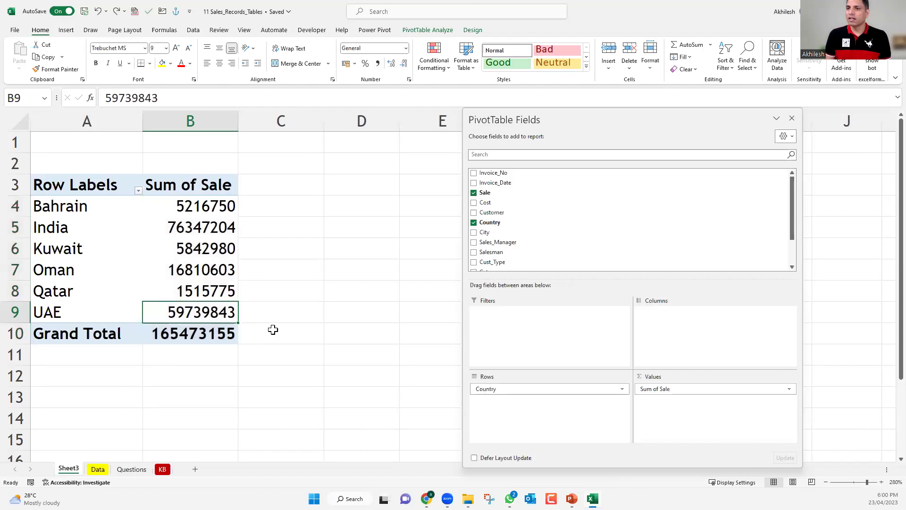
- Replace Country with City as the pivot's row field
key(ctrl+z)
drag(486, 233, 514, 401)
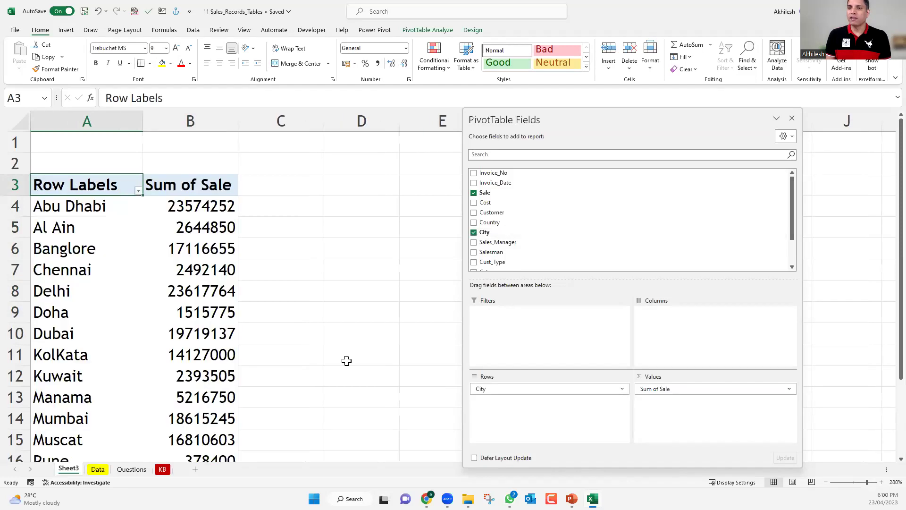
ctrl+scroll(346, 360, down, 2)
ctrl+scroll(312, 363, down, 2)
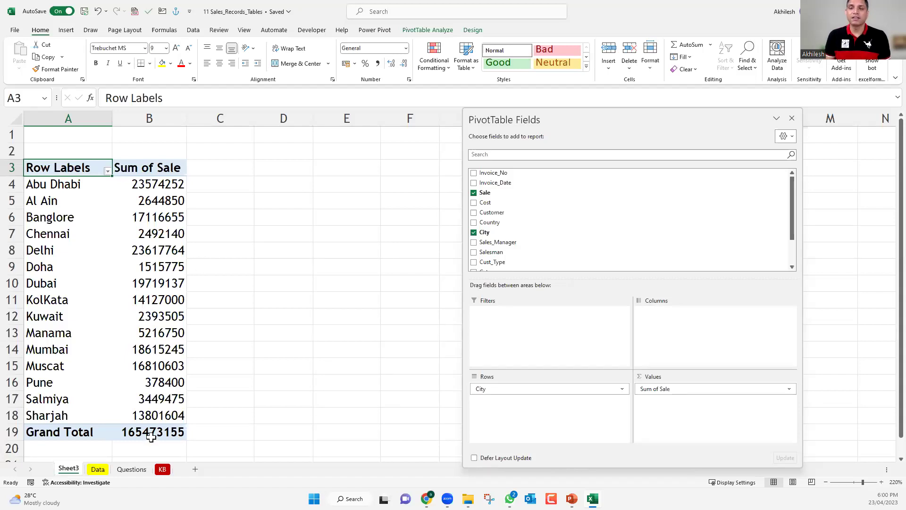
- Select the lower city sales values, then Doha's and Banglore's values
drag(150, 284, 152, 433)
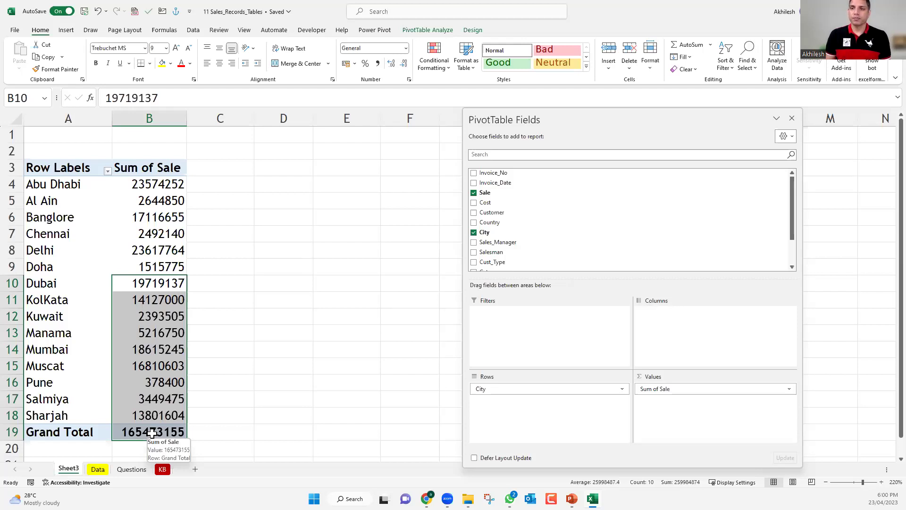
click(156, 264)
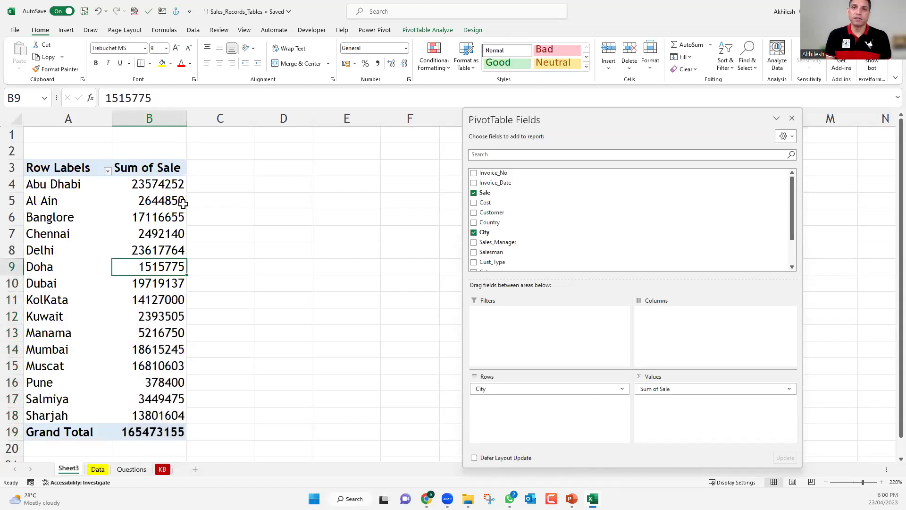
mouse_move(183, 202)
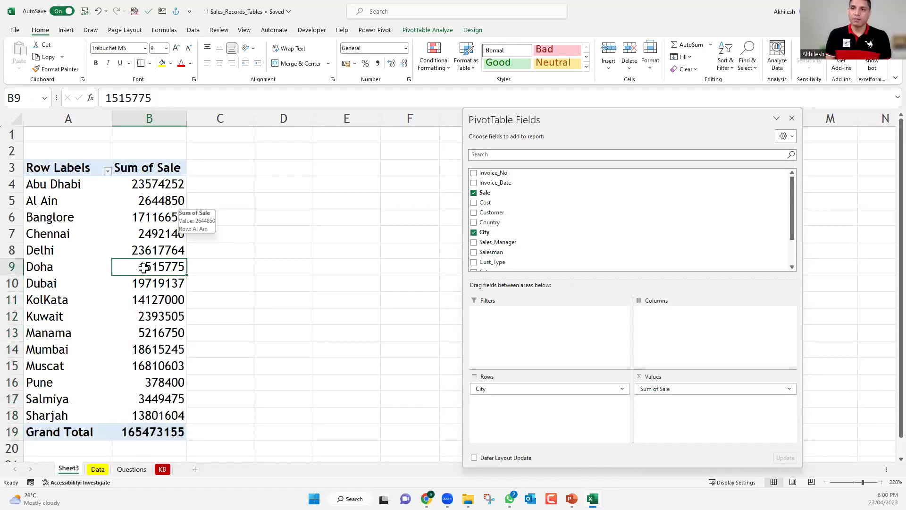
click(148, 216)
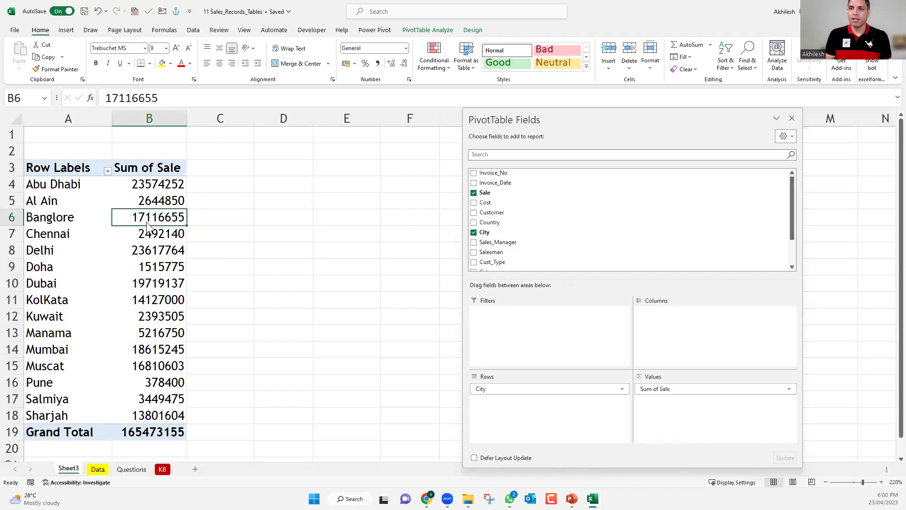
- Apply the custom #,##0 number format to the Sum of Sale values
right_click(148, 226)
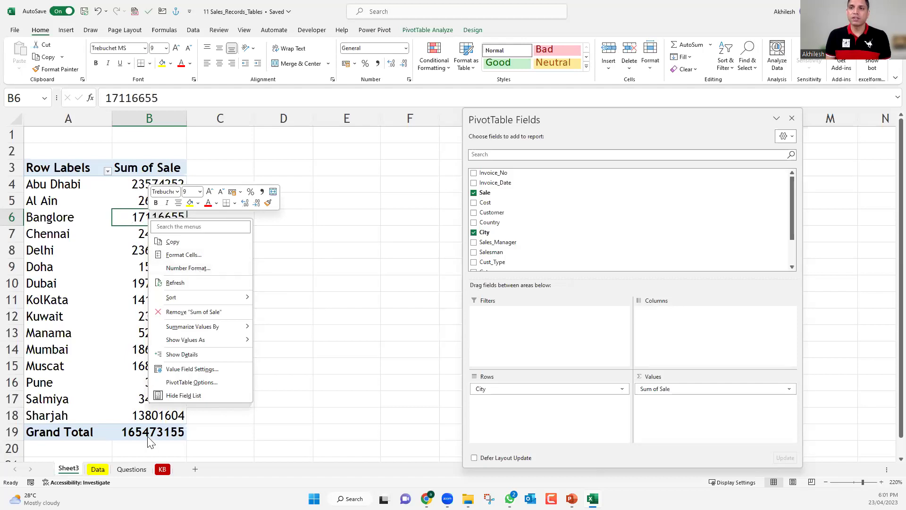
click(189, 268)
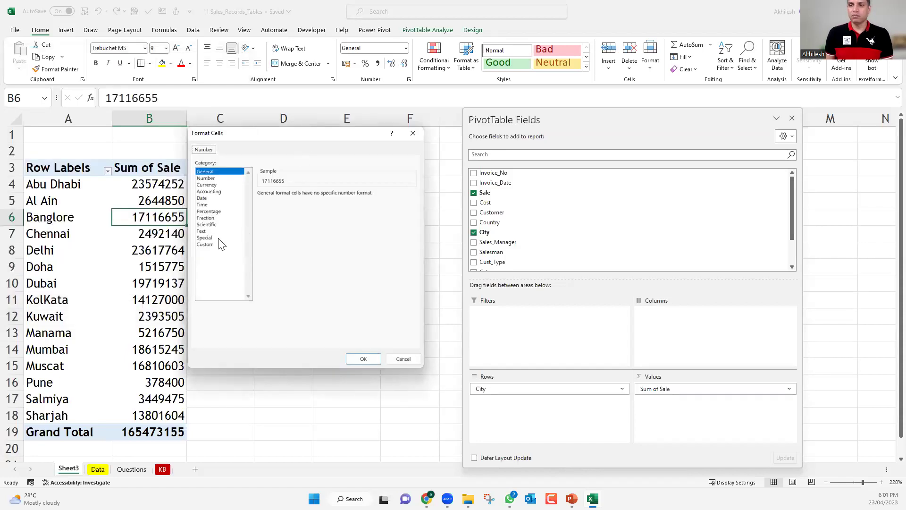
click(206, 244)
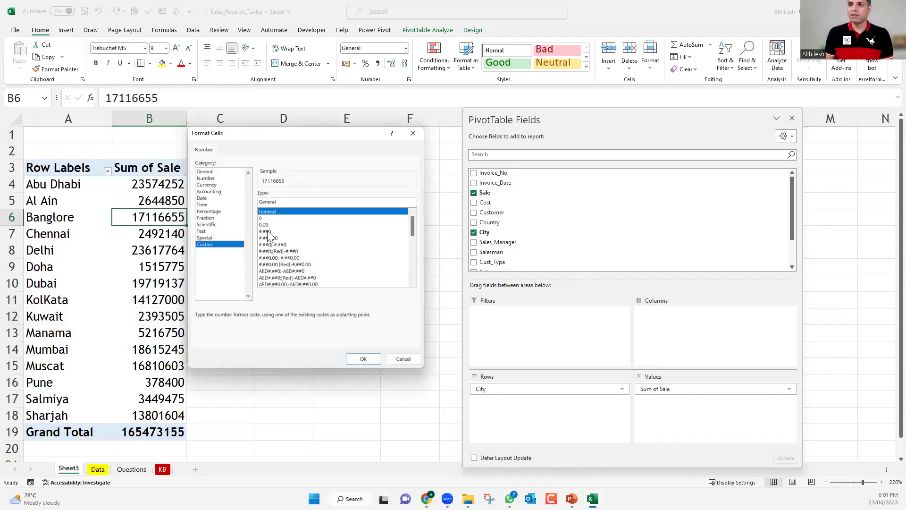
click(266, 231)
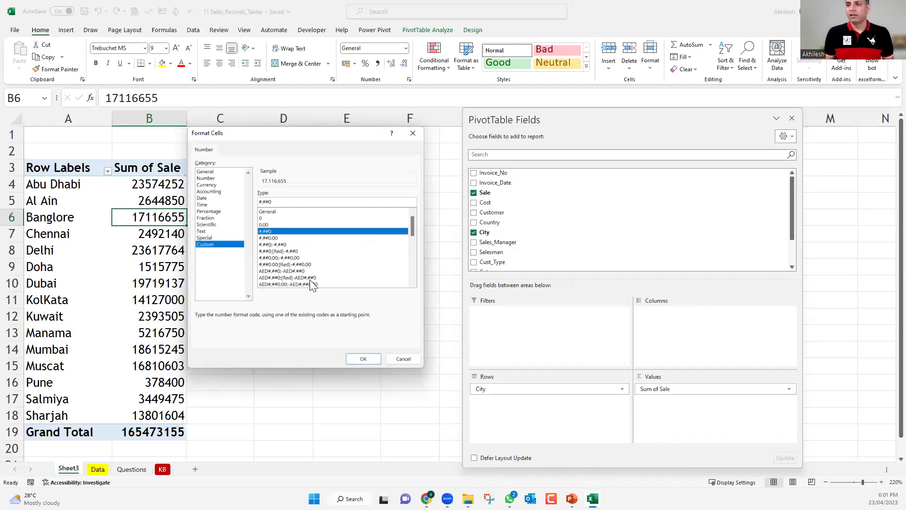
click(363, 360)
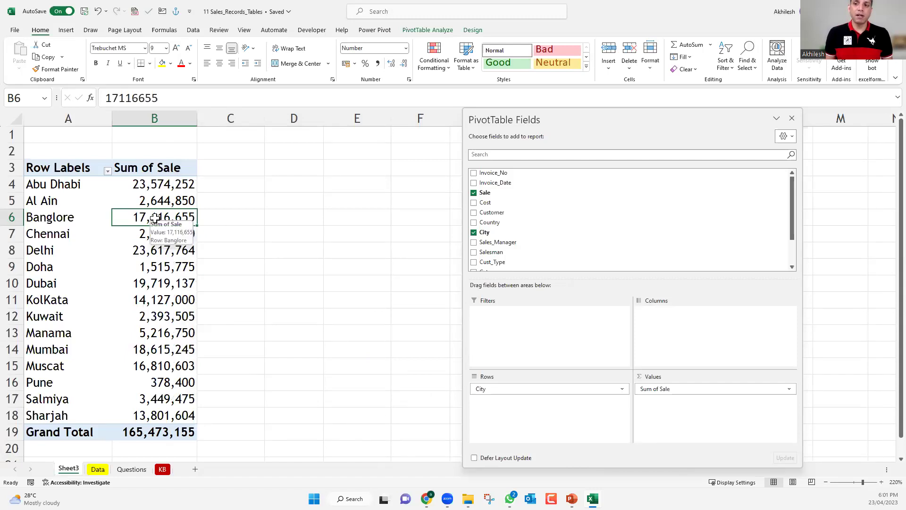
- Select the city sales values through Grand Total and undo the #,##0 format
key(Up)
key(Up)
shift+click(146, 426)
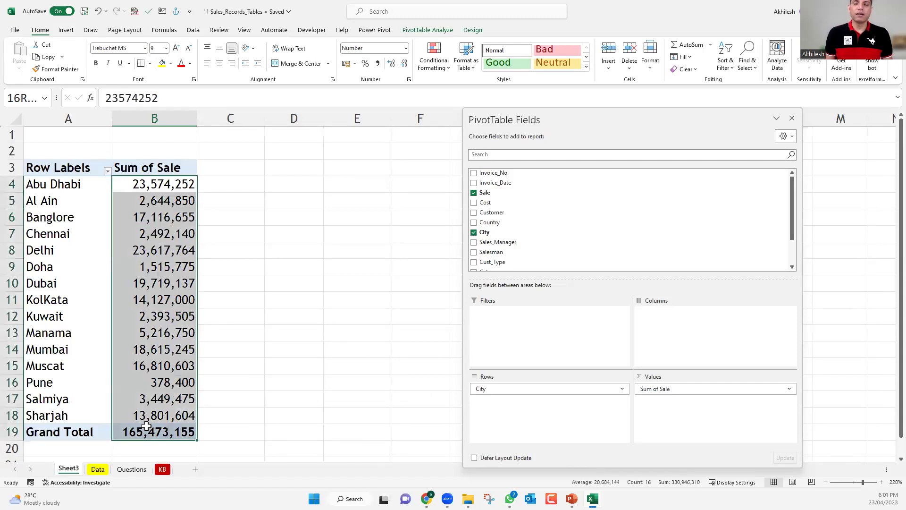
mouse_move(144, 415)
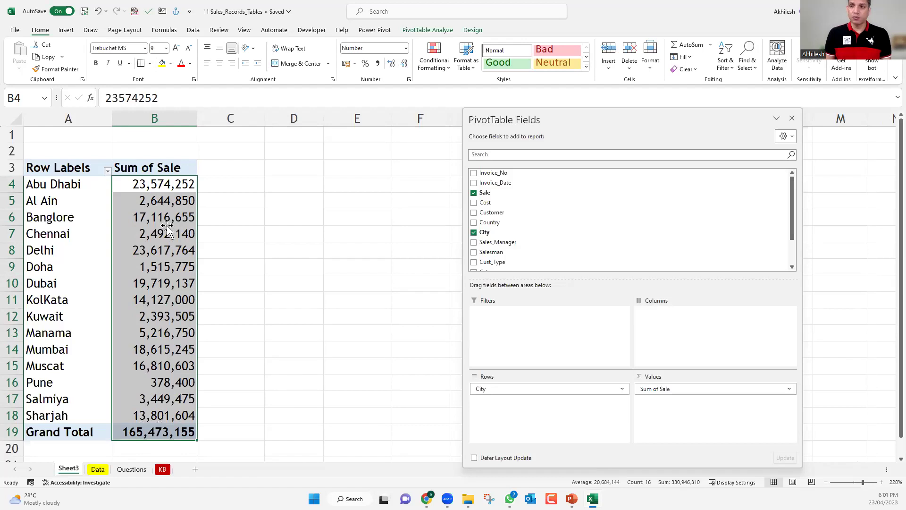
key(ctrl+z)
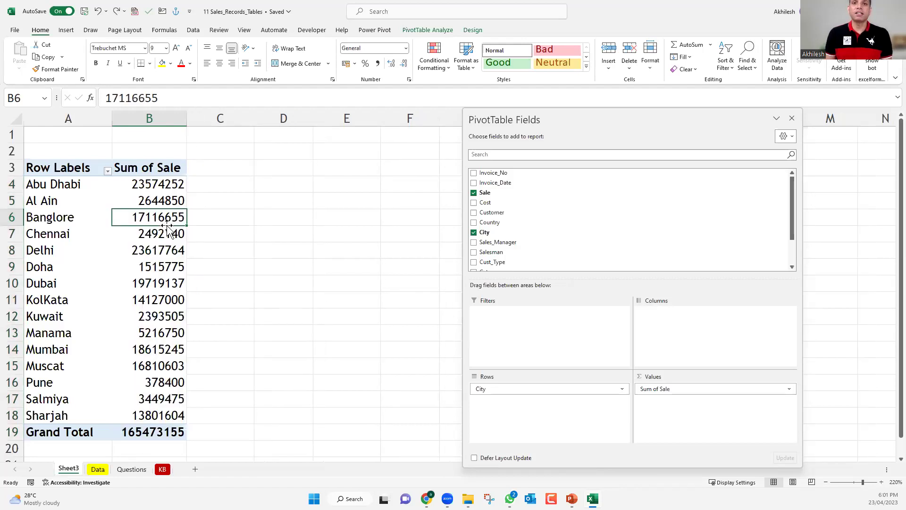
- Reapply the custom #,##0 number format to the sales values via Delhi's cell
click(152, 248)
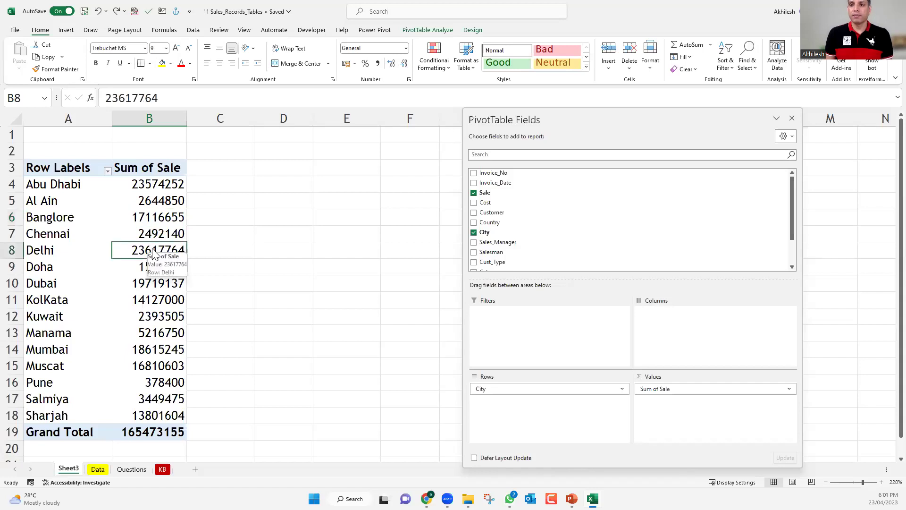
right_click(154, 251)
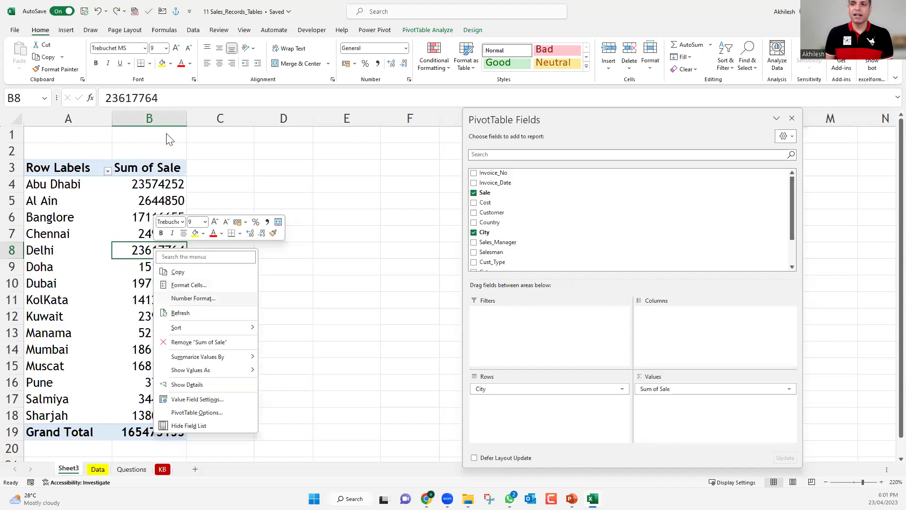
key(t)
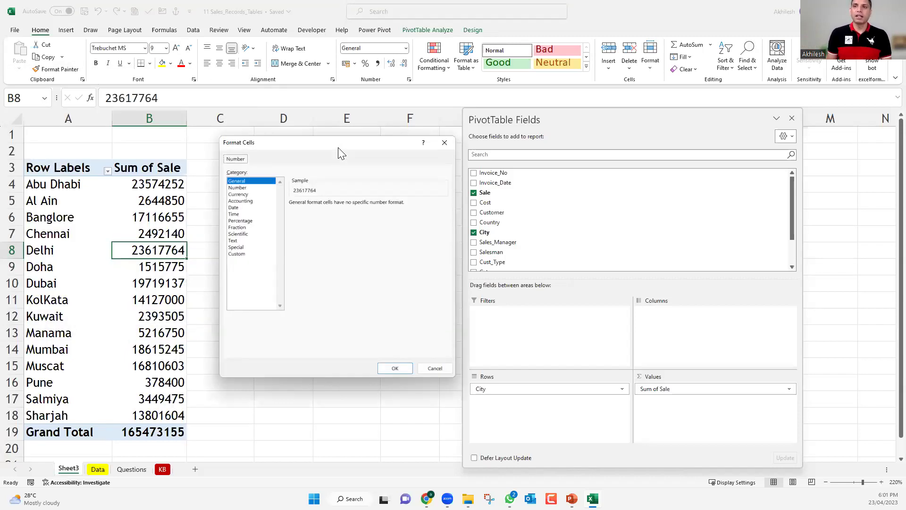
click(238, 254)
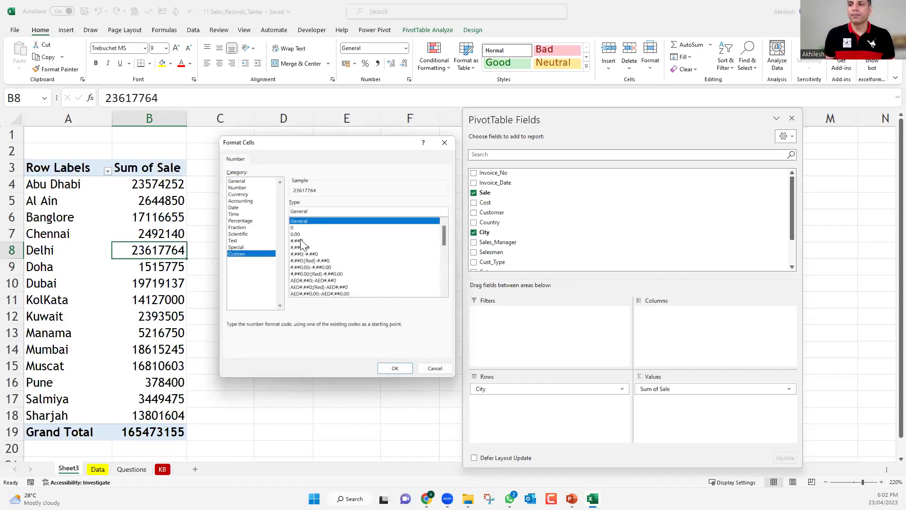
key(Down)
key(Down)
key(Down)
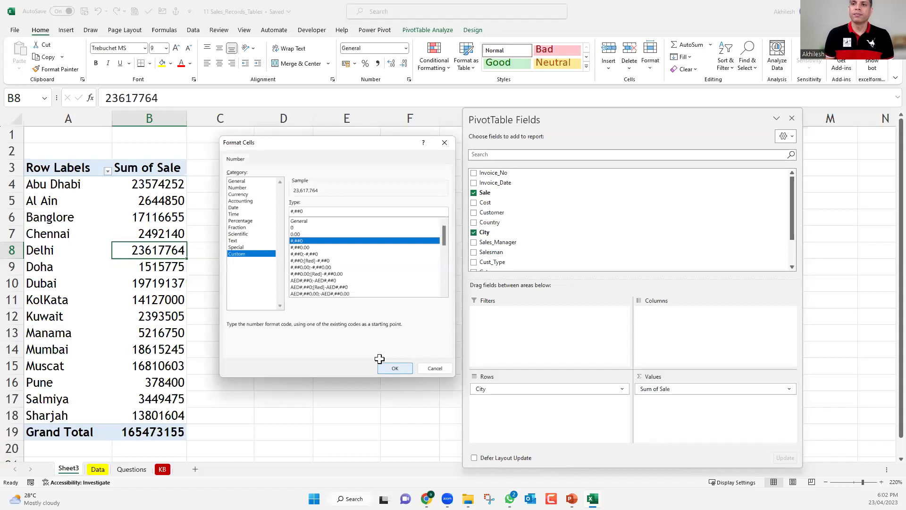
key(Return)
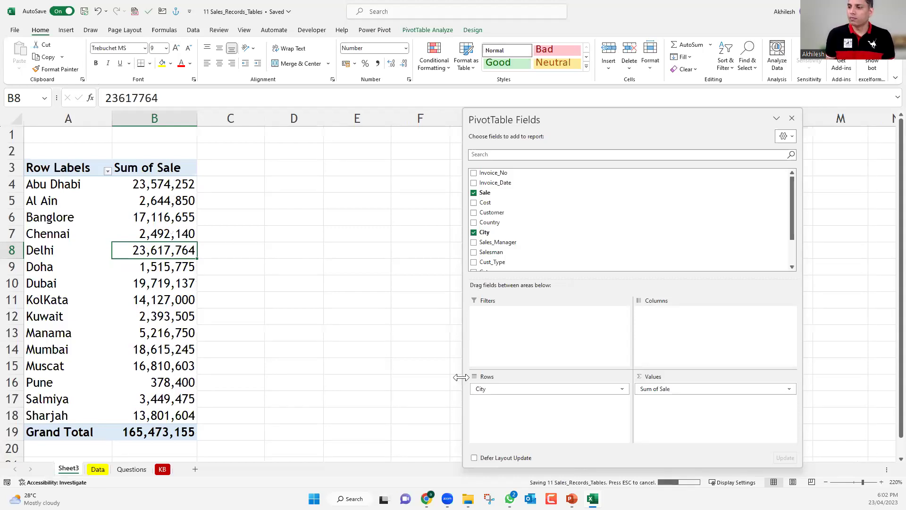
- Swap City out of Rows for Country, undoing a few trial drags along the way
drag(493, 391, 500, 232)
mouse_move(504, 404)
mouse_down()
mouse_move(473, 410)
mouse_move(500, 389)
mouse_up()
drag(500, 389, 354, 349)
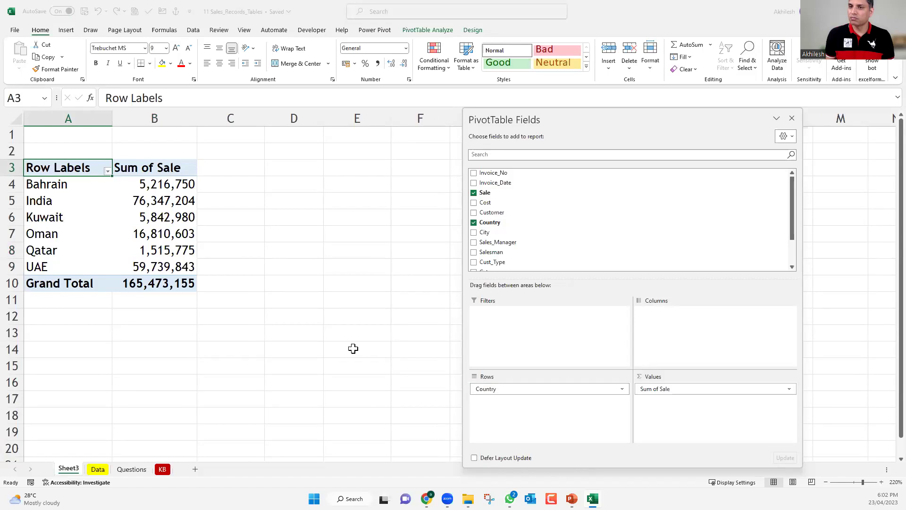
drag(500, 226, 404, 387)
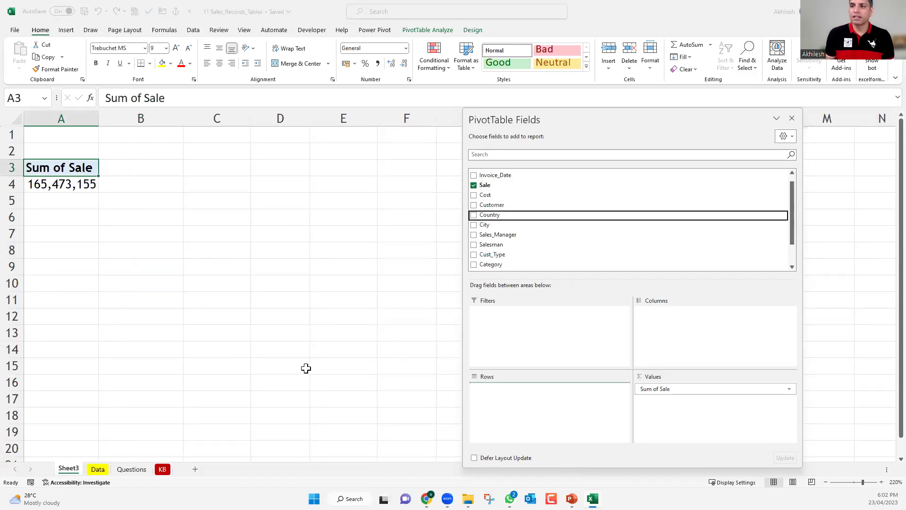
drag(306, 369, 522, 395)
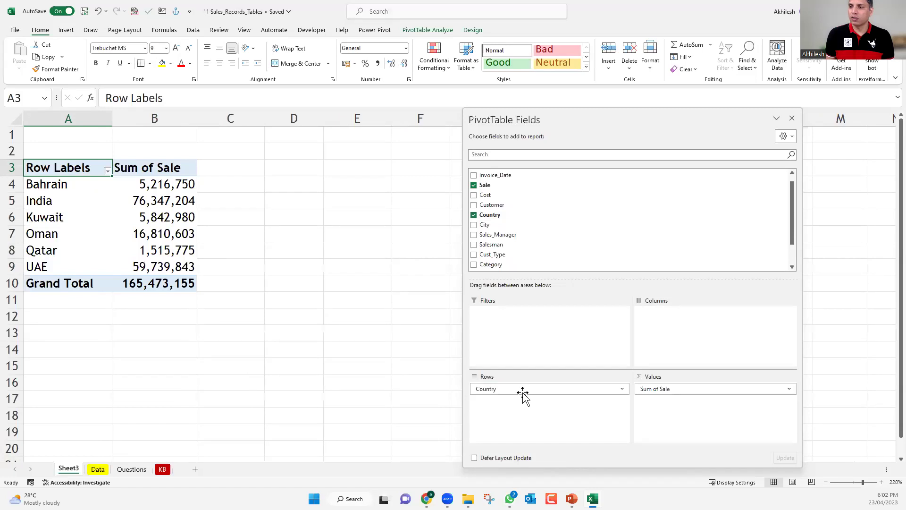
click(554, 212)
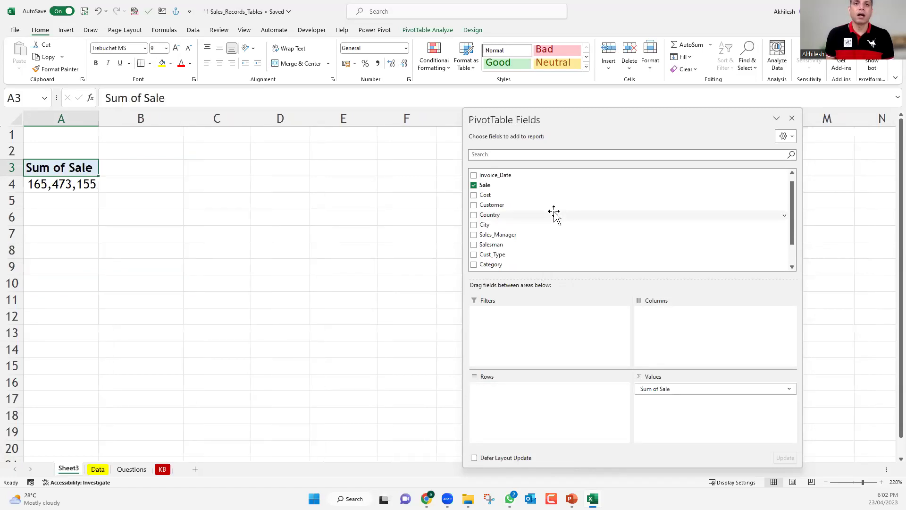
click(474, 215)
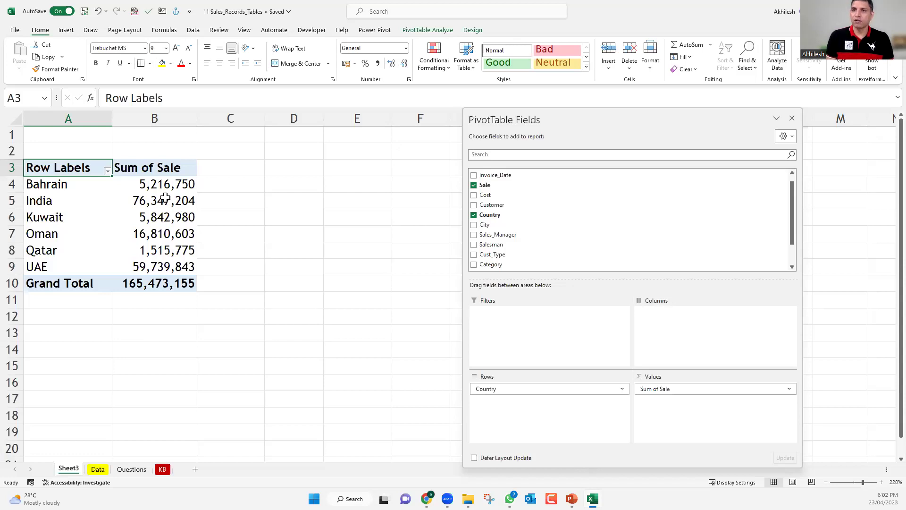
click(272, 202)
text(=)
click(183, 202)
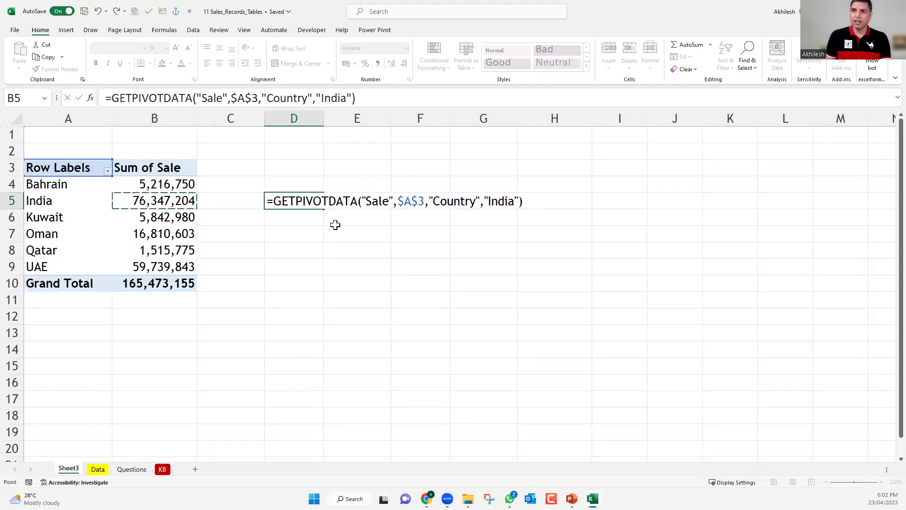
text(/)
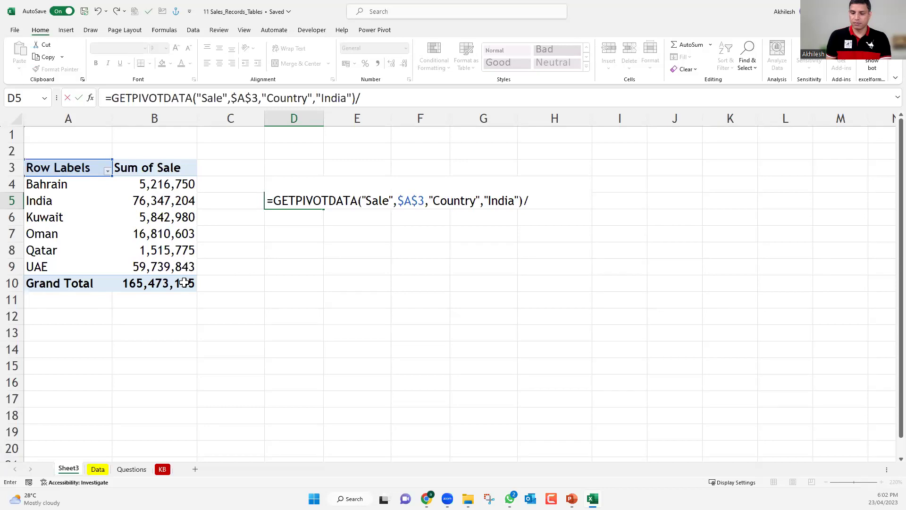
click(184, 282)
key(Return)
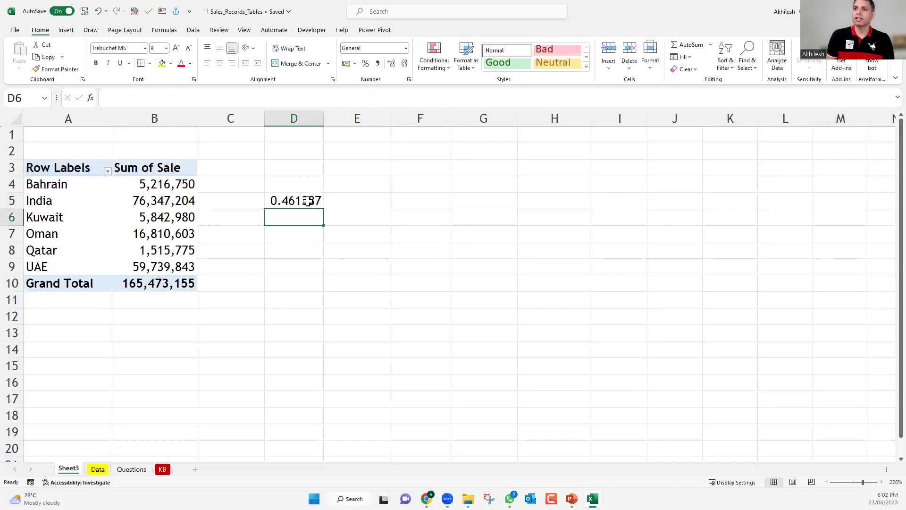
click(308, 201)
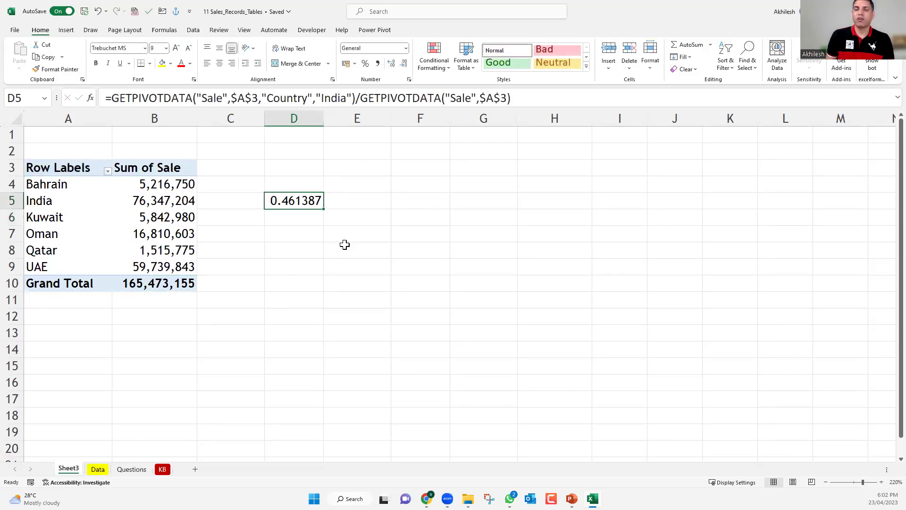
key(ctrl+shift+5)
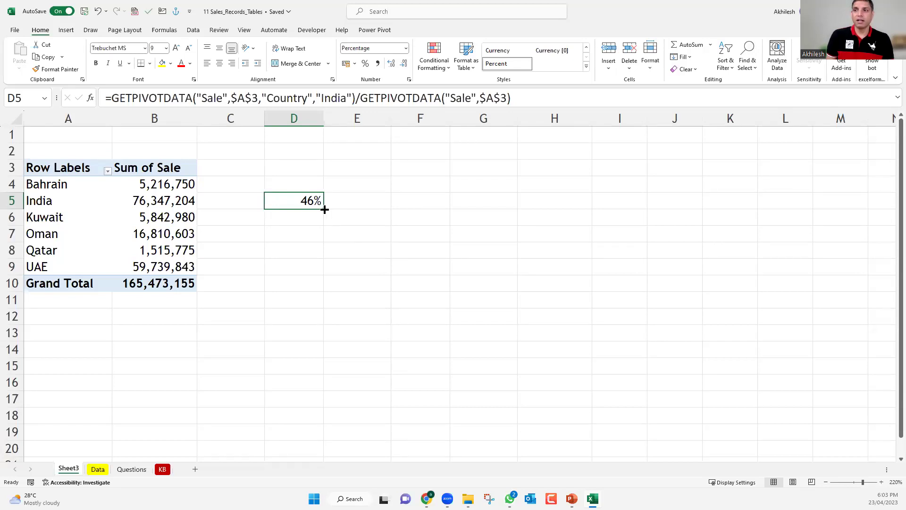
drag(325, 209, 320, 285)
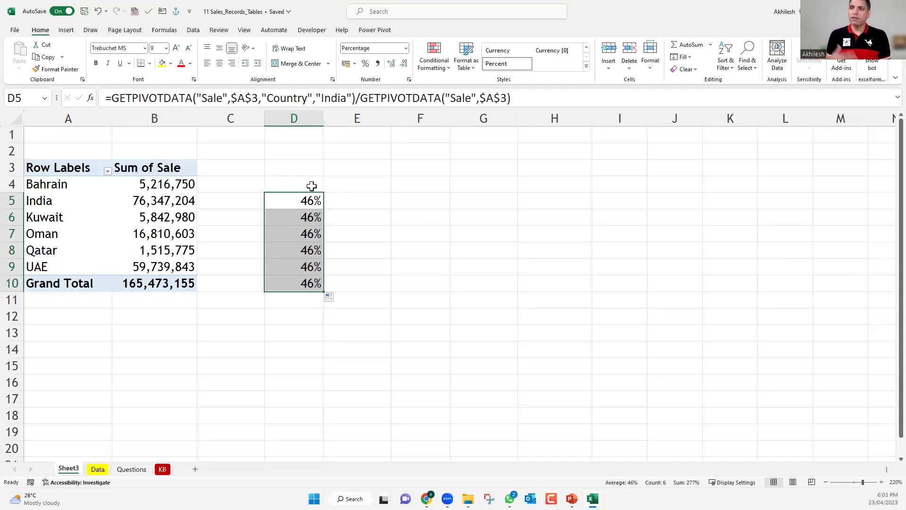
key(ctrl+z)
key(ctrl+z)
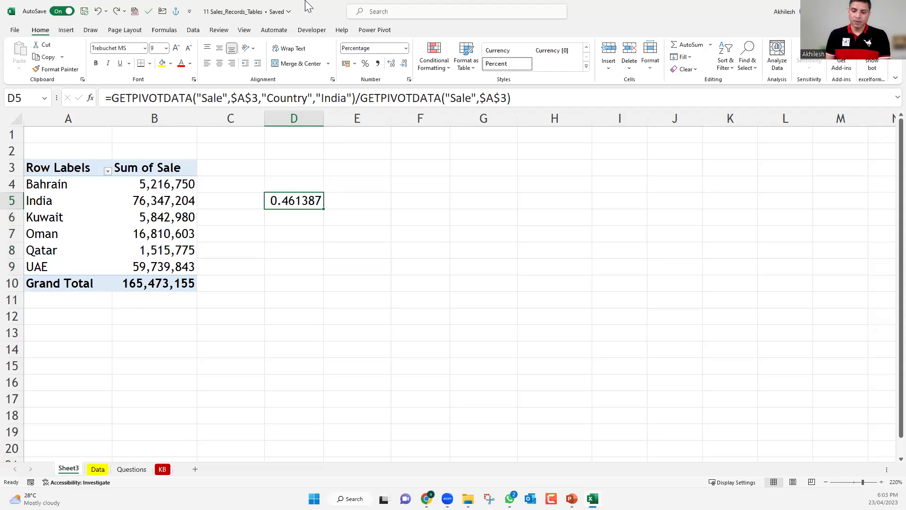
key(ctrl+z)
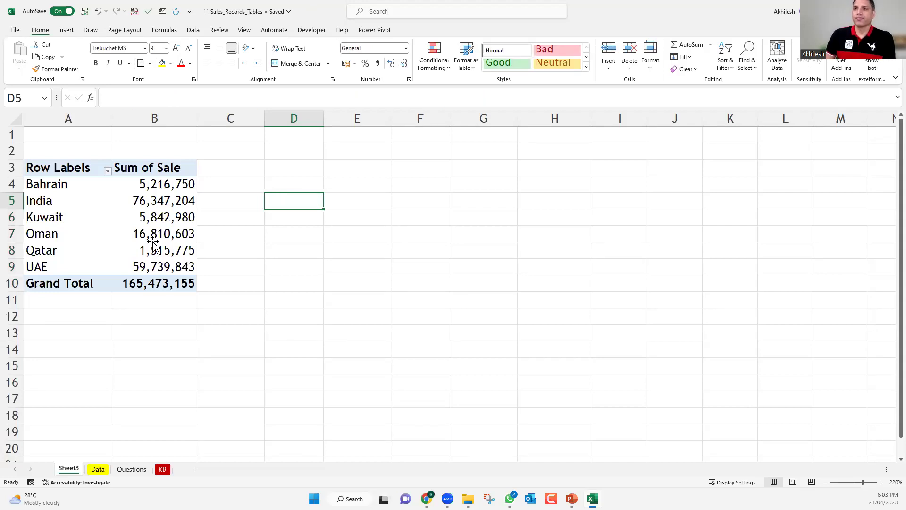
click(154, 236)
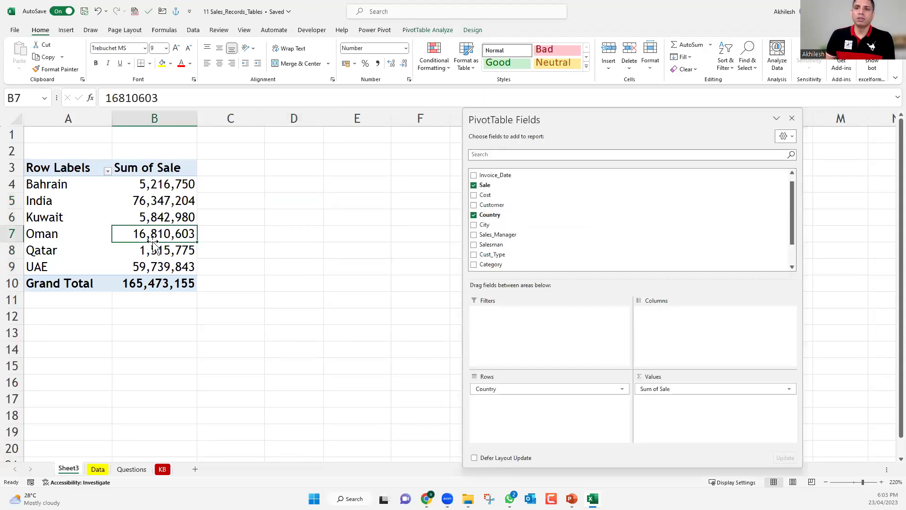
click(148, 203)
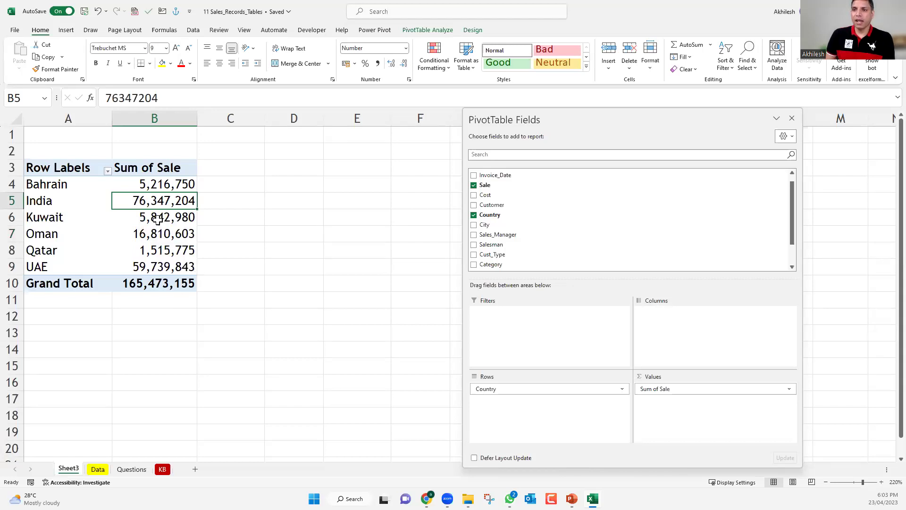
click(157, 219)
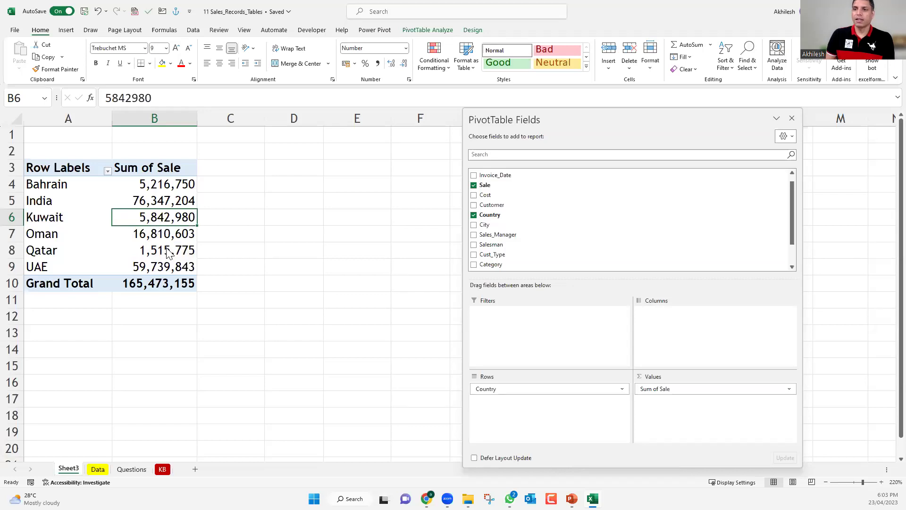
right_click(159, 220)
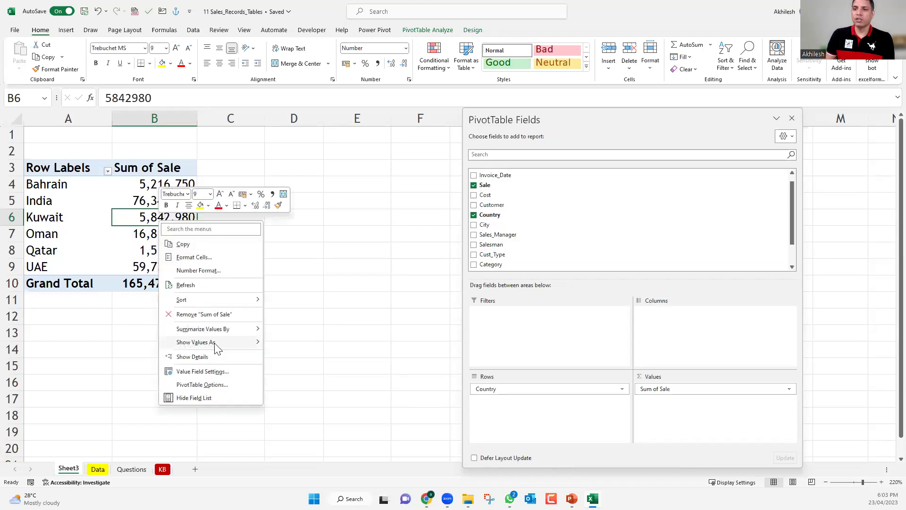
mouse_move(231, 347)
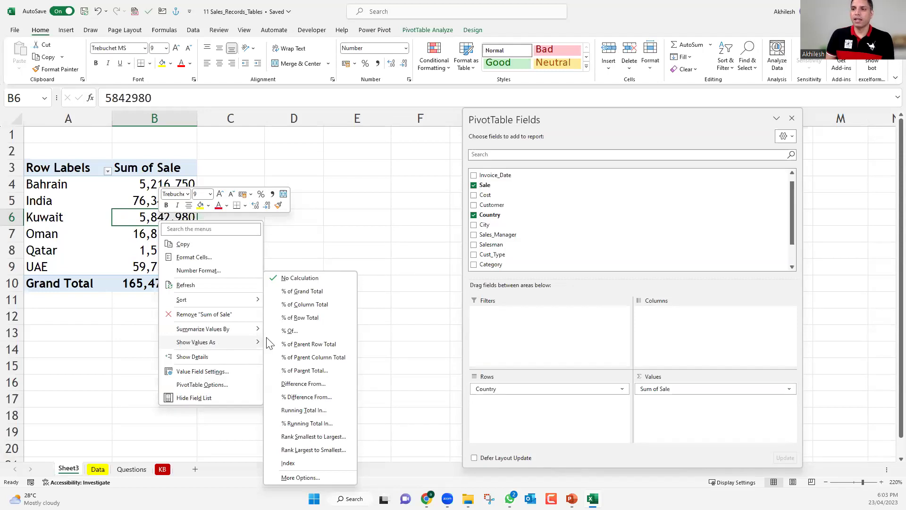
click(287, 291)
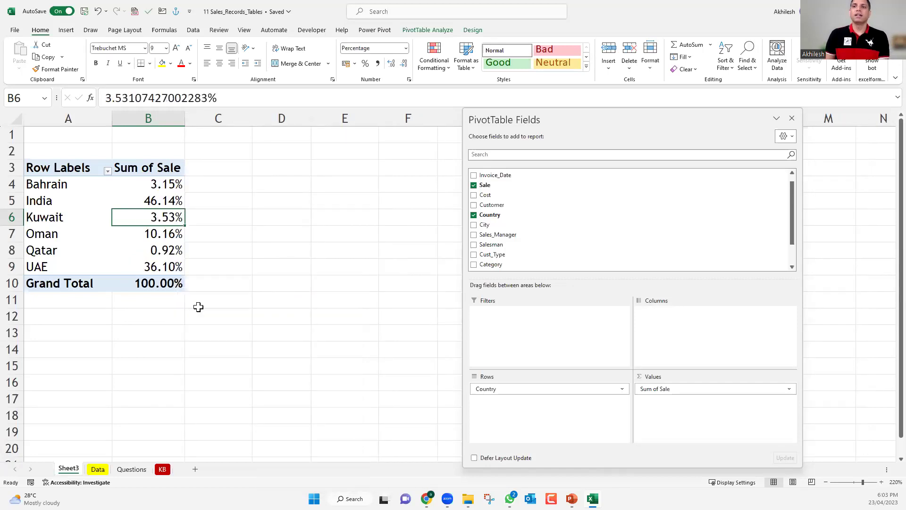
key(Up)
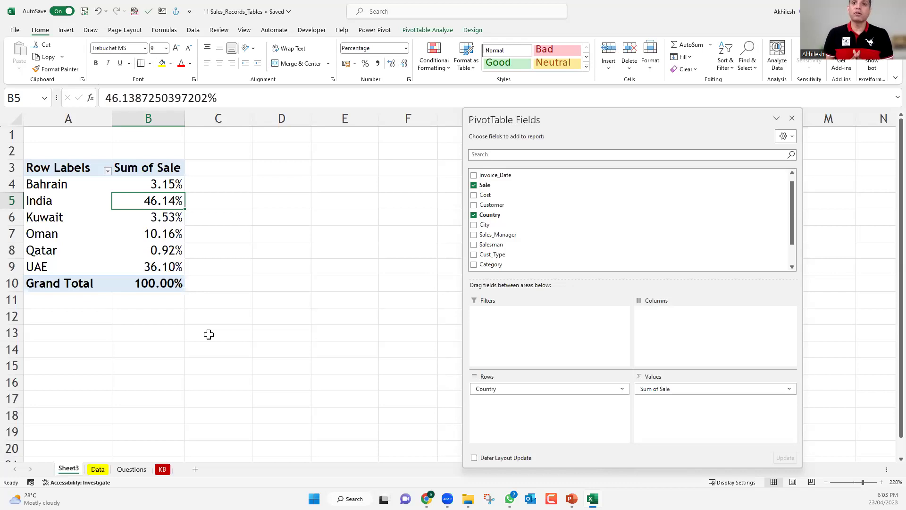
key(ctrl+z)
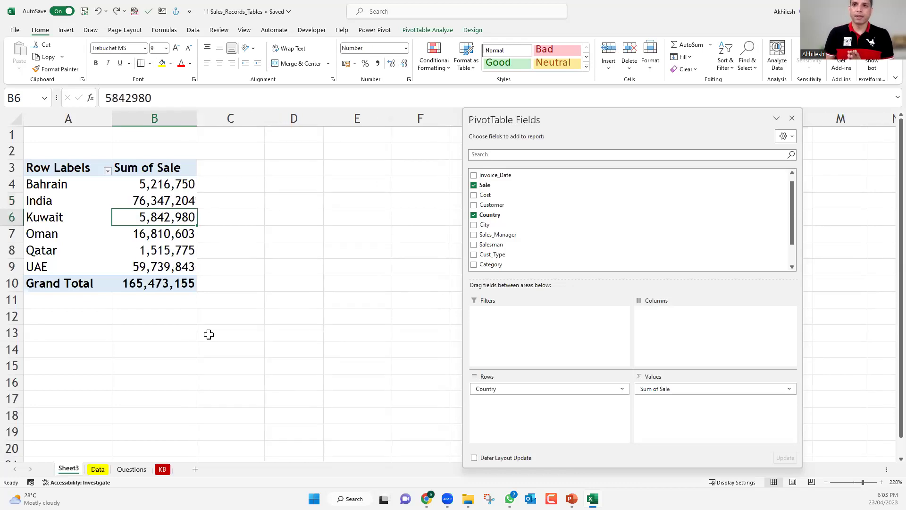
right_click(164, 206)
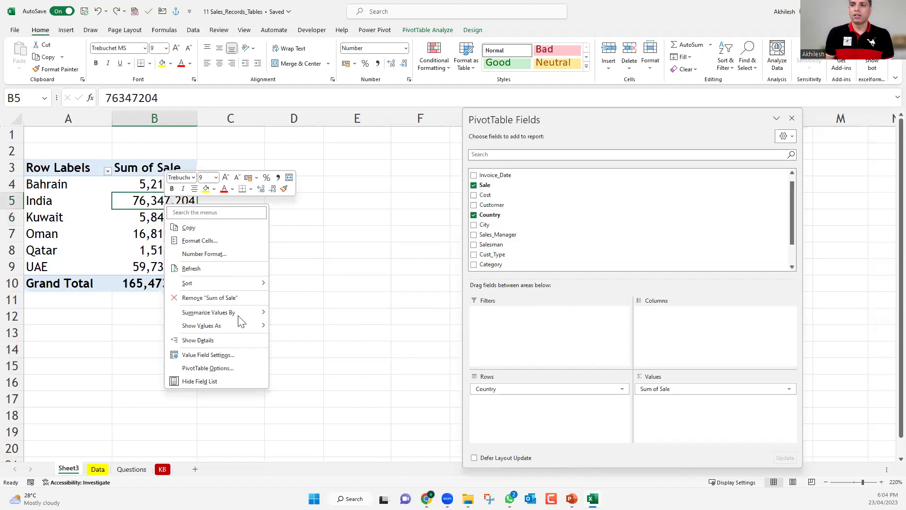
mouse_move(242, 329)
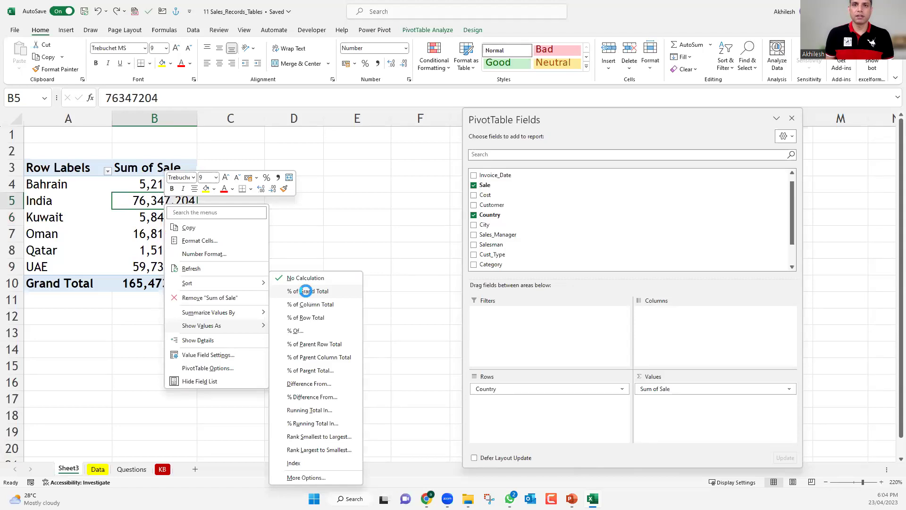
click(305, 291)
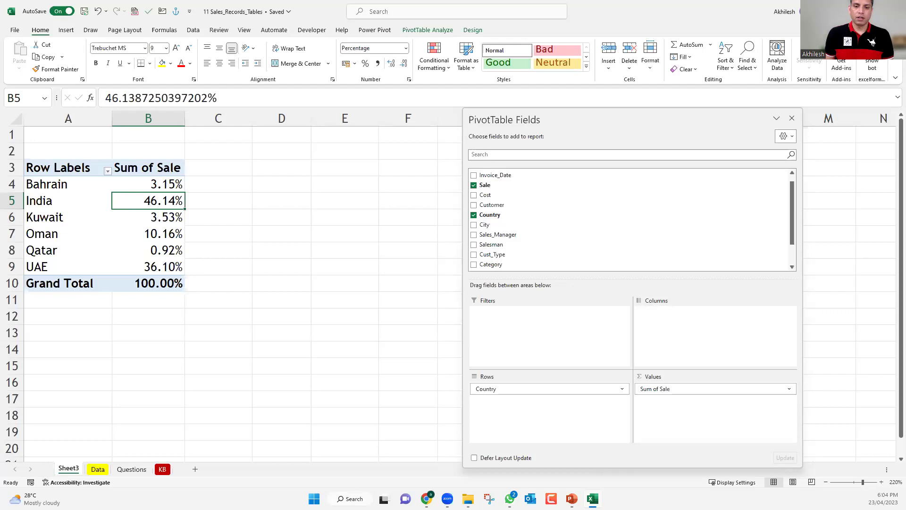
key(alt+Tab)
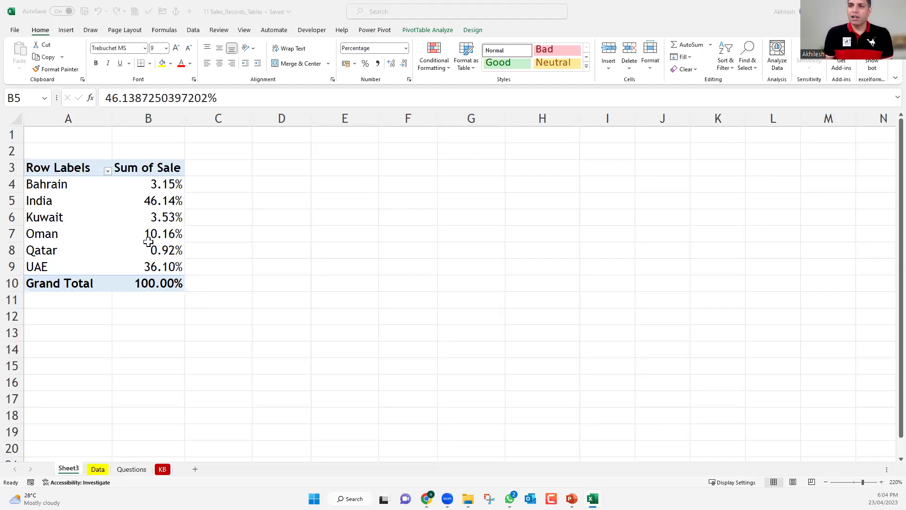
key(alt+Tab)
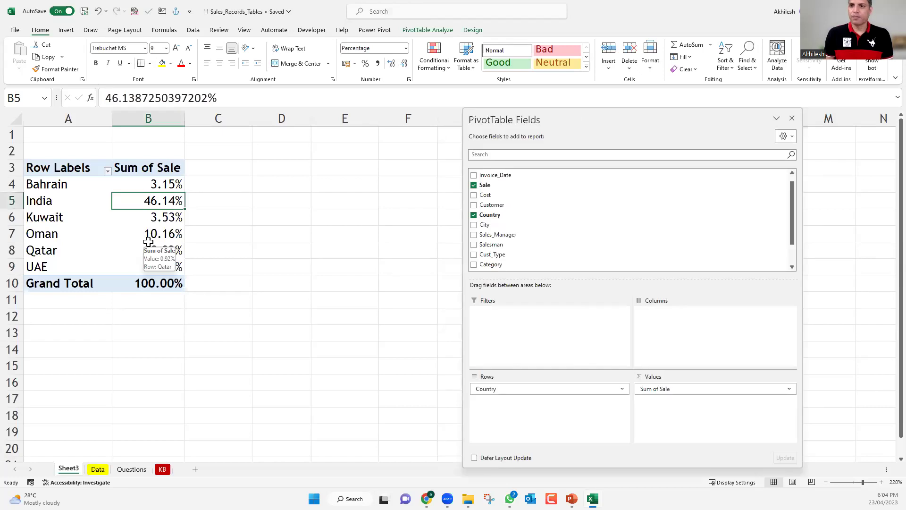
key(ctrl+z)
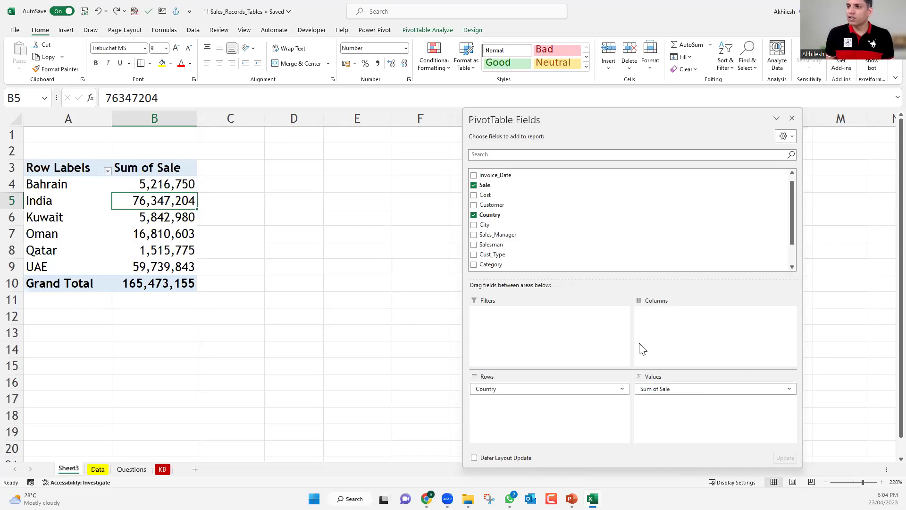
- Add Sale to Values a second time and show Sum of Sale2 as % of Grand Total
drag(485, 185, 703, 425)
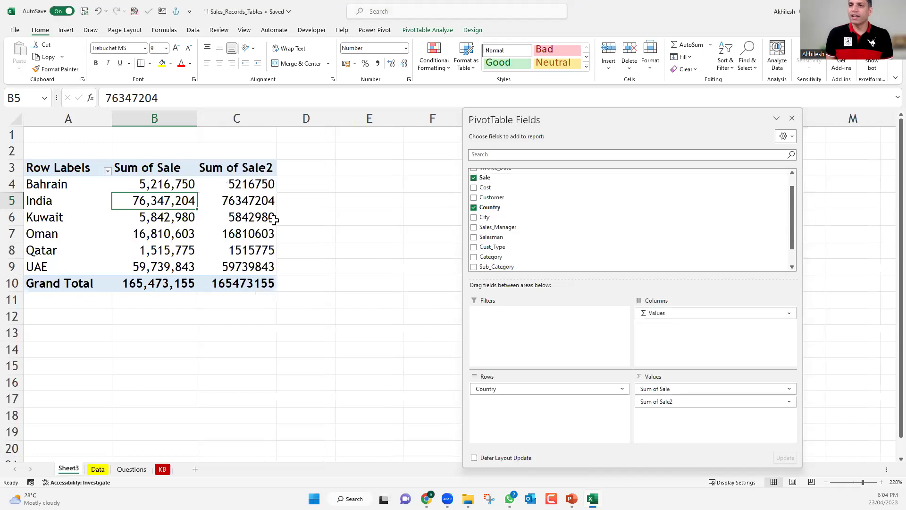
click(259, 200)
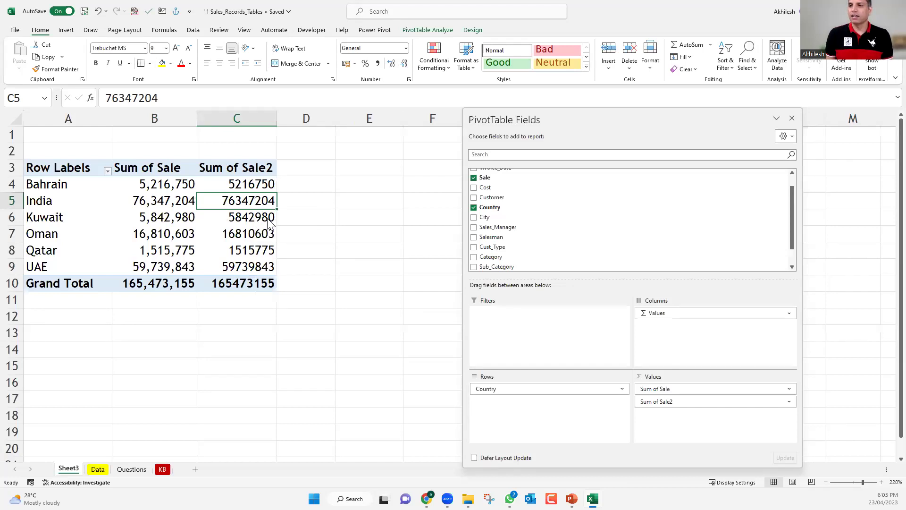
right_click(259, 202)
mouse_move(324, 325)
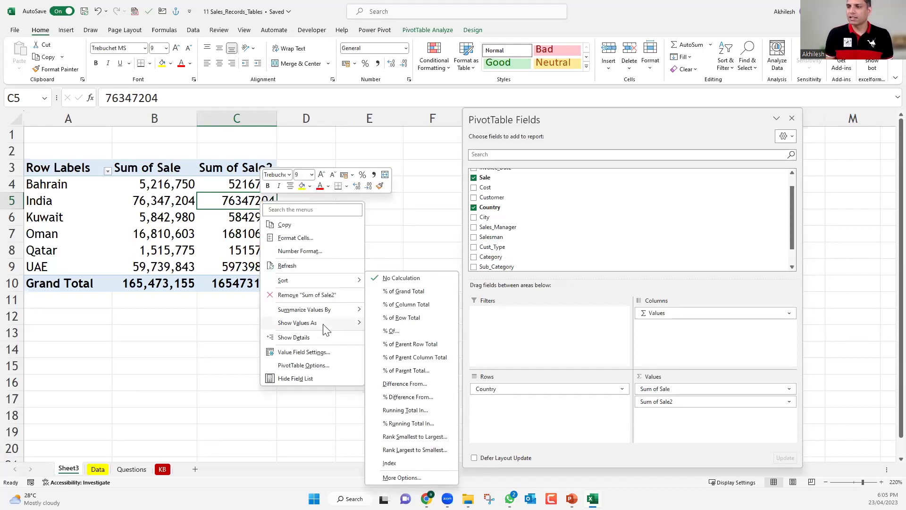
click(415, 290)
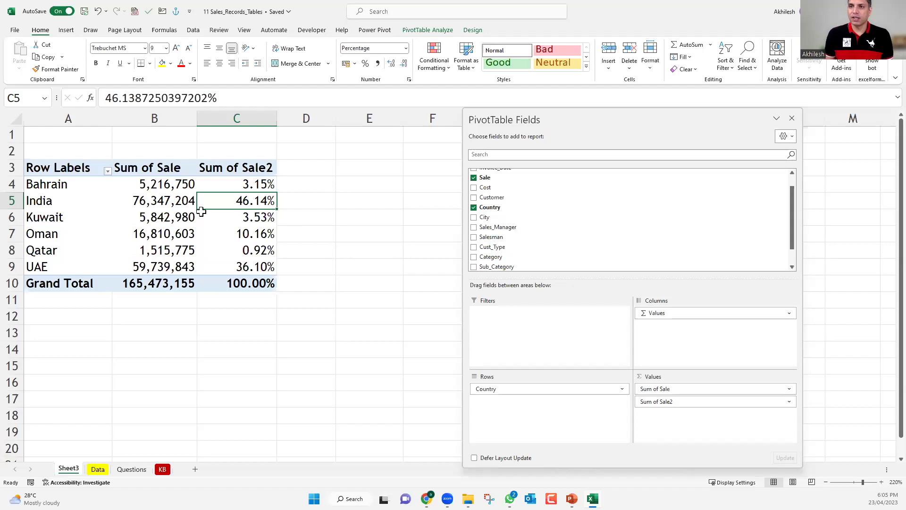
- Sort the countries by Sum of Sale largest to smallest, then select India's share
click(174, 201)
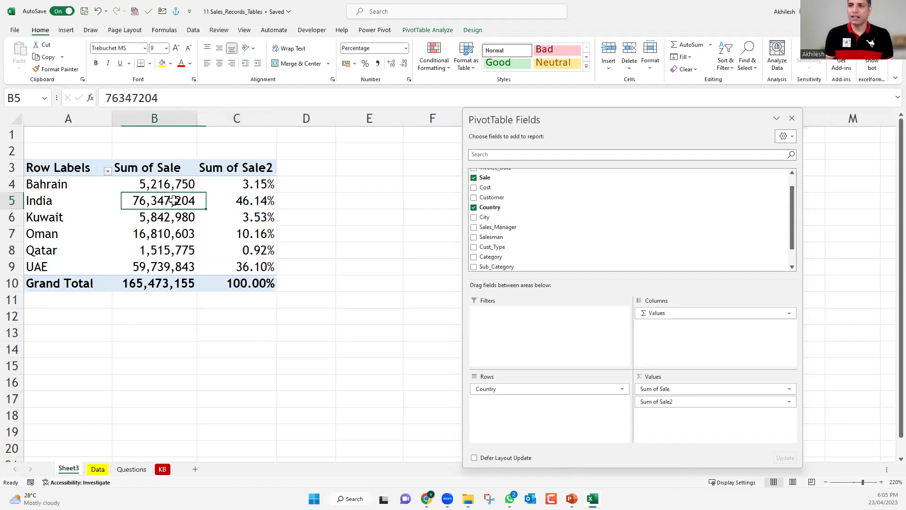
right_click(174, 200)
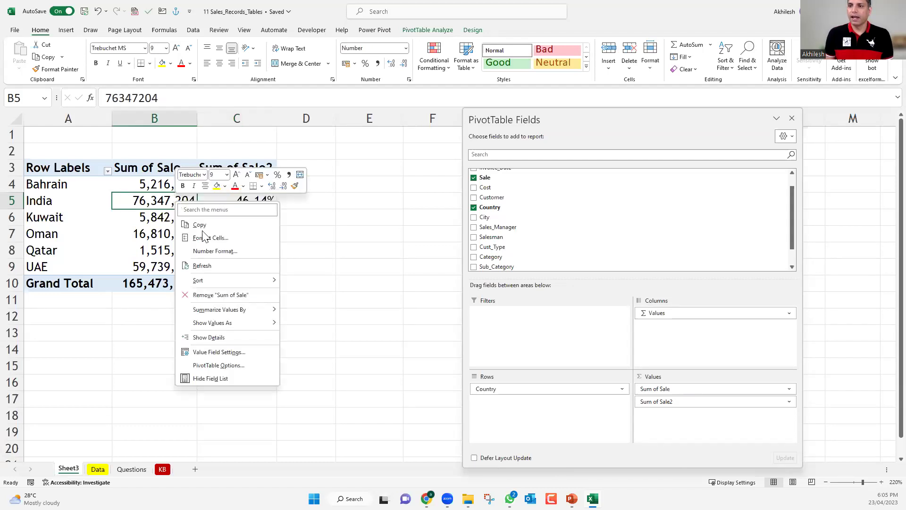
mouse_move(242, 281)
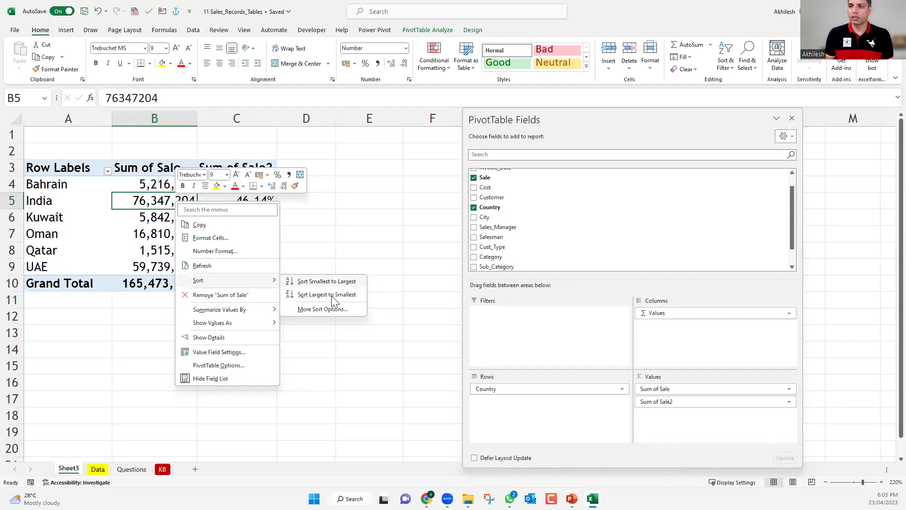
click(332, 296)
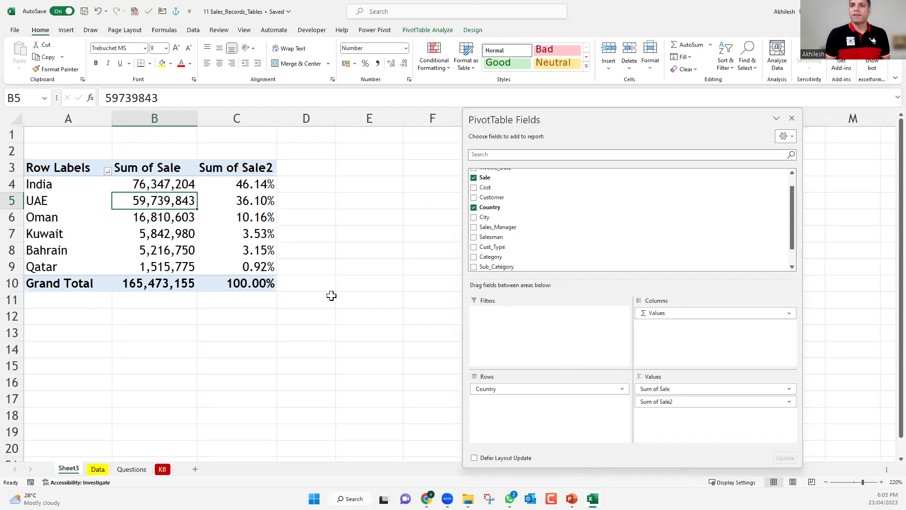
click(254, 187)
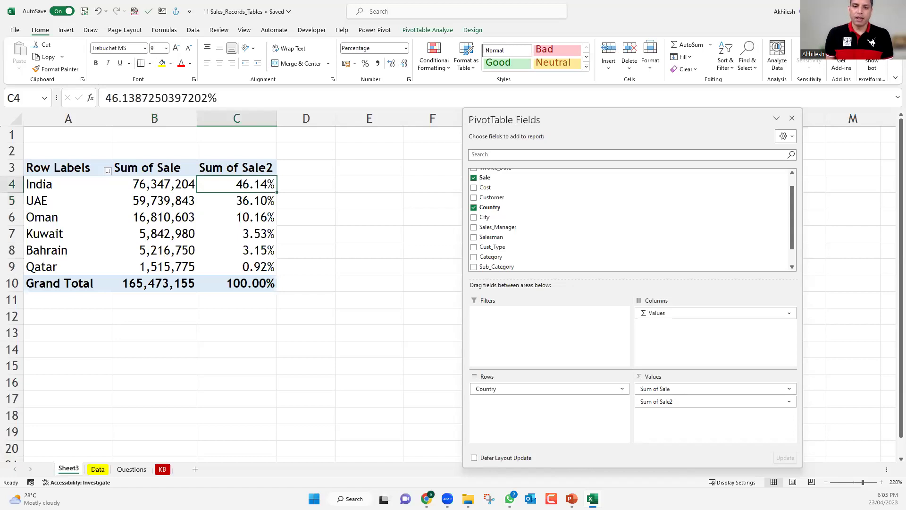
key(alt+Tab)
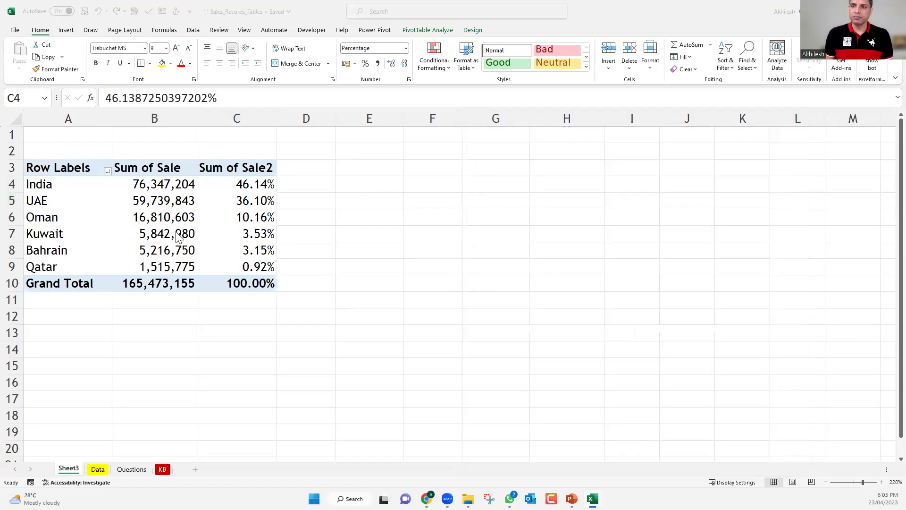
- Rename the pivot's Sum of Sale value header to Sales
key(alt+Tab)
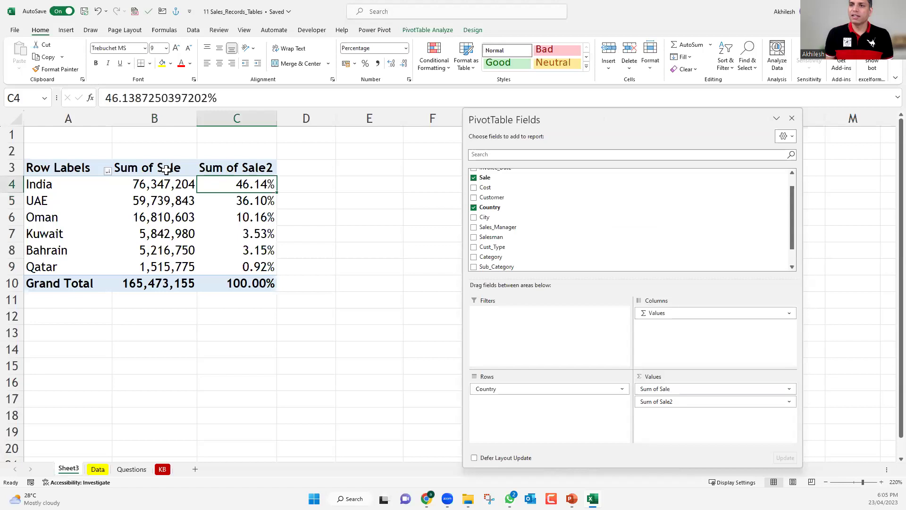
drag(147, 168, 216, 168)
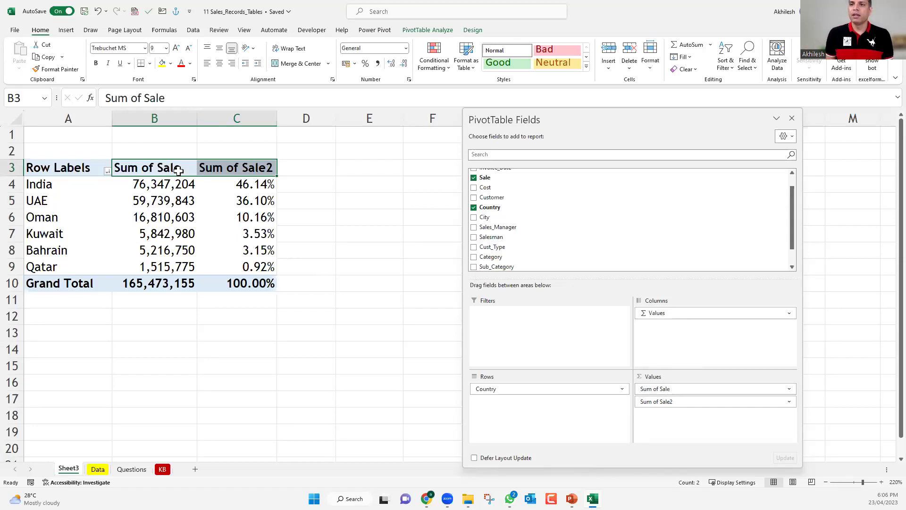
click(179, 171)
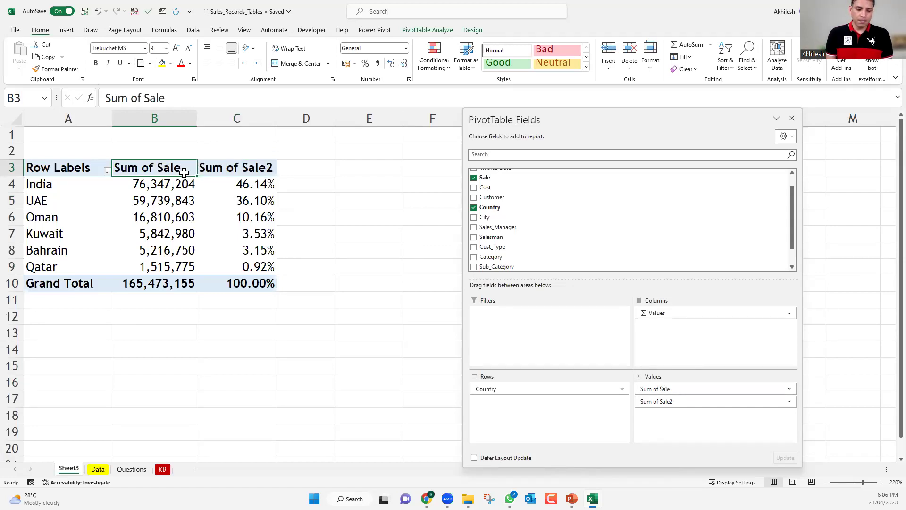
text(Sales)
key(Return)
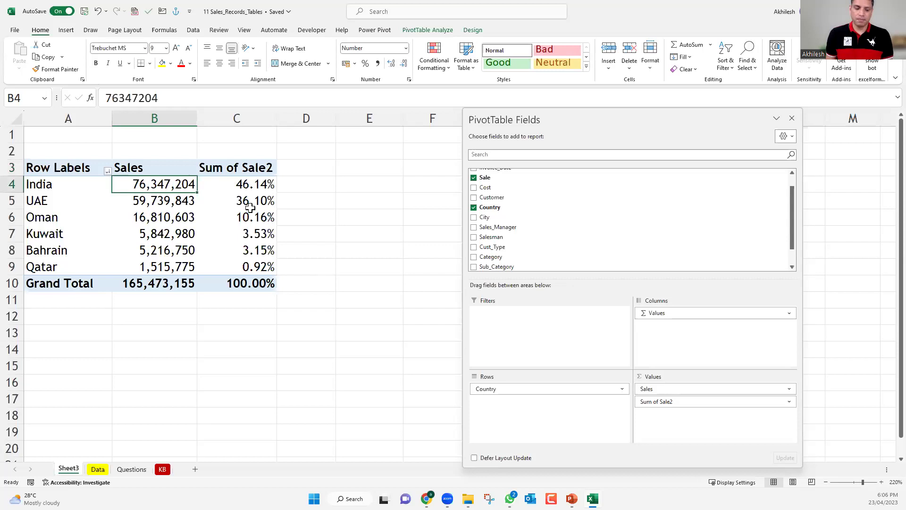
- Rename the second value header, Sum of Sale2, to % Share
key(Up)
key(Right)
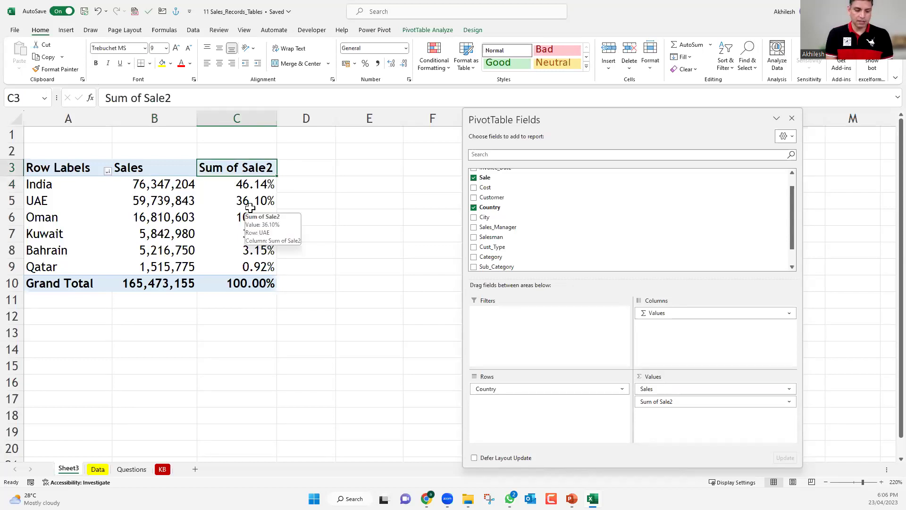
text(% Shar)
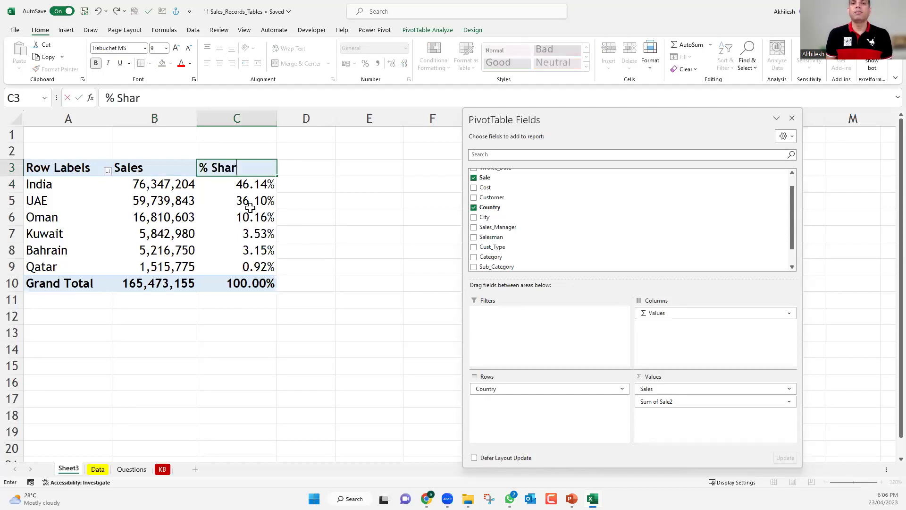
text(e)
key(Return)
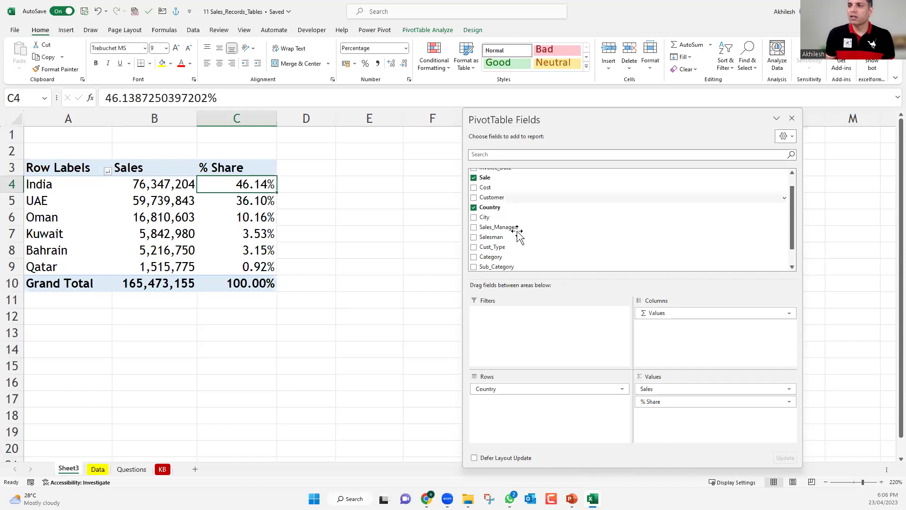
- Try renaming the Sales header to Sale and dismiss the duplicate field name warning
scroll(515, 231, up, 1)
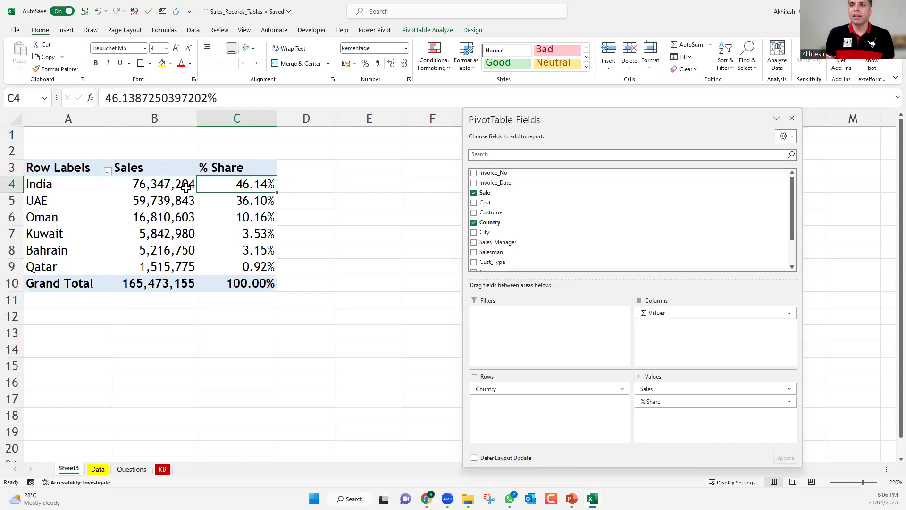
key(Up)
key(Left)
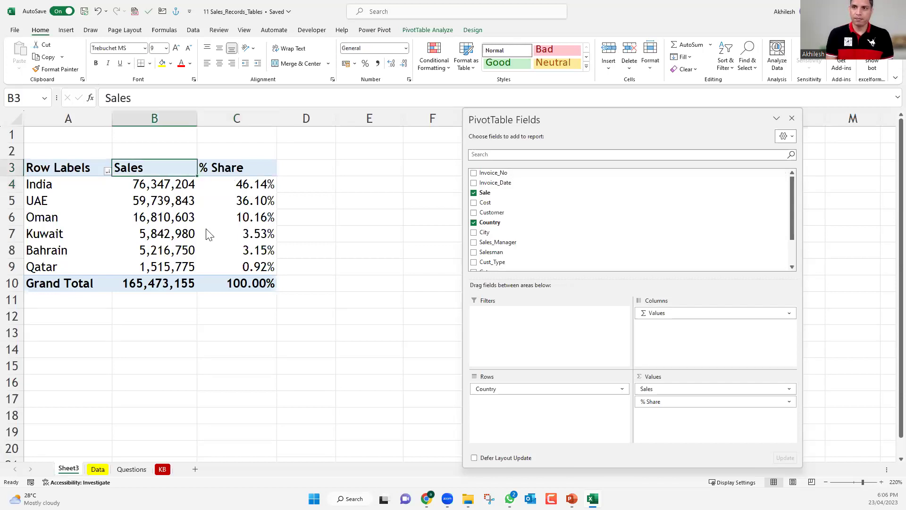
text(Sale)
key(Return)
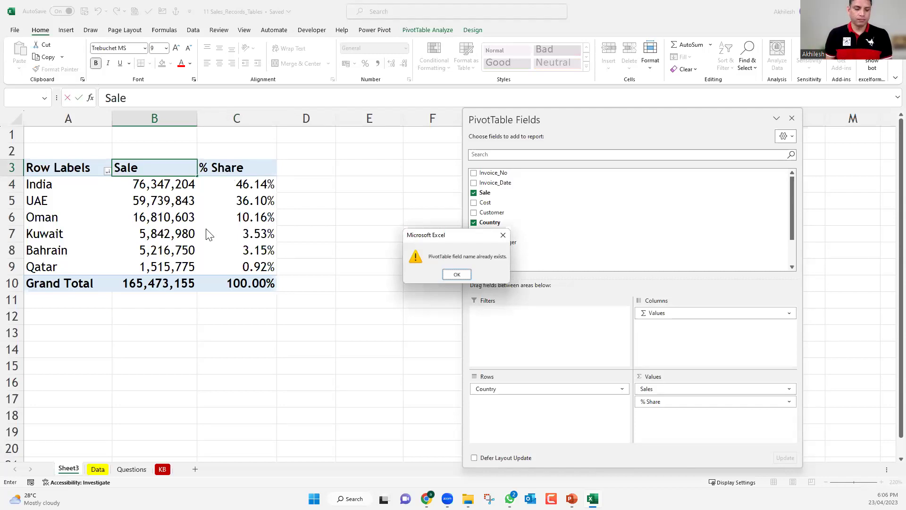
key(Return)
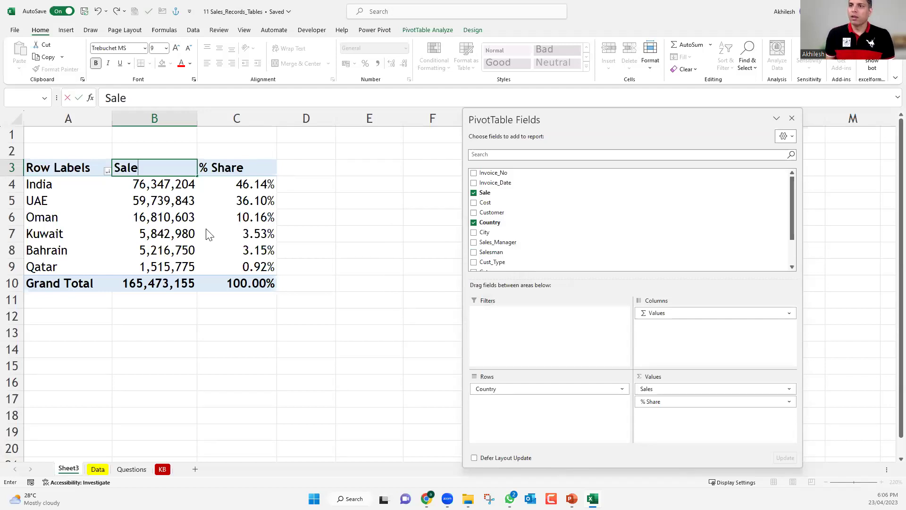
key(Return)
key(Return)
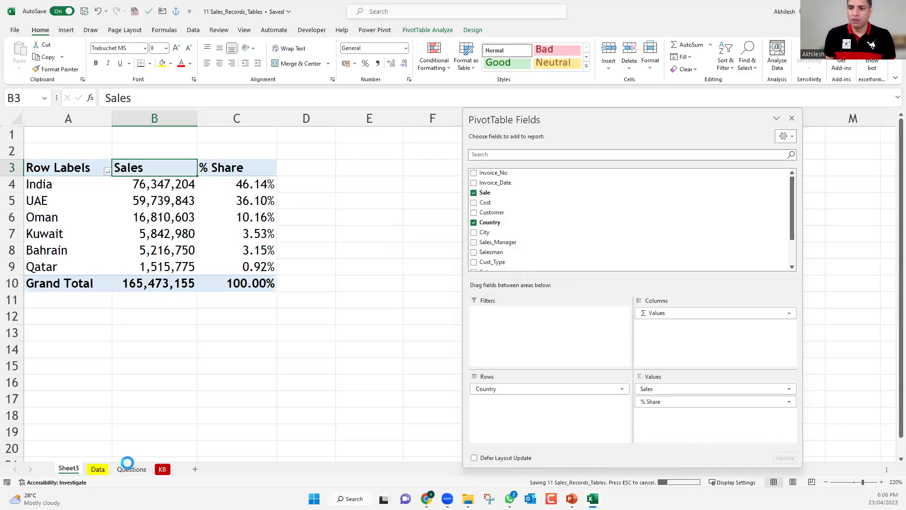
key(ctrl+Page_Down)
key(ctrl+Page_Down)
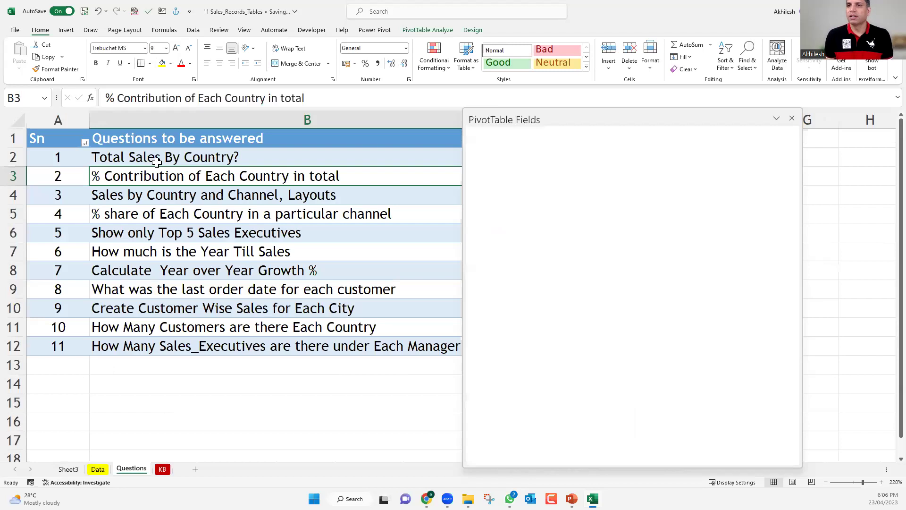
key(Up)
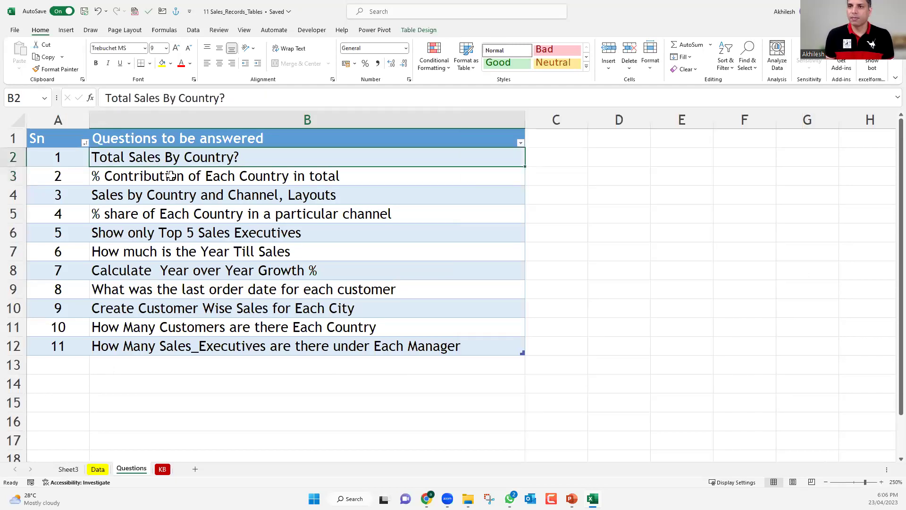
click(233, 181)
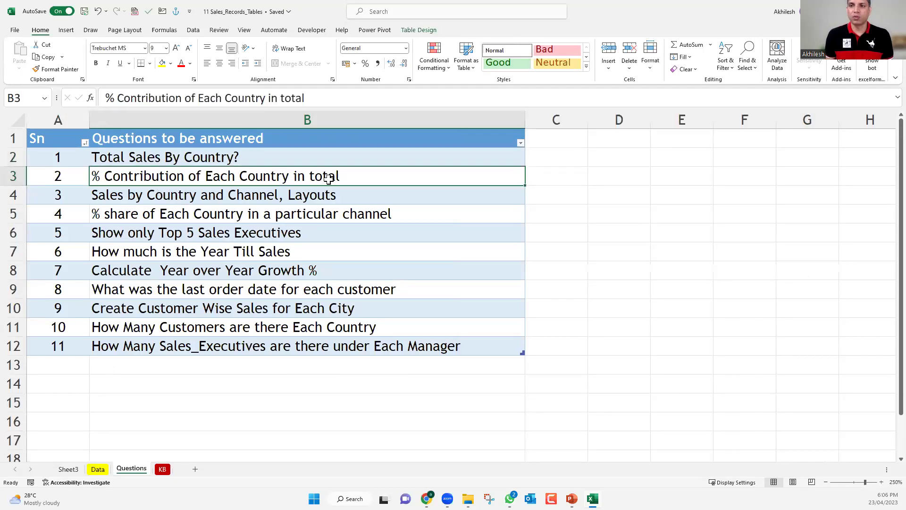
click(137, 201)
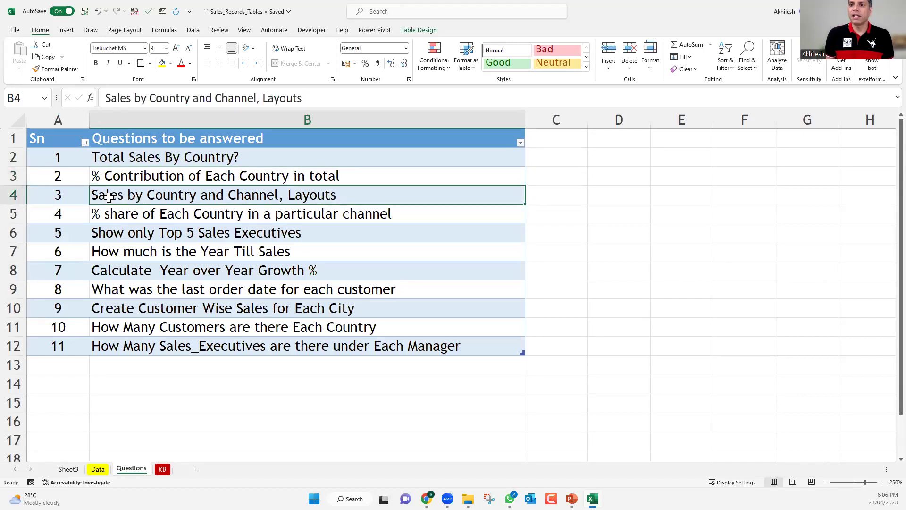
click(75, 468)
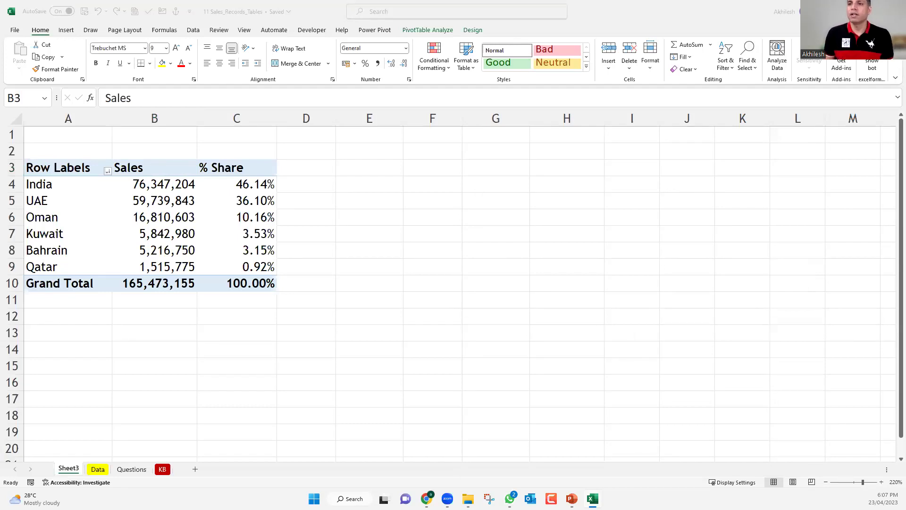
- Check the Data sheet, then return to Sheet3 and select the pivot table A3:C10
click(97, 471)
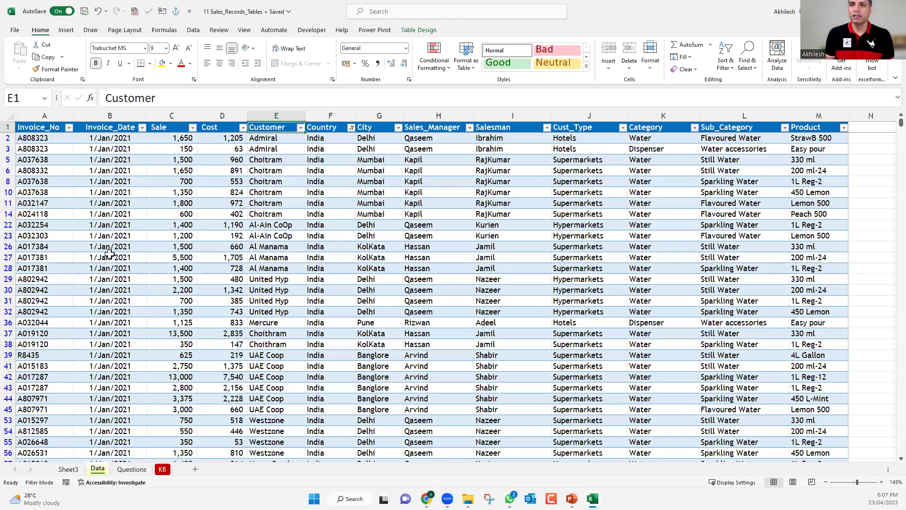
click(114, 214)
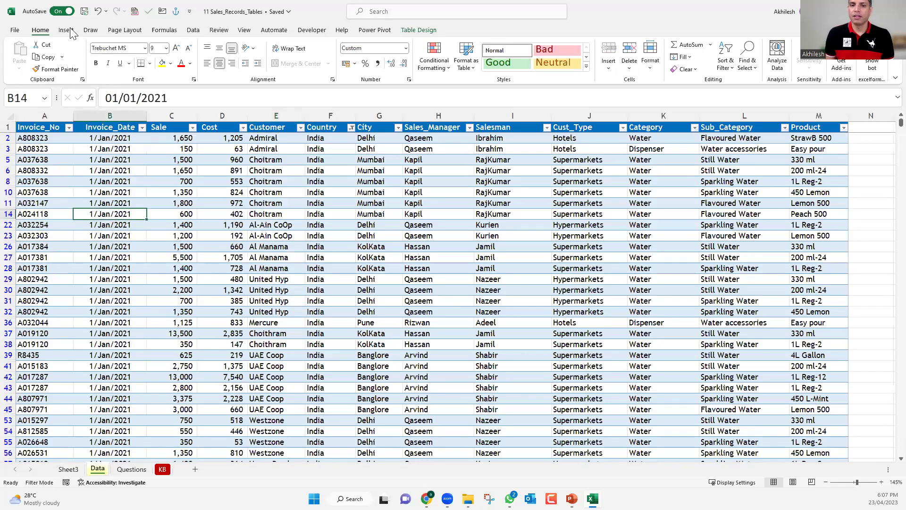
click(69, 469)
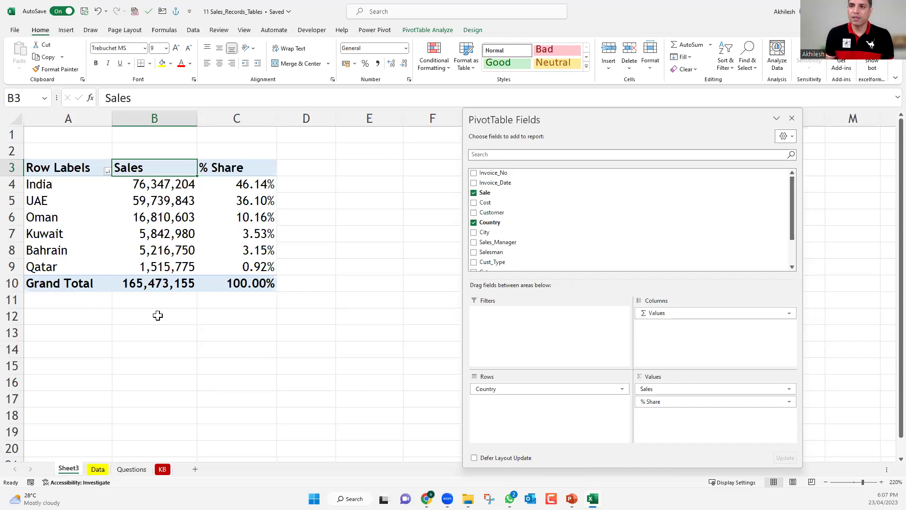
key(ctrl+Page_Down)
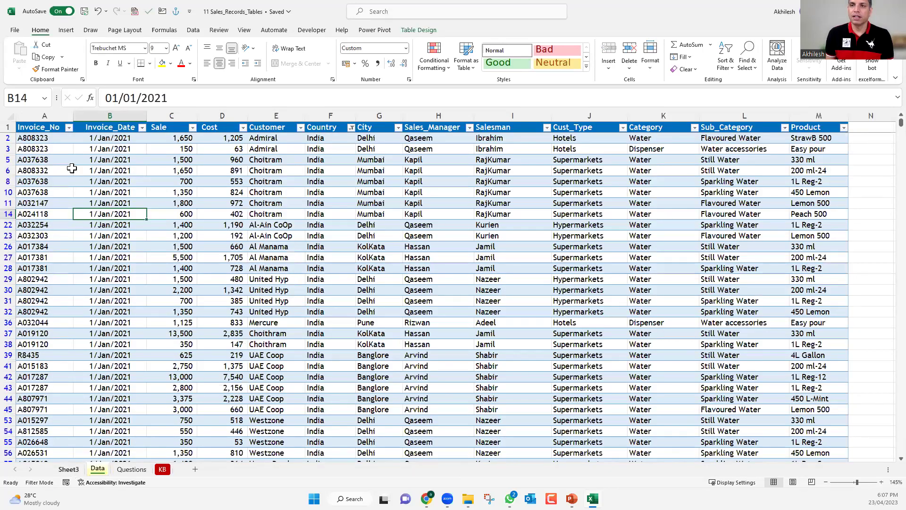
key(ctrl+Page_Up)
drag(71, 169, 238, 283)
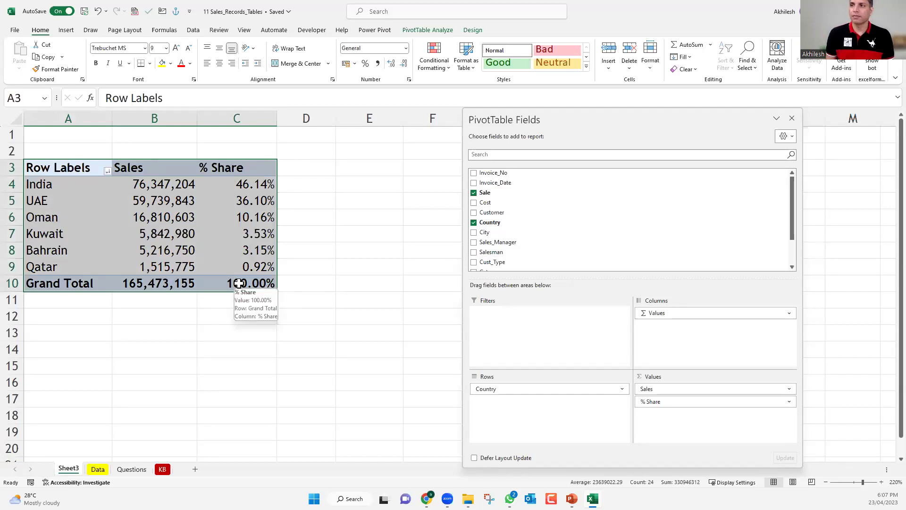
- Paste a copy of the pivot table at F3 and narrow column D
key(ctrl+c)
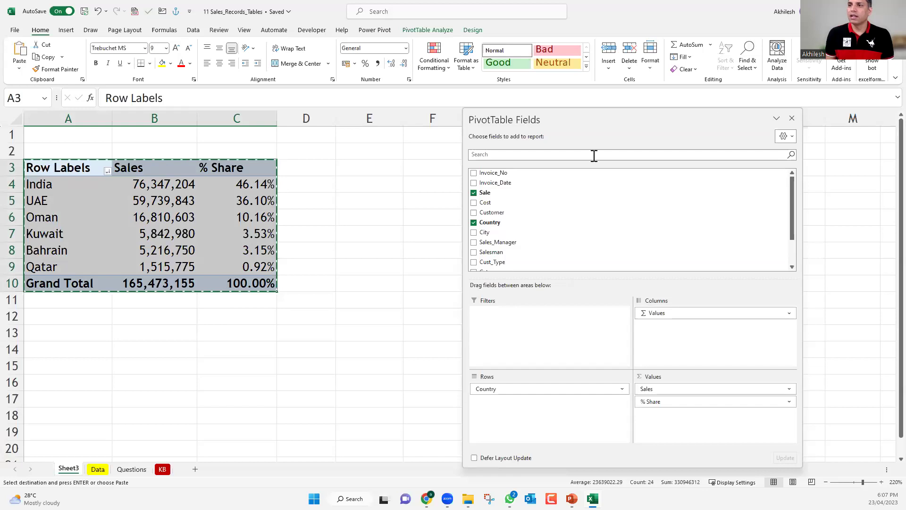
click(427, 169)
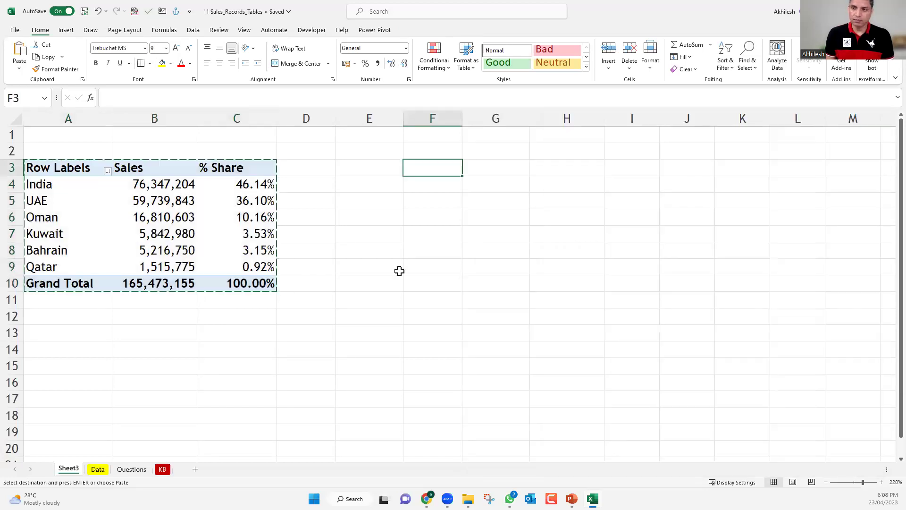
key(ctrl+v)
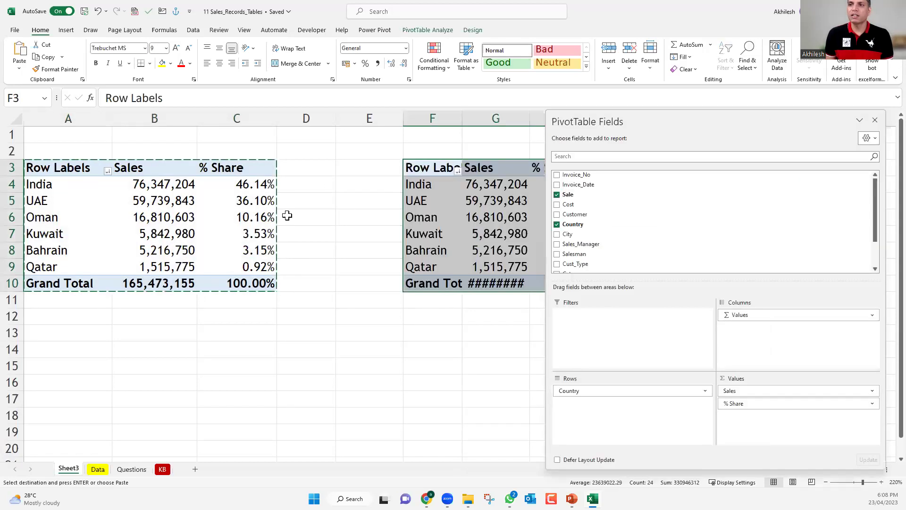
click(226, 215)
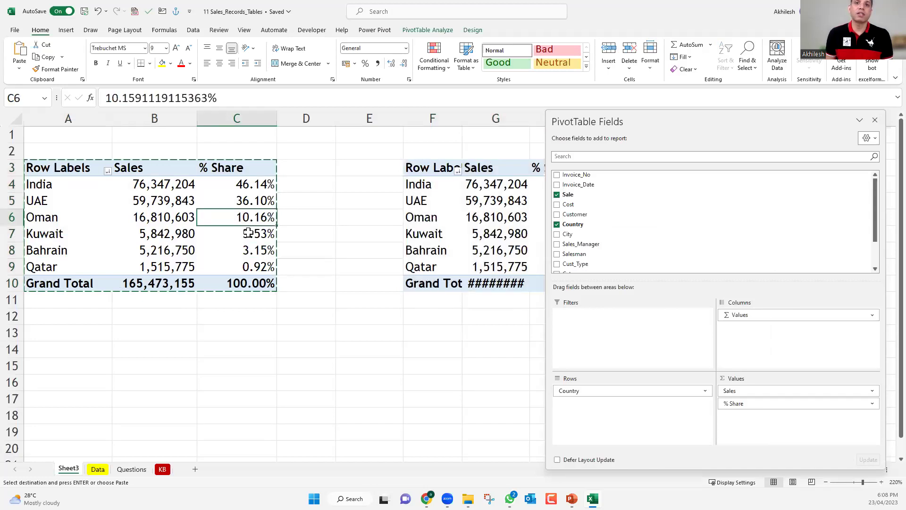
mouse_move(249, 232)
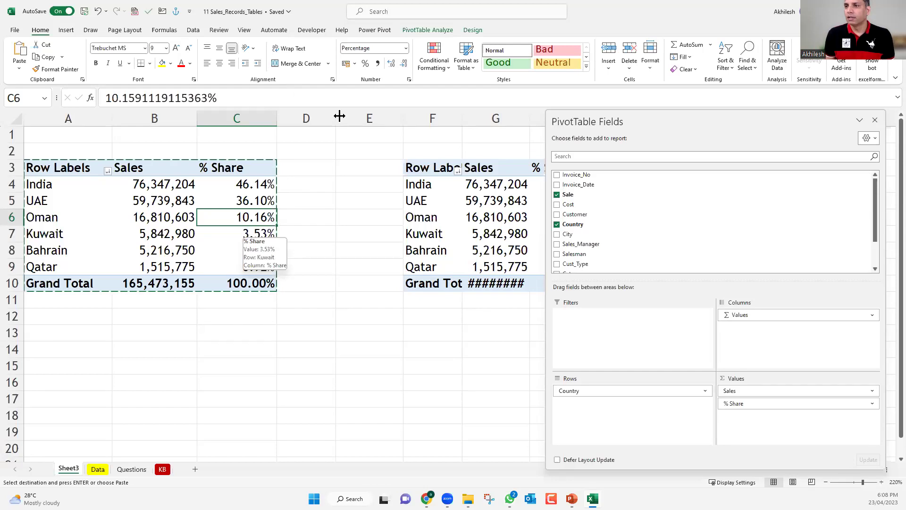
drag(341, 121, 304, 122)
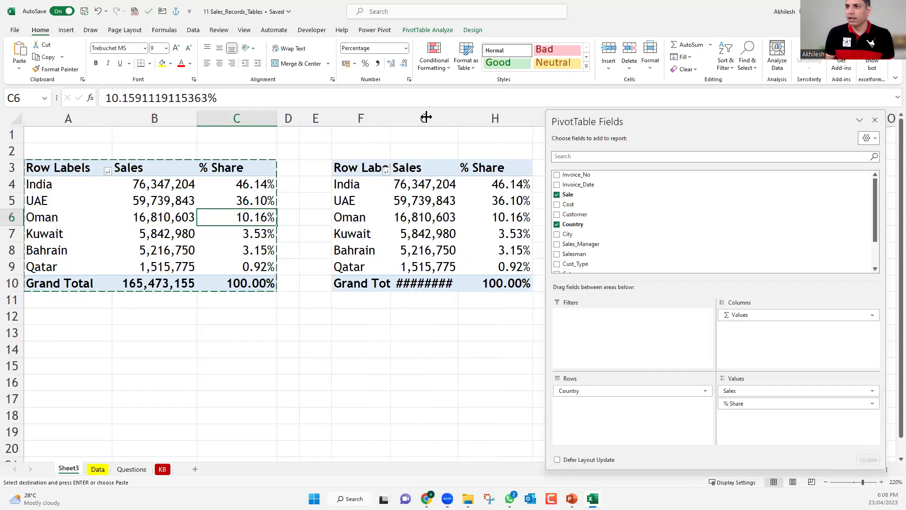
- Remove % Share from the copied pivot's Values, leaving only Sales
scroll(425, 118, down, 1)
click(473, 183)
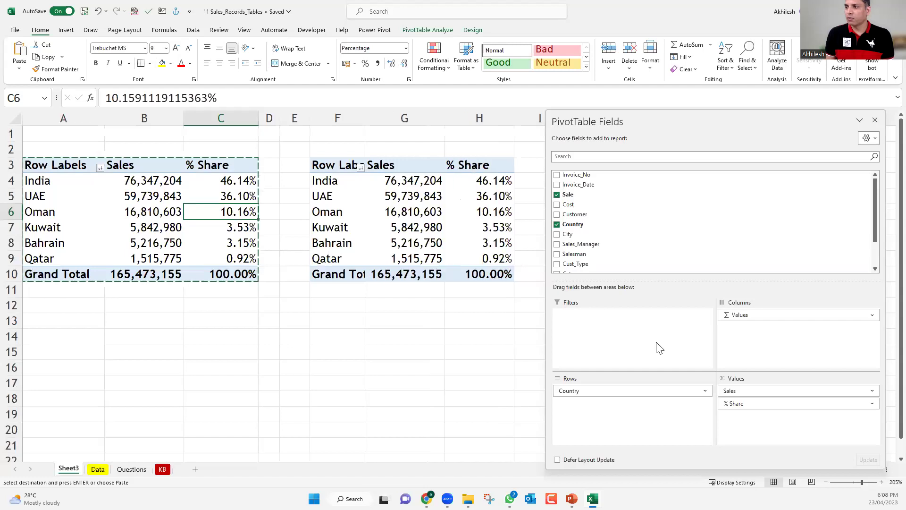
drag(750, 404, 312, 374)
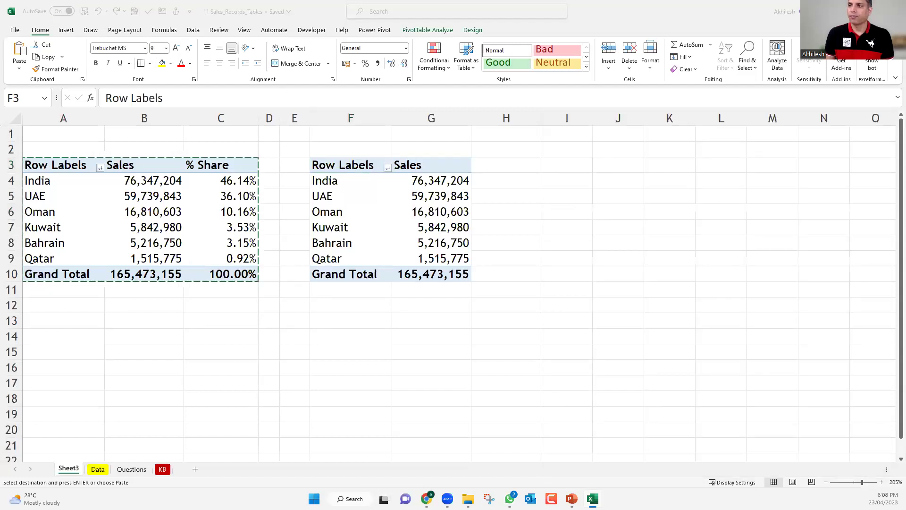
click(428, 214)
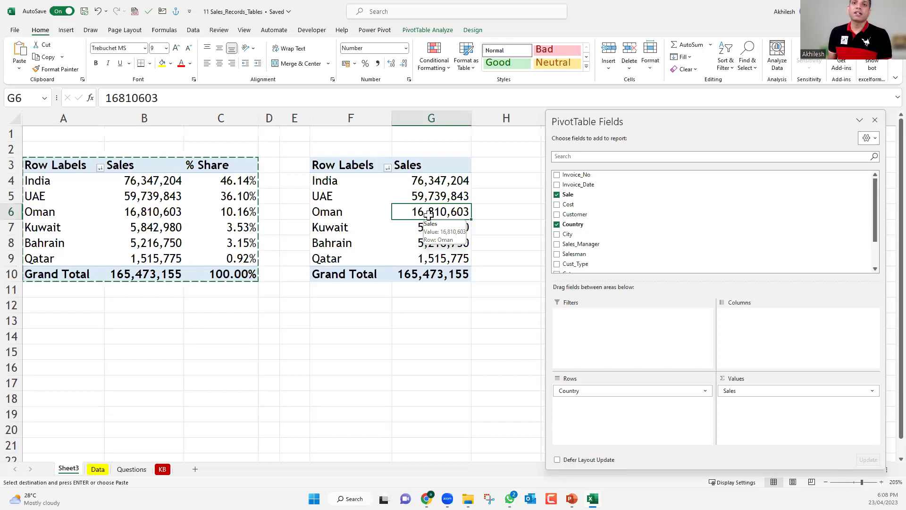
click(447, 350)
ctrl+scroll(446, 347, down, 2)
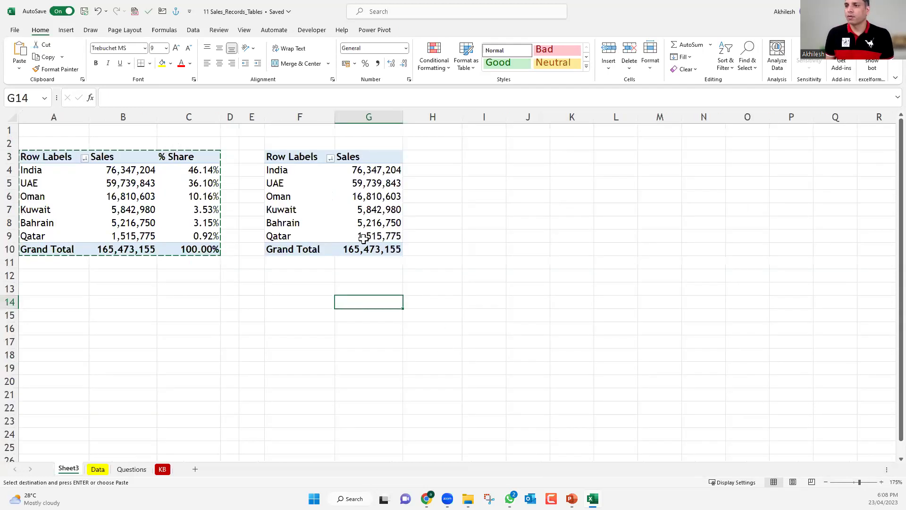
click(362, 212)
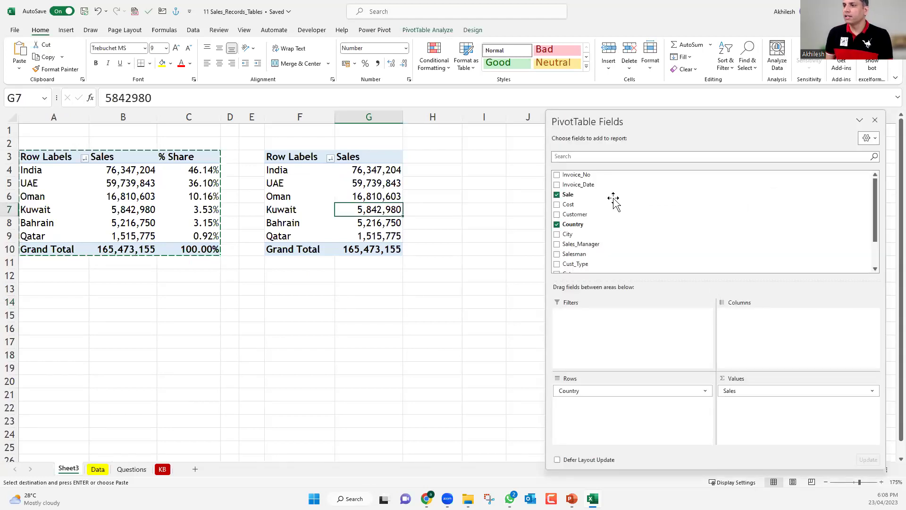
scroll(575, 243, down, 1)
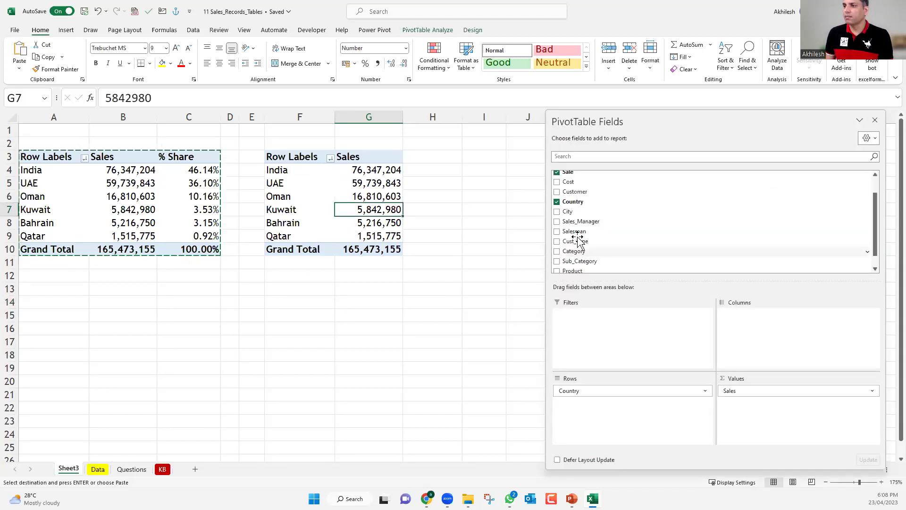
- Add Cust_Type under Country in Rows and check India's and UAE's customer-type sales
drag(577, 251, 613, 407)
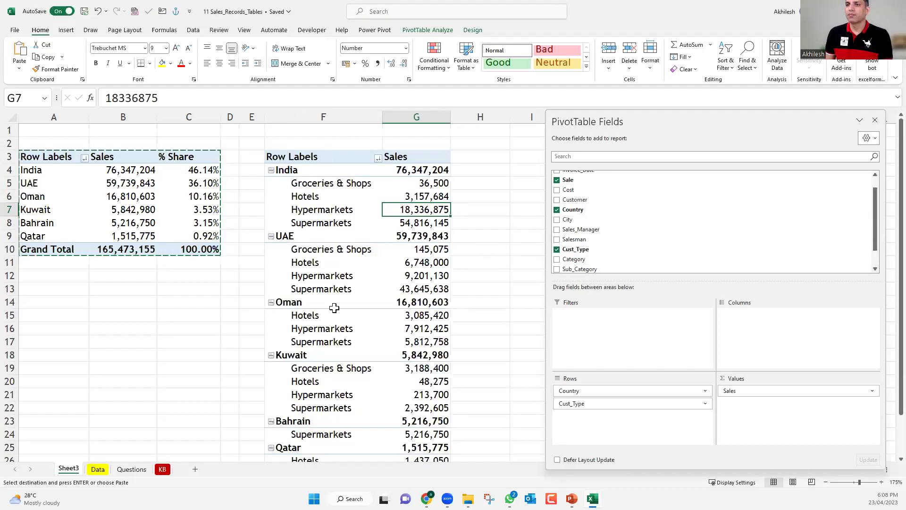
click(300, 170)
drag(335, 185, 404, 224)
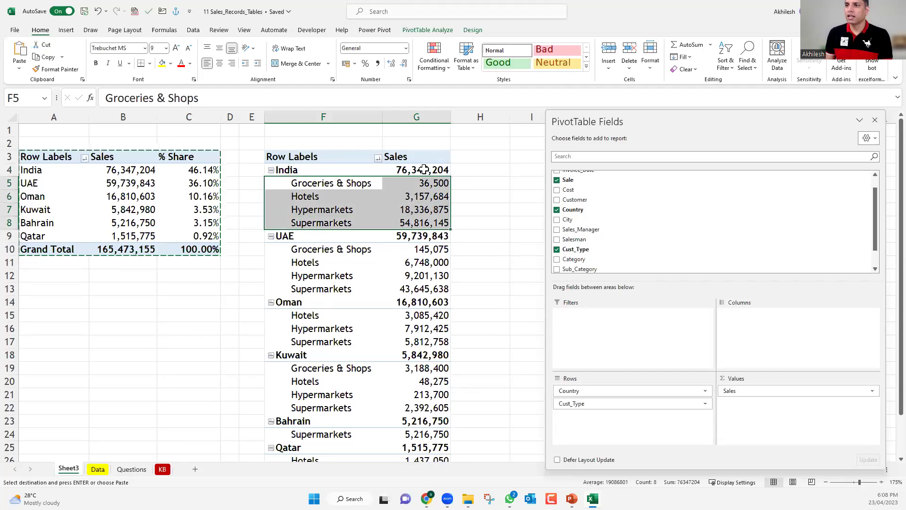
click(427, 172)
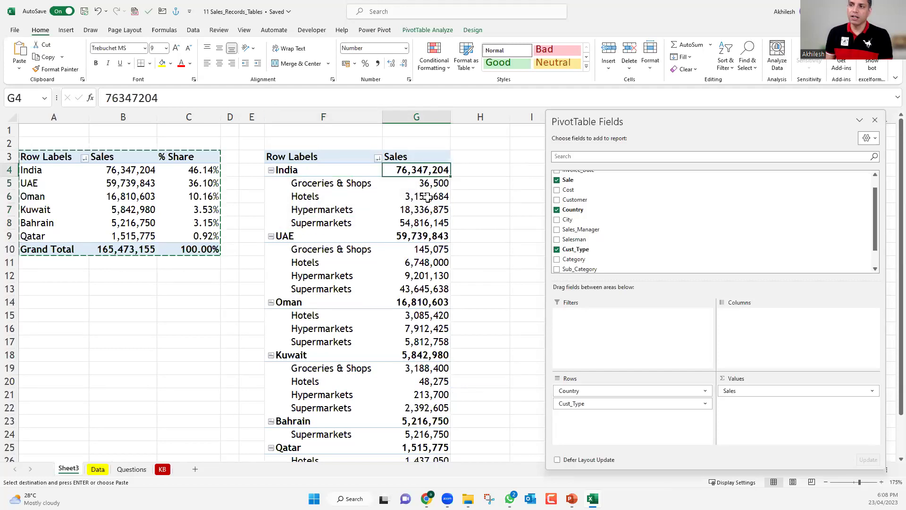
key(Down)
shift+click(429, 223)
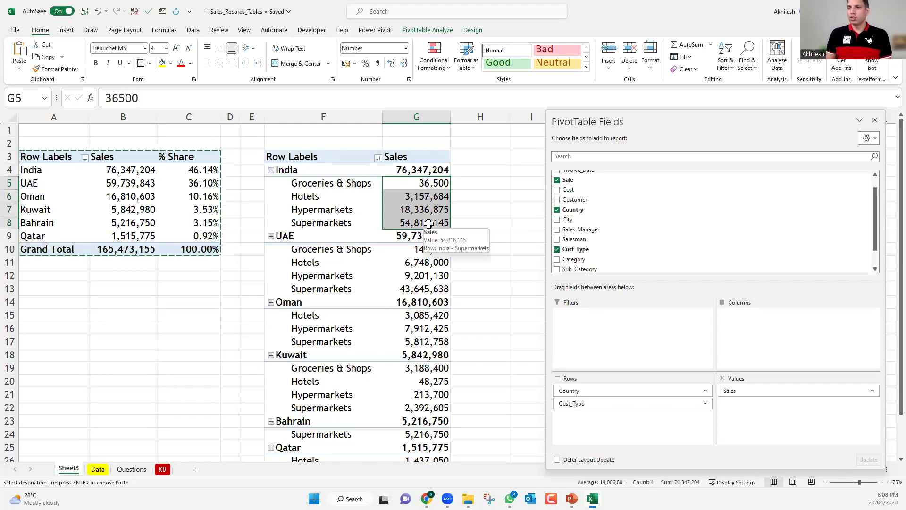
click(412, 240)
drag(422, 250, 437, 296)
- Move Cust_Type from Rows to Columns to form a Country-by-Cust_Type crosstab
click(484, 265)
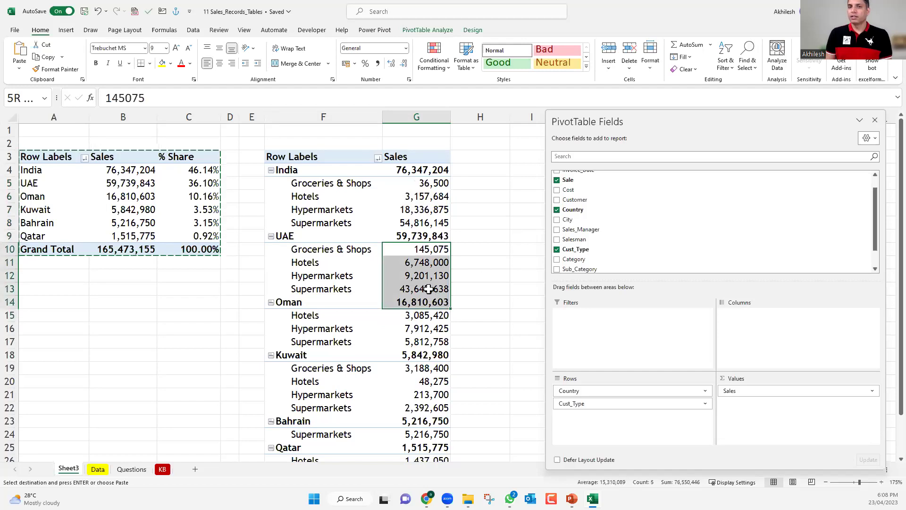
click(426, 290)
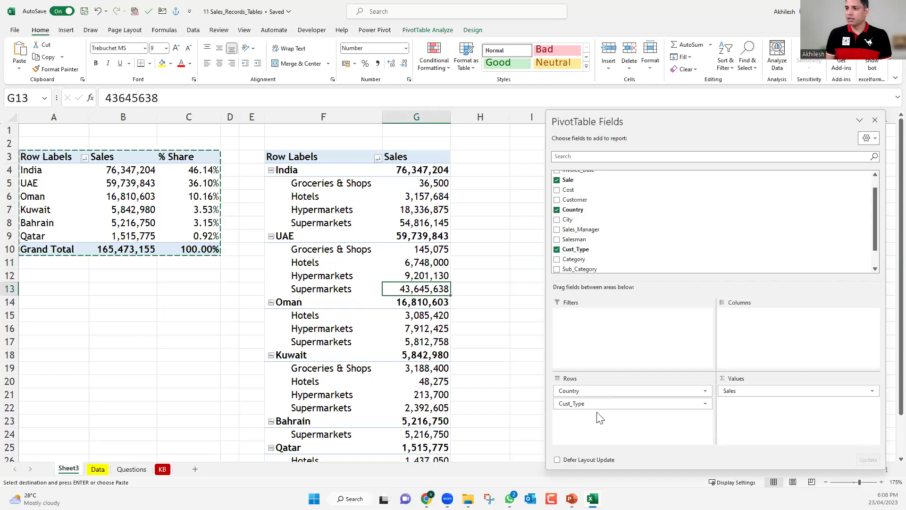
drag(592, 405, 737, 344)
click(402, 393)
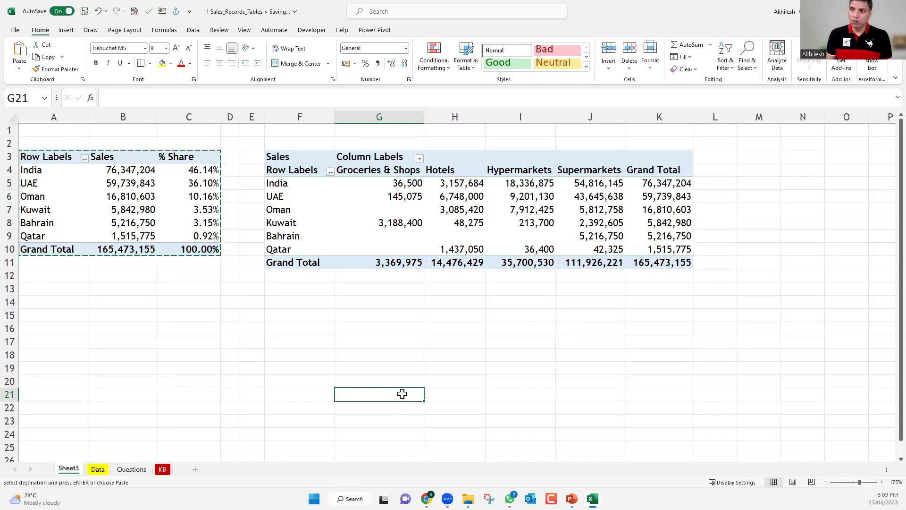
click(374, 237)
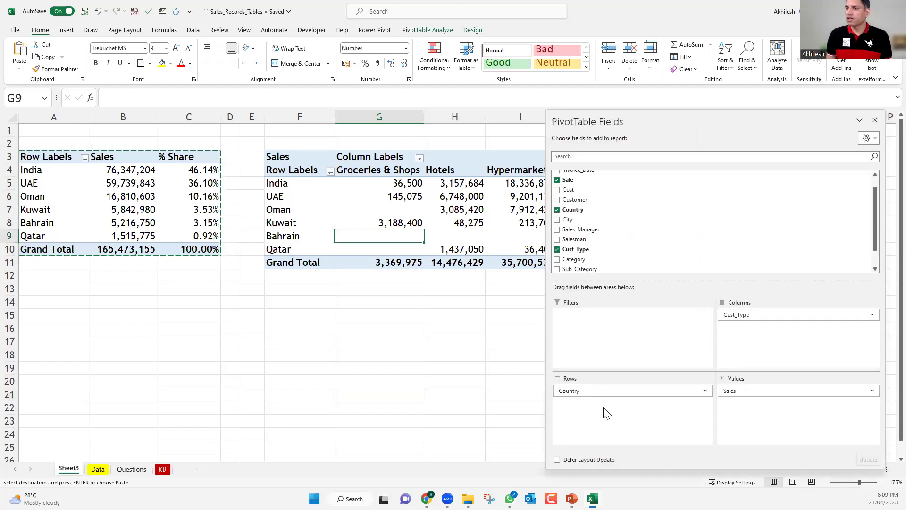
drag(750, 321, 750, 322)
drag(750, 319, 450, 405)
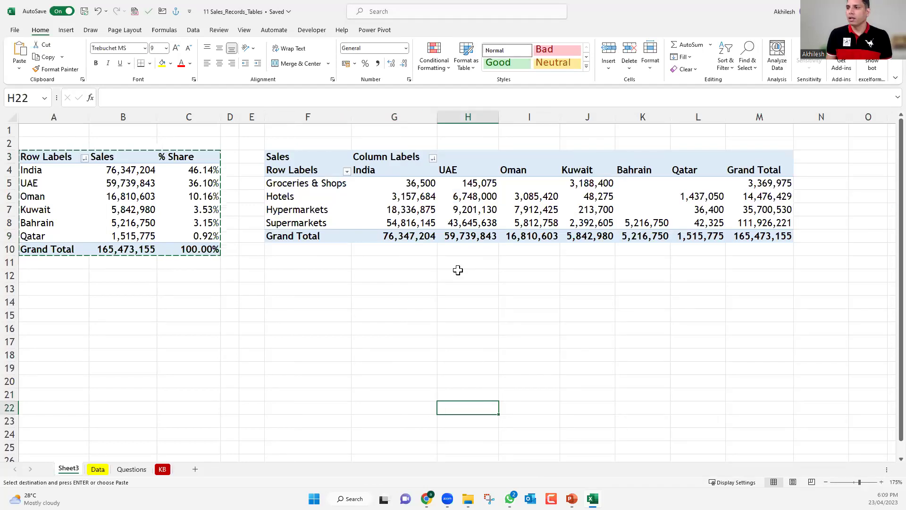
click(401, 223)
drag(737, 315, 614, 386)
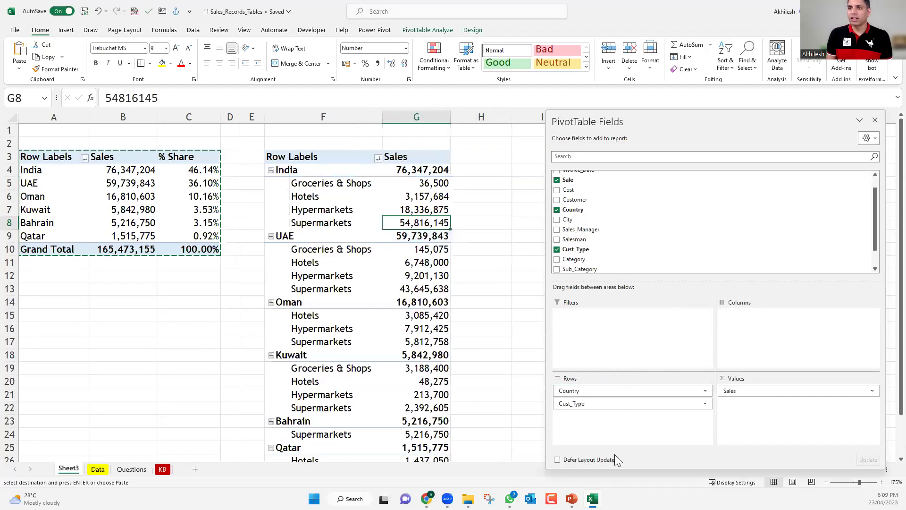
click(415, 195)
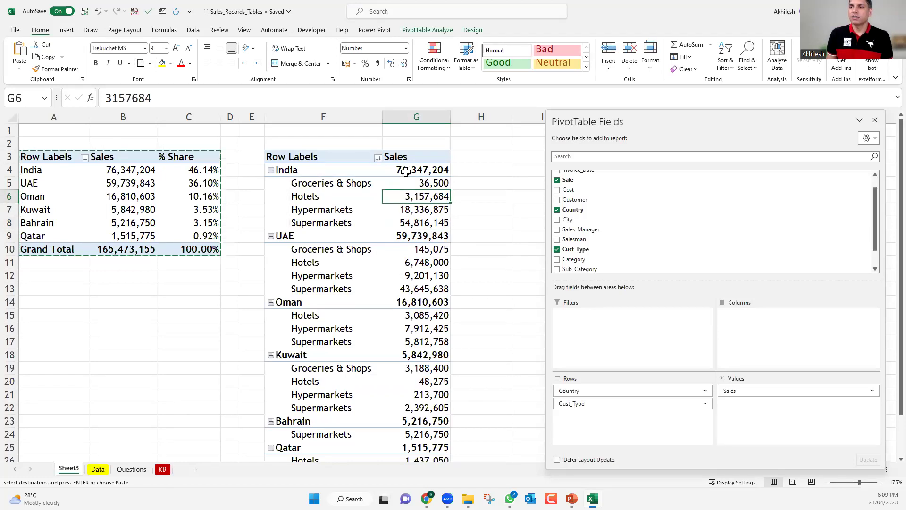
drag(416, 170, 416, 421)
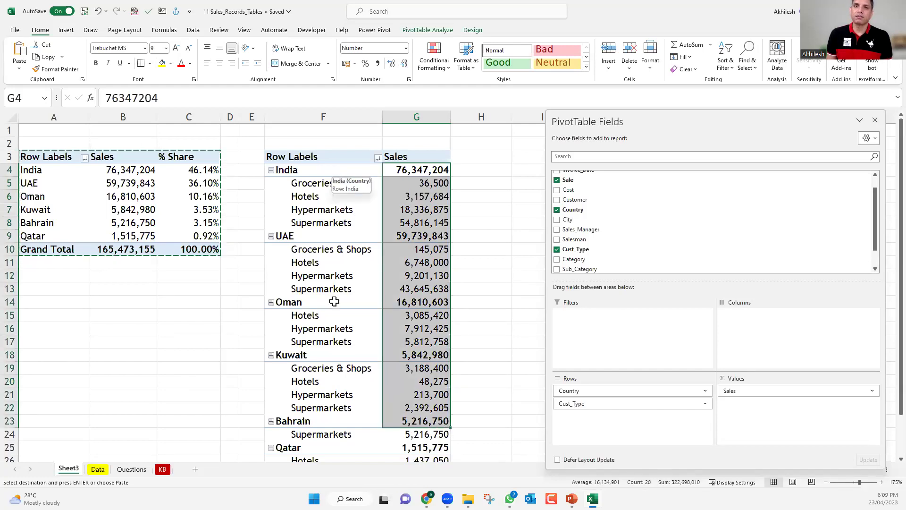
key(Left)
click(336, 184)
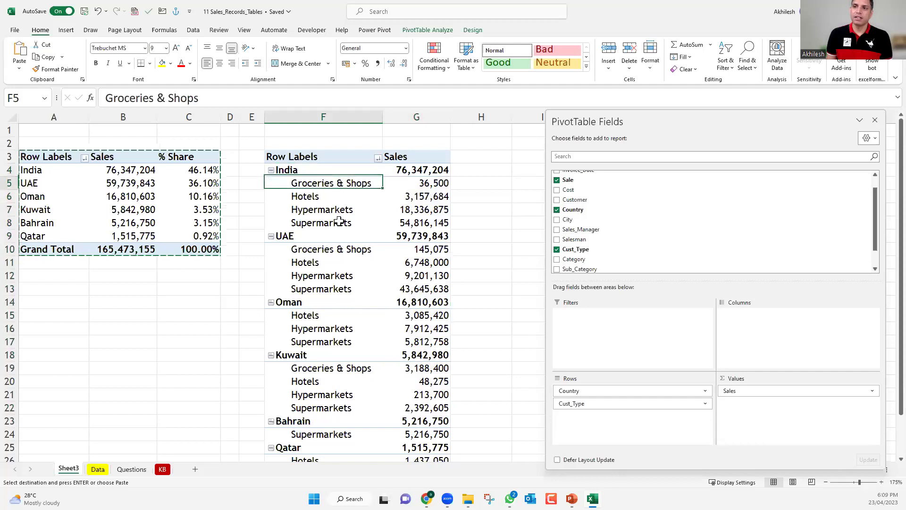
shift+click(338, 214)
key(shift+Down)
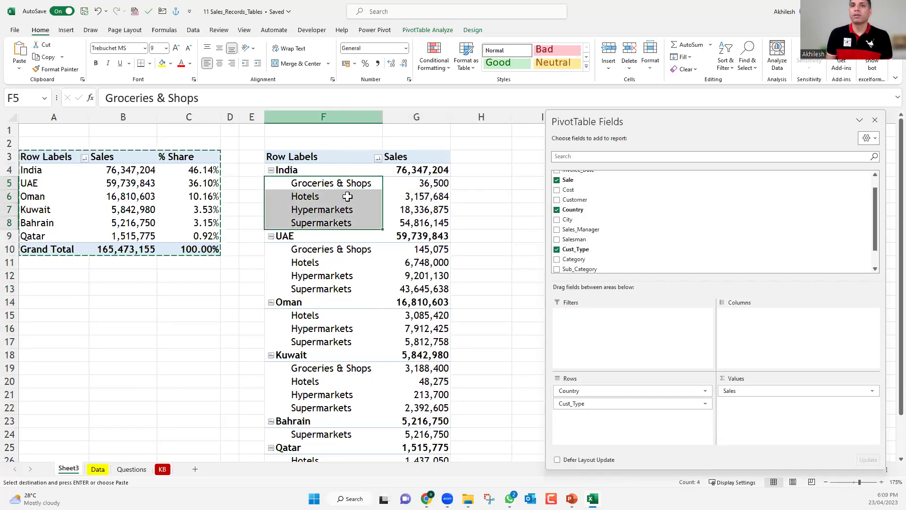
key(ctrl+space)
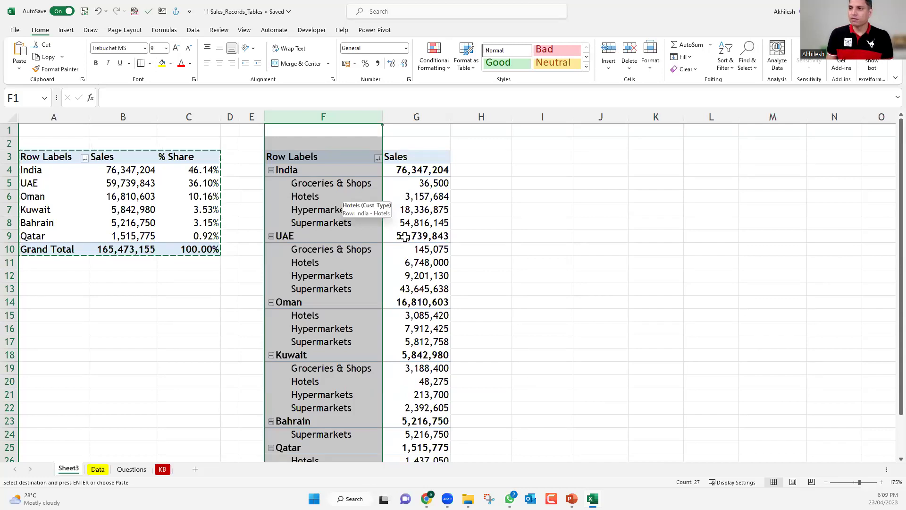
click(410, 188)
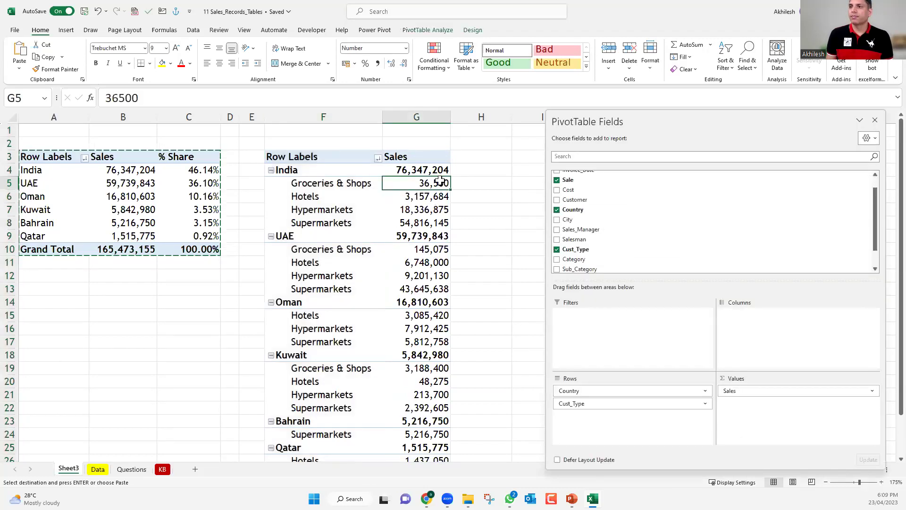
click(350, 187)
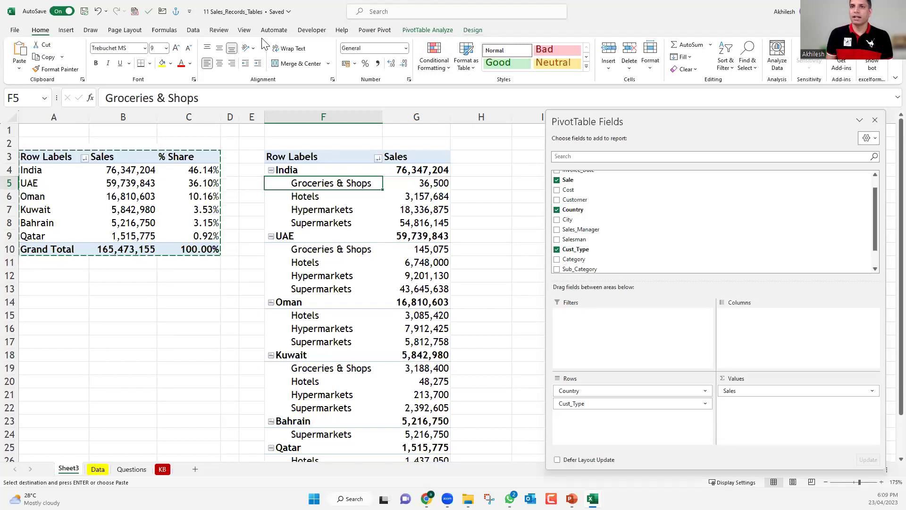
- Set the copied pivot's Report Layout to Show in Tabular Form
key(alt+j)
key(y)
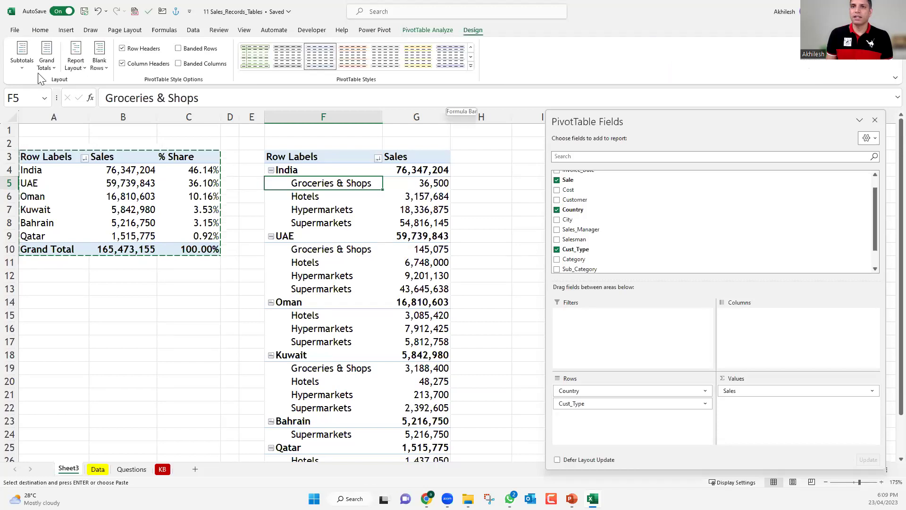
click(78, 71)
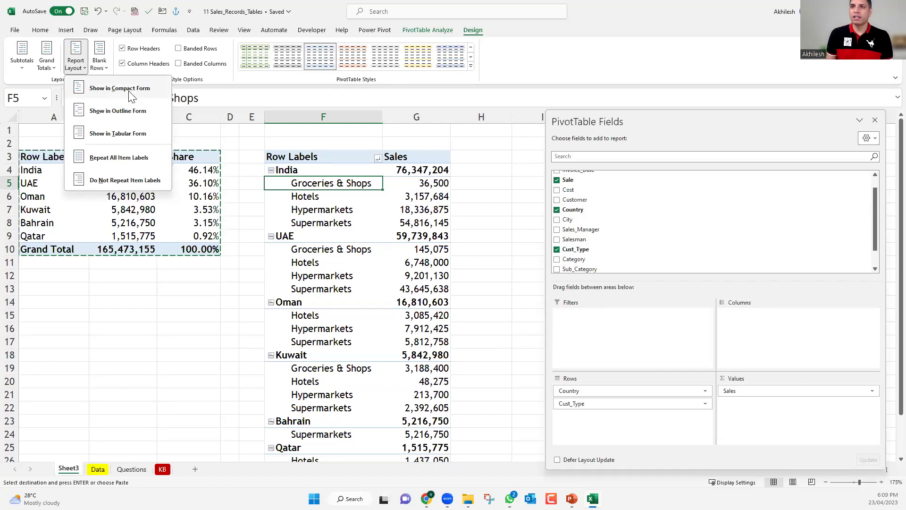
click(121, 134)
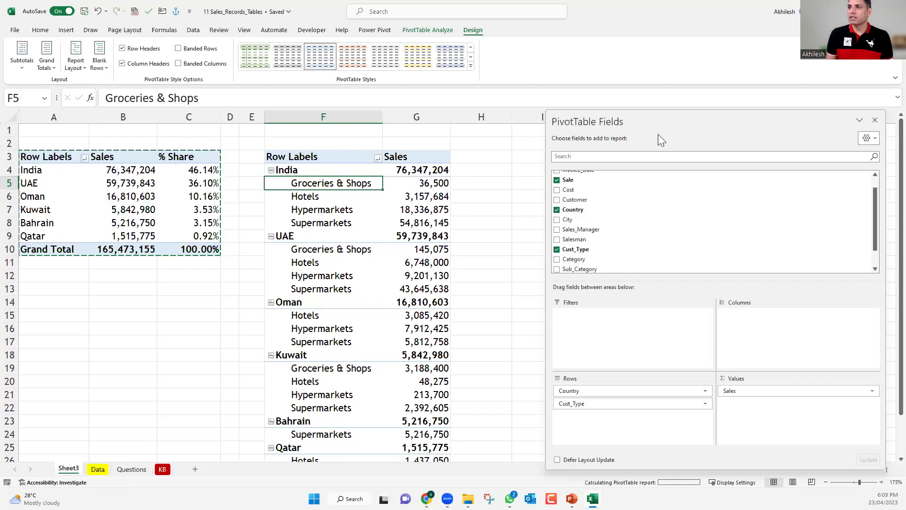
drag(655, 116, 788, 134)
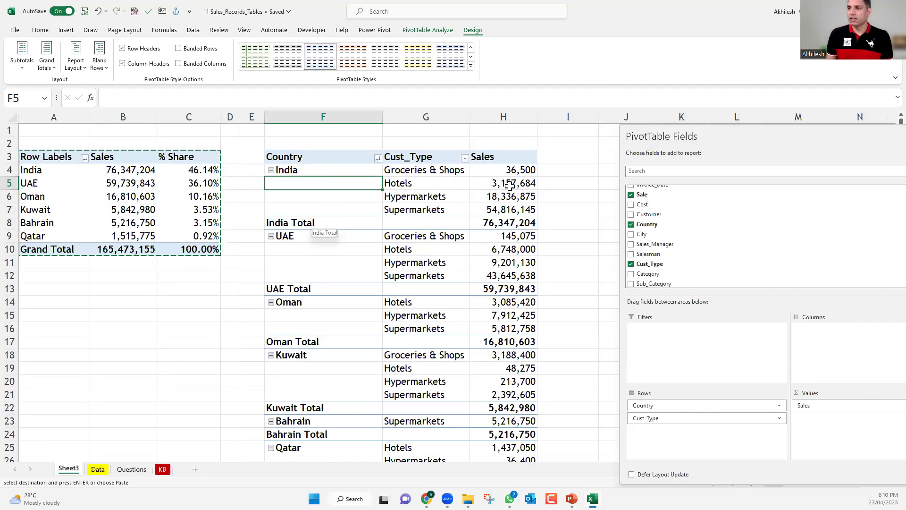
click(24, 66)
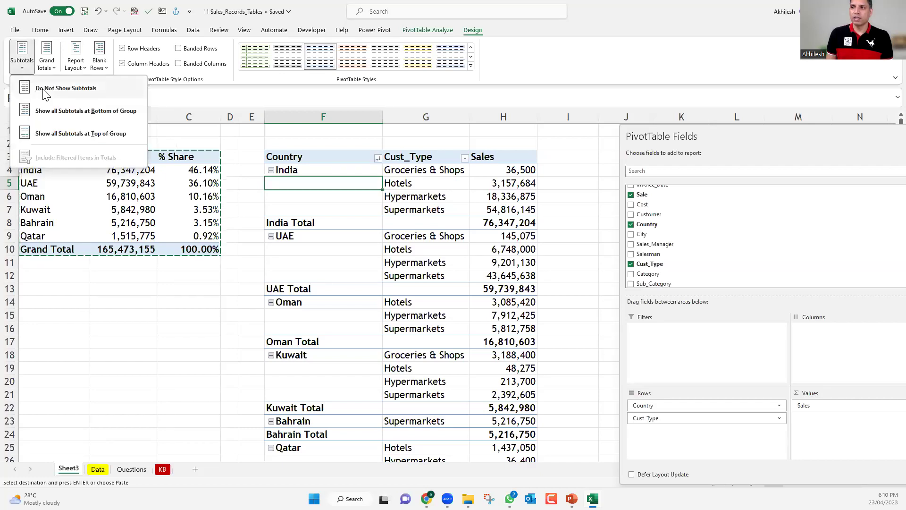
click(48, 86)
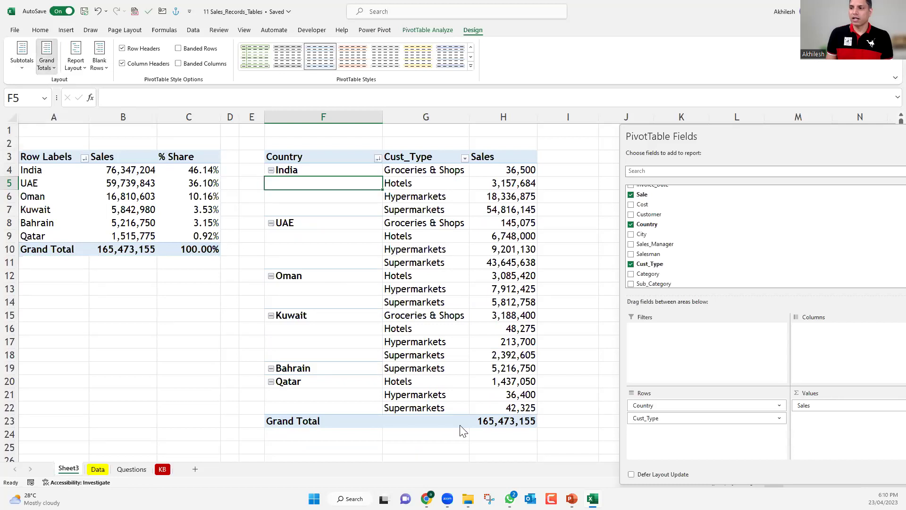
click(46, 54)
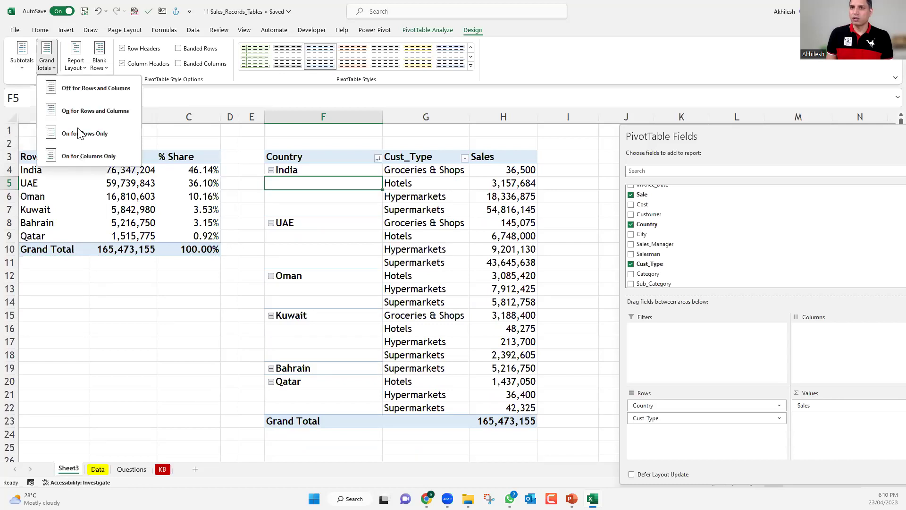
key(f)
click(22, 69)
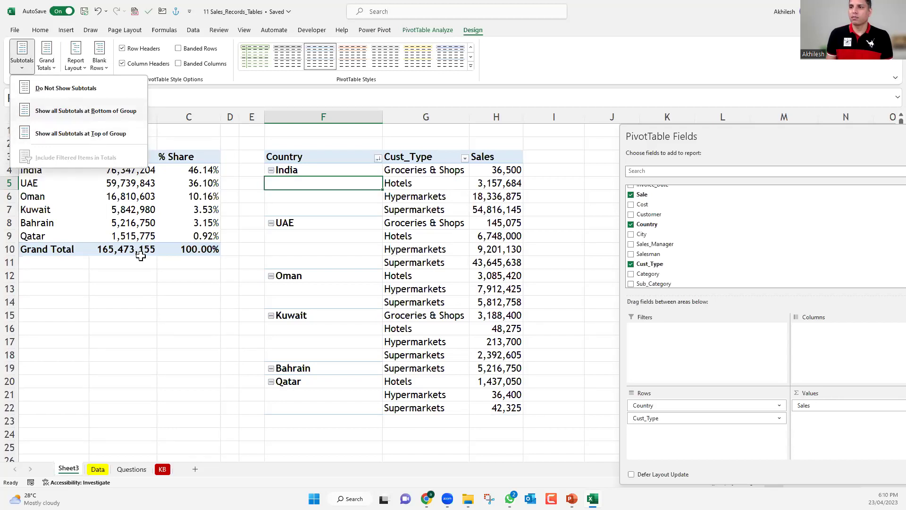
key(Return)
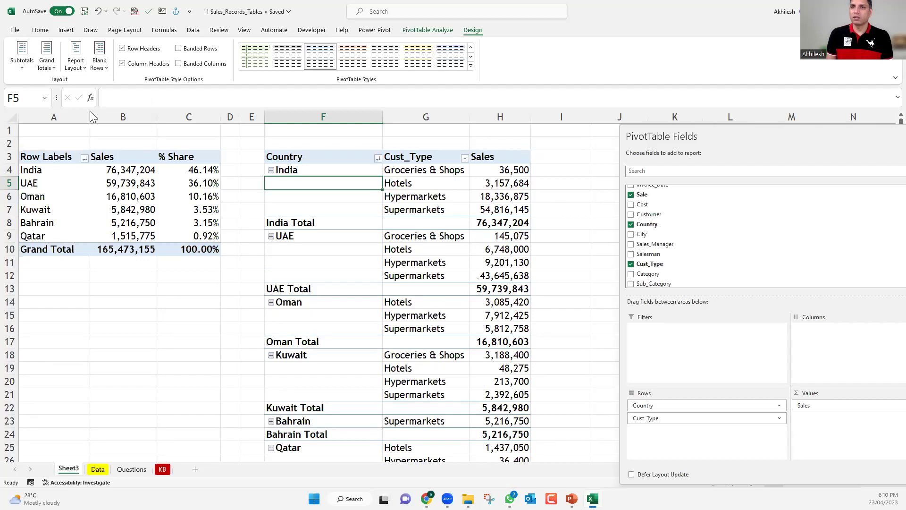
key(alt+j)
key(y)
key(g)
click(101, 148)
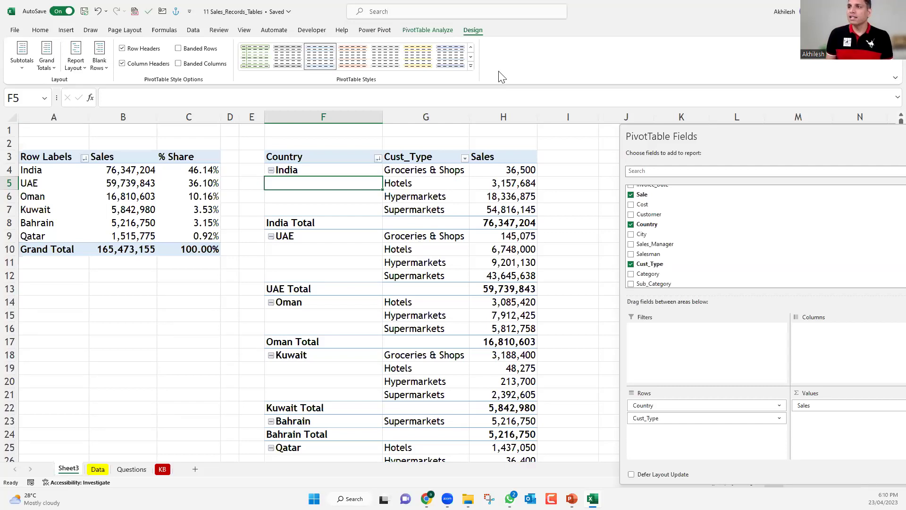
- Apply the green Medium PivotTable style, try orange, then undo back to green
click(471, 66)
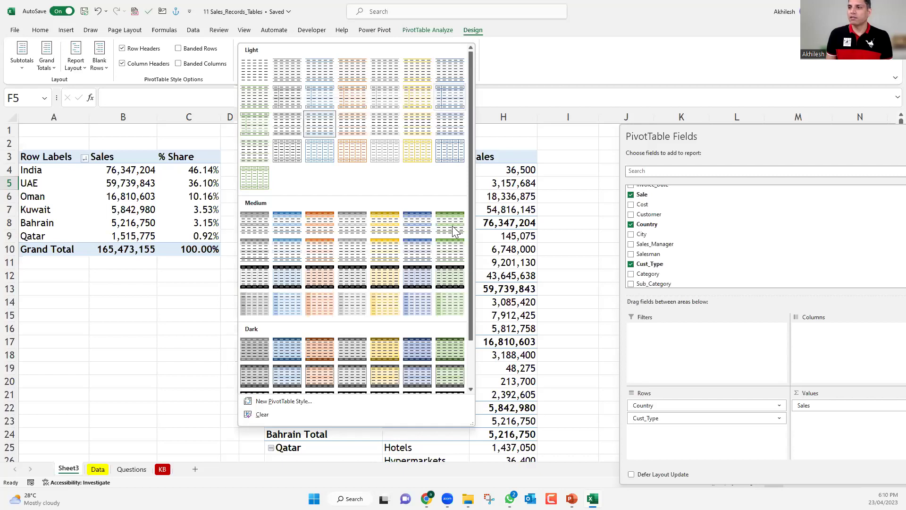
click(567, 282)
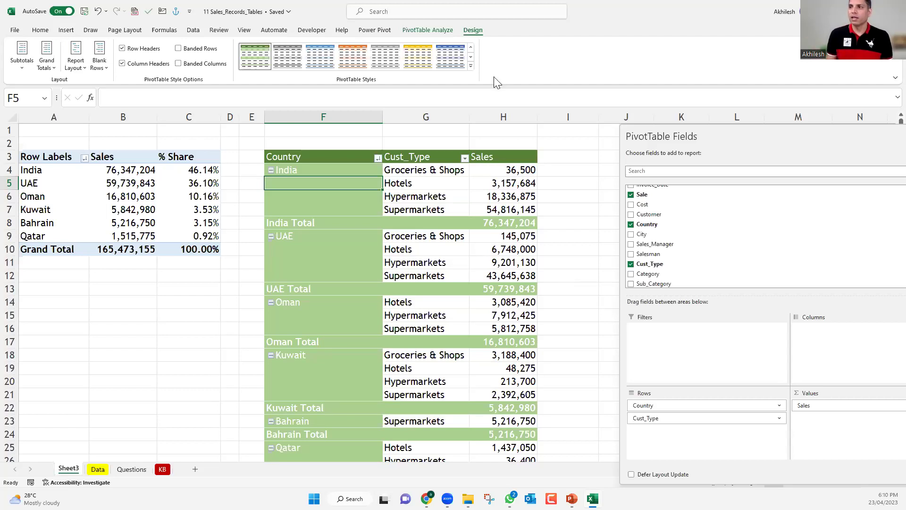
click(471, 66)
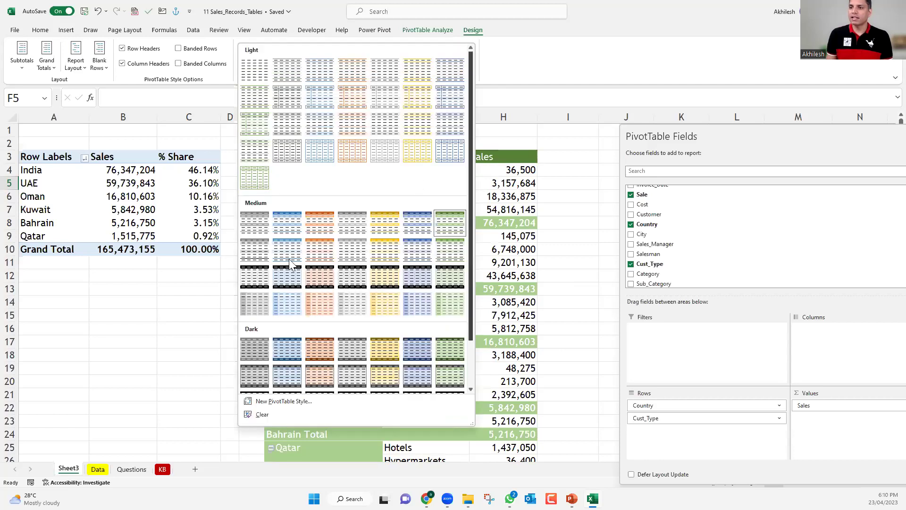
click(315, 226)
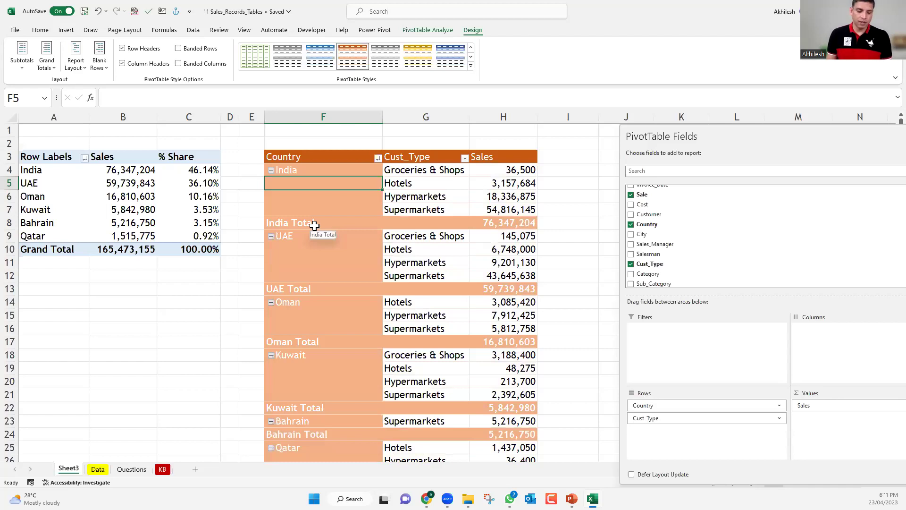
key(ctrl+z)
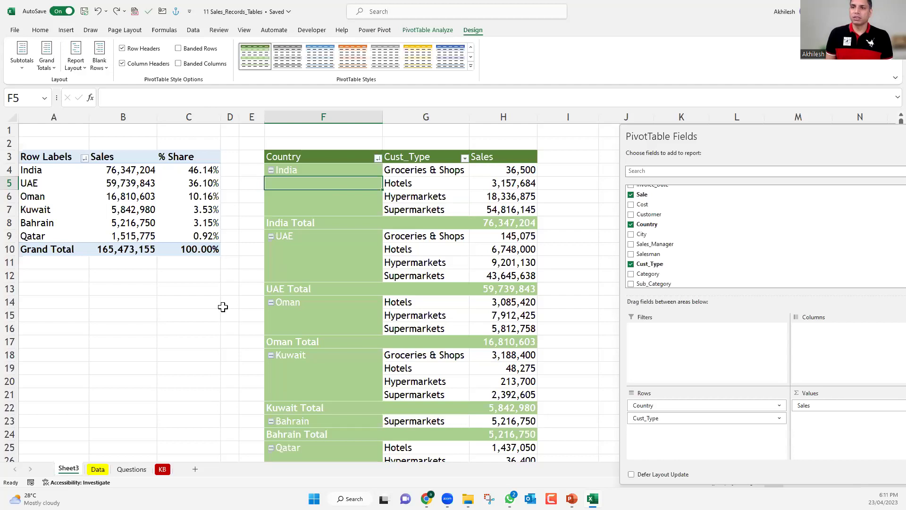
- Undo the green style and tabular layout, restoring the compact plain Cust_Type crosstab
key(ctrl+z)
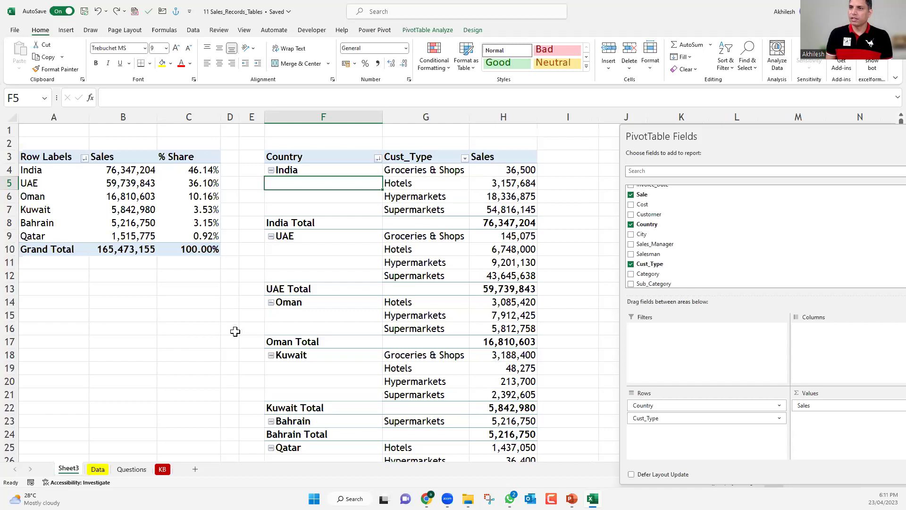
key(ctrl+z)
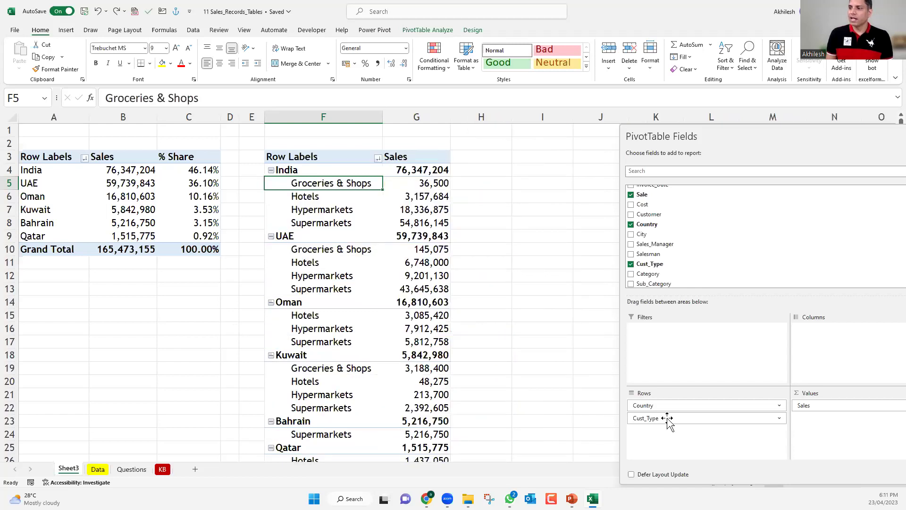
key(ctrl+y)
click(387, 377)
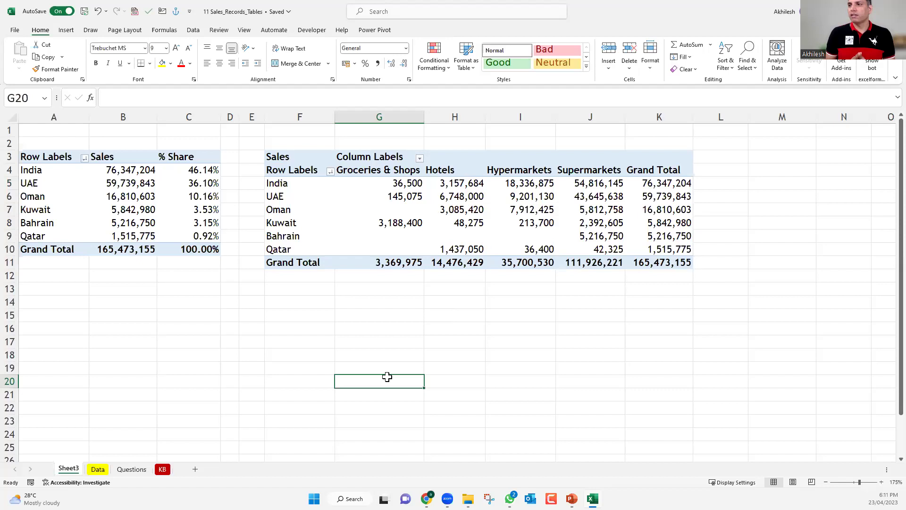
click(133, 469)
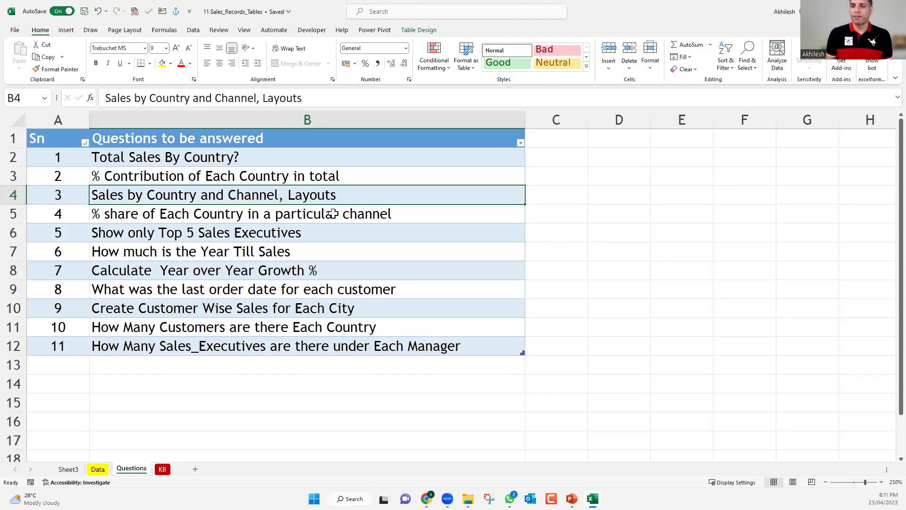
key(ctrl+Page_Up)
key(ctrl+Page_Up)
click(317, 311)
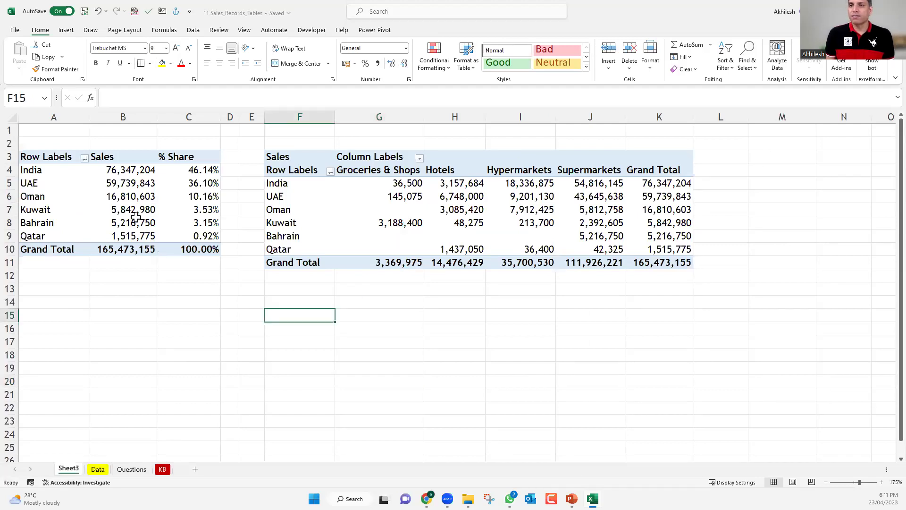
key(ctrl+Page_Down)
key(ctrl+Page_Down)
click(214, 217)
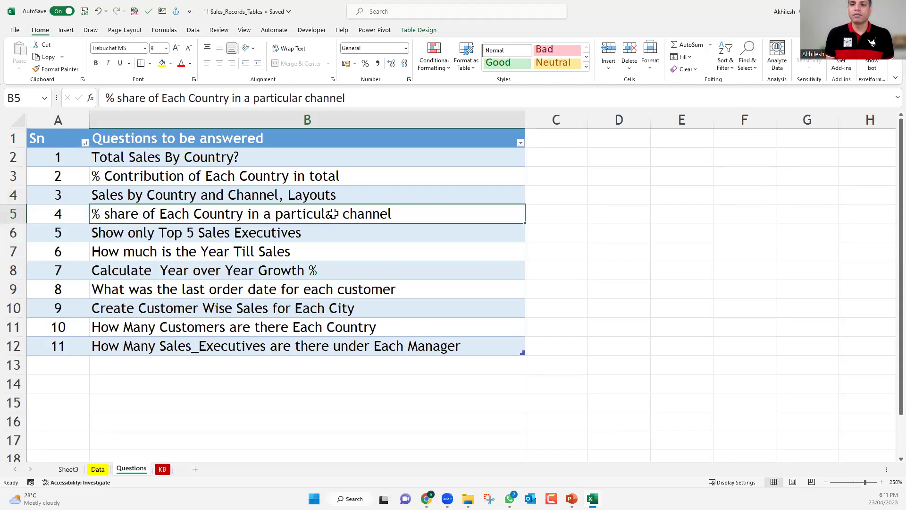
click(70, 470)
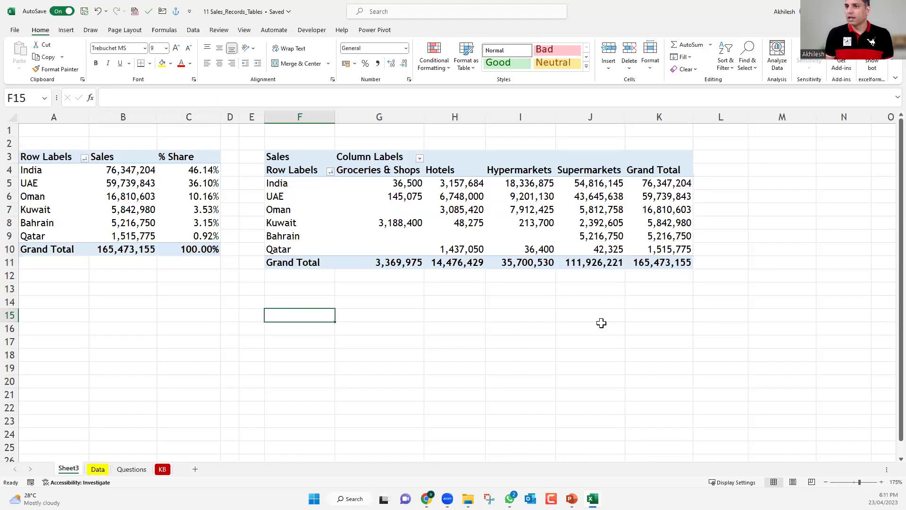
- Float the PivotTable Fields pane aside and select UAE's Supermarkets value for Show Values As
drag(285, 183, 308, 254)
drag(785, 128, 174, 160)
drag(155, 116, 805, 102)
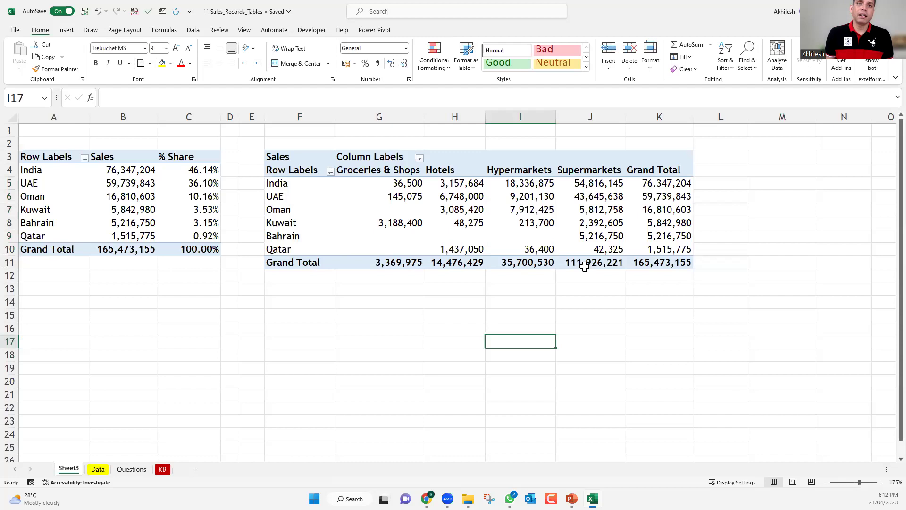
mouse_move(584, 266)
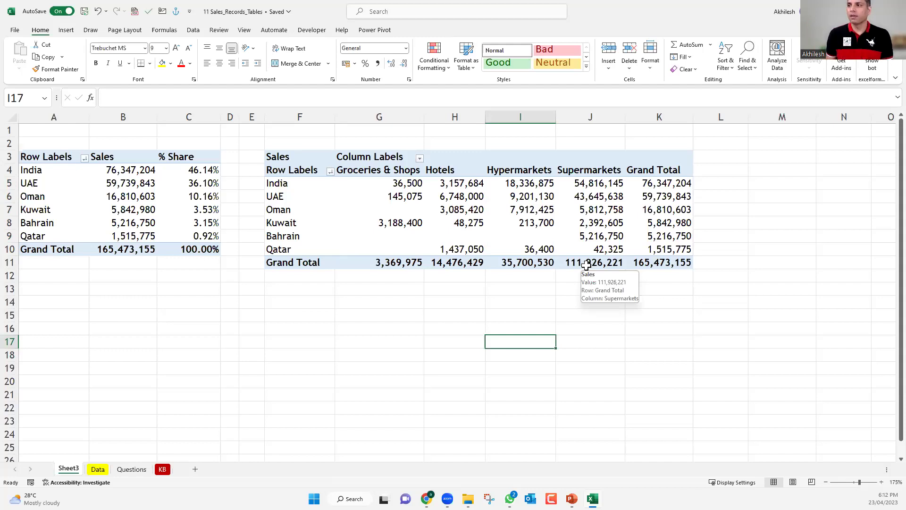
click(596, 204)
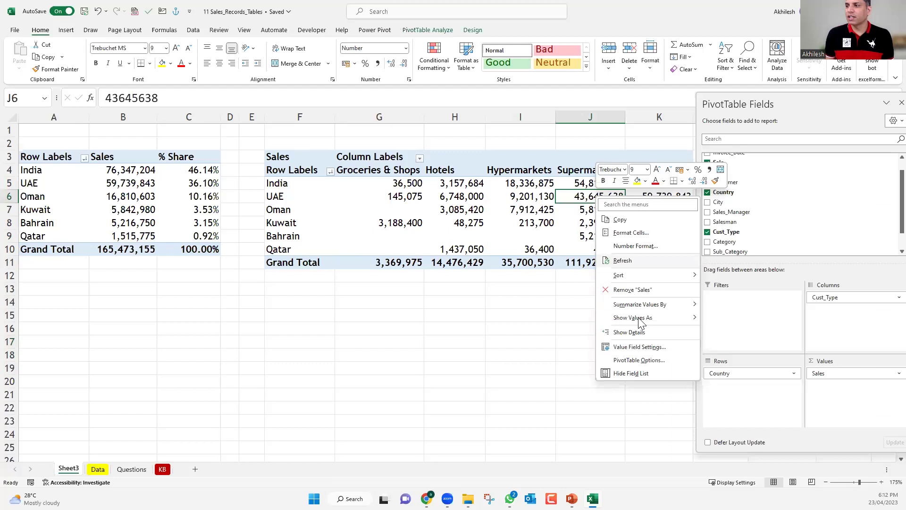
mouse_move(640, 323)
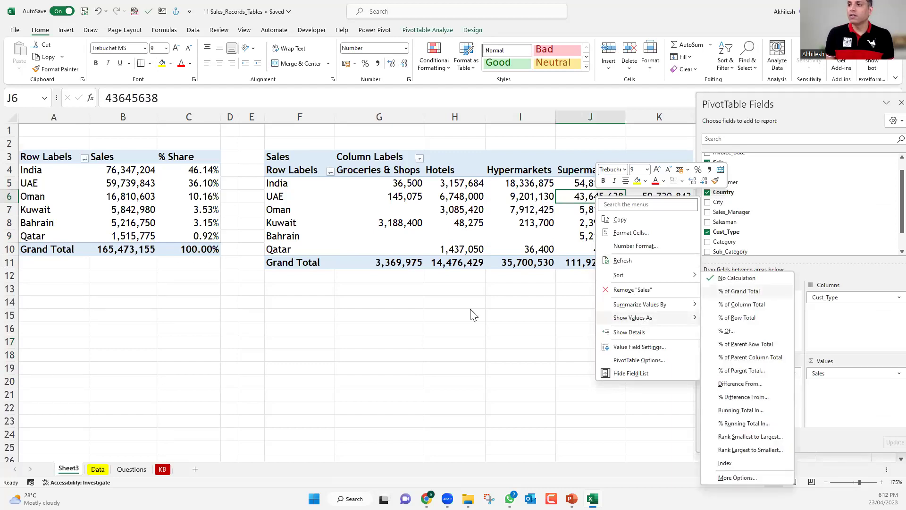
- Preview sales as % of Column Total, check Supermarkets shares, then undo to plain sales
click(425, 200)
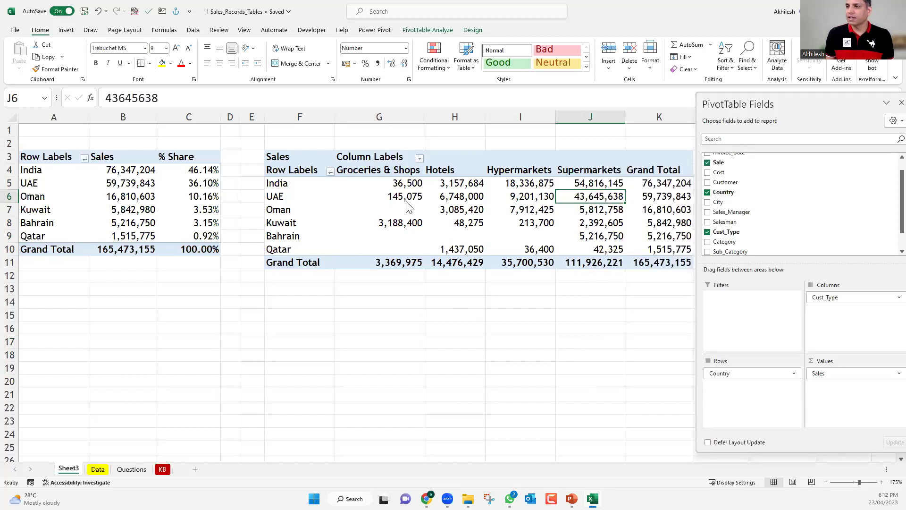
right_click(406, 203)
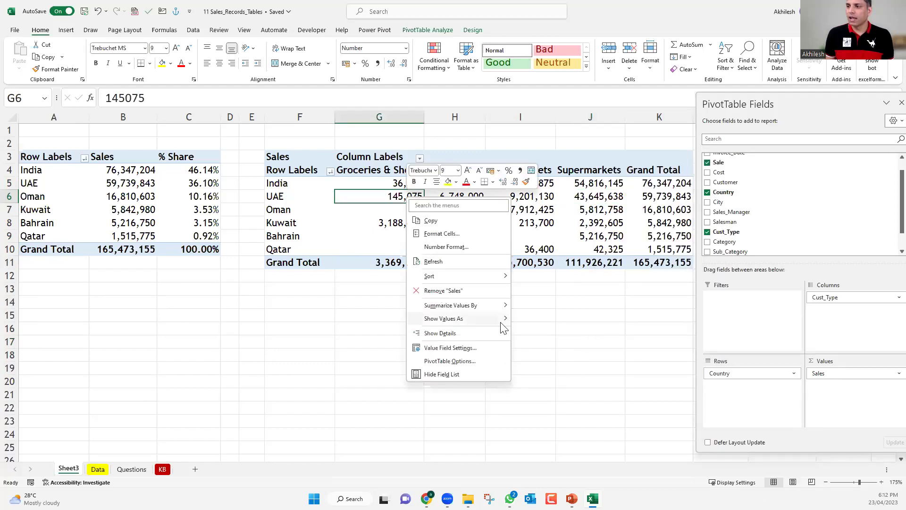
mouse_move(503, 320)
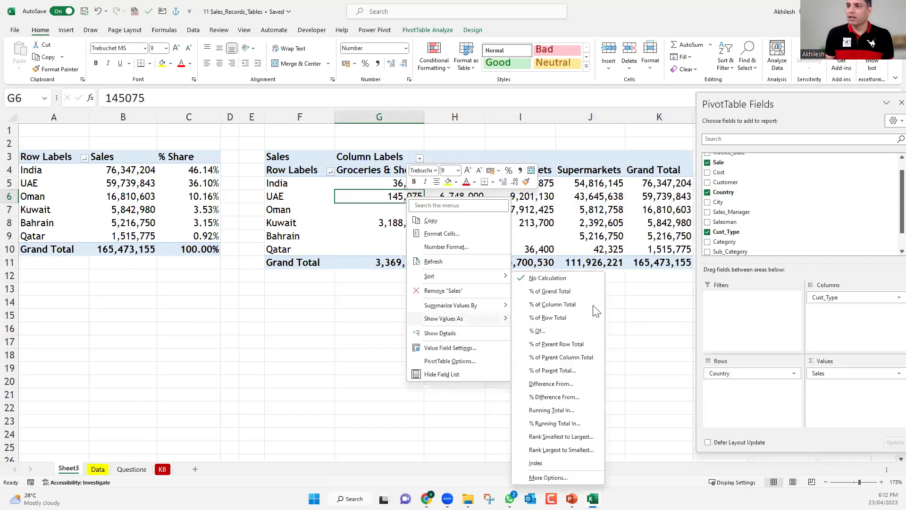
click(537, 304)
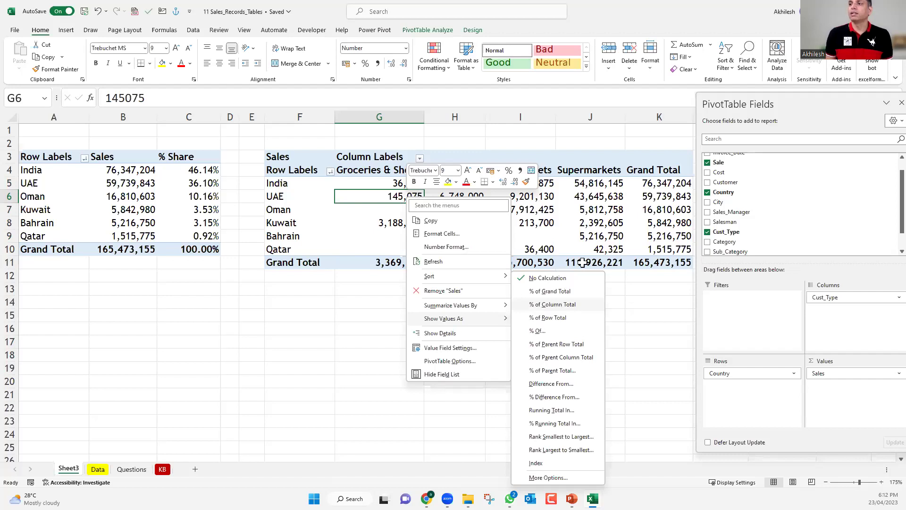
click(584, 197)
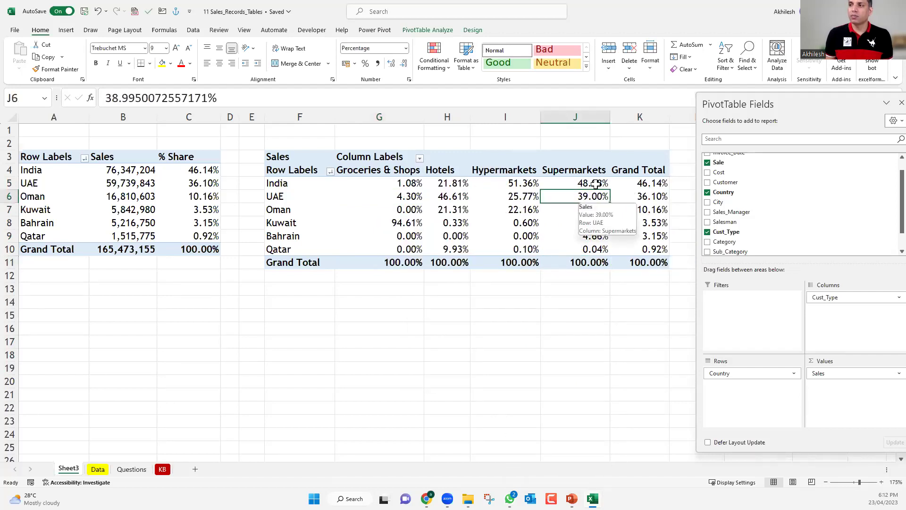
click(584, 182)
shift+click(584, 197)
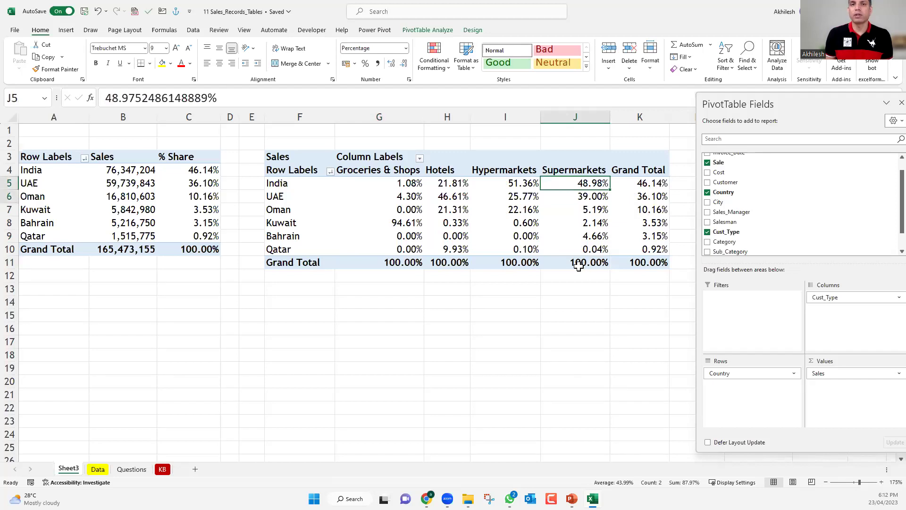
mouse_move(578, 266)
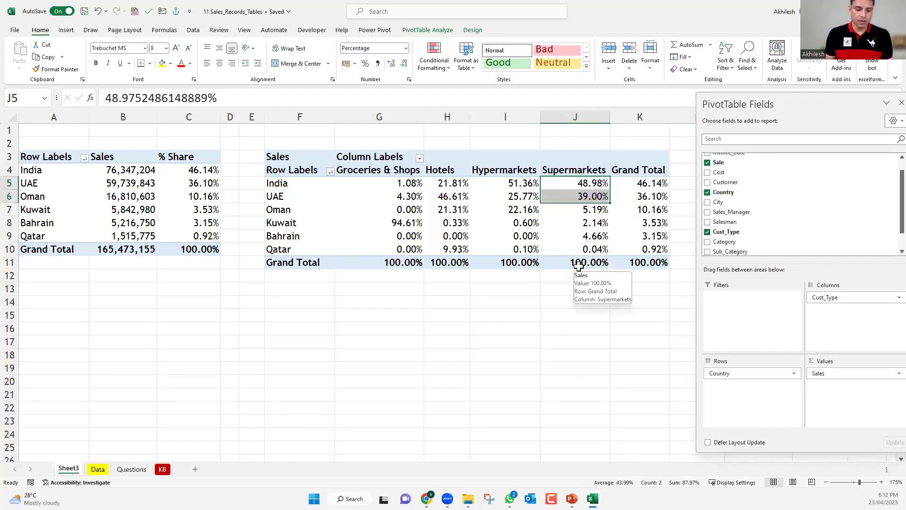
key(ctrl+z)
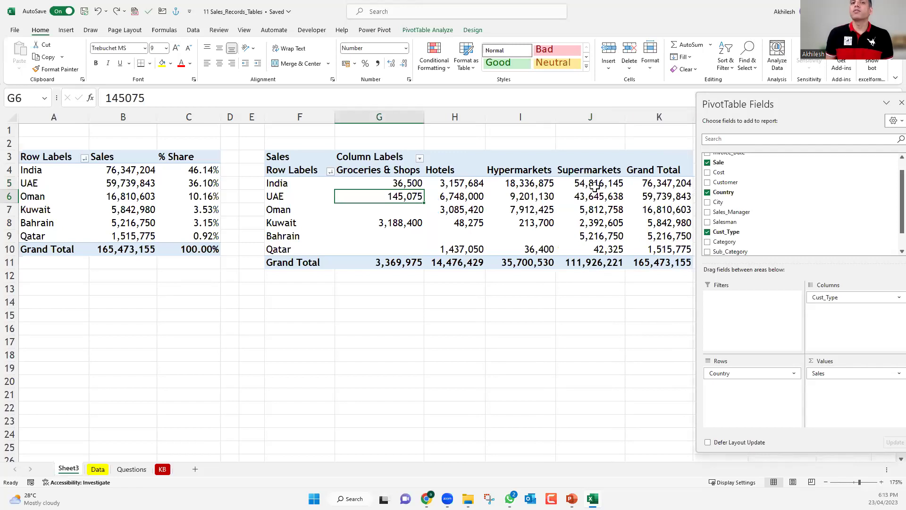
mouse_move(595, 187)
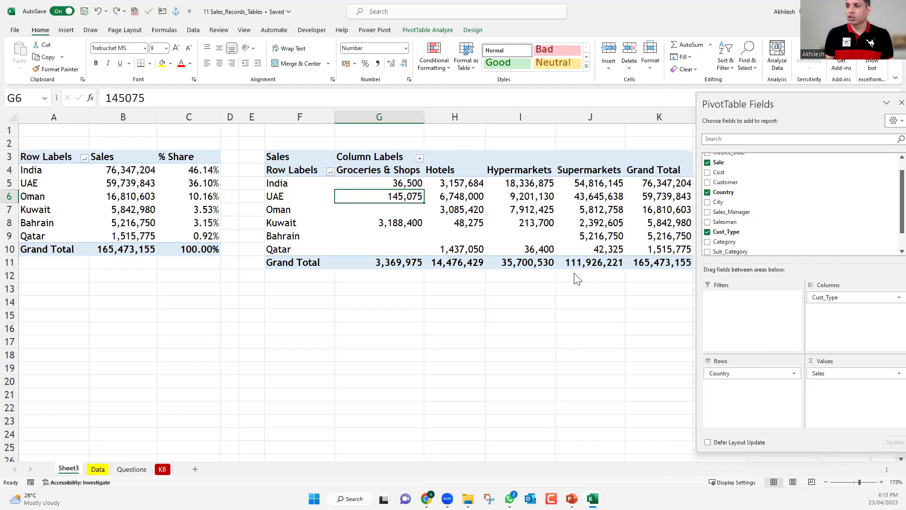
right_click(550, 197)
mouse_move(587, 321)
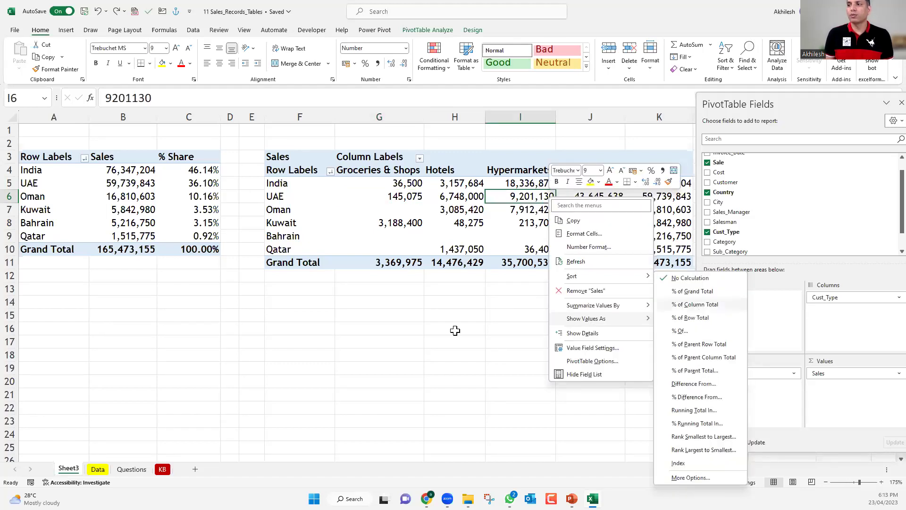
click(433, 330)
click(434, 333)
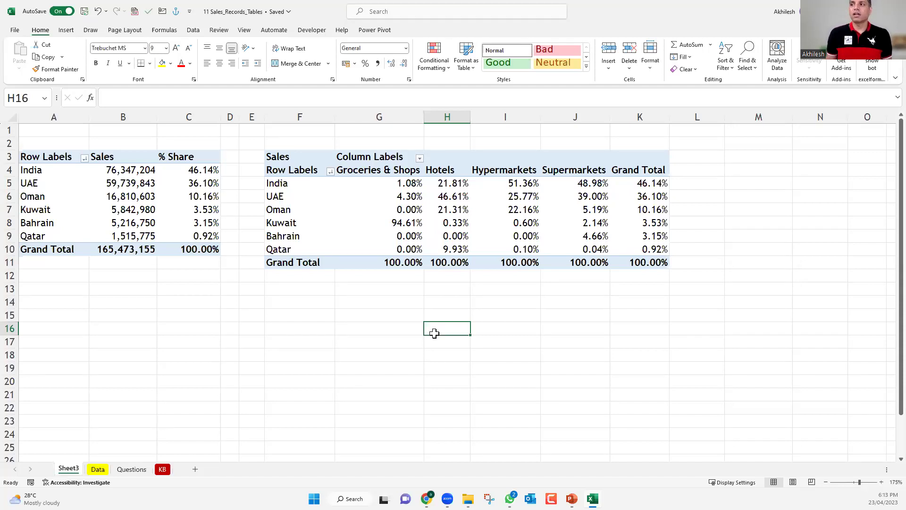
key(ctrl+z)
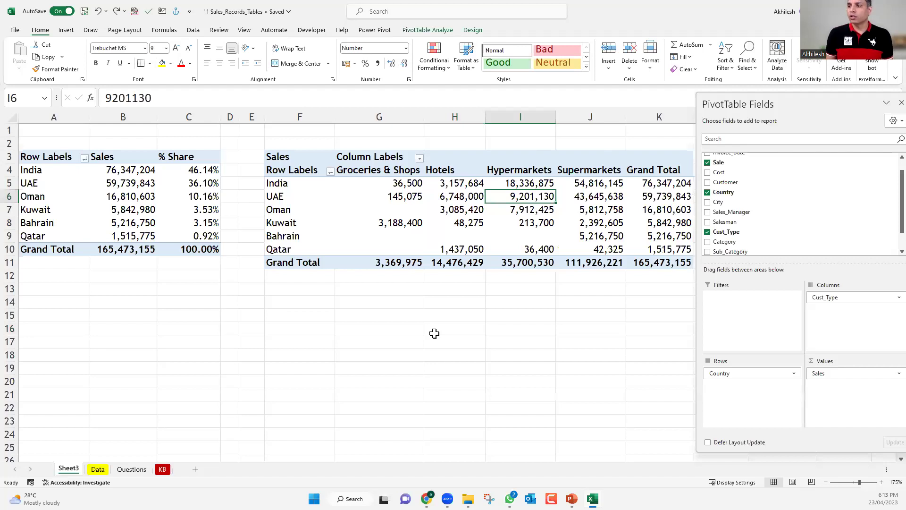
click(512, 383)
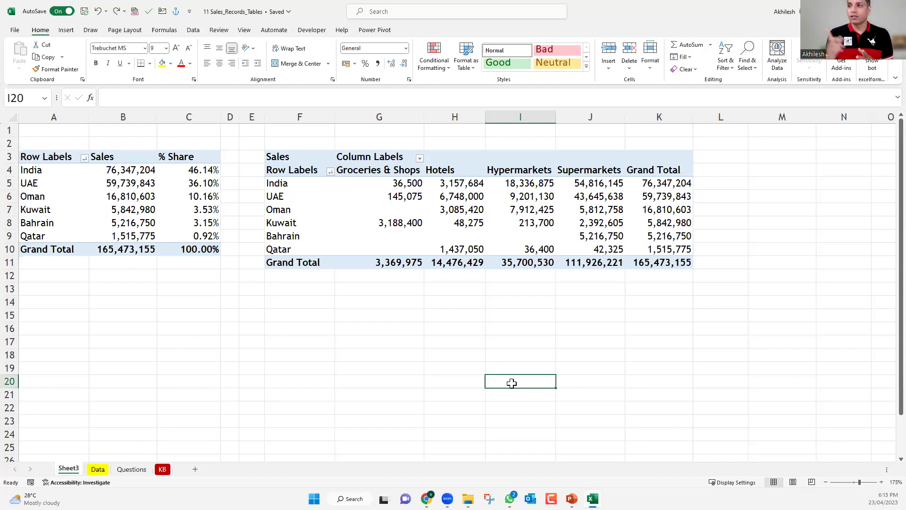
click(519, 184)
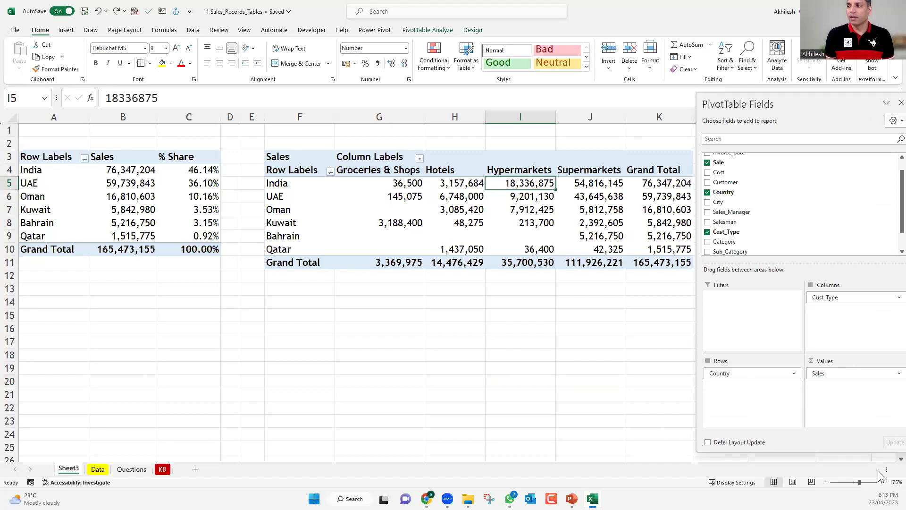
- Show the crosstab values as % of Row Total, so India's Grand Total reads 100%
drag(866, 467, 589, 469)
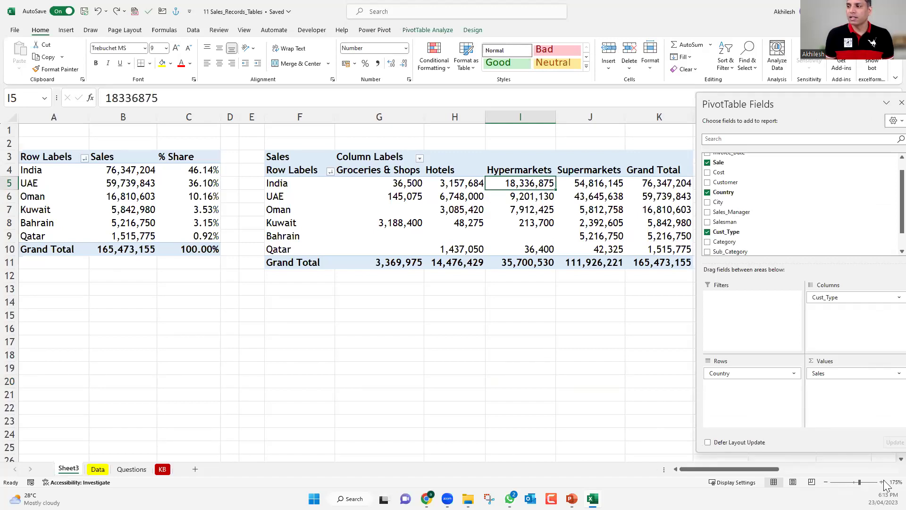
scroll(887, 474, right, 2)
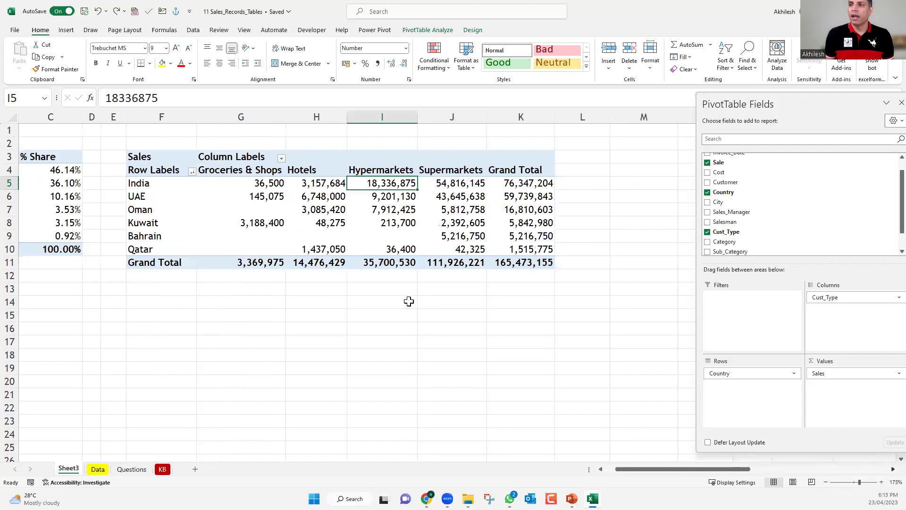
scroll(409, 302, right, 1)
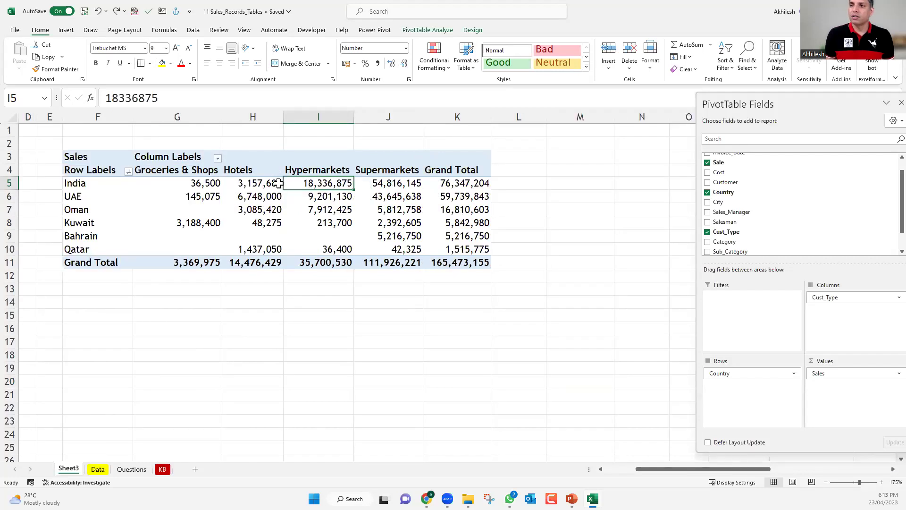
right_click(304, 185)
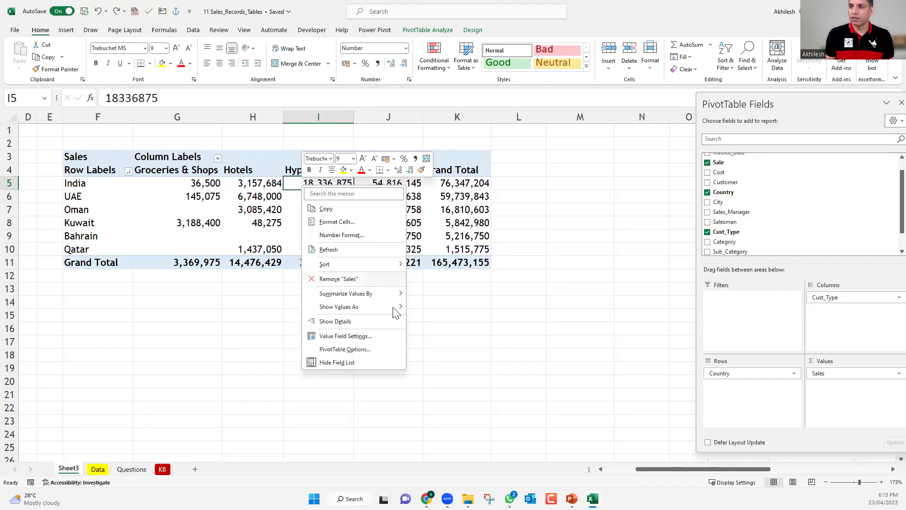
mouse_move(395, 311)
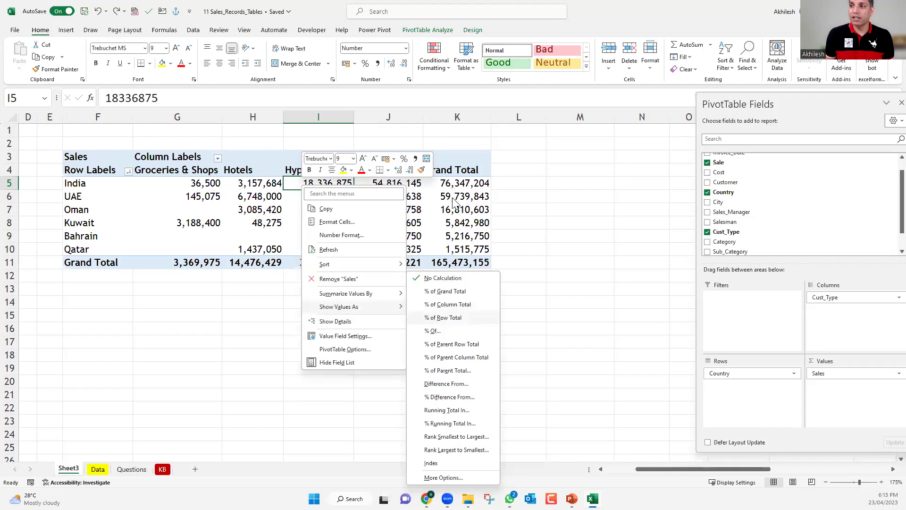
click(442, 318)
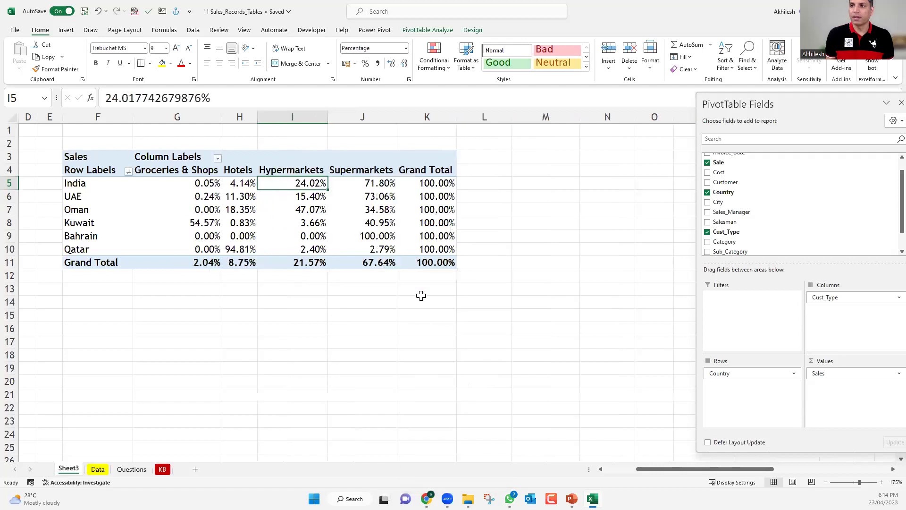
click(433, 186)
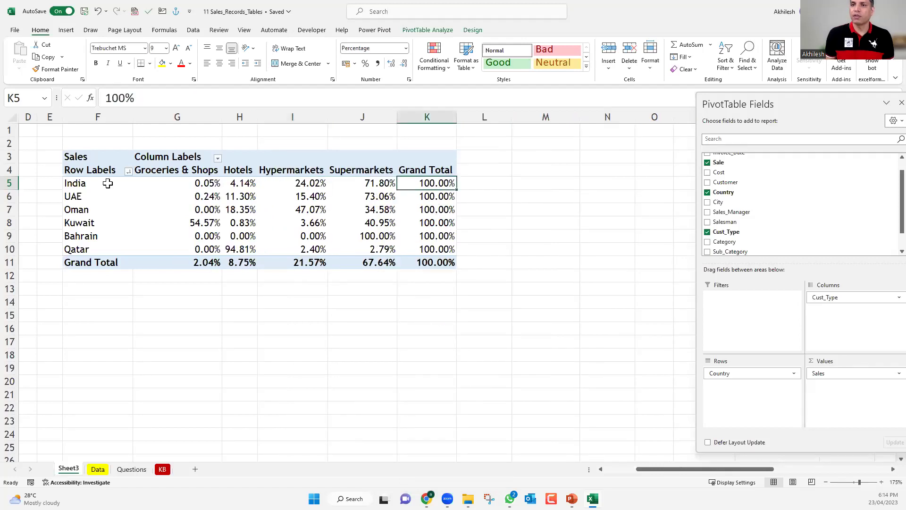
key(ctrl+Left)
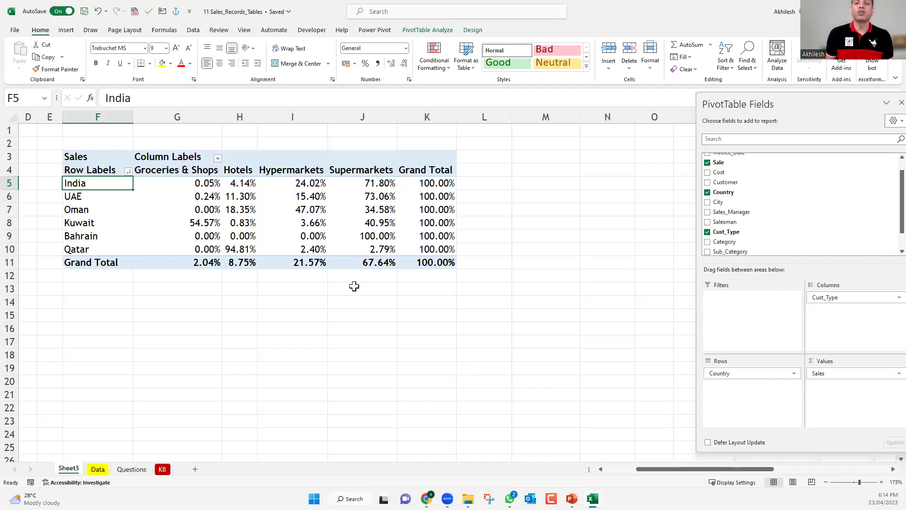
key(Right)
key(Right)
key(Right)
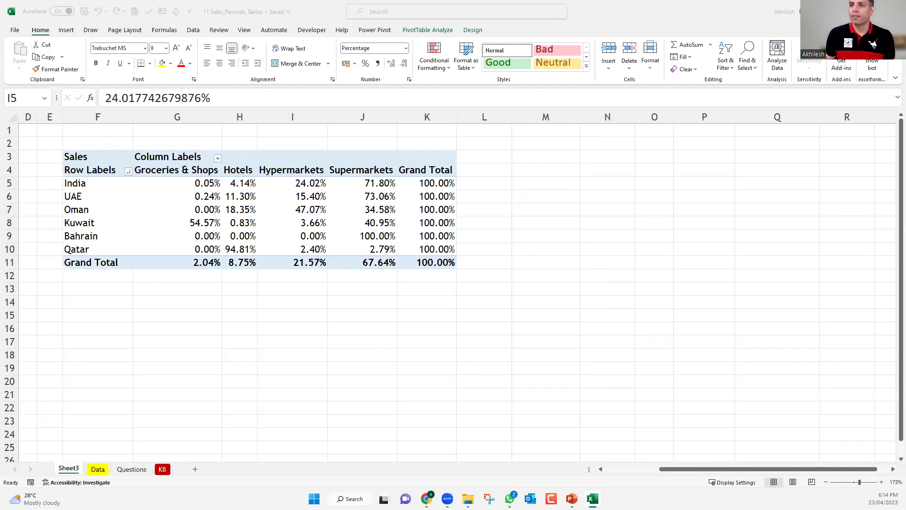
key(alt+Tab)
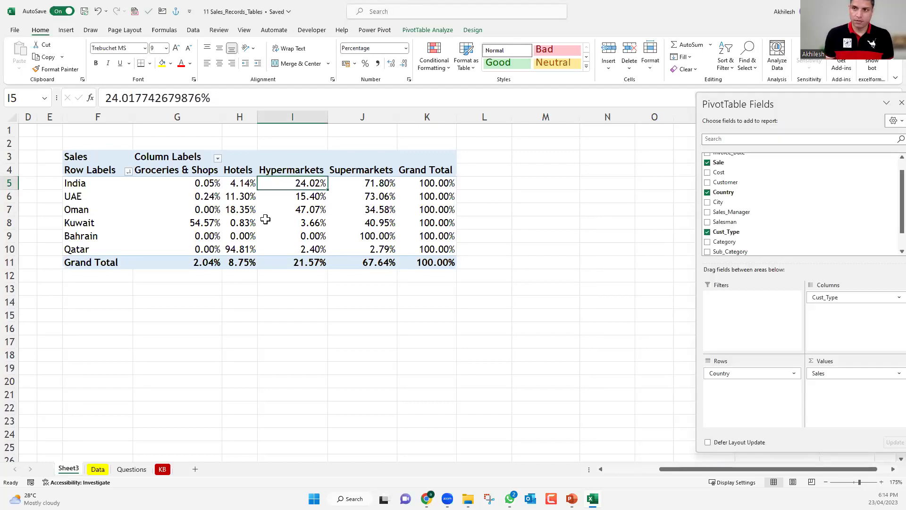
- Undo the % of Row Total setting so the crosstab shows plain Sales amounts again
key(ctrl+z)
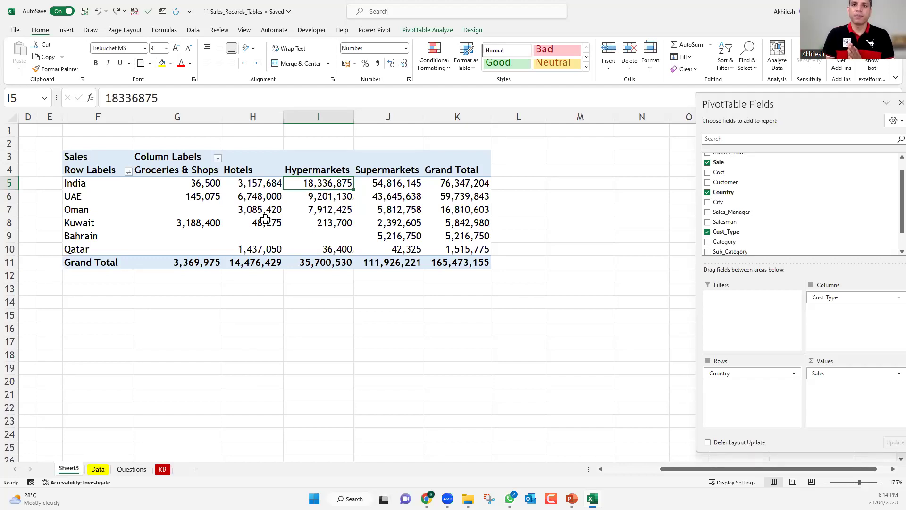
drag(717, 162, 831, 410)
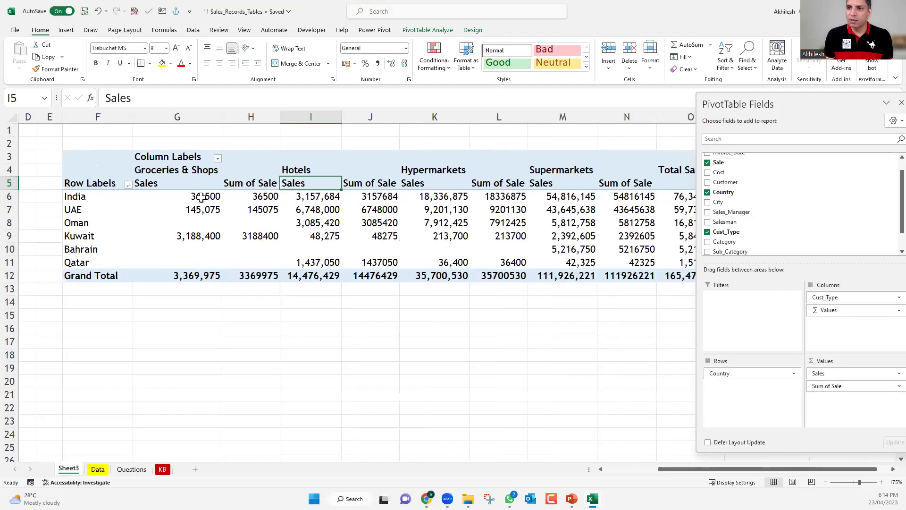
key(Left)
key(Left)
click(255, 184)
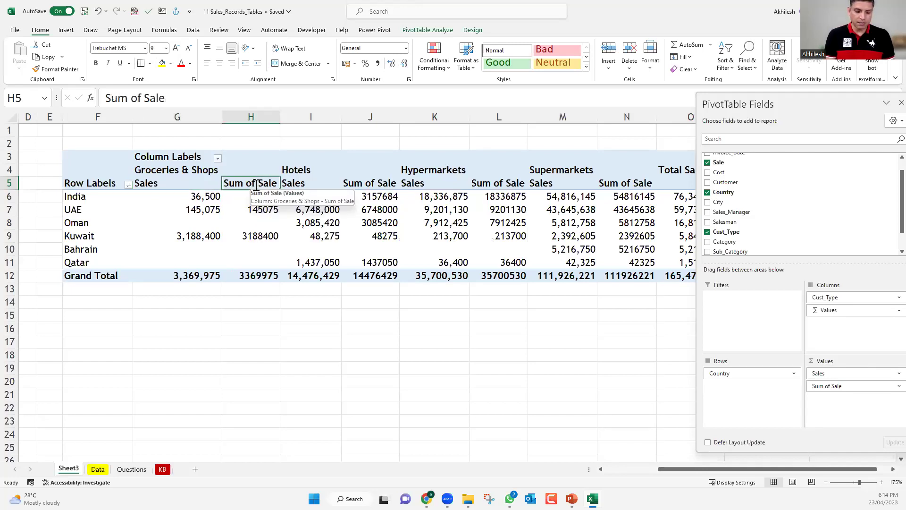
text(%share)
key(Return)
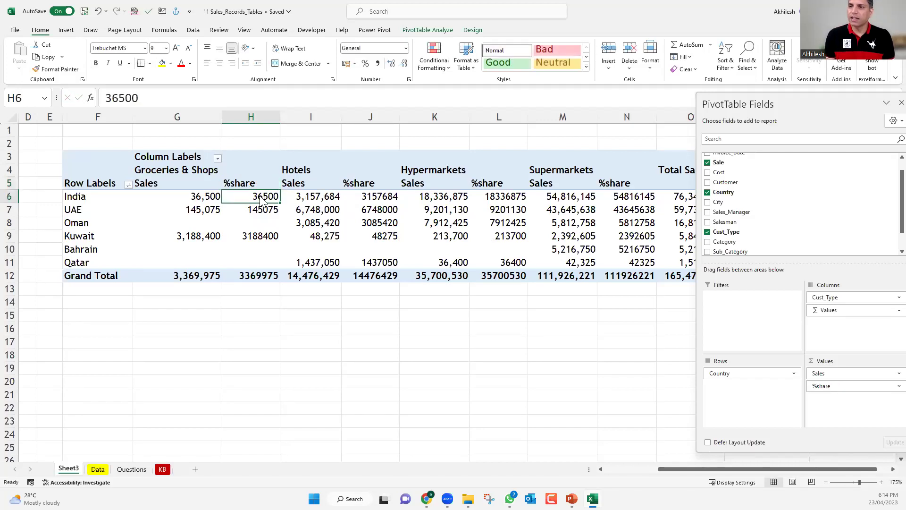
right_click(263, 199)
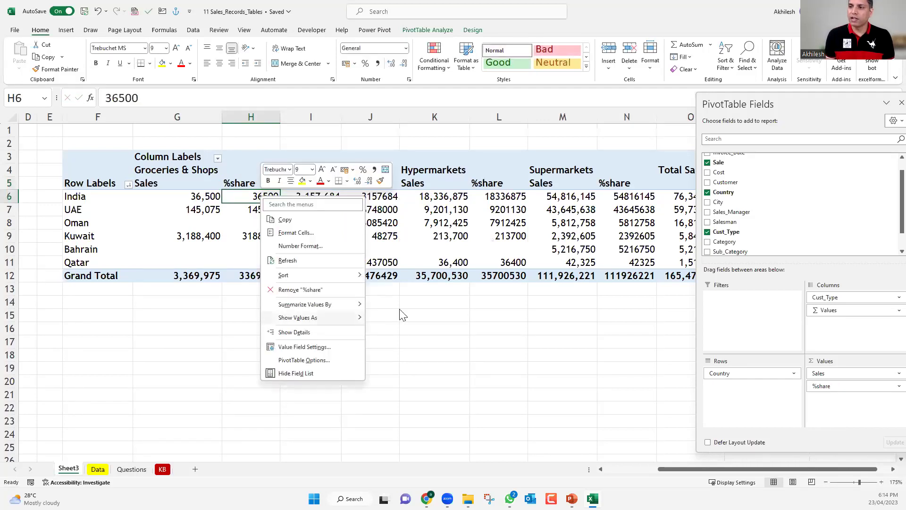
mouse_move(400, 316)
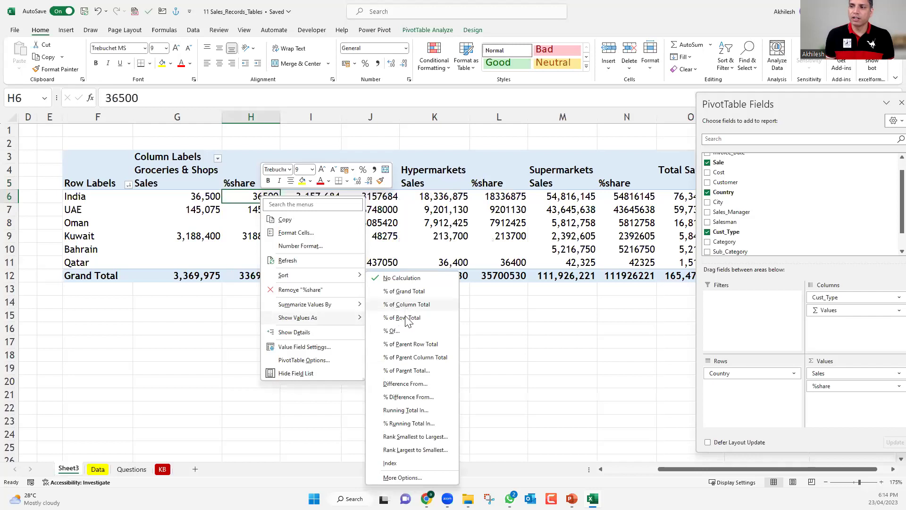
click(391, 317)
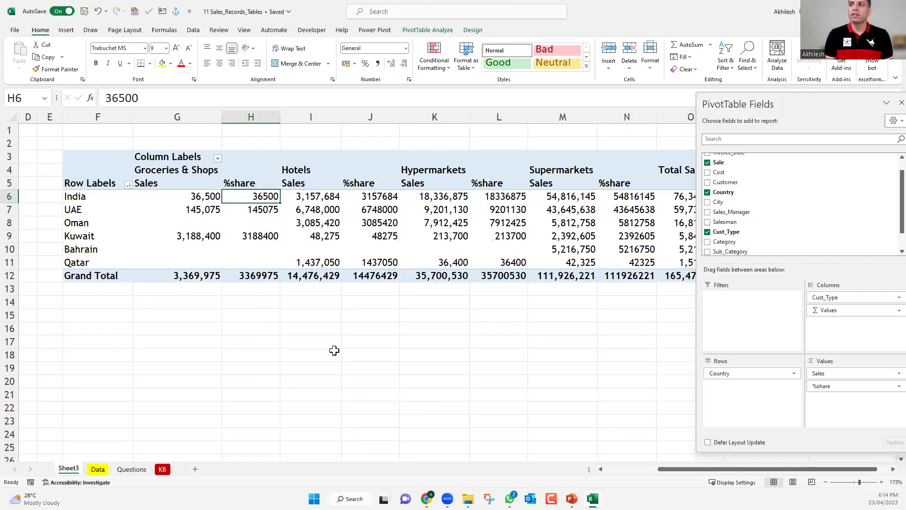
click(334, 351)
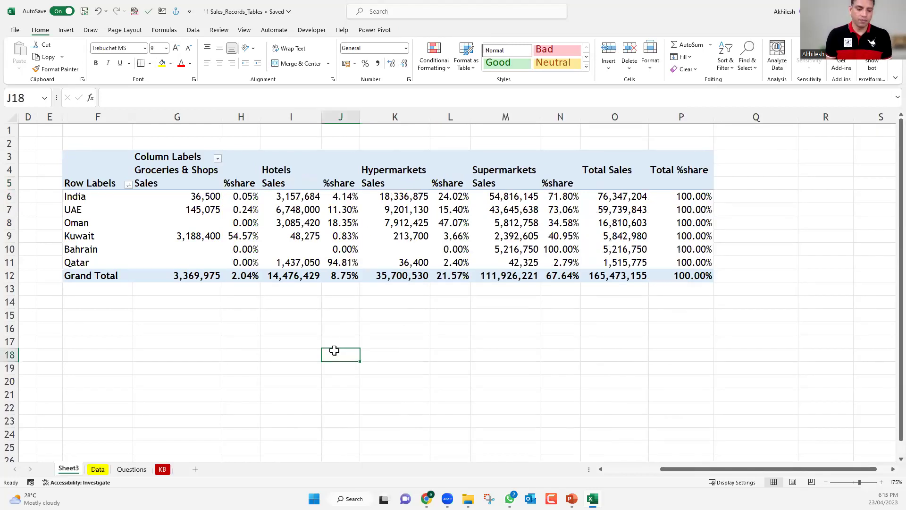
key(ctrl+z)
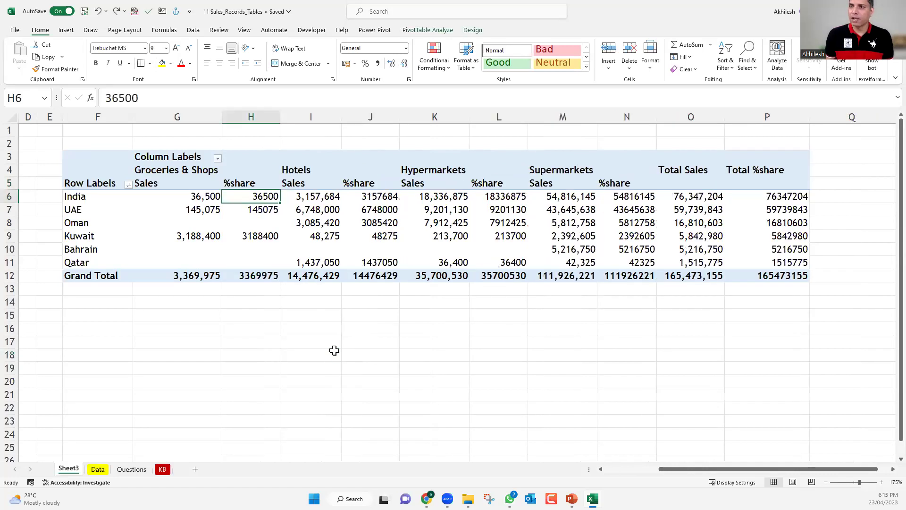
key(ctrl+z)
key(ctrl+z)
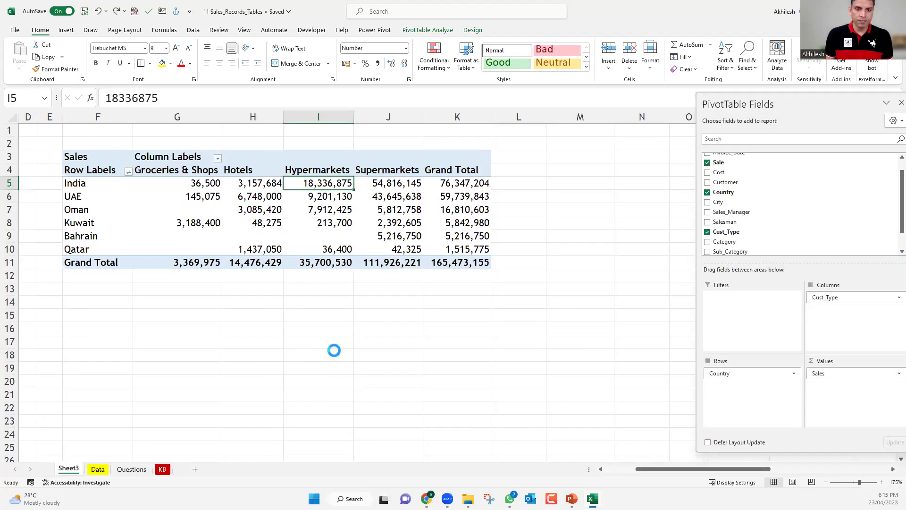
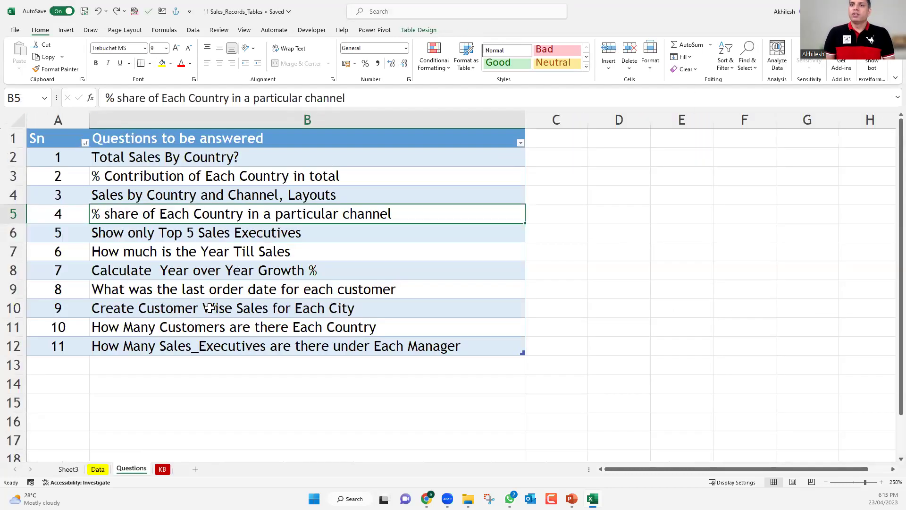
- Move down the Questions list to question 5, about the top 5 sales executives
key(Down)
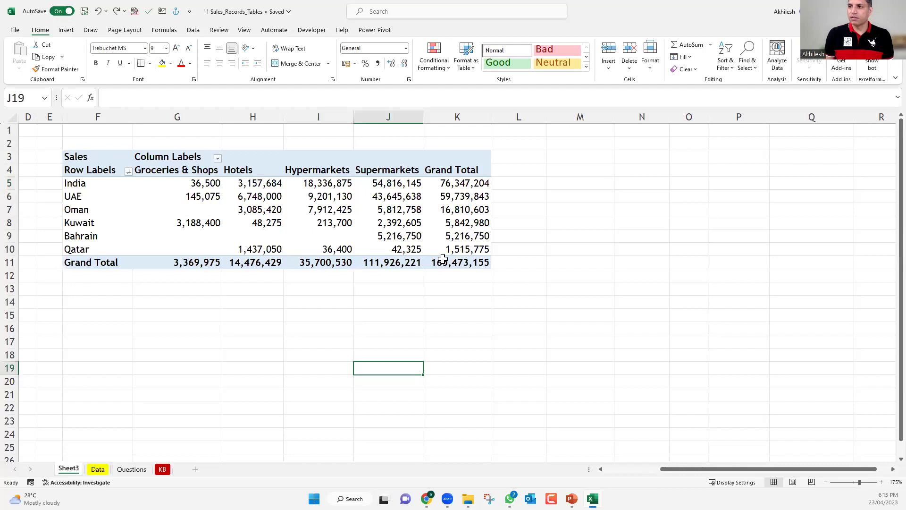
- Copy the country-by-customer-type pivot F3:K11 to cell M3
drag(76, 156, 442, 258)
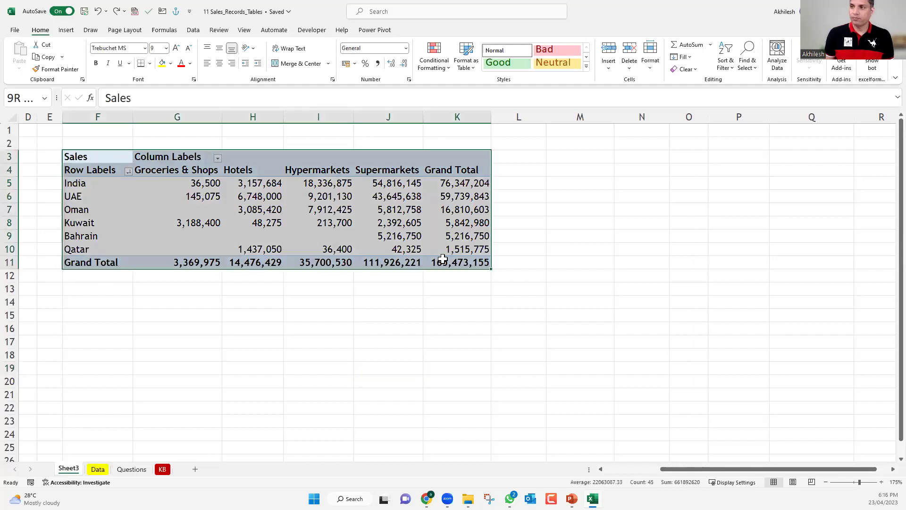
key(ctrl+c)
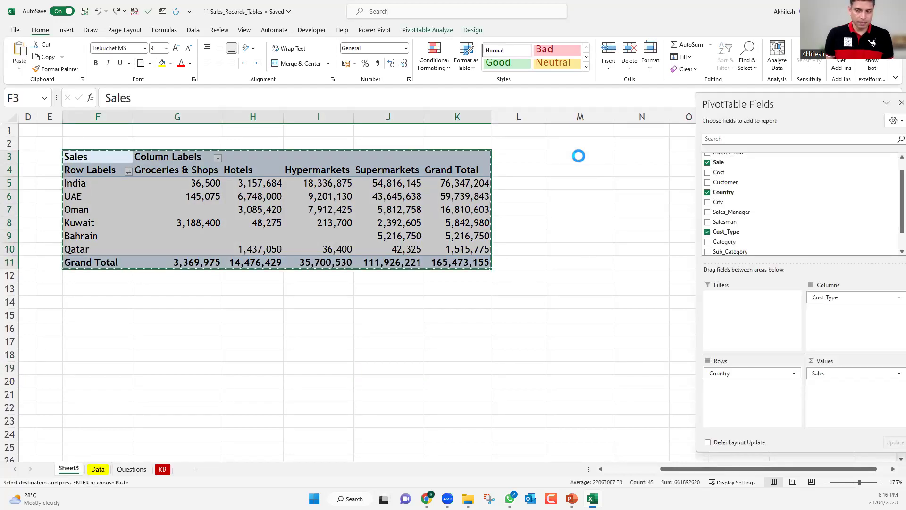
click(578, 156)
key(ctrl+v)
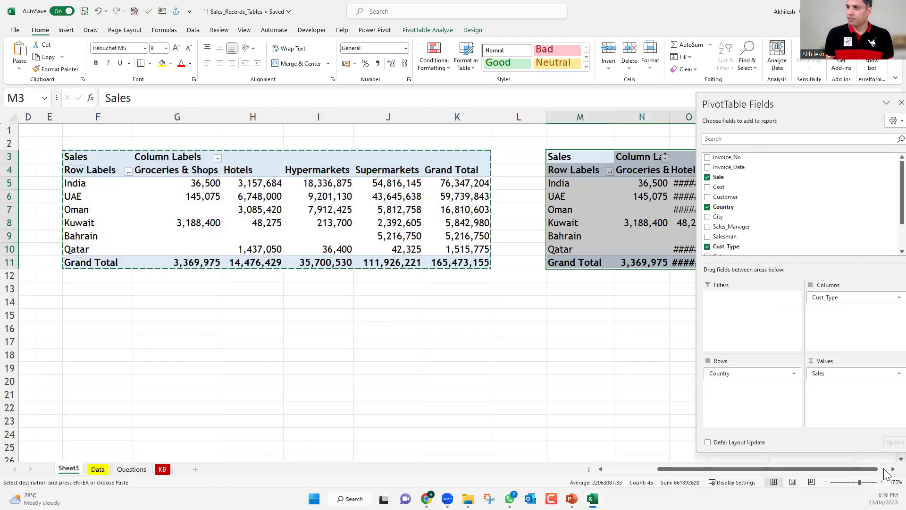
- In the copied pivot, replace Country and Cust_Type with Salesman as the row field
scroll(886, 474, right, 5)
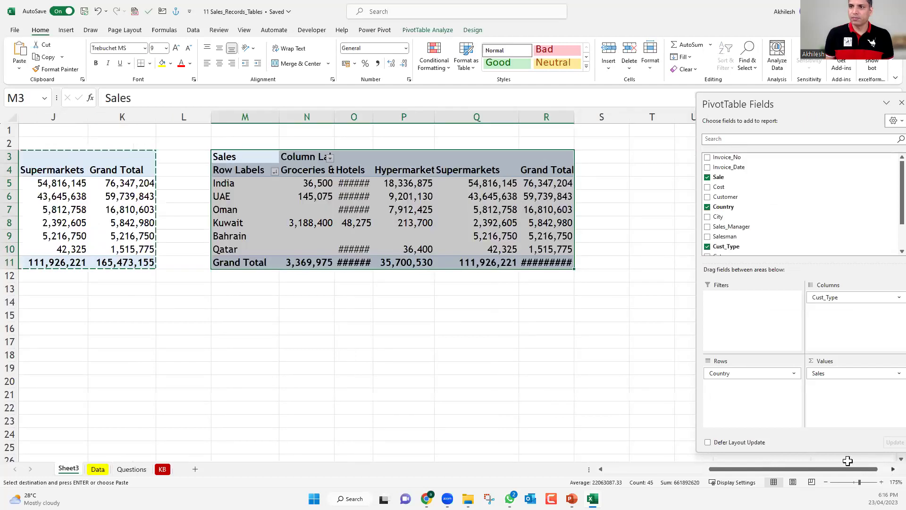
scroll(845, 459, right, 3)
drag(770, 377, 615, 363)
drag(834, 300, 591, 305)
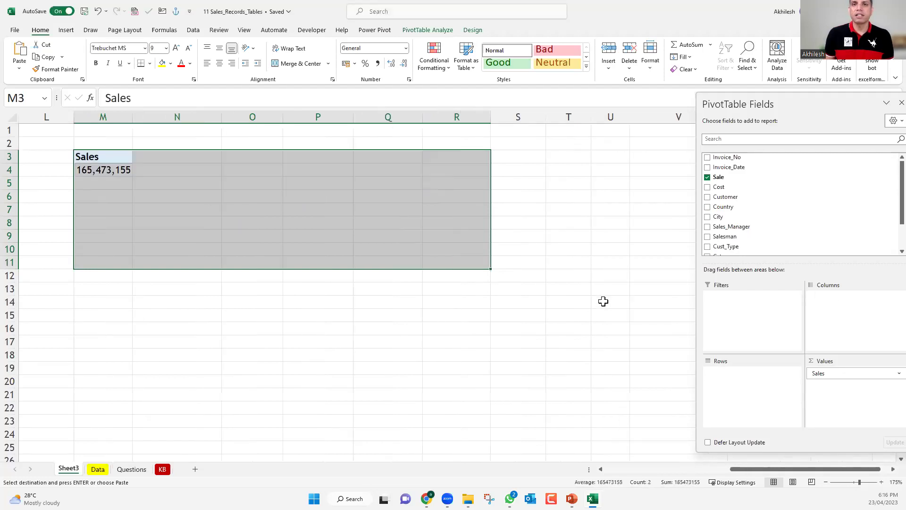
drag(733, 240, 745, 391)
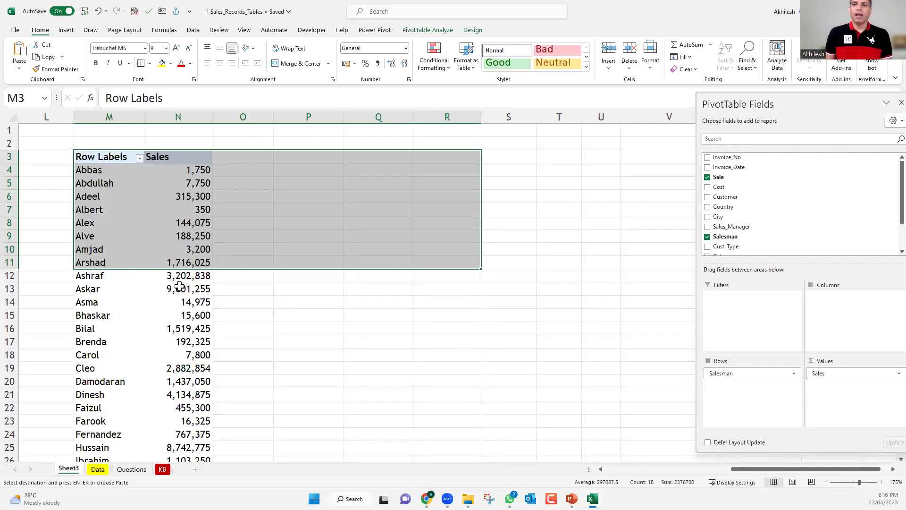
mouse_move(178, 284)
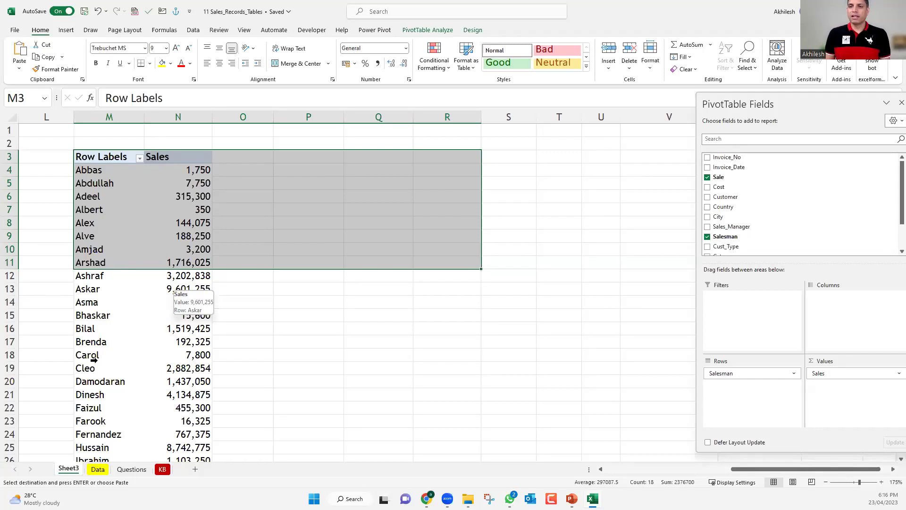
click(189, 356)
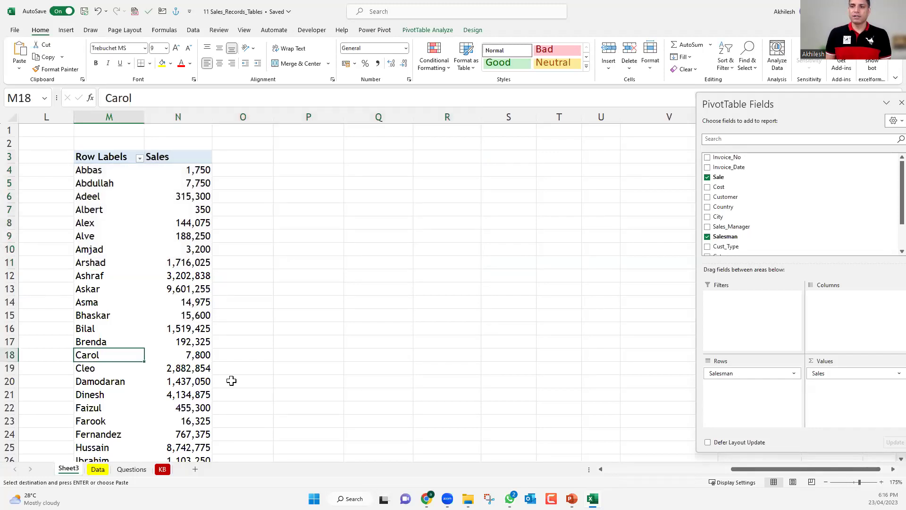
key(Right)
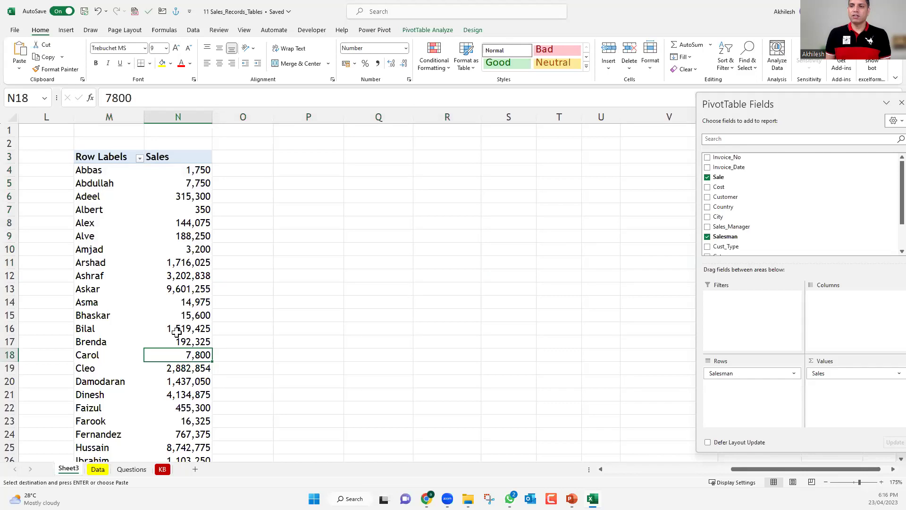
mouse_move(179, 332)
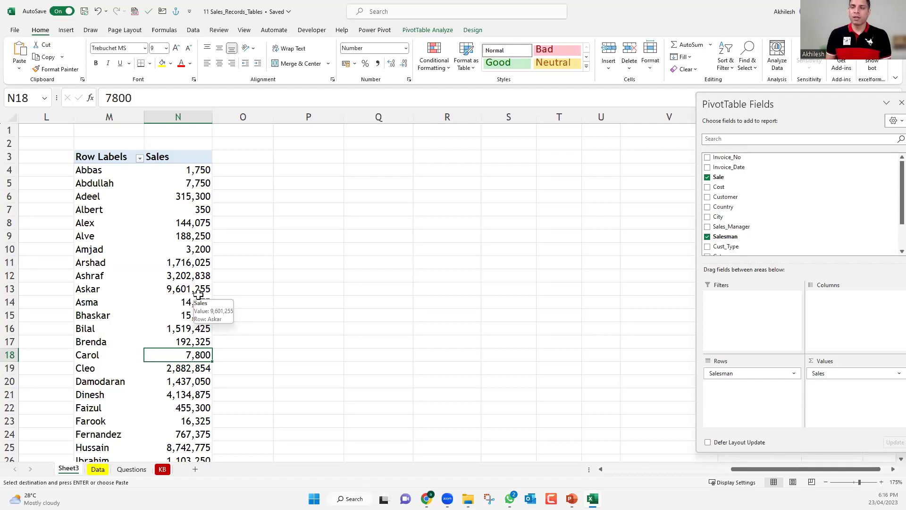
- Sort the salesmen by Sales, trying Largest to Smallest and Smallest to Largest
right_click(180, 184)
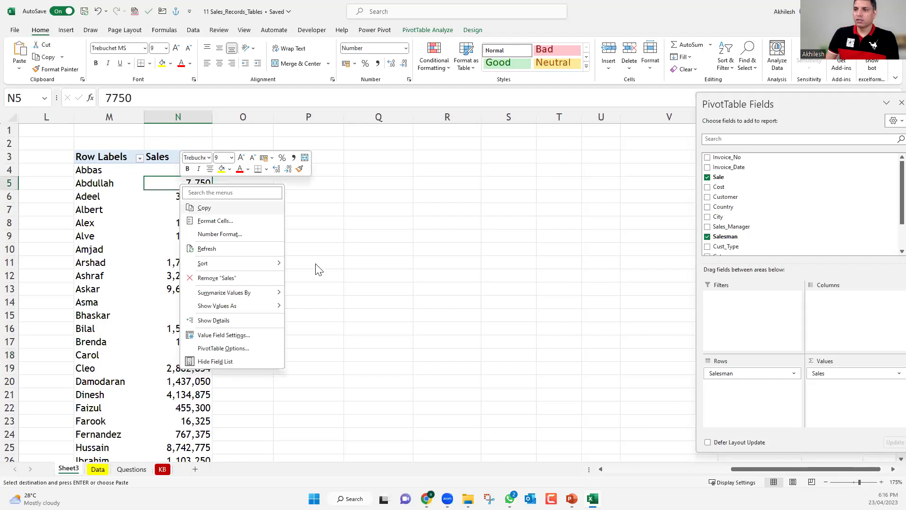
mouse_move(264, 268)
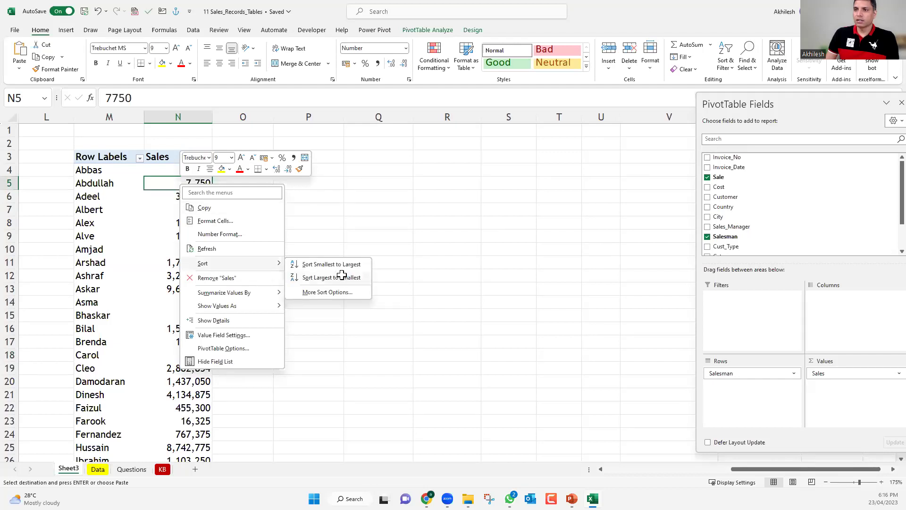
click(341, 277)
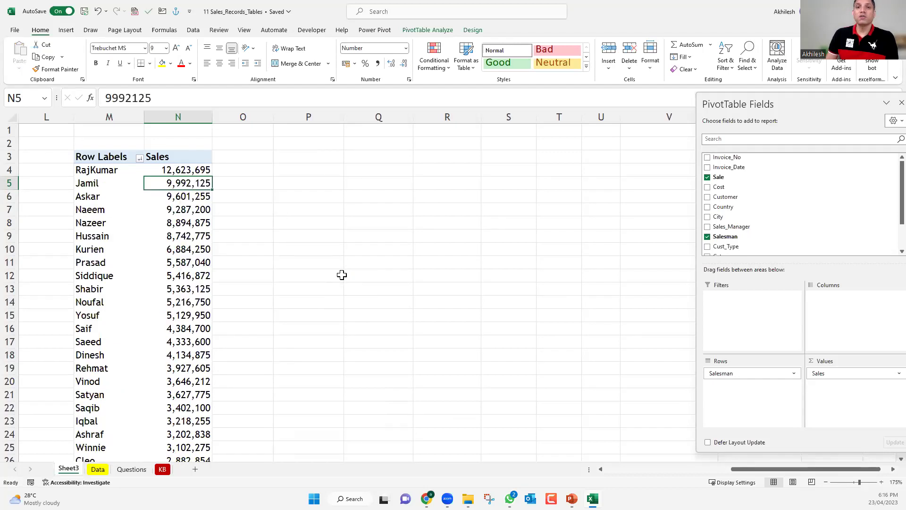
right_click(183, 184)
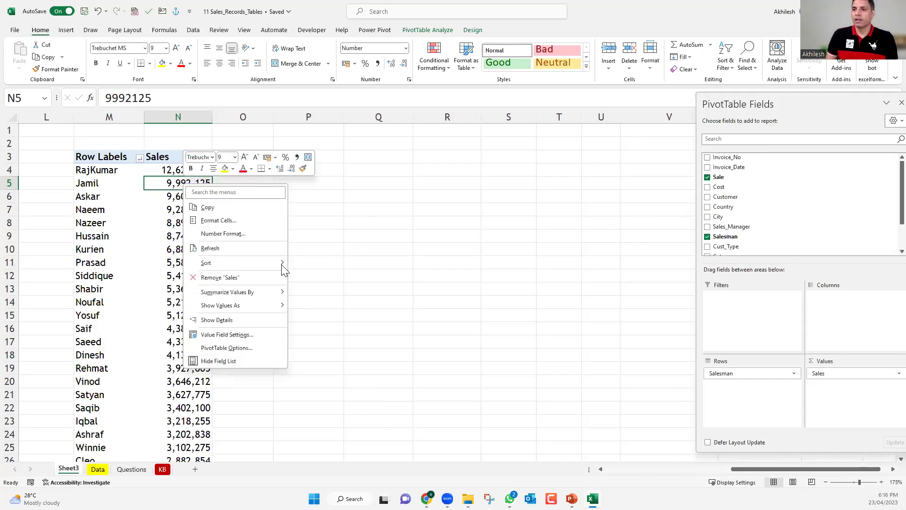
mouse_move(281, 263)
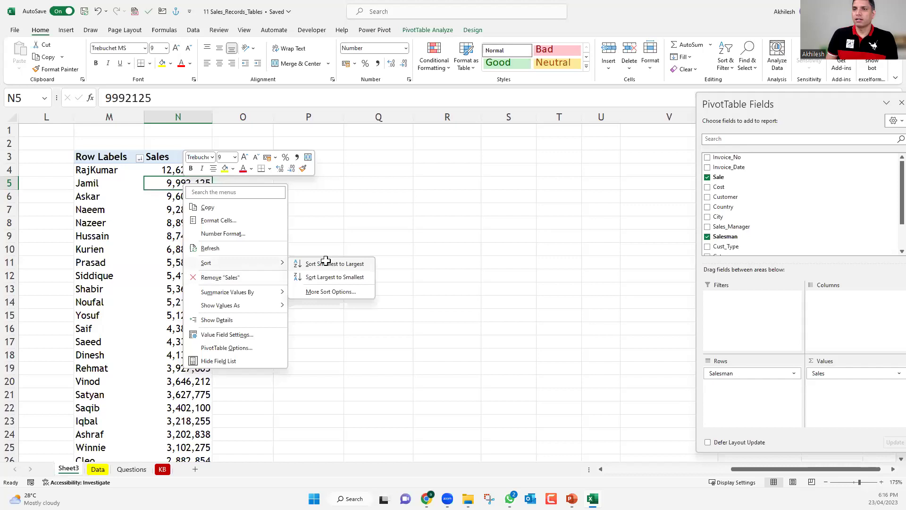
click(325, 263)
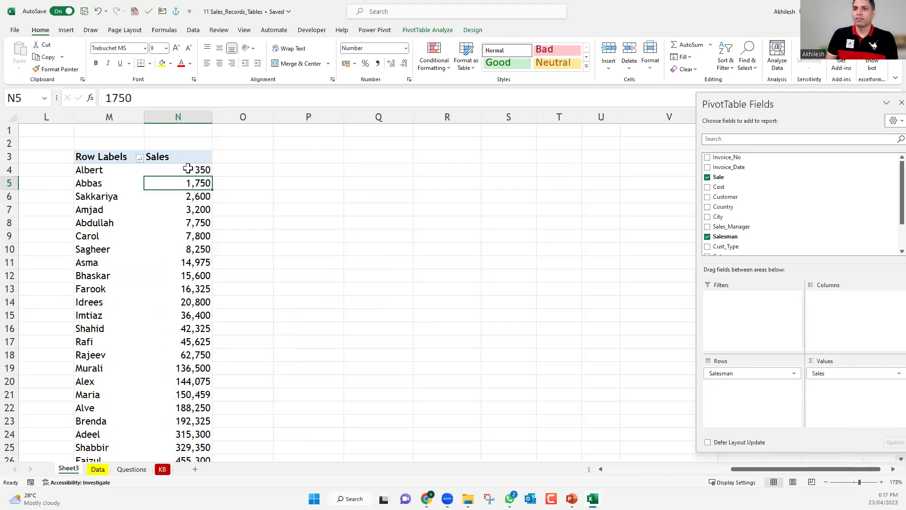
mouse_move(188, 168)
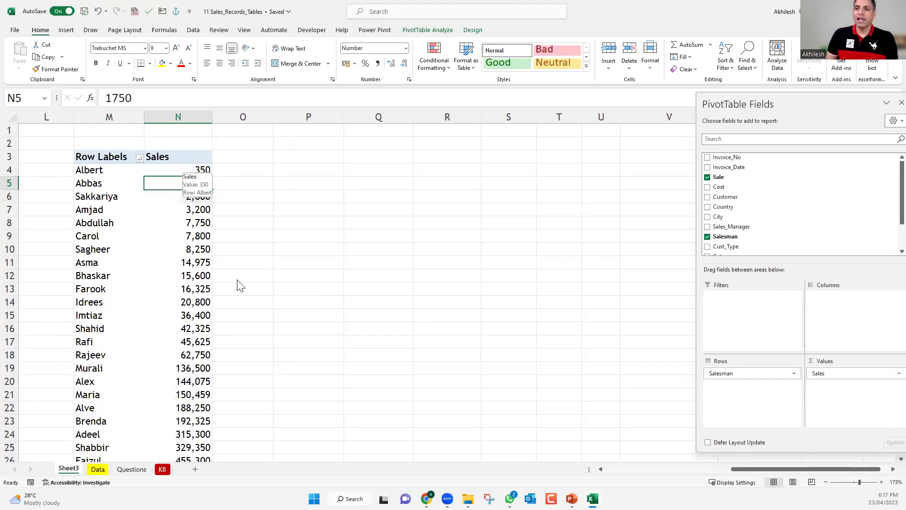
right_click(185, 245)
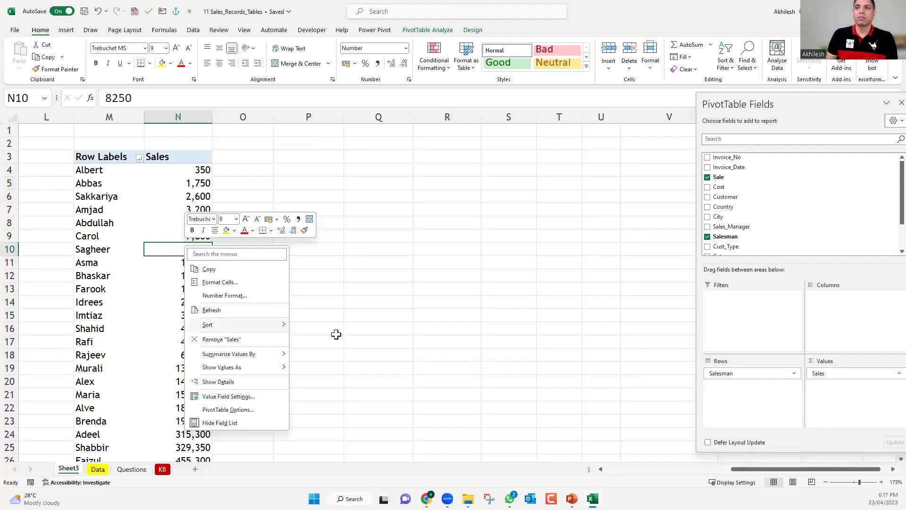
key(Escape)
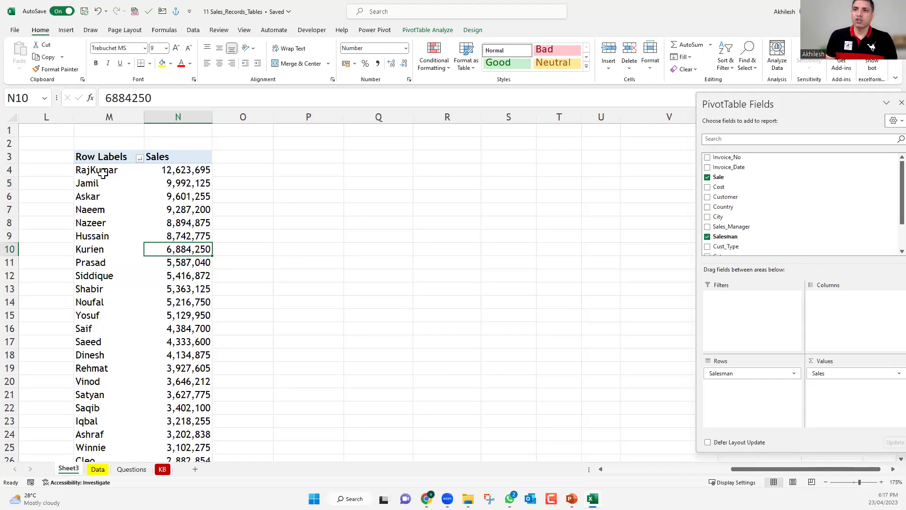
- Select the top five salesmen's Sales figures and bring up the Row Labels filter options
click(181, 171)
drag(181, 228, 181, 227)
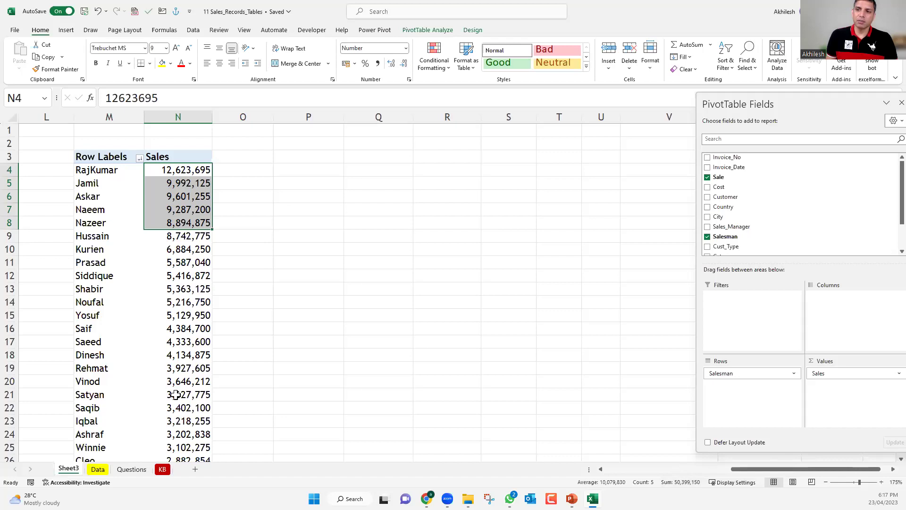
drag(178, 236, 175, 395)
scroll(176, 395, down, 11)
scroll(175, 378, down, 7)
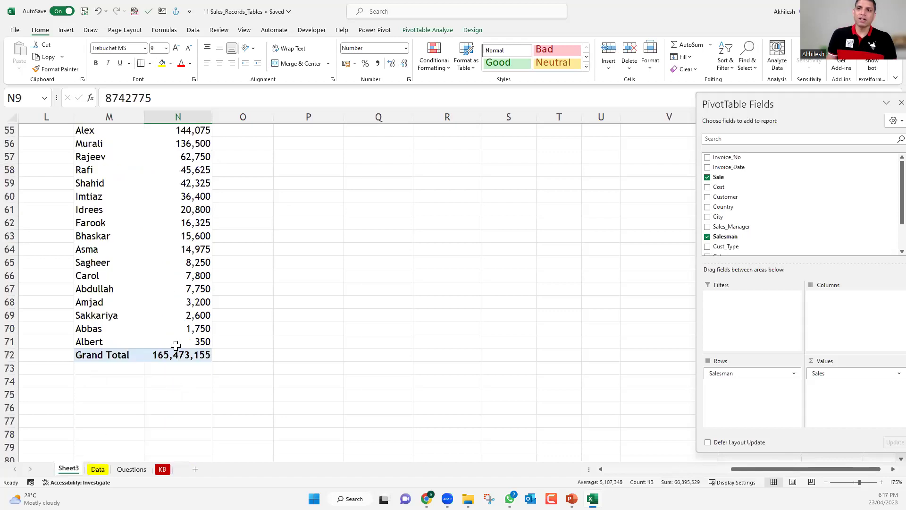
scroll(182, 307, up, 10)
scroll(185, 282, up, 8)
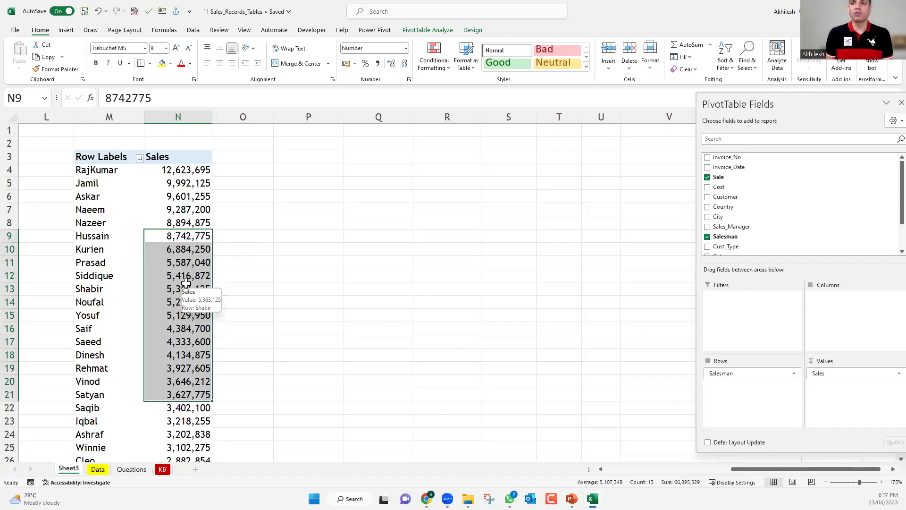
click(140, 159)
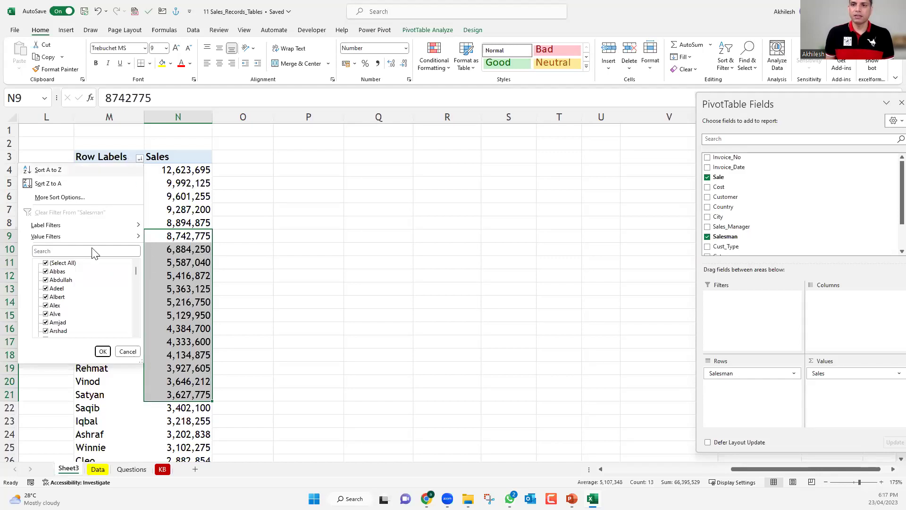
- Set a Top 10 value filter on Salesman to show the Top 5 Items by Sales
scroll(54, 322, down, 10)
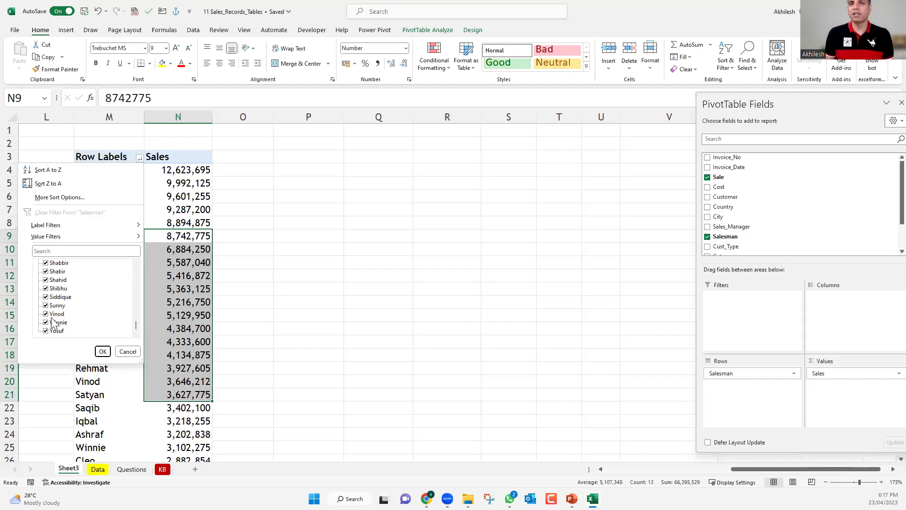
scroll(64, 289, up, 3)
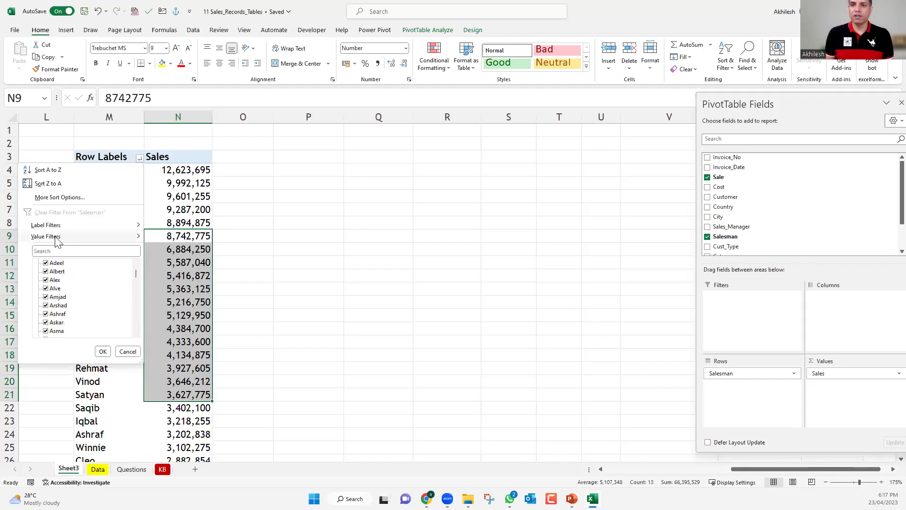
mouse_move(59, 238)
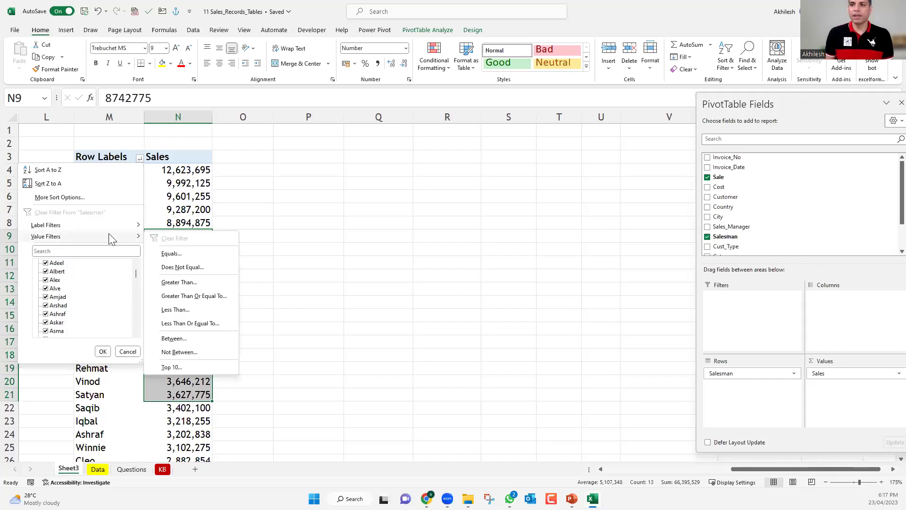
click(170, 367)
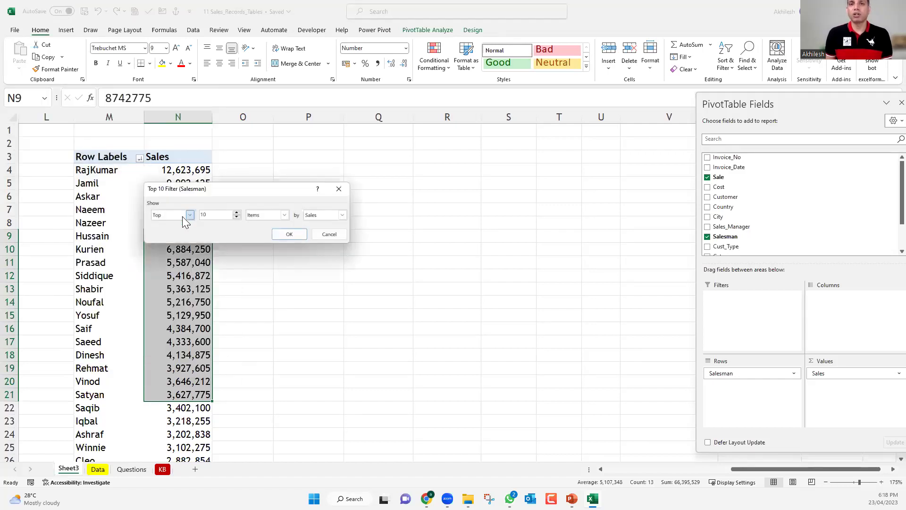
click(183, 216)
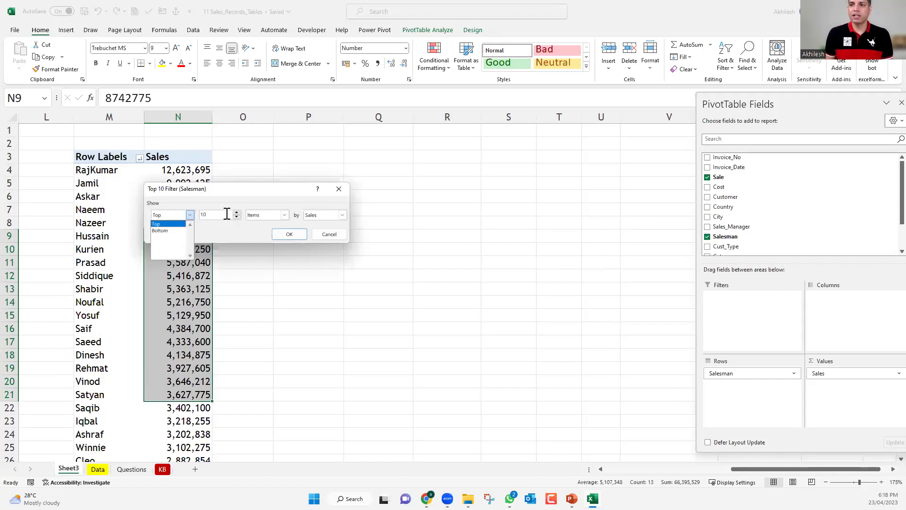
click(190, 216)
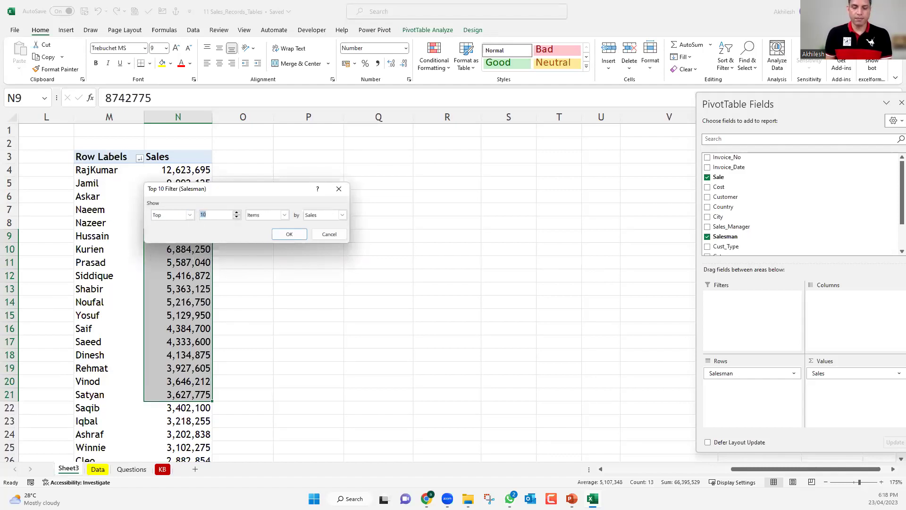
text(5)
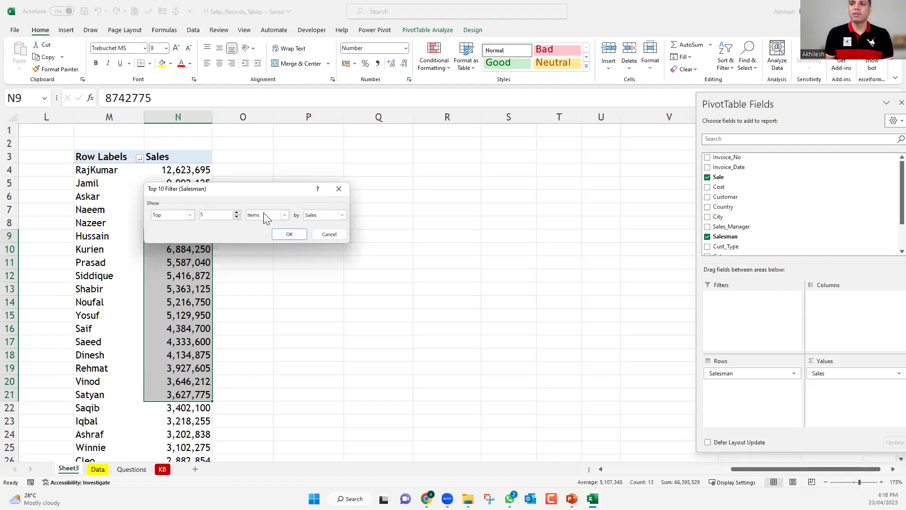
click(264, 215)
click(262, 218)
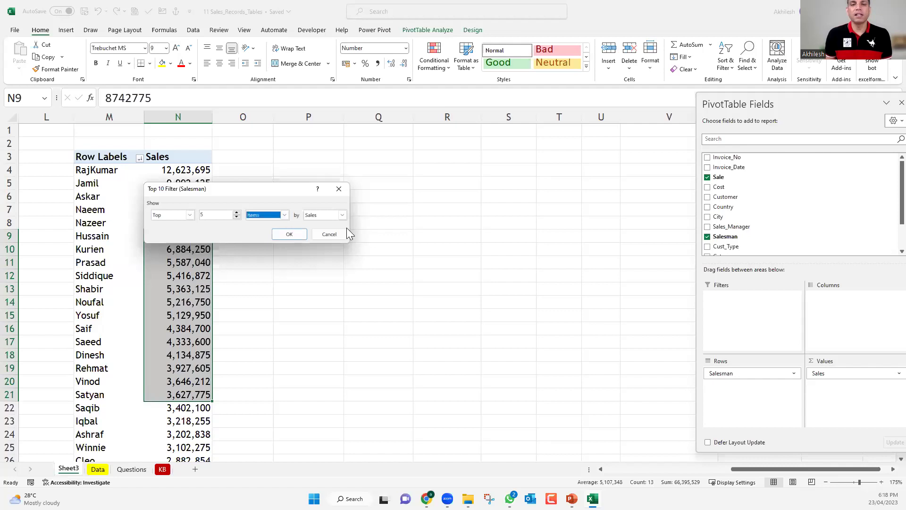
click(290, 234)
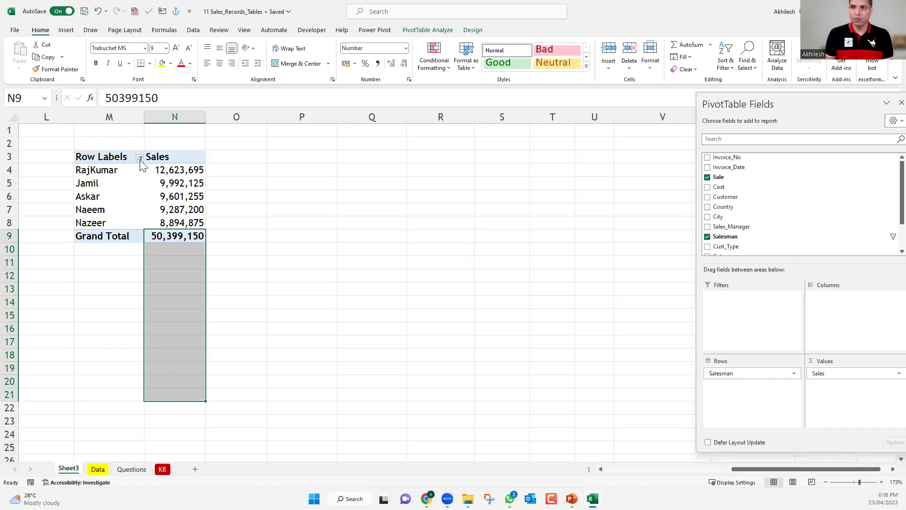
- Undo the top 5 filter and the sorts, restoring alphabetical salesman order
key(ctrl+z)
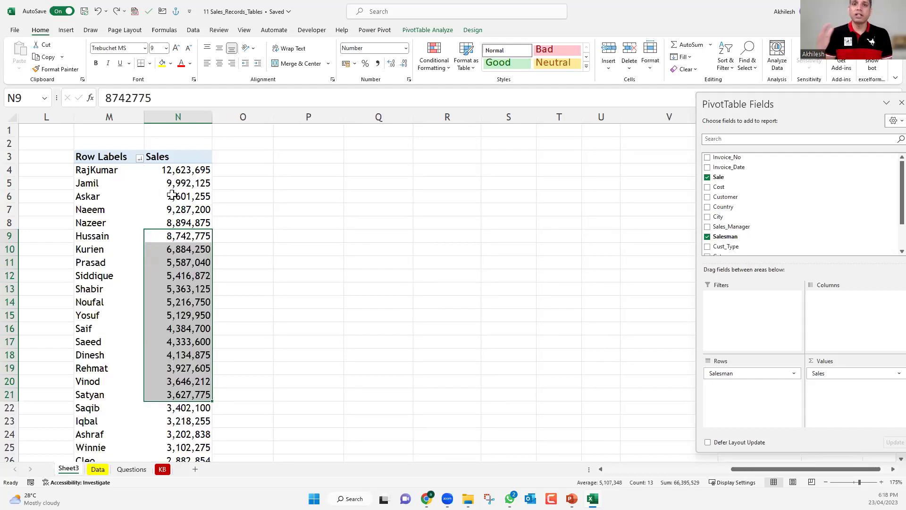
click(172, 195)
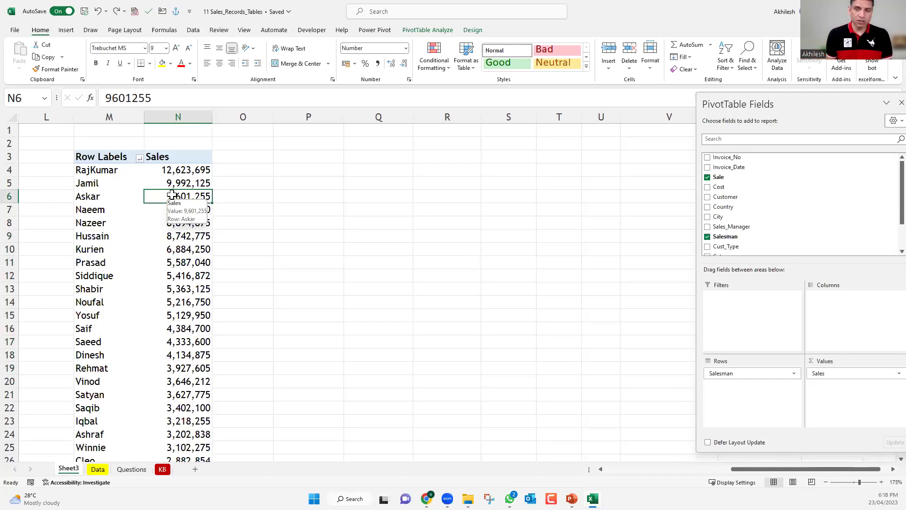
key(ctrl+z)
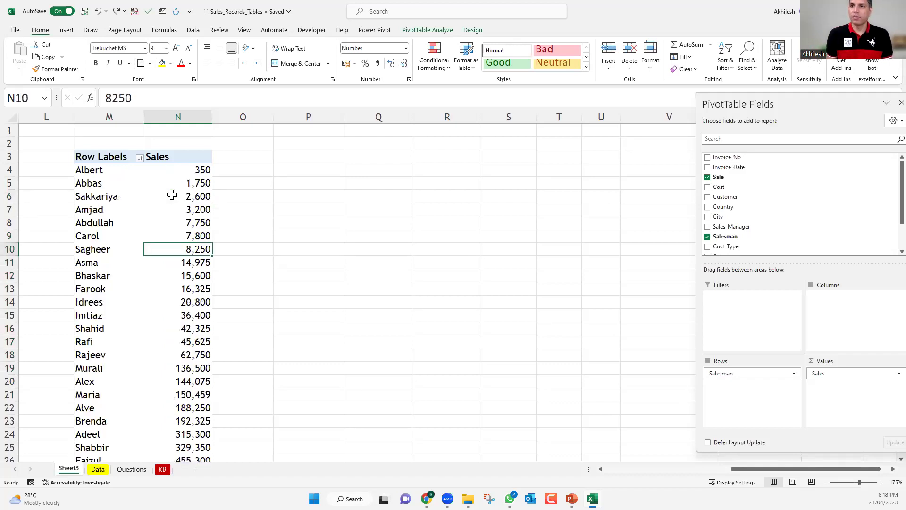
key(ctrl+y)
key(ctrl+z)
key(ctrl+z)
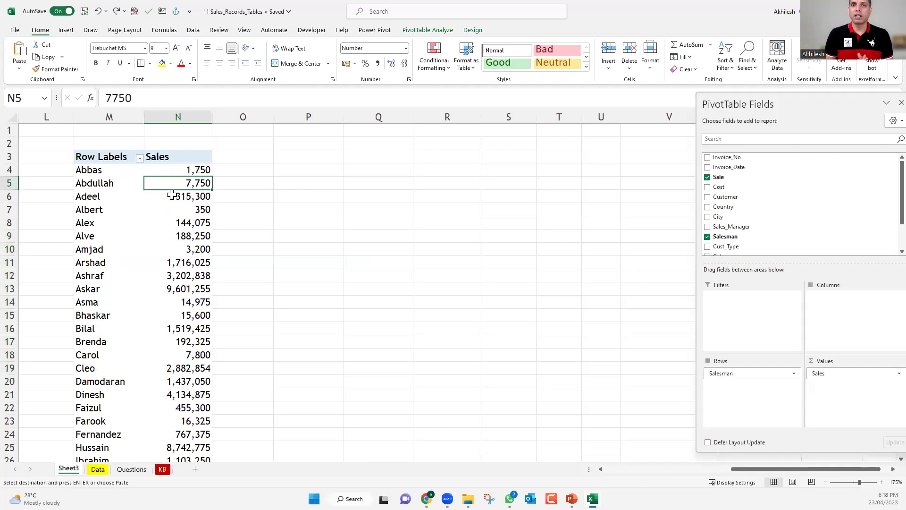
- Apply a Top 5 value filter to the Salesman row labels
click(140, 159)
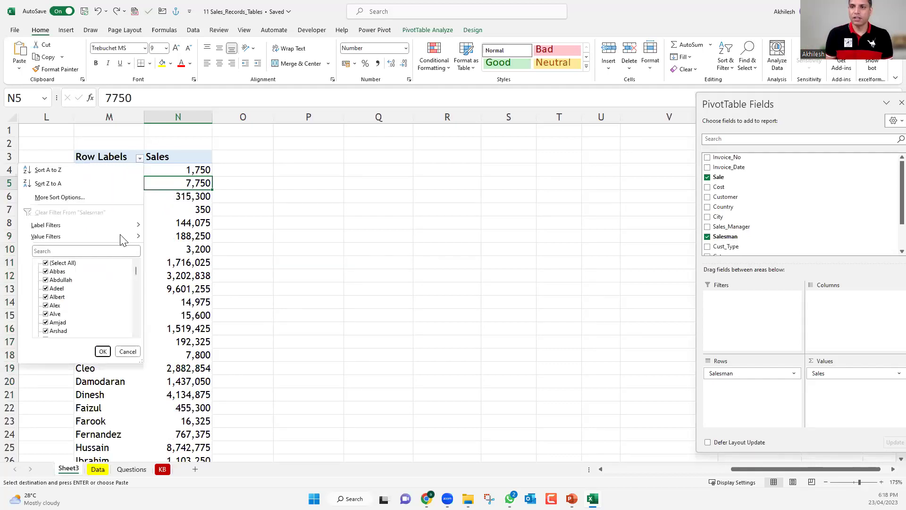
click(122, 237)
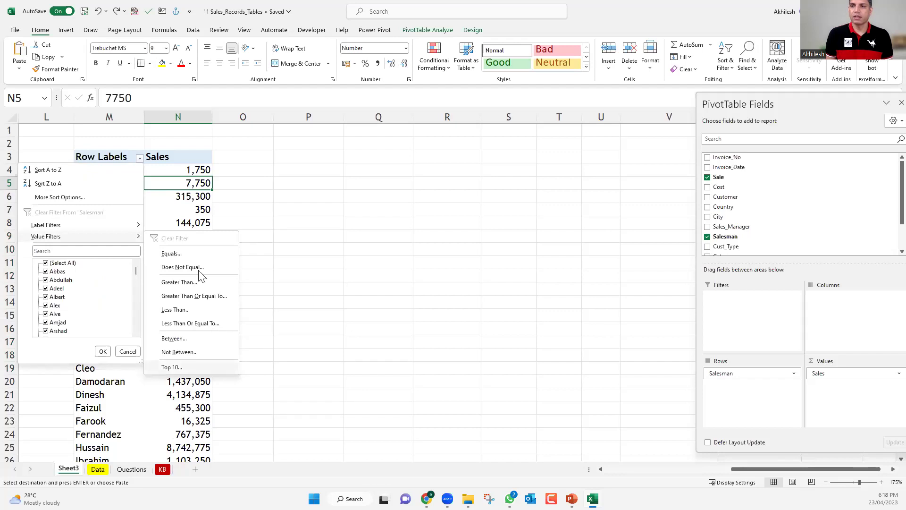
click(171, 367)
text(5)
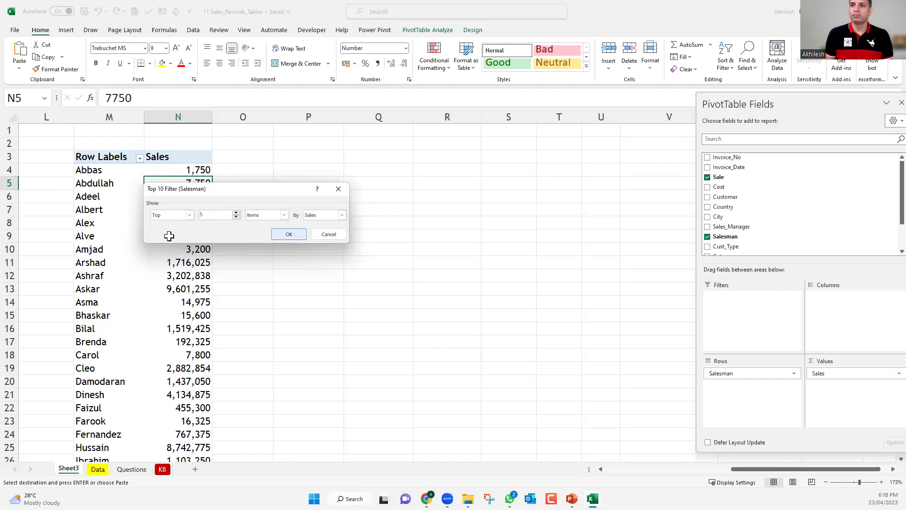
key(Return)
key(Down)
key(Down)
key(Down)
key(Down)
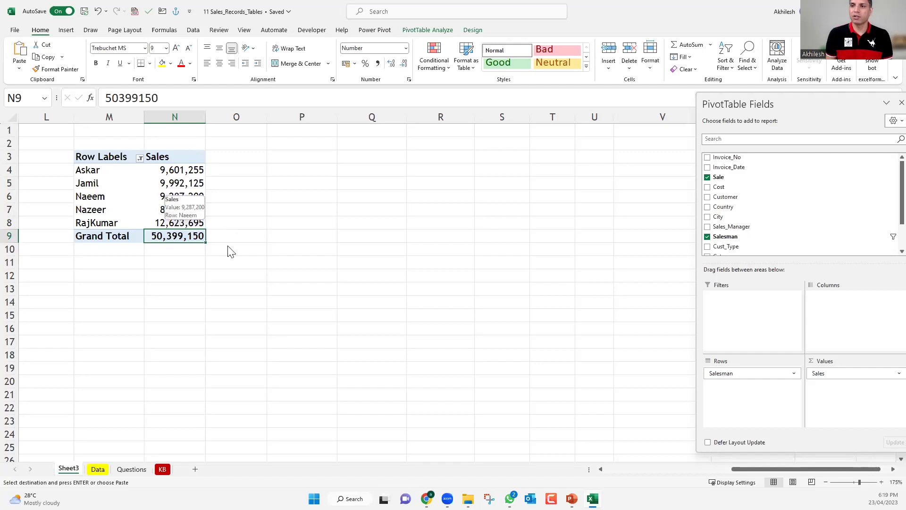
- Sort the filtered salesmen by Sales largest first, then undo the top 5 filter
right_click(177, 193)
mouse_move(264, 270)
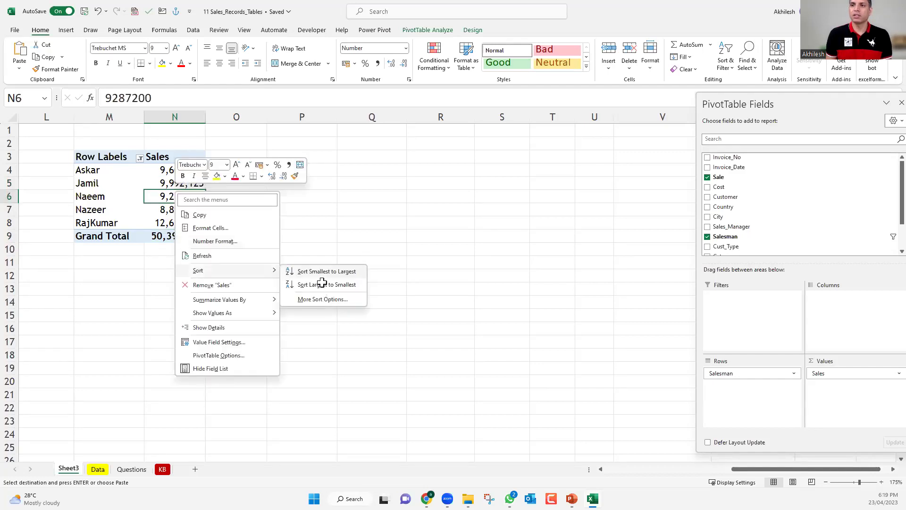
click(322, 282)
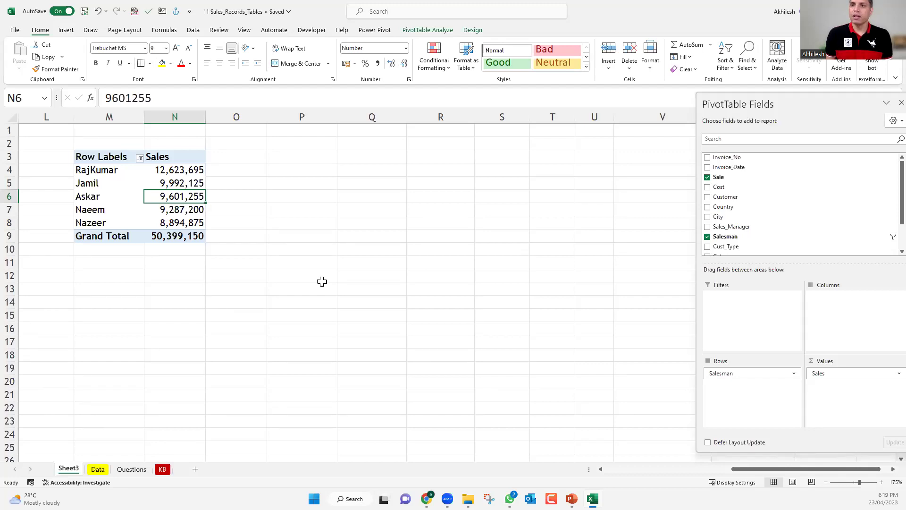
key(ctrl+z)
key(ctrl+c)
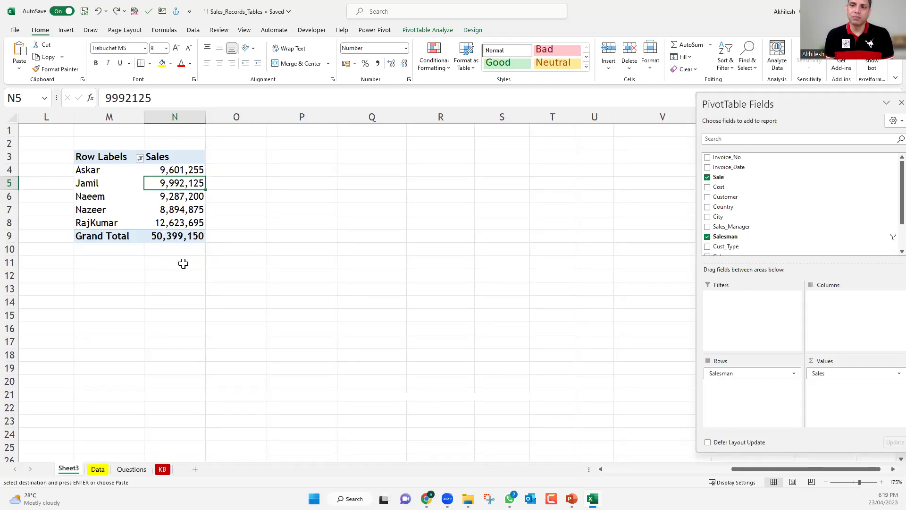
key(ctrl+Down)
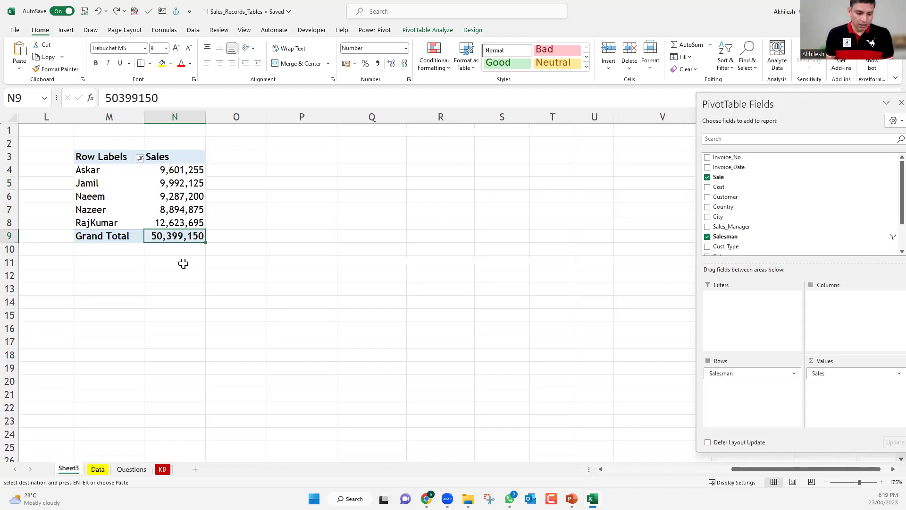
key(ctrl+z)
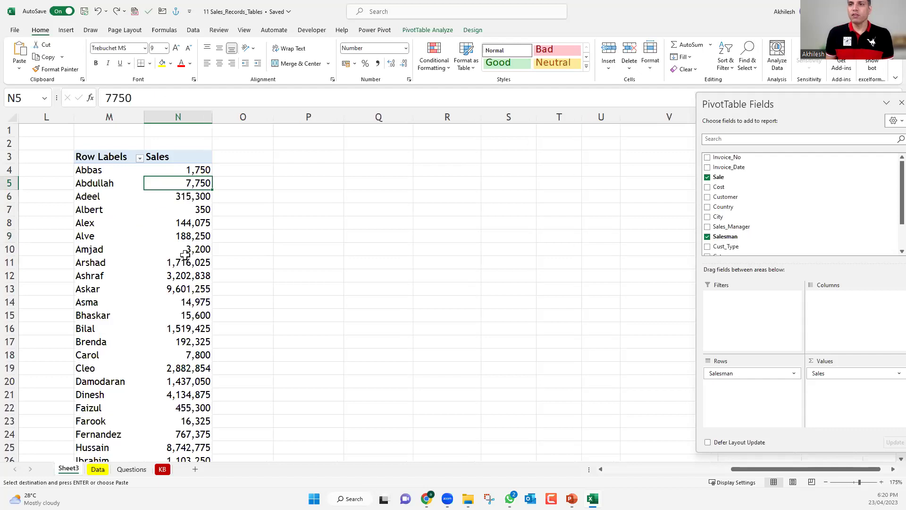
- Sort all salesmen by Sales, largest to smallest
right_click(178, 182)
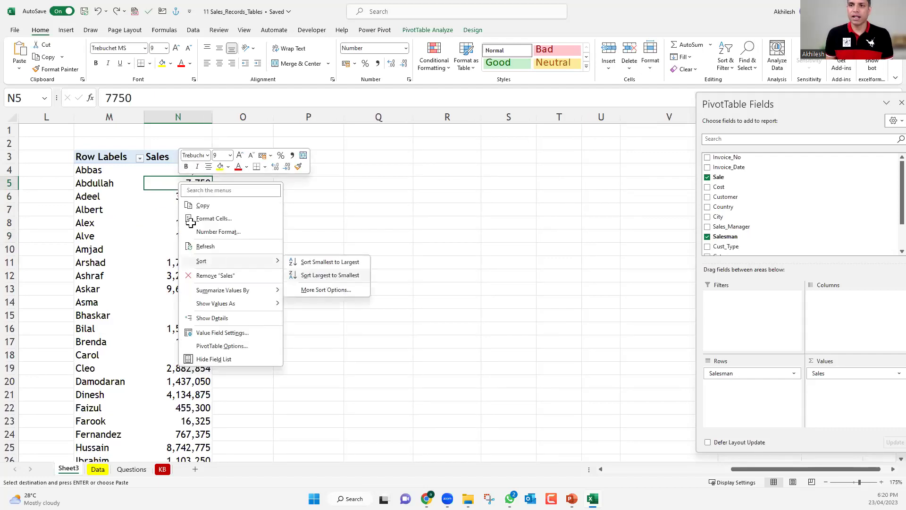
click(307, 271)
click(120, 173)
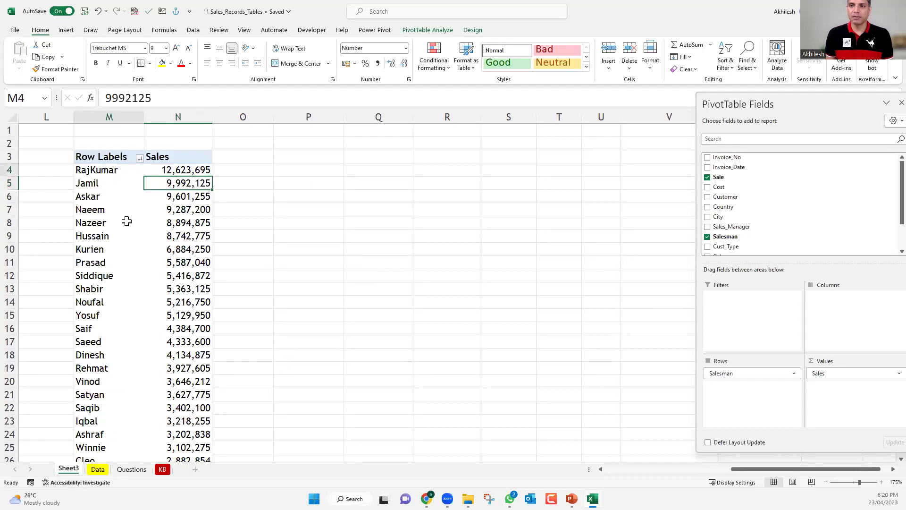
- Select the salesman names from Hussain (M9) down to Albert, excluding Grand Total
drag(127, 221, 127, 224)
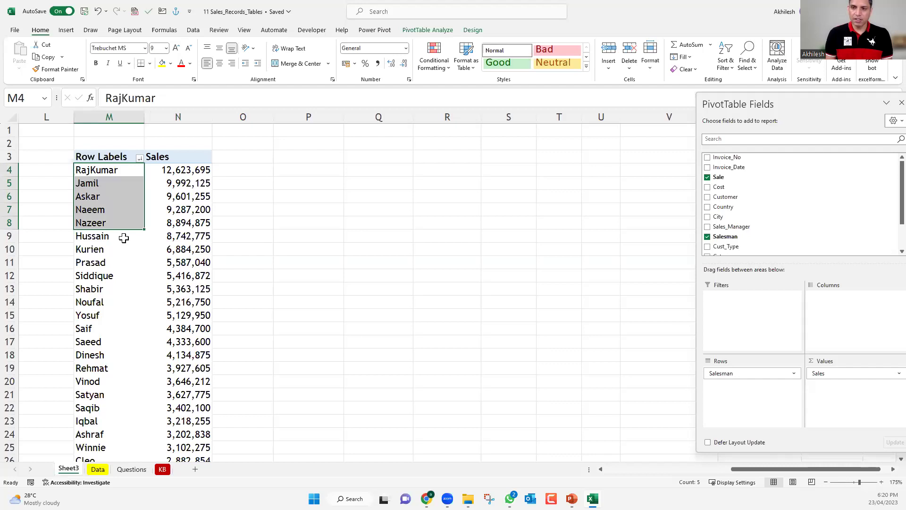
click(123, 238)
key(ctrl+shift+Down)
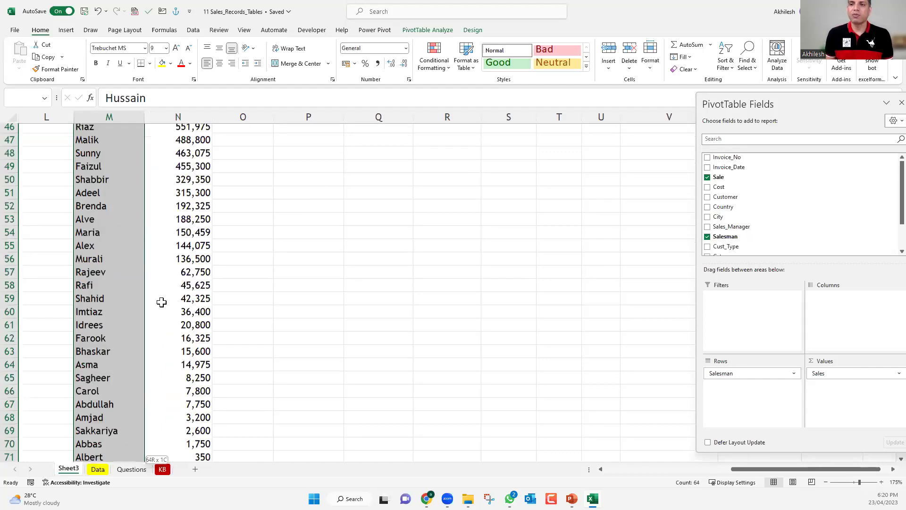
scroll(142, 330, down, 1)
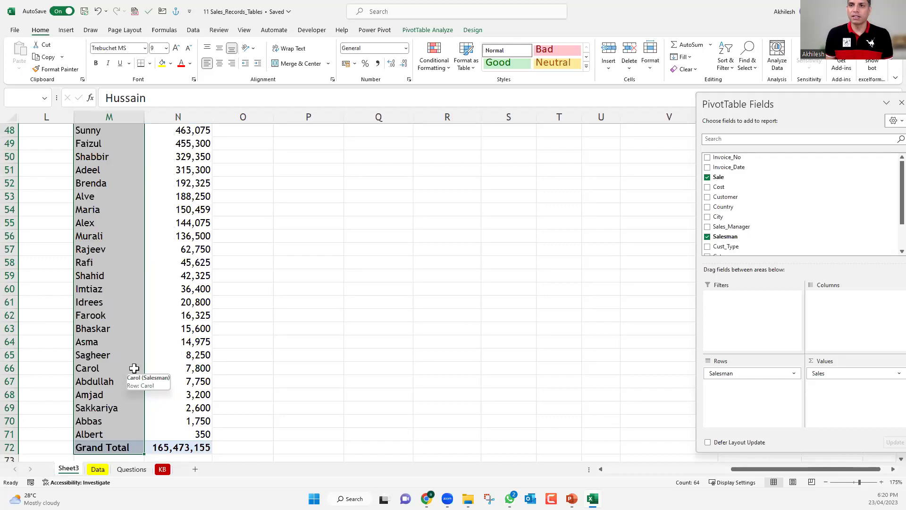
scroll(134, 368, up, 13)
scroll(133, 368, down, 14)
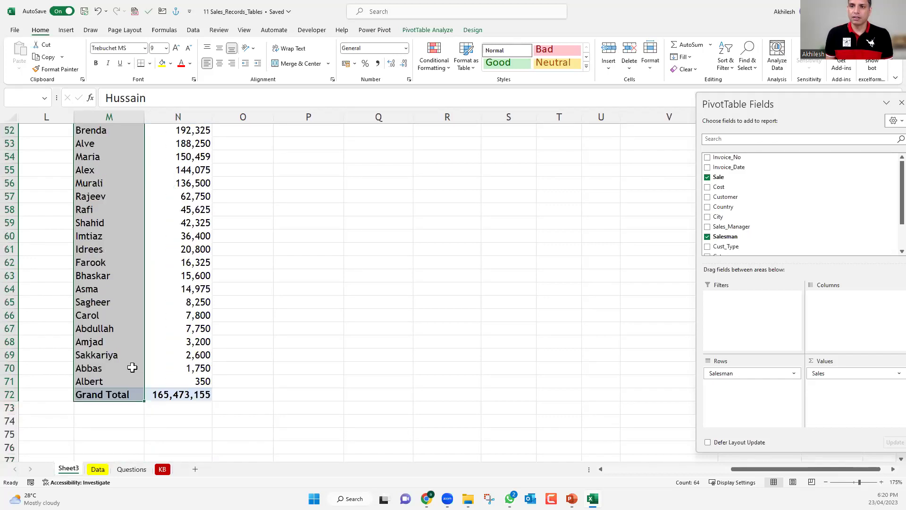
scroll(132, 367, down, 5)
scroll(118, 343, up, 4)
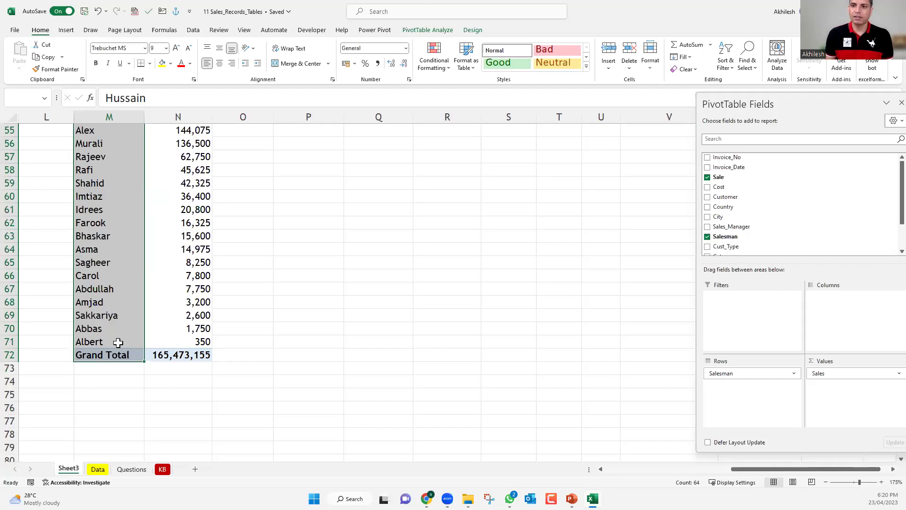
shift+click(118, 342)
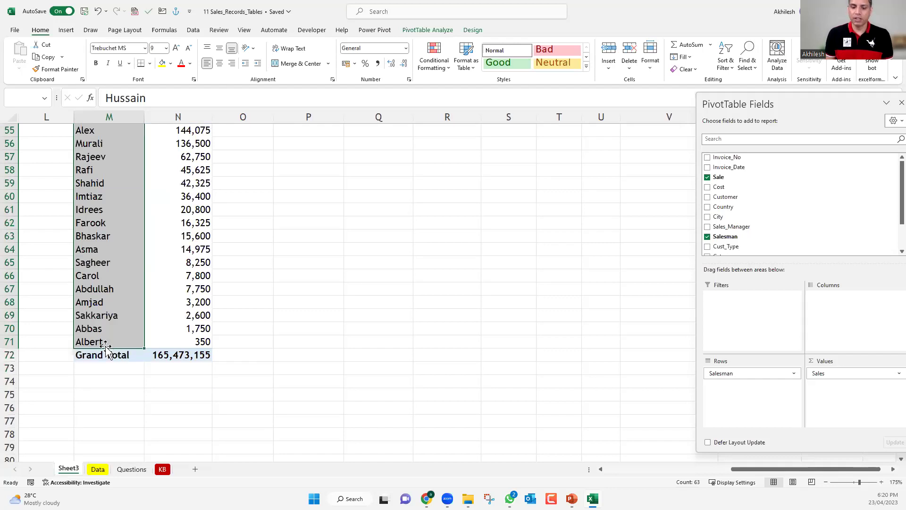
scroll(105, 347, up, 1)
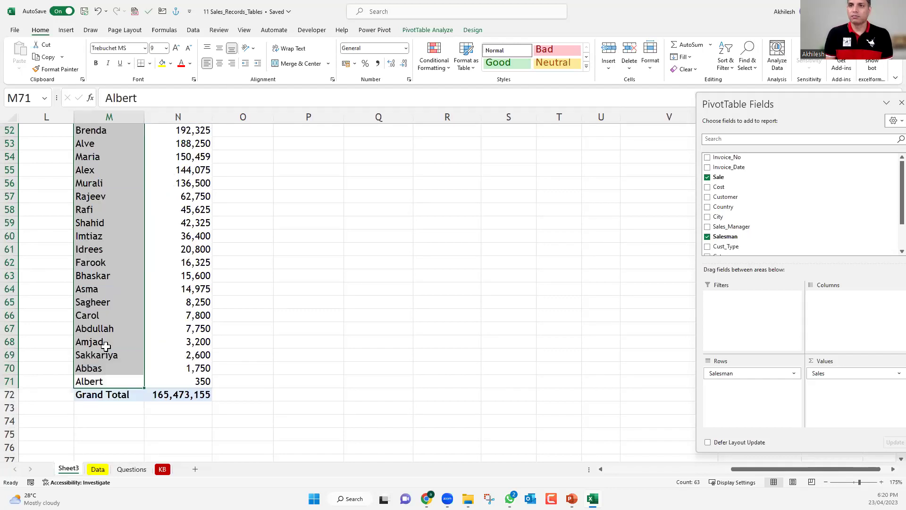
key(ctrl+period)
scroll(112, 327, up, 1)
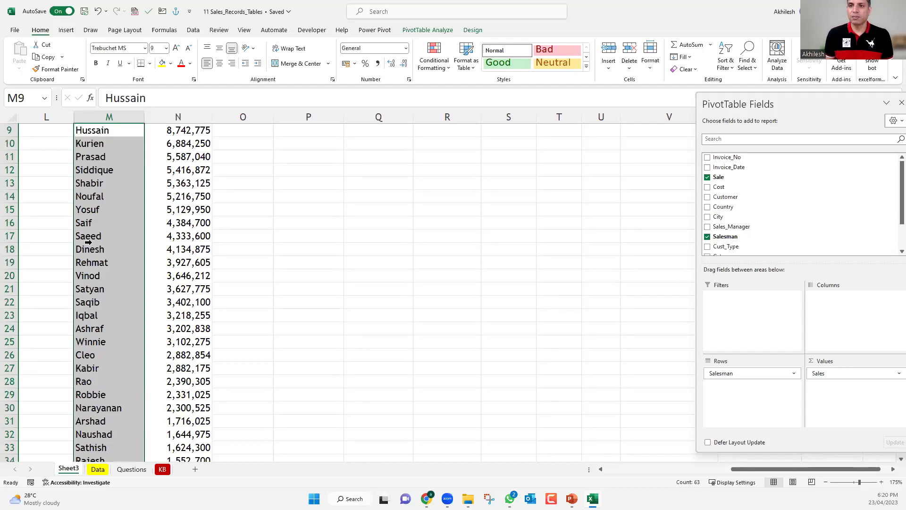
scroll(88, 242, up, 3)
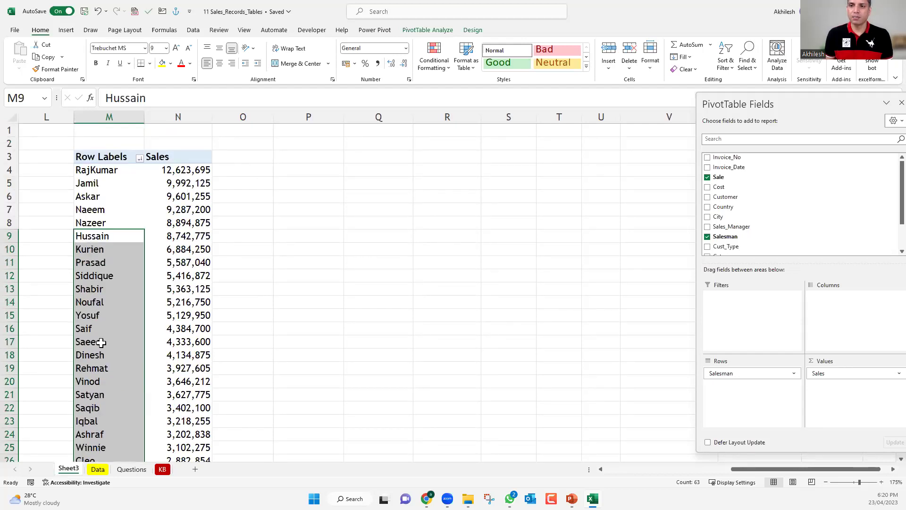
scroll(101, 354, down, 20)
scroll(105, 340, up, 7)
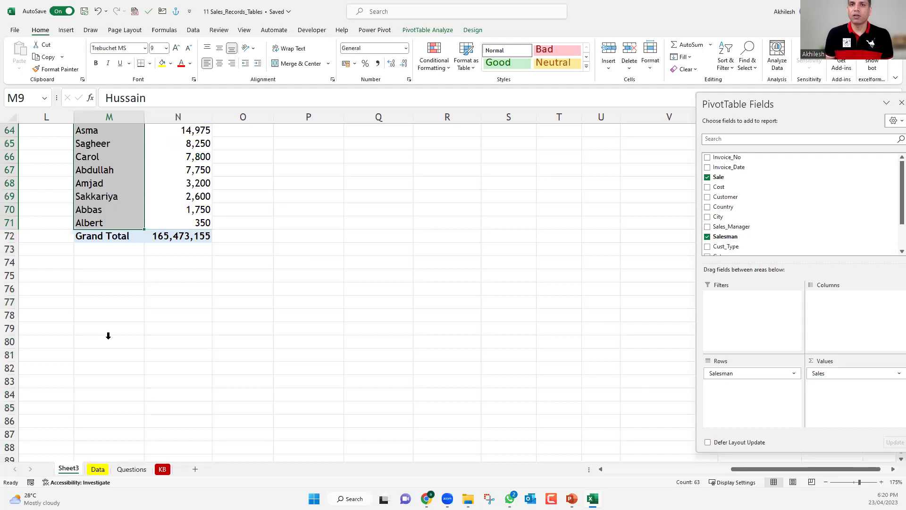
scroll(110, 336, up, 20)
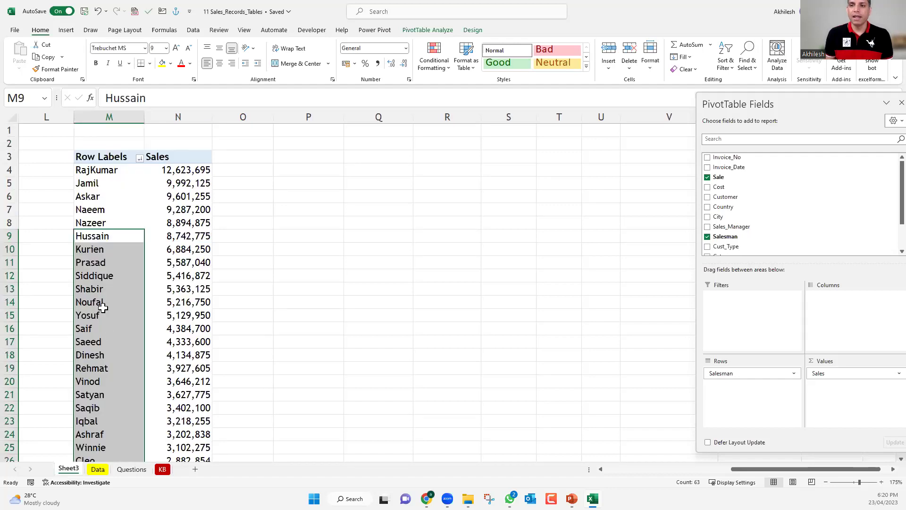
- Group the selected salesmen and rename Group1 to 'Others'
right_click(100, 306)
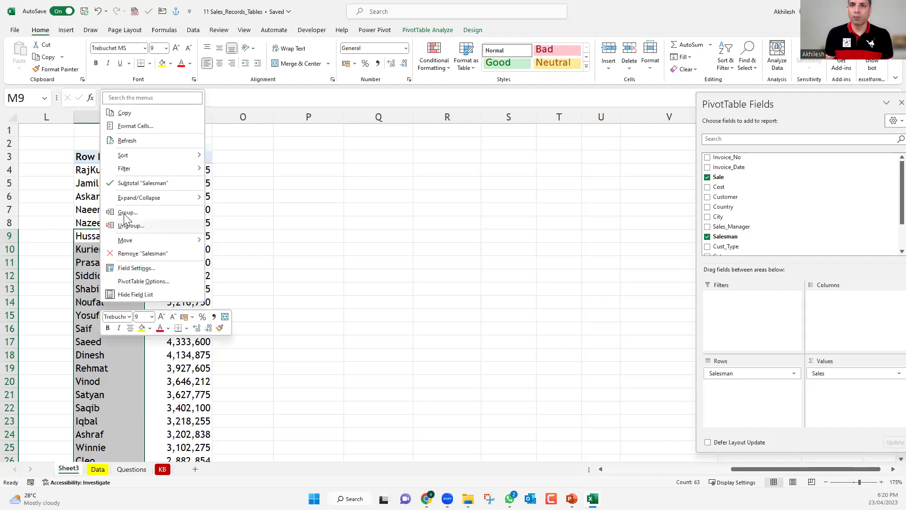
click(124, 213)
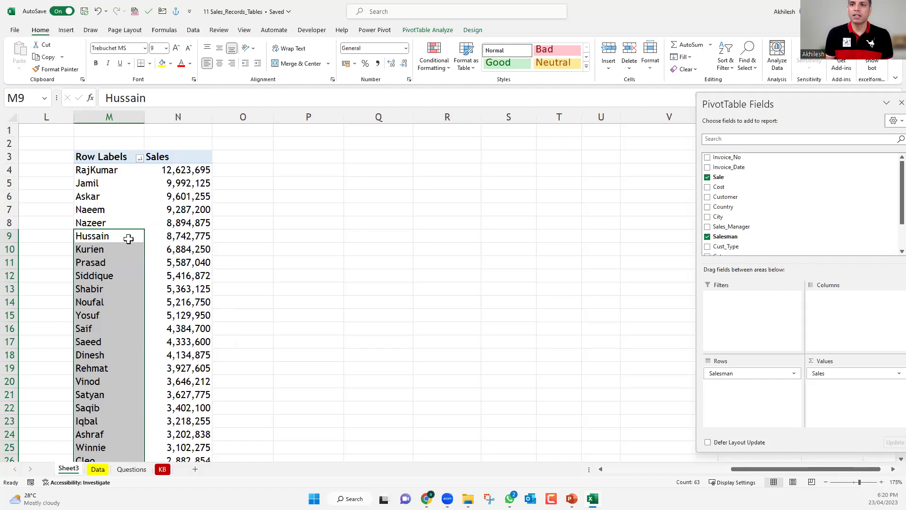
click(111, 172)
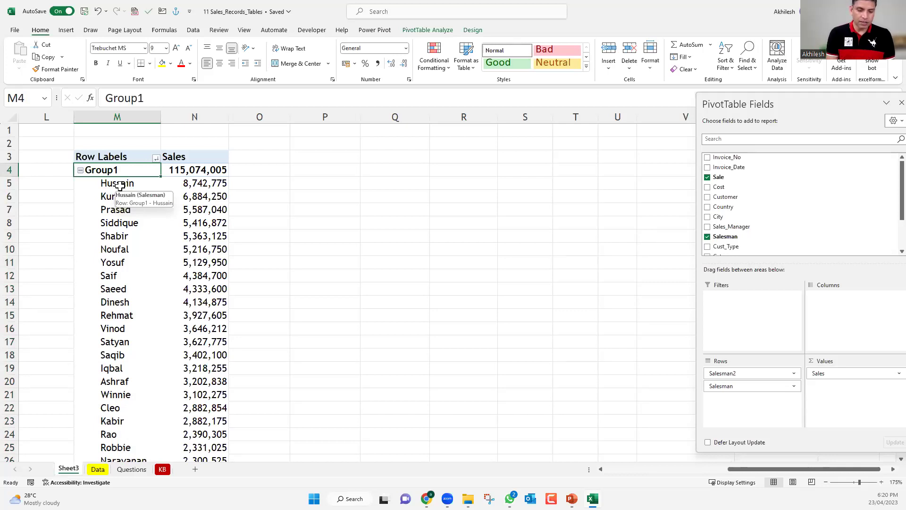
text(Others)
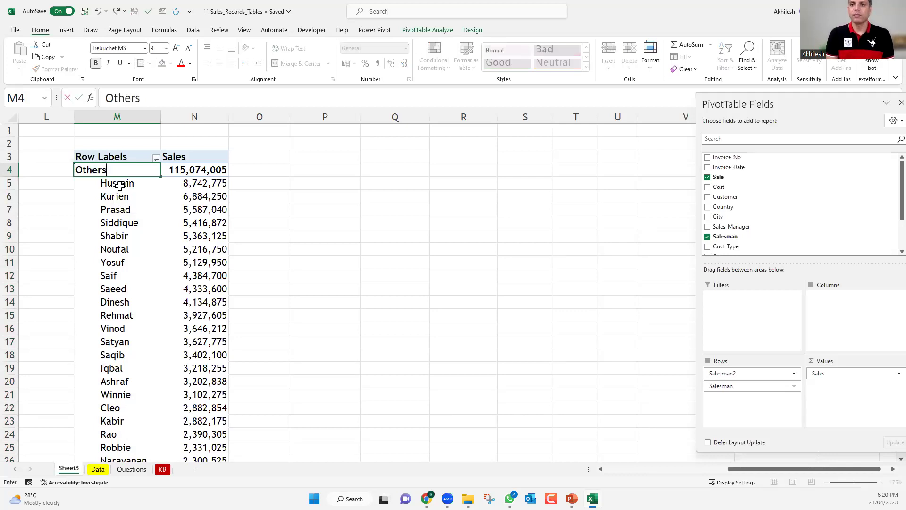
key(Return)
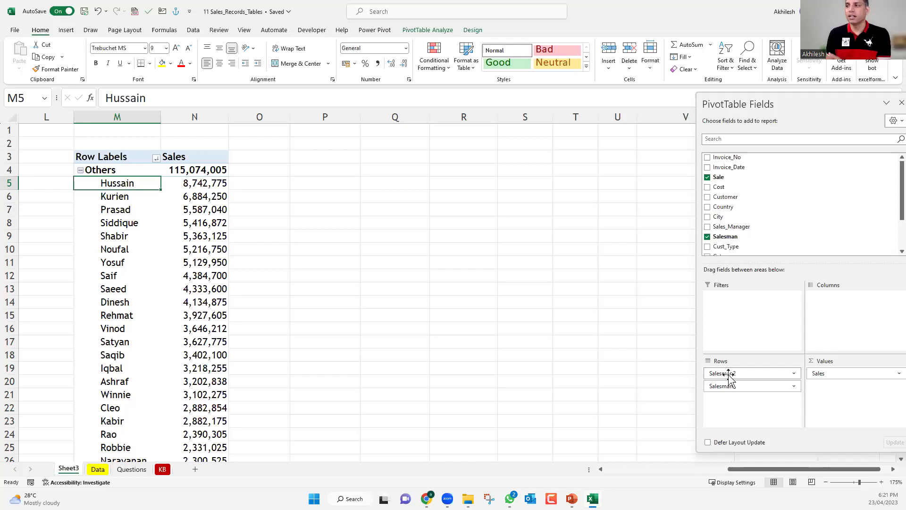
- Remove Salesman from the Rows area and select the named salesmen's sales figures
drag(732, 390, 618, 385)
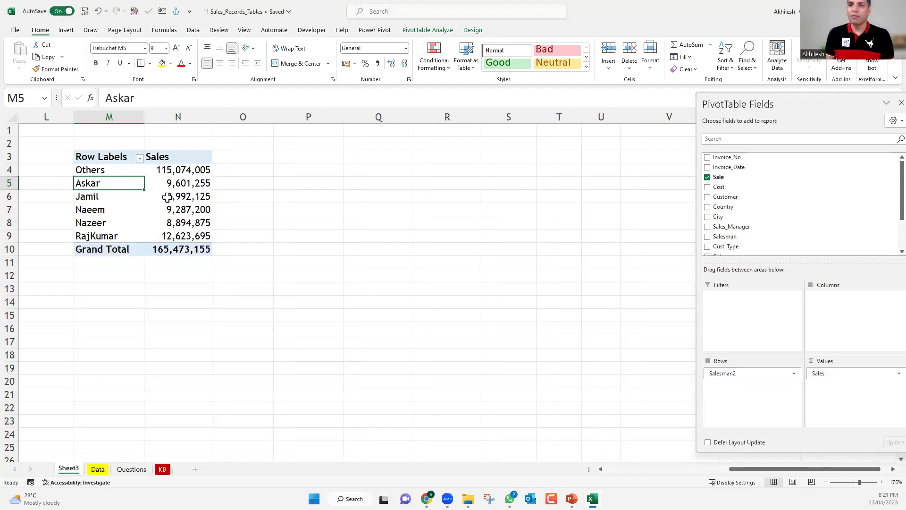
key(Right)
key(shift+Down)
key(shift+Down)
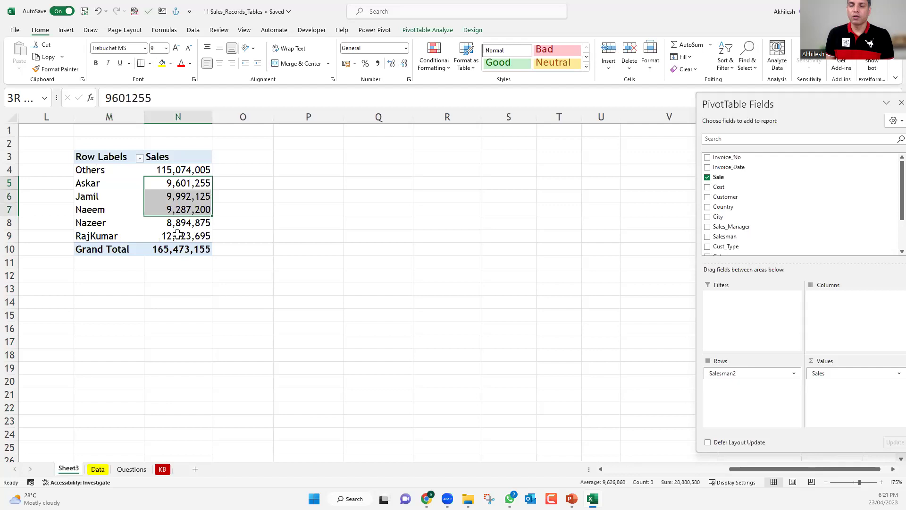
key(shift+Down)
key(shift+Down)
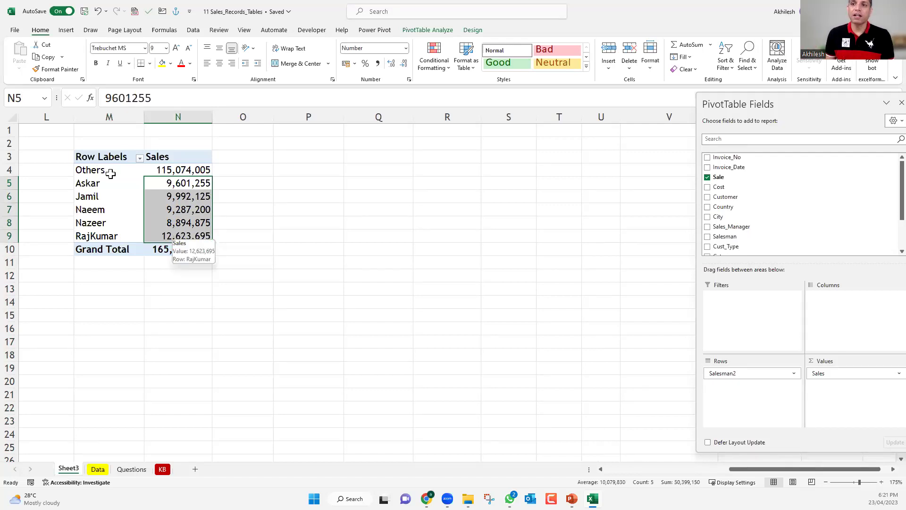
key(Up)
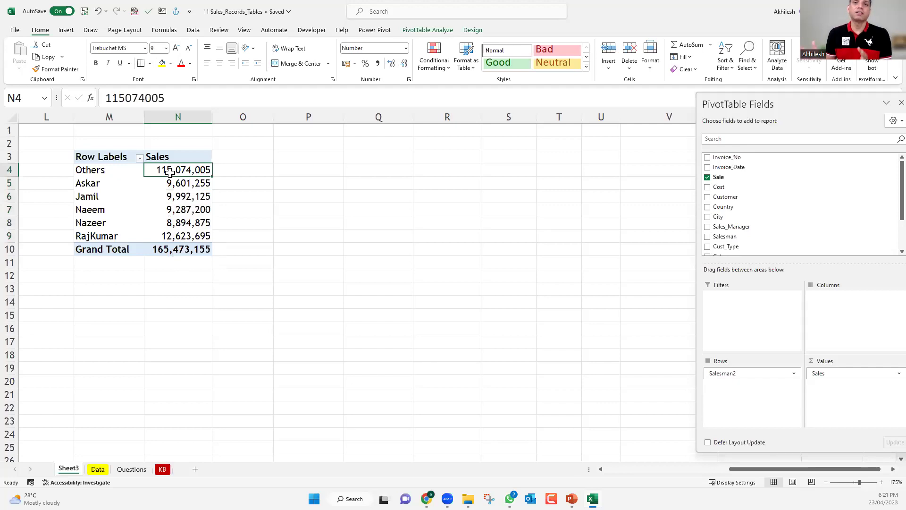
mouse_move(170, 172)
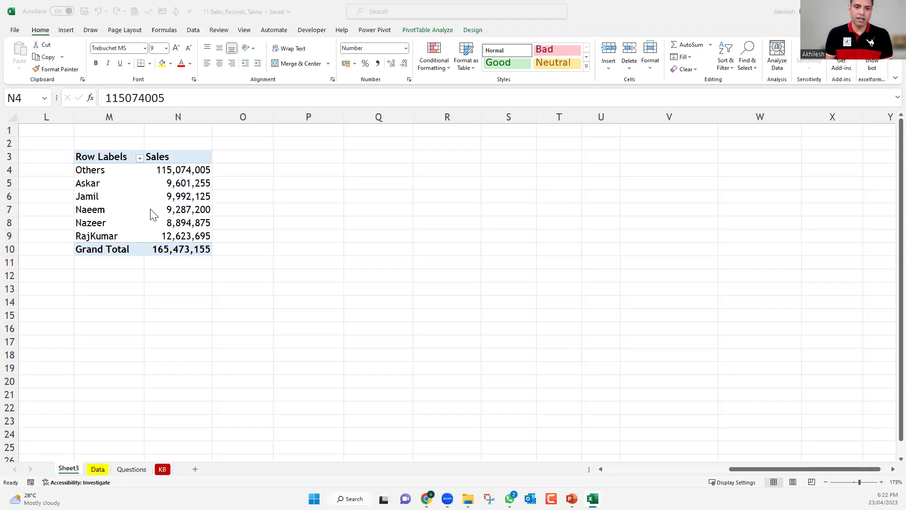
- Re-add the Salesman field, then undo the 'Others' rename and the grouping
click(120, 205)
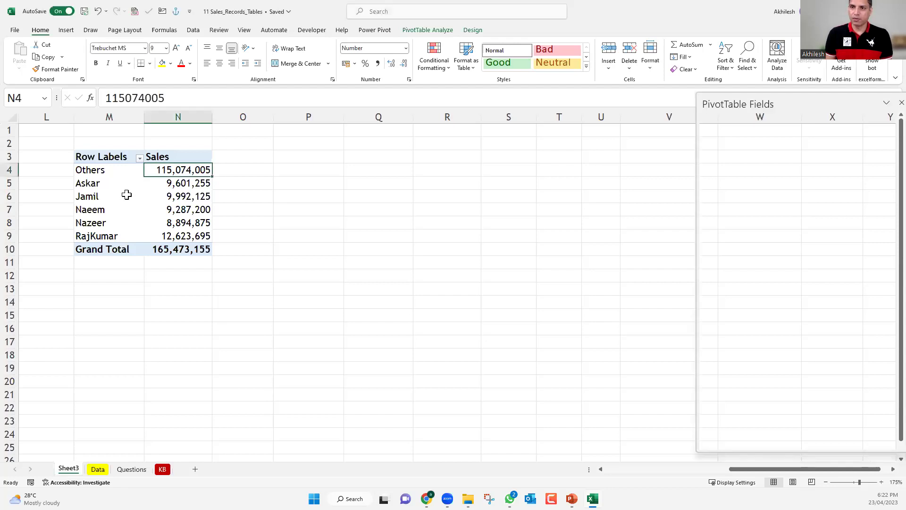
click(707, 236)
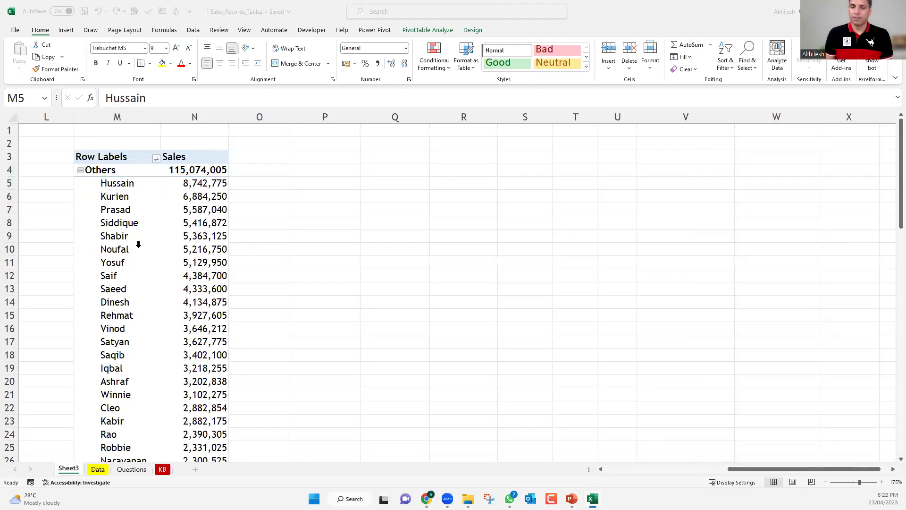
key(ctrl+z)
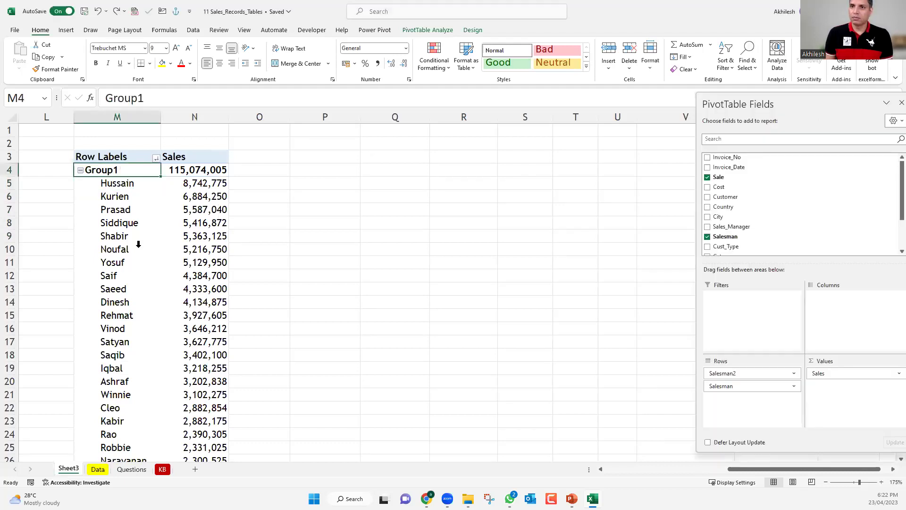
key(ctrl+z)
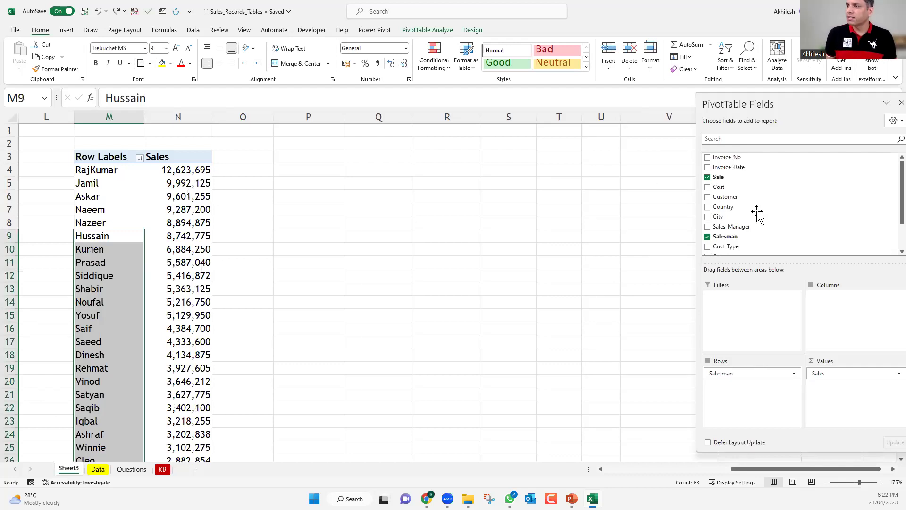
scroll(755, 210, down, 2)
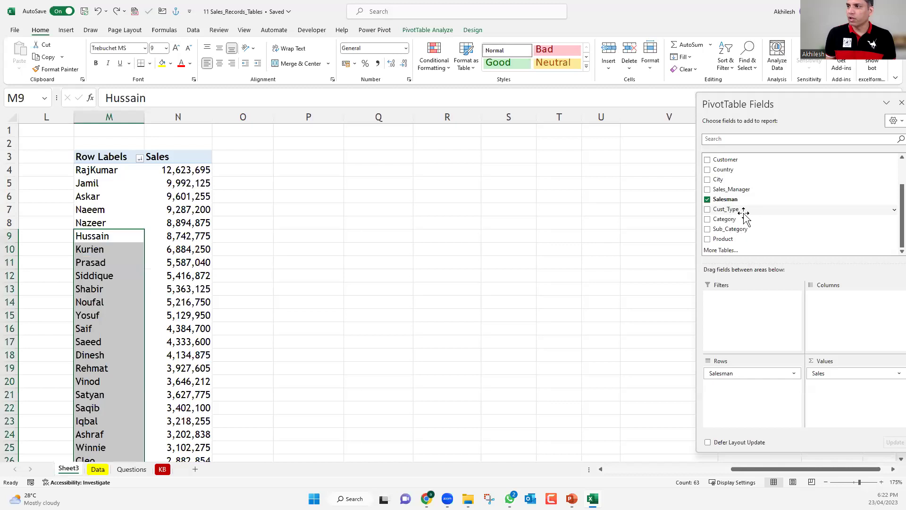
scroll(739, 213, up, 2)
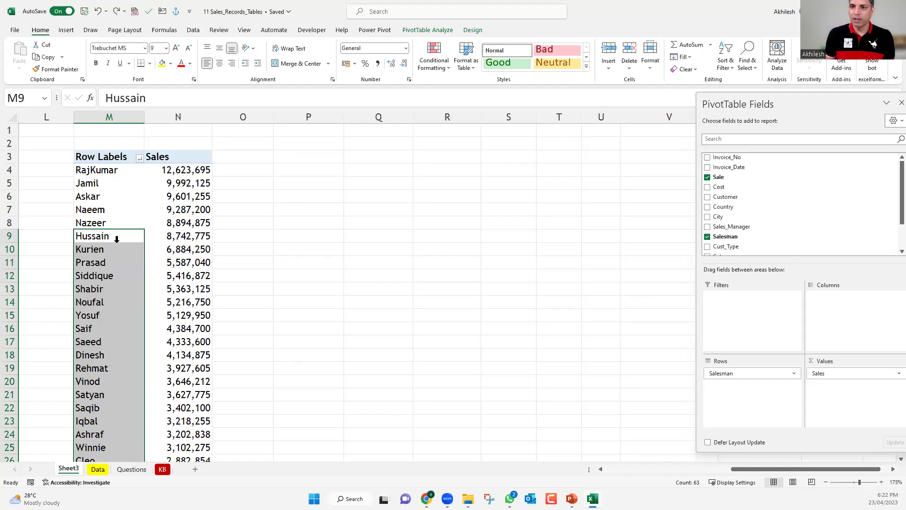
scroll(127, 276, down, 10)
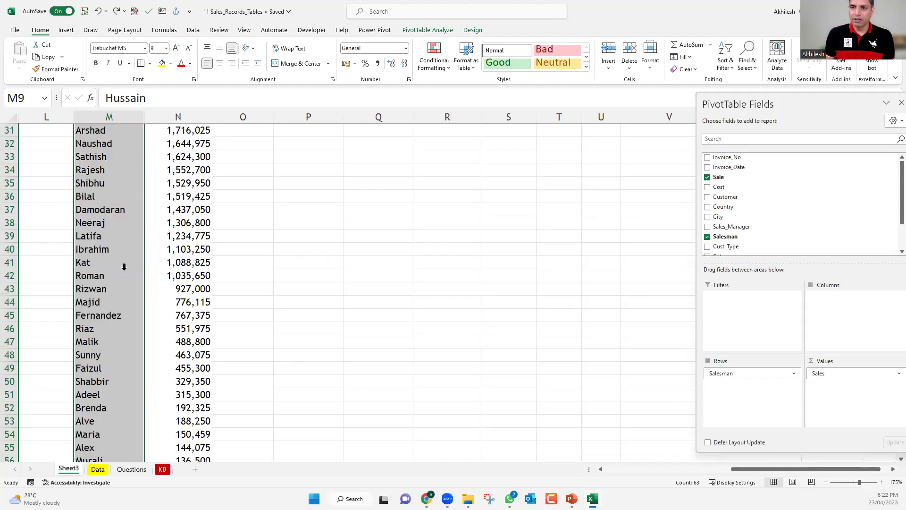
scroll(113, 277, up, 10)
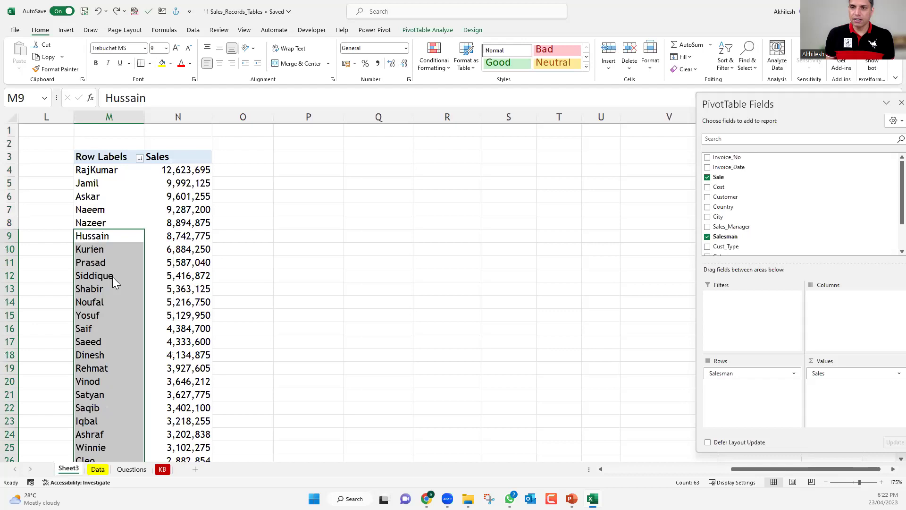
- Group the lower-ranked salesmen and name the group 'Outside top 10'
right_click(112, 277)
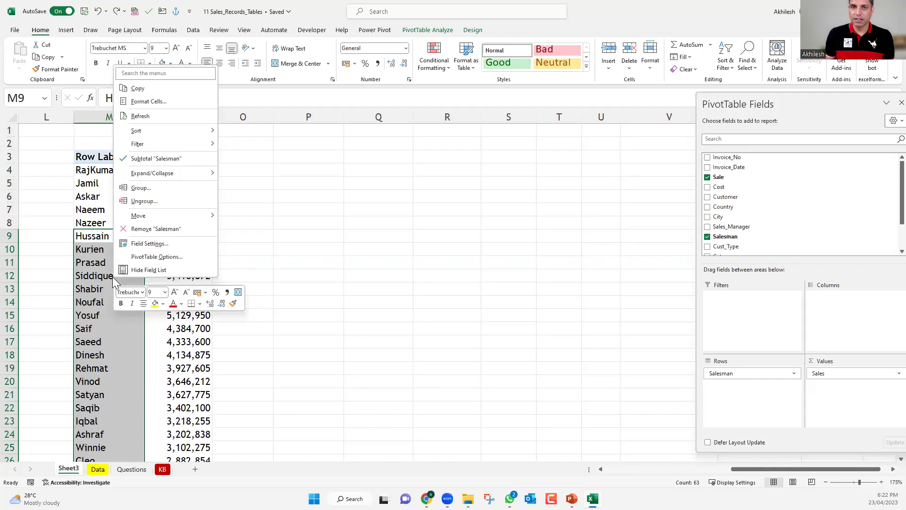
click(142, 187)
click(144, 187)
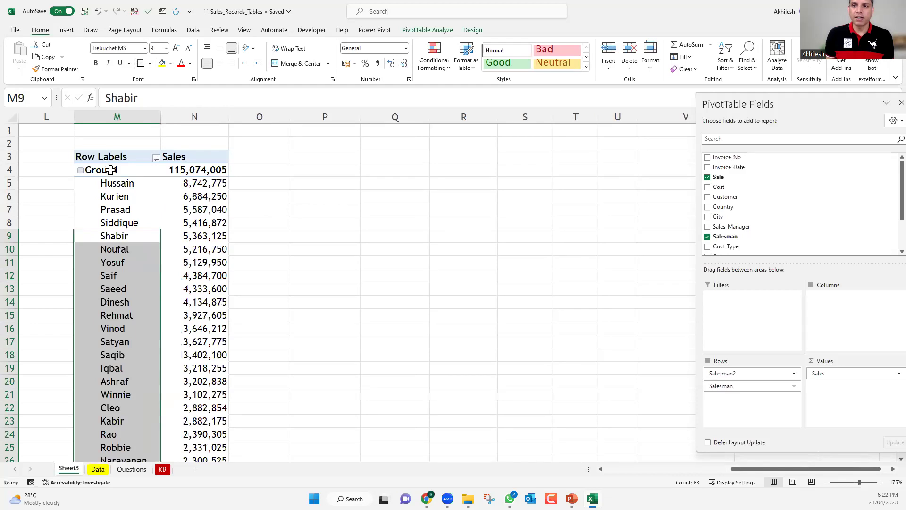
click(110, 170)
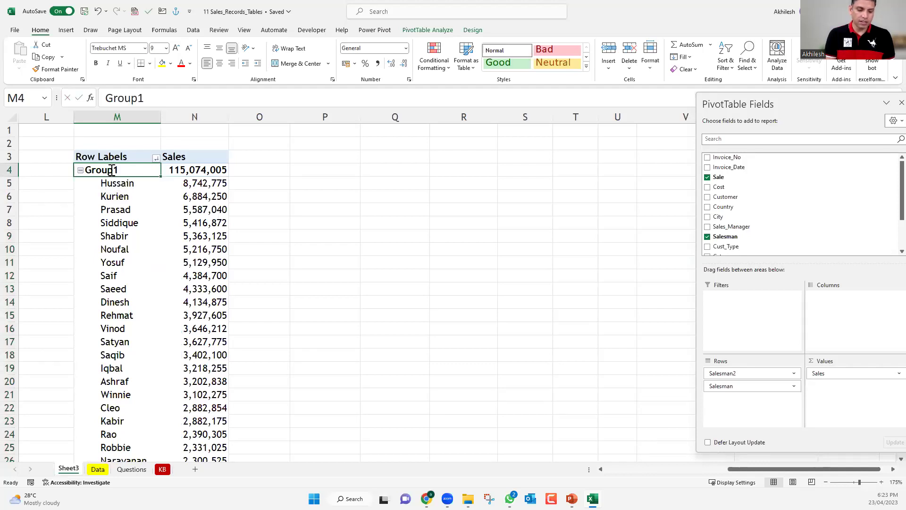
text(Outside to p)
key(BackSpace)
key(BackSpace)
text(p 10)
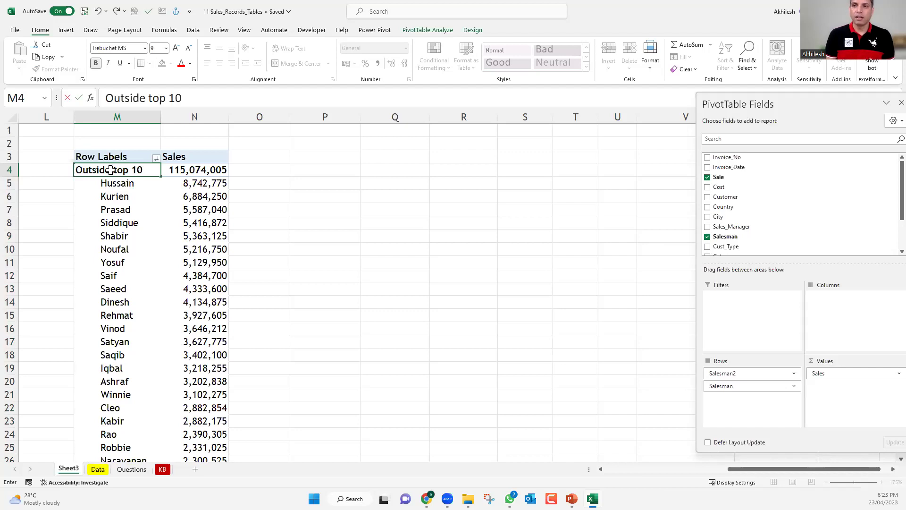
key(Return)
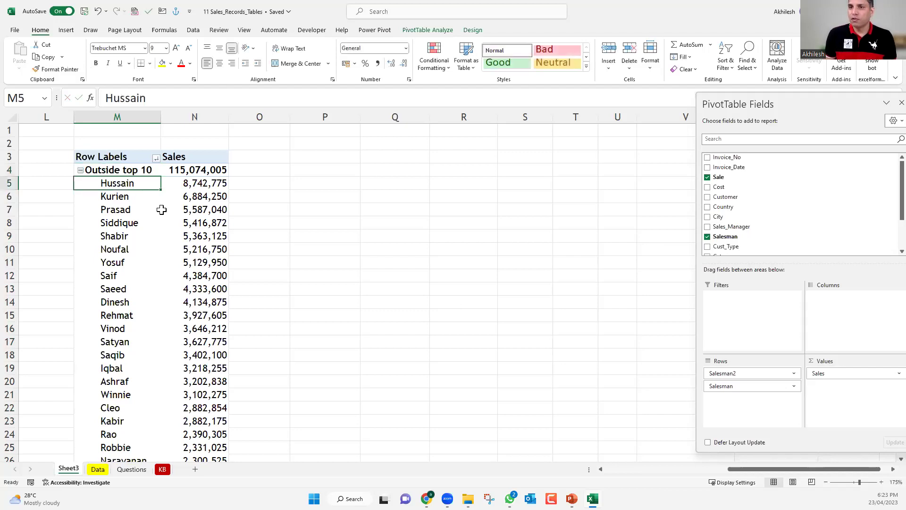
- Remove Salesman from Rows and rename the group label to 'Outside top 5'
drag(731, 386, 509, 335)
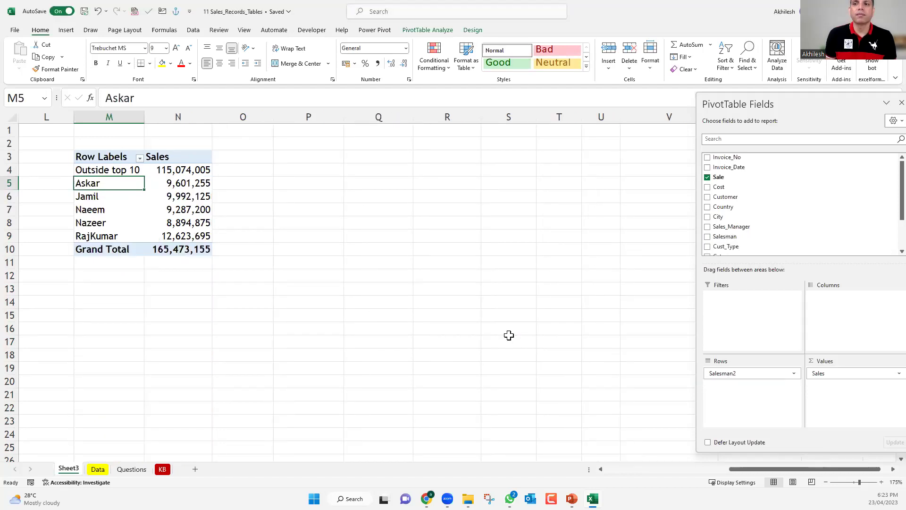
click(124, 173)
drag(181, 99, 166, 97)
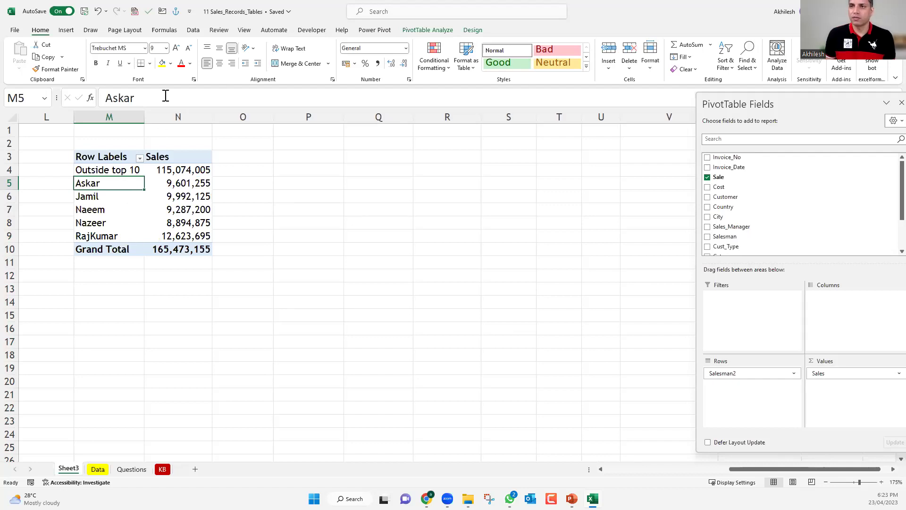
key(BackSpace)
text(5)
key(Return)
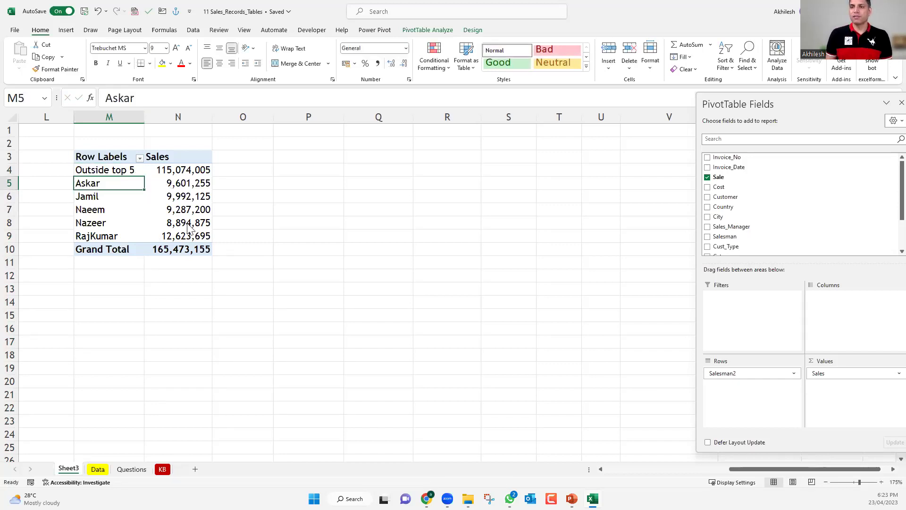
- Sort the pivot by Sales, largest to smallest
right_click(171, 184)
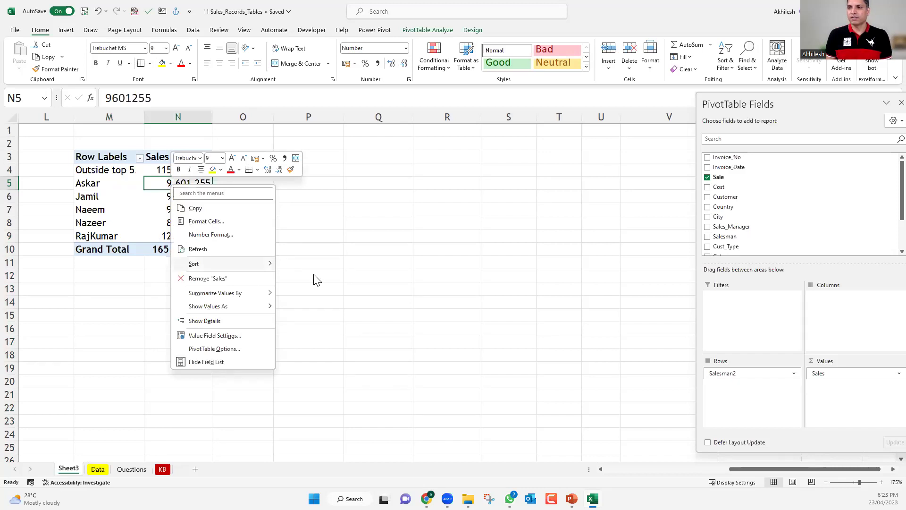
click(229, 248)
click(108, 300)
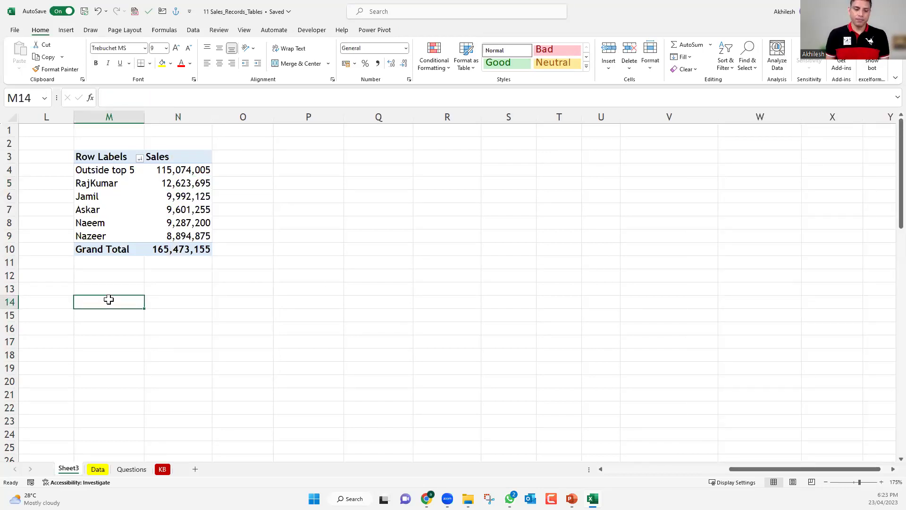
click(131, 469)
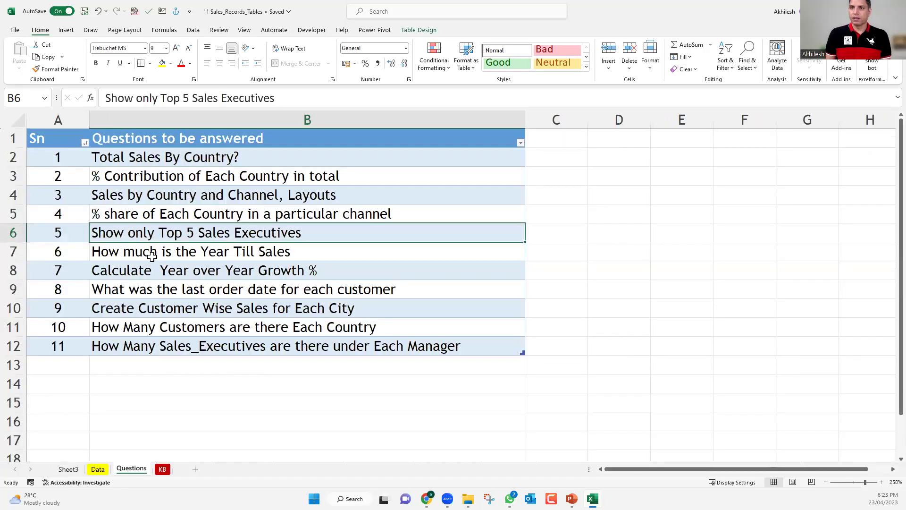
key(Down)
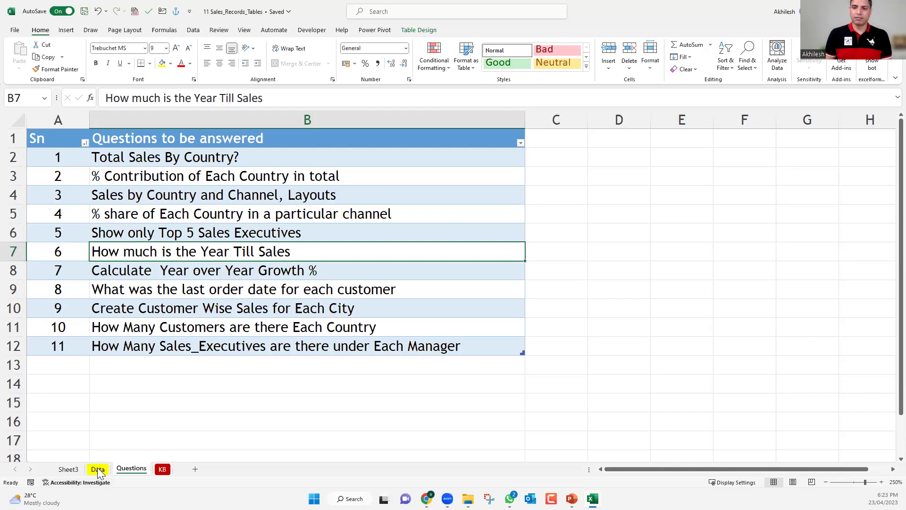
click(69, 469)
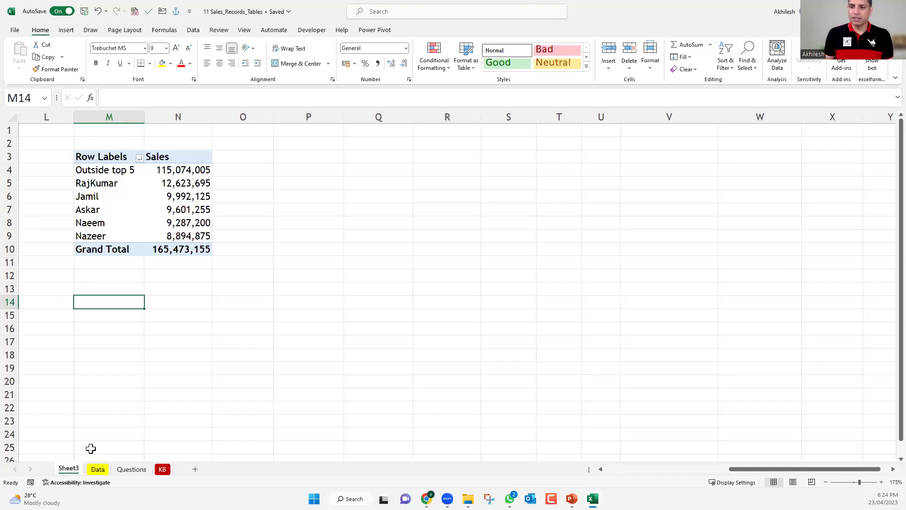
- Copy the country Sales and % Share pivot (A3:C10) on Sheet3 and add a new sheet, Sheet4
click(96, 469)
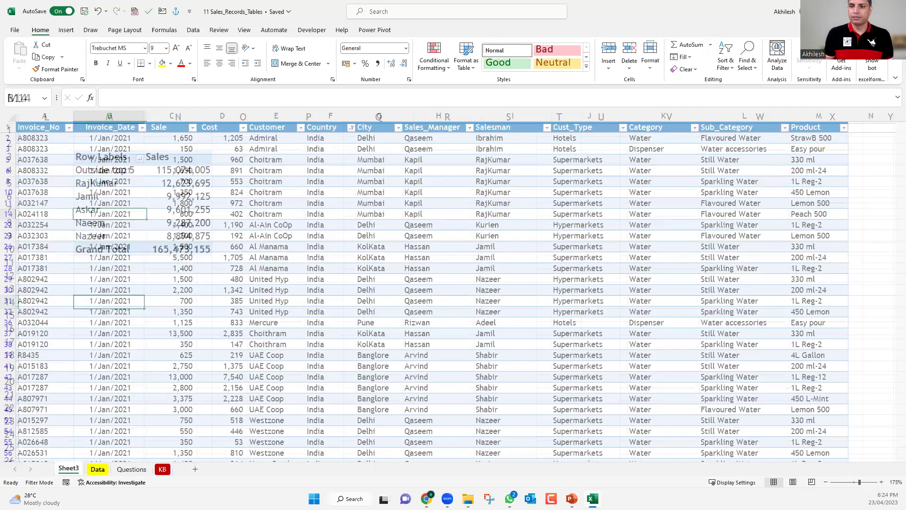
key(ctrl+Page_Up)
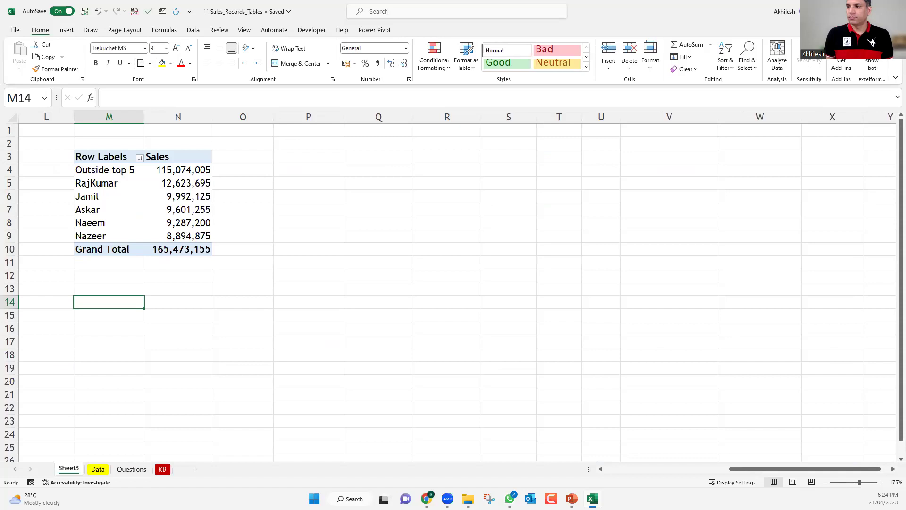
scroll(163, 243, left, 5)
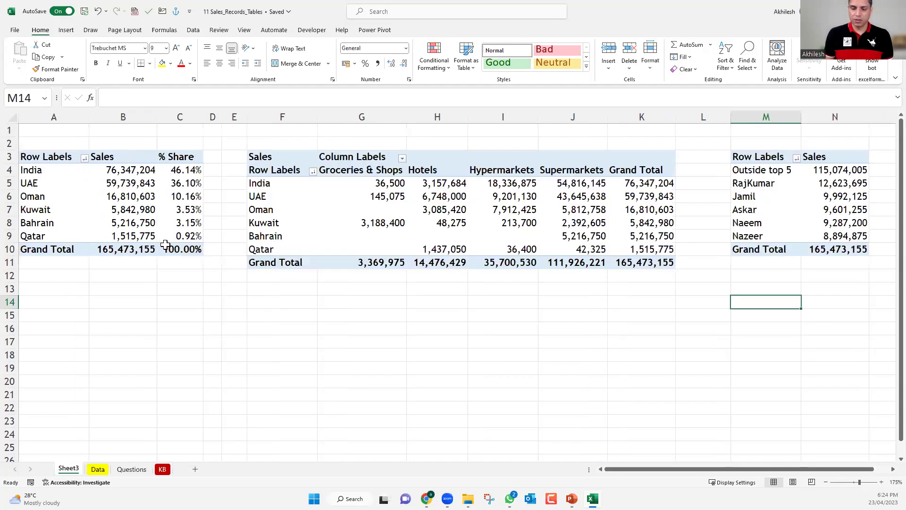
drag(47, 156, 163, 242)
key(ctrl+c)
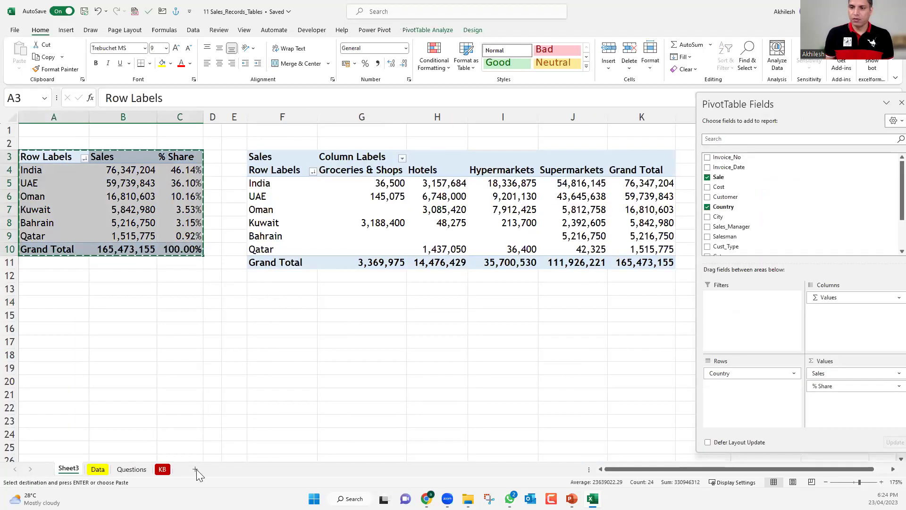
click(195, 469)
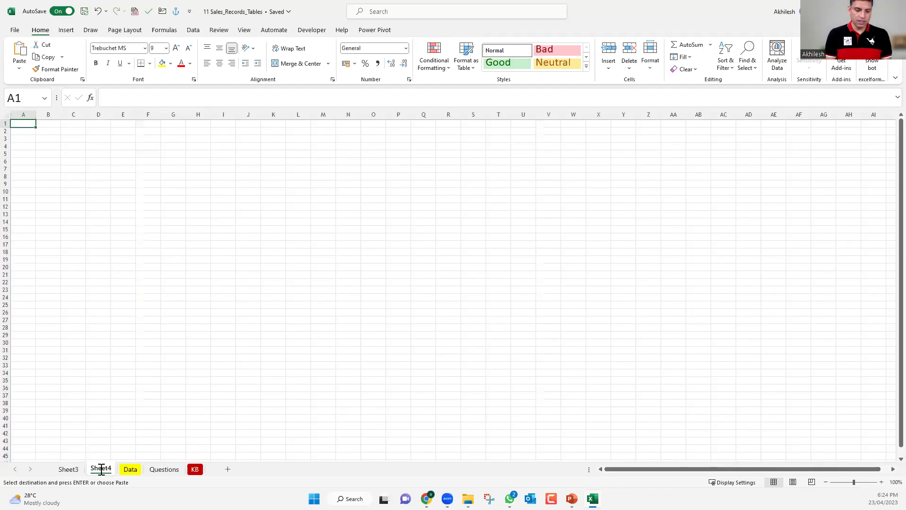
double_click(100, 468)
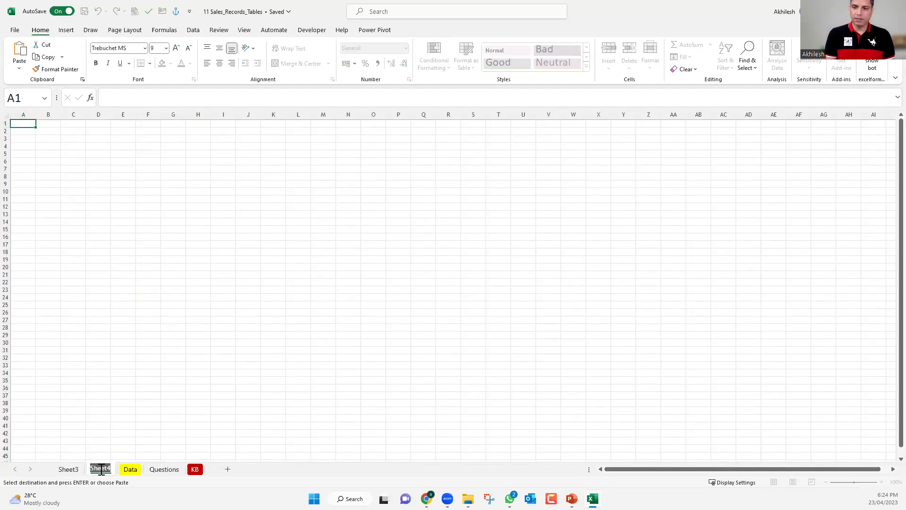
- Rename the new sheet to Trends and paste the copied pivot at B4
text(Trends)
key(Return)
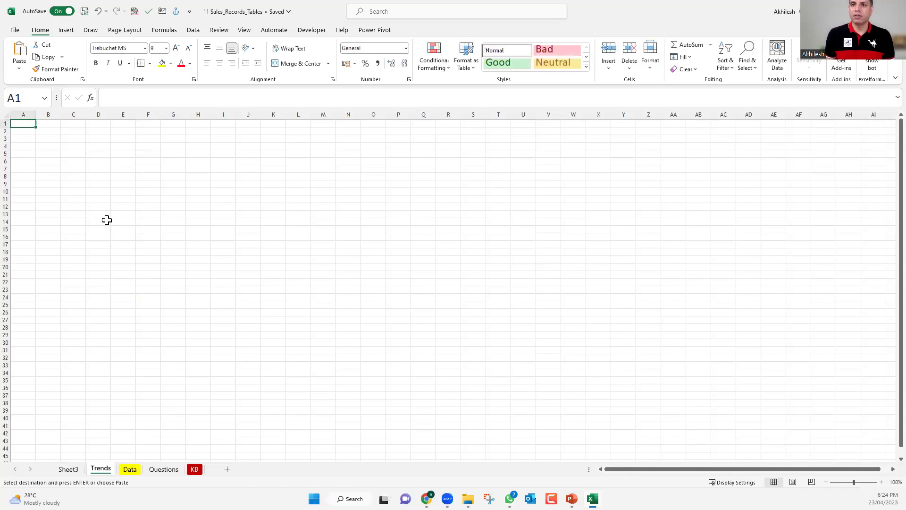
scroll(89, 193, up, 1)
scroll(73, 172, up, 4)
click(73, 171)
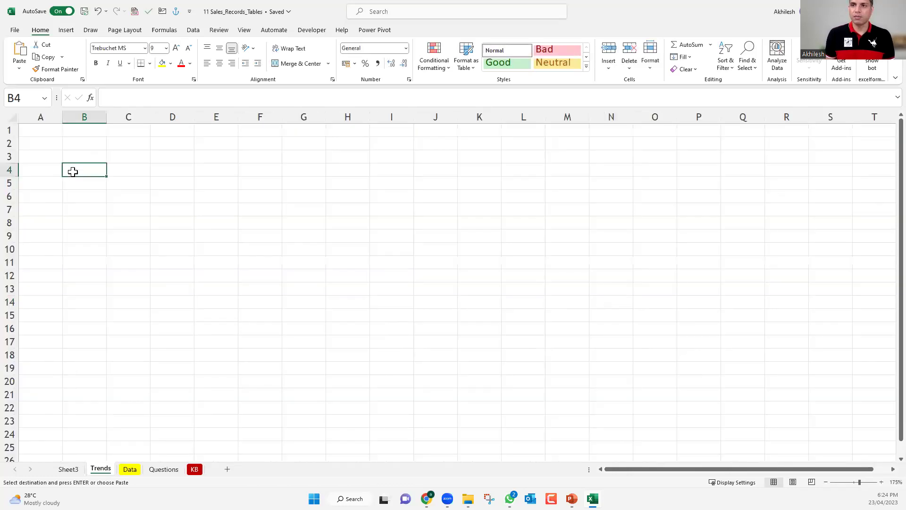
key(ctrl+v)
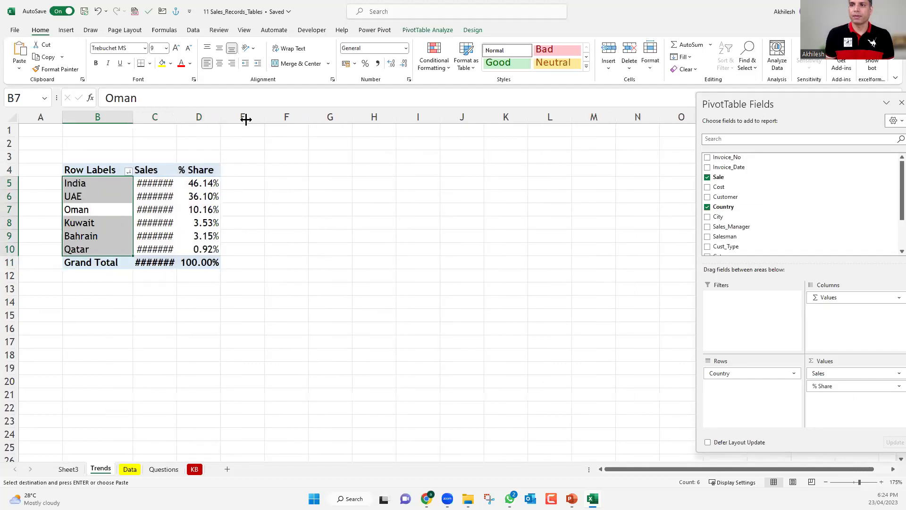
- Remove % Share from the pivot values, leaving Sales by Country, and save the workbook
drag(831, 386, 541, 329)
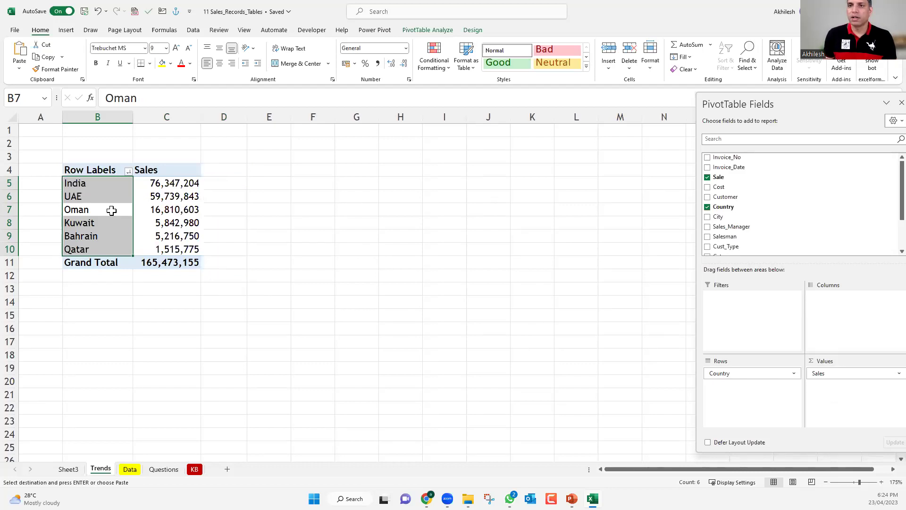
click(149, 214)
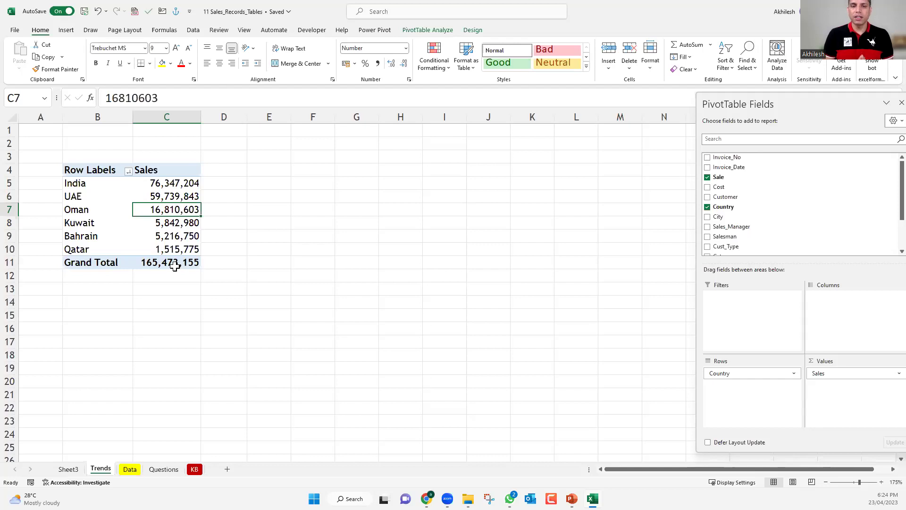
key(ctrl+s)
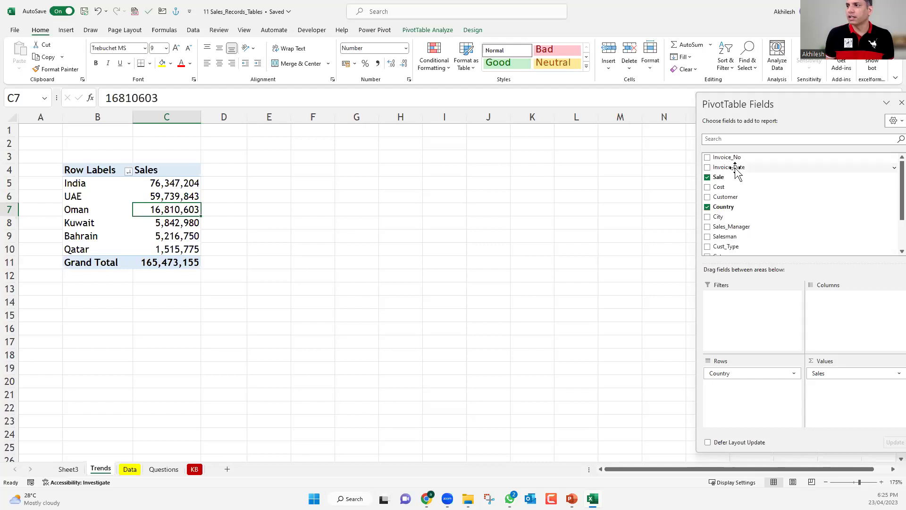
- Replace Country with Invoice_Date in the pivot rows, then expand and collapse the 2021, Qtr1 and Jan levels
drag(737, 374, 836, 222)
drag(734, 168, 758, 386)
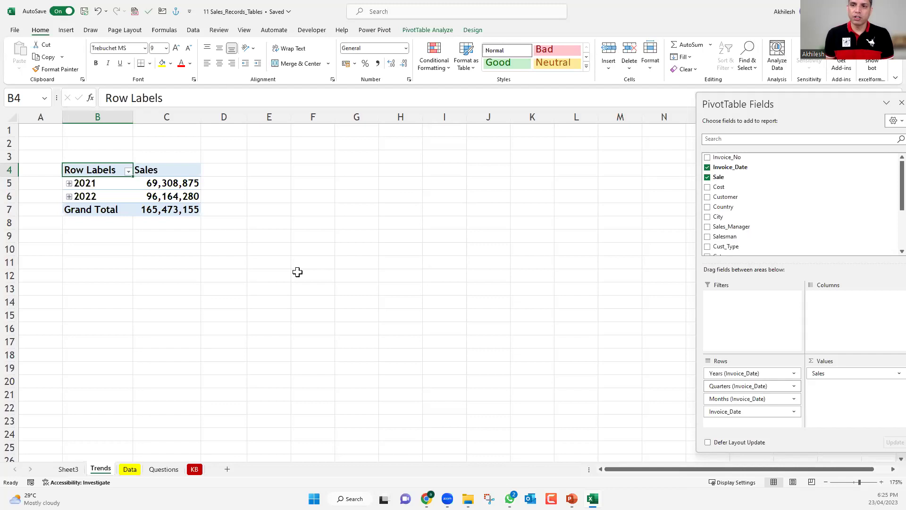
click(69, 183)
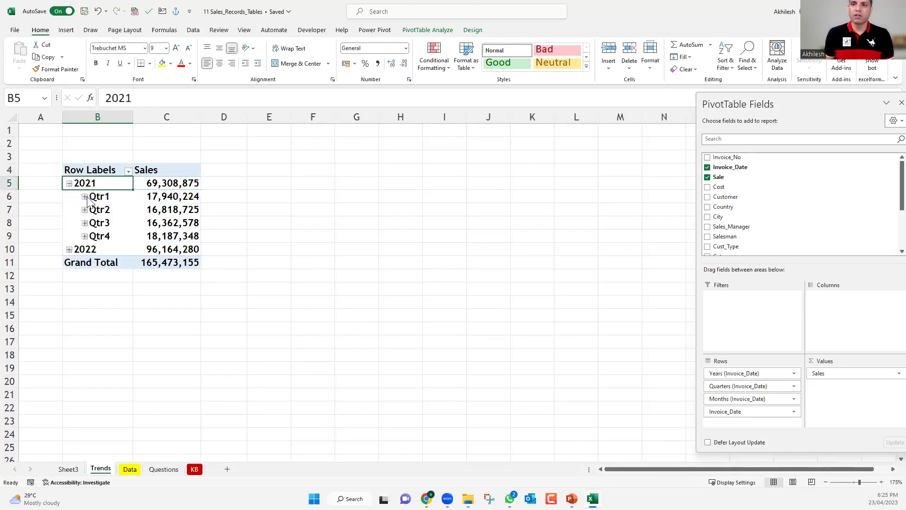
click(84, 196)
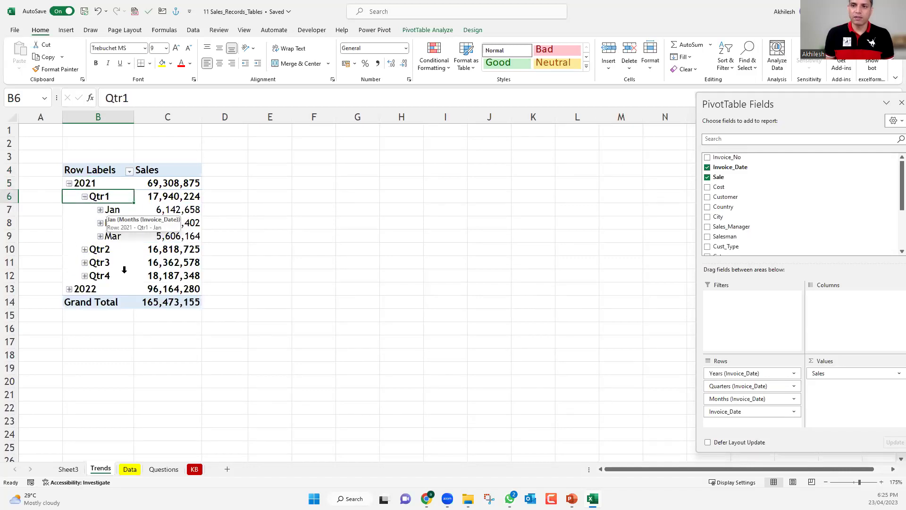
click(100, 210)
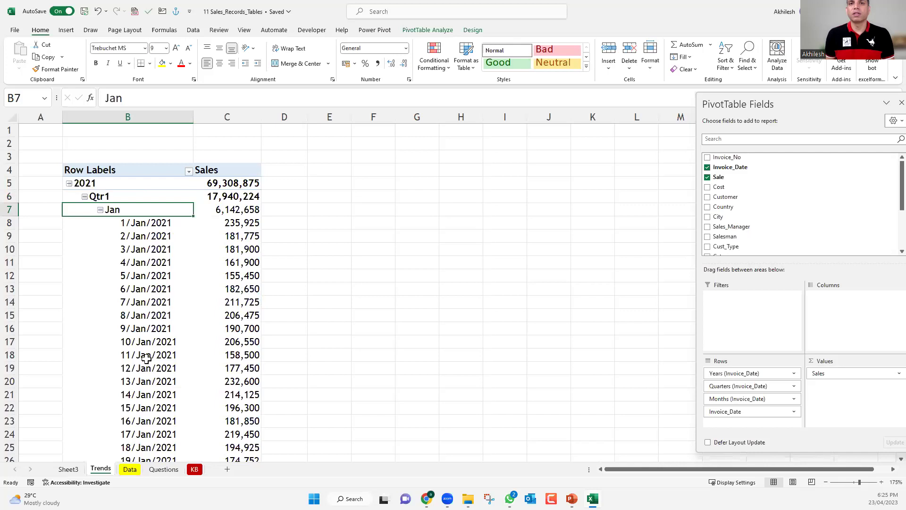
double_click(88, 203)
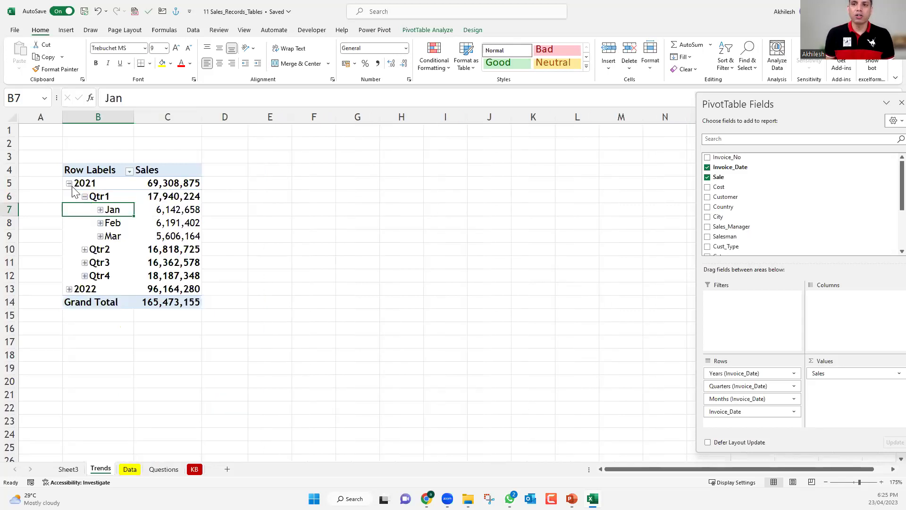
click(68, 183)
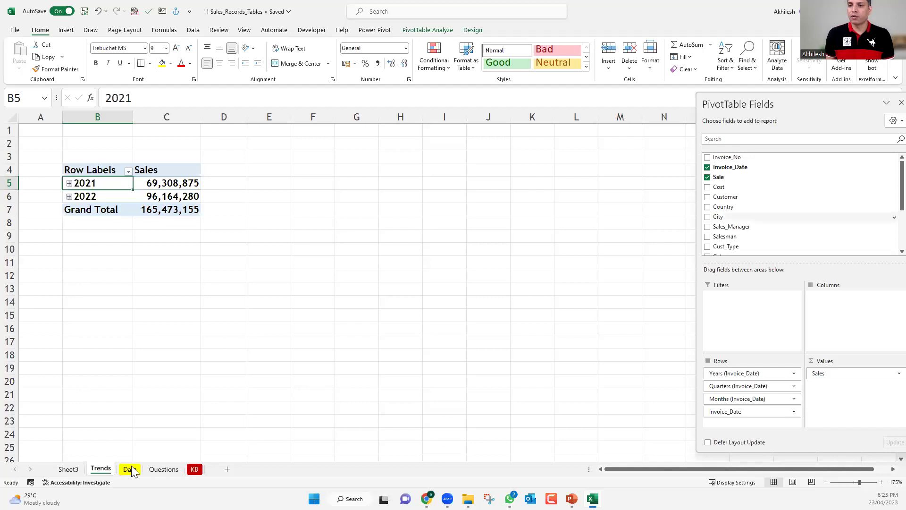
key(ctrl+Page_Down)
drag(109, 150, 96, 474)
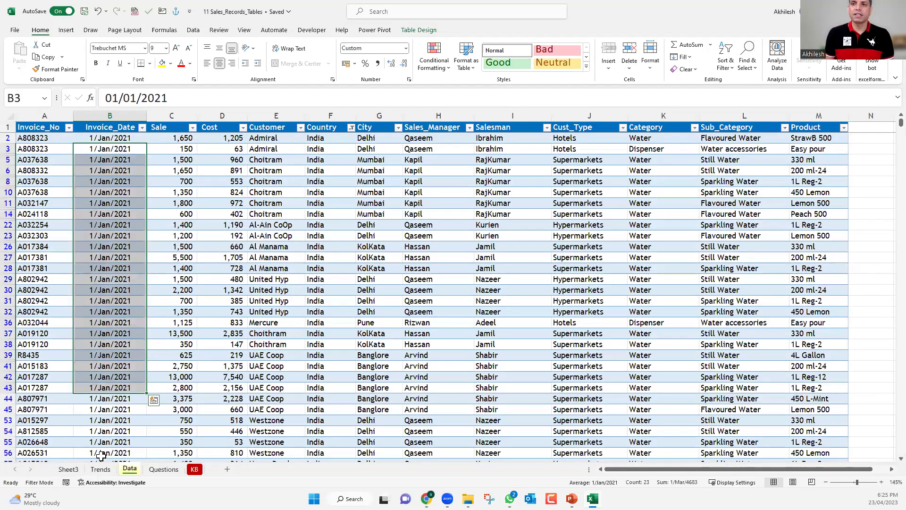
click(100, 469)
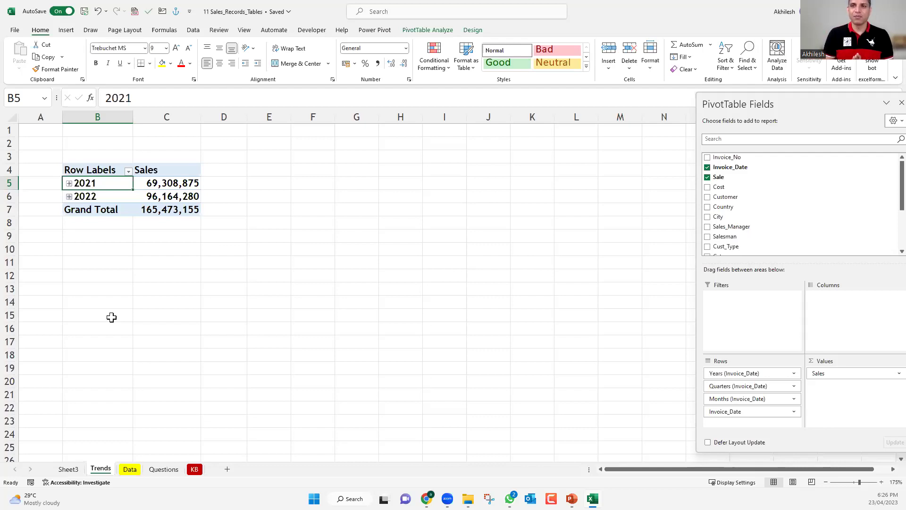
- Ungroup the pivot's Invoice_Date field so it lists daily sales from 1/Jan/2021
right_click(96, 189)
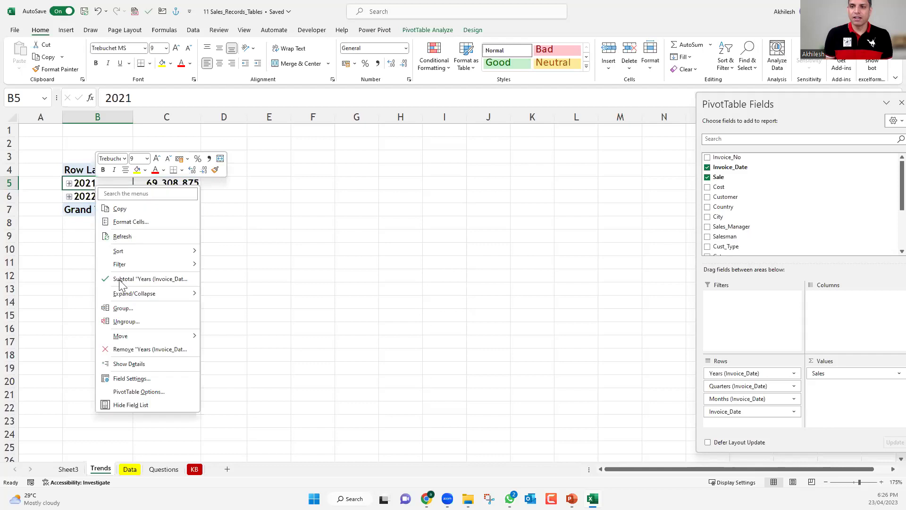
click(122, 321)
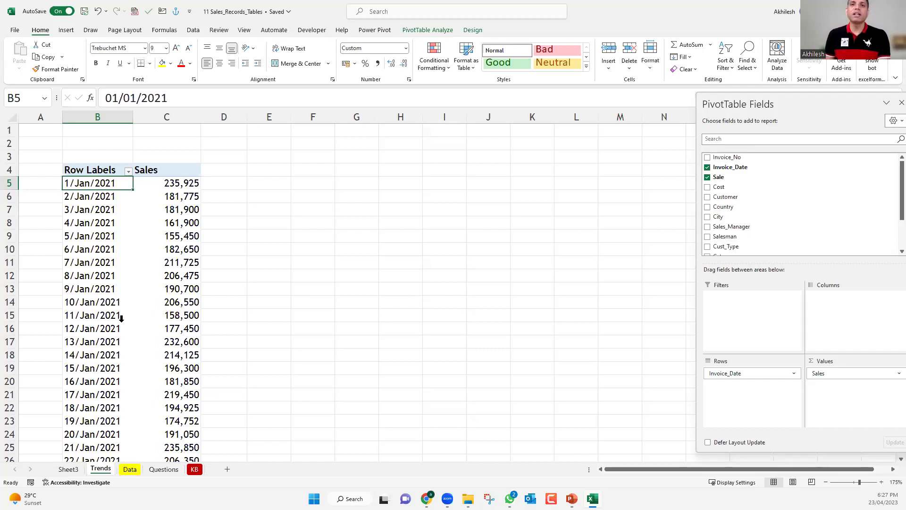
click(95, 237)
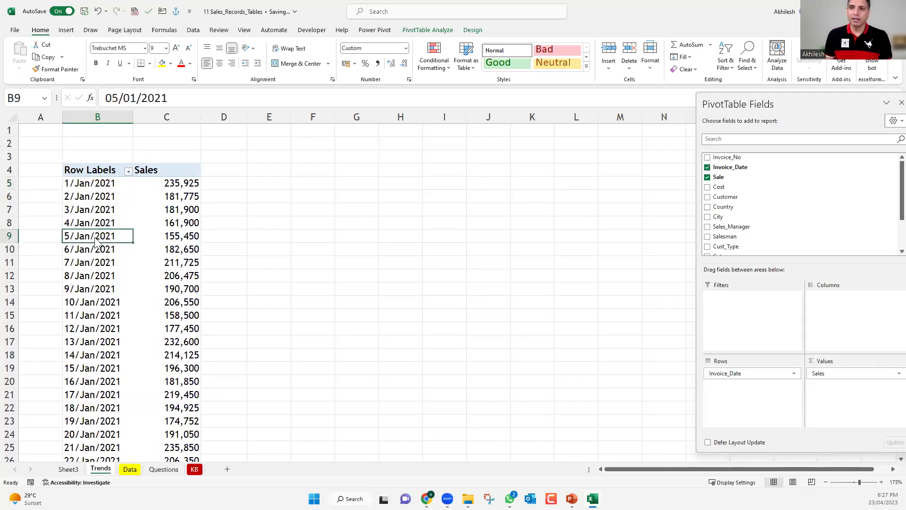
right_click(95, 240)
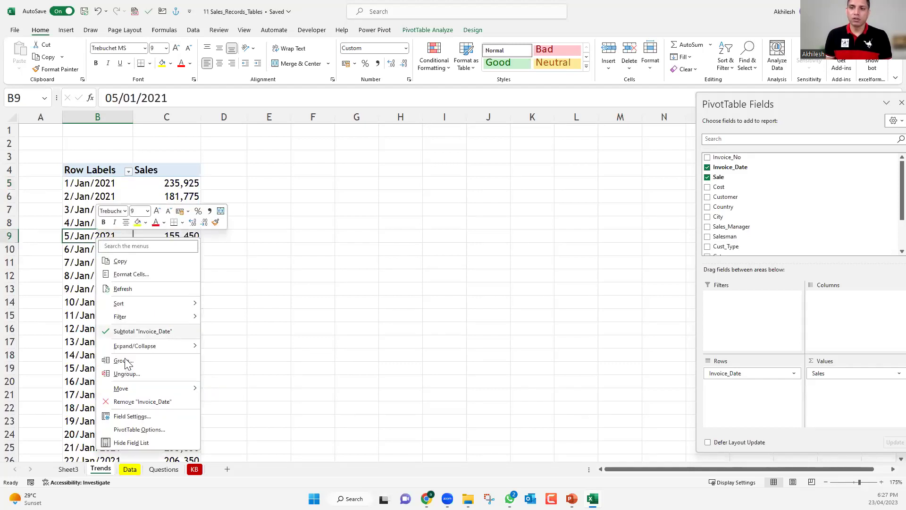
key(Escape)
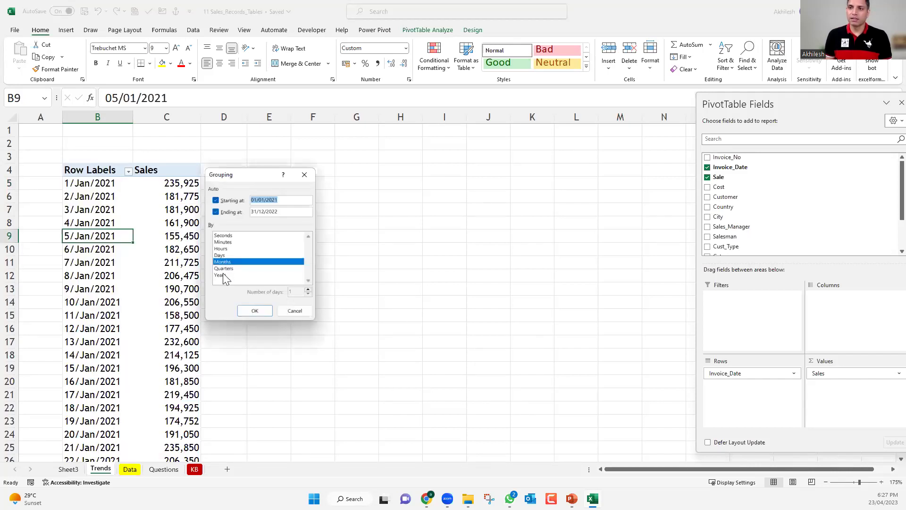
- Group the invoice dates by both Months and Years in the Grouping dialog
click(219, 275)
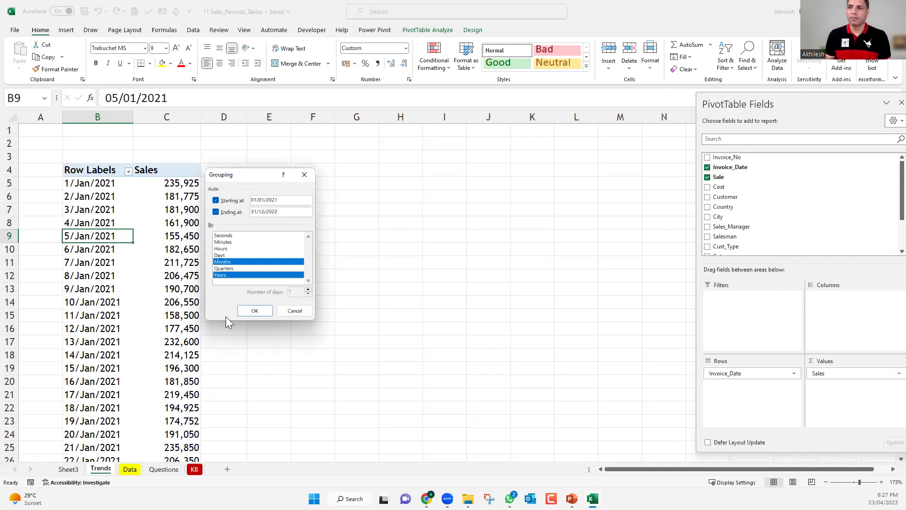
click(257, 310)
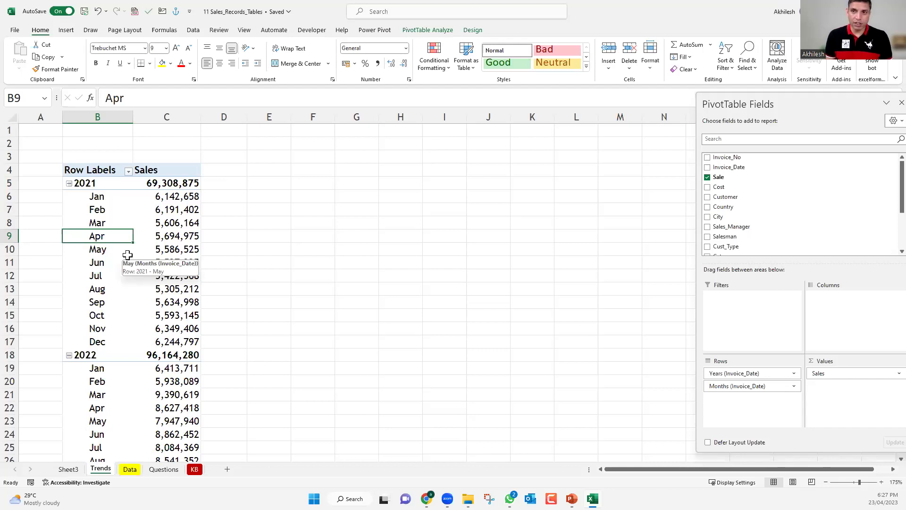
- Rearrange the Rows fields so only Years and Months of Invoice_Date remain
drag(707, 373, 629, 363)
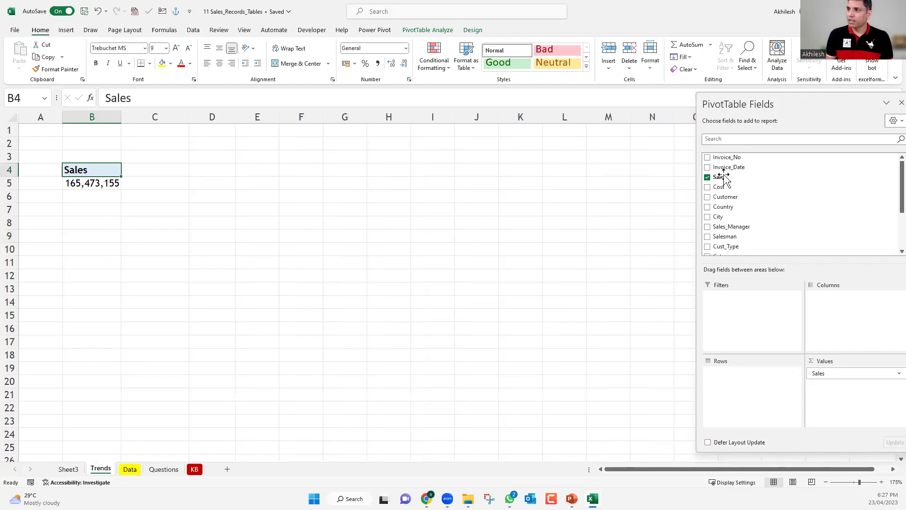
drag(730, 172, 168, 360)
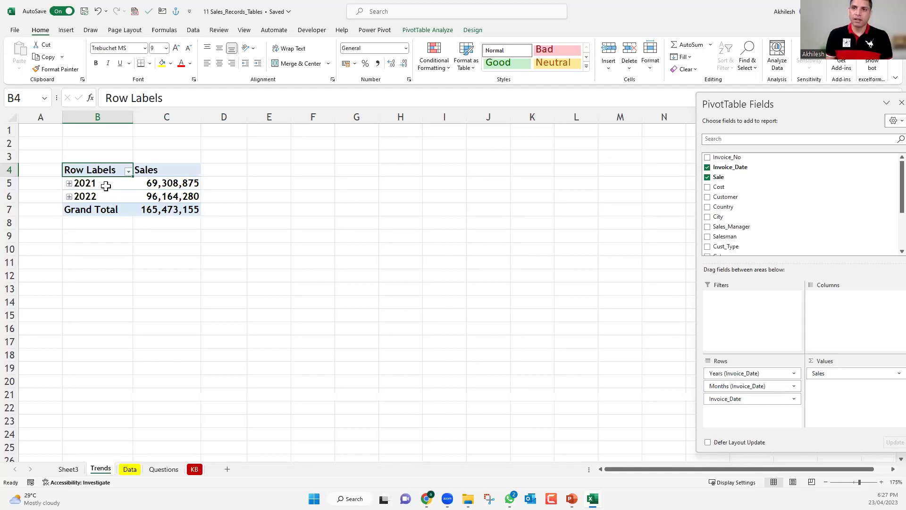
click(75, 186)
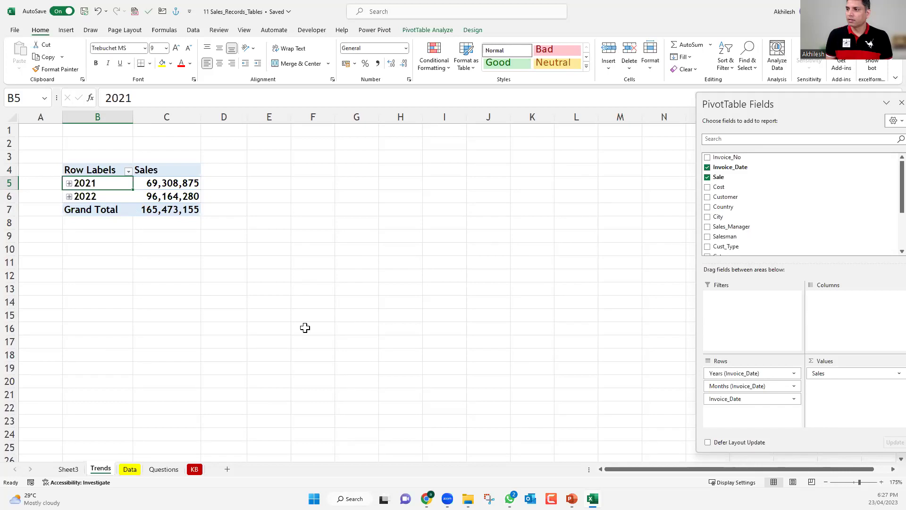
drag(272, 304, 283, 297)
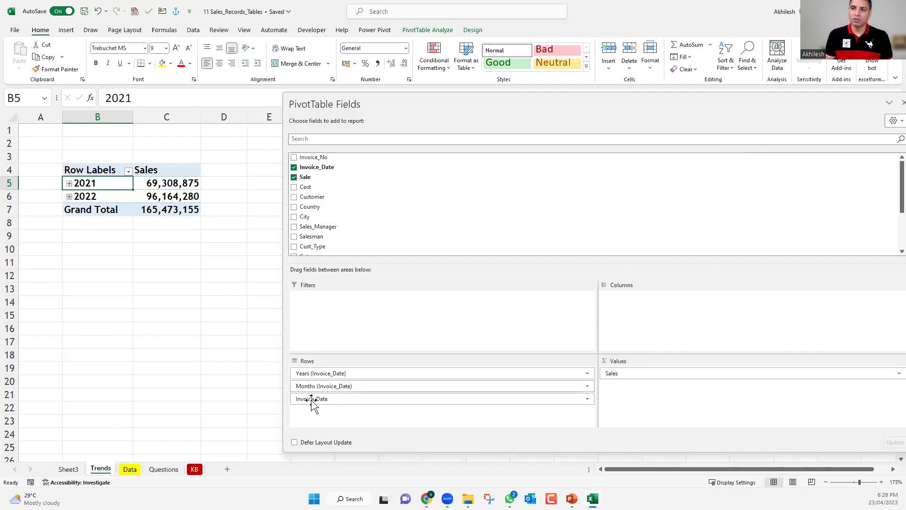
drag(311, 398, 171, 369)
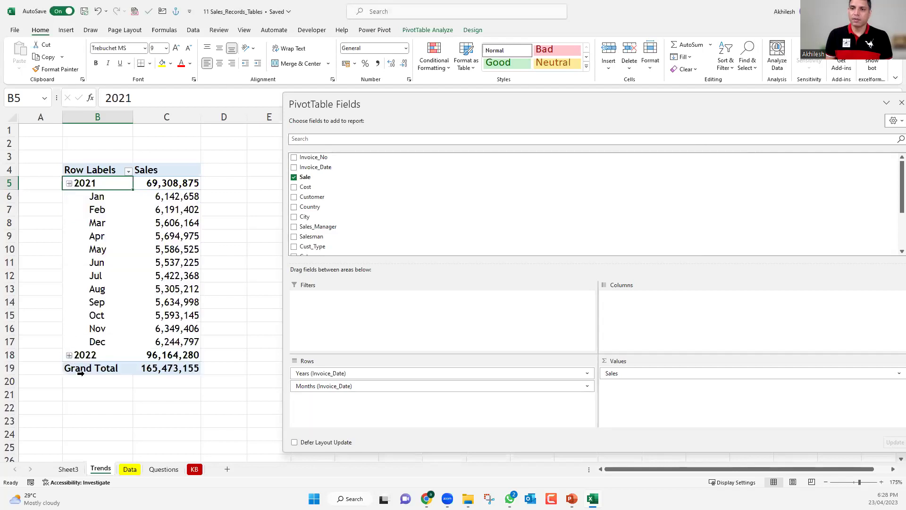
- Expand 2022 to show its monthly sales and hide the PivotTable field list
double_click(102, 355)
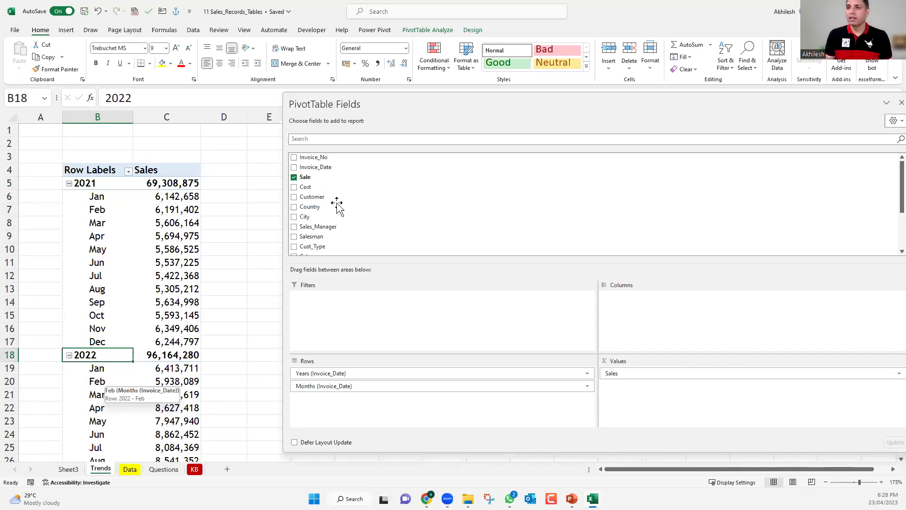
scroll(328, 231, down, 3)
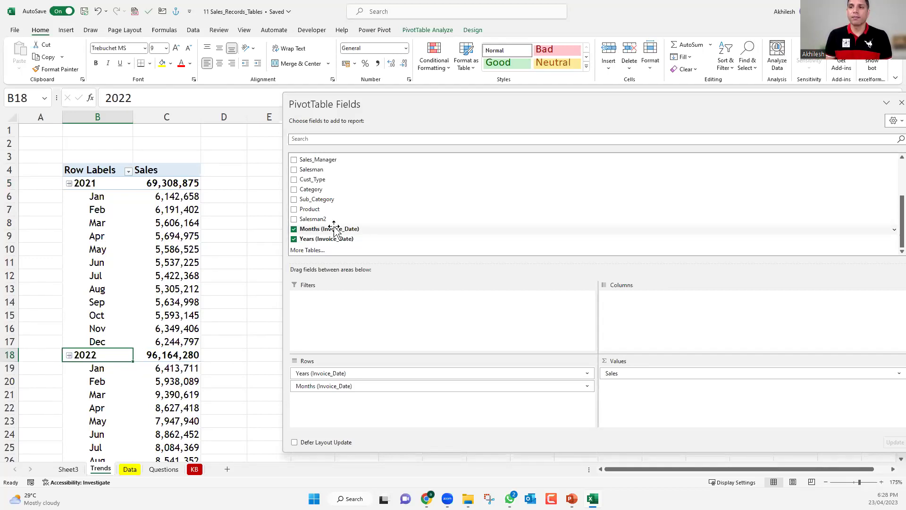
click(136, 251)
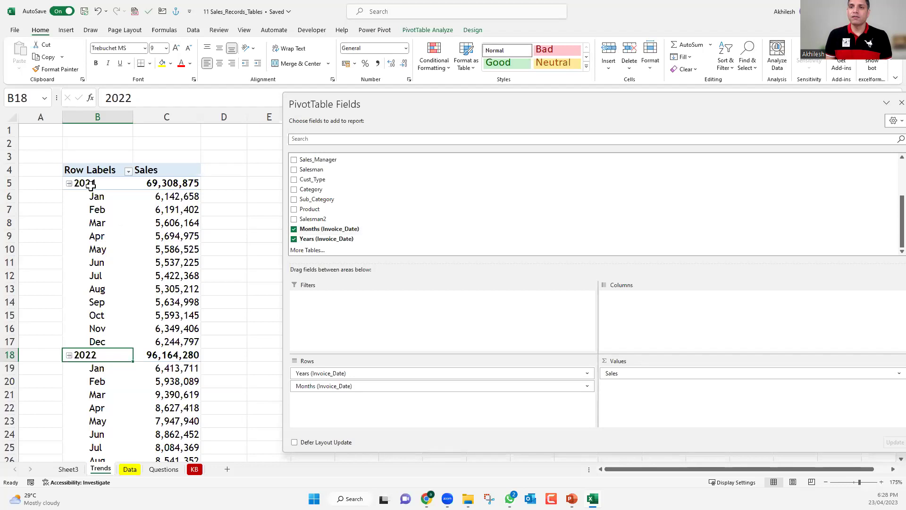
click(92, 184)
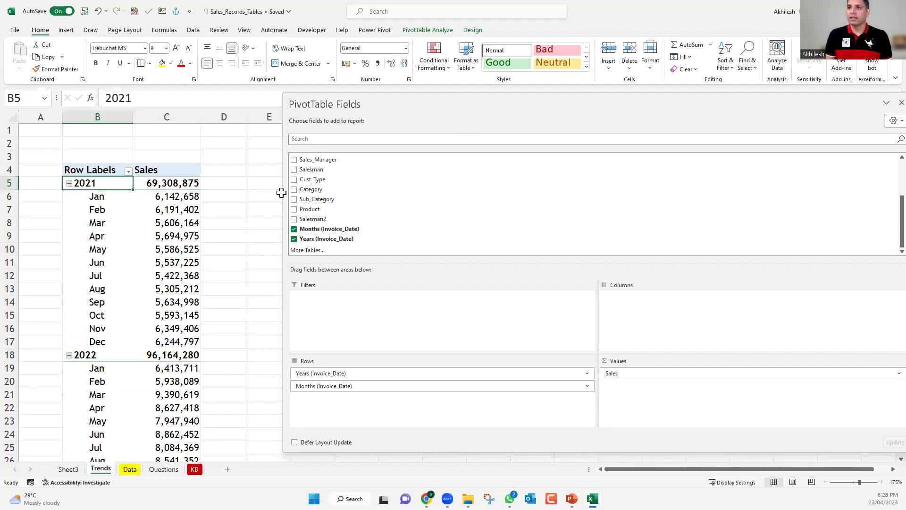
drag(284, 193, 629, 200)
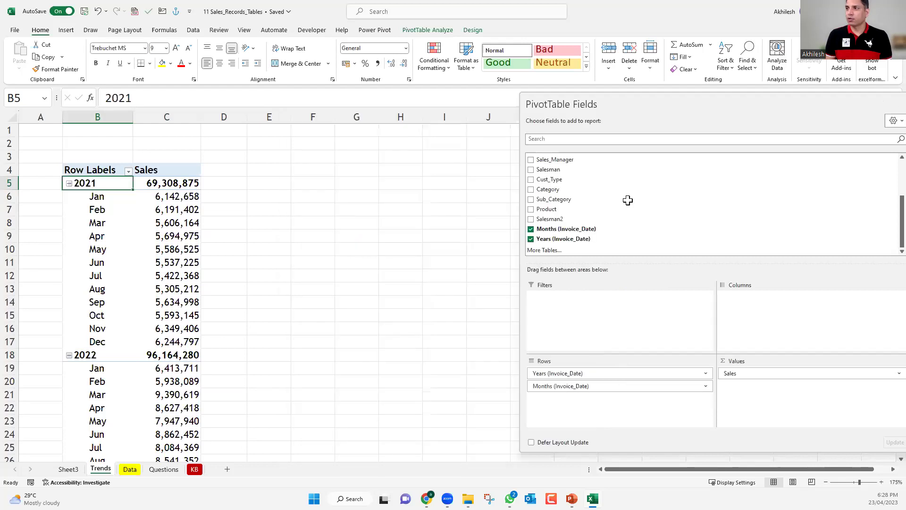
click(484, 221)
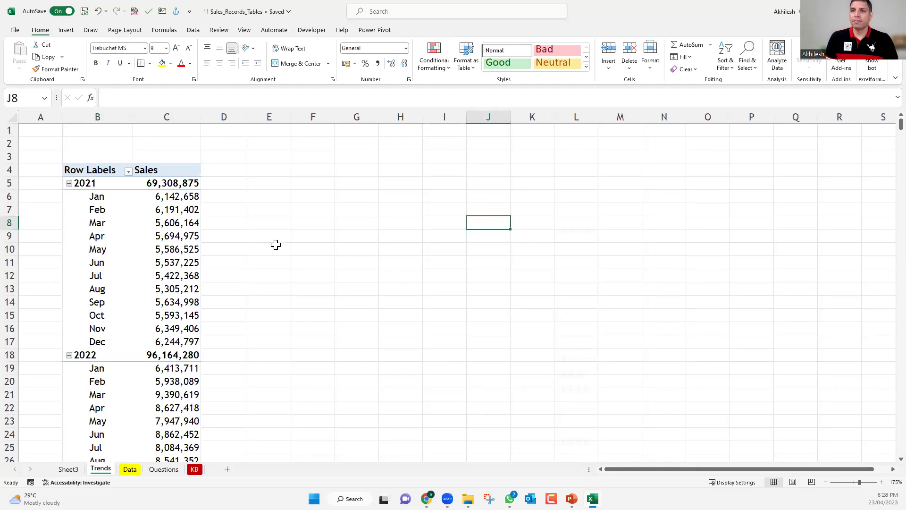
scroll(275, 245, down, 4)
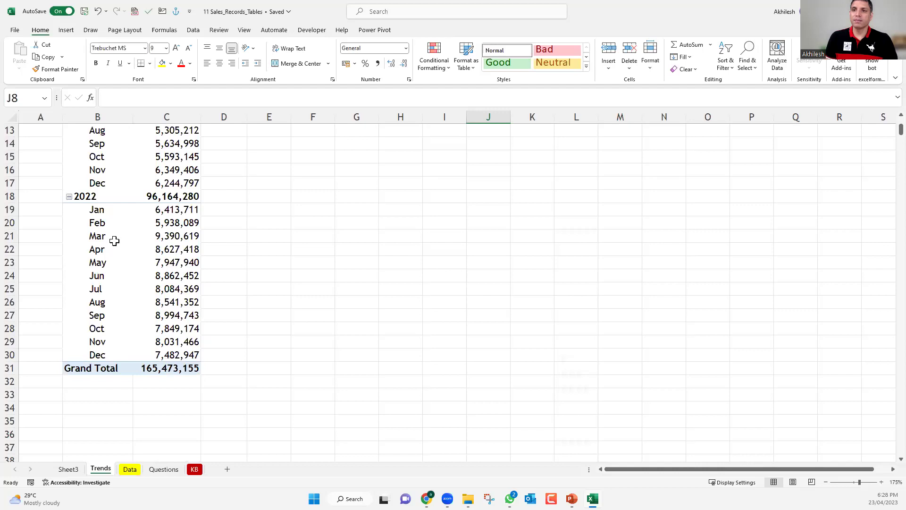
click(183, 220)
key(shift+Up)
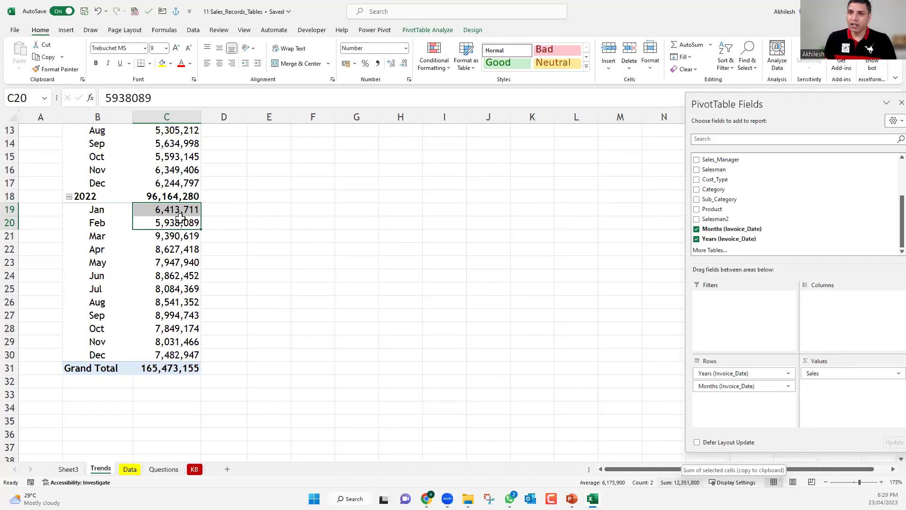
key(Up)
key(shift+Down)
key(shift+Down)
key(shift+Down)
key(shift+Down)
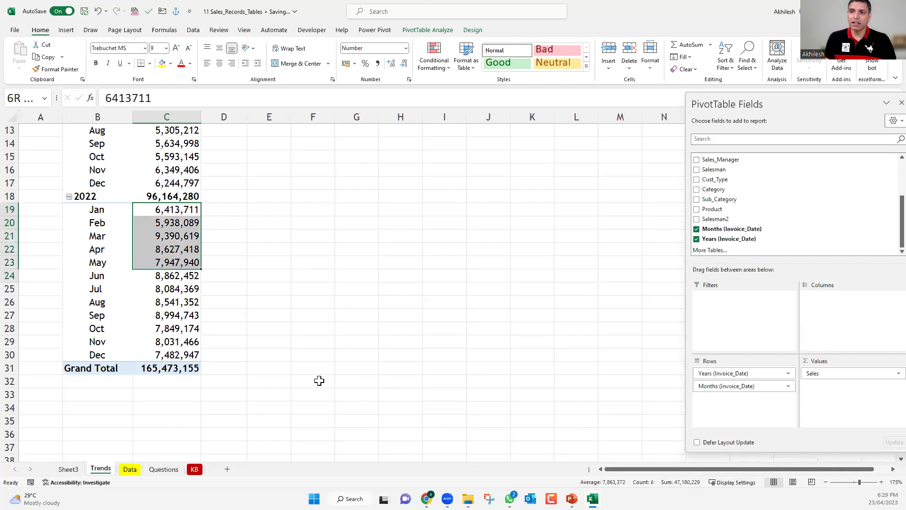
key(shift+Down)
key(shift+Down)
key(shift+Down)
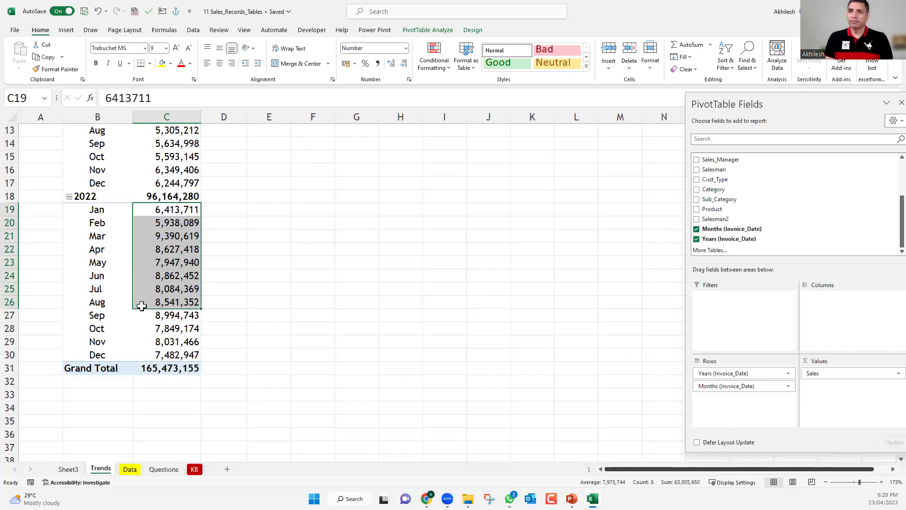
scroll(164, 283, up, 4)
- Add the Sale field to Values a second time as Sum of Sale
click(135, 245)
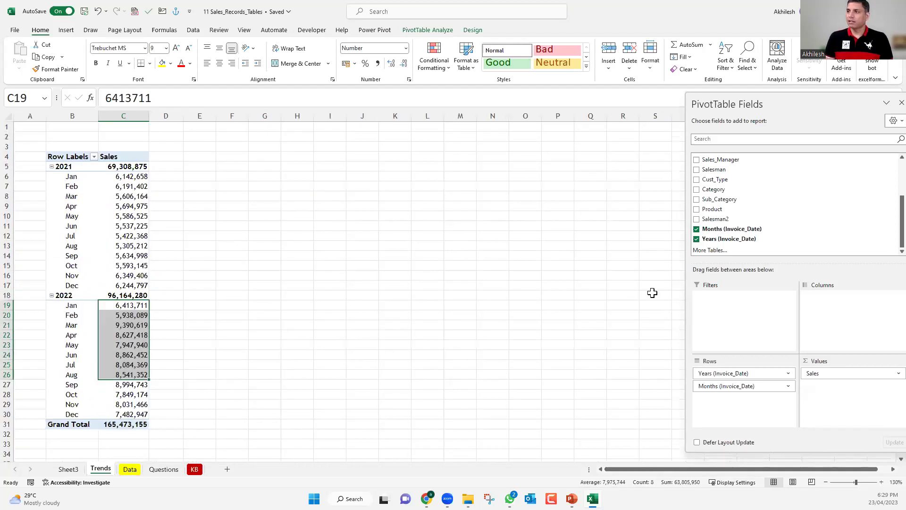
scroll(715, 189, up, 5)
drag(707, 177, 836, 392)
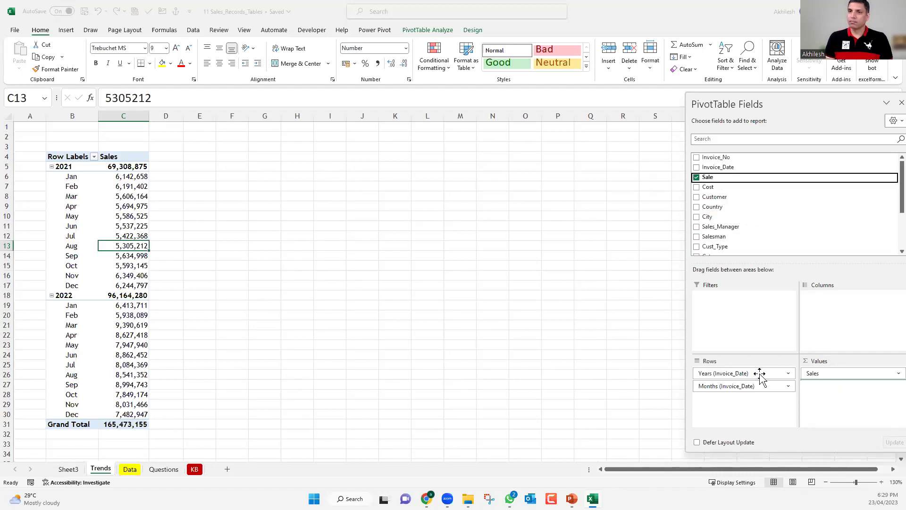
- Widen column D to fit the Sum of Sale figures
drag(134, 176, 136, 409)
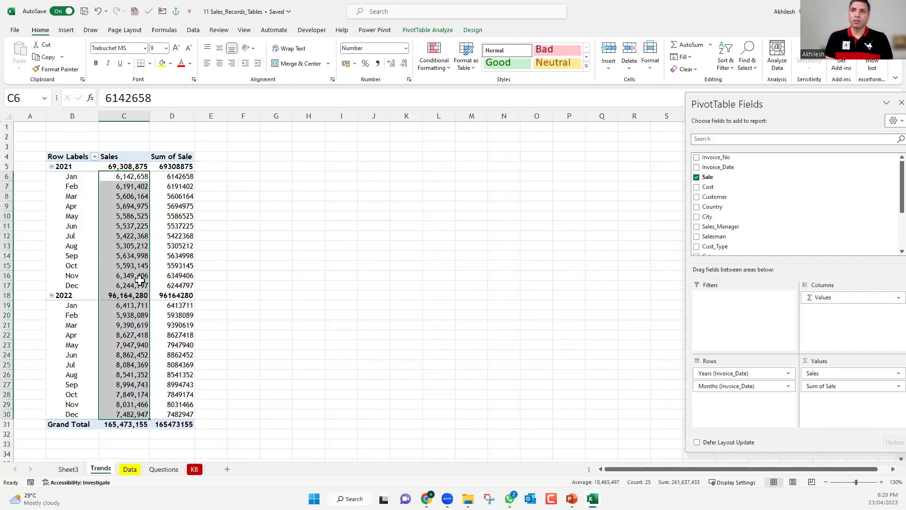
key(shift+BackSpace)
click(181, 176)
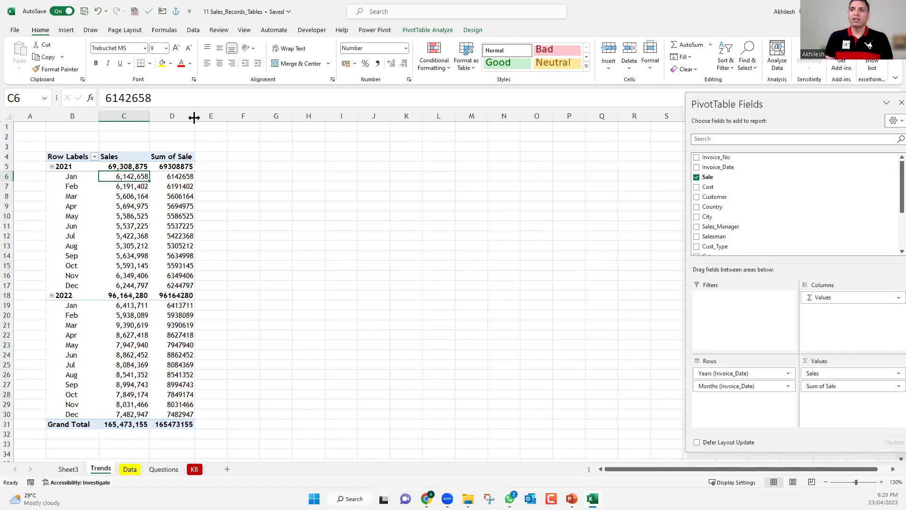
drag(195, 117, 222, 124)
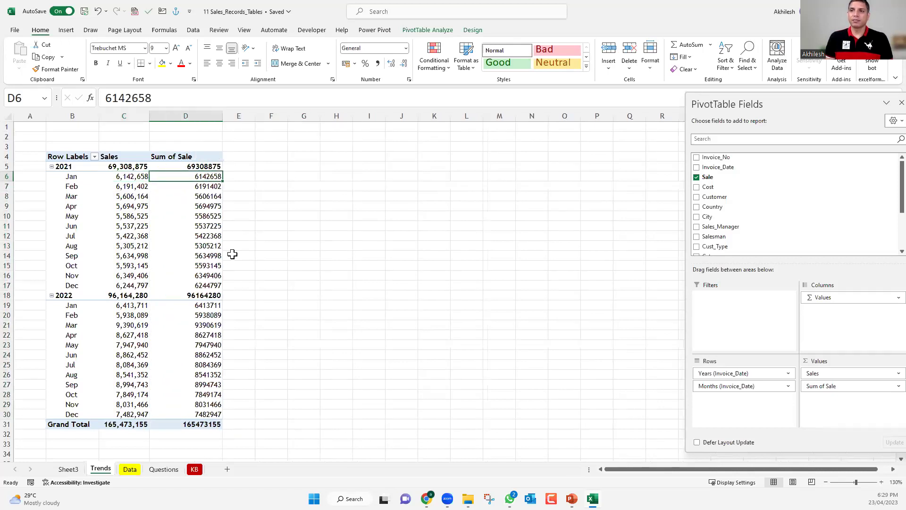
- Format the Sum of Sale values with the #,##0 custom number format
right_click(203, 176)
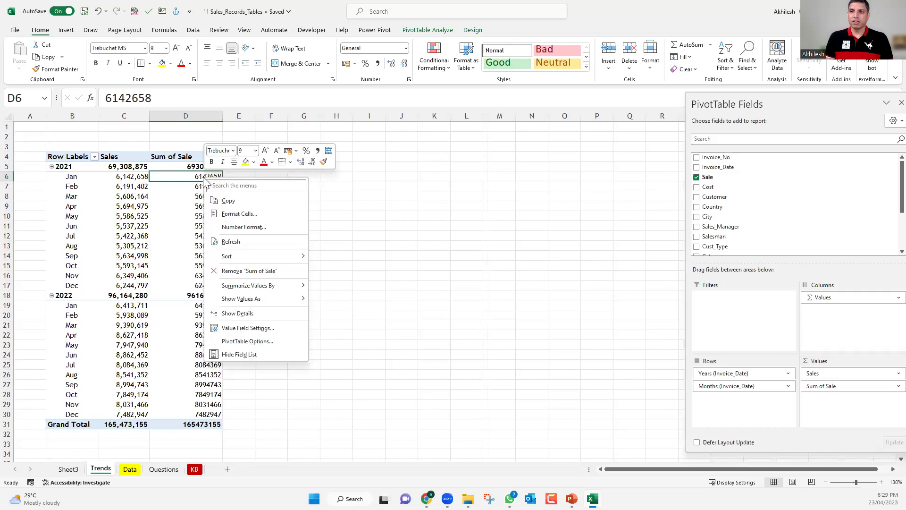
click(240, 228)
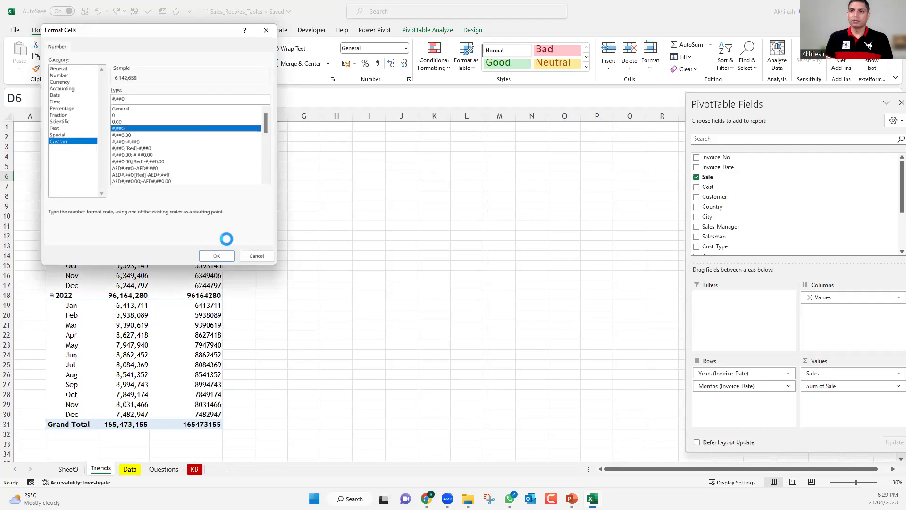
click(203, 256)
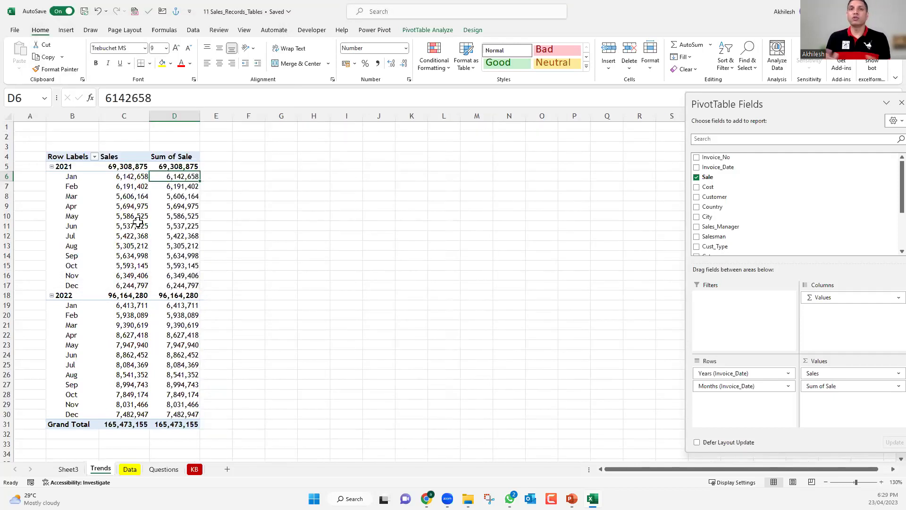
mouse_move(137, 221)
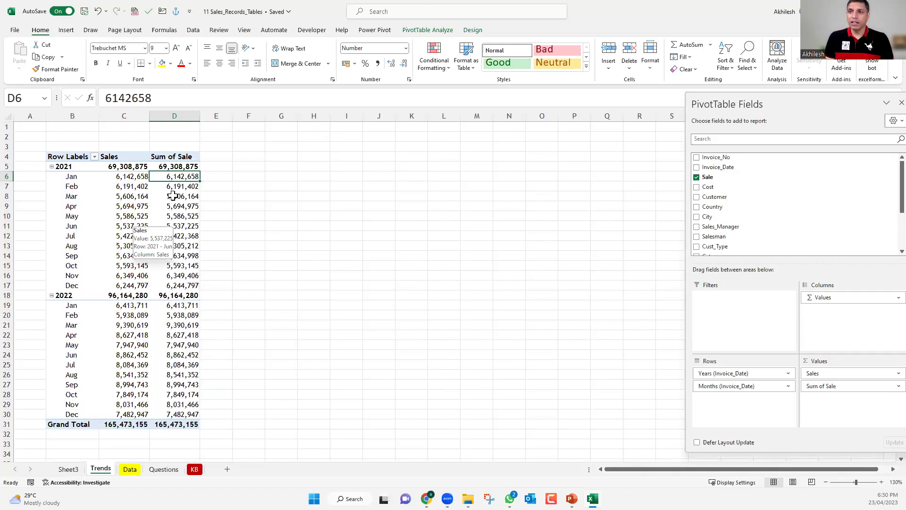
mouse_move(174, 196)
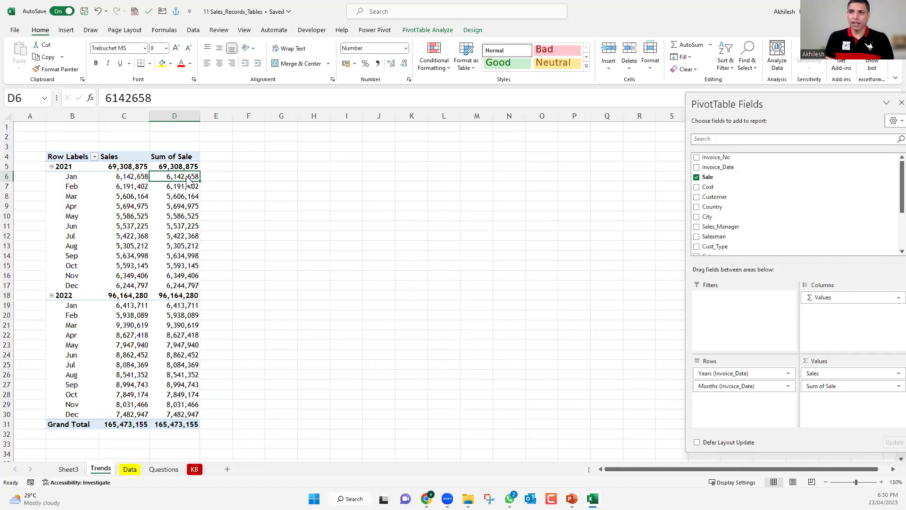
right_click(187, 177)
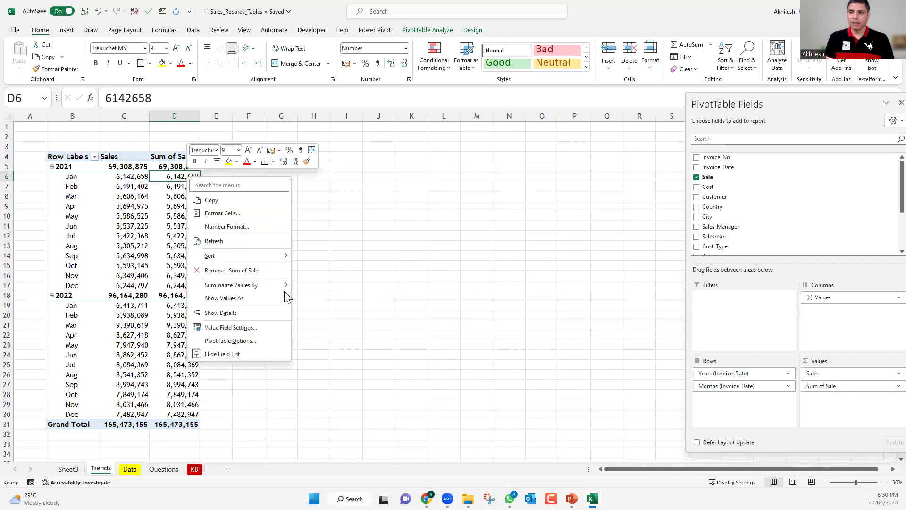
mouse_move(289, 298)
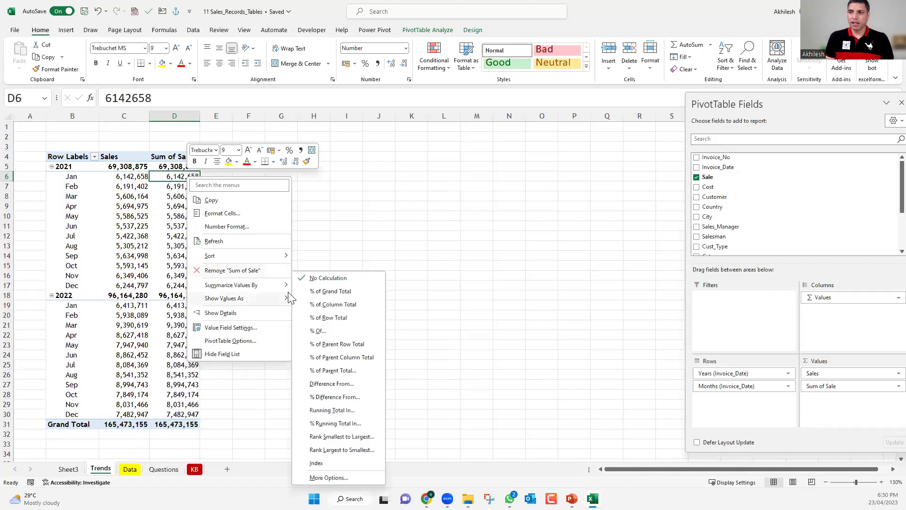
- Show Sum of Sale as Running Total In with base field Months (Invoice_Date)
click(345, 411)
drag(350, 325, 147, 235)
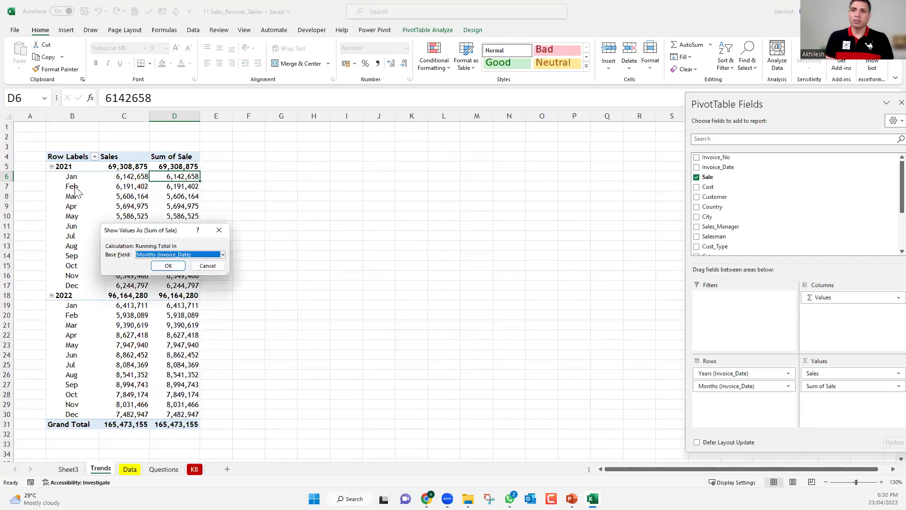
click(169, 266)
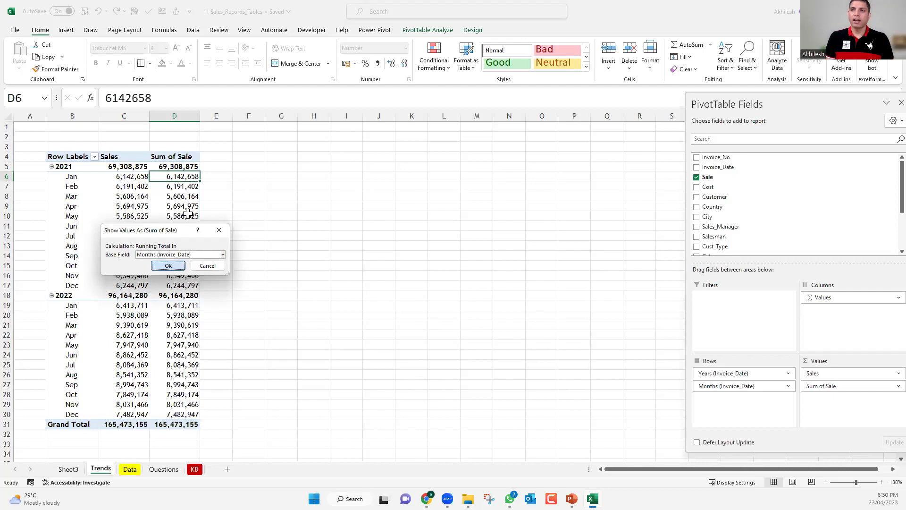
drag(182, 176, 189, 286)
scroll(203, 297, up, 3)
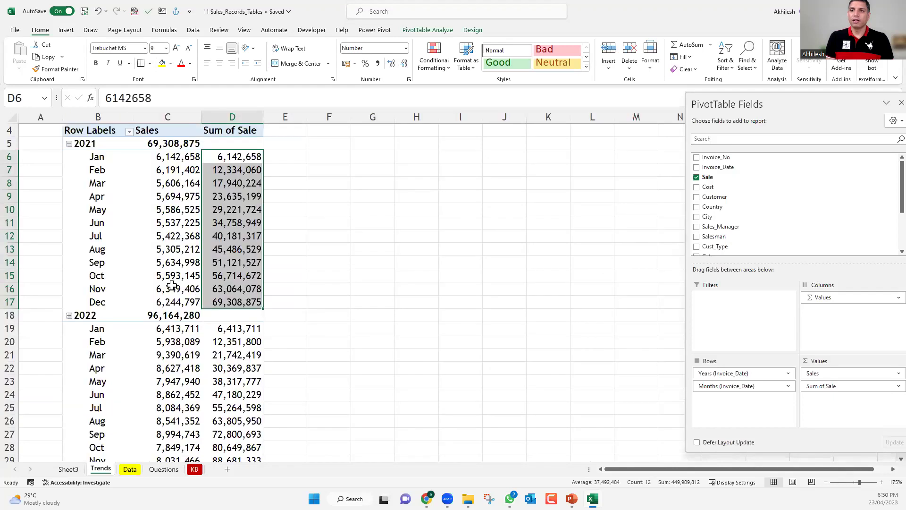
scroll(171, 285, up, 1)
click(103, 263)
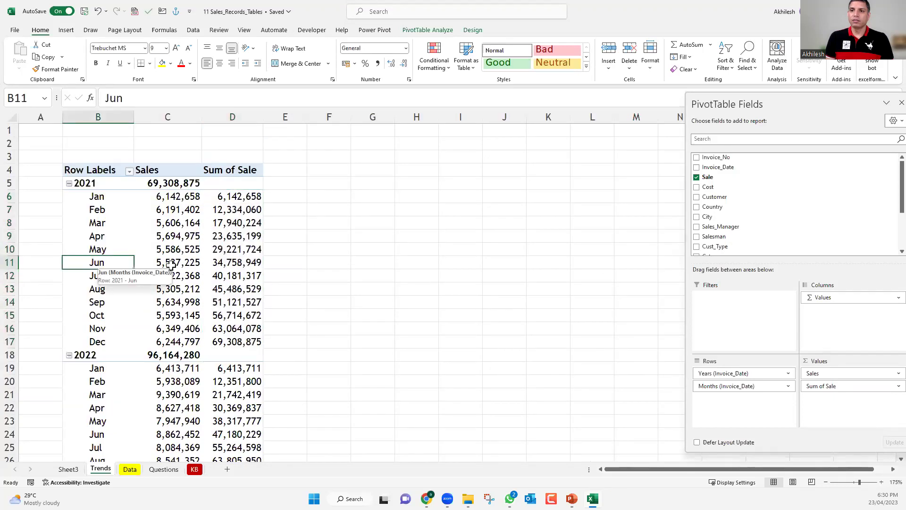
drag(167, 263, 166, 197)
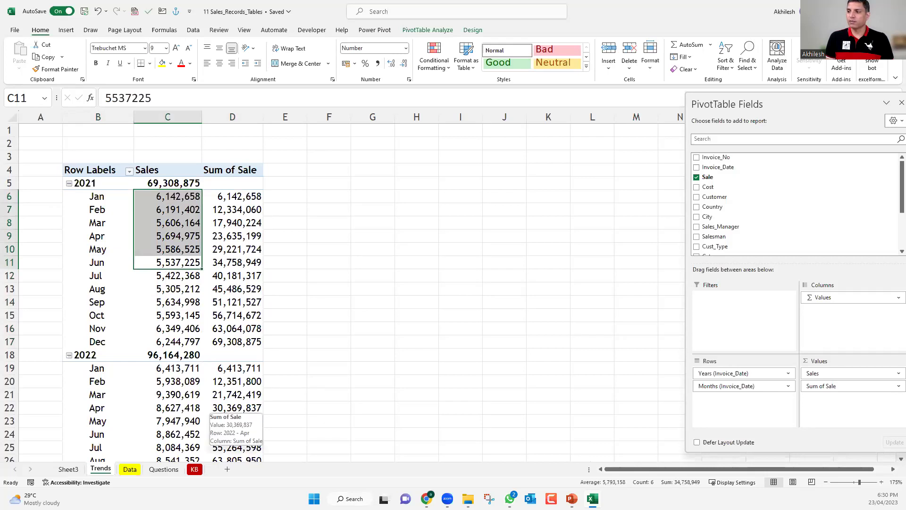
click(222, 264)
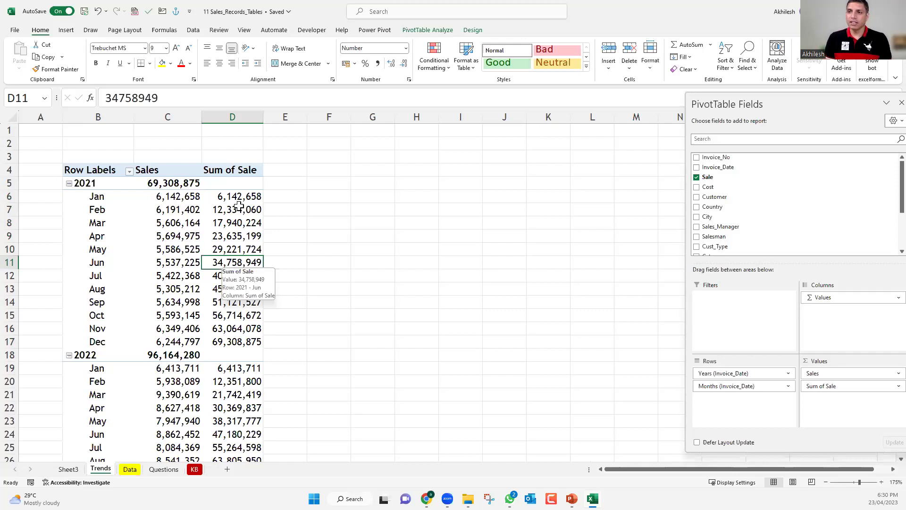
drag(236, 198, 180, 197)
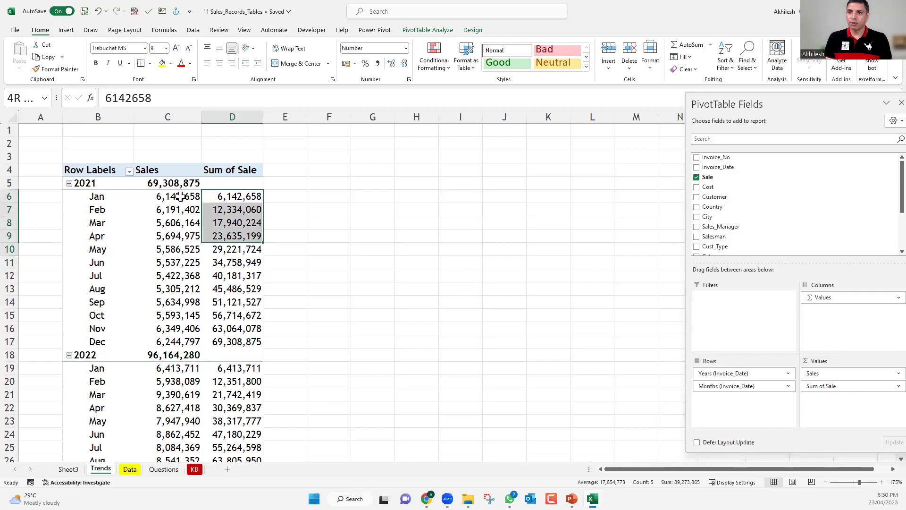
click(180, 197)
key(Right)
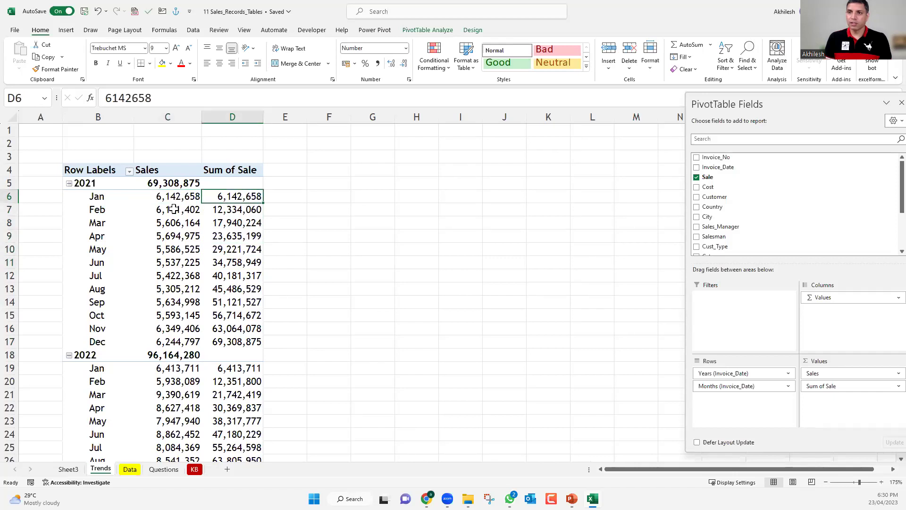
drag(169, 199, 168, 207)
key(Down)
key(Right)
mouse_move(231, 222)
mouse_down()
mouse_move(182, 208)
mouse_move(185, 338)
mouse_move(228, 345)
mouse_move(215, 344)
mouse_up()
click(232, 222)
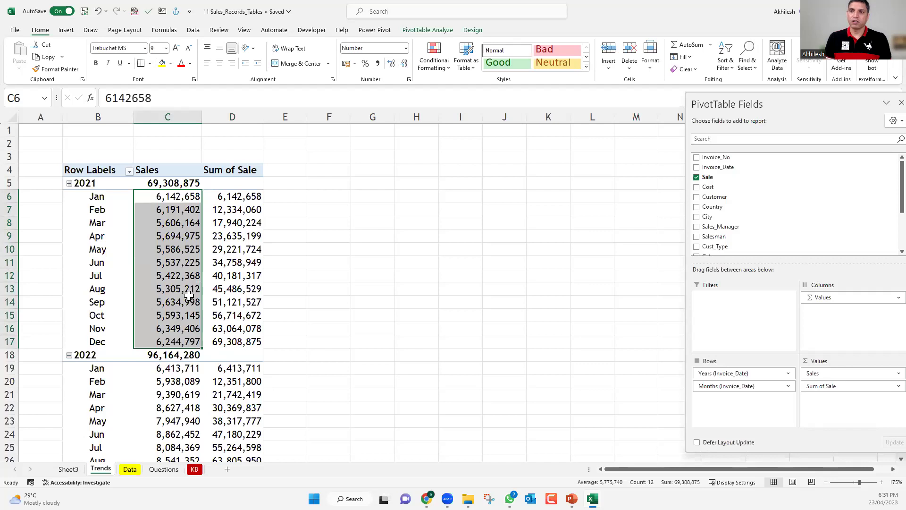
click(215, 345)
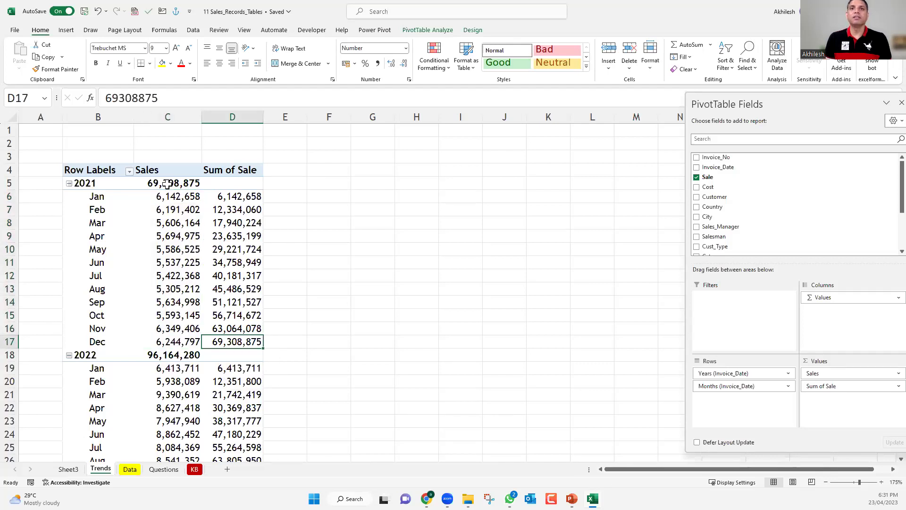
mouse_move(167, 184)
scroll(167, 184, down, 1)
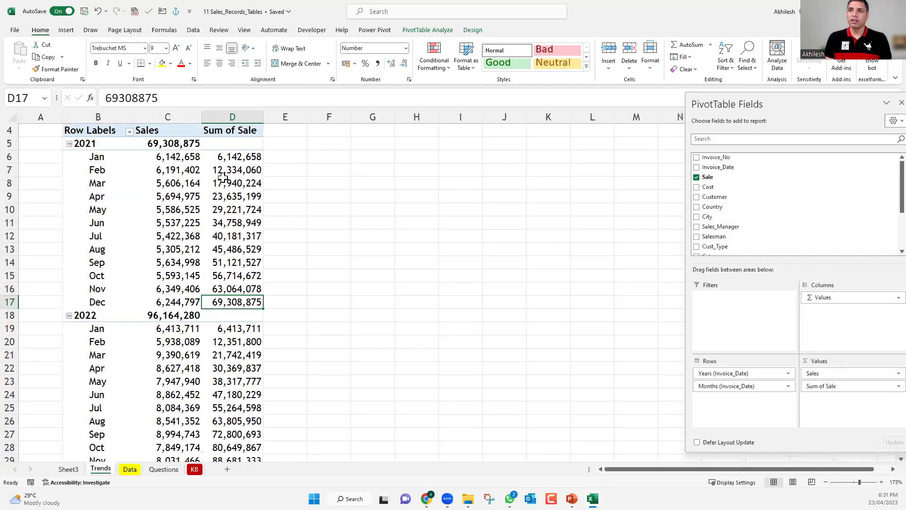
scroll(223, 178, down, 4)
drag(232, 170, 237, 314)
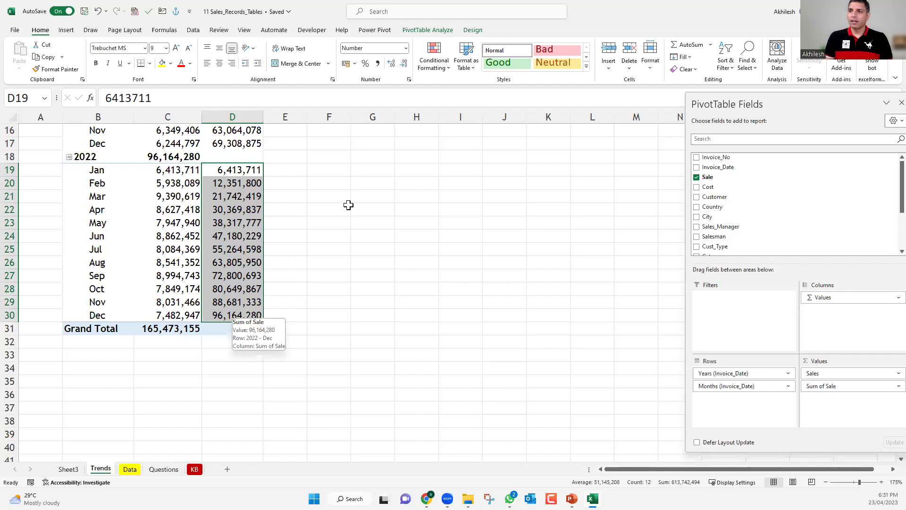
scroll(337, 227, up, 5)
click(329, 196)
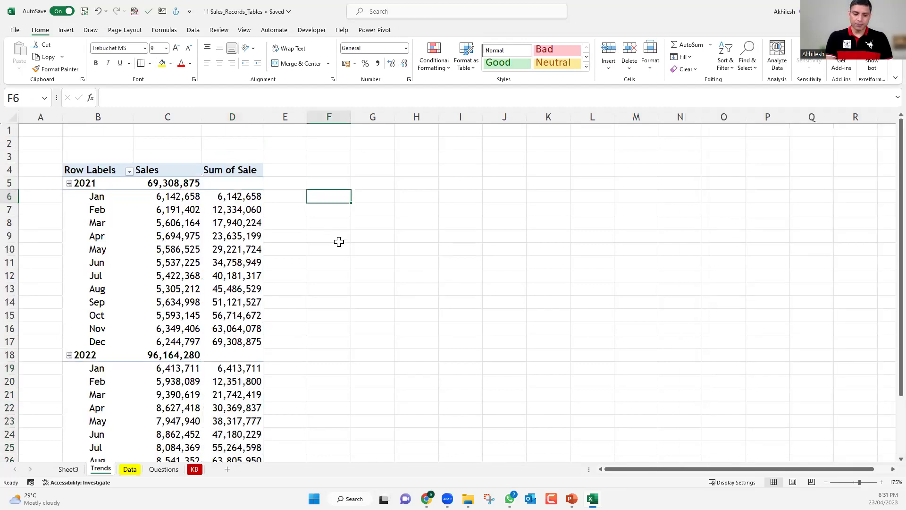
- Enter =SUM($C$6:C6) in F6, locking the start reference with F4
text(=)
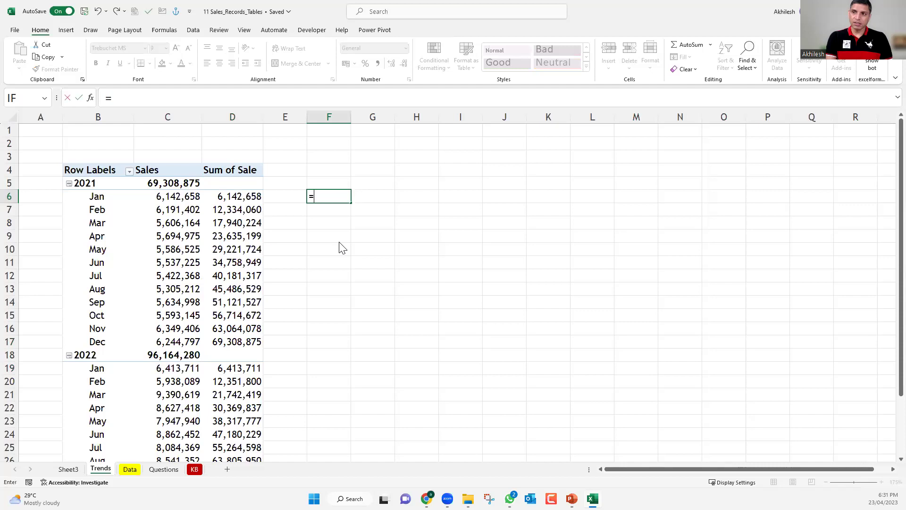
text(sum)
key(Tab)
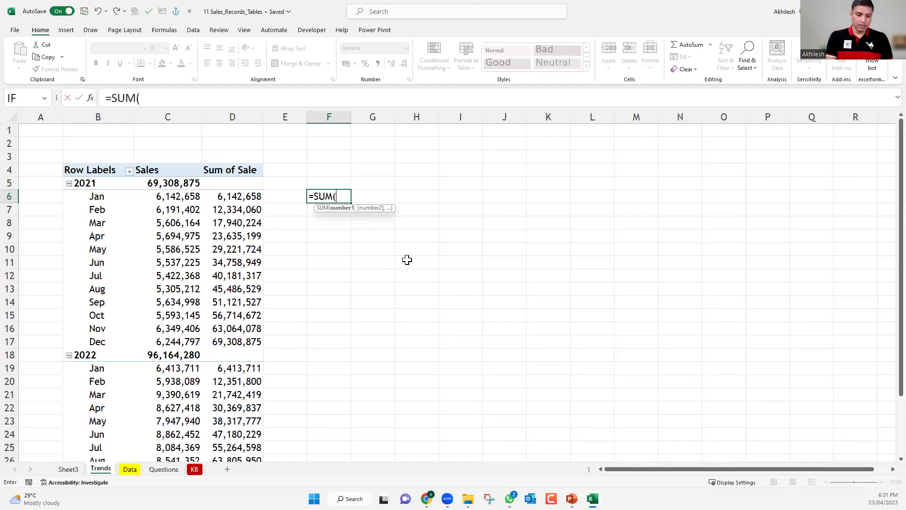
text(C)
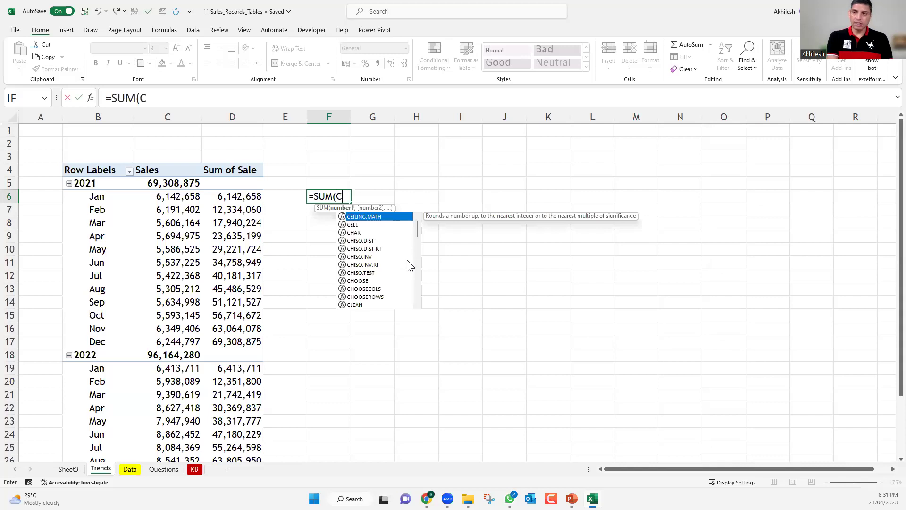
text(6)
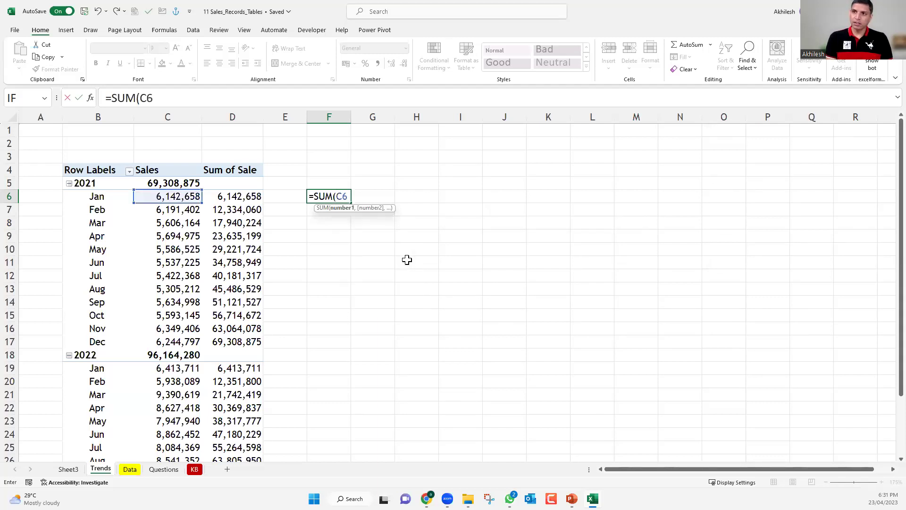
text(:)
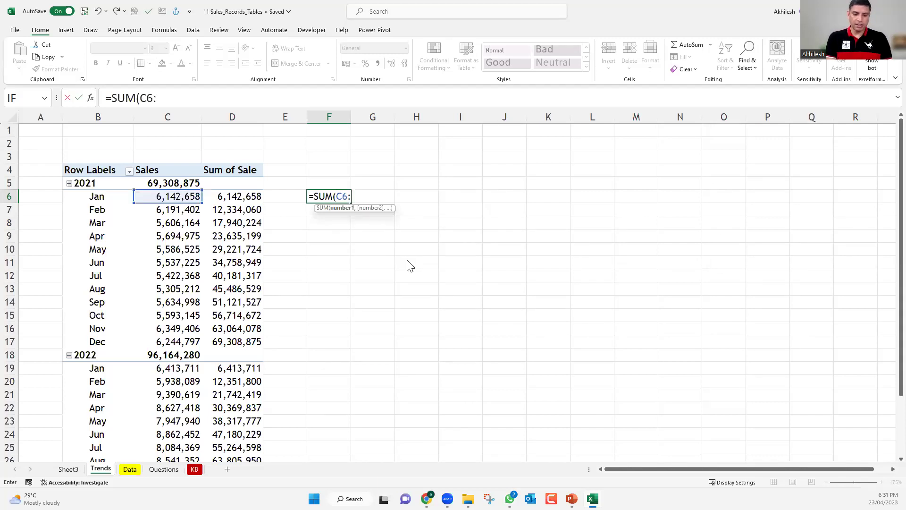
text(C6)
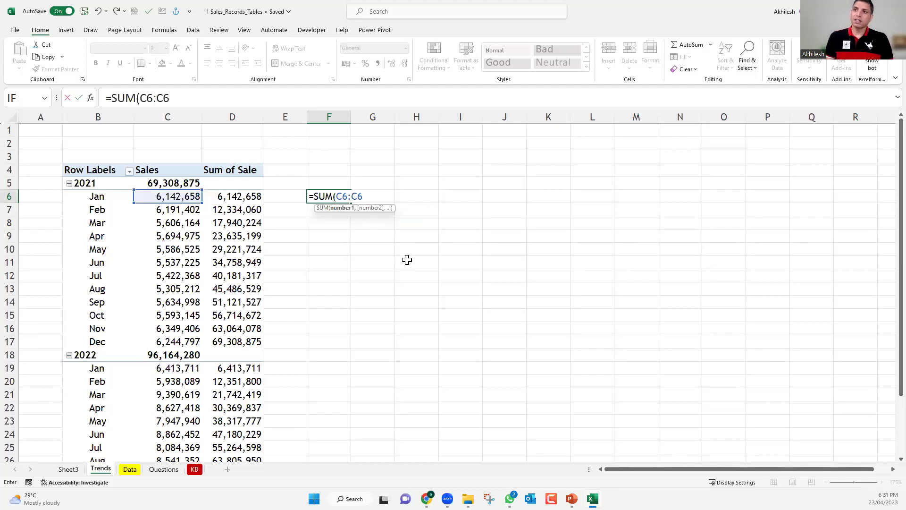
text())
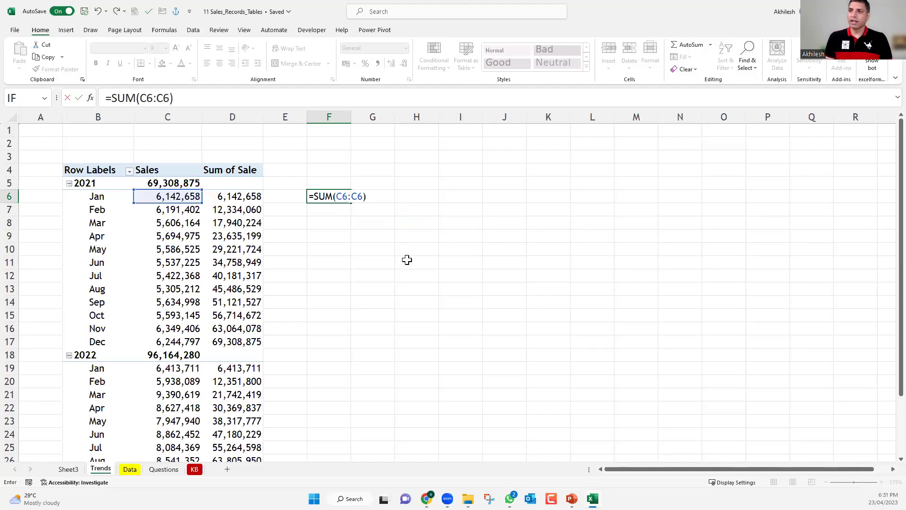
double_click(338, 197)
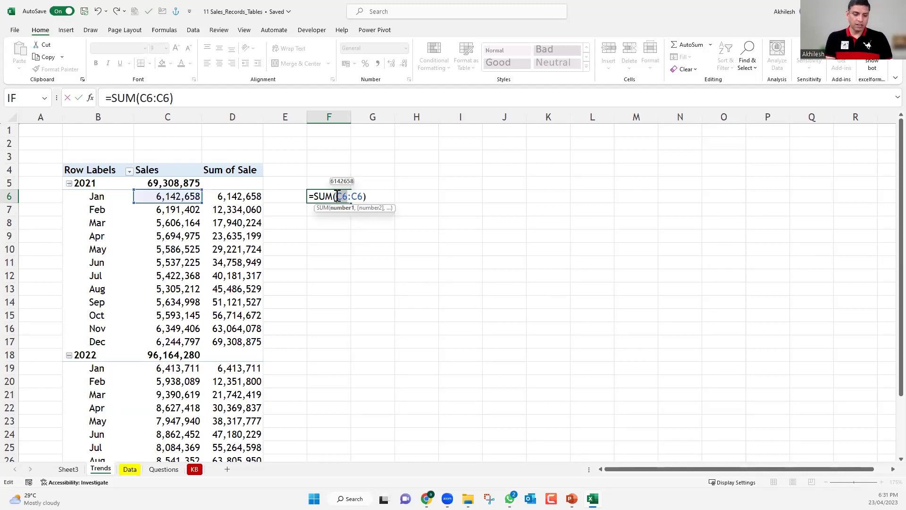
key(F4)
key(F4)
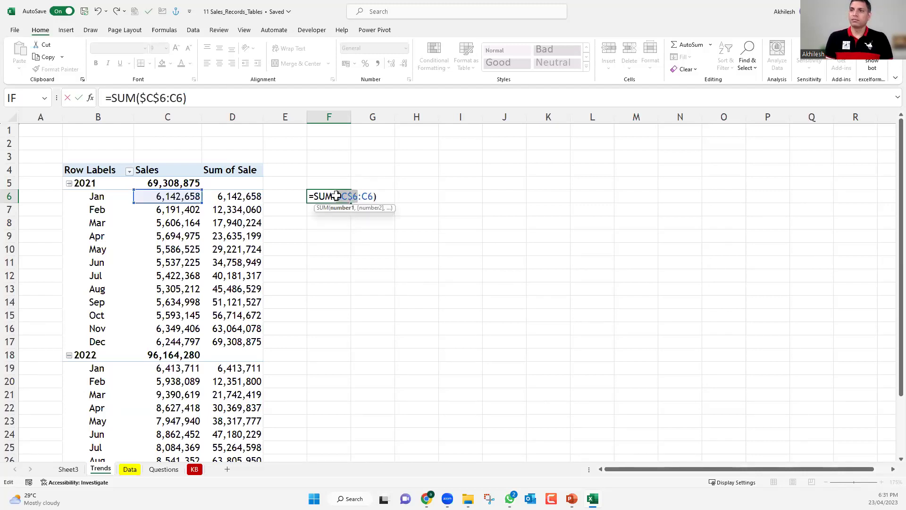
key(Return)
- Fill the running-total formula down column F to F26
key(Up)
drag(355, 320, 354, 348)
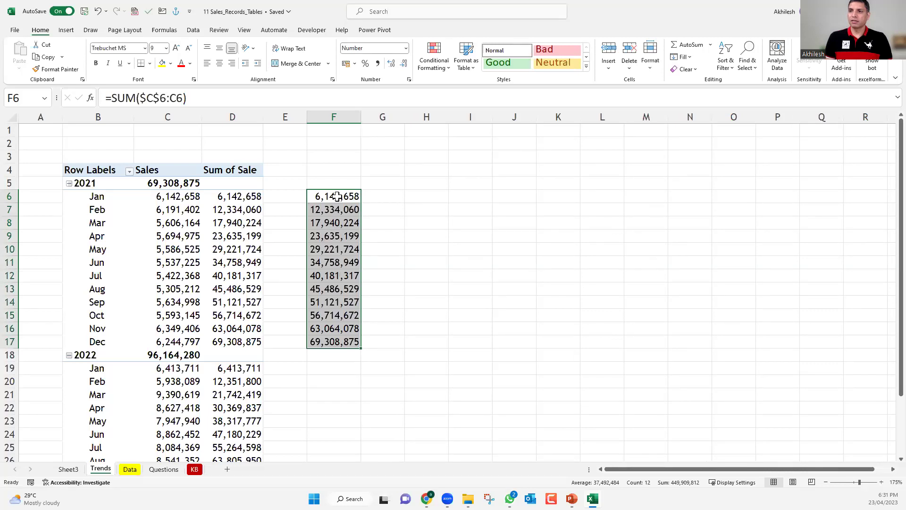
key(Down)
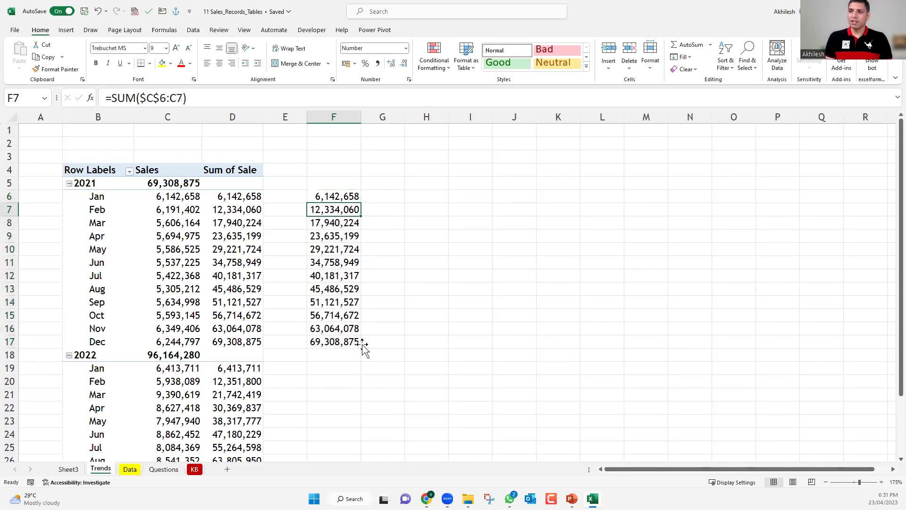
key(ctrl+Down)
drag(361, 349, 354, 456)
key(Down)
key(Down)
- Autofit column F and check the formulas in F18 and F19
double_click(361, 117)
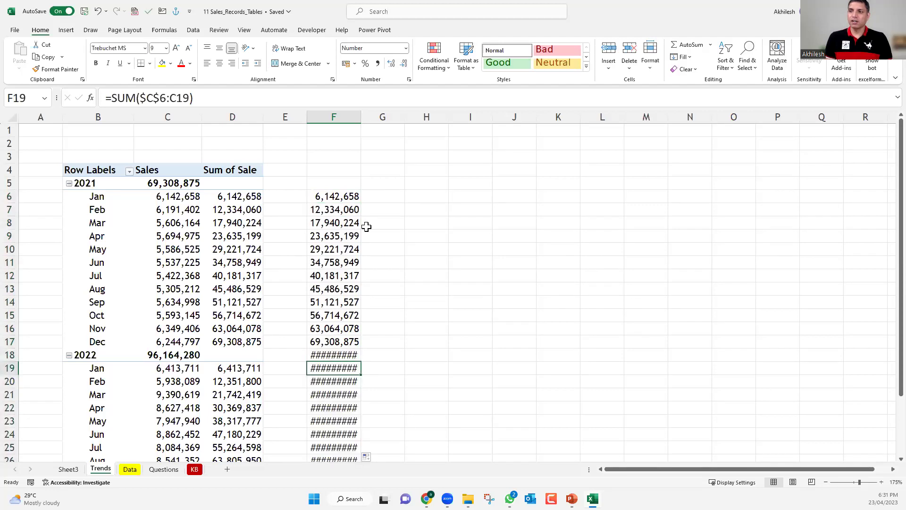
scroll(359, 380, down, 3)
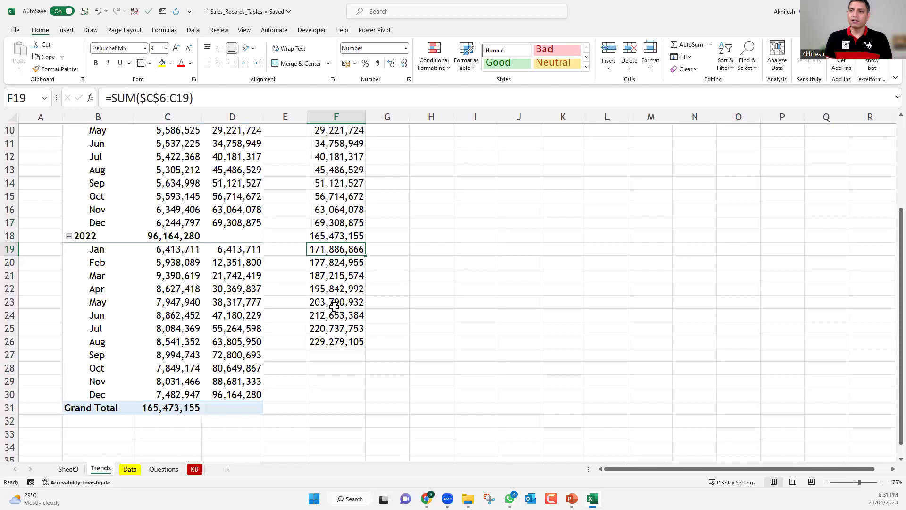
scroll(334, 307, up, 2)
key(Up)
key(Down)
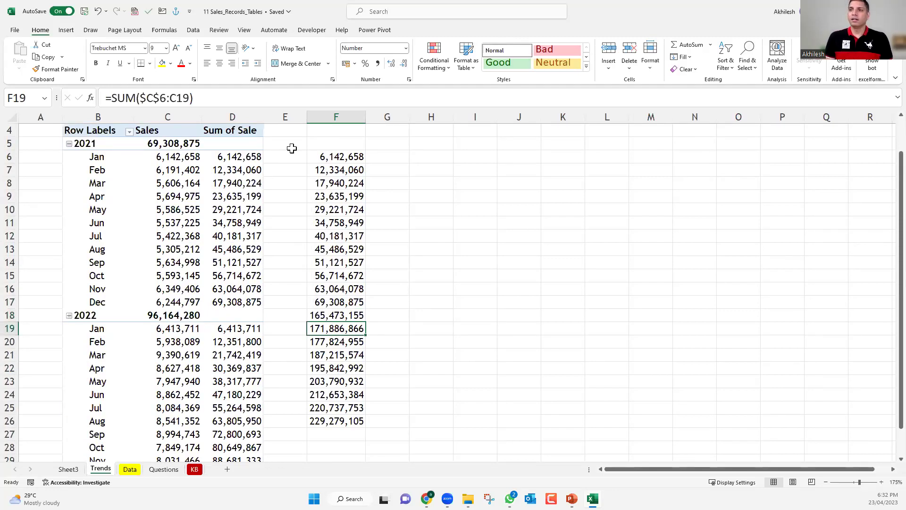
click(333, 116)
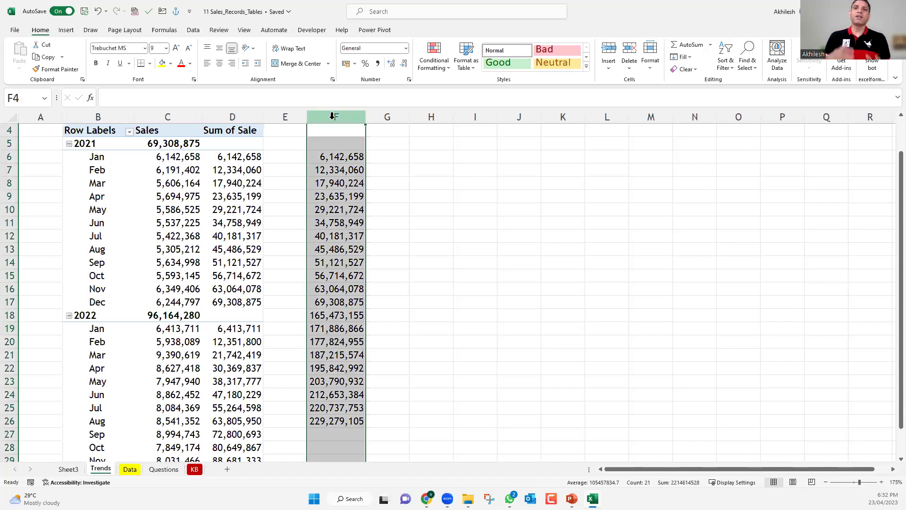
- Clear column F's formula running totals and undo back to the plain Sum of Sale values
key(Delete)
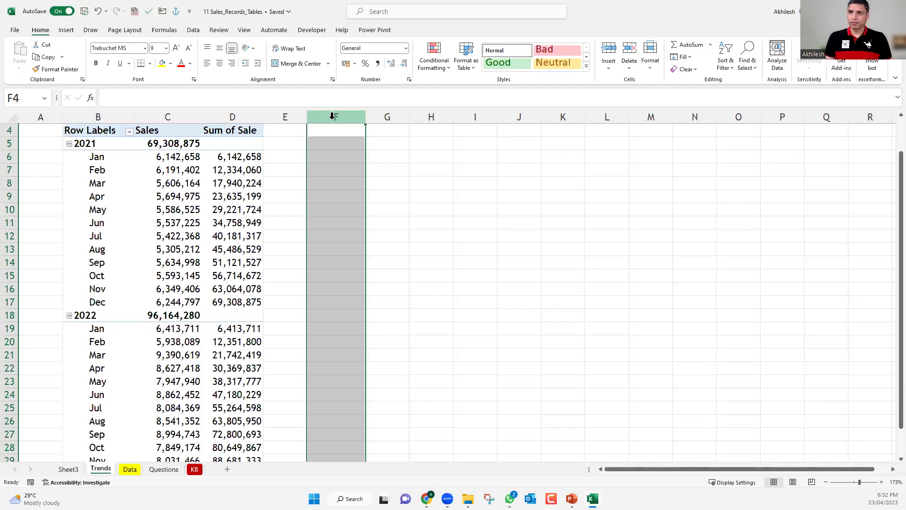
key(ctrl+z)
key(ctrl+z)
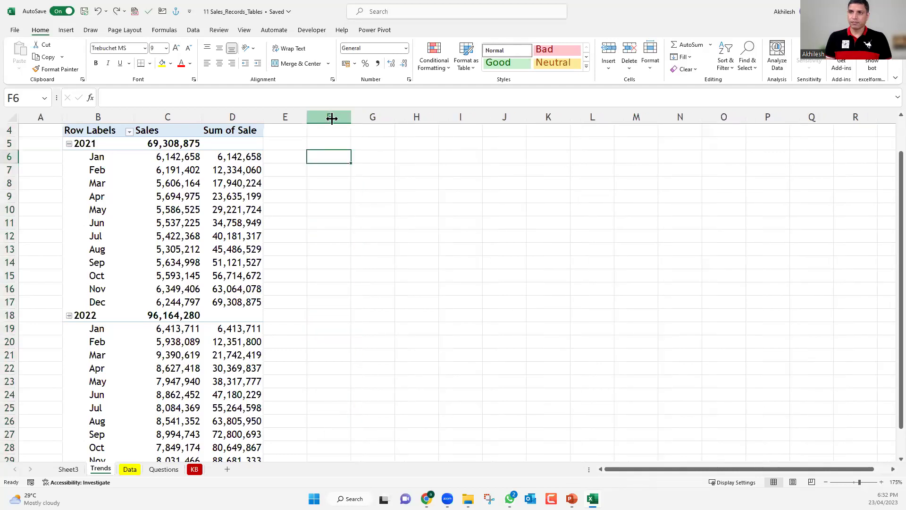
key(ctrl+z)
scroll(331, 118, down, 2)
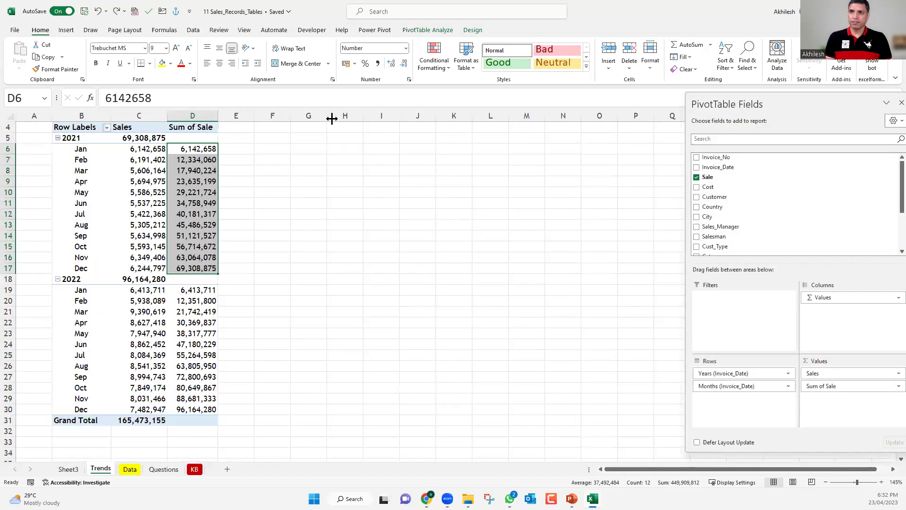
key(ctrl+z)
scroll(221, 160, up, 1)
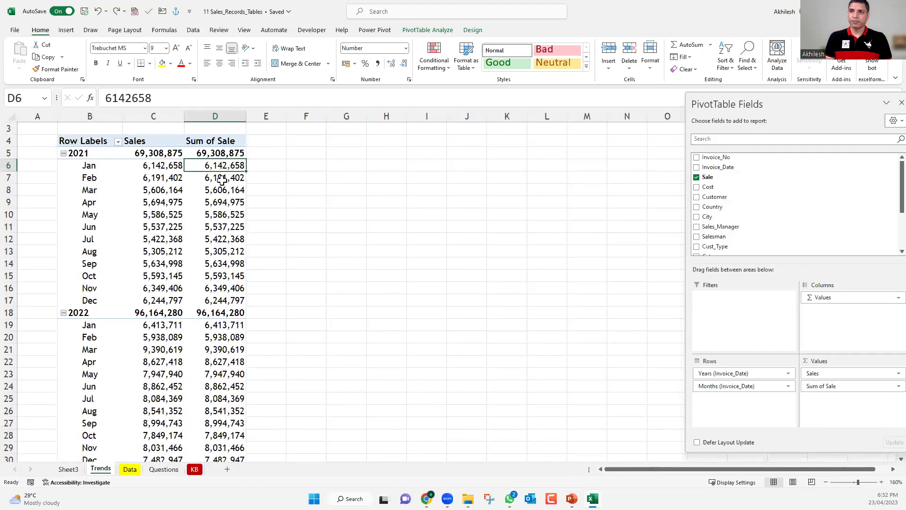
- Show Sum of Sale as a Running Total In based on Months, then save the workbook
click(221, 180)
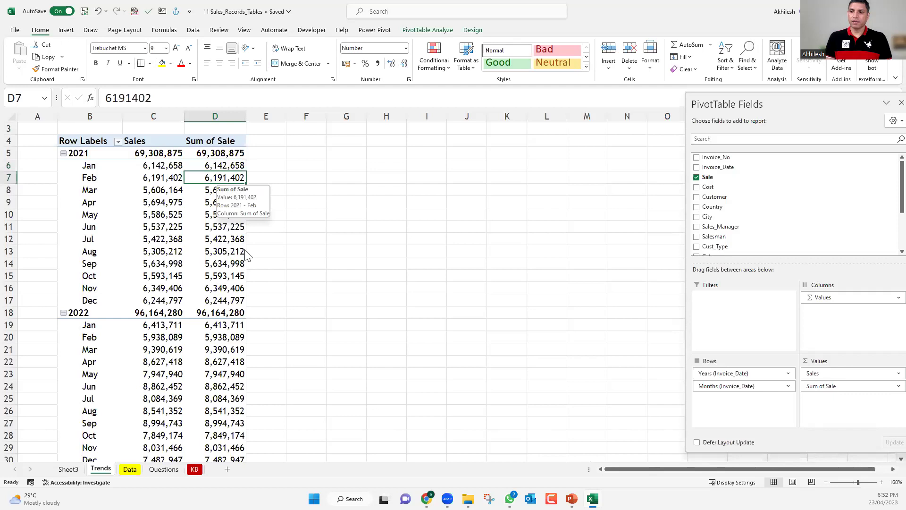
right_click(222, 181)
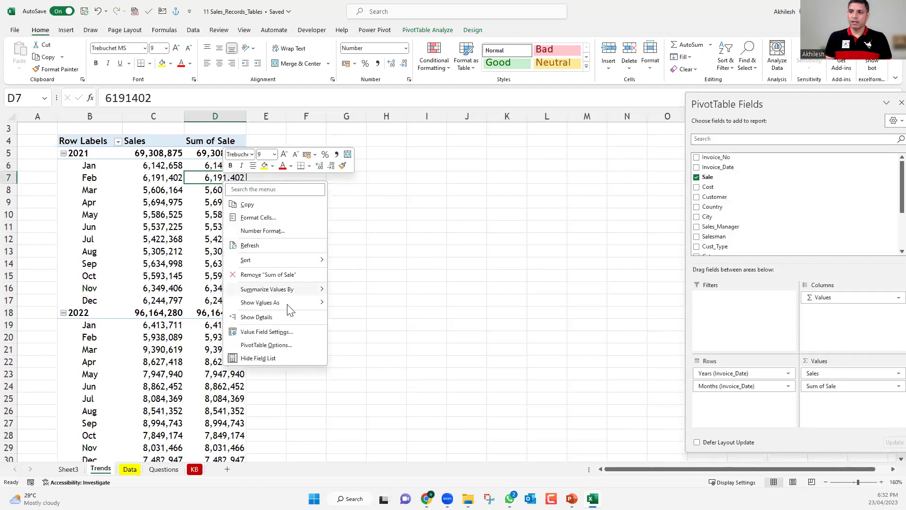
click(288, 303)
click(373, 411)
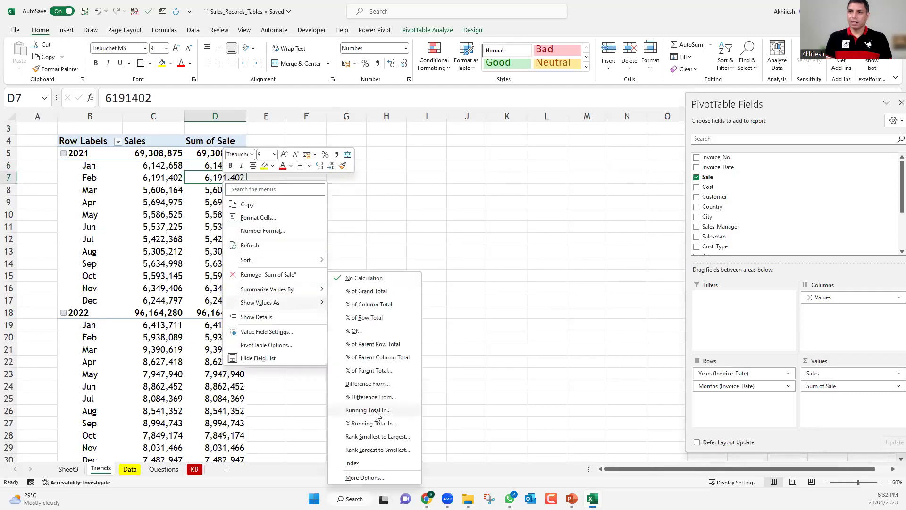
click(172, 267)
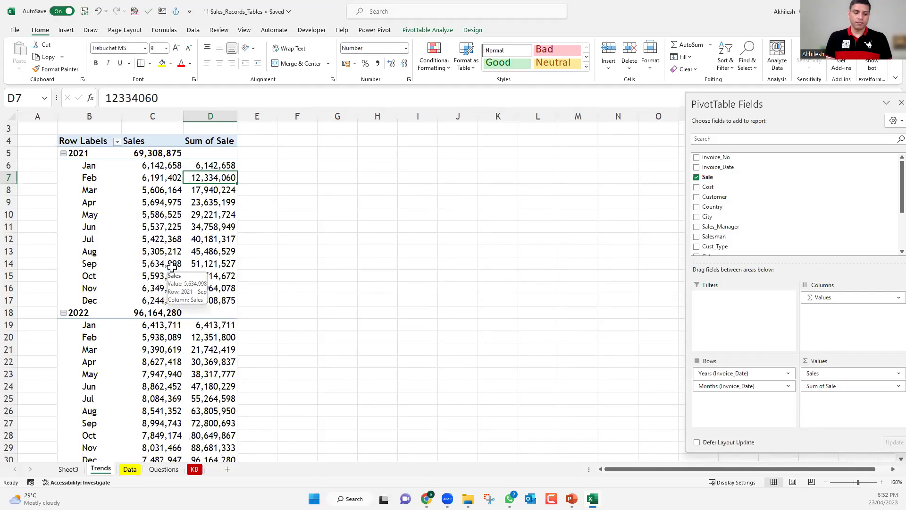
key(ctrl+s)
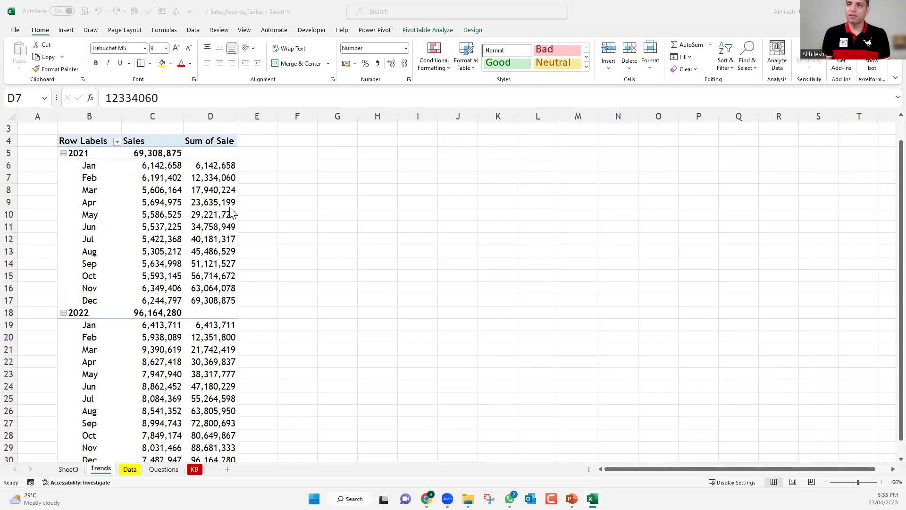
key(alt+Tab)
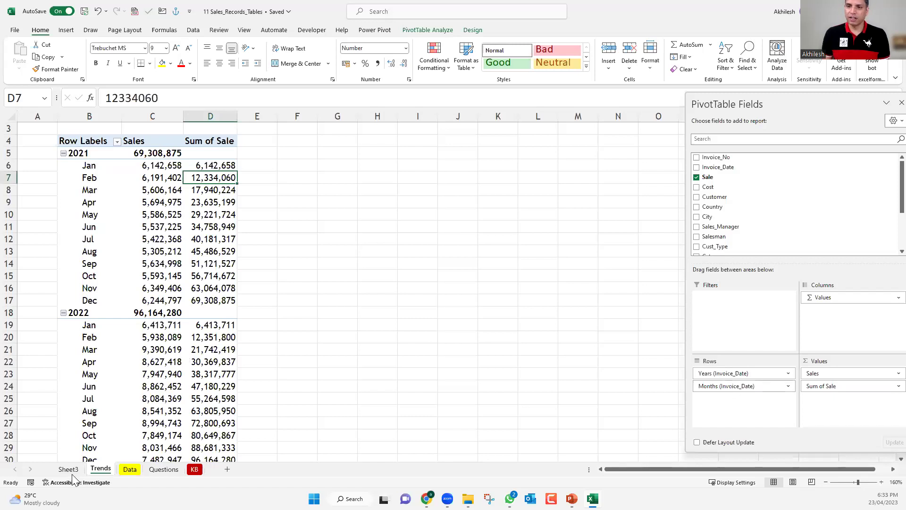
- Copy Sheet3's country pivot A3:C10 and paste it at A17
key(ctrl+Page_Up)
drag(143, 251, 178, 250)
key(ctrl+c)
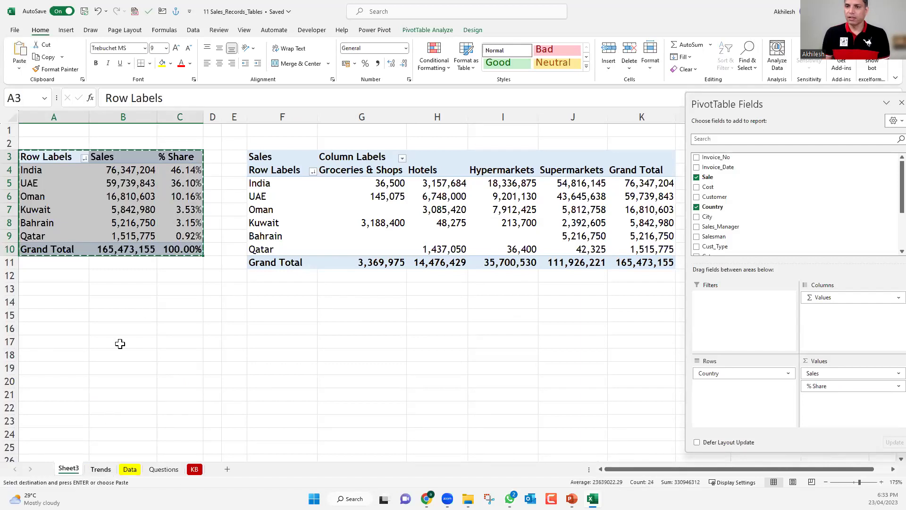
click(46, 345)
drag(65, 345, 179, 434)
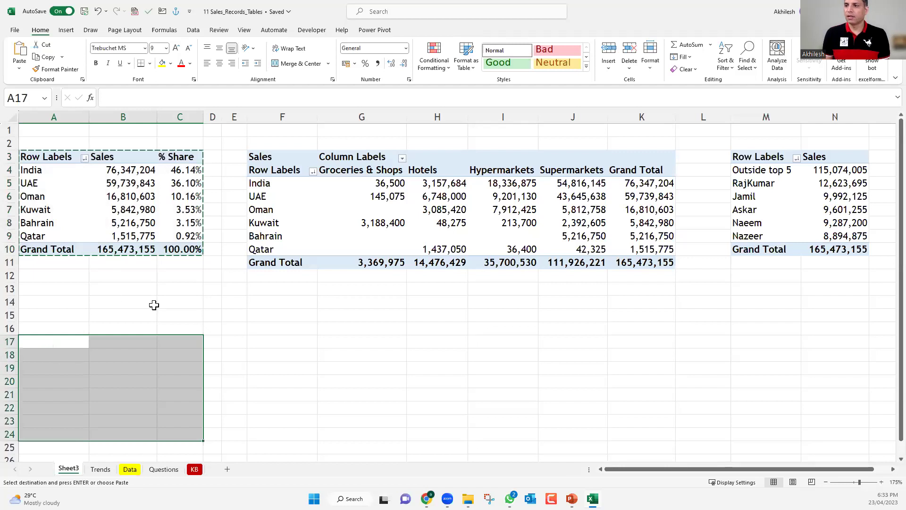
key(ctrl+v)
- Remove Country from the copy's rows and ungroup the dates into individual Invoice_Date days
drag(708, 372, 724, 385)
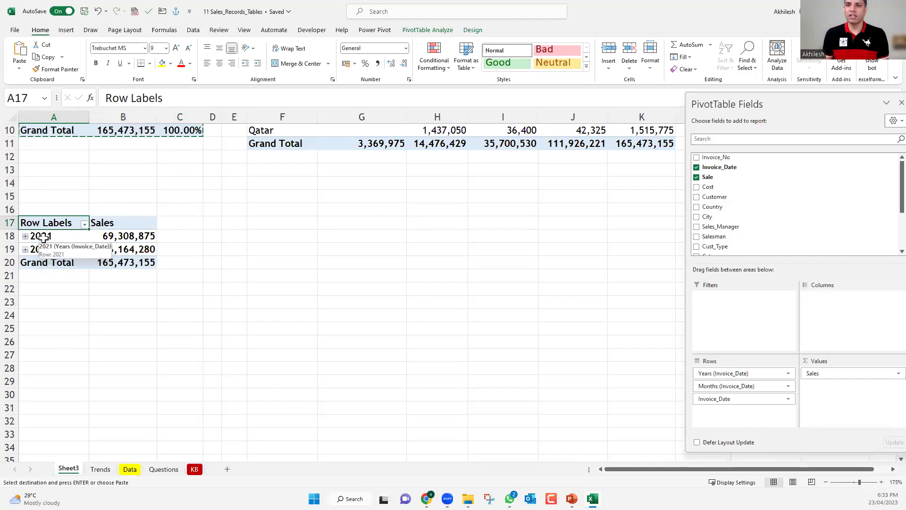
click(43, 237)
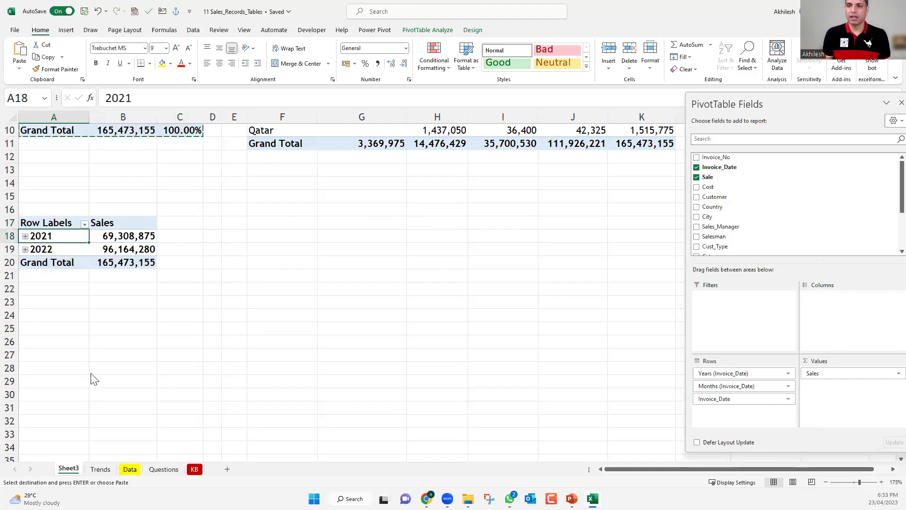
key(shift+F10)
click(74, 375)
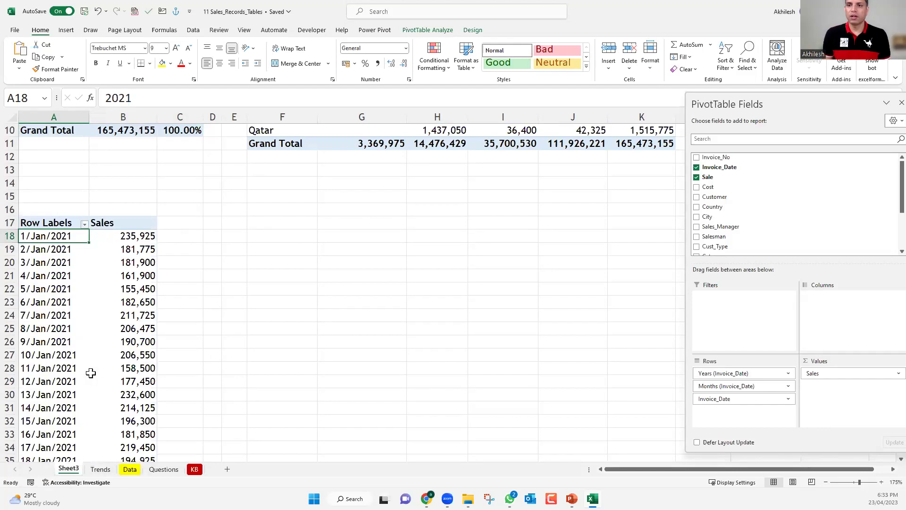
right_click(62, 264)
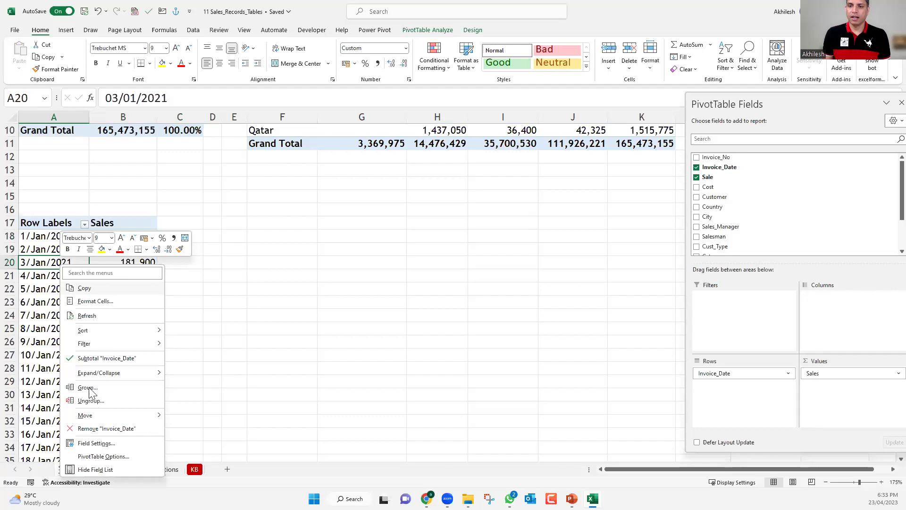
click(90, 390)
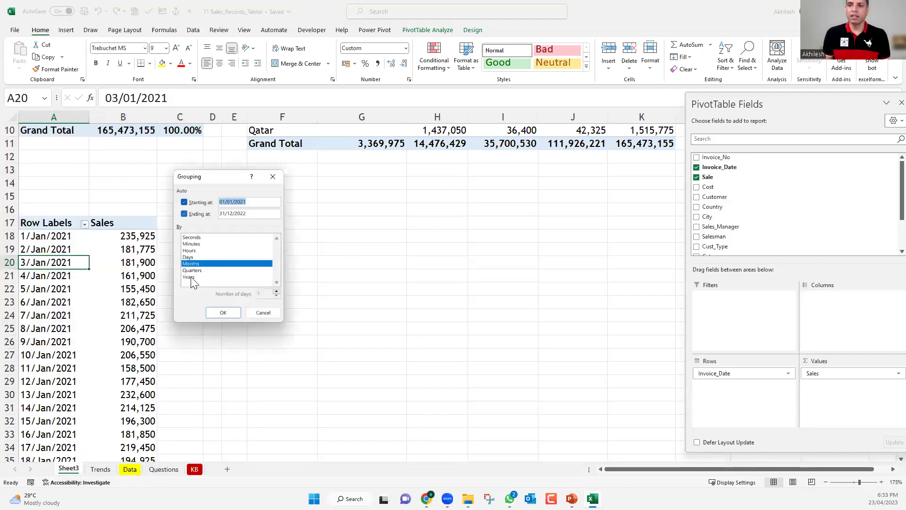
click(194, 270)
click(191, 277)
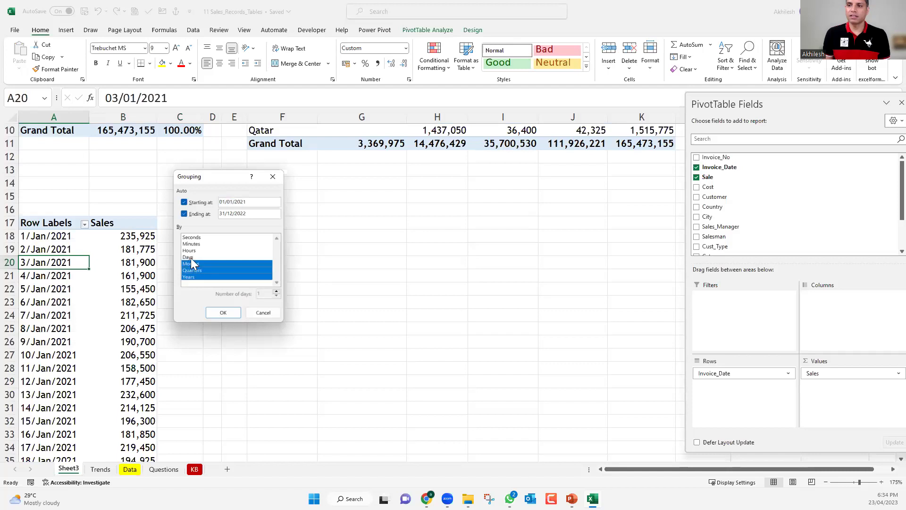
click(217, 311)
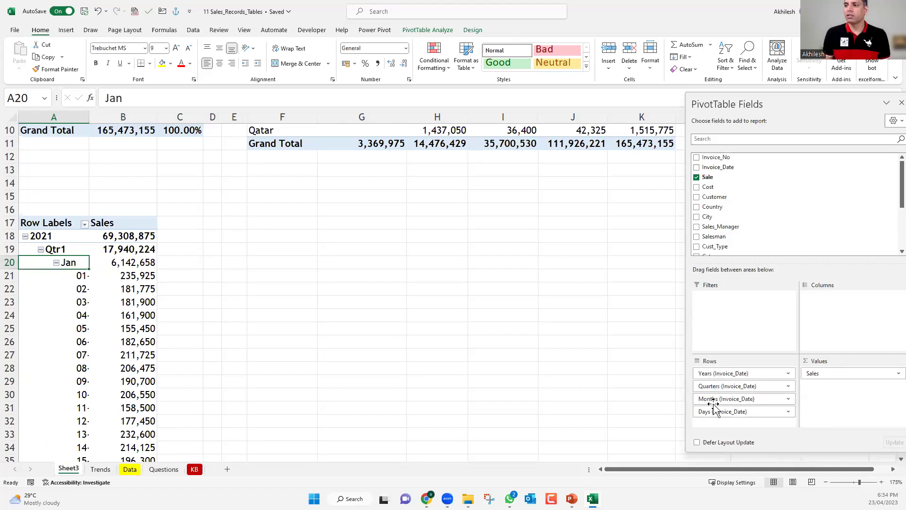
drag(714, 409, 269, 319)
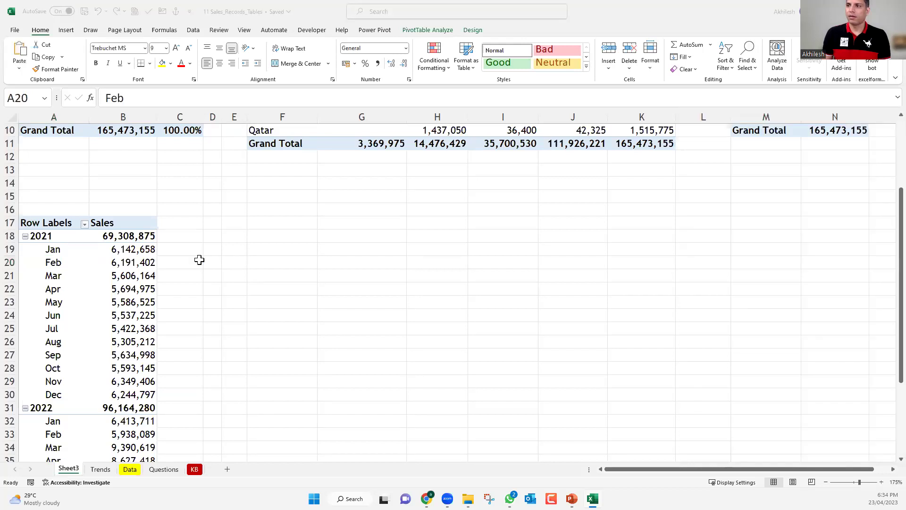
click(276, 247)
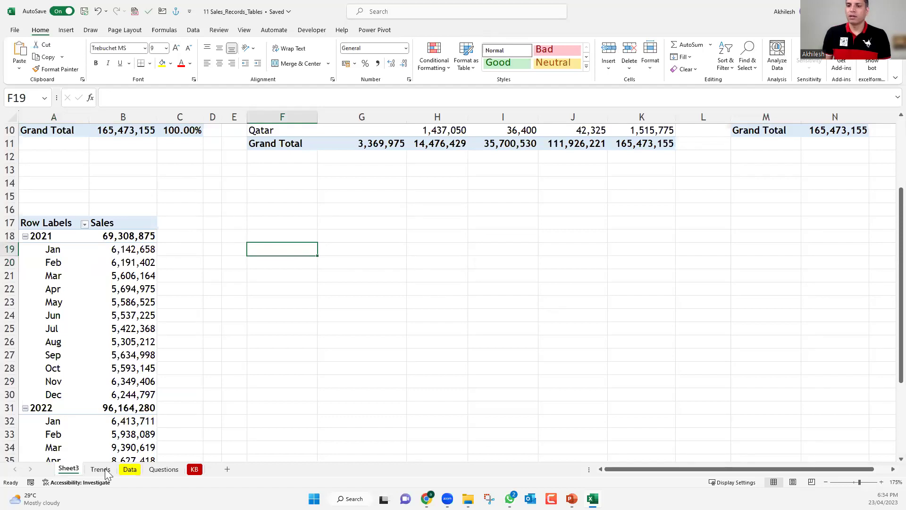
- On Trends, ungroup the dates and drop the Quarters and daily Invoice_Date levels from Rows
key(ctrl+Page_Down)
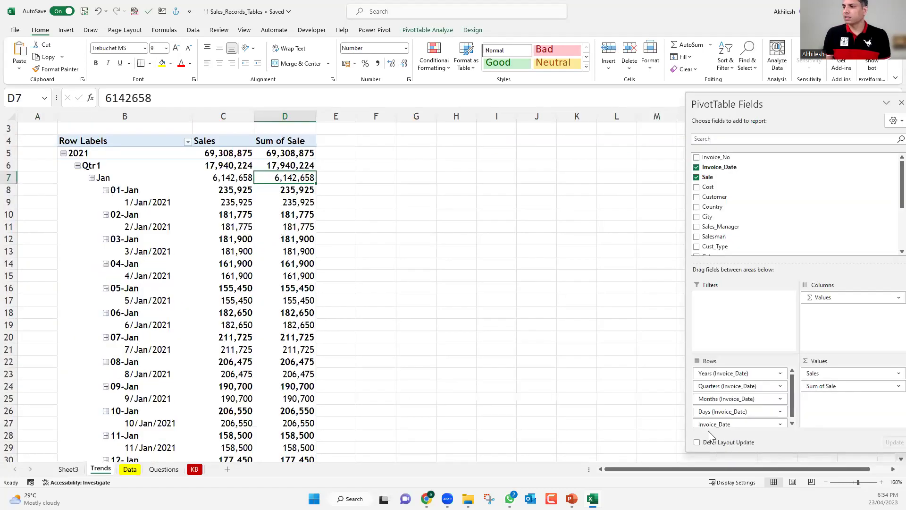
right_click(104, 166)
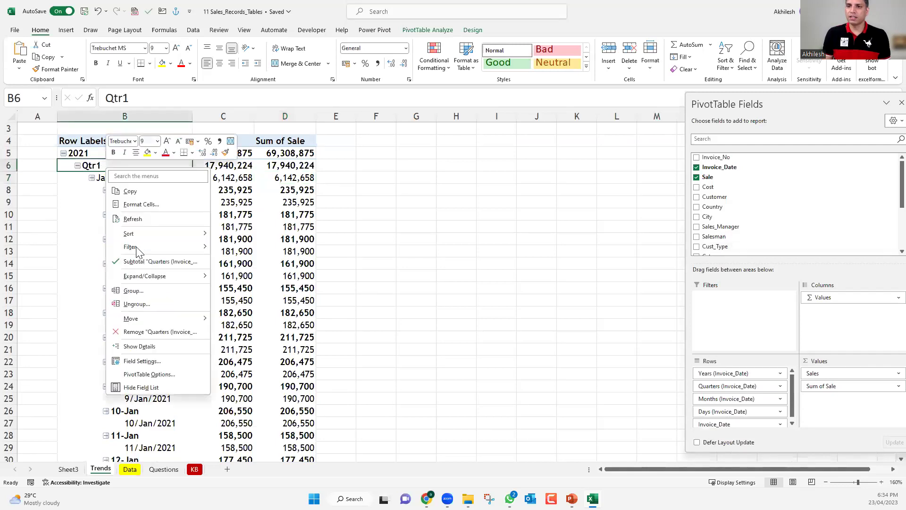
click(137, 304)
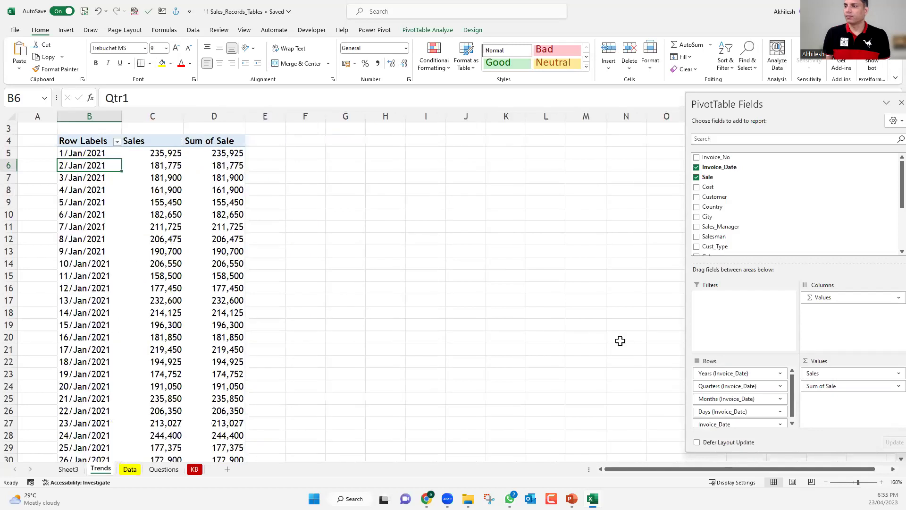
click(719, 168)
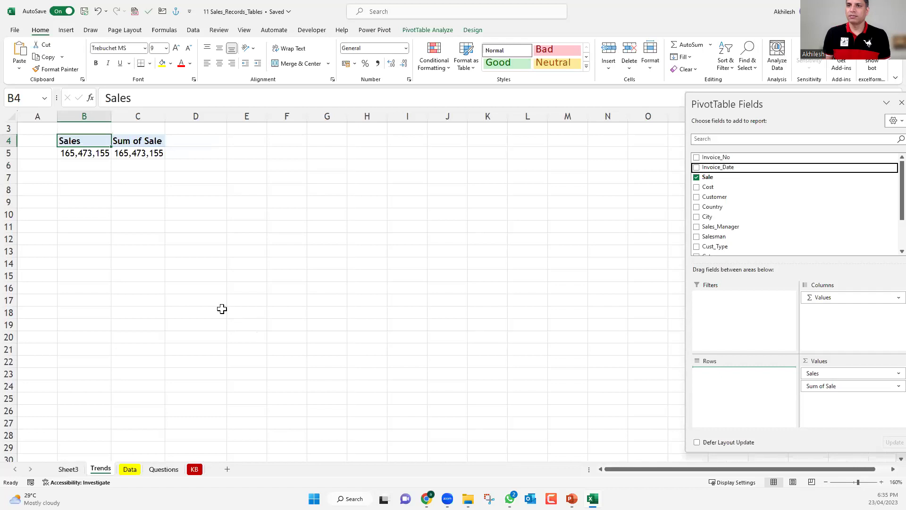
key(ctrl+z)
drag(720, 387, 571, 385)
drag(349, 286, 331, 279)
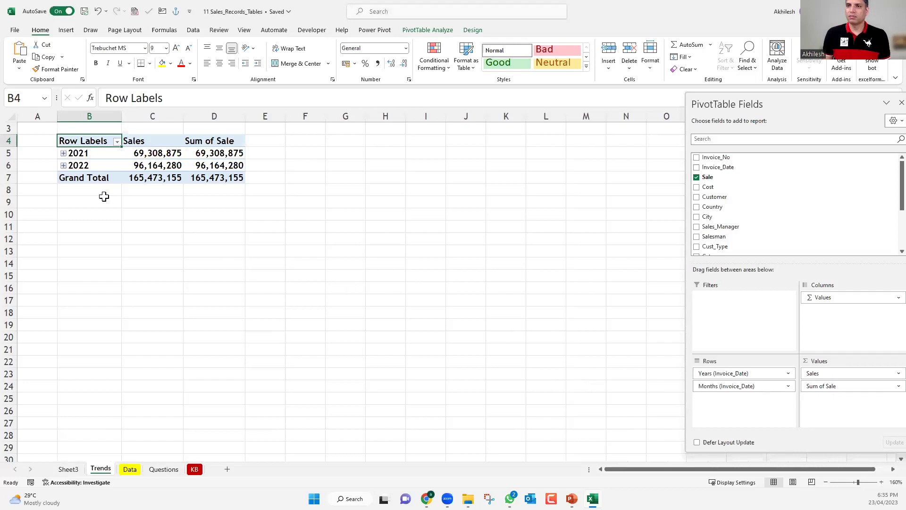
- Expand 2021 and 2022 to show their months and copy the whole pivot
click(64, 154)
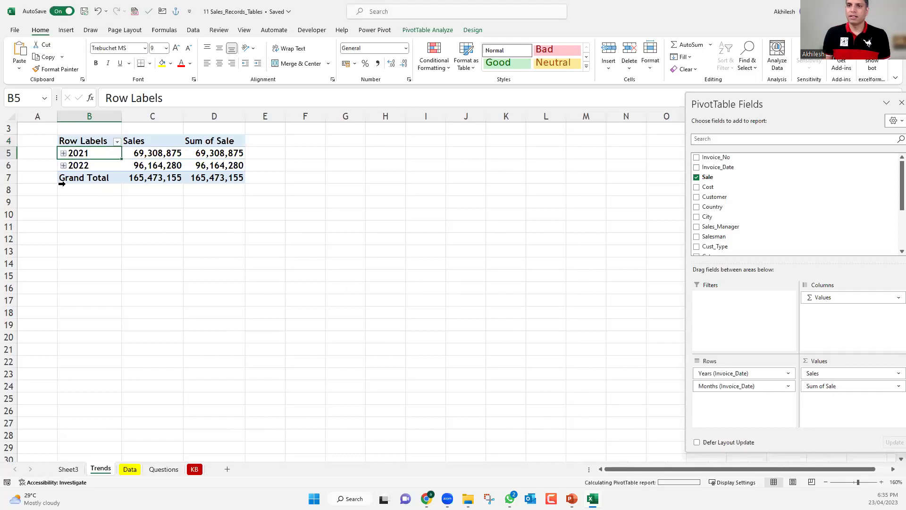
click(63, 313)
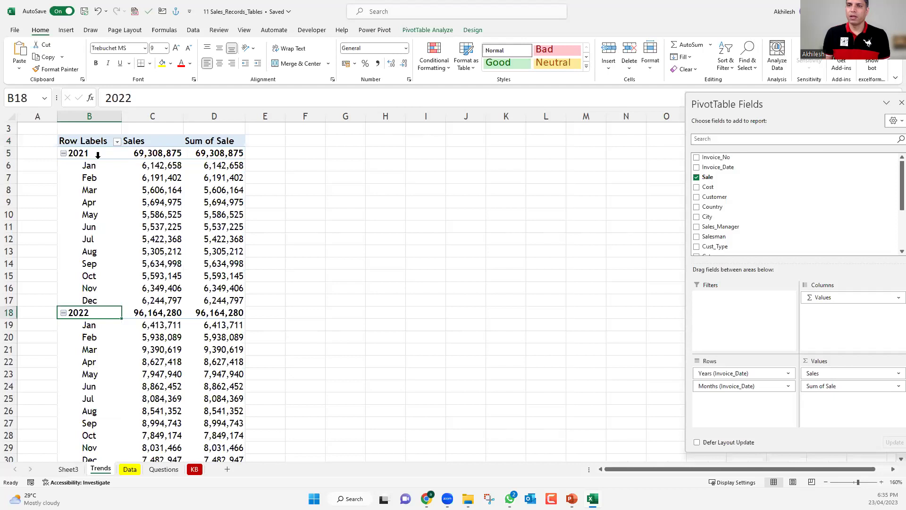
click(99, 141)
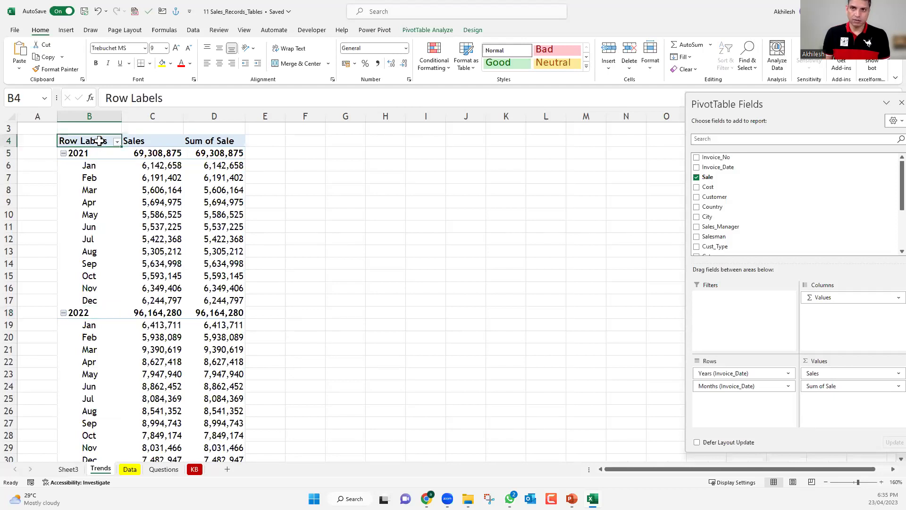
key(ctrl+shift+End)
key(ctrl+c)
scroll(315, 161, up, 2)
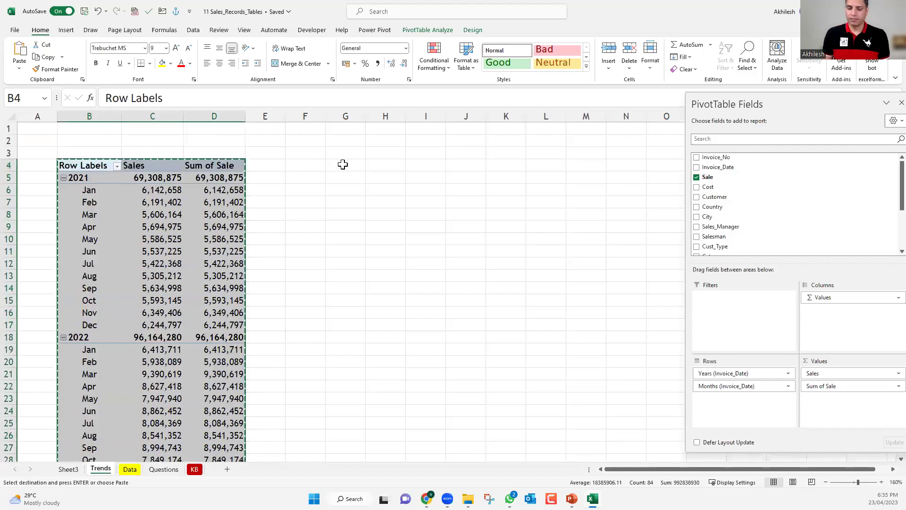
- Paste the pivot copy at F4 and autofit columns G and H
click(326, 165)
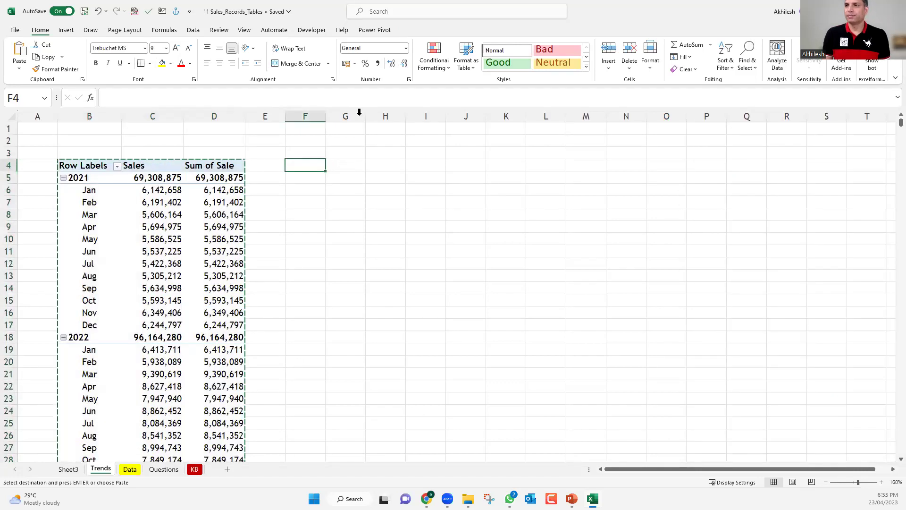
key(ctrl+v)
double_click(407, 116)
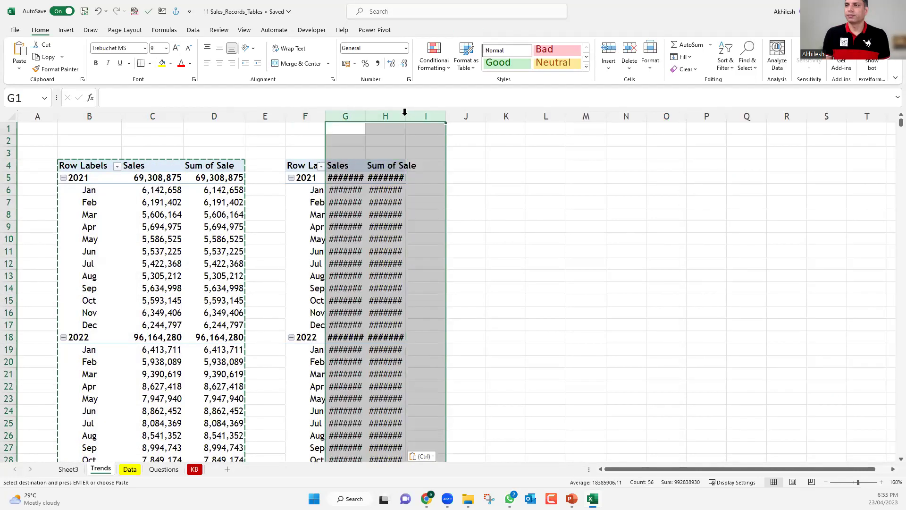
click(550, 227)
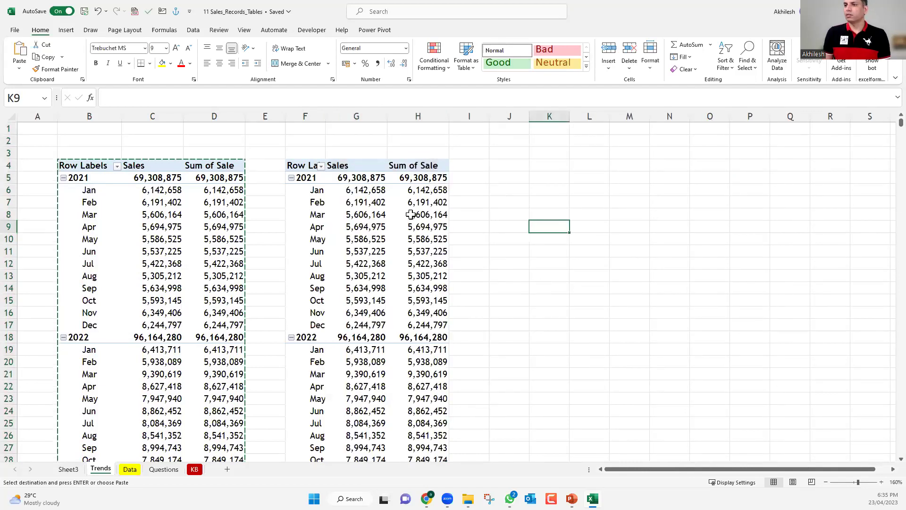
- Remove Sum of Sale from the values of both the copied and original pivots
click(414, 251)
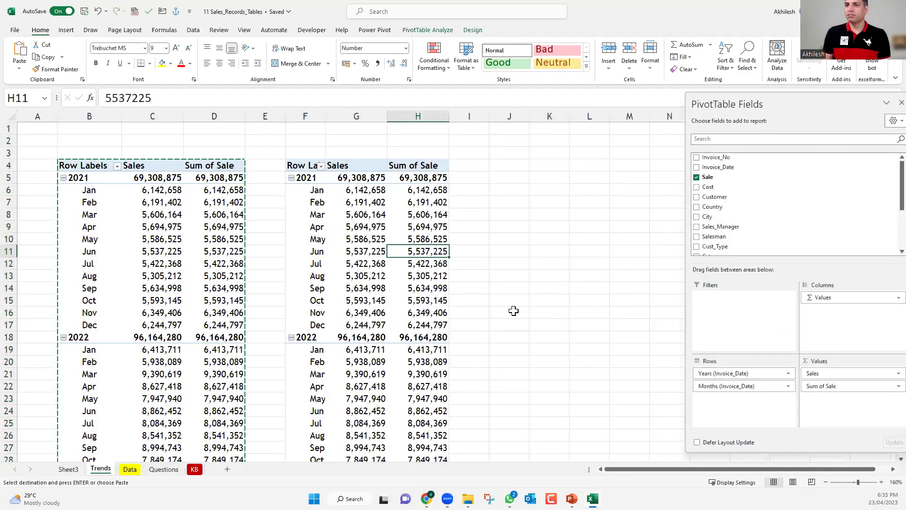
drag(832, 386, 604, 344)
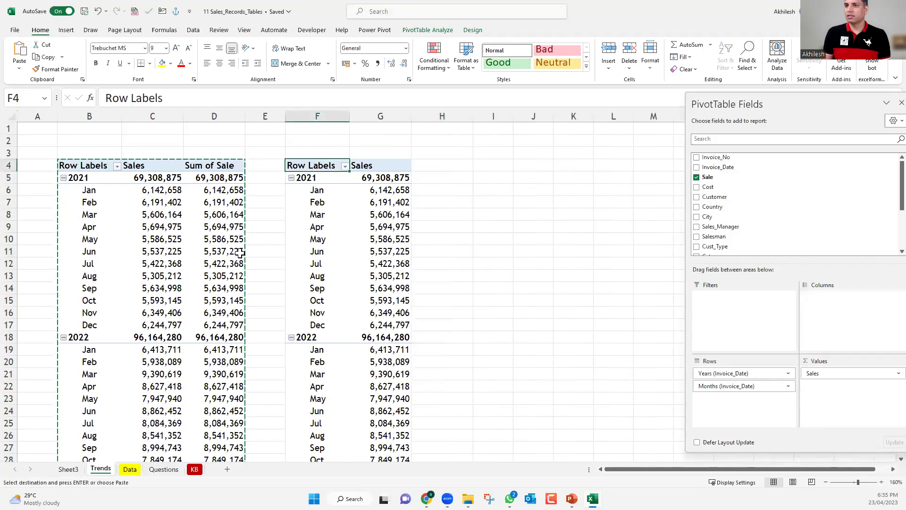
click(191, 253)
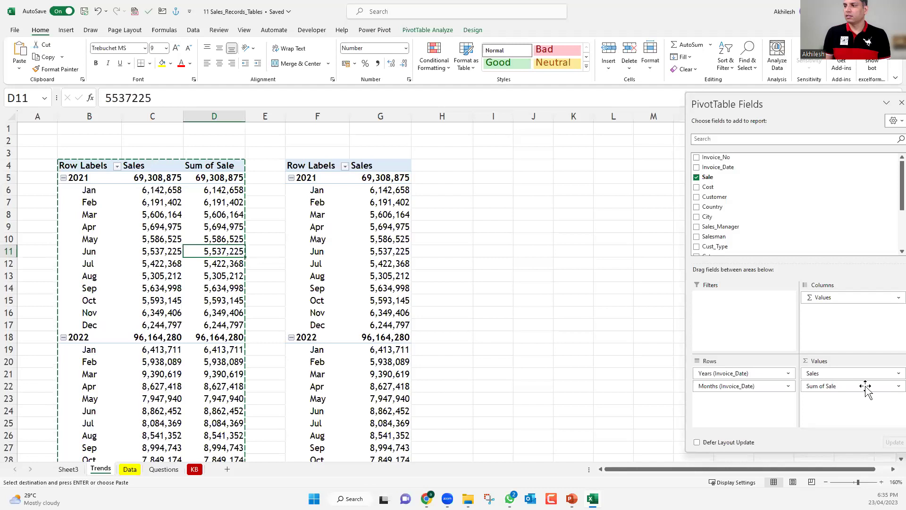
drag(504, 285, 396, 224)
- Delete the copied pivot in columns F:G and collapse the ribbon
click(395, 220)
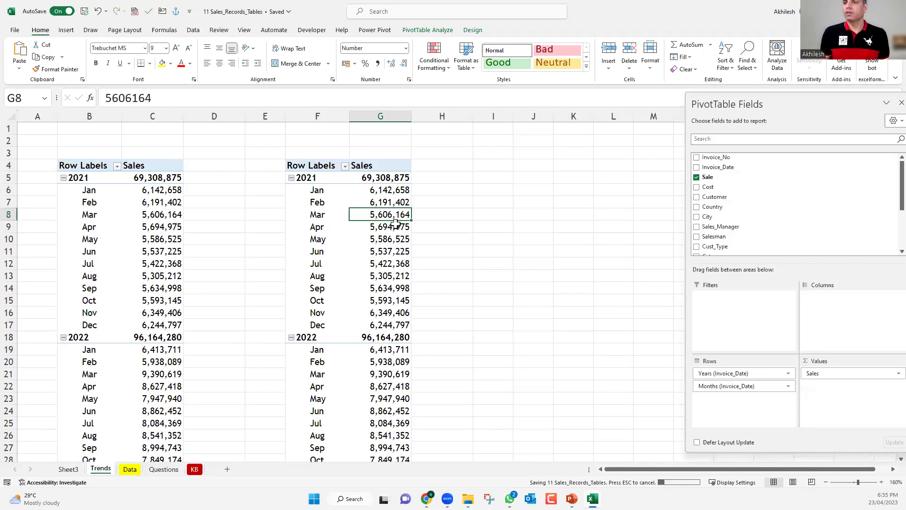
drag(317, 116, 404, 111)
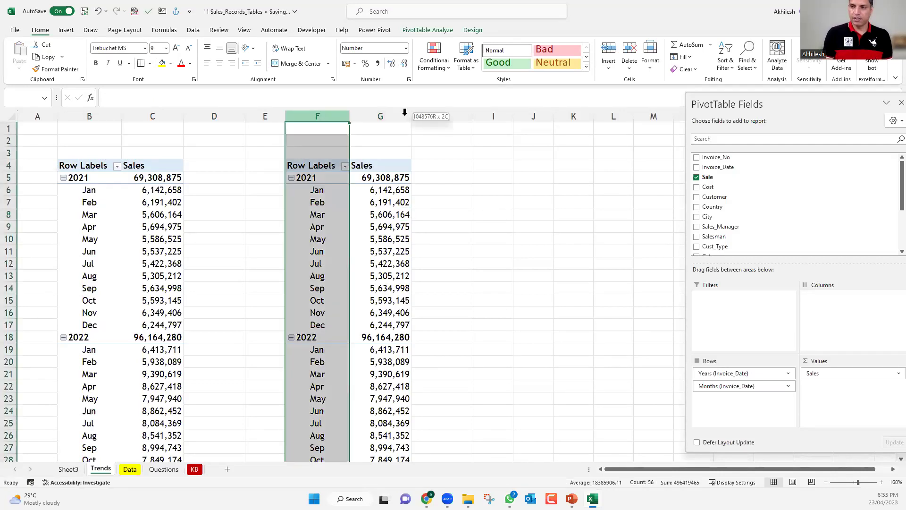
key(Delete)
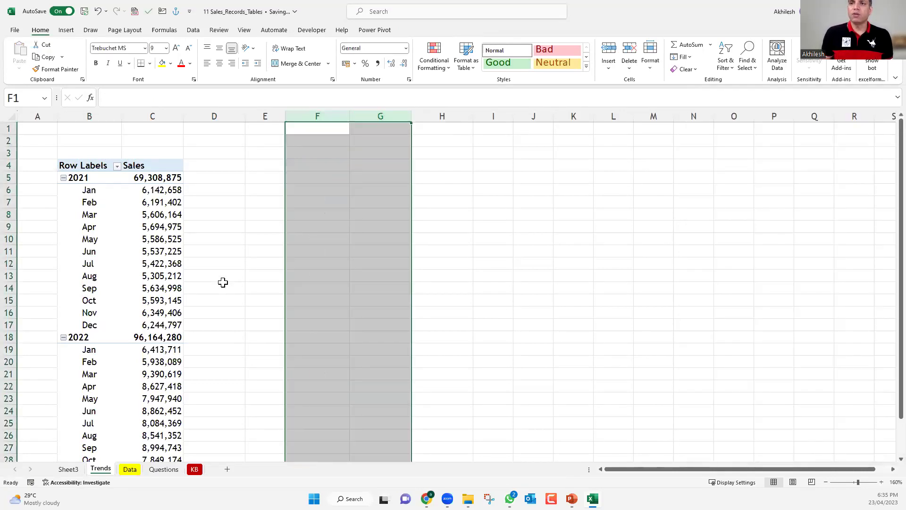
scroll(223, 283, down, 1)
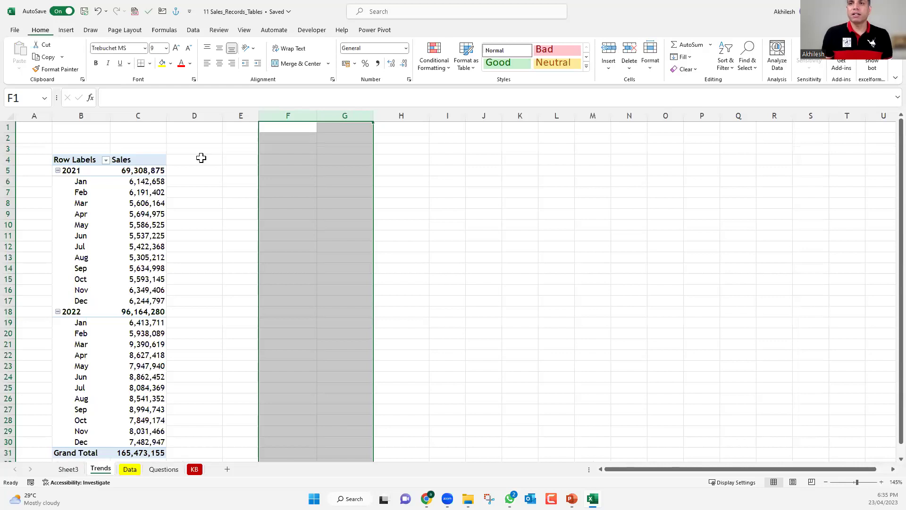
key(ctrl+F1)
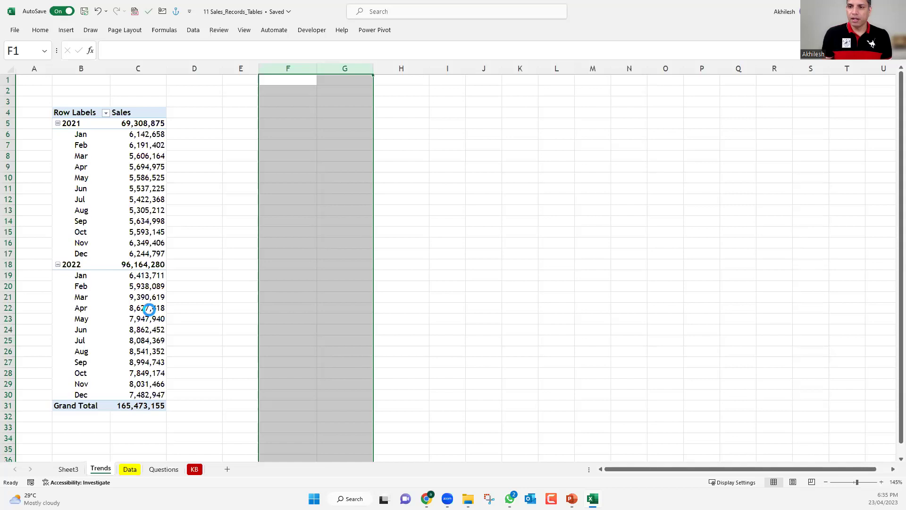
click(138, 307)
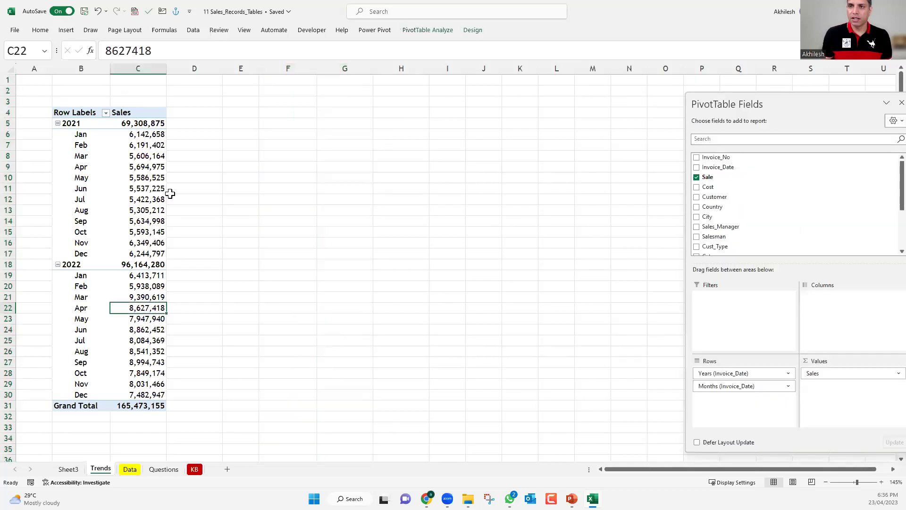
key(Up)
key(Up)
key(Up)
key(Up)
key(Up)
key(Up)
key(Up)
key(Up)
key(Up)
key(Up)
key(Up)
key(Up)
key(Up)
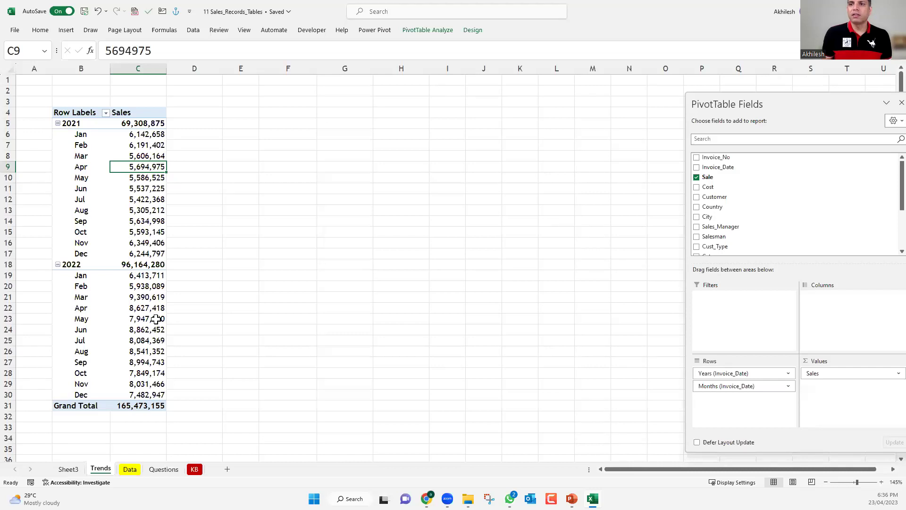
mouse_move(156, 319)
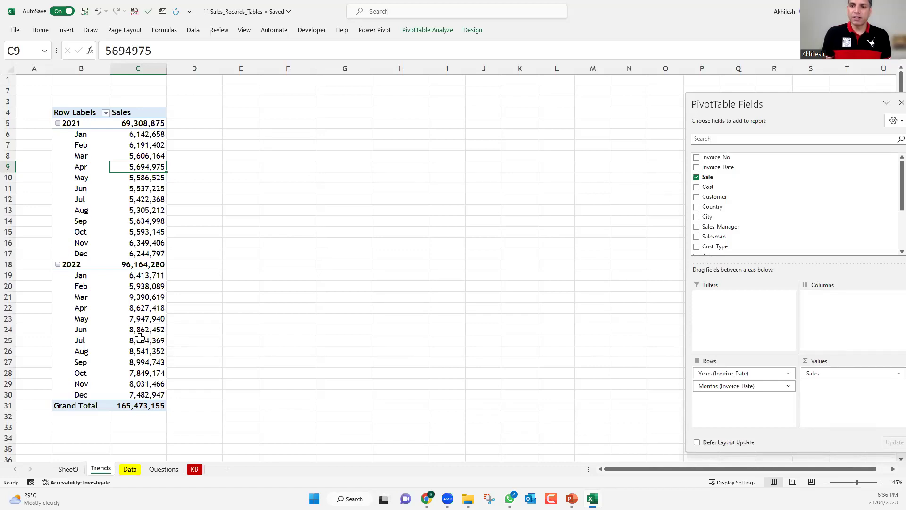
click(141, 312)
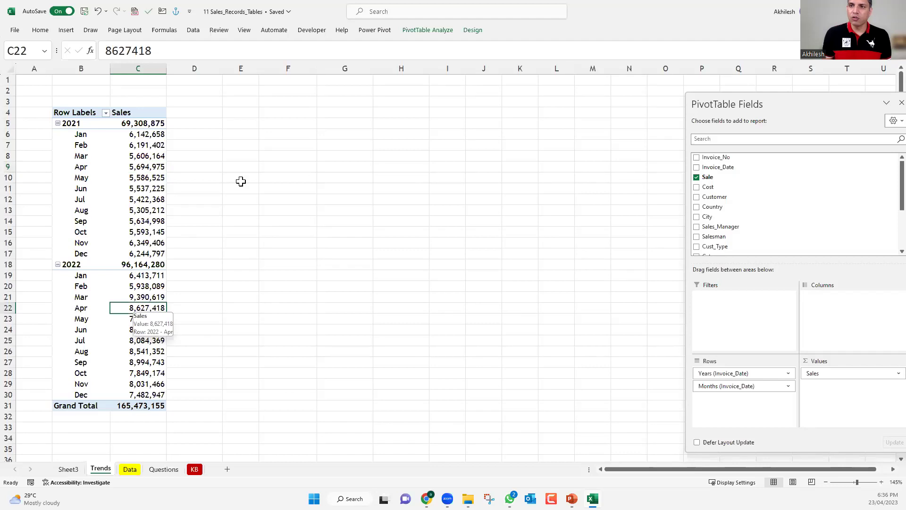
click(140, 170)
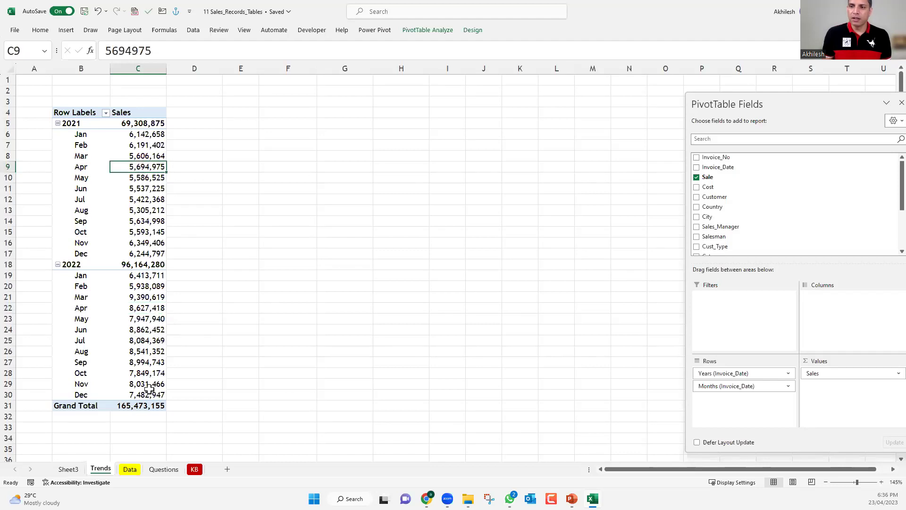
click(140, 318)
click(141, 178)
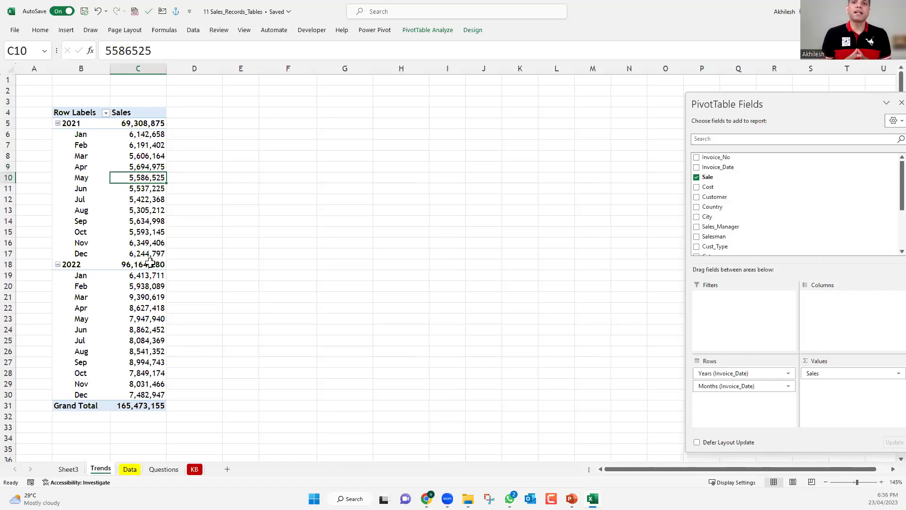
mouse_move(150, 263)
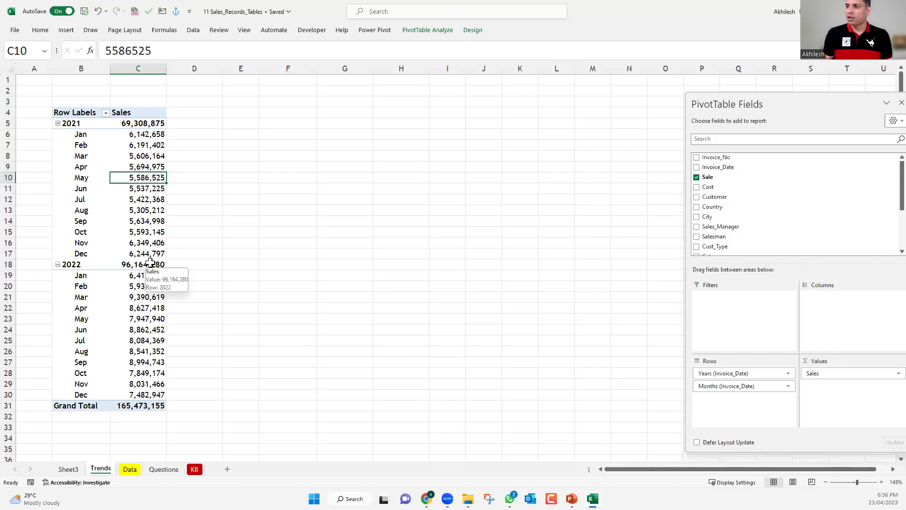
drag(712, 374, 159, 395)
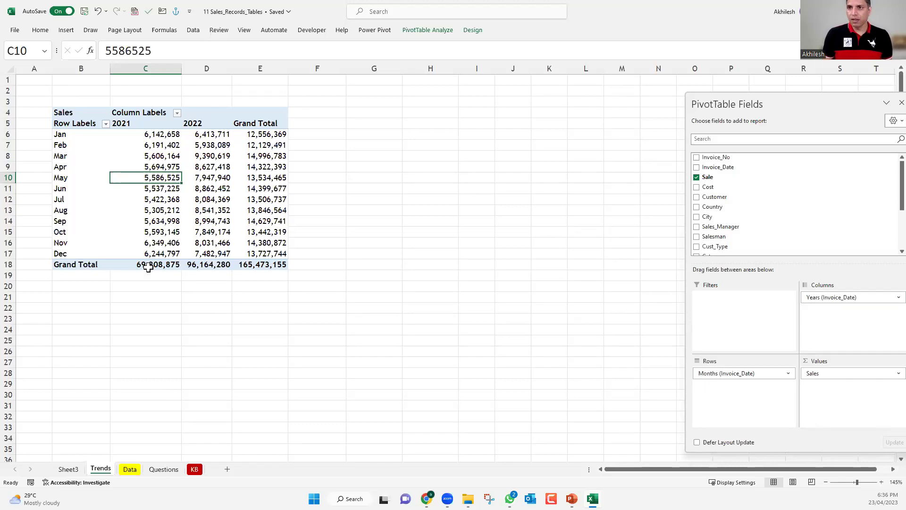
click(155, 167)
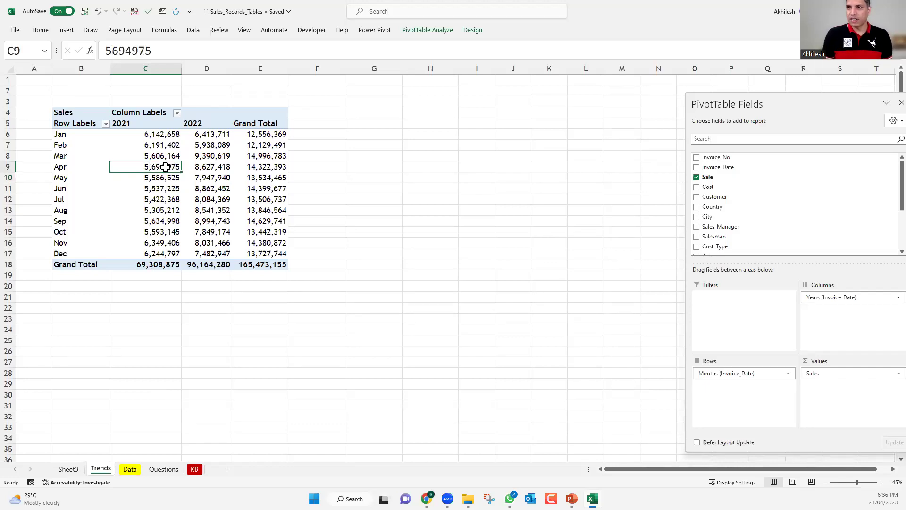
click(207, 168)
click(149, 157)
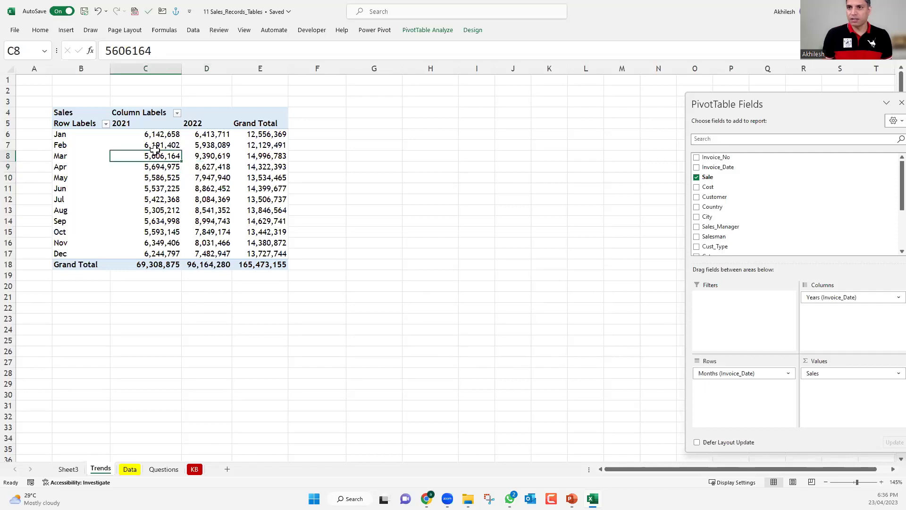
click(207, 155)
click(163, 145)
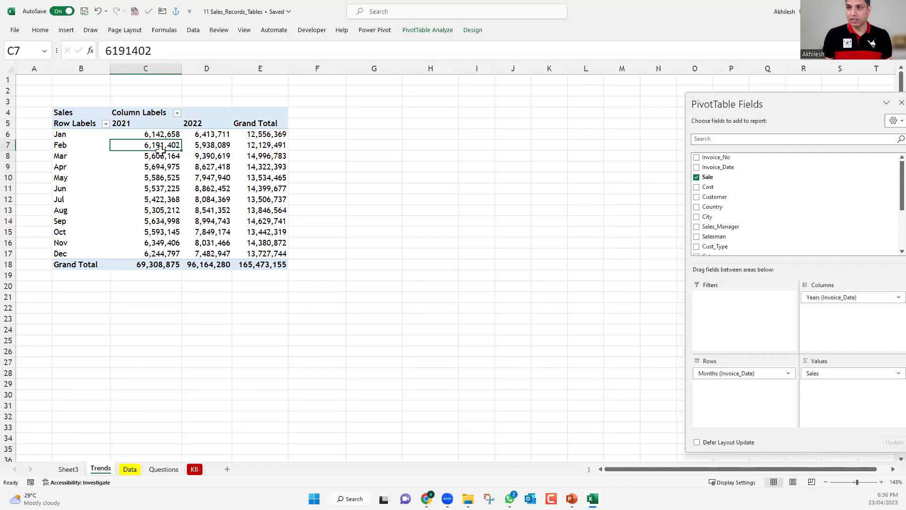
key(Right)
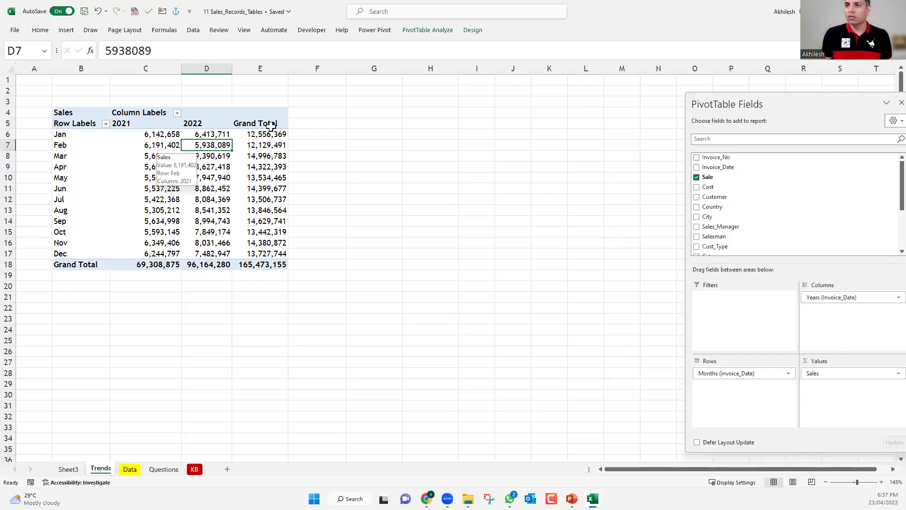
drag(260, 123, 268, 259)
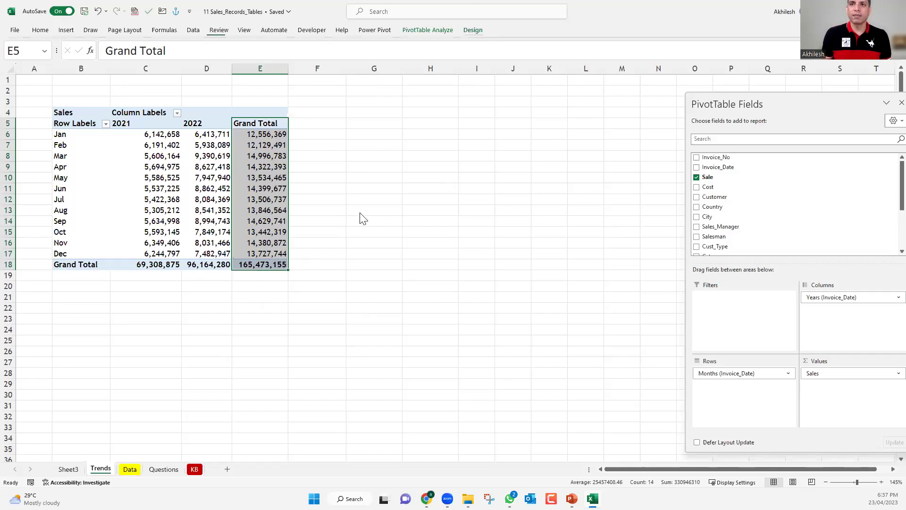
- Set Grand Totals to On for Columns Only, dropping the Grand Total column, and save
click(473, 30)
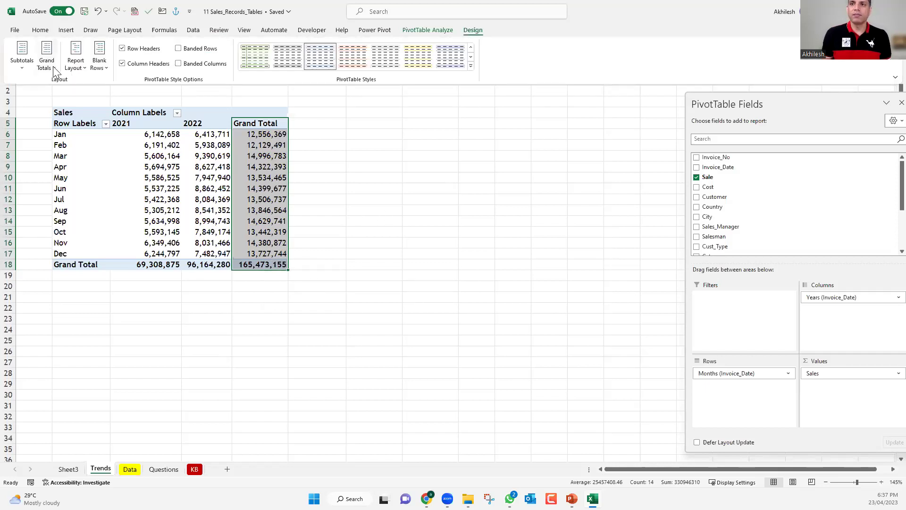
click(54, 69)
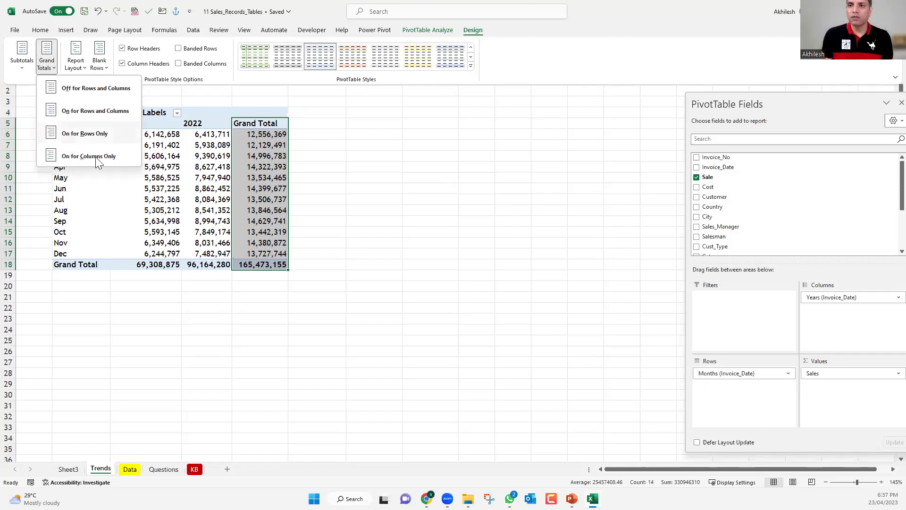
key(c)
drag(157, 136, 161, 257)
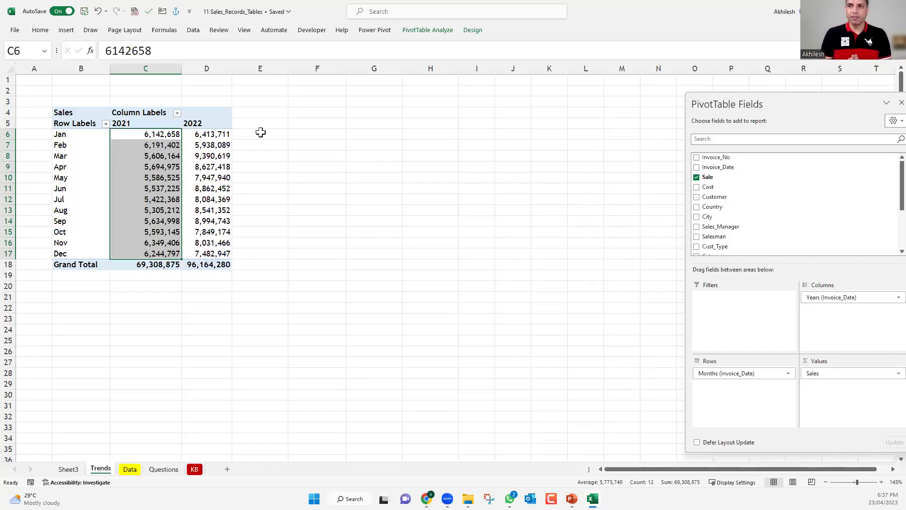
key(ctrl+s)
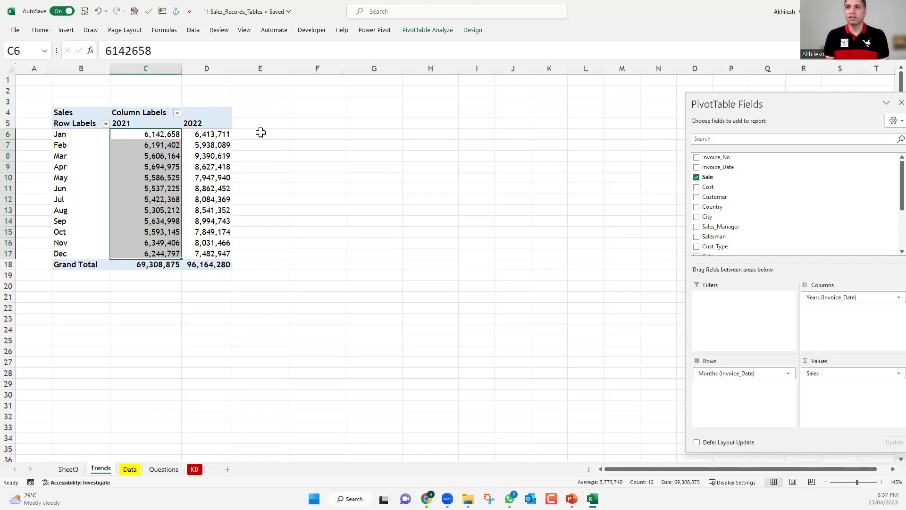
click(296, 135)
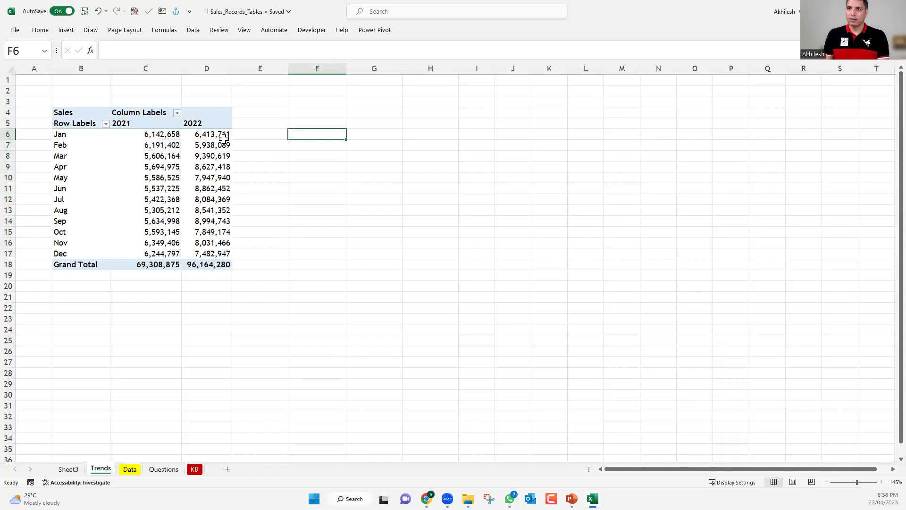
text(=)
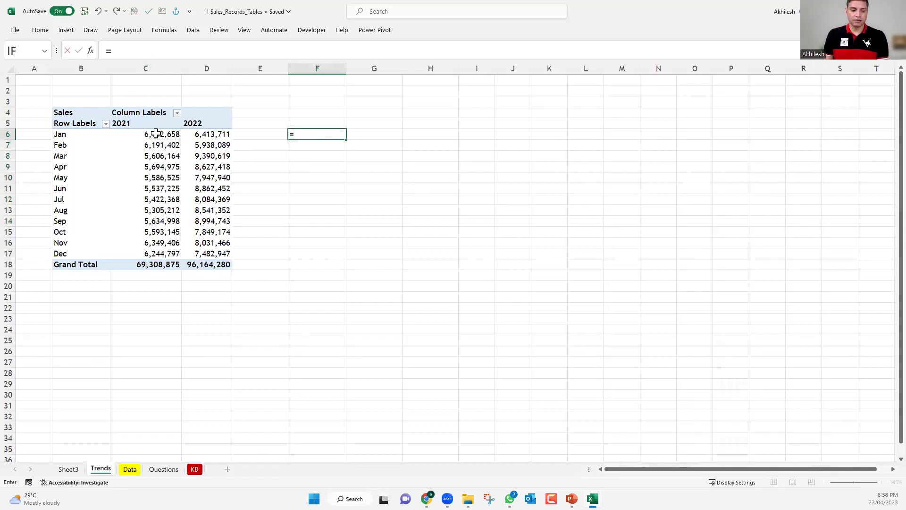
key(Escape)
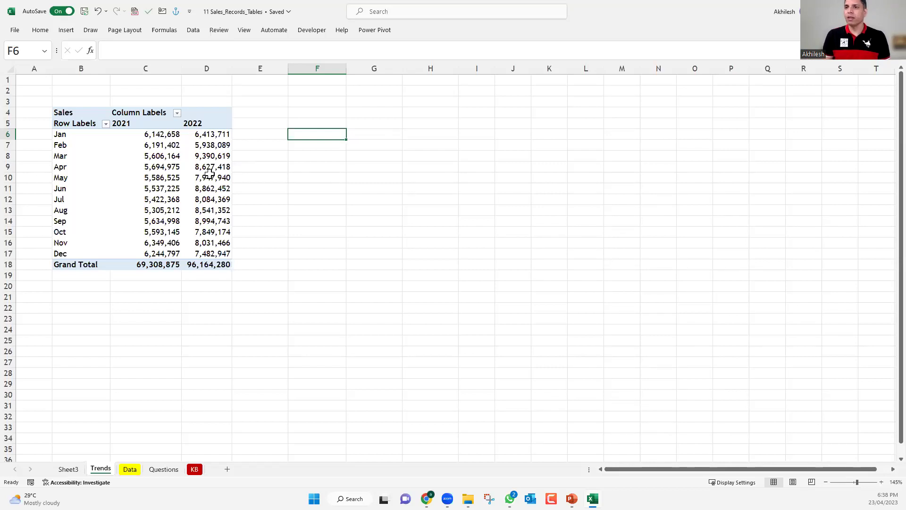
click(209, 175)
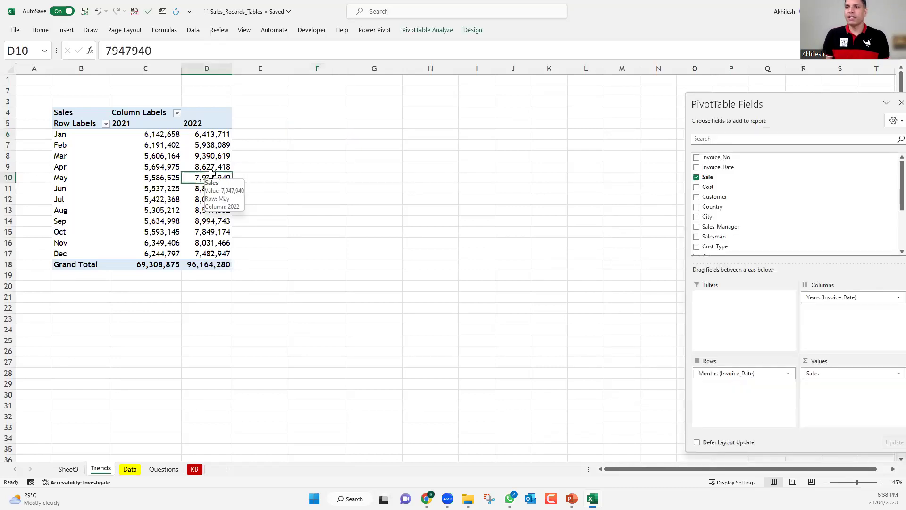
- Drag Sale into Values again, adding a second Sum of Sale column under 2021 and 2022
drag(707, 177, 830, 401)
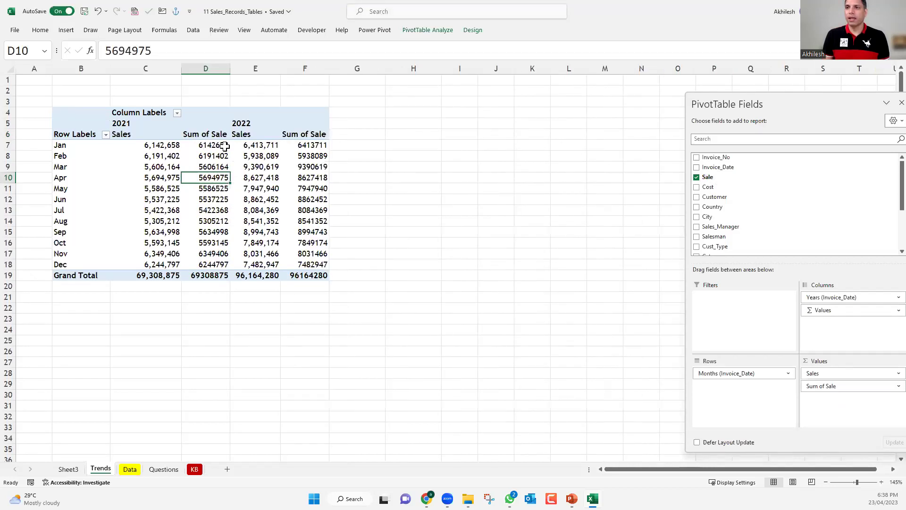
click(221, 138)
click(302, 131)
click(214, 136)
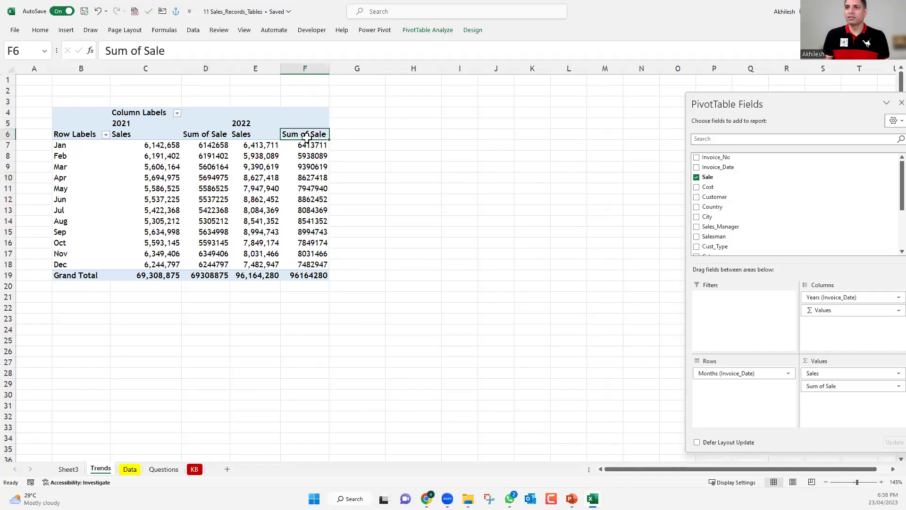
click(305, 148)
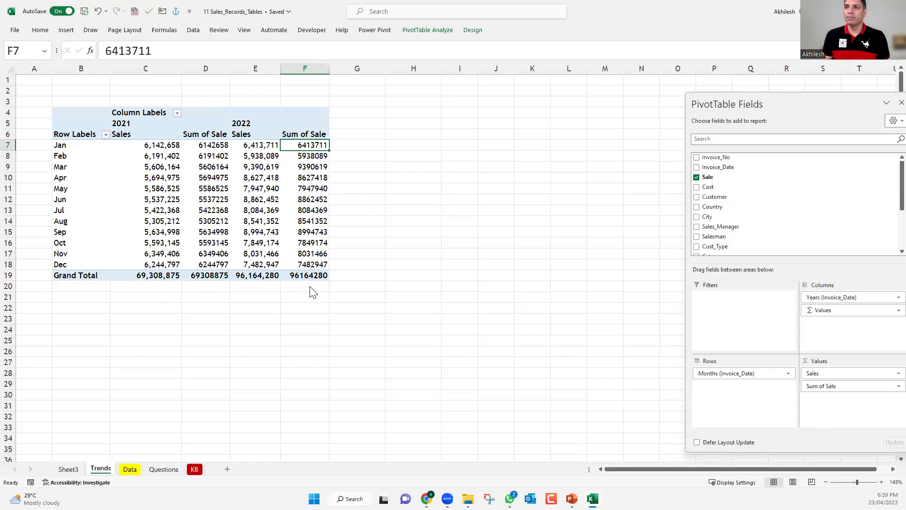
- Show the 2022 Sum of Sale as Difference From, base field Years, base item (previous)
right_click(311, 167)
mouse_move(401, 290)
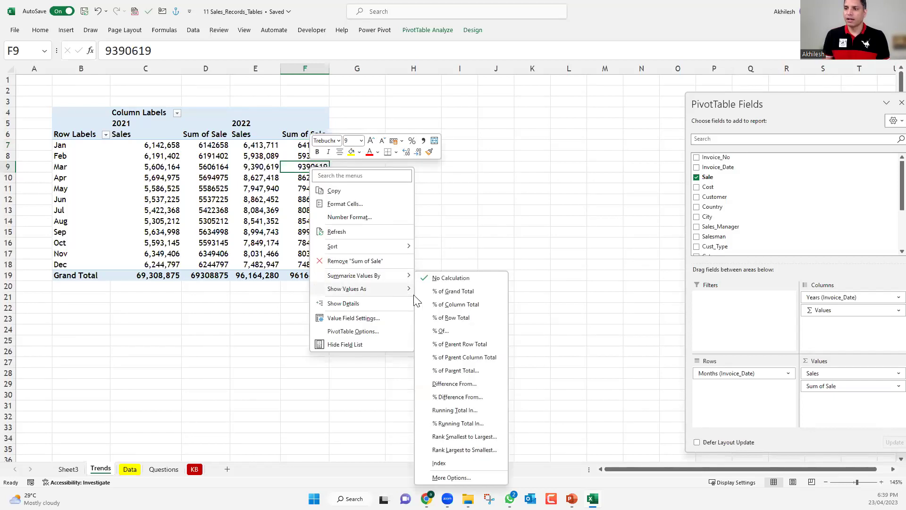
click(478, 384)
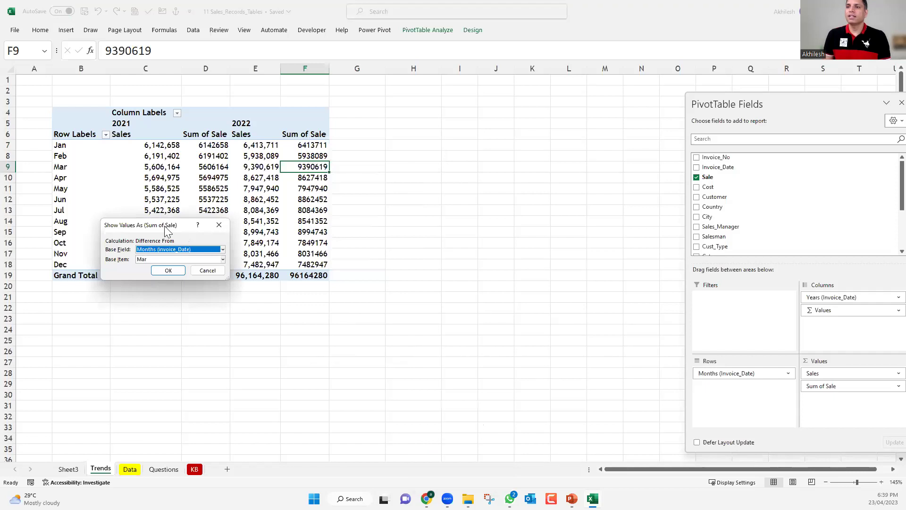
drag(166, 230, 402, 152)
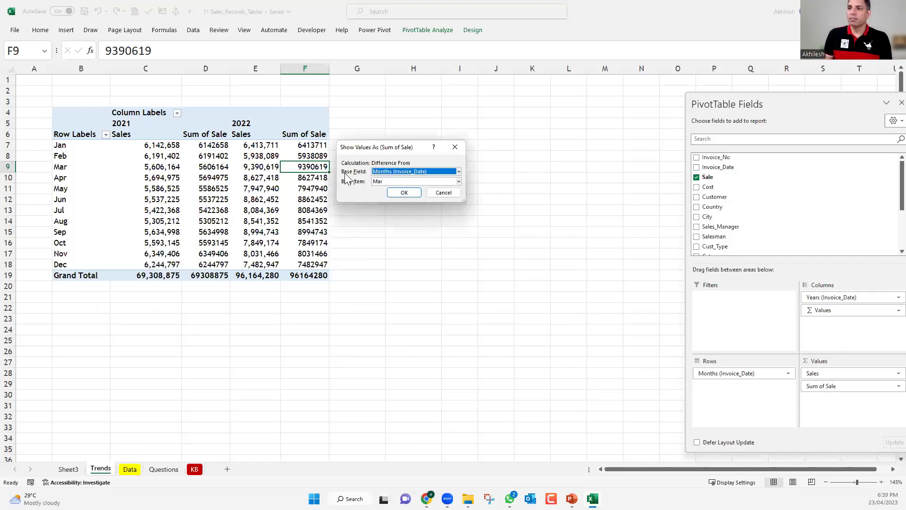
click(385, 173)
click(377, 190)
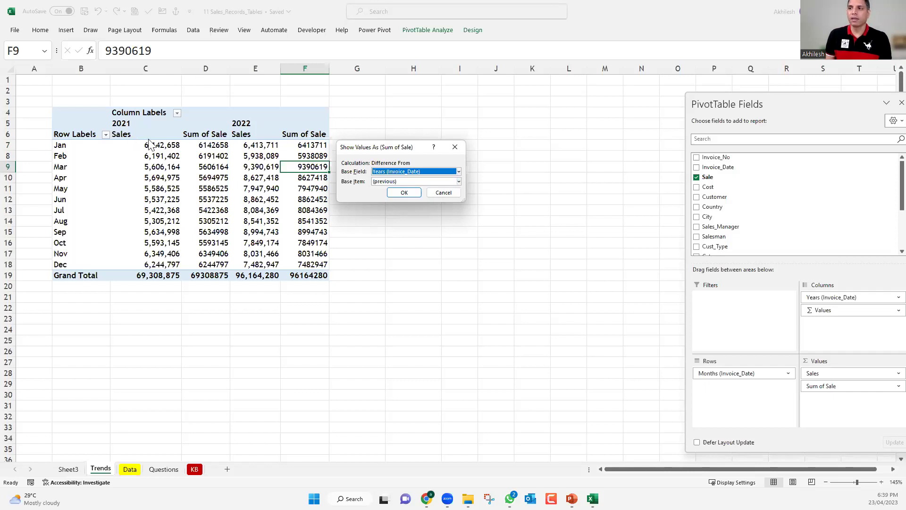
click(404, 193)
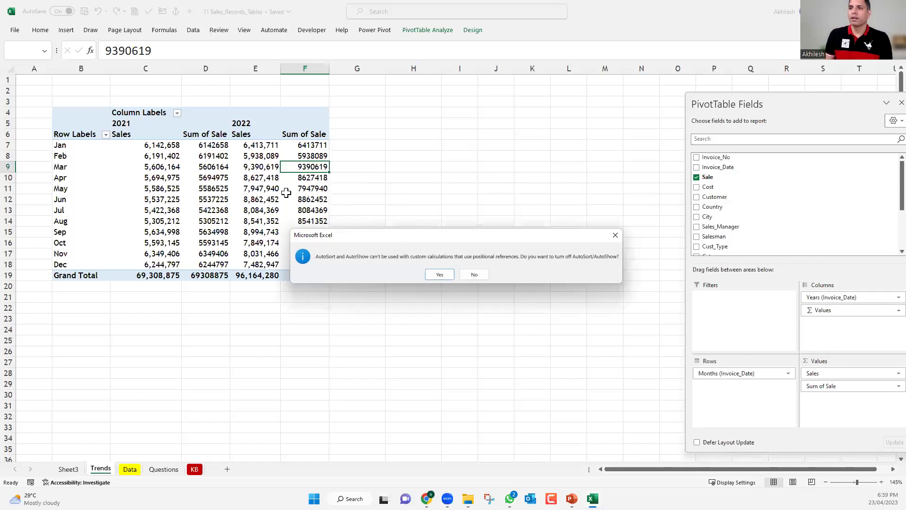
click(439, 275)
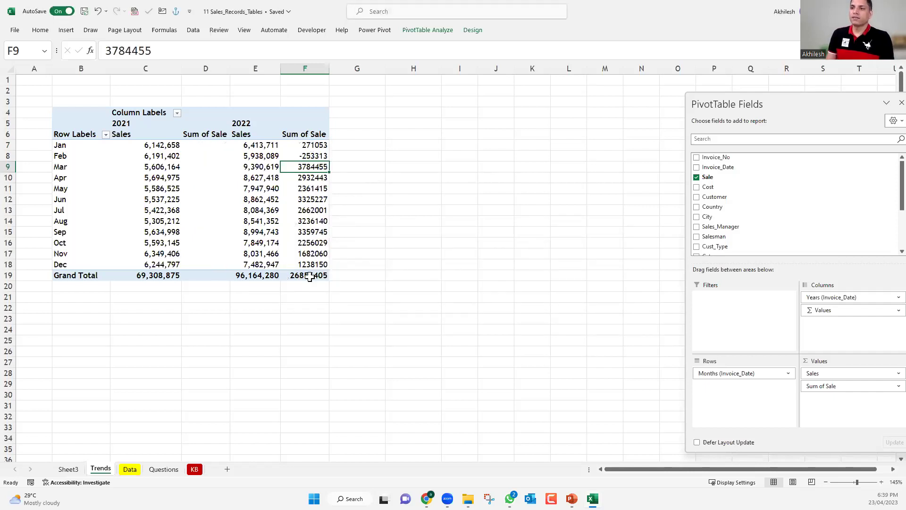
key(ctrl+space)
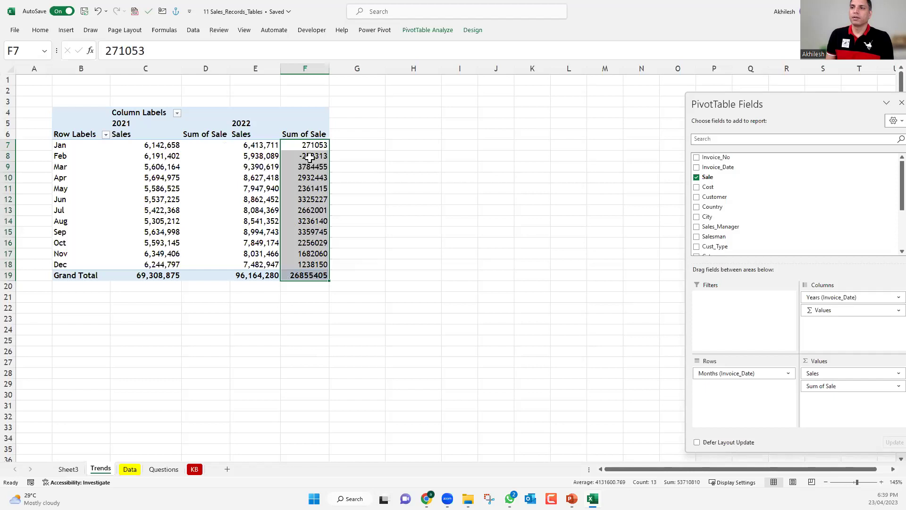
right_click(316, 187)
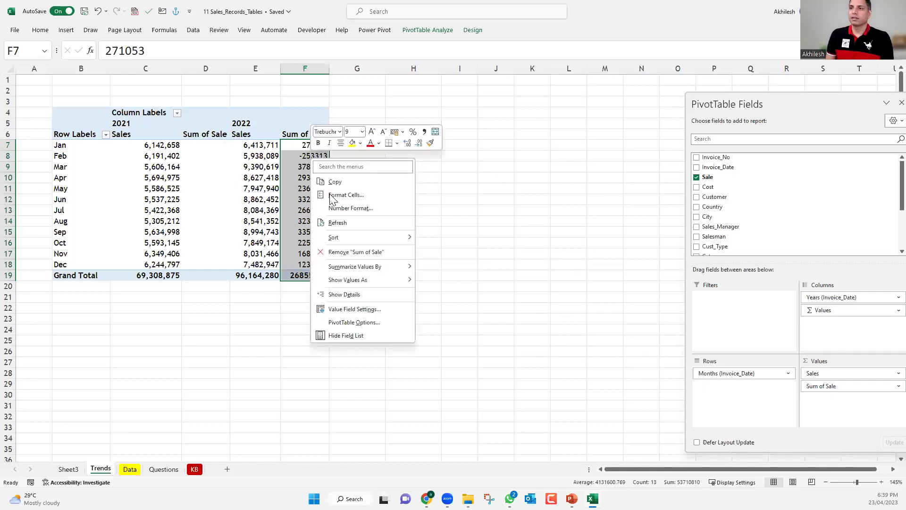
click(335, 209)
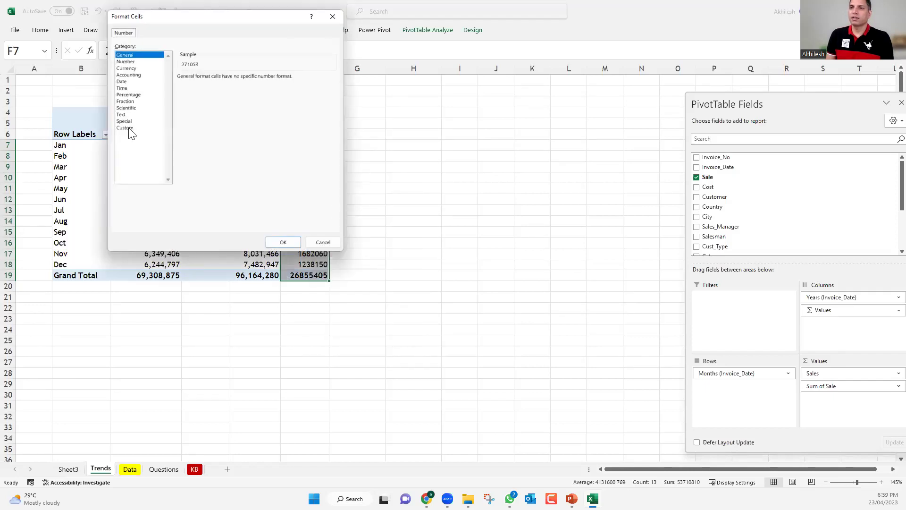
key(End)
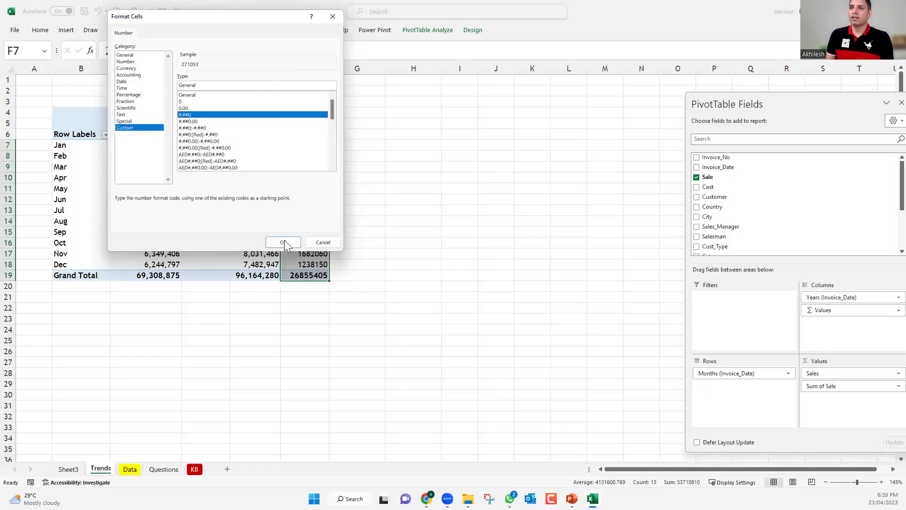
key(Return)
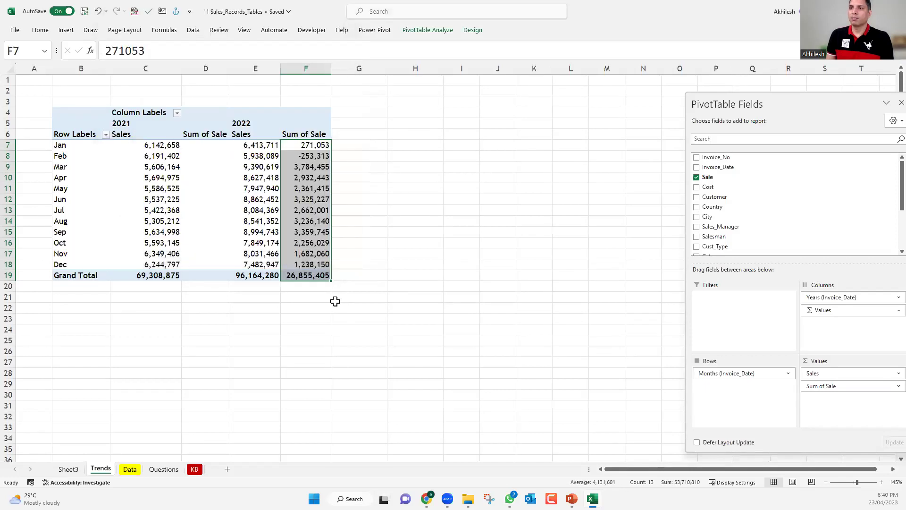
click(326, 331)
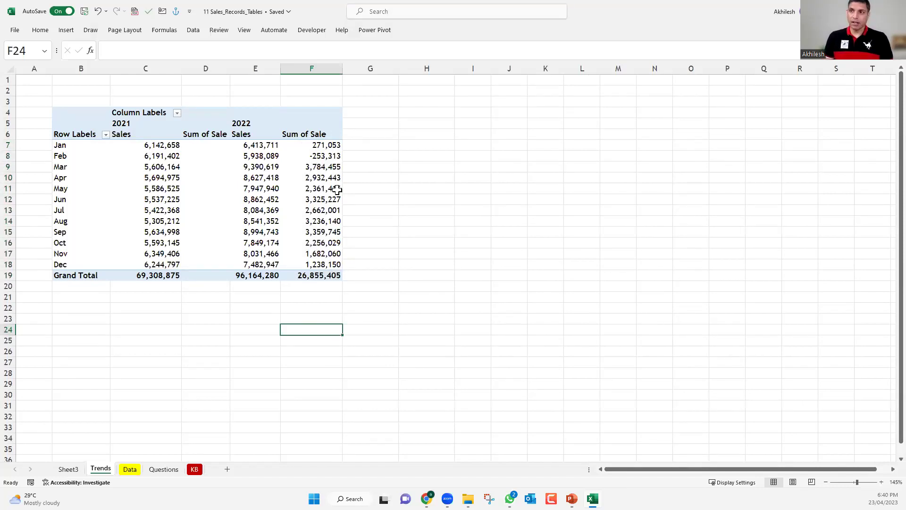
key(ctrl+z)
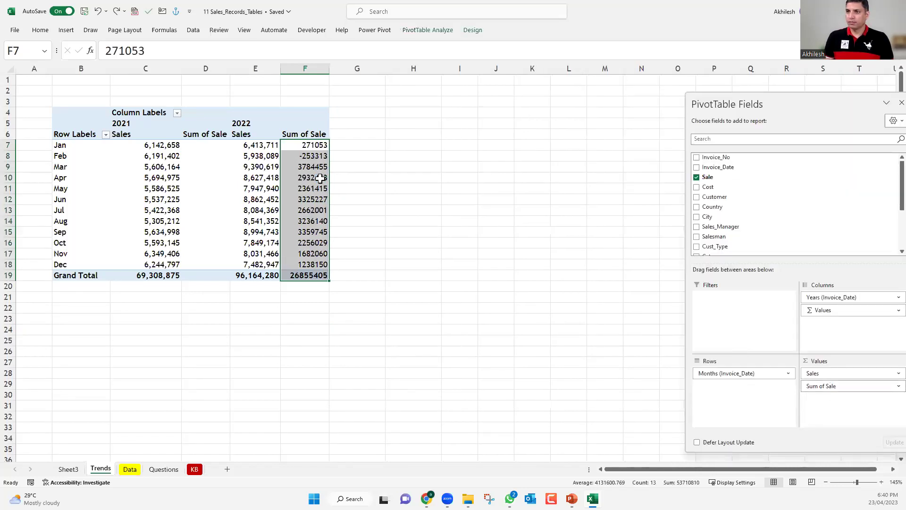
- Reapply Difference From Years (previous) to Sum of Sale and select the 2022 differences with grand total
key(ctrl+z)
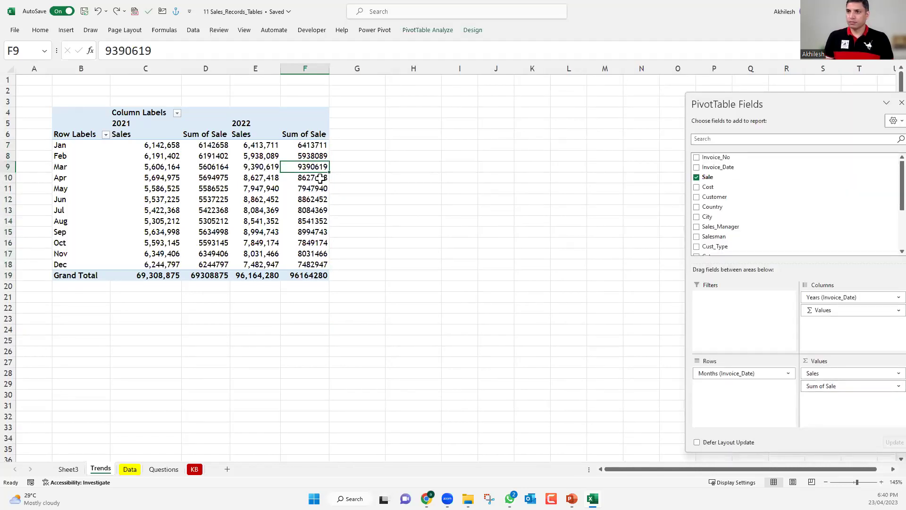
right_click(213, 158)
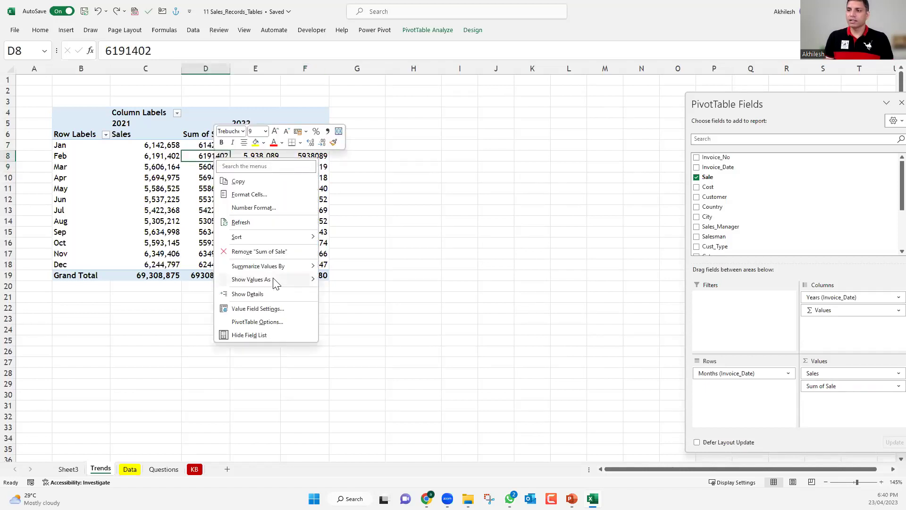
mouse_move(276, 283)
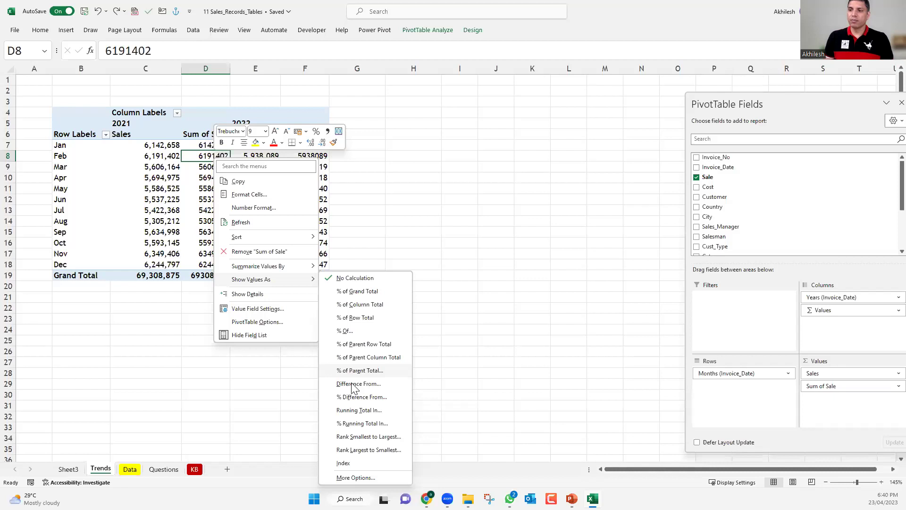
key(Return)
click(387, 171)
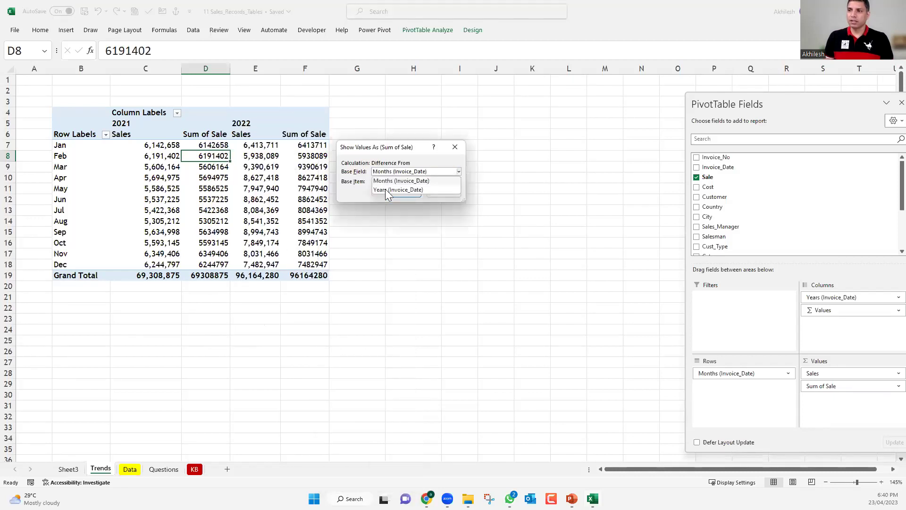
click(386, 190)
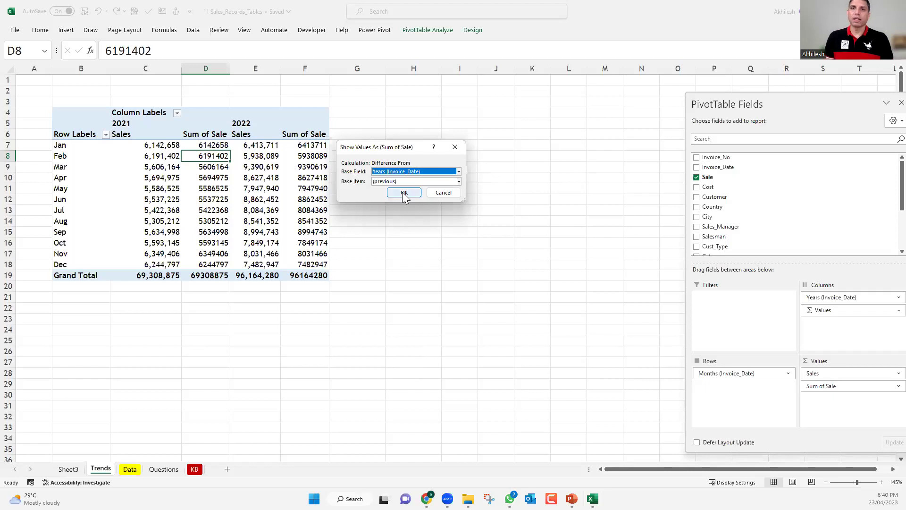
click(404, 194)
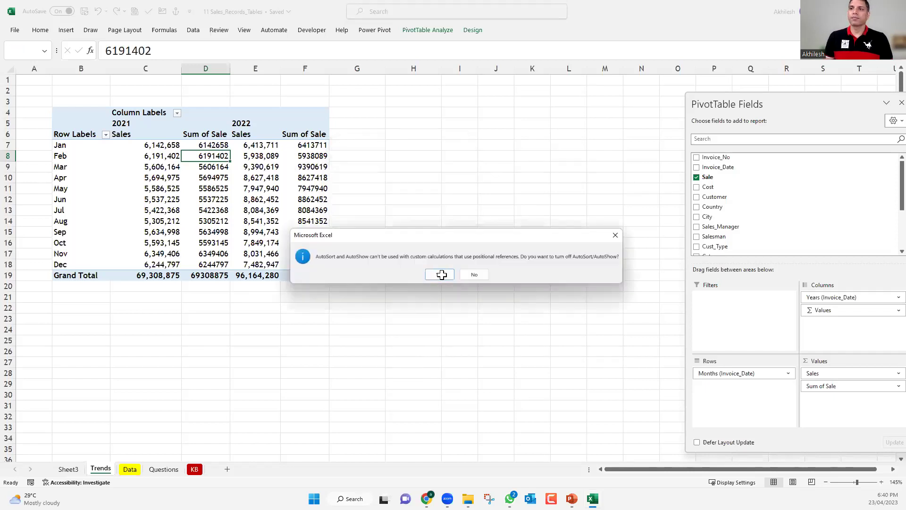
click(440, 274)
drag(310, 145, 310, 265)
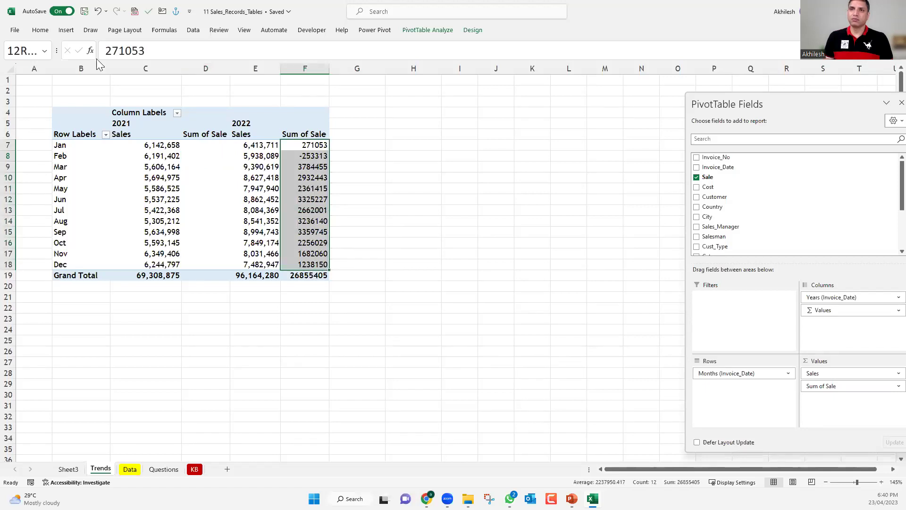
key(shift+Down)
- Format the year-on-year differences in Comma Style with no decimal places
click(41, 30)
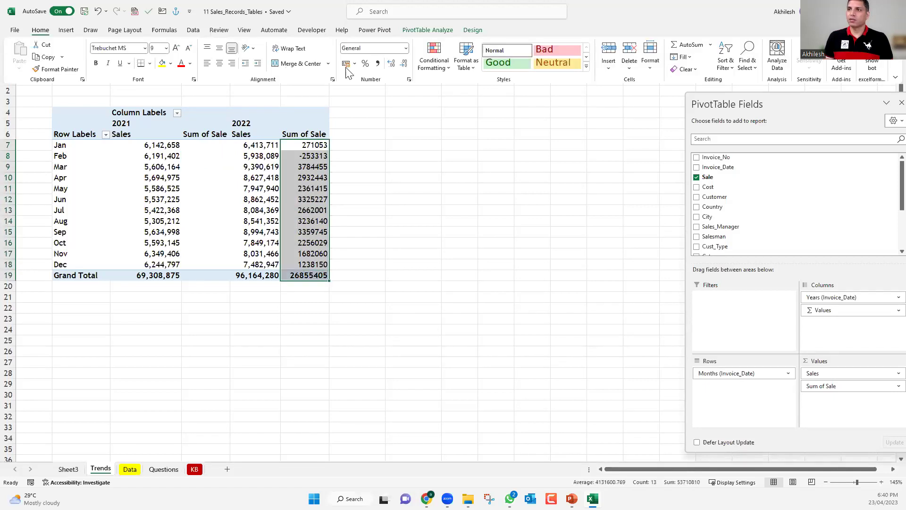
key(ctrl+F1)
click(377, 64)
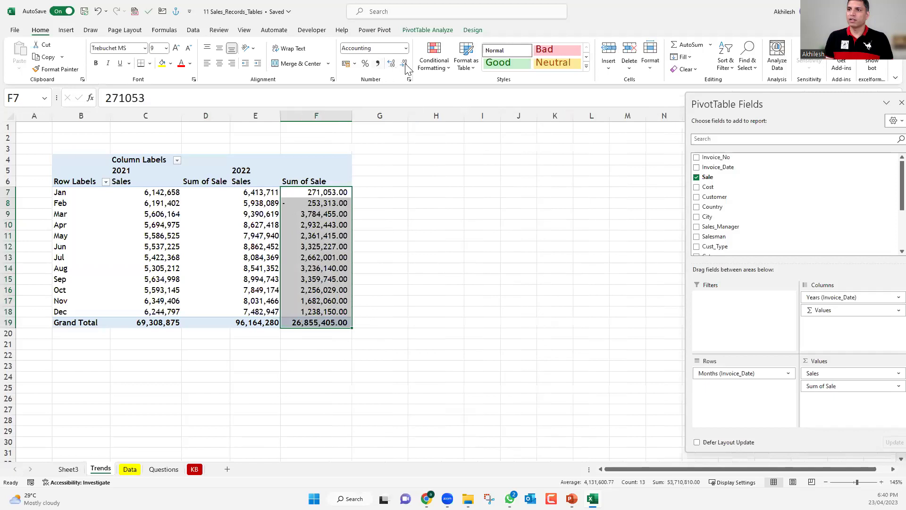
click(404, 63)
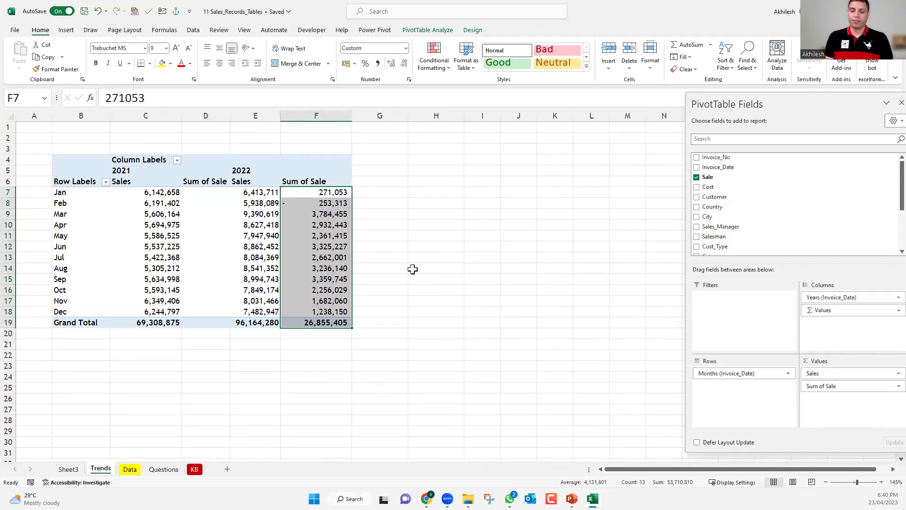
click(436, 225)
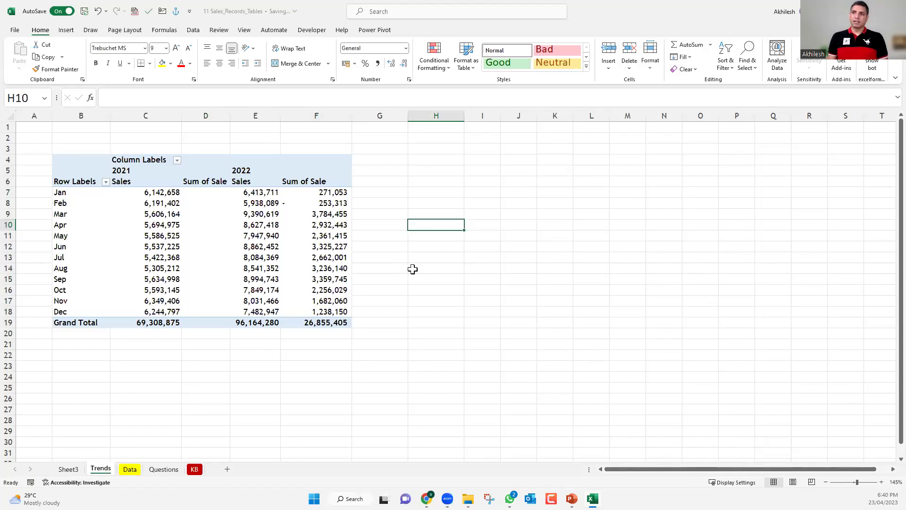
- Rename the difference value field header to 'Vs Last Year'
click(313, 184)
text(Dif)
key(BackSpace)
key(BackSpace)
key(BackSpace)
text(Vs Last YEar)
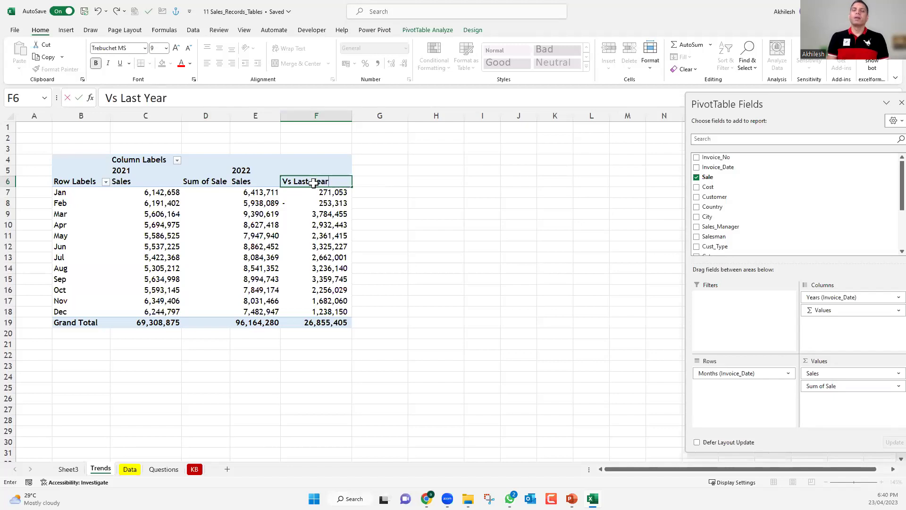
key(Return)
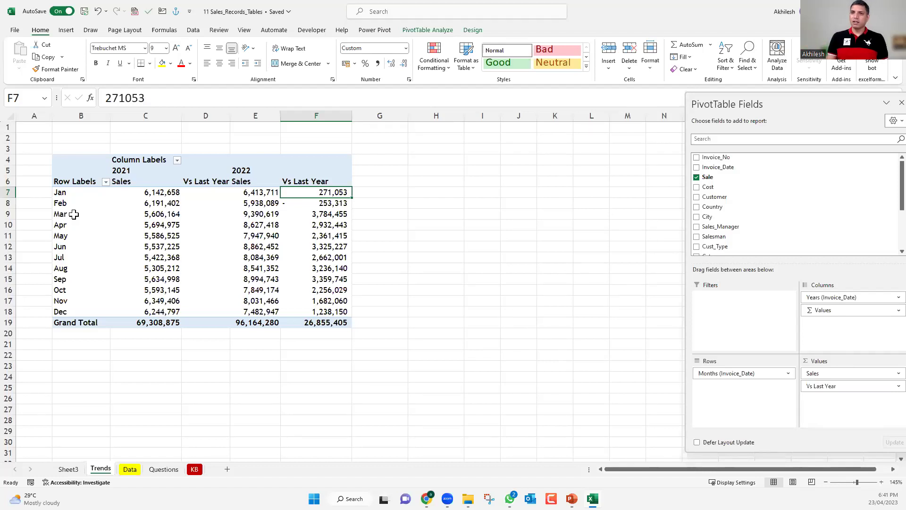
- Add Sale to Values a third time and rename the new field '% Growth'
click(322, 216)
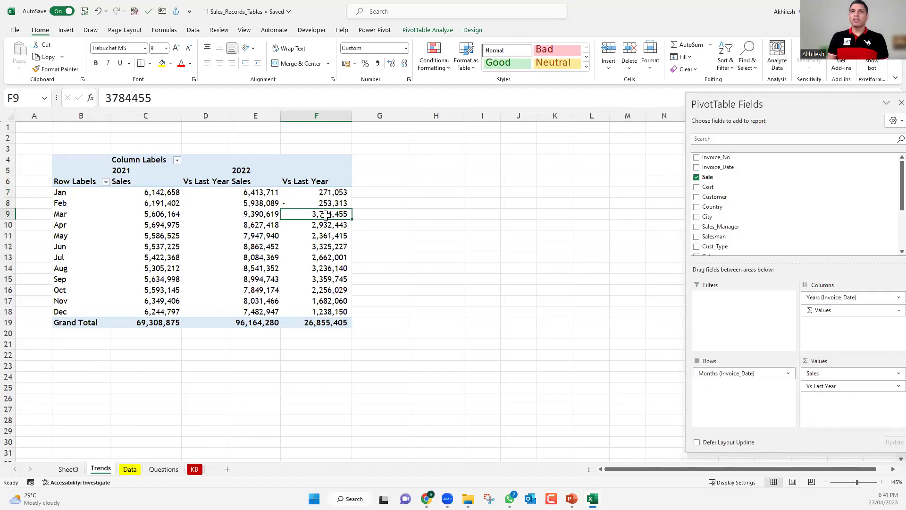
mouse_move(325, 216)
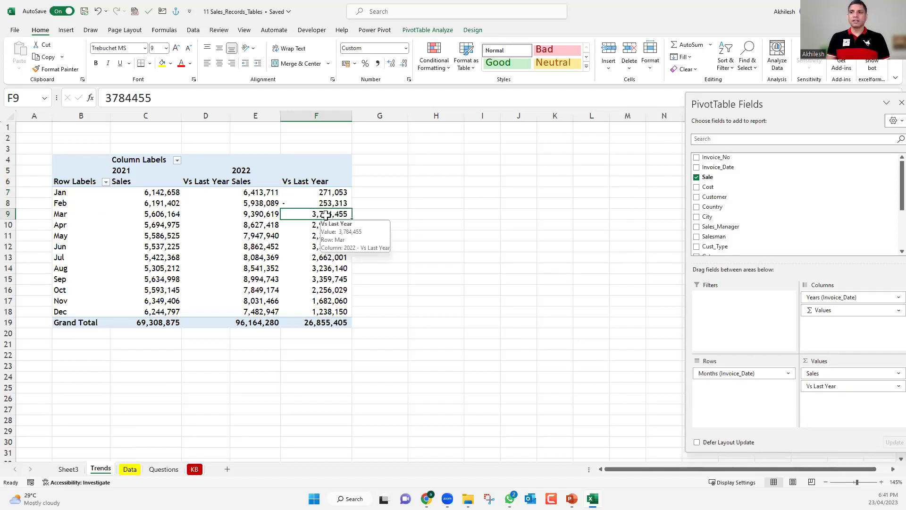
drag(717, 177, 845, 413)
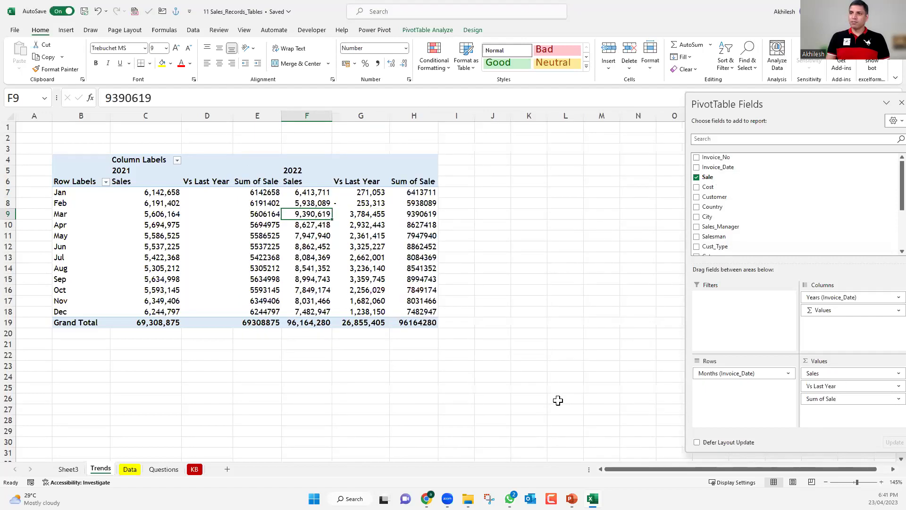
click(422, 182)
click(422, 182)
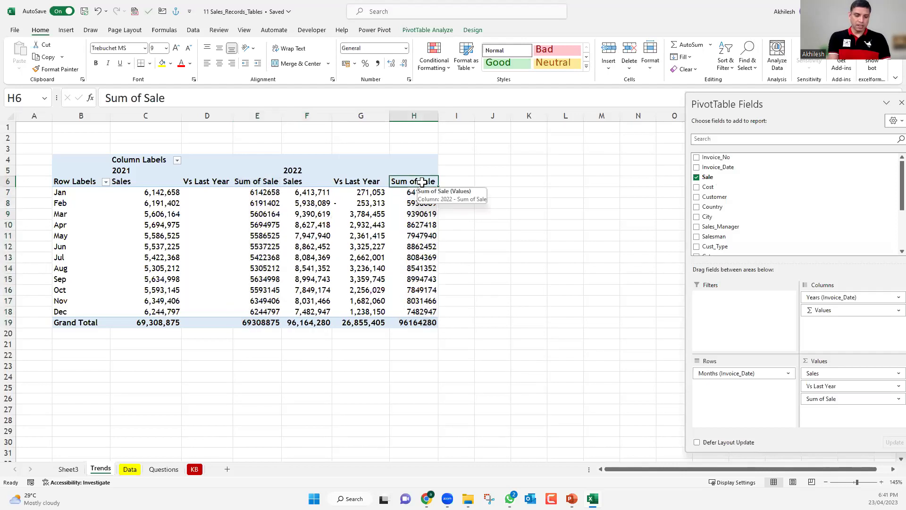
text(% Growth)
key(Return)
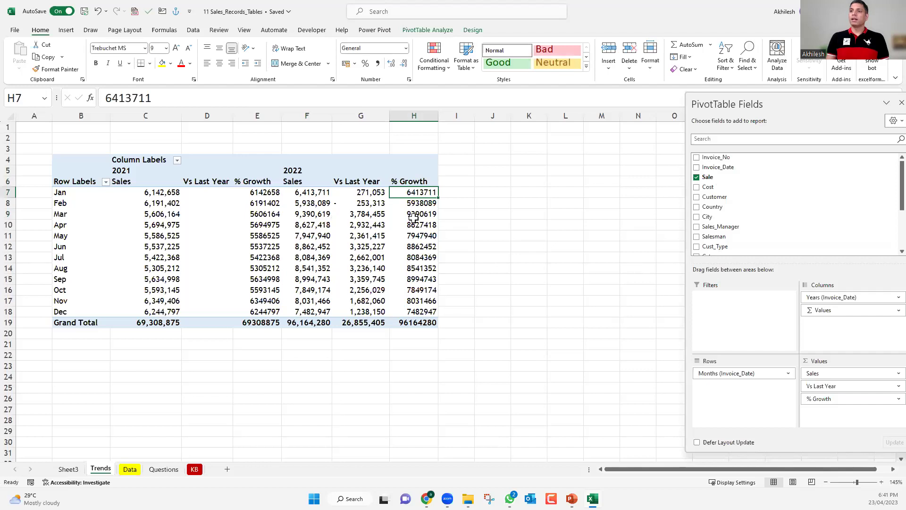
- Show the % Growth values as % Difference From, with Years (Invoice_Date) as the base field
right_click(416, 226)
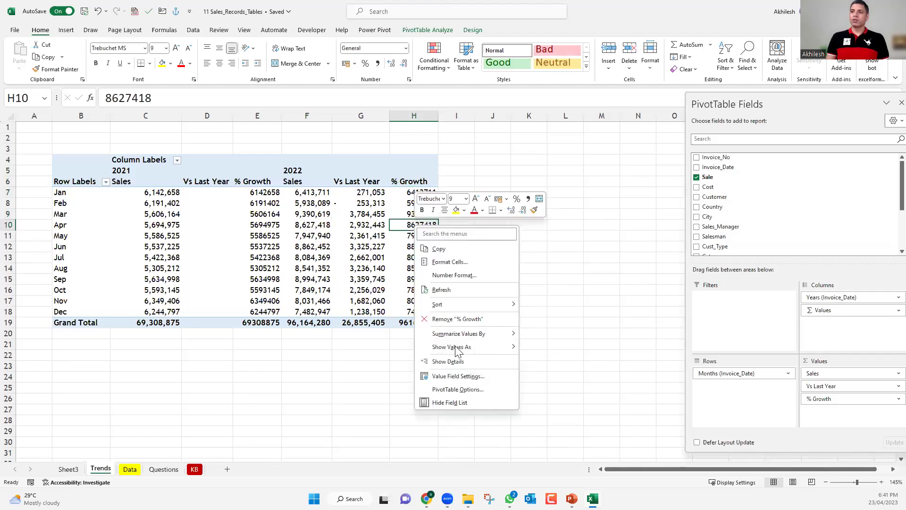
click(479, 349)
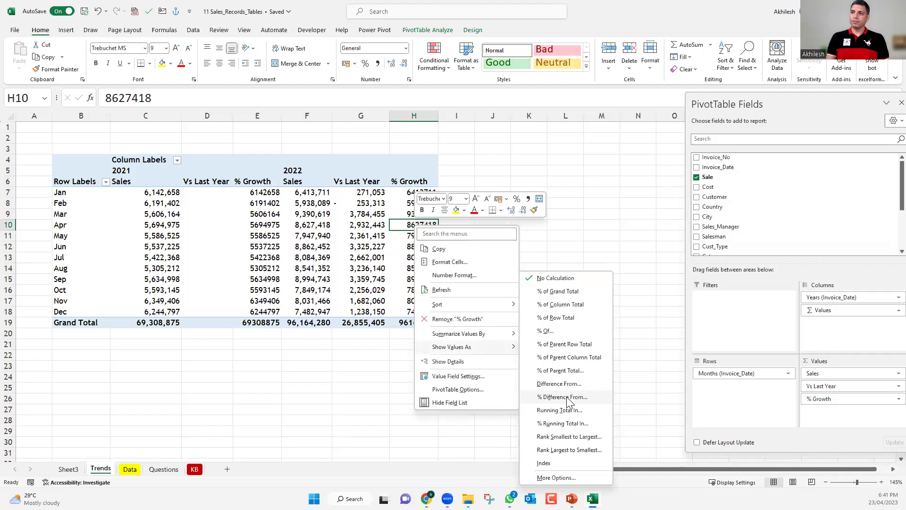
click(568, 399)
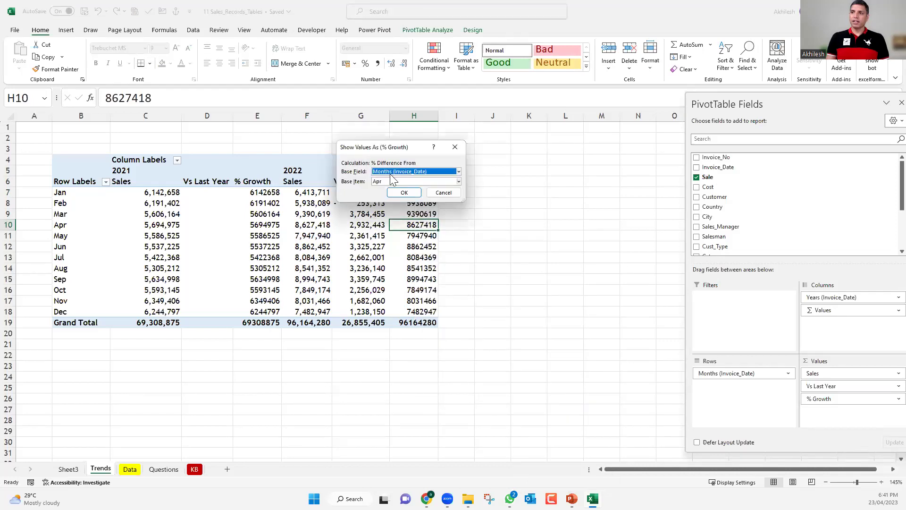
key(alt+Down)
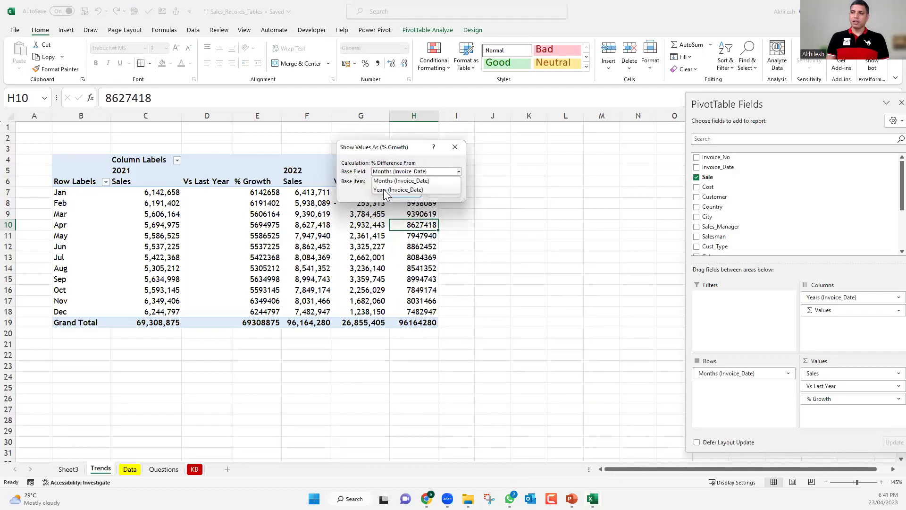
click(385, 190)
click(394, 192)
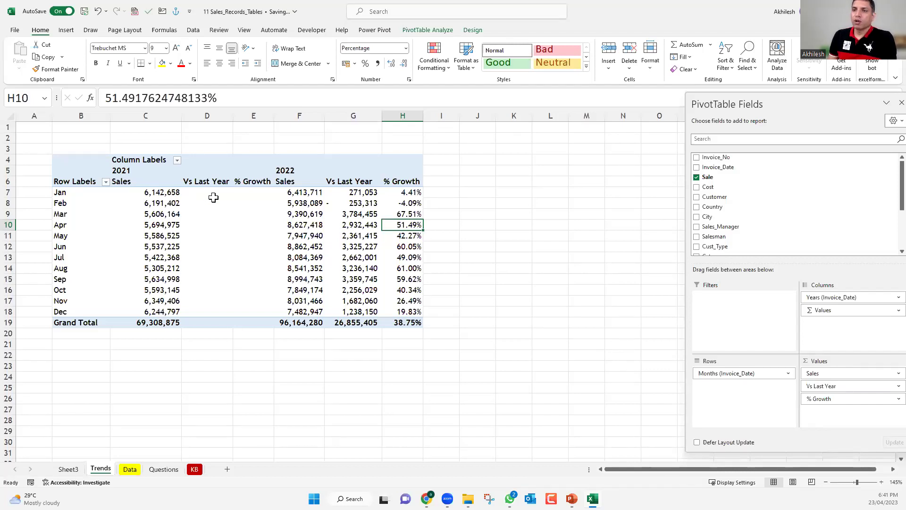
- Check the January and March figures: growth of 4.41% for January and 67.51% for March
click(159, 193)
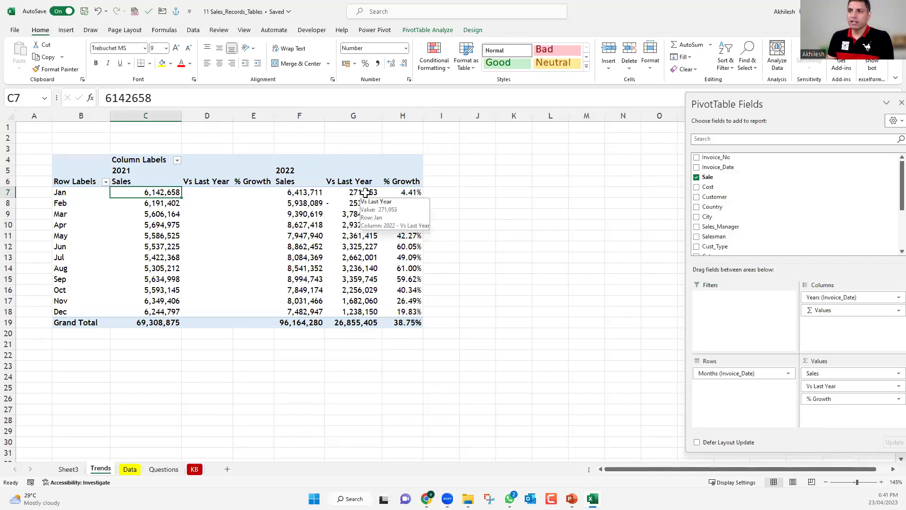
click(414, 192)
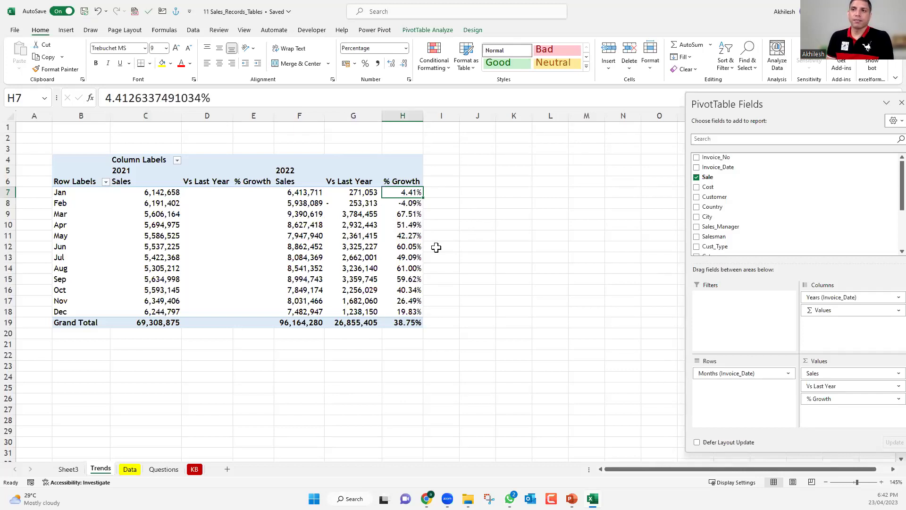
click(156, 214)
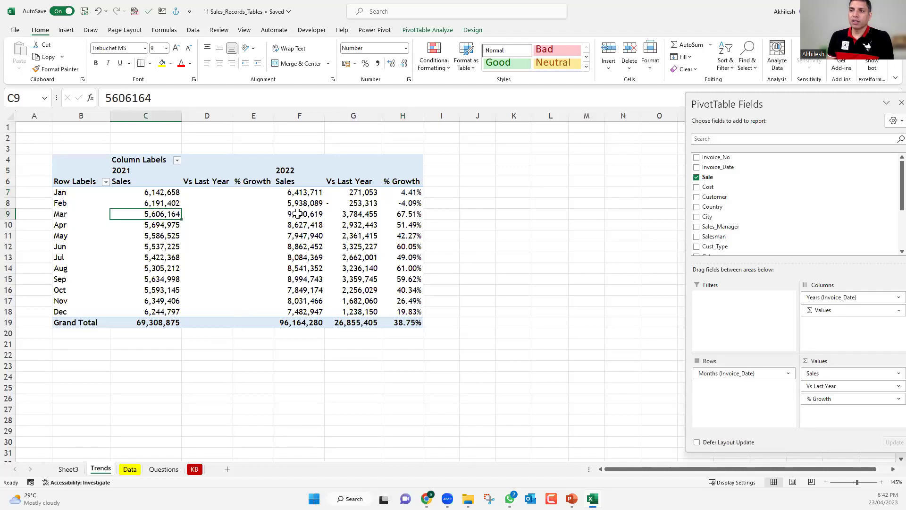
key(Right)
key(Right)
key(Right)
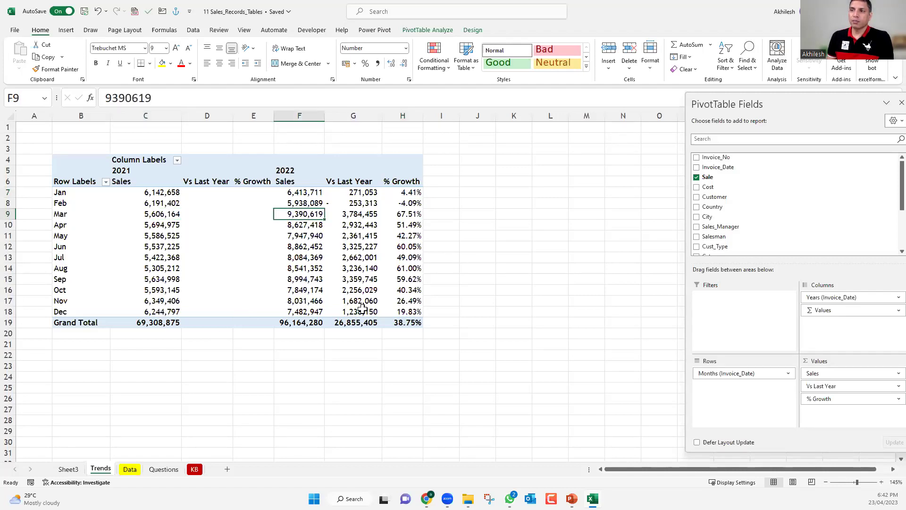
key(Right)
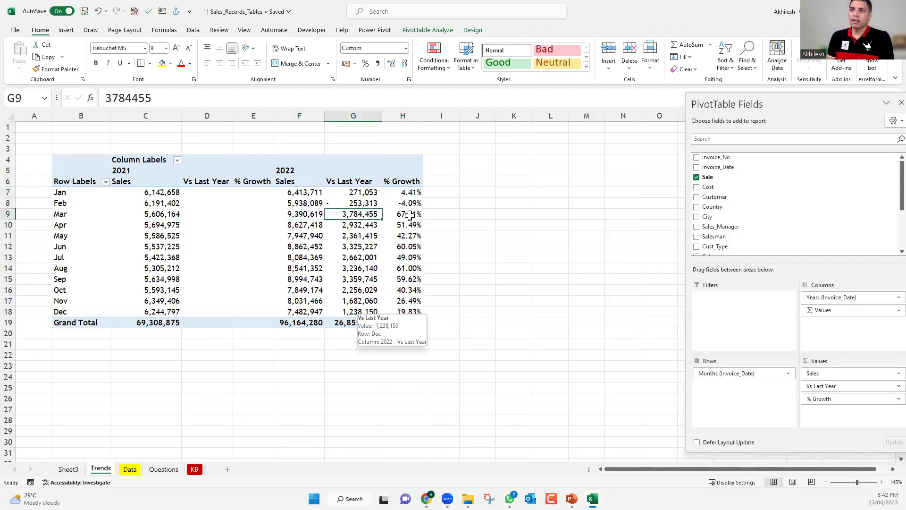
key(Right)
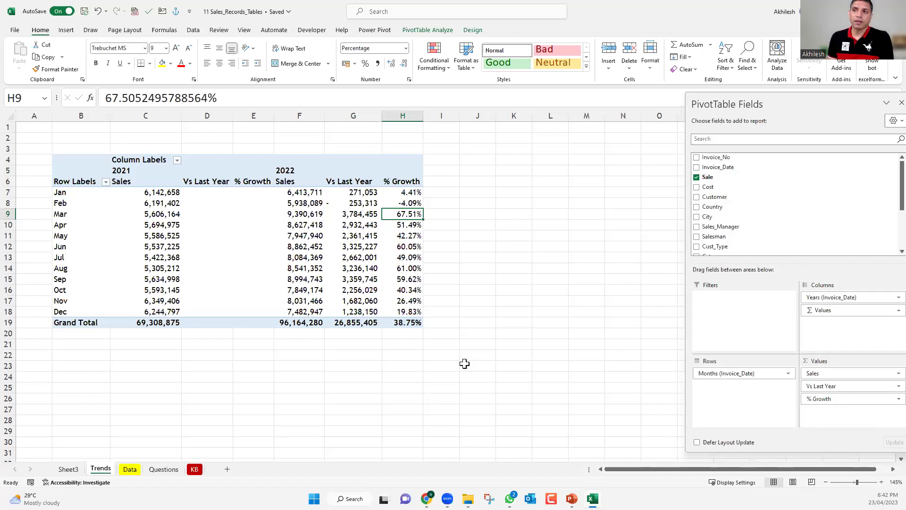
- Hide columns D and E, the empty 2021 Vs Last Year and % Growth columns
drag(208, 181, 261, 324)
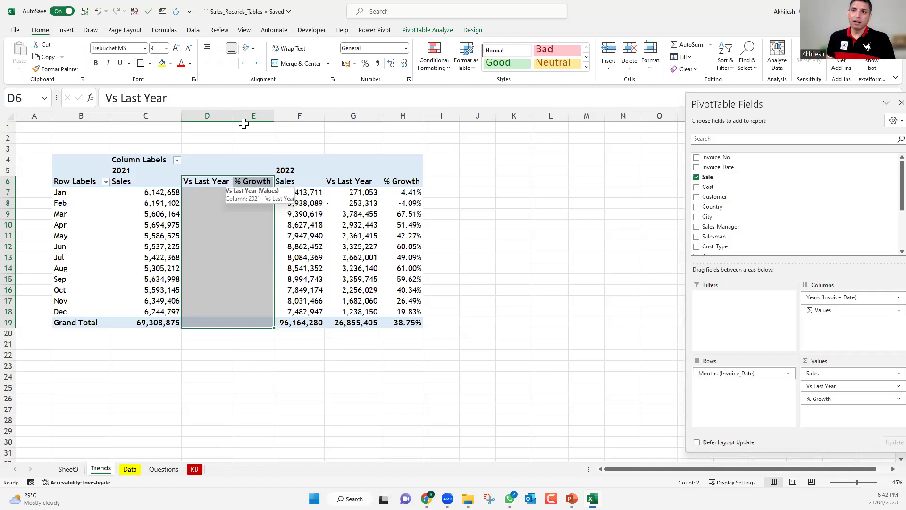
drag(205, 116, 258, 116)
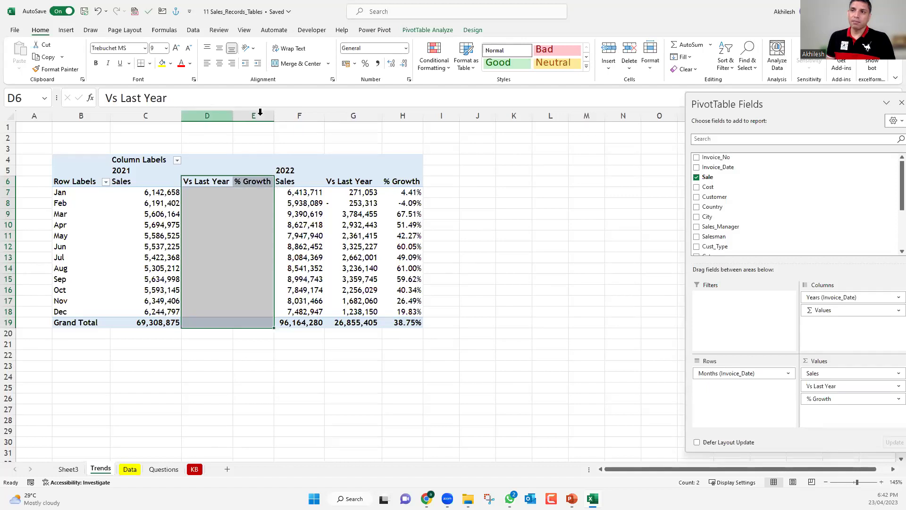
mouse_move(183, 115)
mouse_down()
mouse_move(191, 116)
mouse_move(180, 116)
mouse_up()
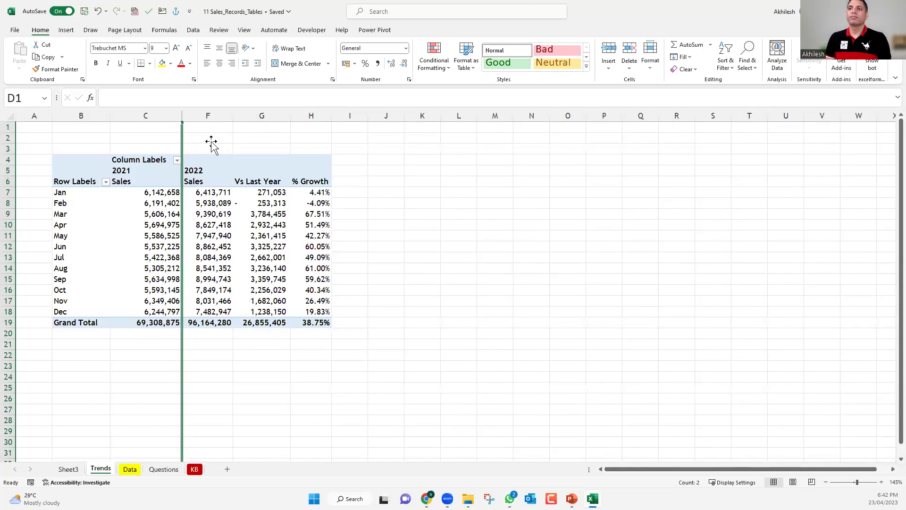
click(211, 141)
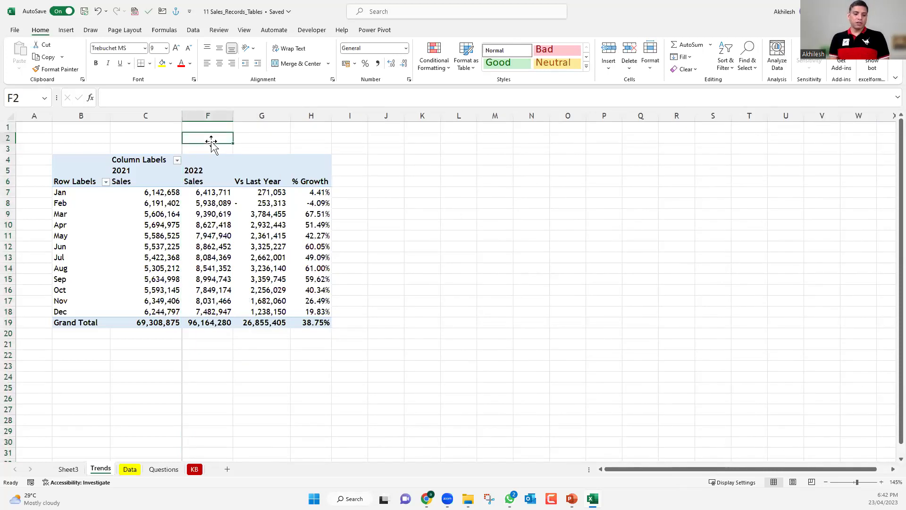
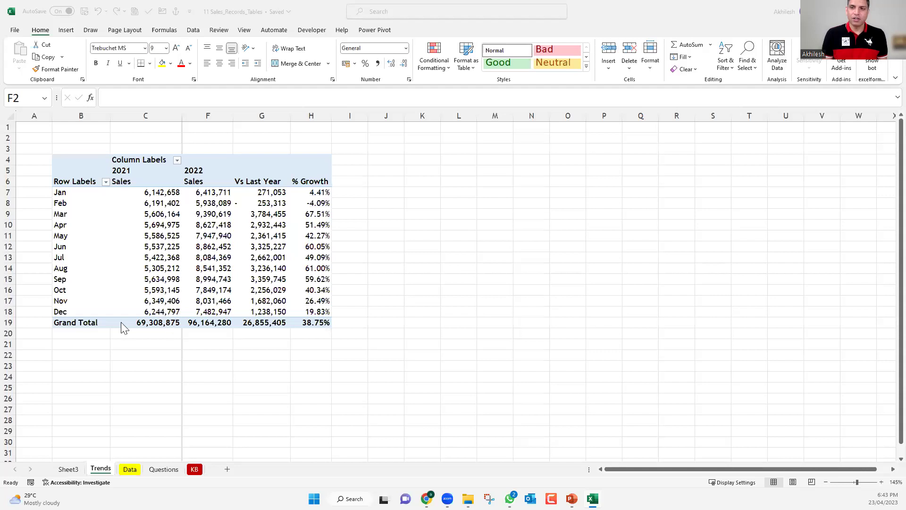
- Copy the monthly sales pivot B4:H19 and paste it at cell K4
click(129, 292)
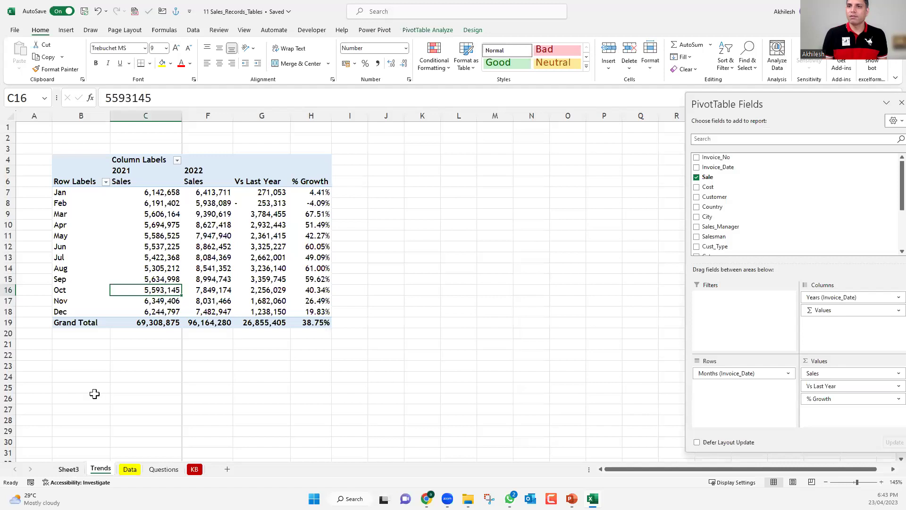
mouse_move(77, 160)
mouse_down()
mouse_move(296, 296)
mouse_move(305, 322)
mouse_up()
key(ctrl+c)
click(424, 160)
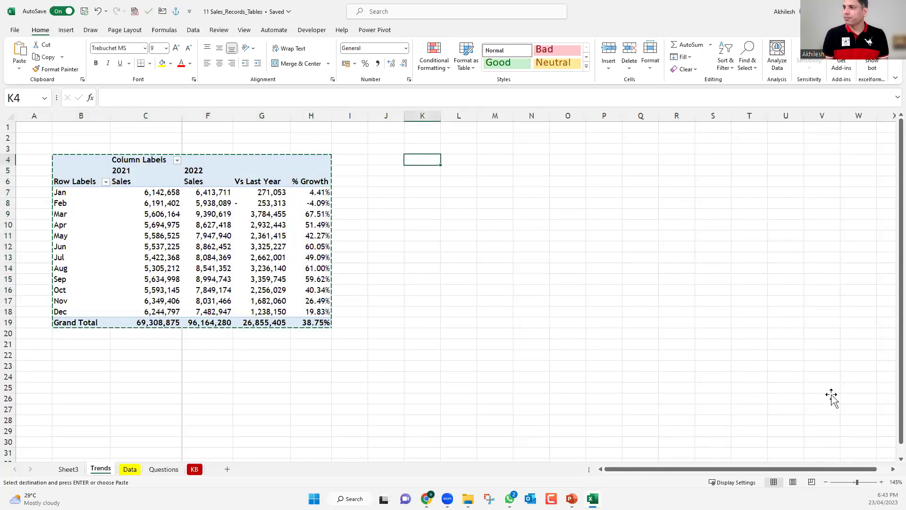
key(ctrl+v)
- Remove % Growth, Vs Last Year and the stray Sale field from the copy, and move Years to the columns
drag(800, 396, 682, 398)
drag(761, 384, 565, 397)
drag(826, 297, 539, 392)
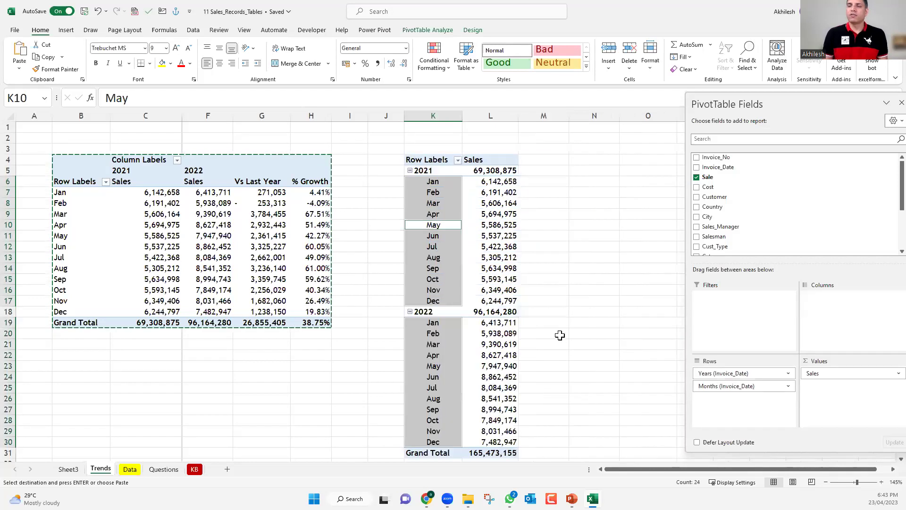
click(559, 335)
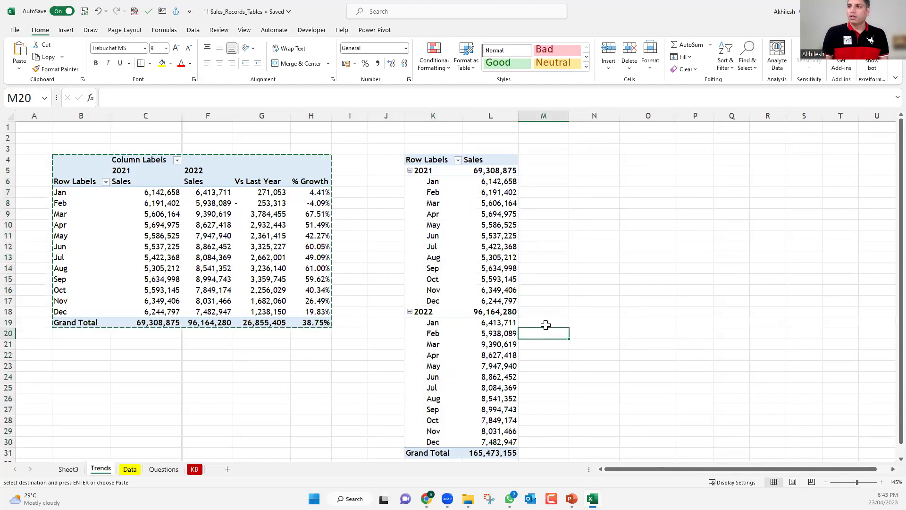
click(476, 292)
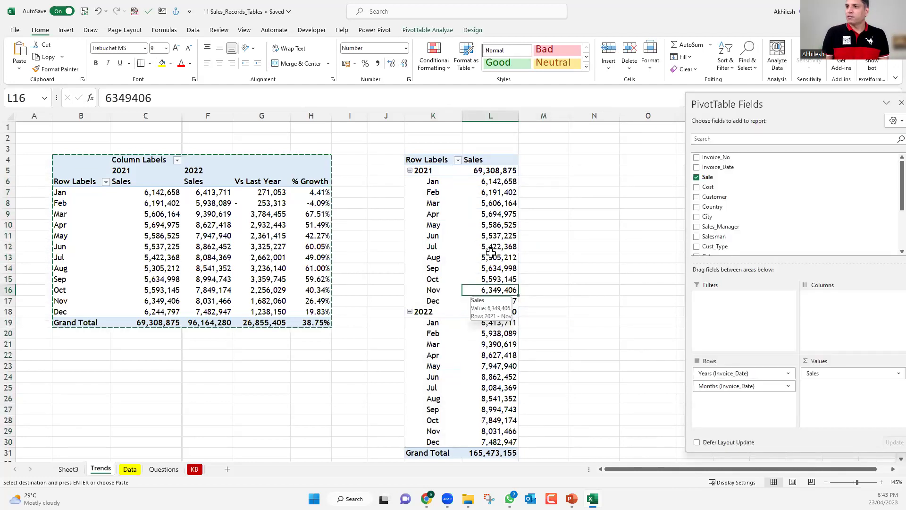
drag(708, 373, 580, 309)
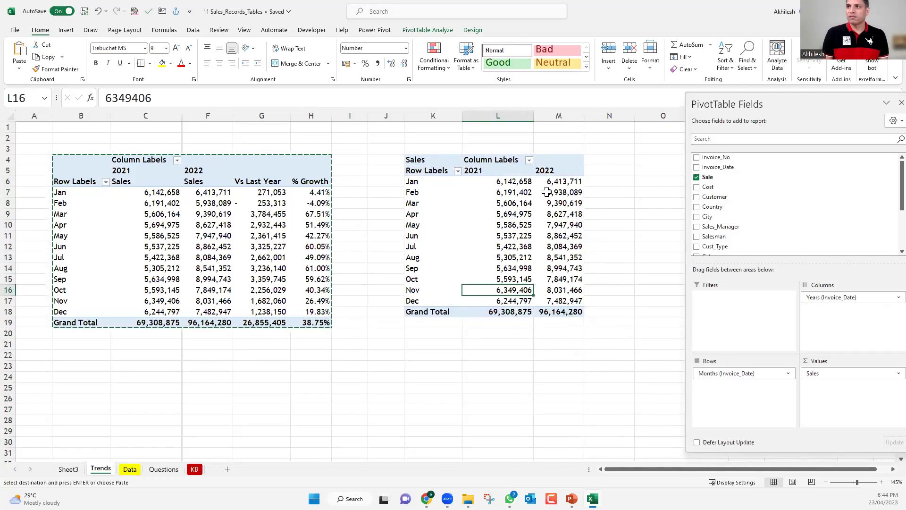
- Turn on Grand Totals and add Sale to the Values twice, creating Sum of Sale and Sum of Sale2
click(562, 236)
click(473, 30)
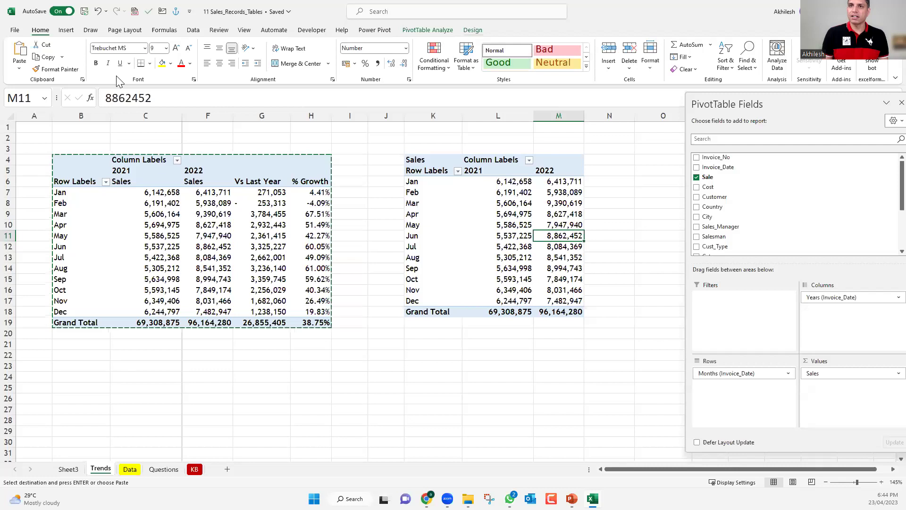
click(46, 59)
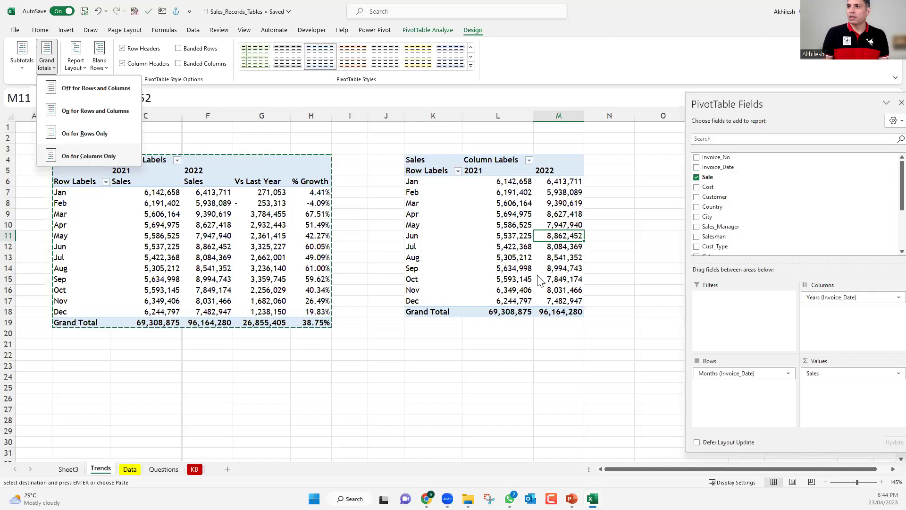
drag(708, 177, 846, 402)
click(493, 402)
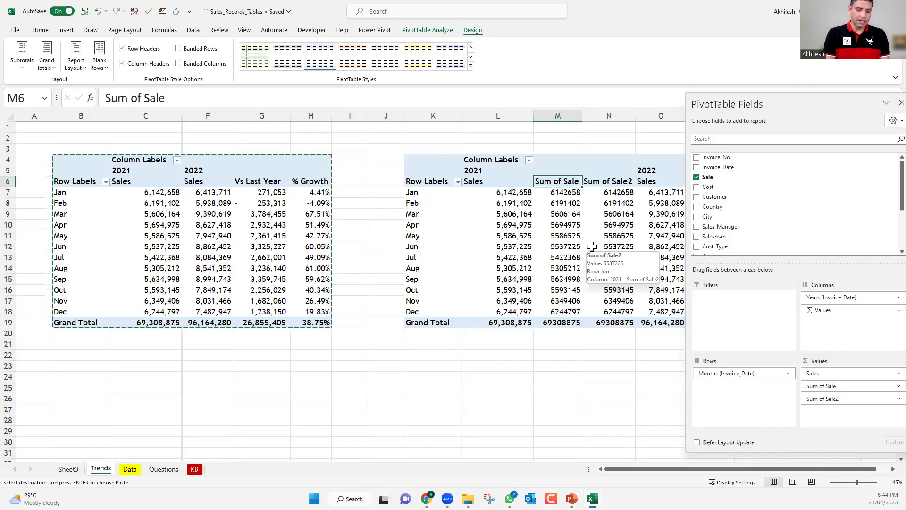
- Rename Sum of Sale to 'Delta vs lAst year' and Sum of Sale2 to '% Delta'
text(Delta vs )
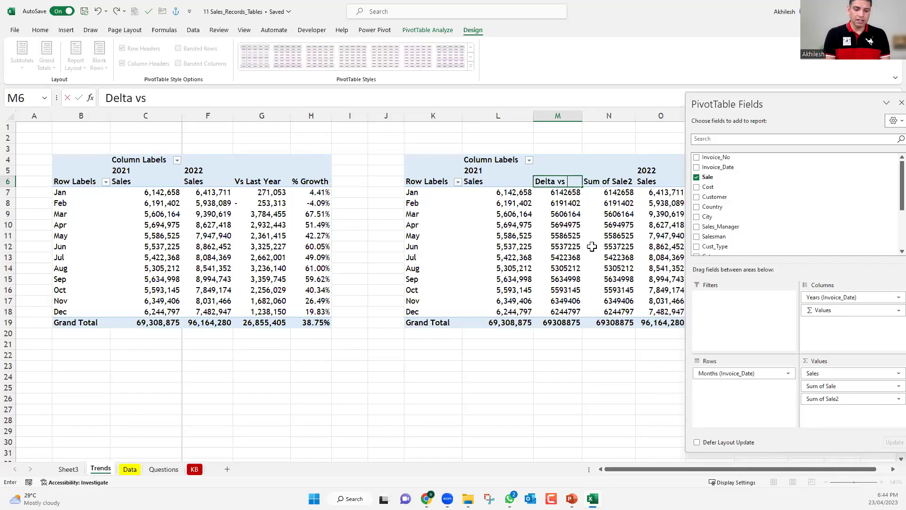
text(lAst ye)
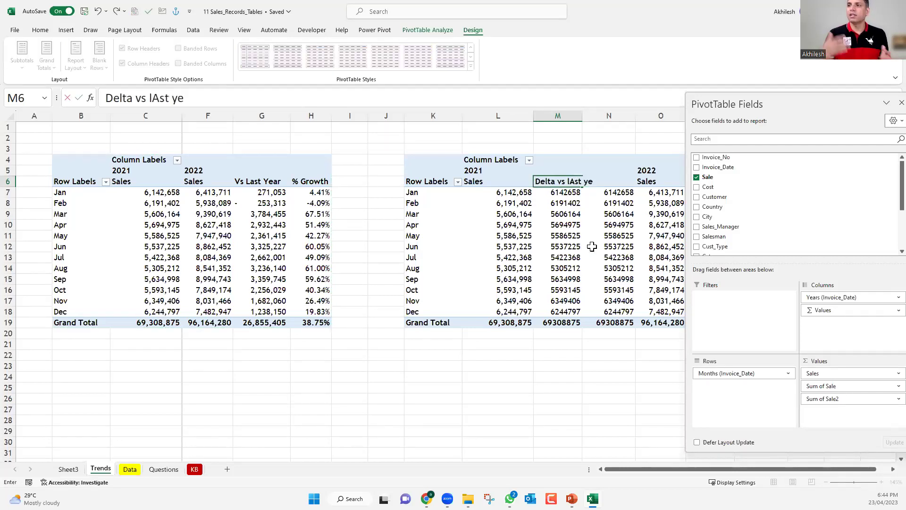
text(ar)
key(Return)
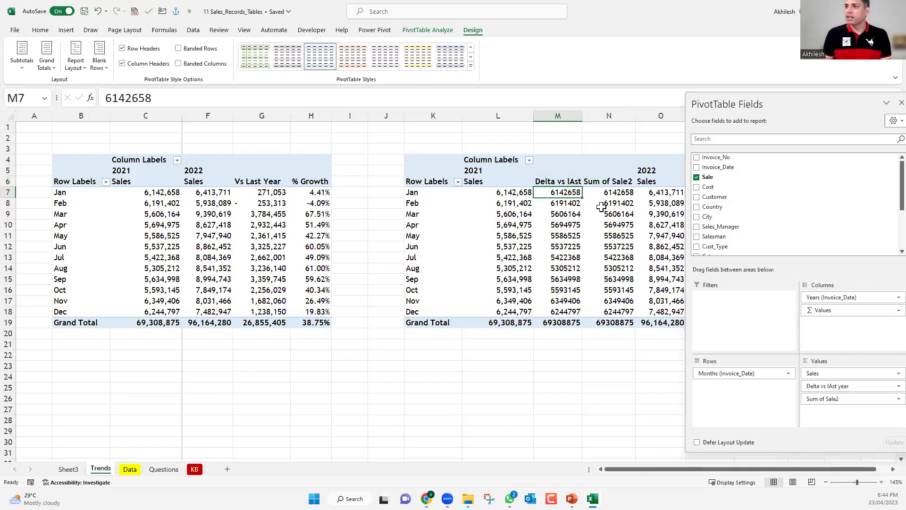
click(608, 183)
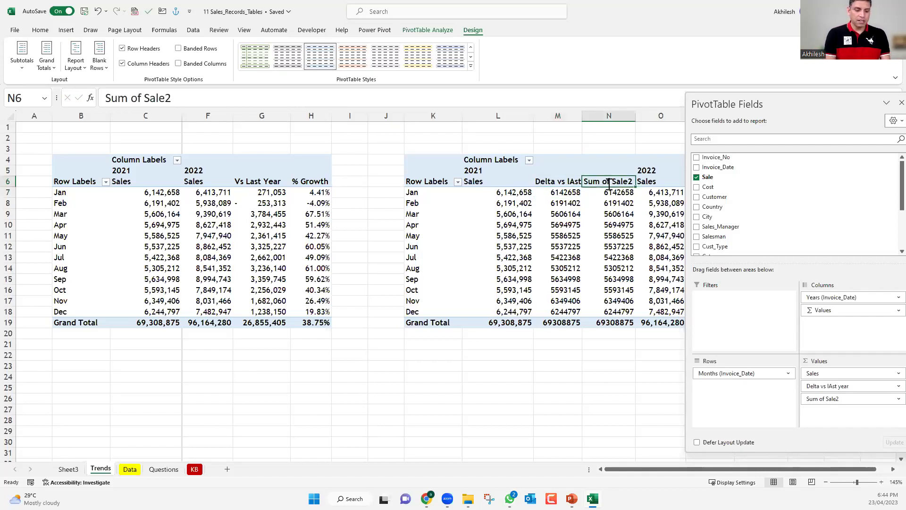
text(% Delt)
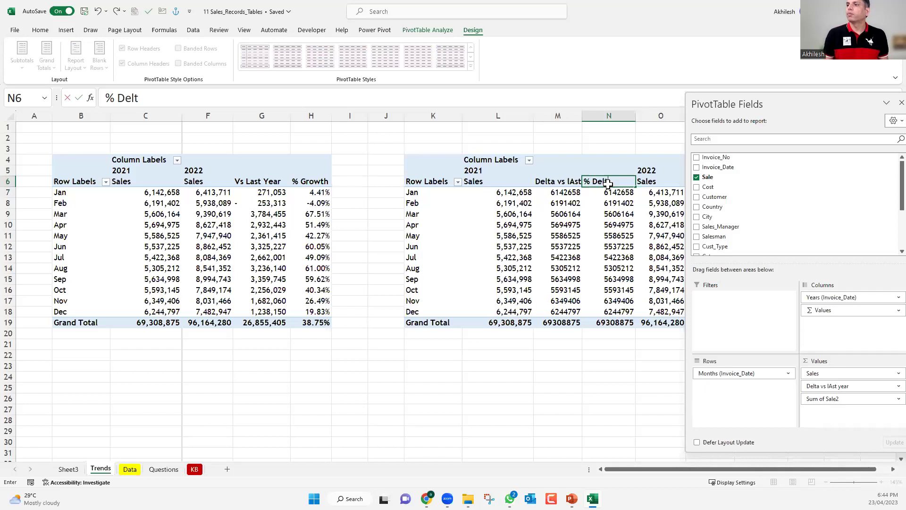
text(a)
key(Return)
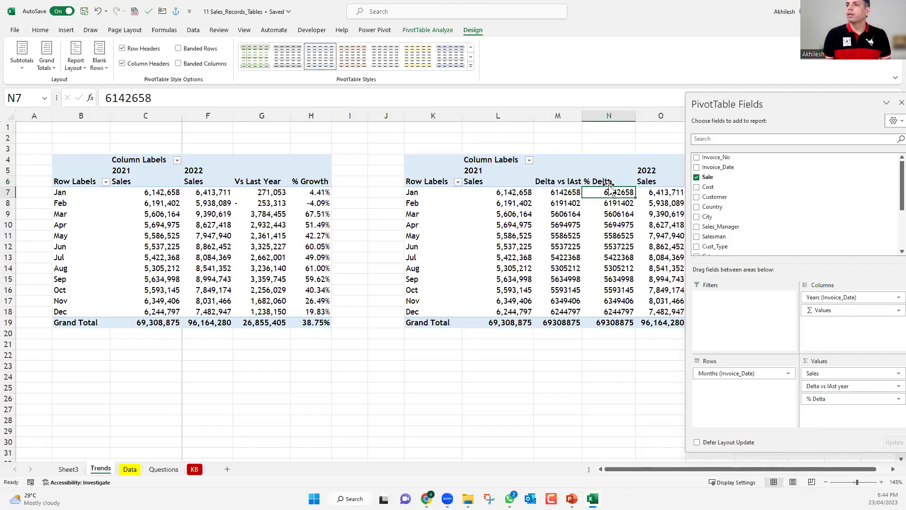
- Show Delta vs lAst year as Difference From the previous item, with Years as the base field
click(558, 192)
right_click(560, 193)
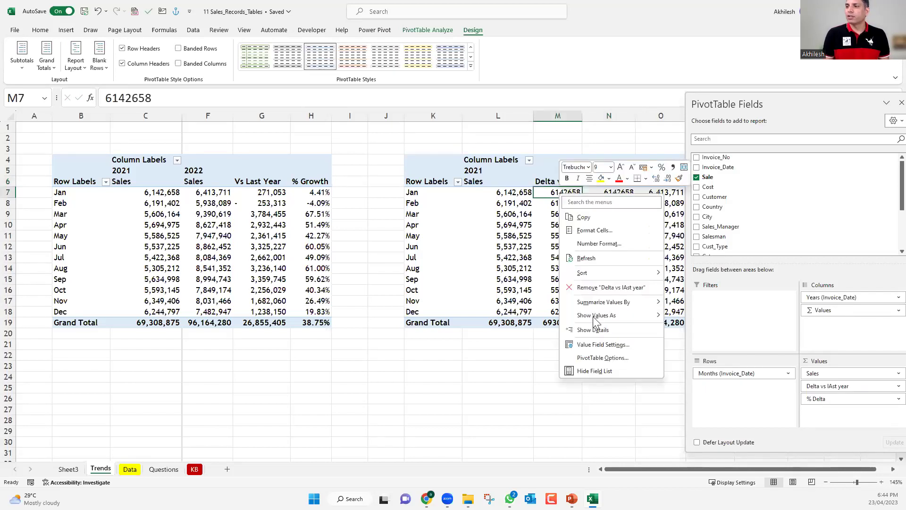
mouse_move(597, 317)
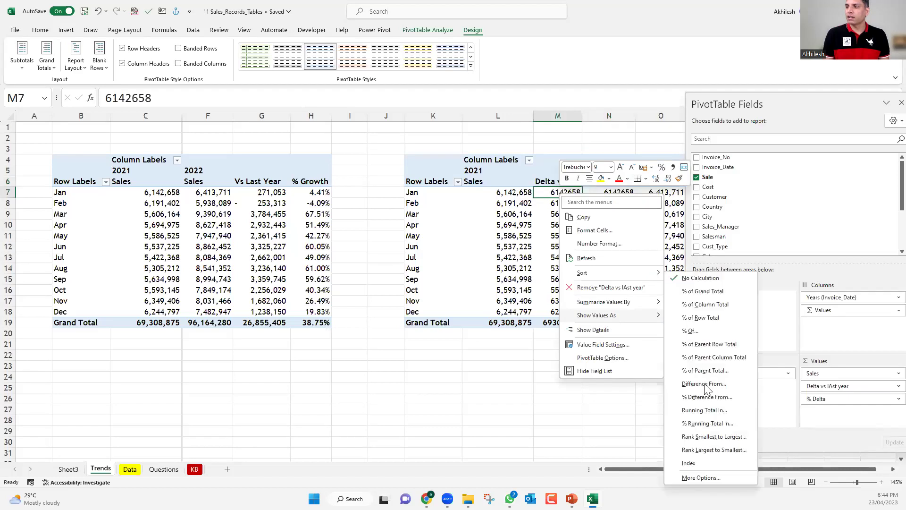
click(705, 384)
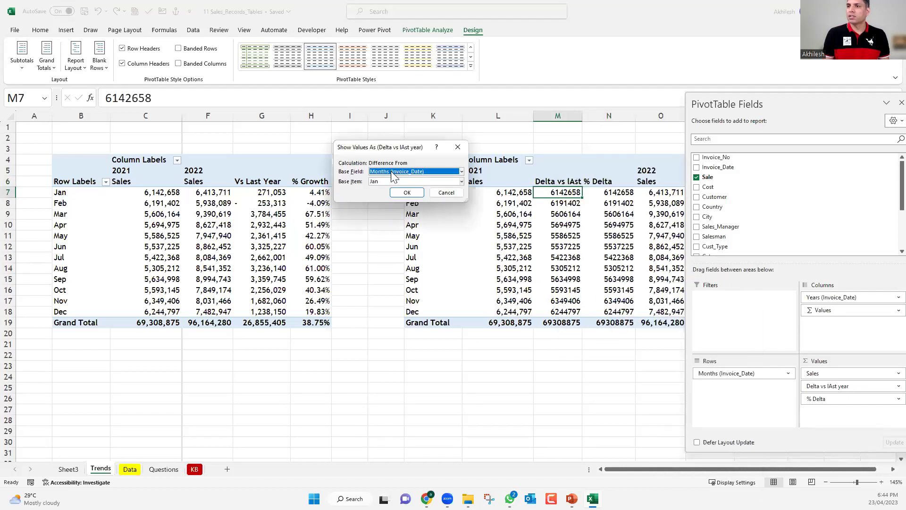
click(393, 175)
click(386, 188)
click(405, 193)
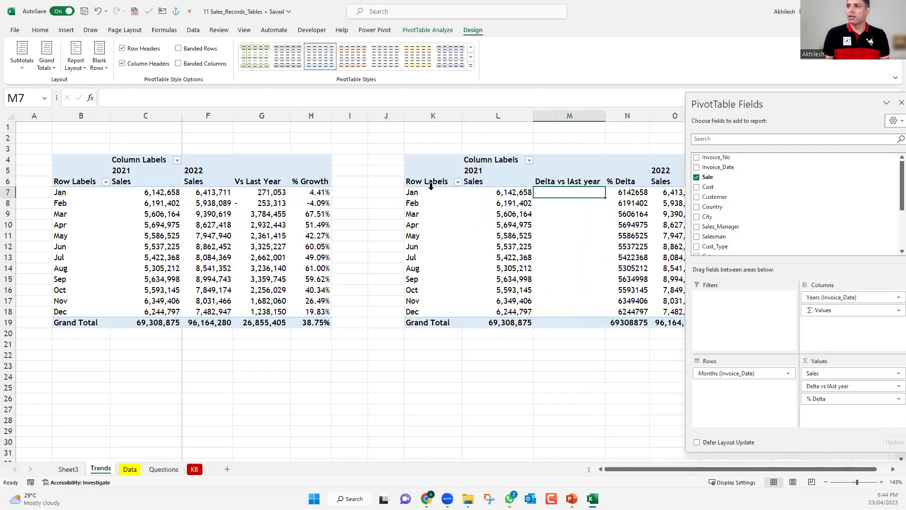
- Show % Delta as % Difference From the previous Years item, then check the 2022 values
click(630, 192)
right_click(633, 195)
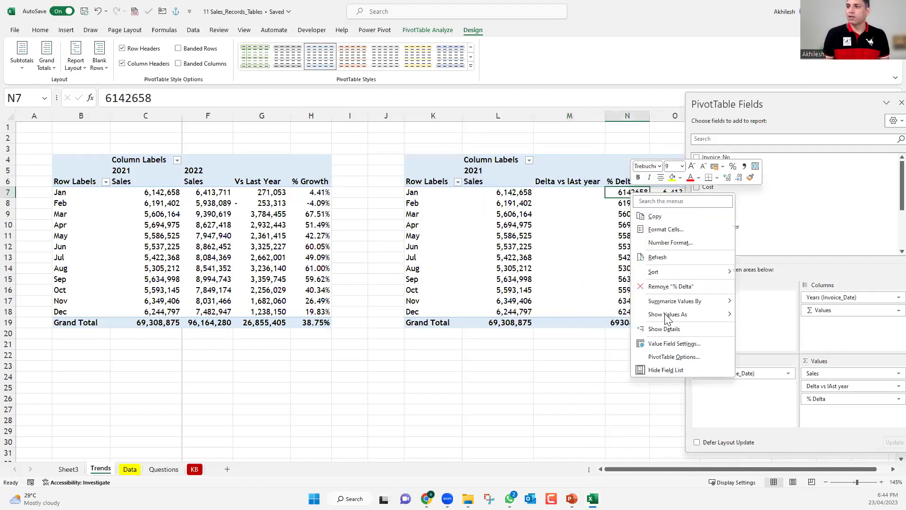
mouse_move(700, 320)
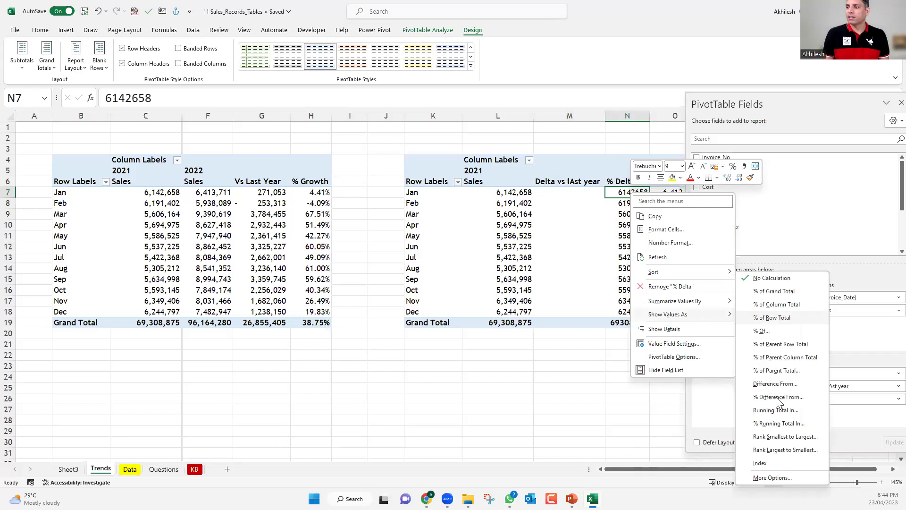
click(778, 397)
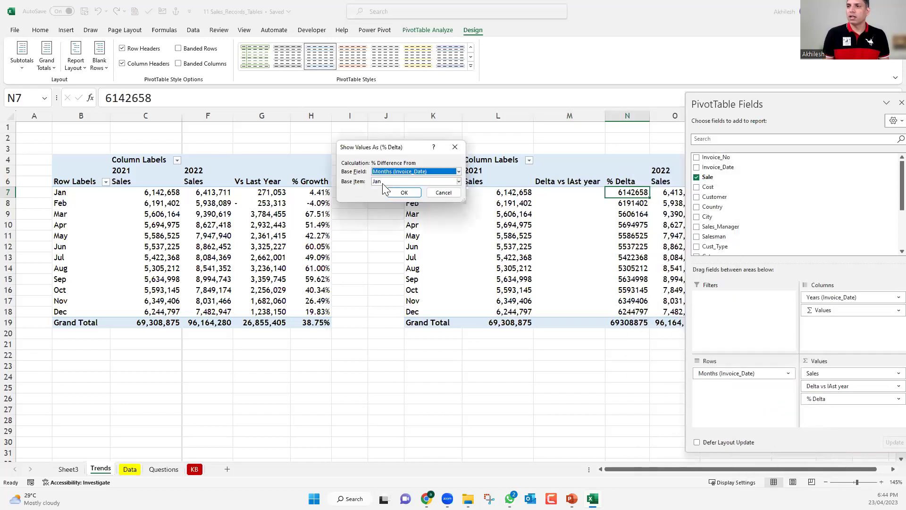
key(alt+Down)
click(392, 190)
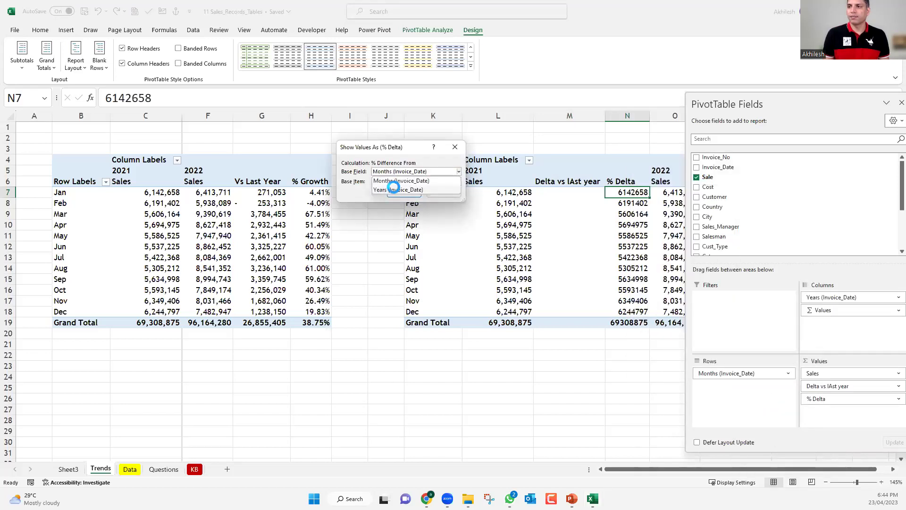
click(400, 192)
click(548, 427)
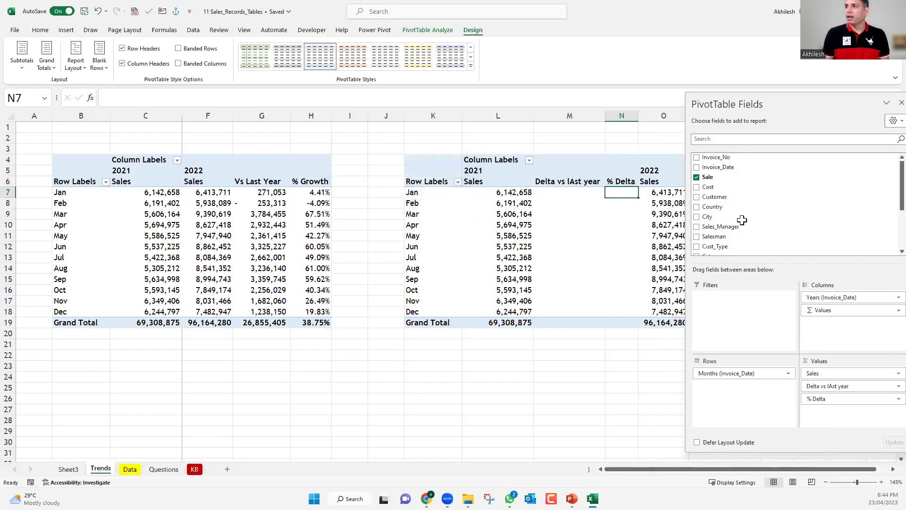
drag(725, 192, 780, 319)
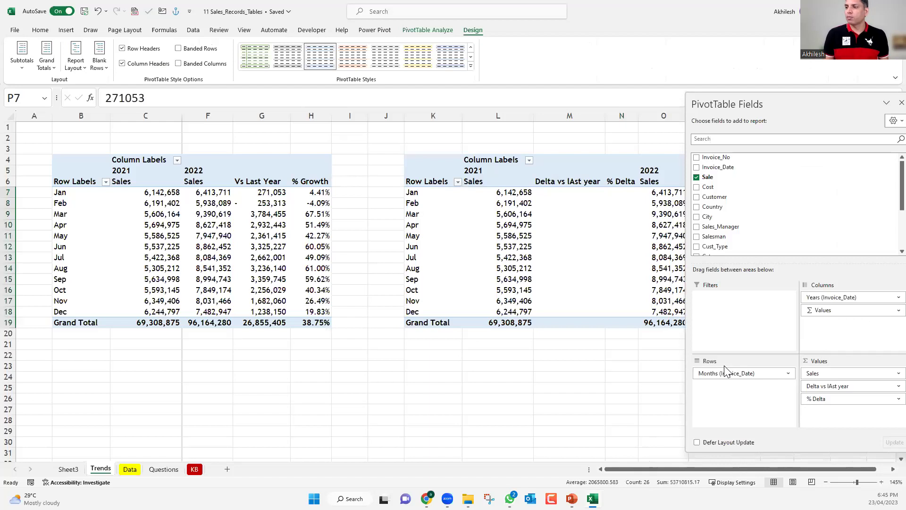
click(892, 469)
scroll(508, 220, right, 2)
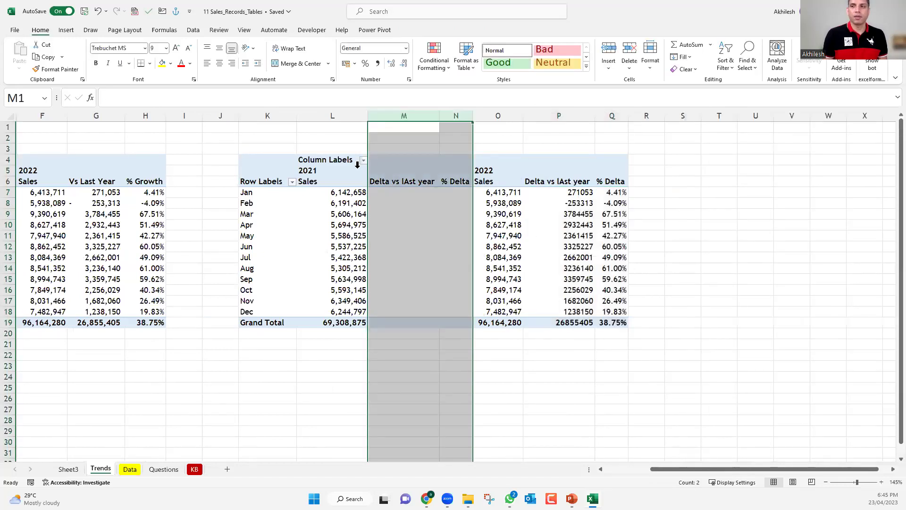
click(252, 116)
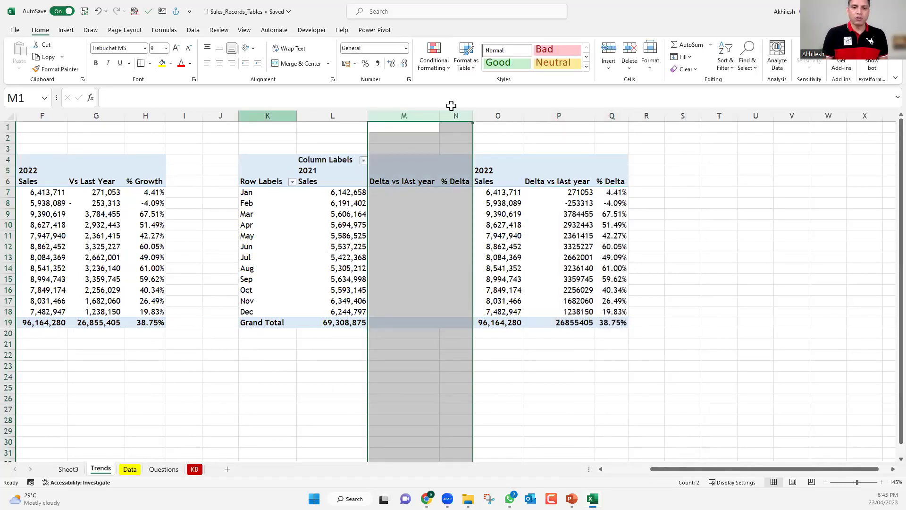
drag(585, 140, 619, 152)
key(Delete)
click(150, 227)
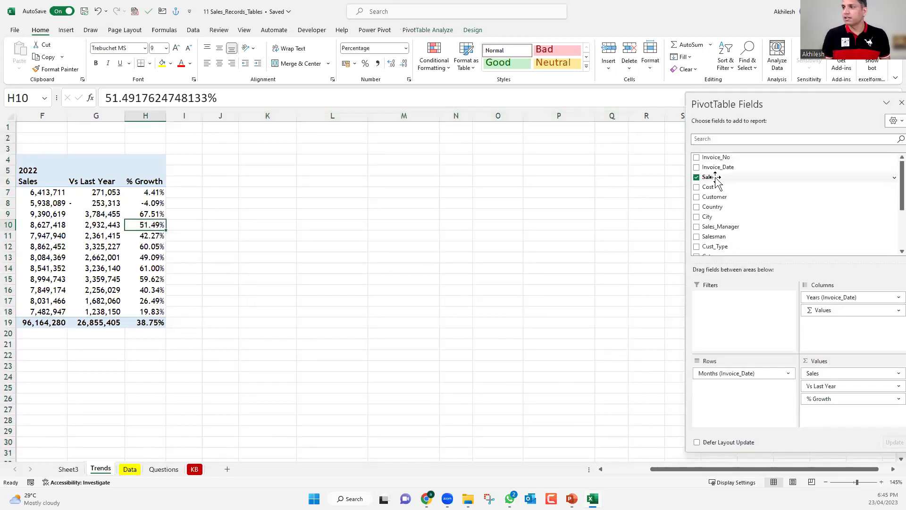
drag(714, 183, 834, 415)
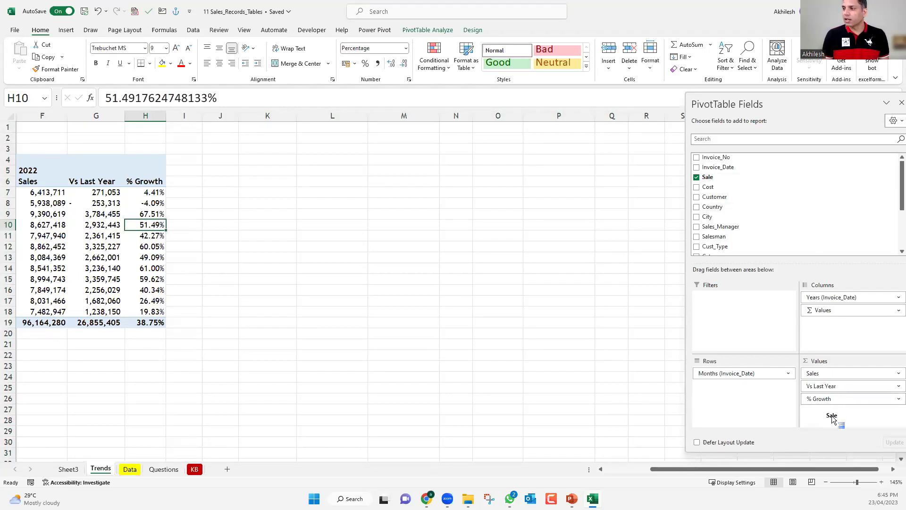
drag(712, 178, 821, 424)
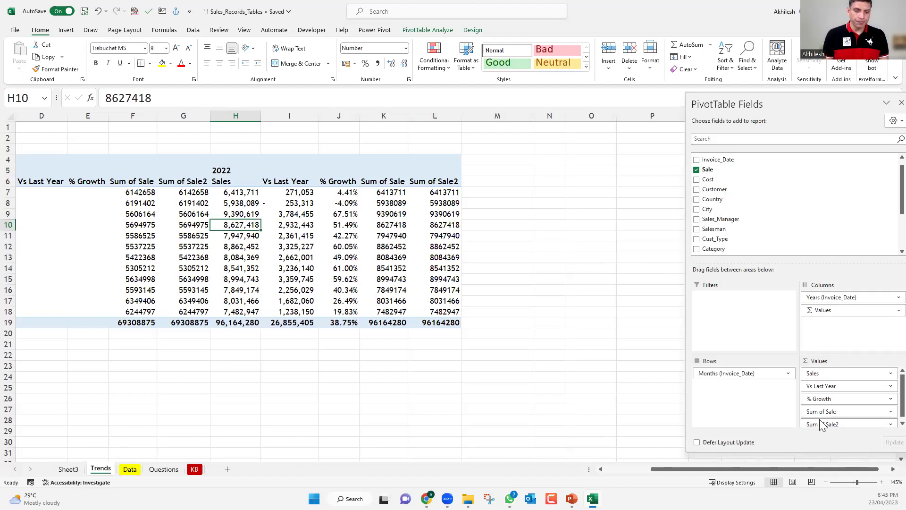
key(ctrl+z)
key(ctrl+z)
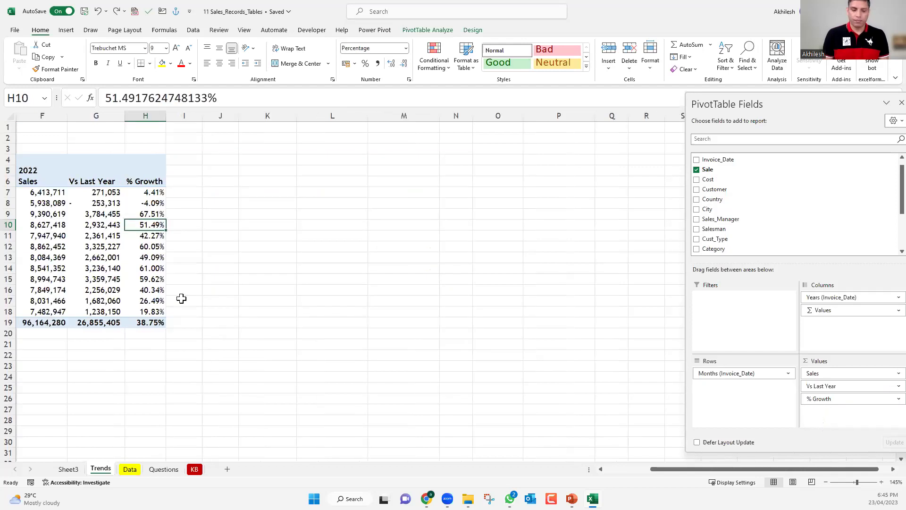
key(ctrl+z)
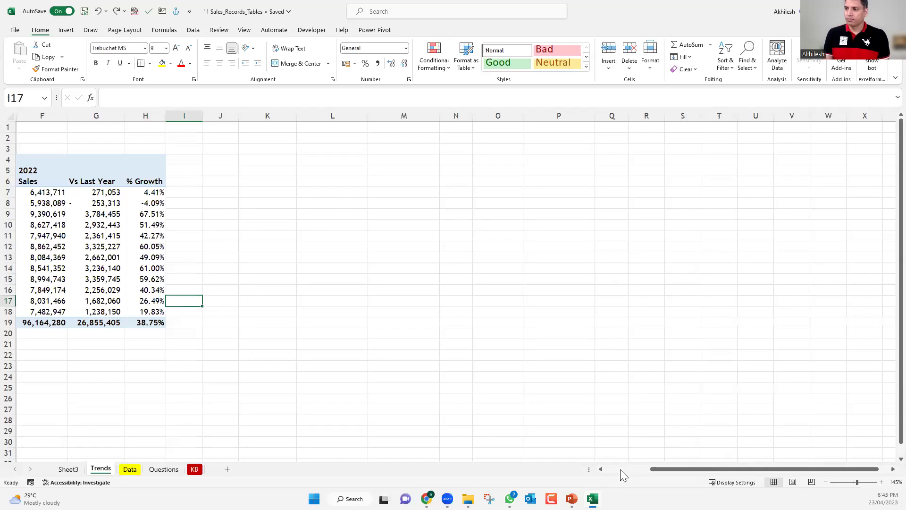
- Switch to the Questions sheet to review the eleven analysis questions
click(152, 472)
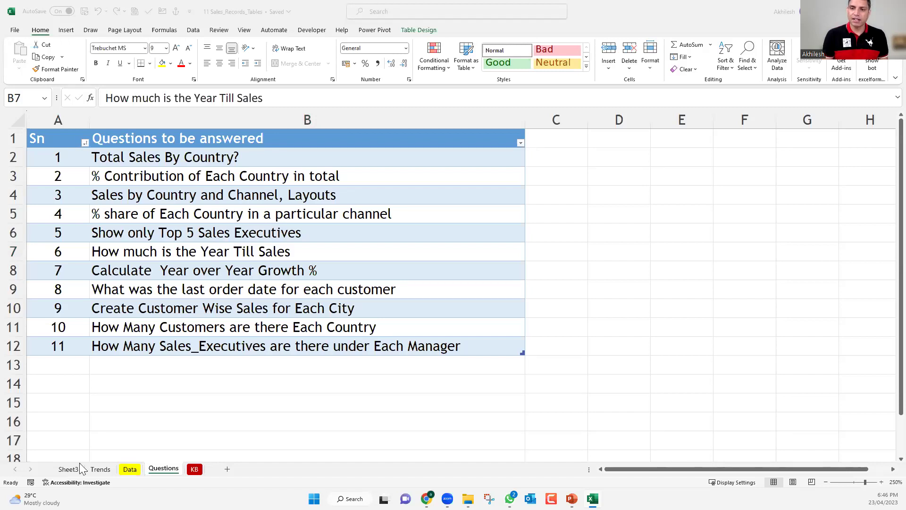
- Inspect the date rows of the Sheet3 pivot without changes, then move to the Trends sheet
click(74, 475)
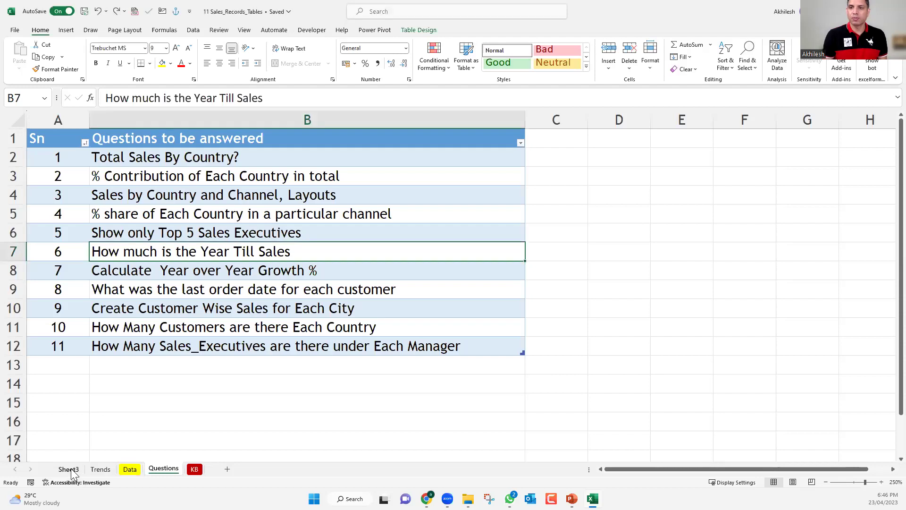
click(71, 470)
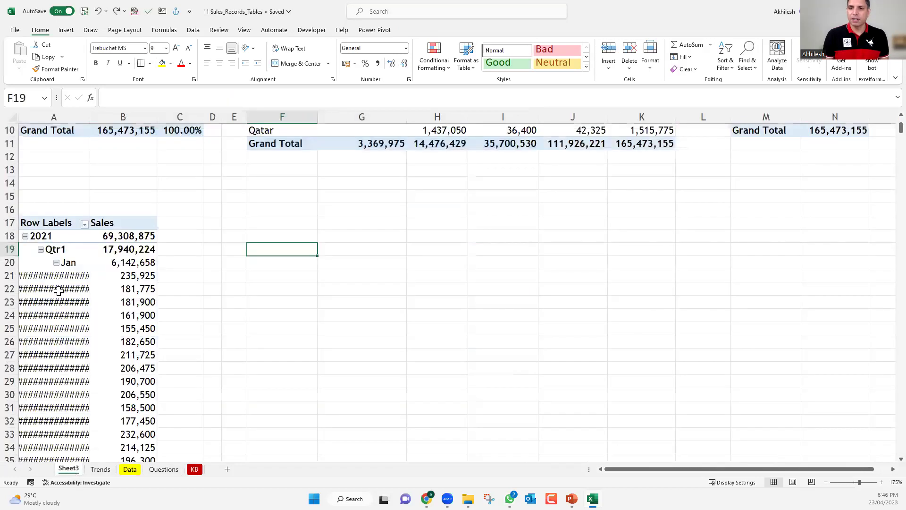
click(58, 291)
right_click(59, 292)
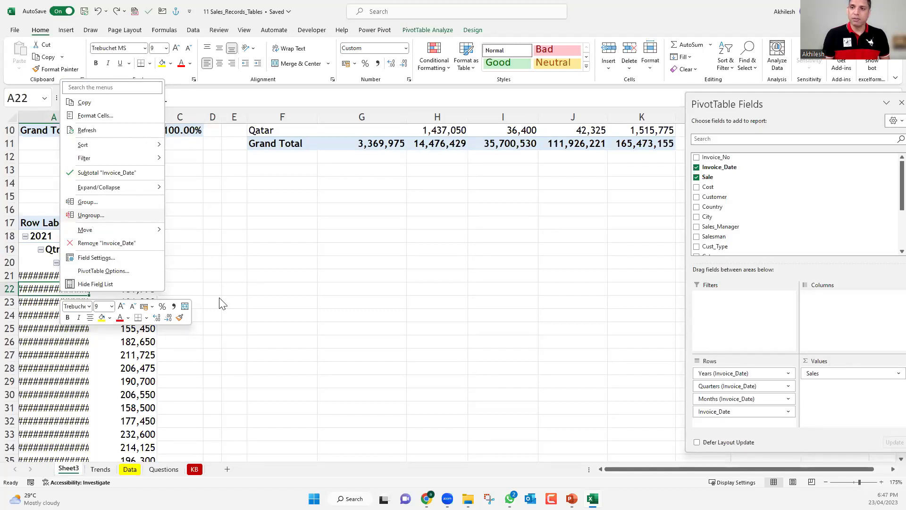
key(Escape)
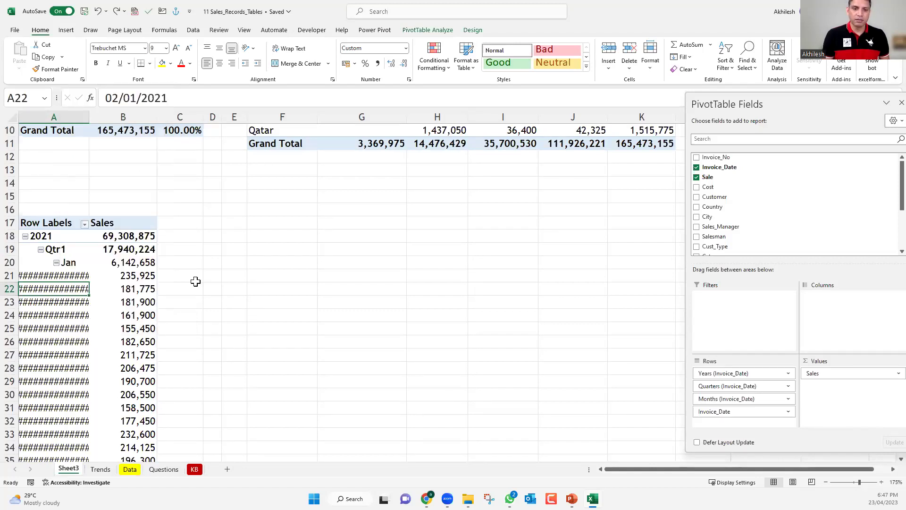
click(254, 284)
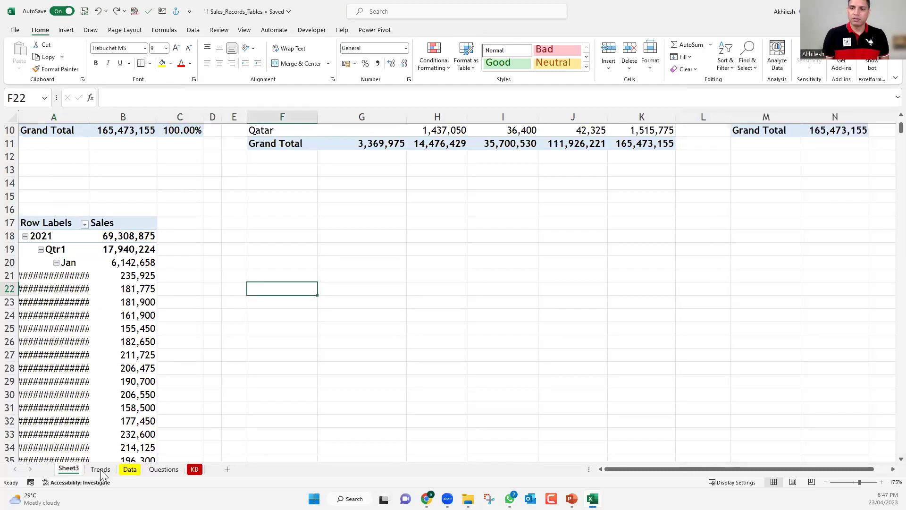
click(100, 469)
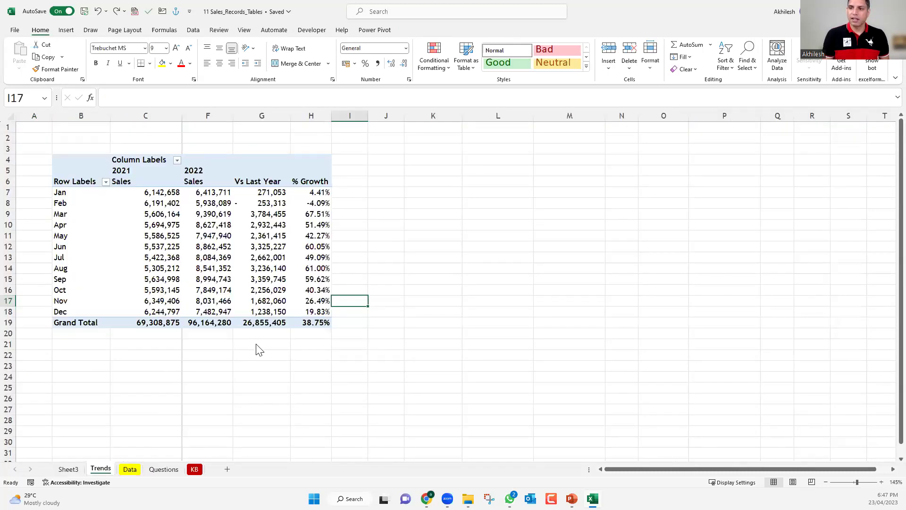
right_click(210, 236)
mouse_move(302, 362)
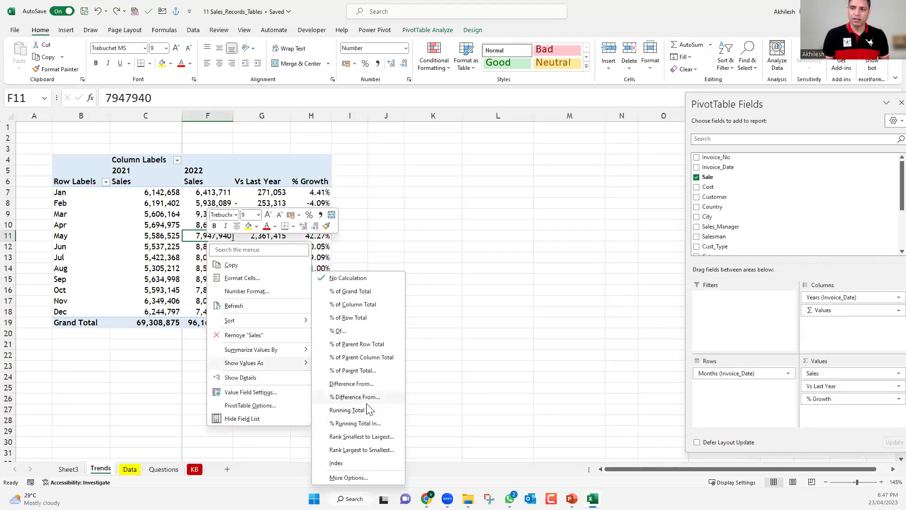
click(442, 317)
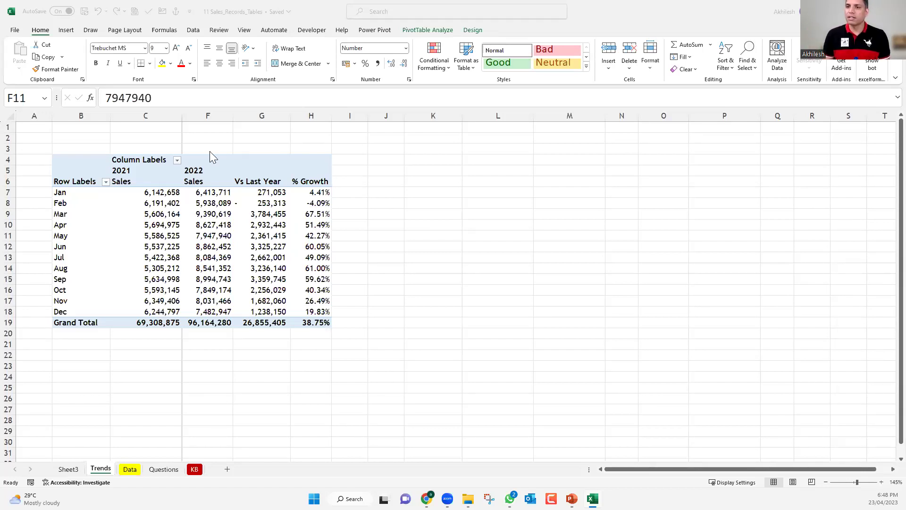
- Return to the workbook, check May's Vs Last Year value, then move to the Questions sheet
key(alt+Tab)
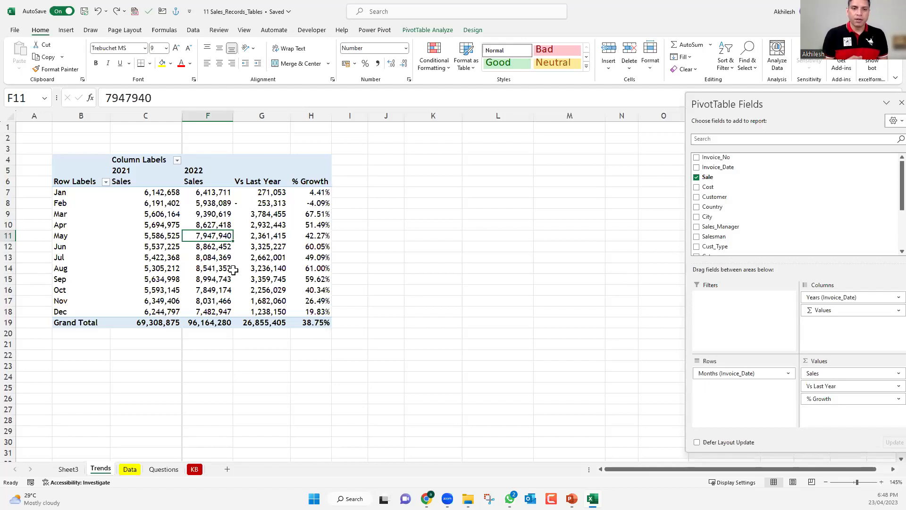
mouse_move(234, 270)
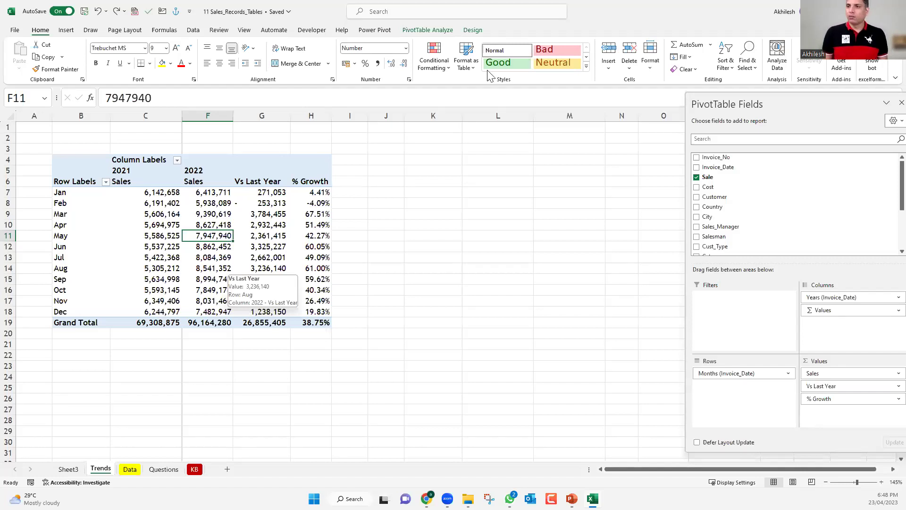
key(Right)
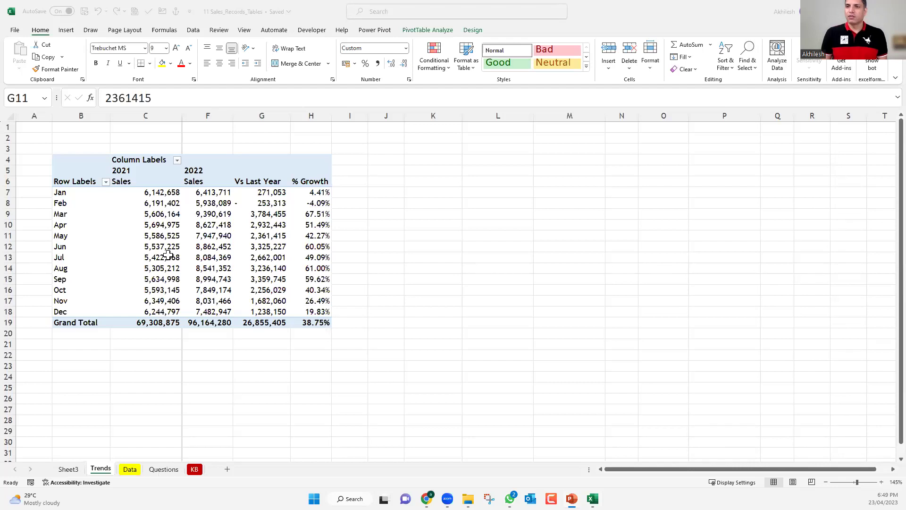
key(ctrl+Page_Down)
key(ctrl+Page_Down)
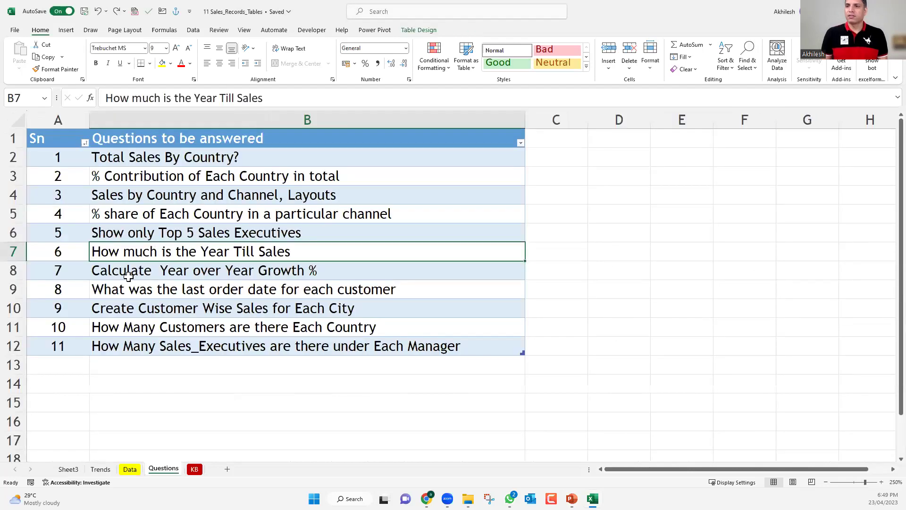
shift+click(171, 274)
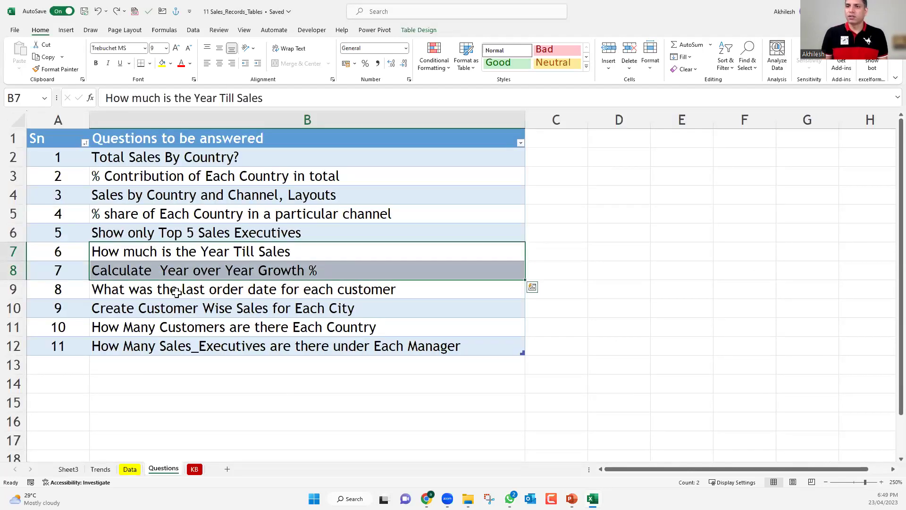
click(198, 298)
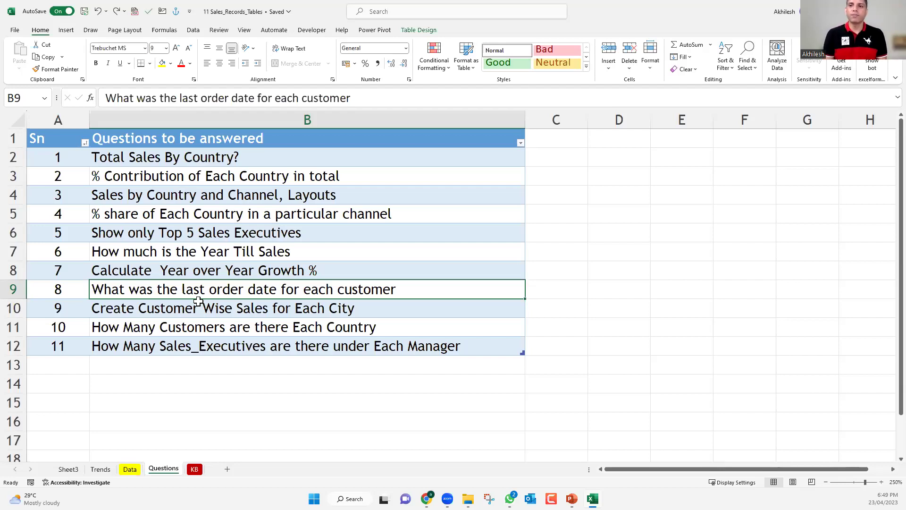
- Copy the entire Trends pivot and paste it at cell L4
click(70, 470)
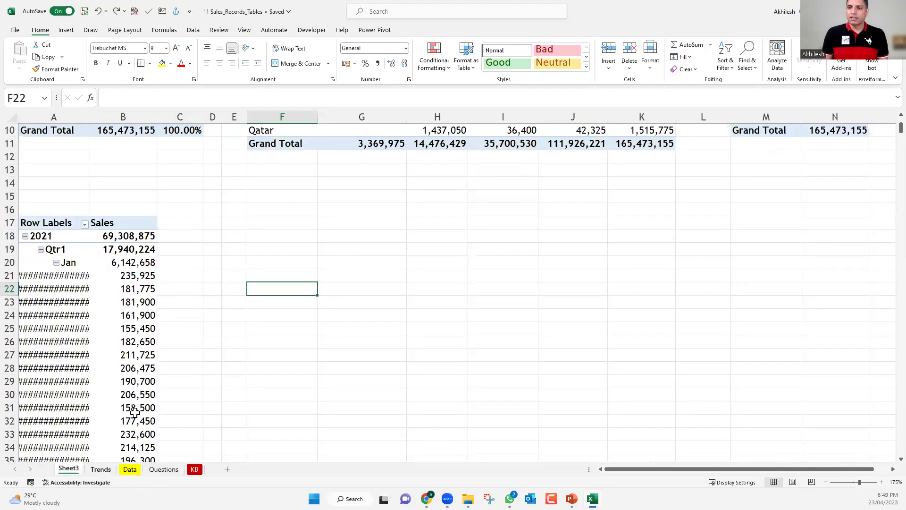
click(105, 470)
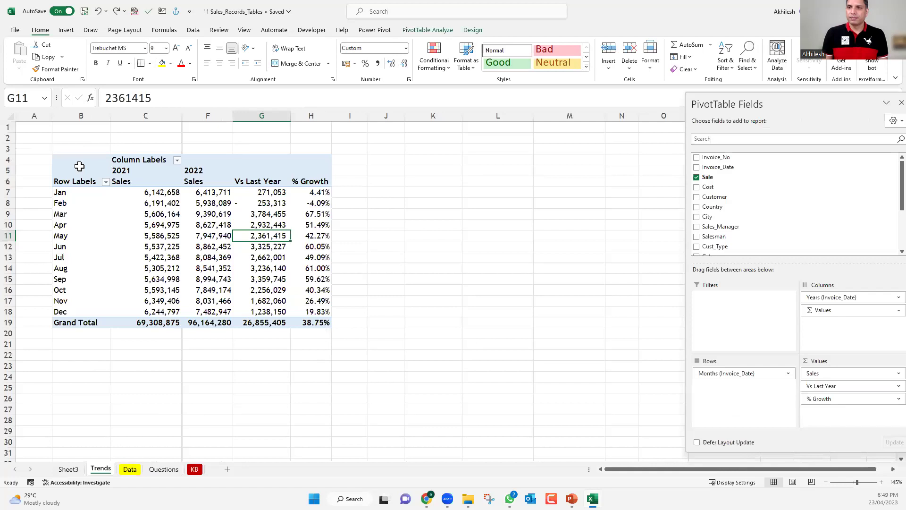
key(ctrl+a)
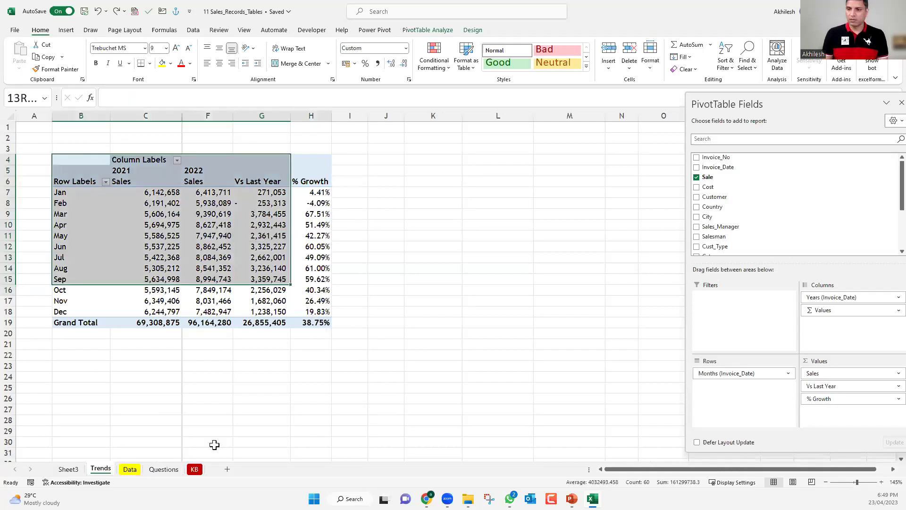
key(ctrl+c)
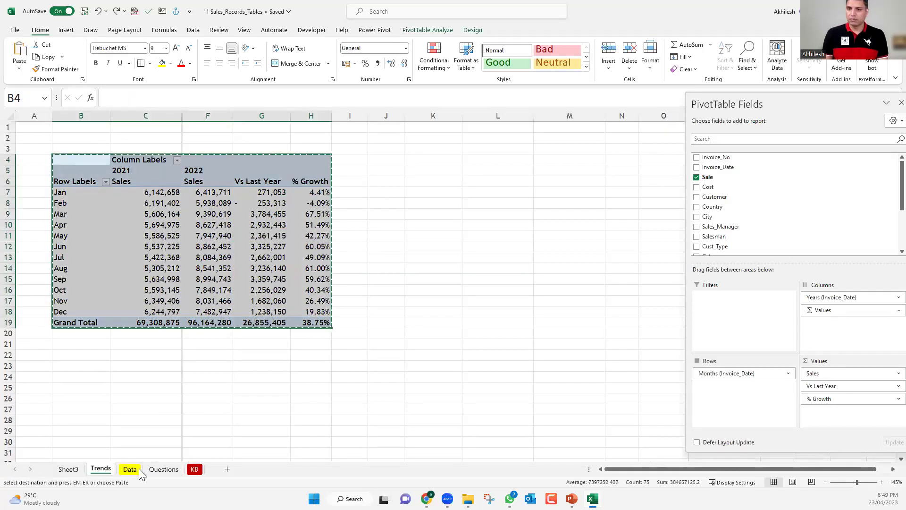
click(479, 160)
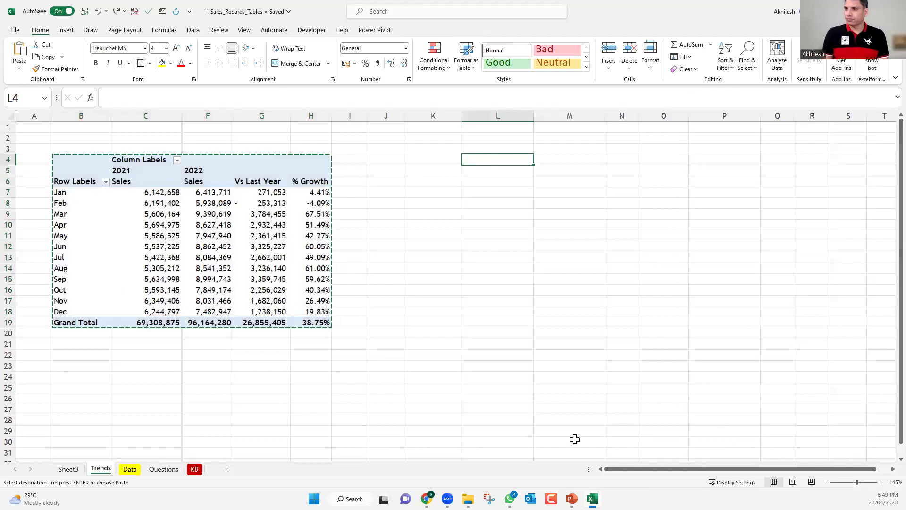
key(ctrl+v)
- Remove Months, Vs Last Year and Σ Values from the copy, leaving only yearly Sales totals
drag(872, 469, 886, 475)
drag(727, 374, 683, 375)
drag(815, 398, 615, 382)
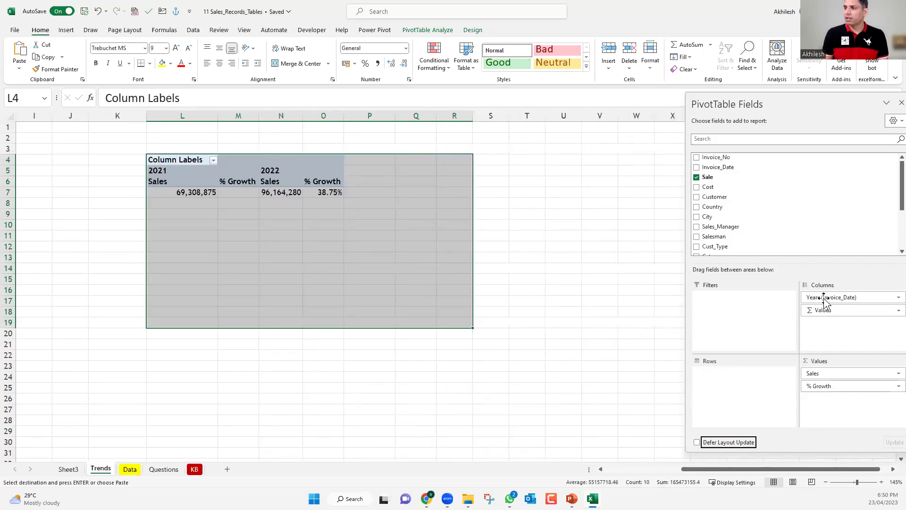
drag(819, 309, 613, 299)
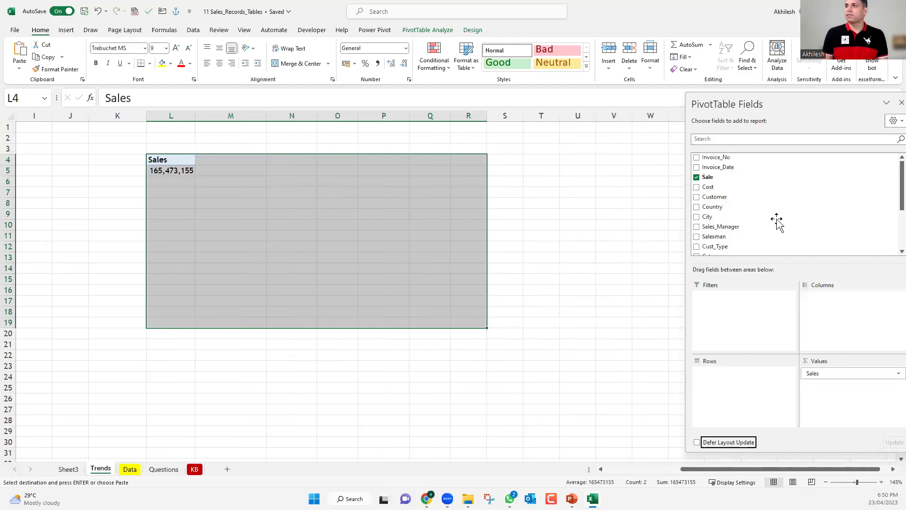
- Add Customer and Invoice_Date to the copied pivot's rows
drag(720, 203, 321, 271)
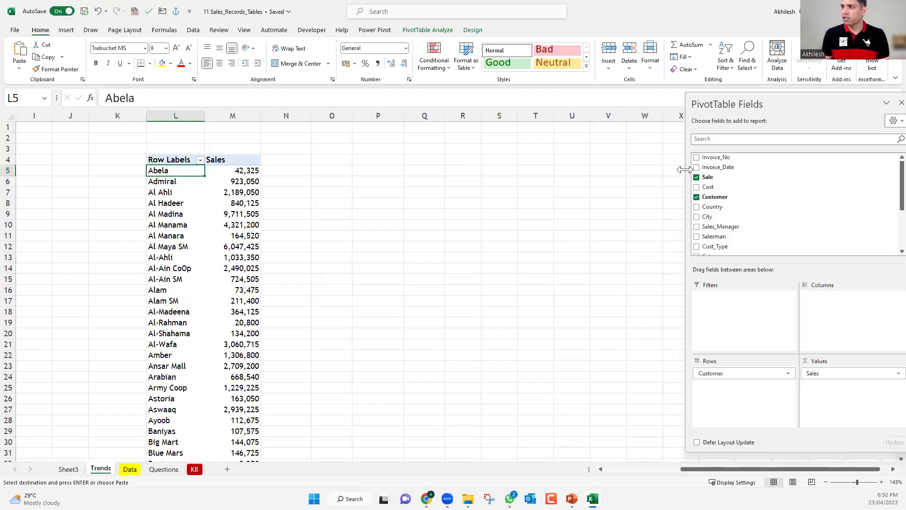
drag(715, 167, 728, 384)
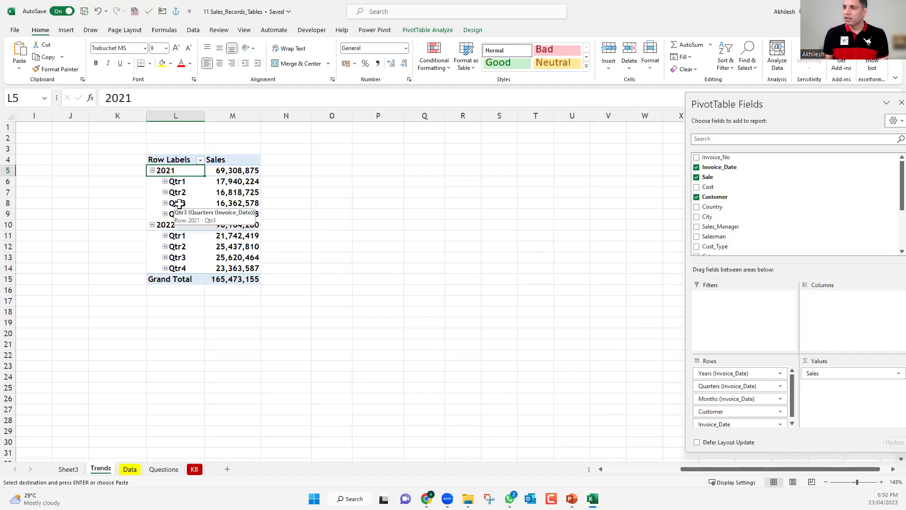
click(716, 412)
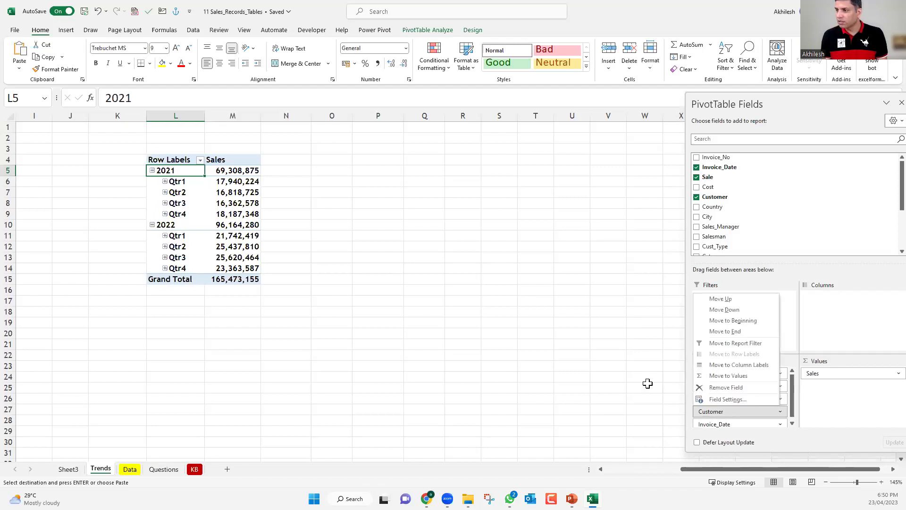
click(154, 236)
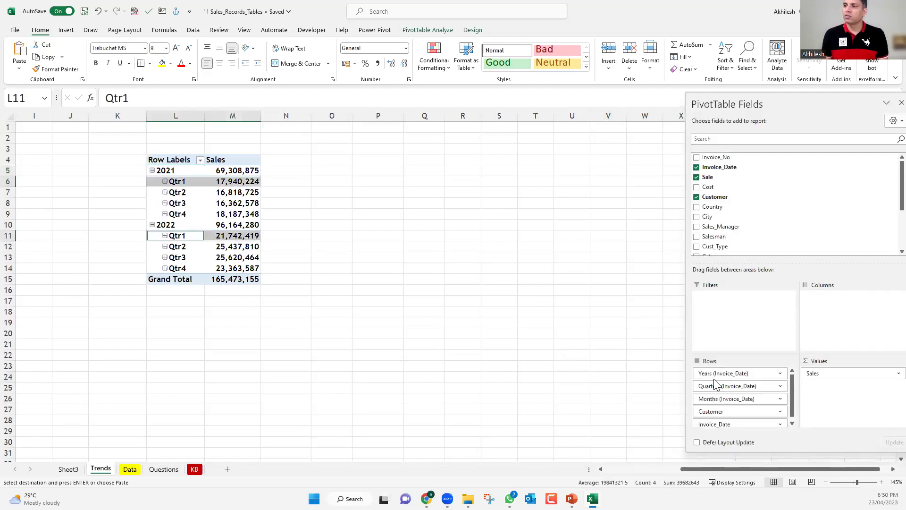
- Remove Years, Quarters and Months from the rows and expand Abela's invoice dates
drag(715, 373, 603, 370)
drag(712, 372, 551, 346)
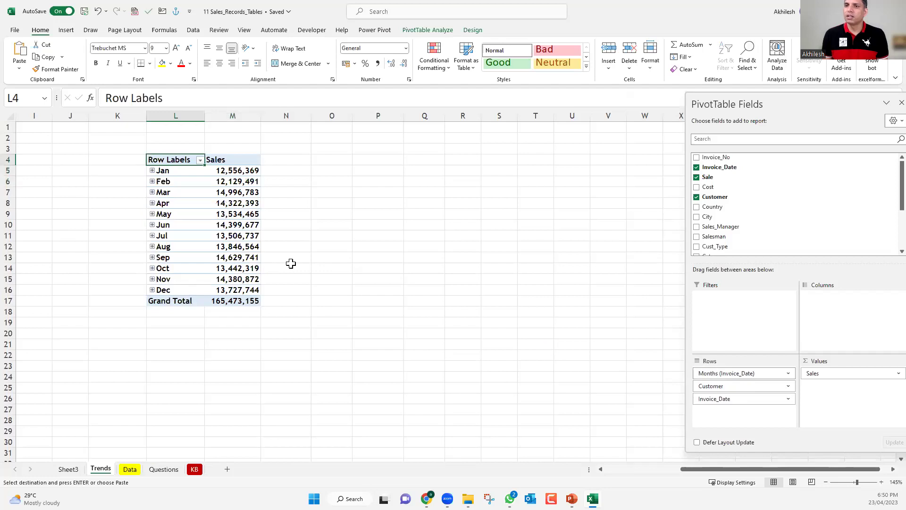
drag(291, 264, 289, 262)
click(152, 170)
drag(194, 178, 205, 399)
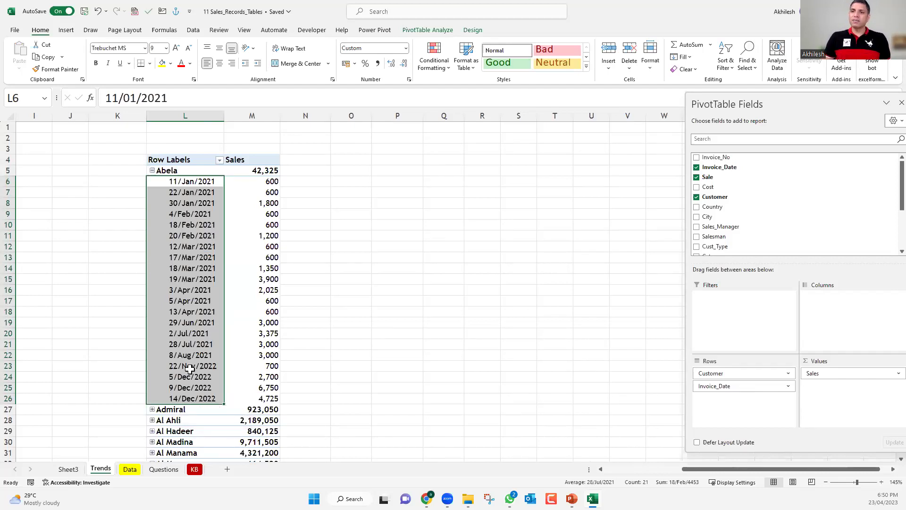
- Look through UAE Coop's invoice dates, then drag Invoice_Date out of the Rows area
scroll(189, 365, down, 20)
scroll(191, 357, down, 13)
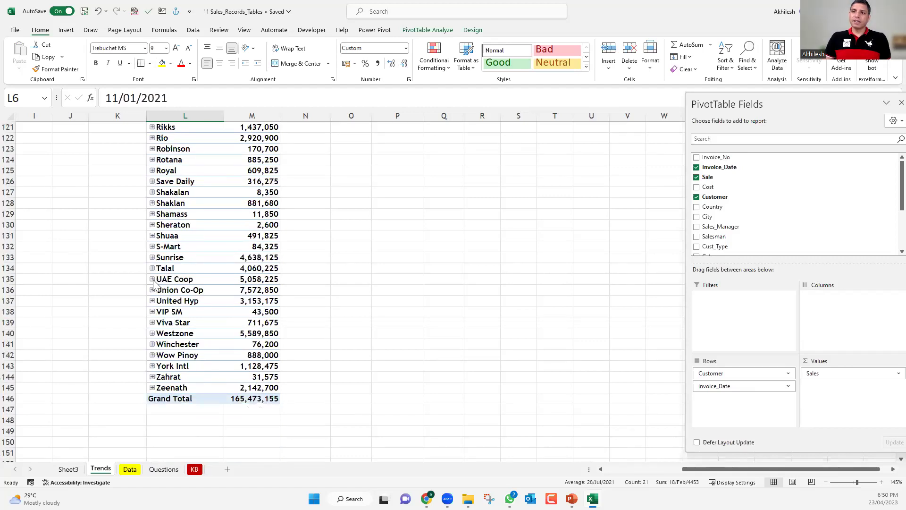
click(153, 279)
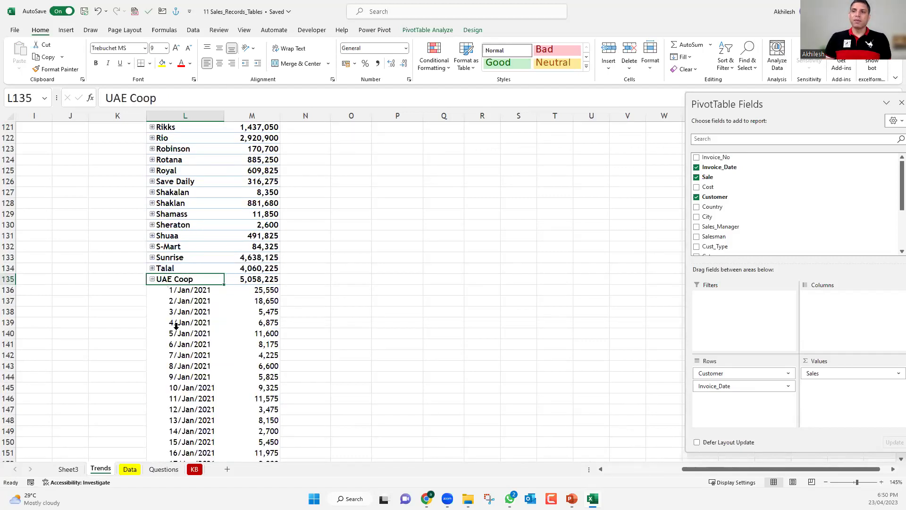
scroll(176, 326, down, 20)
scroll(176, 324, down, 14)
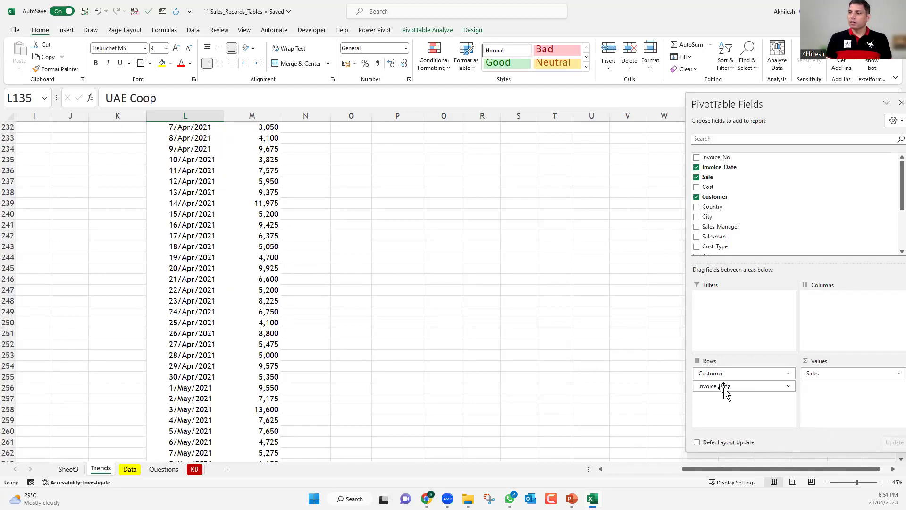
drag(723, 375, 732, 394)
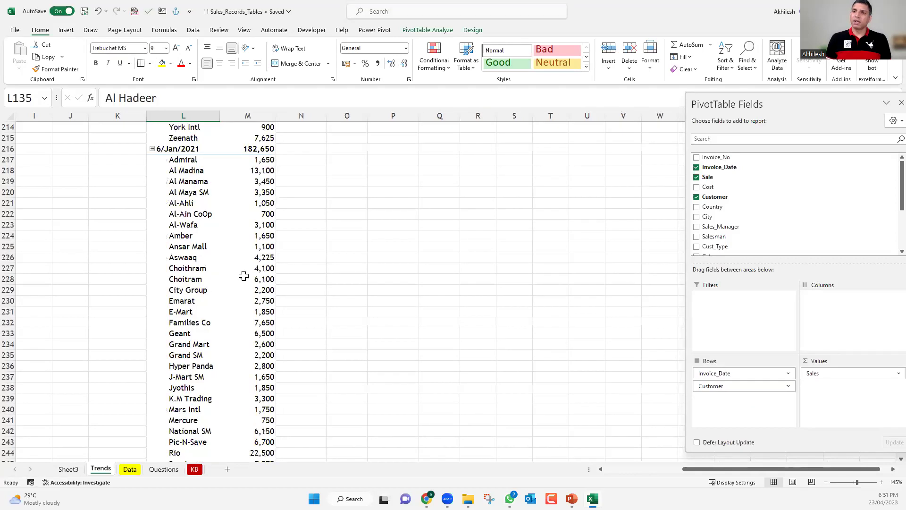
scroll(244, 276, up, 17)
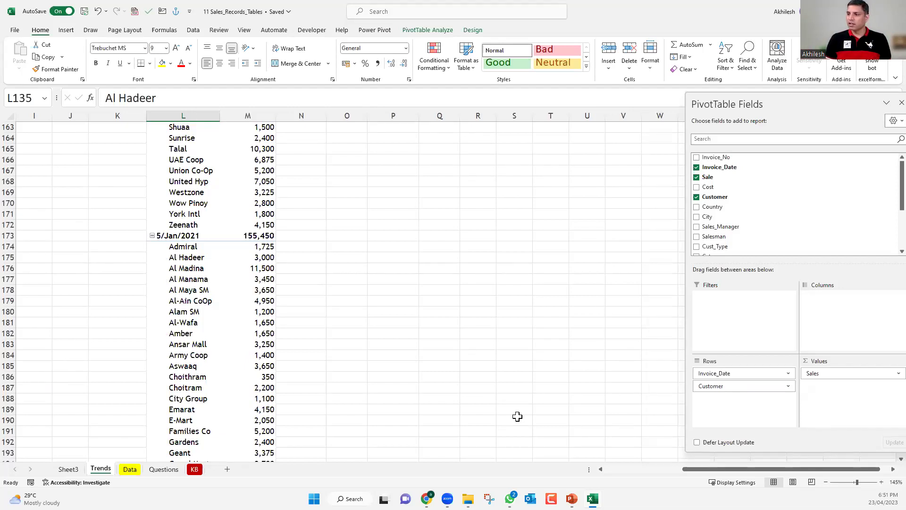
click(183, 116)
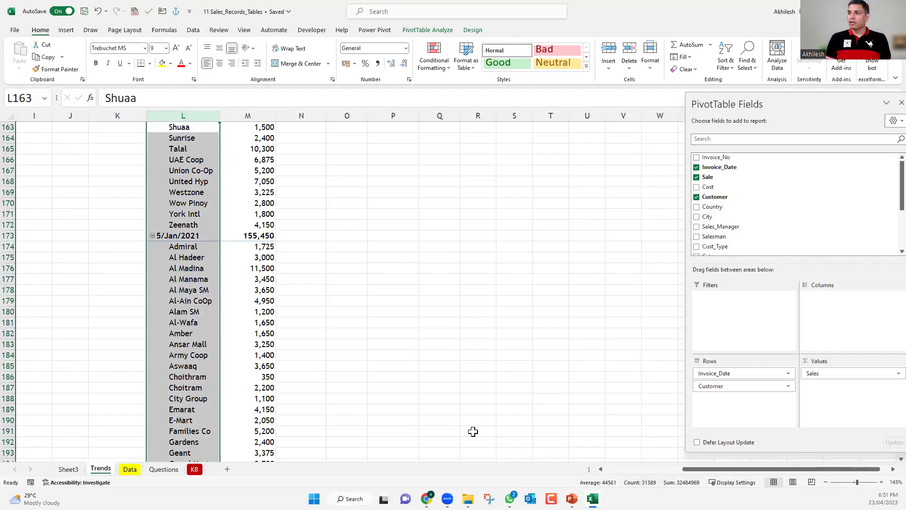
drag(713, 373, 461, 350)
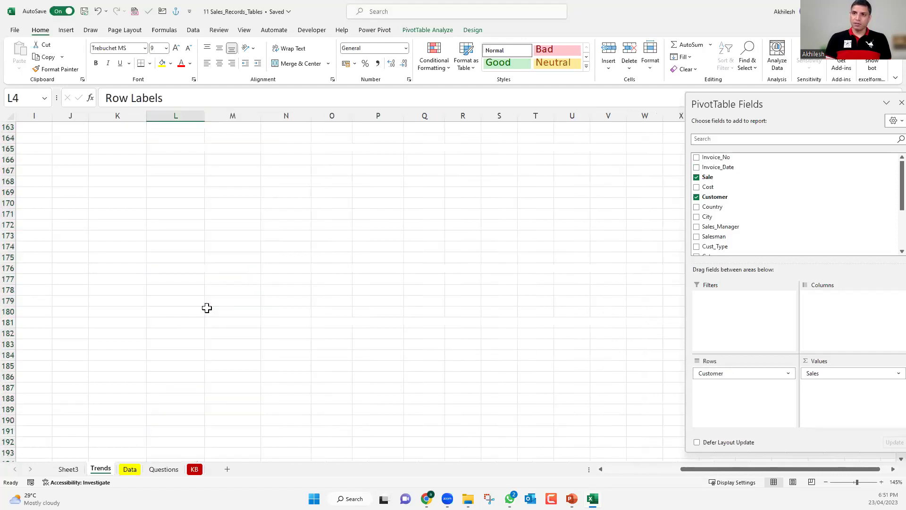
- Sort the customer pivot by Sales largest to smallest with Carrefour first, then view the Data sheet
key(ctrl+Up)
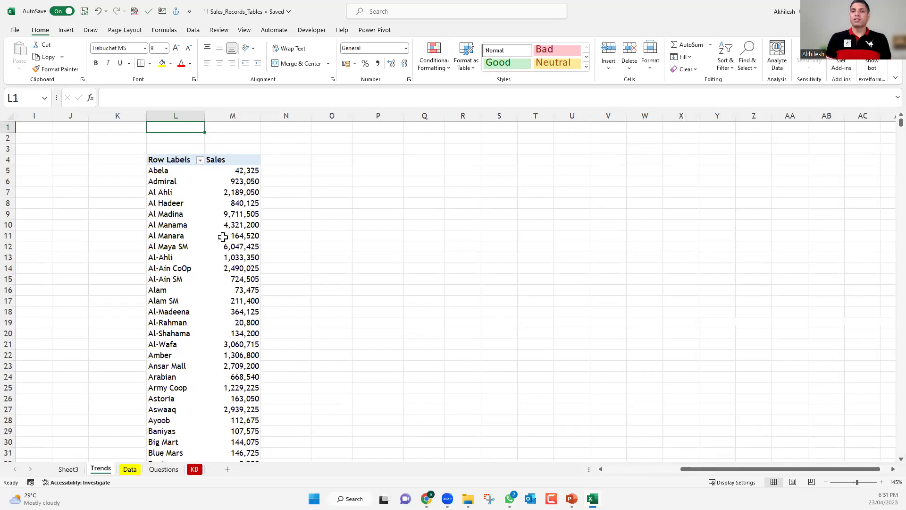
click(222, 237)
mouse_move(223, 237)
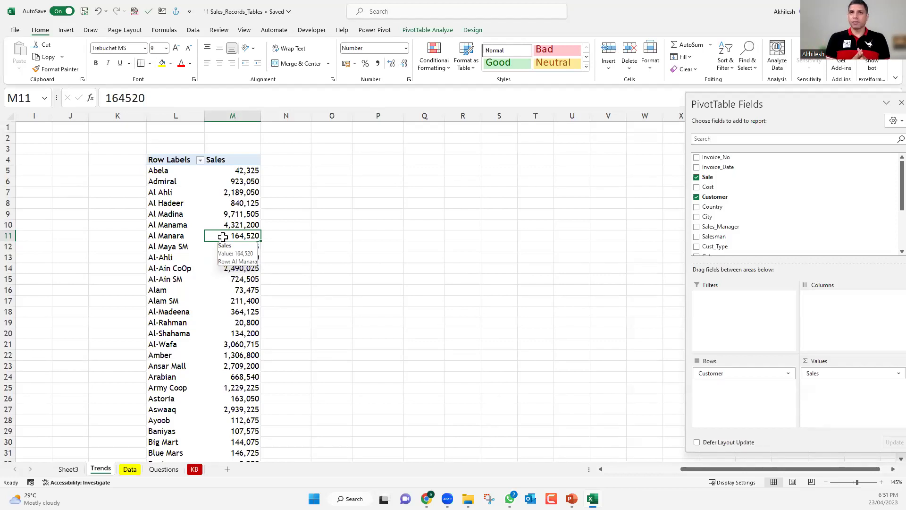
right_click(235, 215)
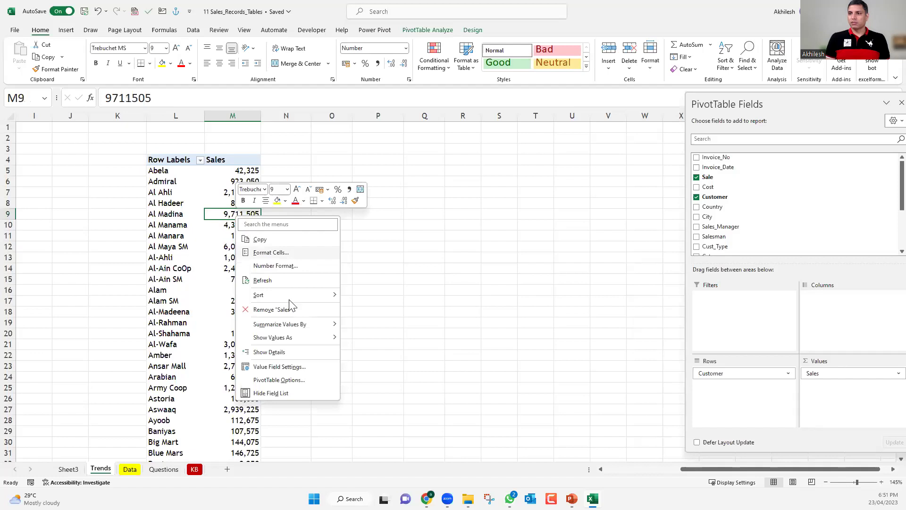
mouse_move(288, 295)
click(395, 310)
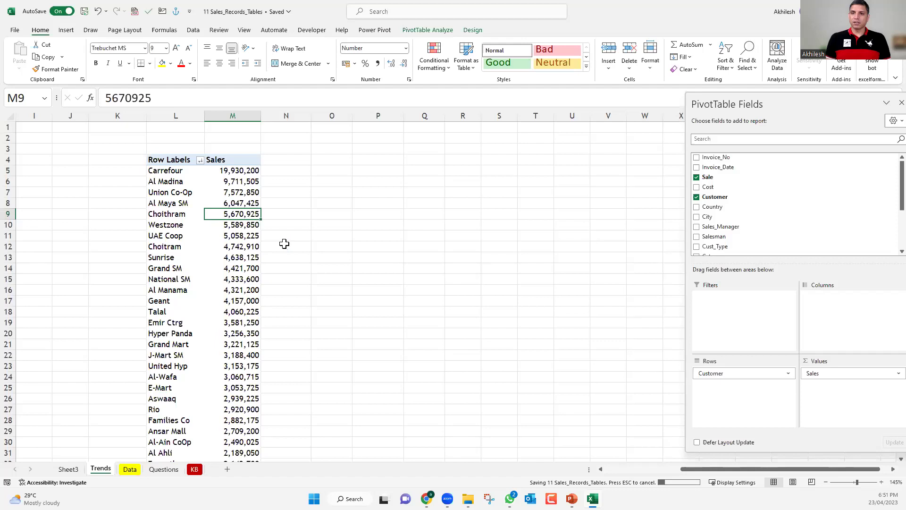
click(130, 470)
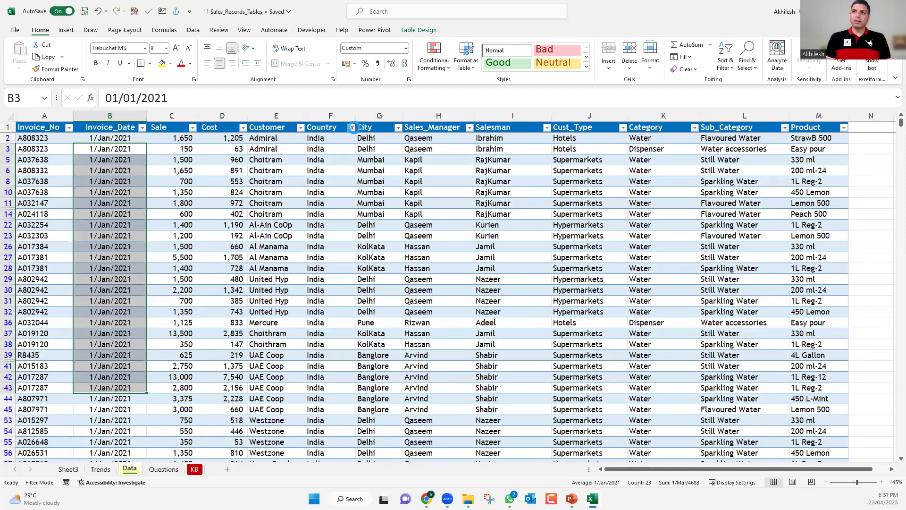
- Clear the Country filter on the Data table and try Comma Style on invoice dates B3:B12
click(255, 186)
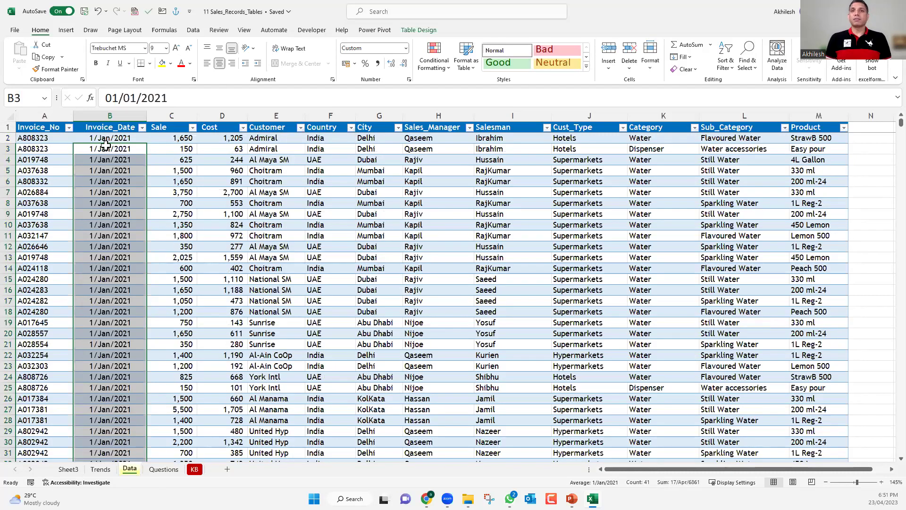
shift+click(122, 192)
shift+click(124, 247)
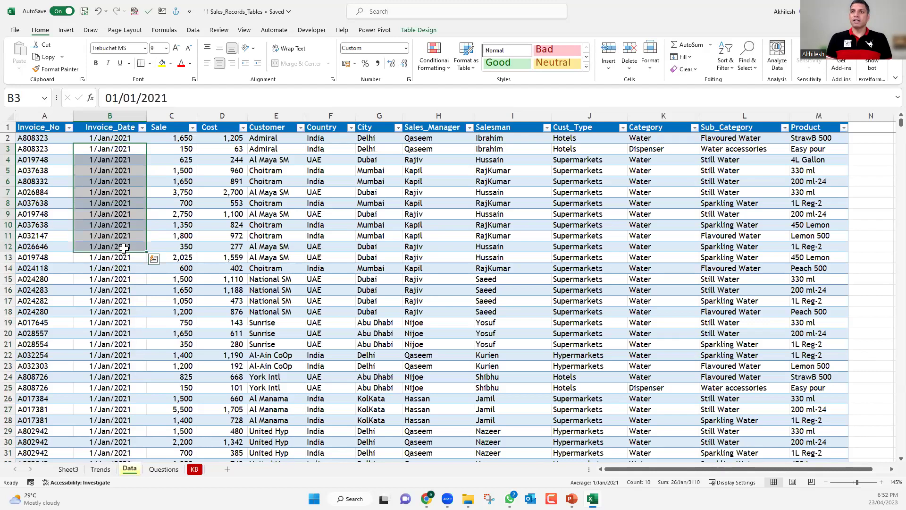
click(377, 65)
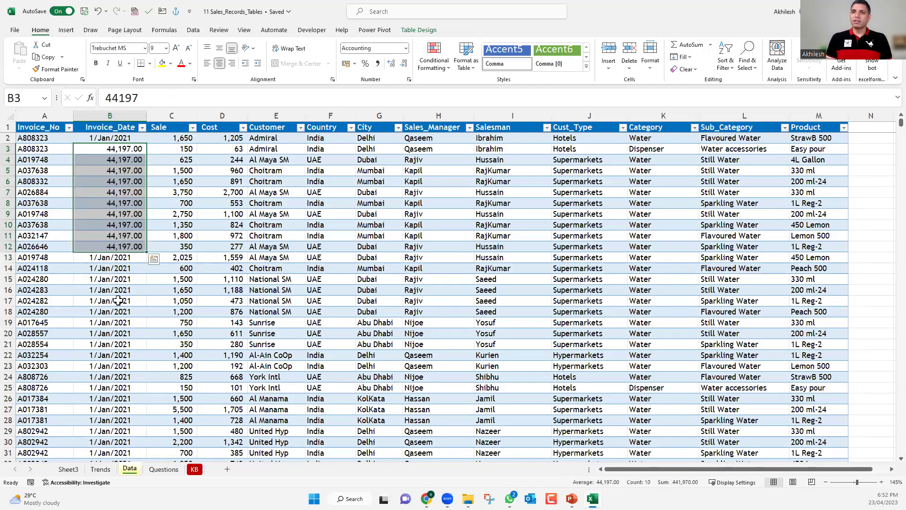
- Apply Comma Style to dates B243:B244, then undo both comma formats
scroll(114, 319, down, 13)
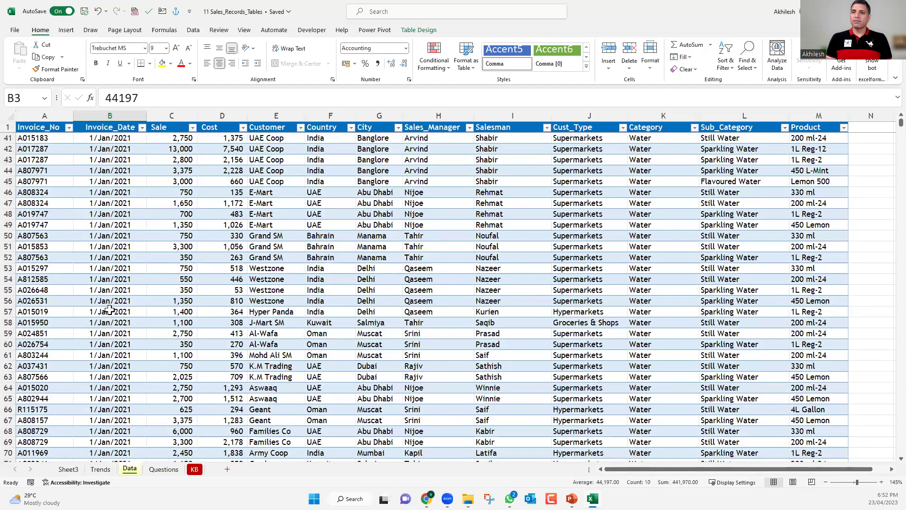
scroll(109, 310, down, 20)
drag(110, 311, 109, 323)
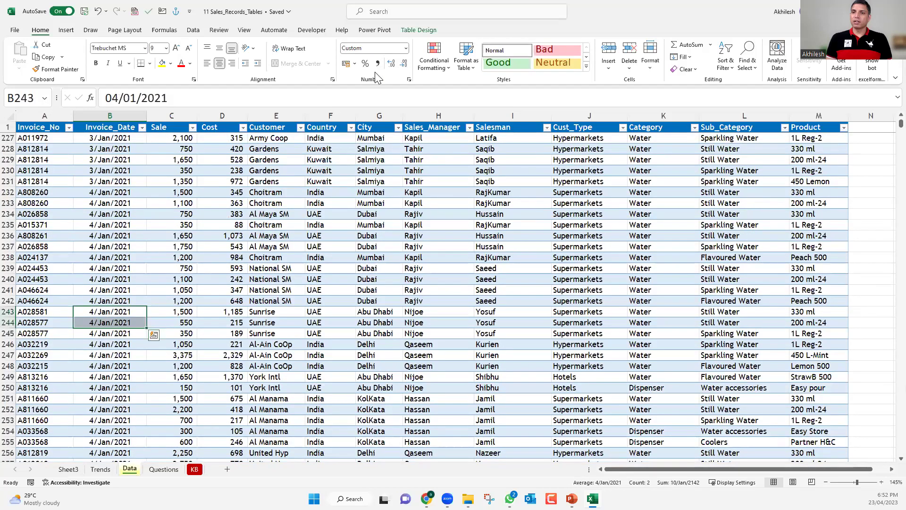
click(377, 64)
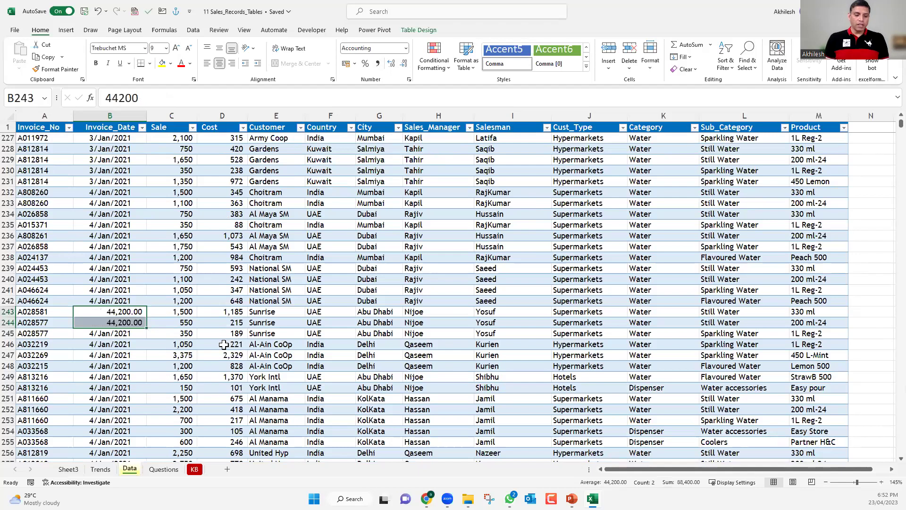
key(ctrl+z)
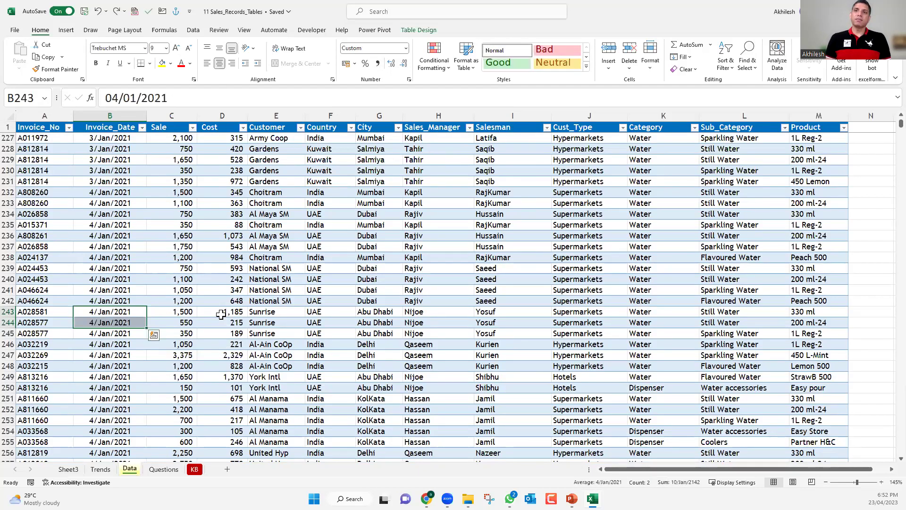
key(ctrl+z)
- Go back to the Trends sheet and select a Sales value in the customer pivot
scroll(220, 308, up, 1)
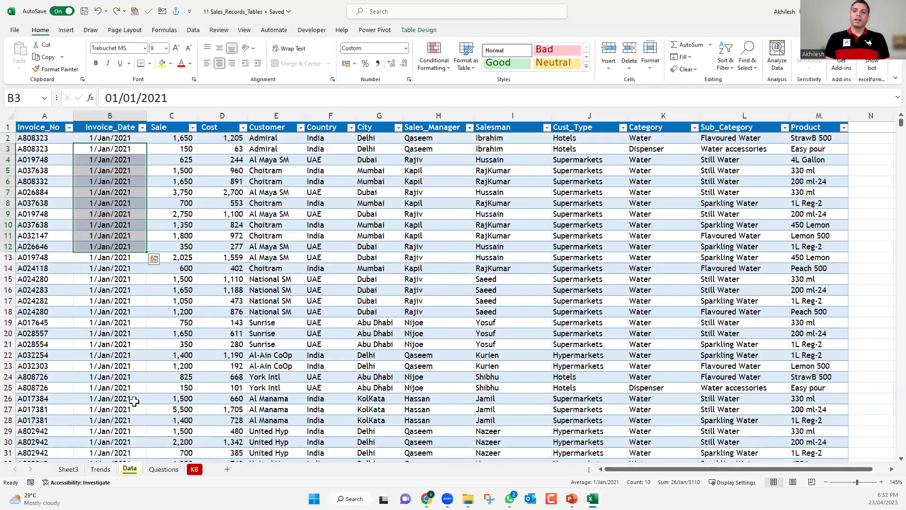
click(96, 472)
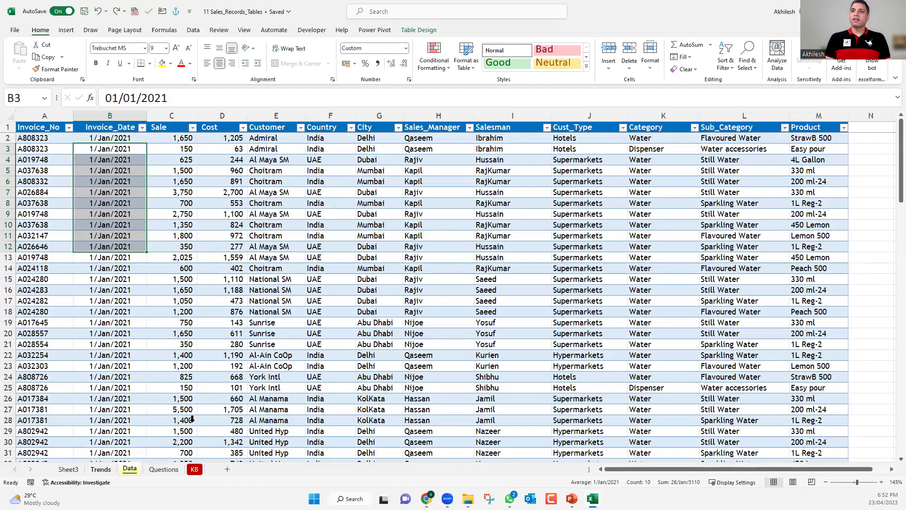
click(228, 323)
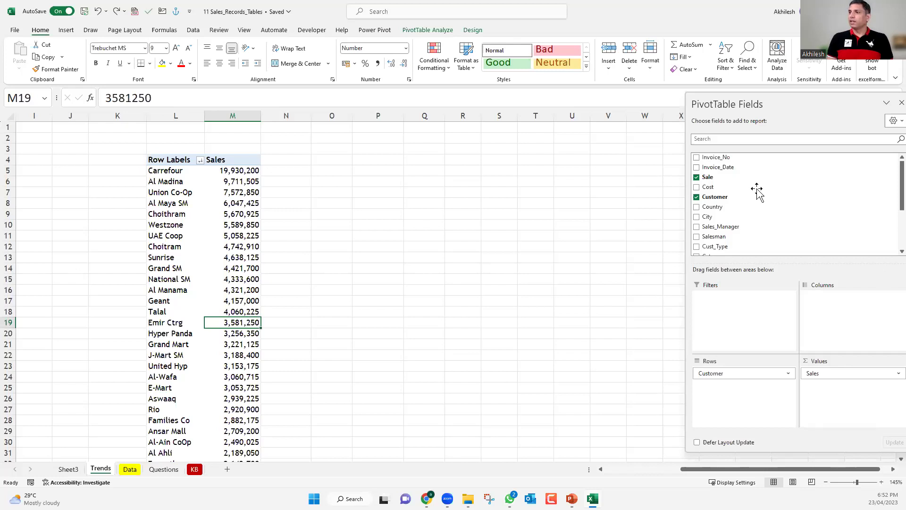
- Add Invoice_Date to the pivot values and summarize it by Max instead of Count
drag(720, 168, 851, 394)
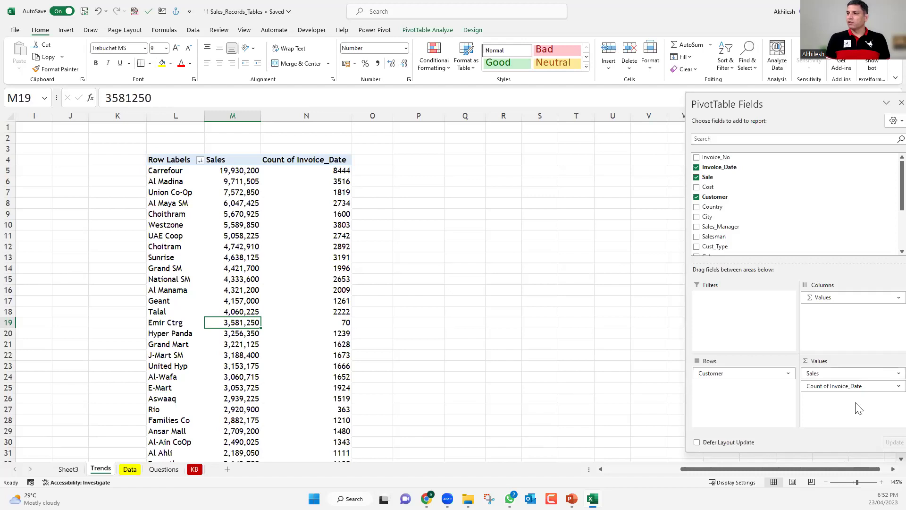
click(338, 171)
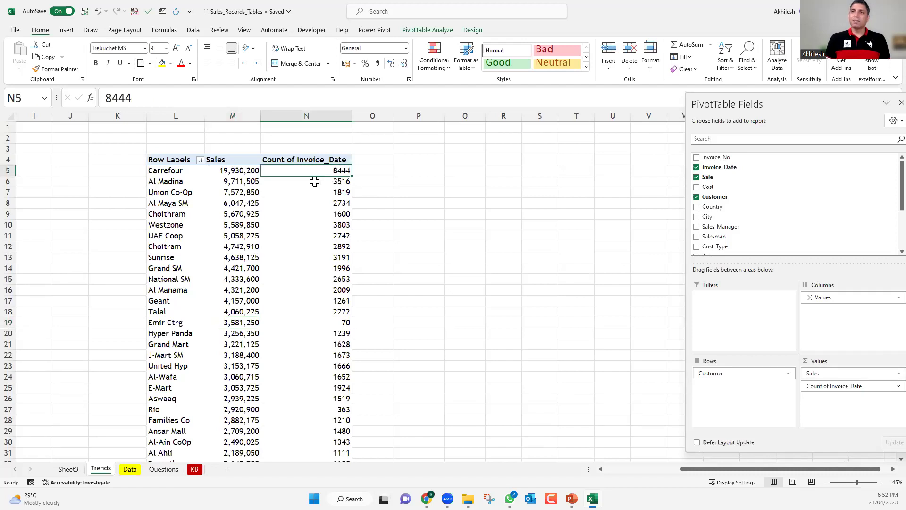
key(Left)
key(Left)
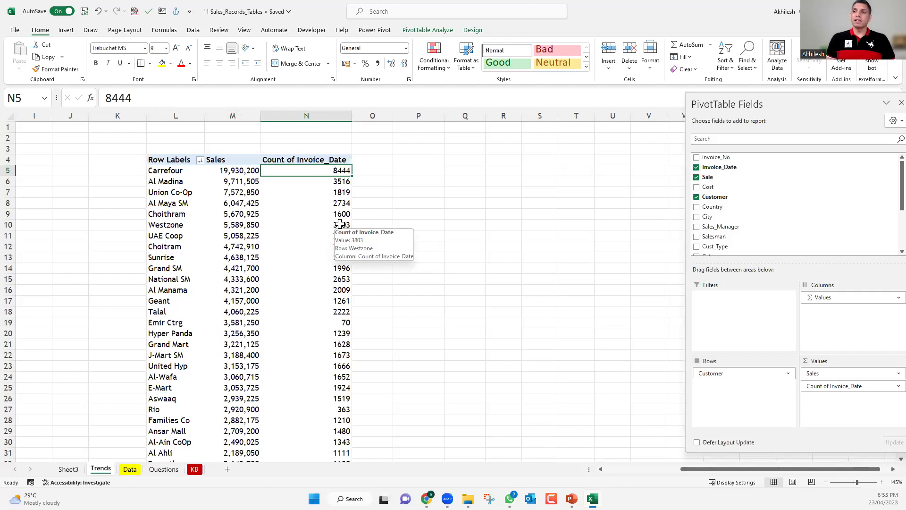
right_click(322, 202)
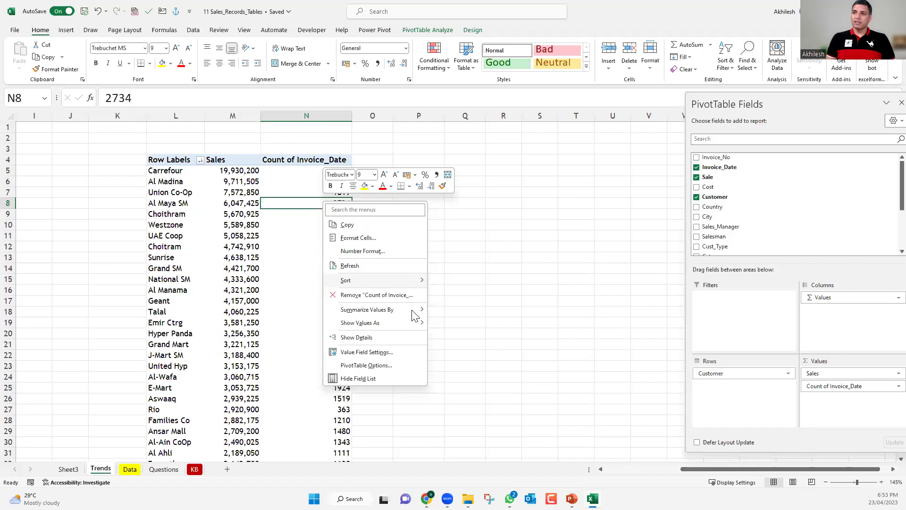
mouse_move(414, 312)
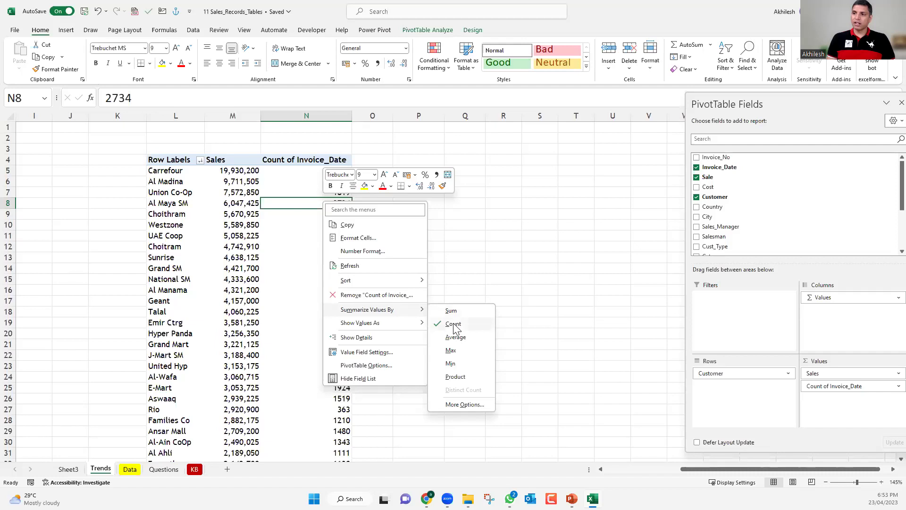
click(456, 350)
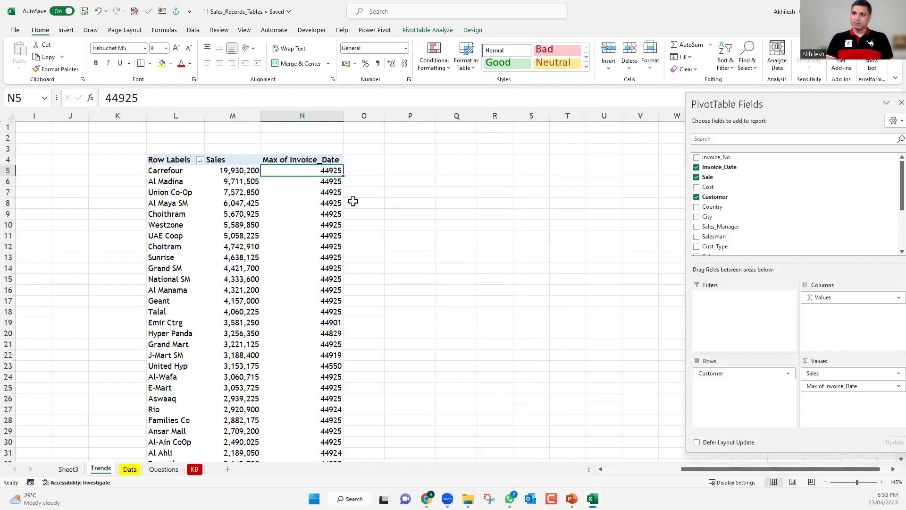
- Format the Max of Invoice_Date values with the 14 Mar 2012 date format
key(ctrl+shift+Down)
key(ctrl+Up)
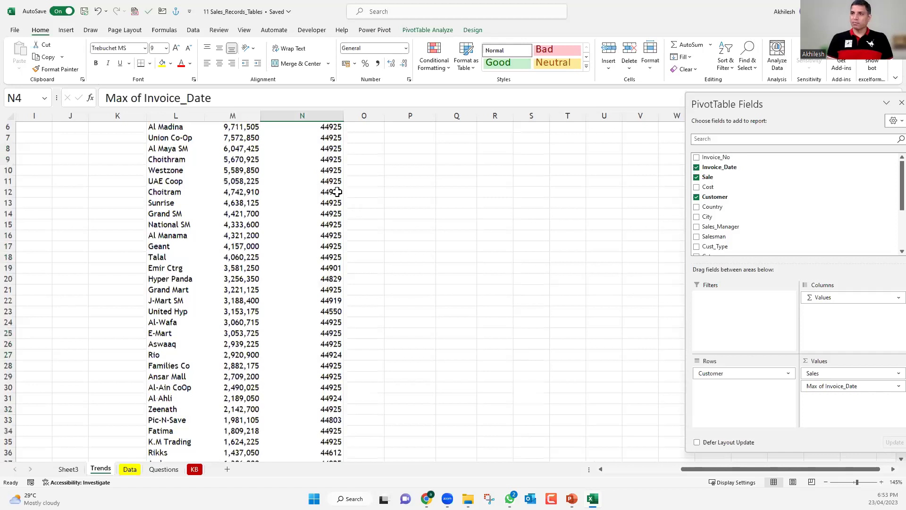
scroll(328, 163, up, 1)
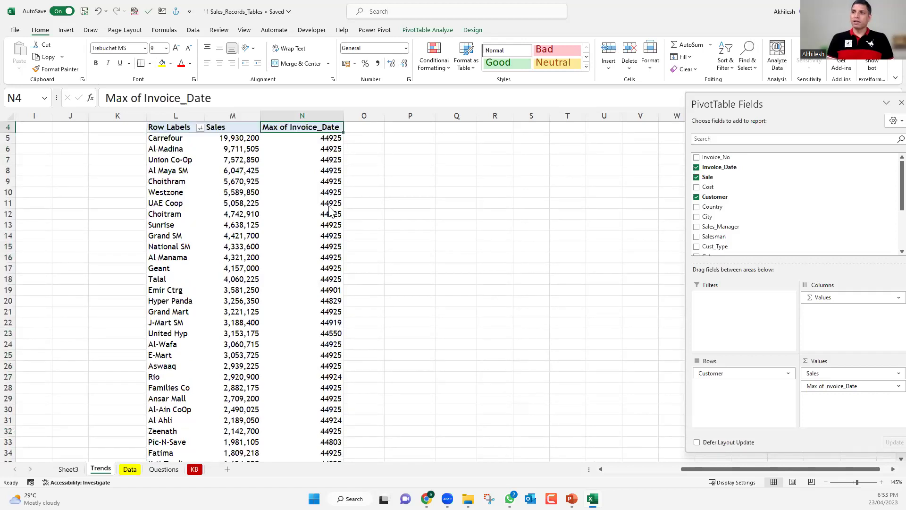
right_click(329, 161)
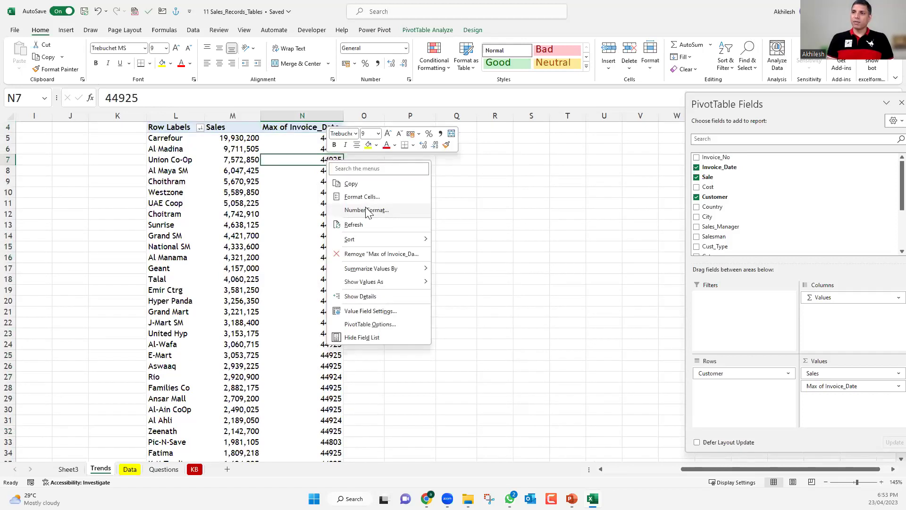
click(368, 211)
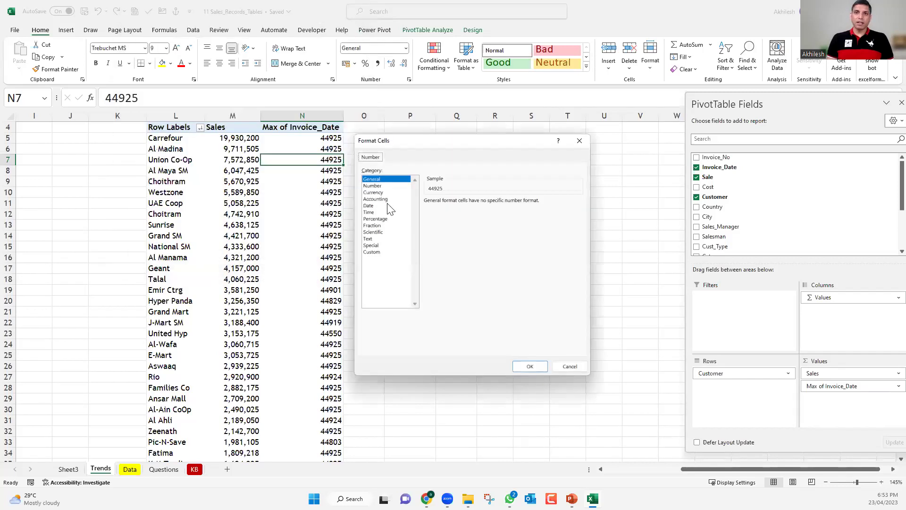
click(369, 206)
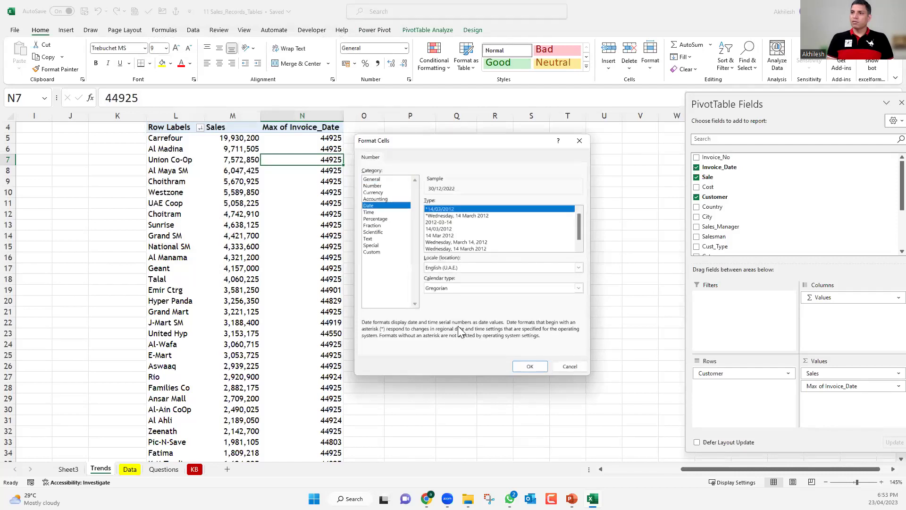
key(Down)
key(Down)
key(Down)
key(Down)
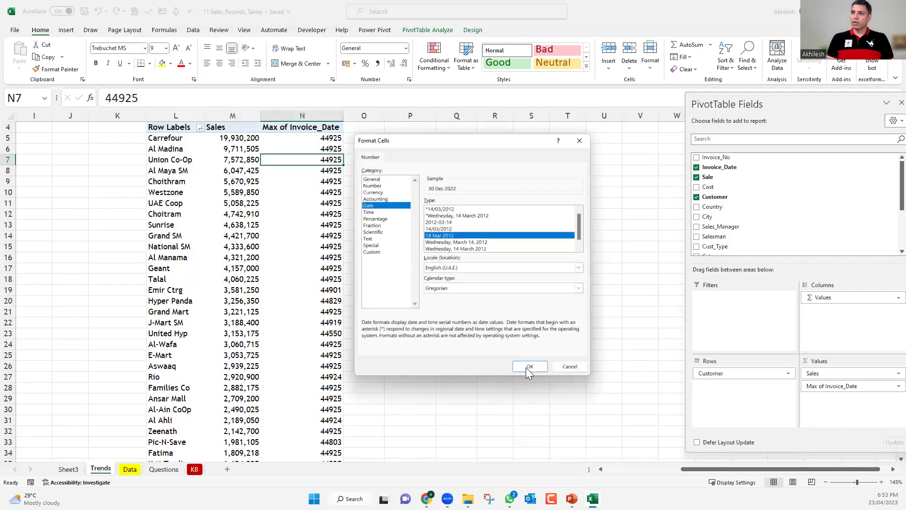
click(528, 367)
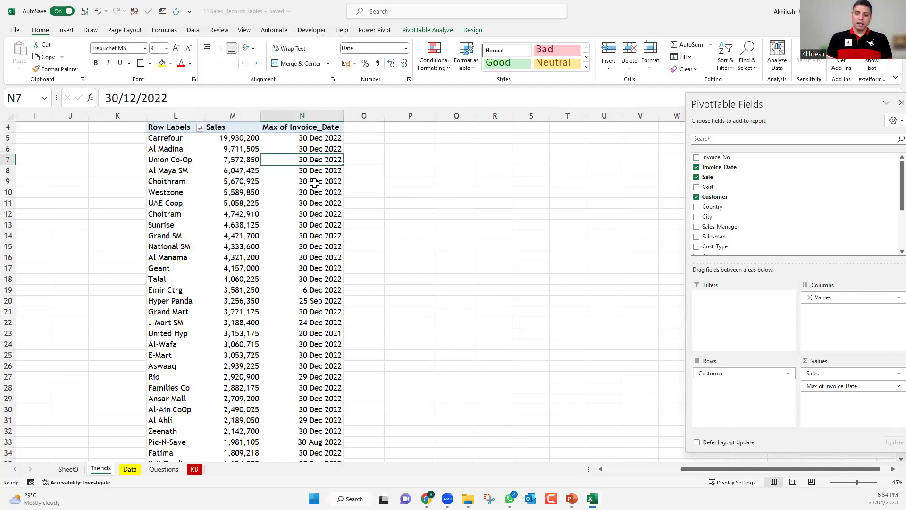
- Rename the header to 'Last Order Date' and add Invoice_Date to the values again
key(Up)
key(Up)
key(Up)
key(F2)
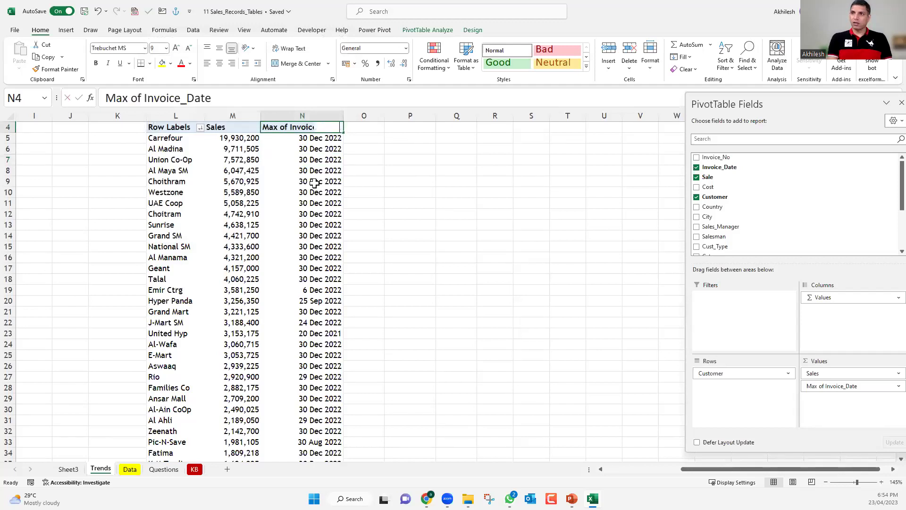
text(Last Orde)
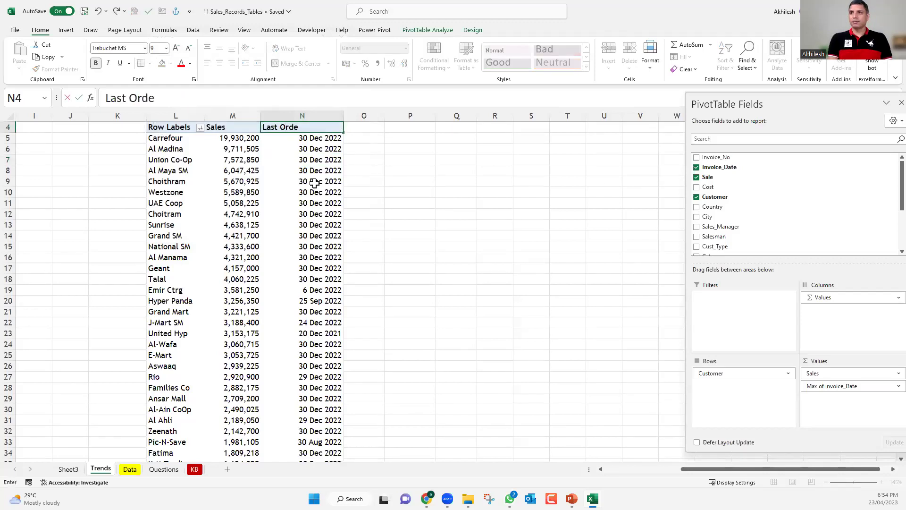
text(r Date)
key(Return)
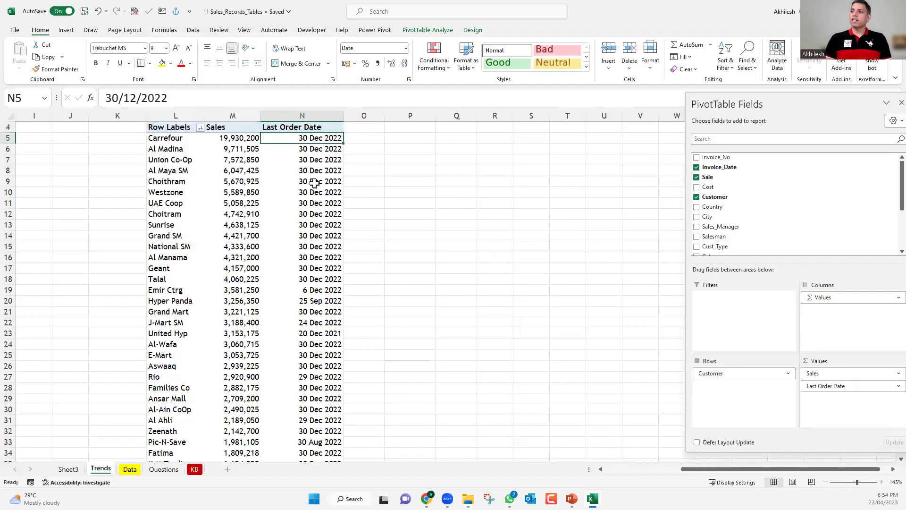
drag(706, 168, 843, 402)
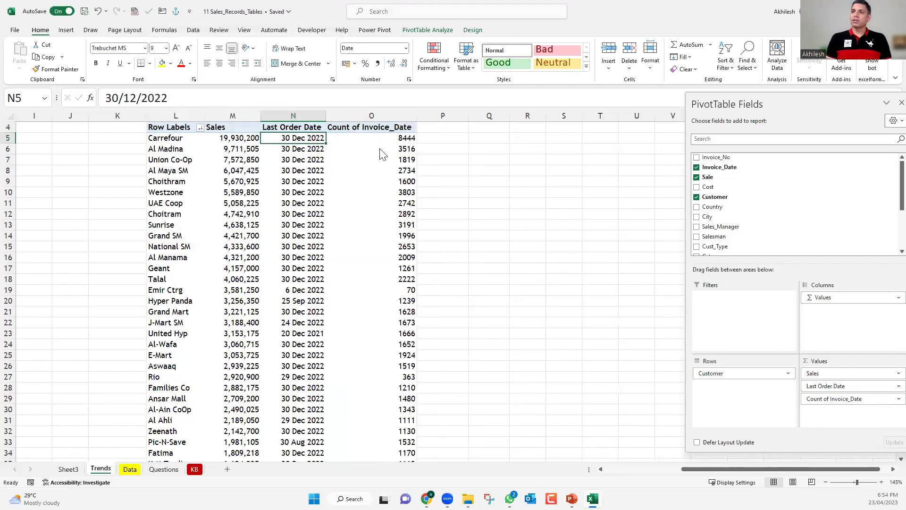
right_click(377, 138)
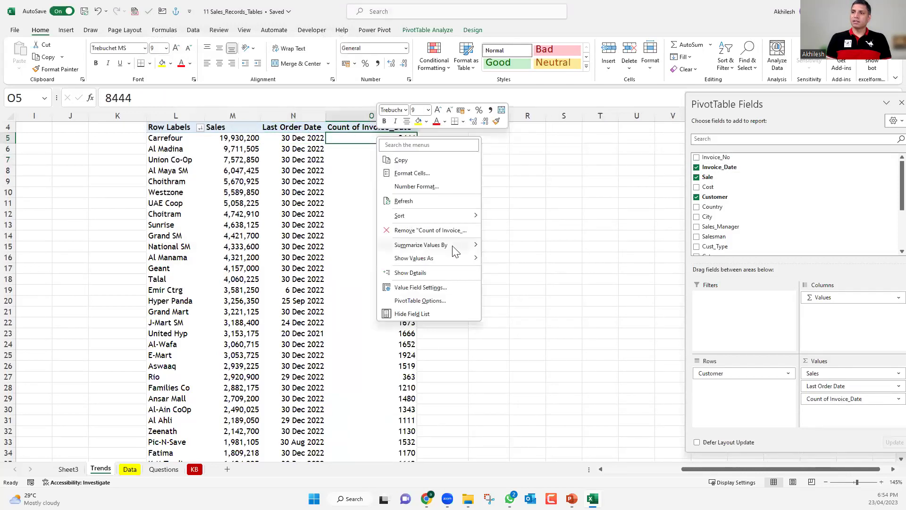
mouse_move(472, 252)
click(505, 285)
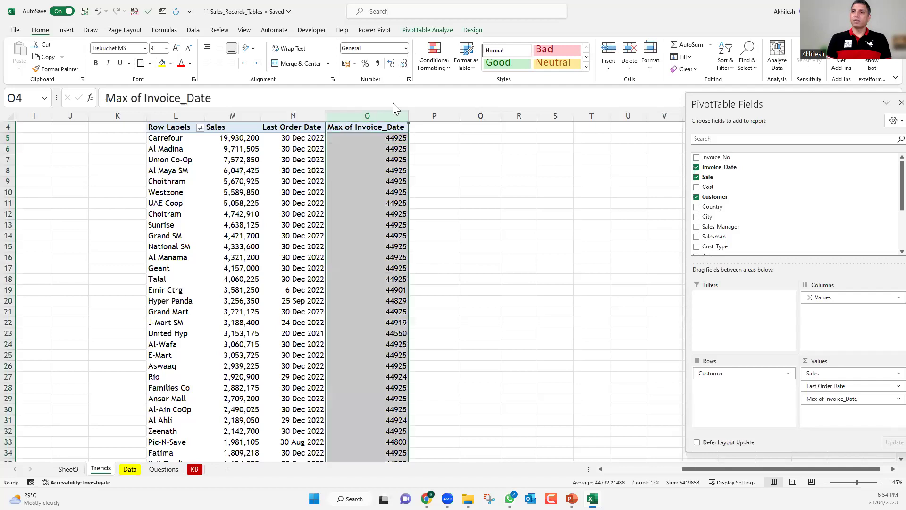
click(405, 48)
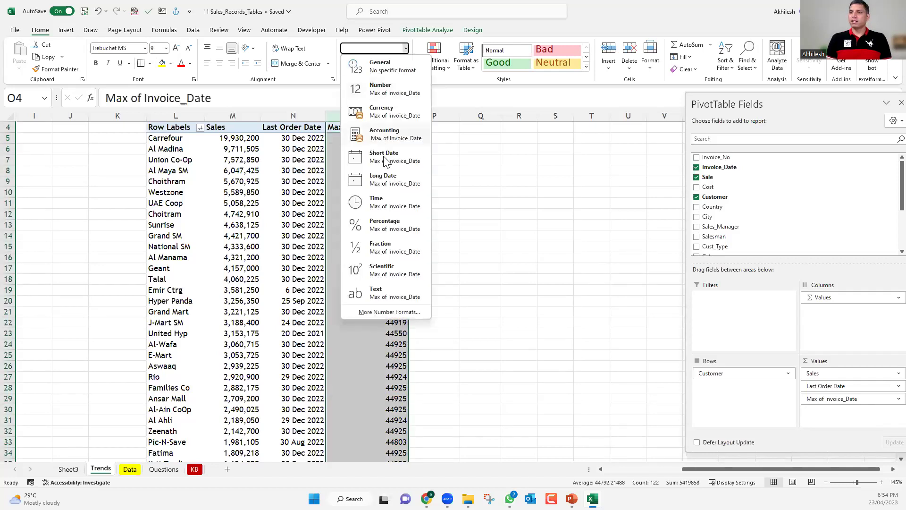
click(380, 152)
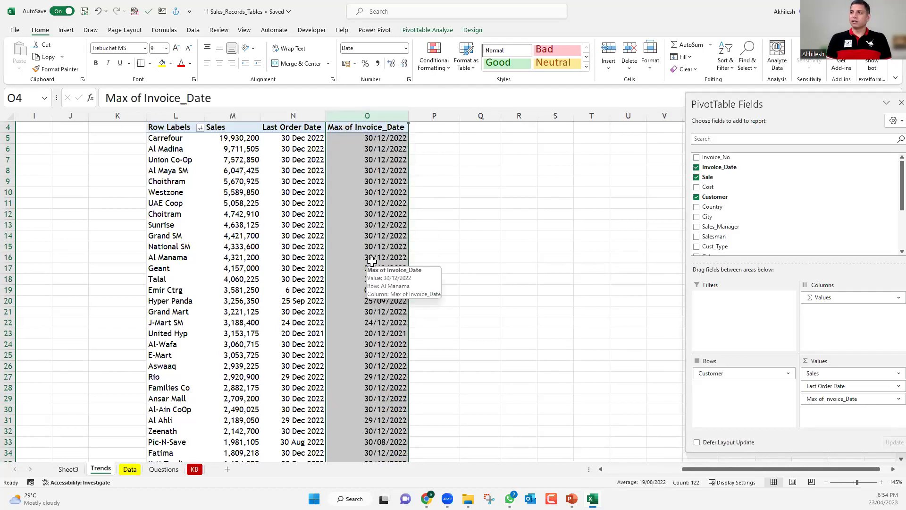
drag(821, 406, 581, 360)
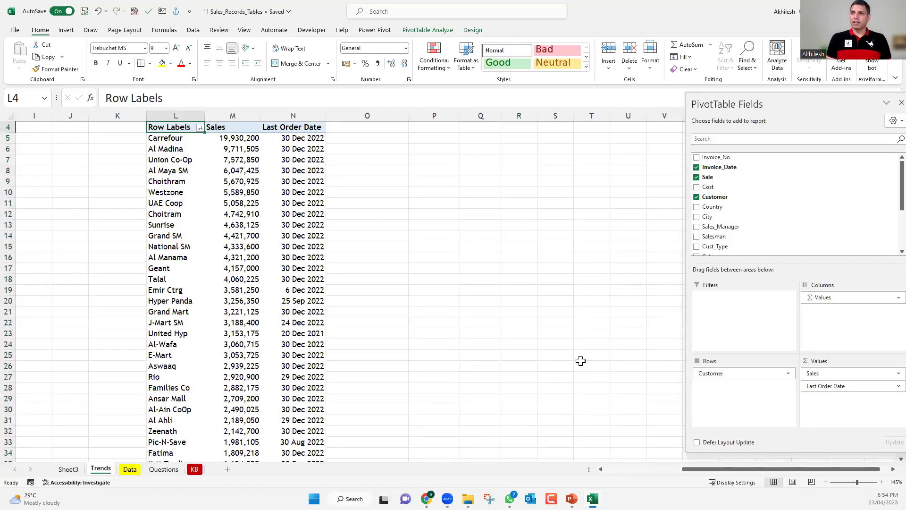
drag(300, 141, 300, 279)
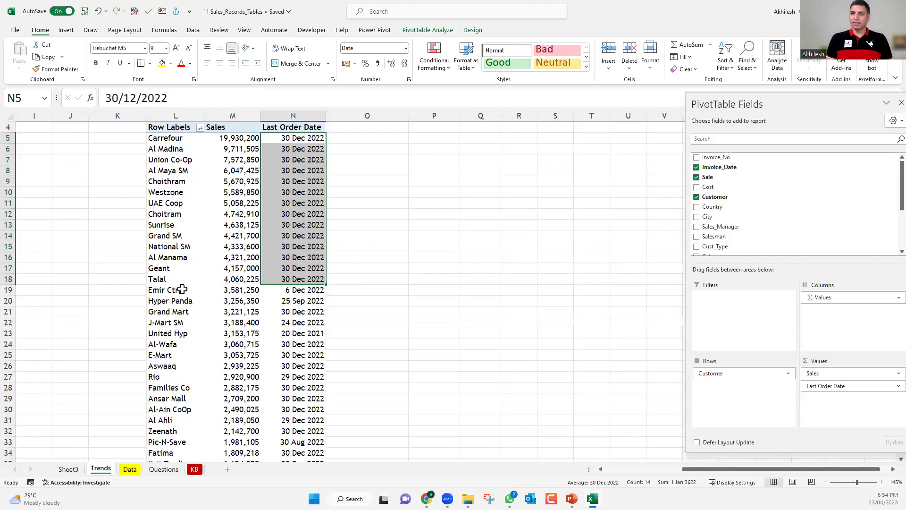
drag(183, 290, 180, 268)
drag(173, 138, 173, 138)
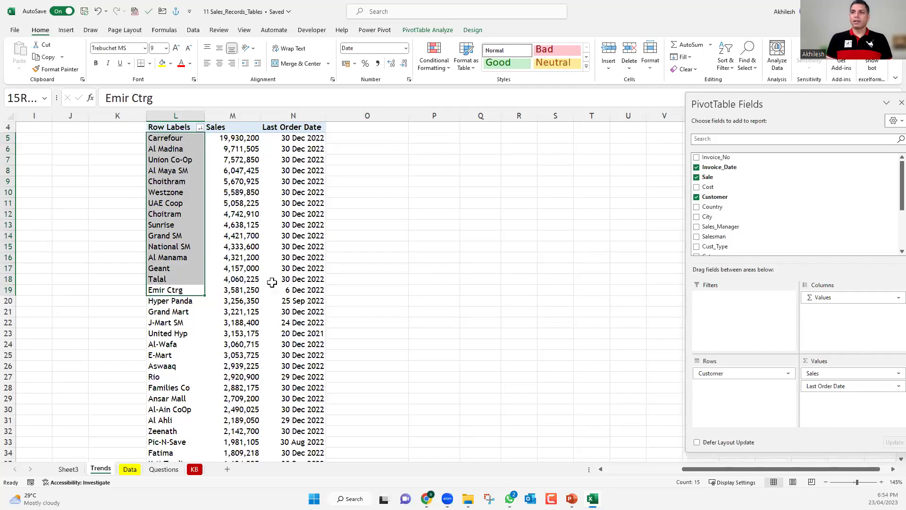
click(305, 291)
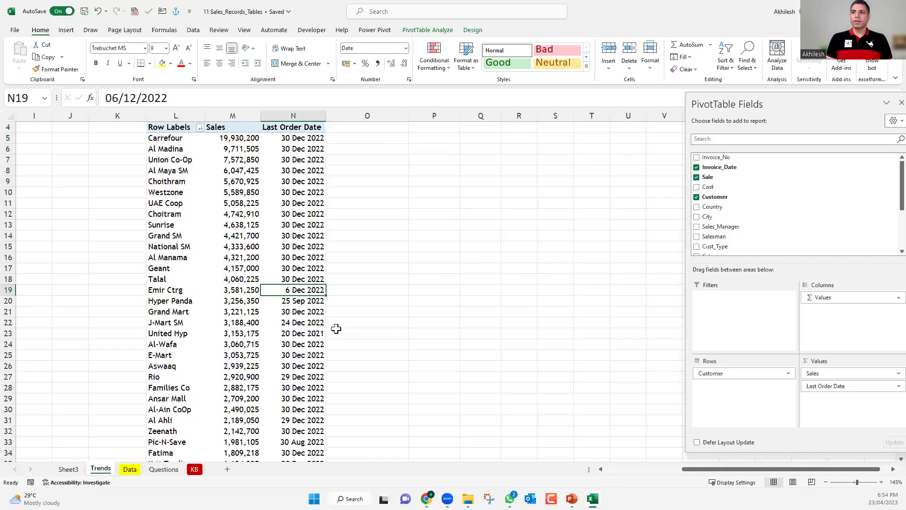
drag(290, 300, 177, 302)
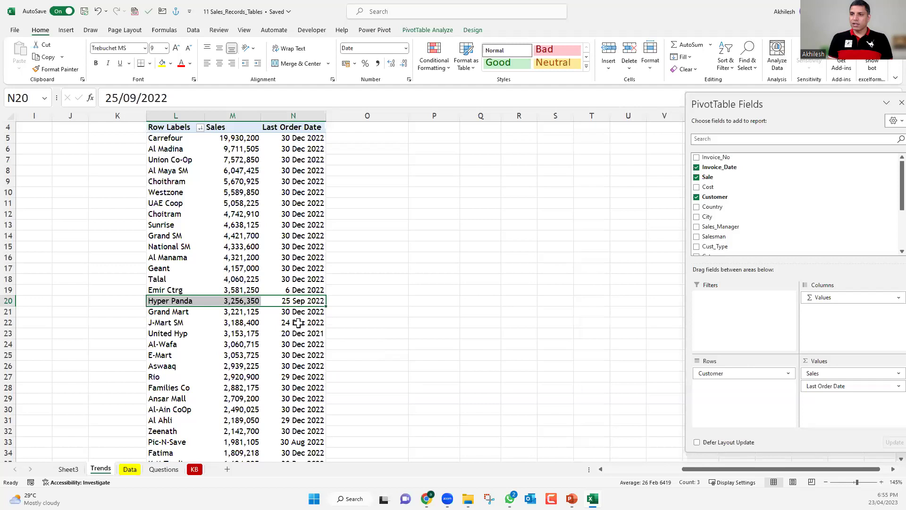
key(Down)
key(Down)
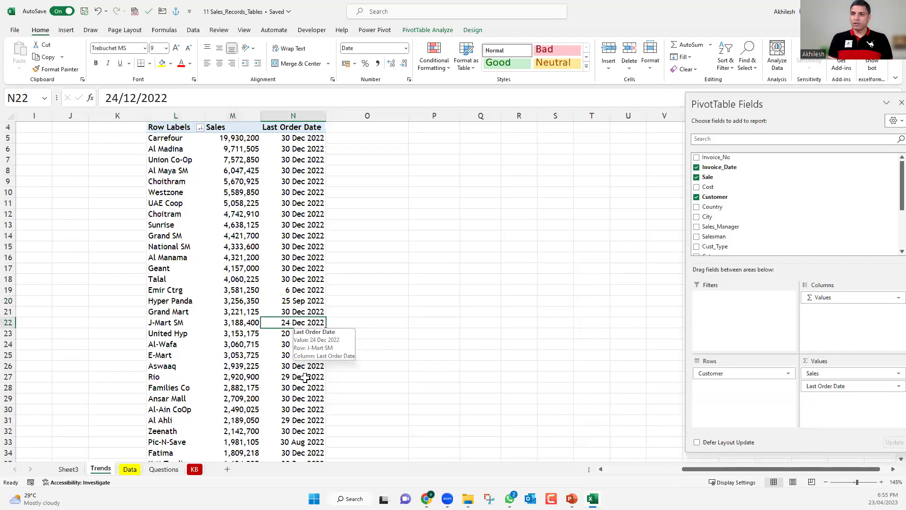
key(shift+Left)
key(shift+Left)
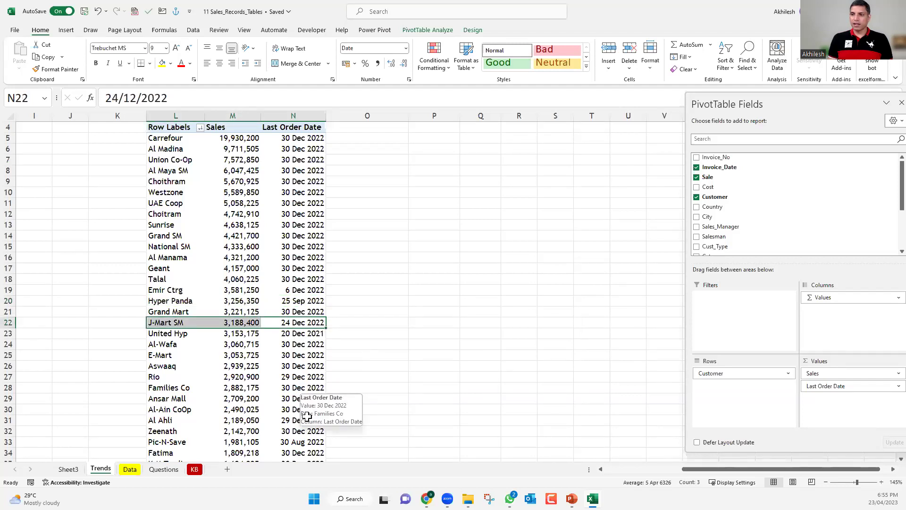
scroll(304, 411, down, 1)
scroll(301, 409, down, 4)
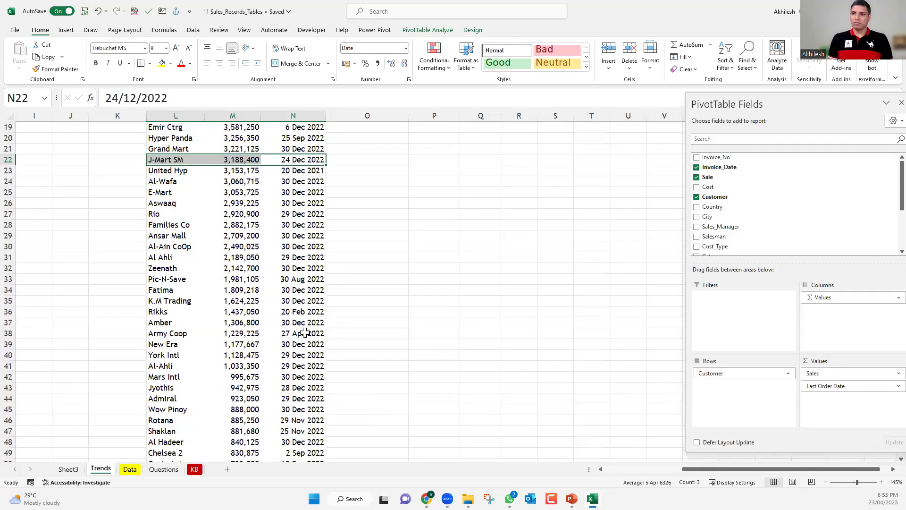
click(194, 337)
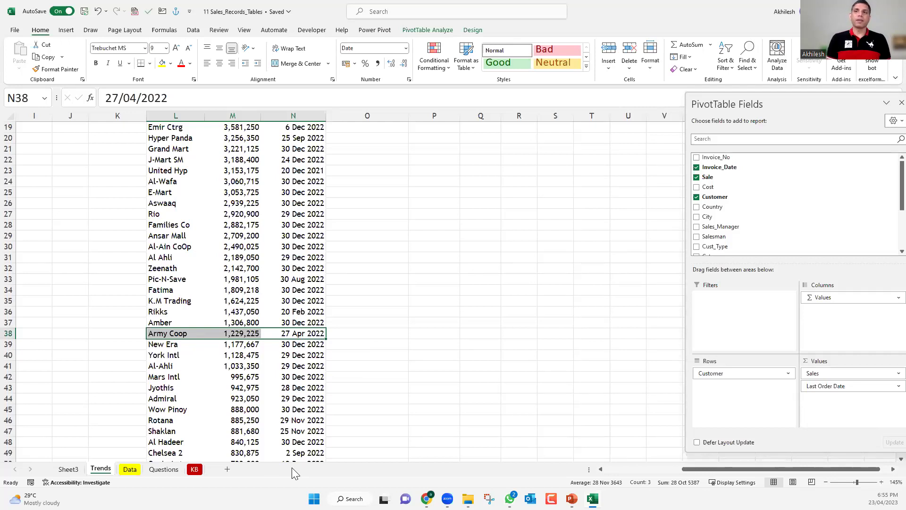
scroll(314, 355, up, 6)
click(314, 354)
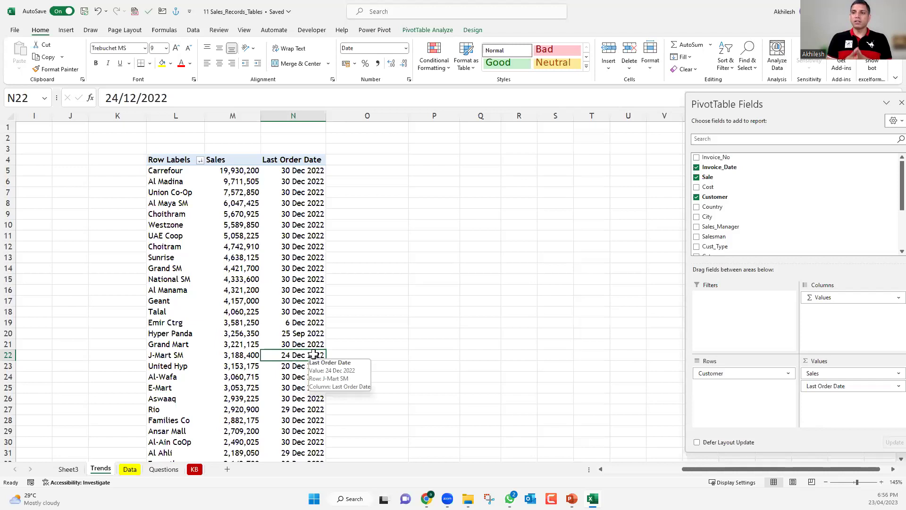
click(198, 324)
drag(291, 330, 293, 329)
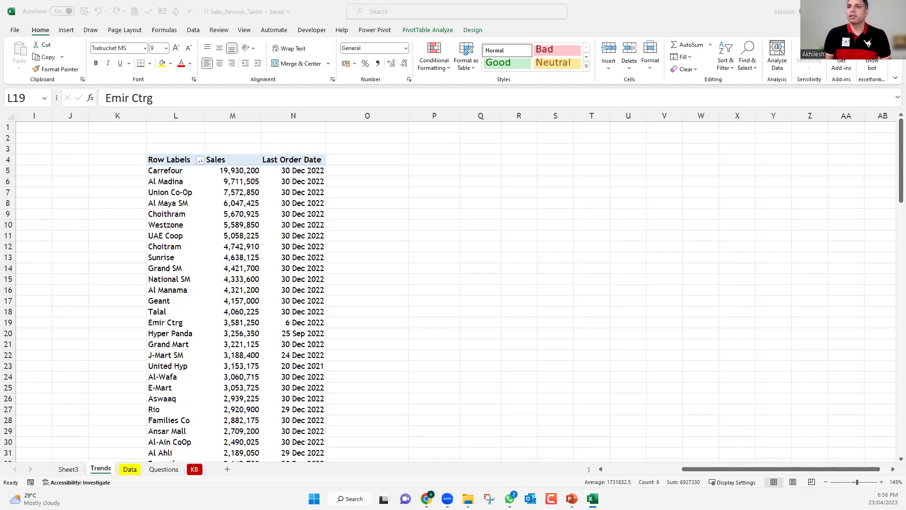
click(290, 225)
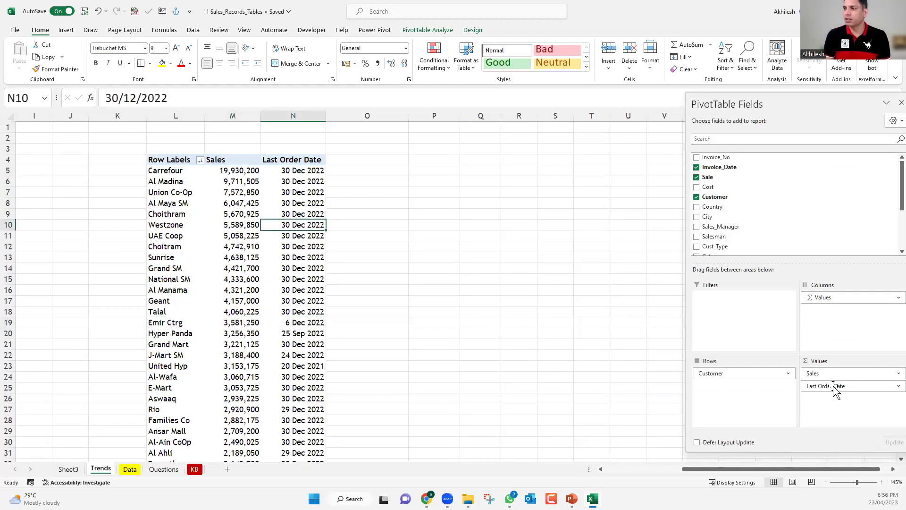
right_click(300, 225)
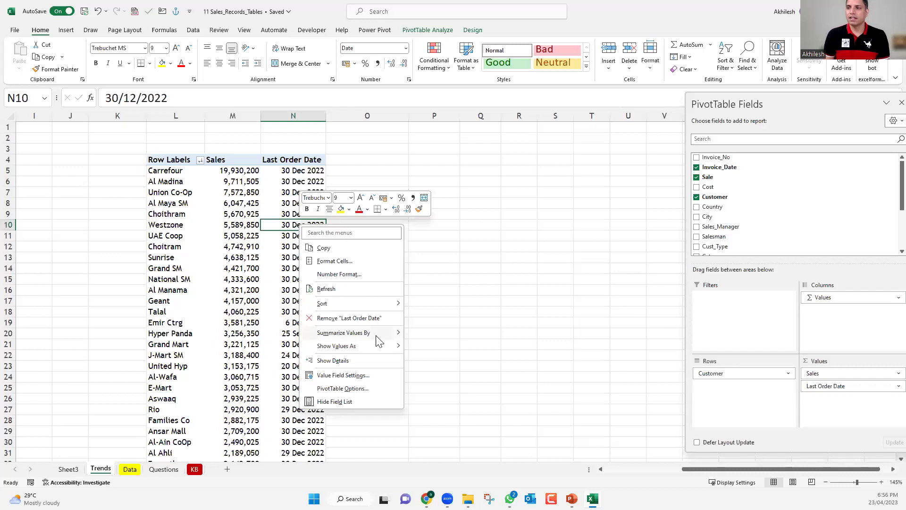
mouse_move(377, 335)
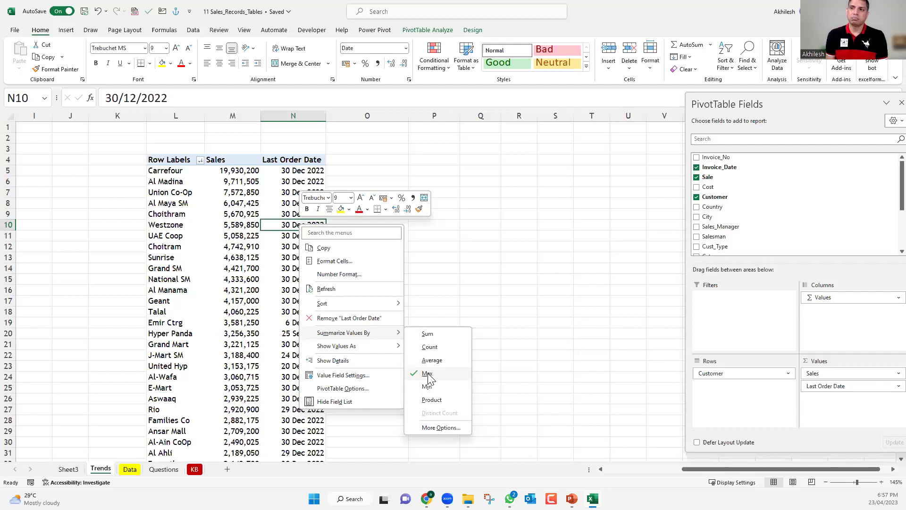
key(Escape)
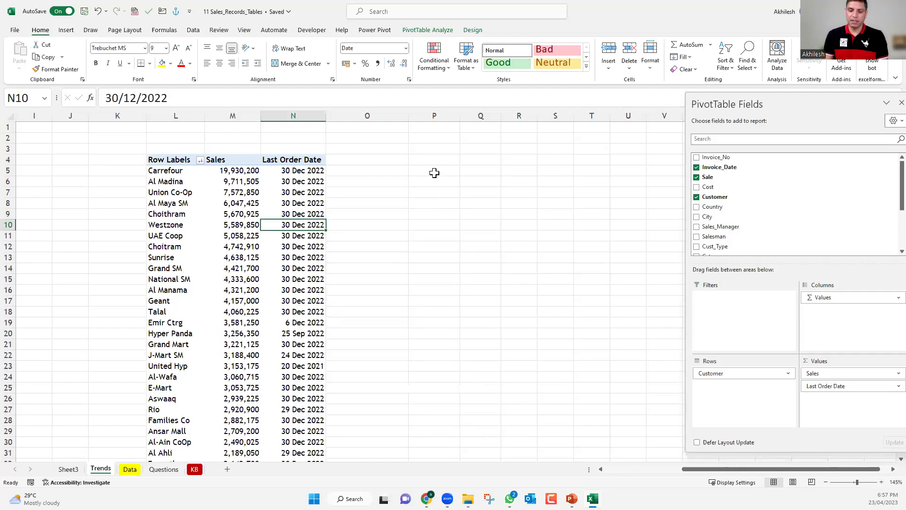
- Enter the reference date 31-Dec-22 in cell P3
click(434, 172)
text(=)
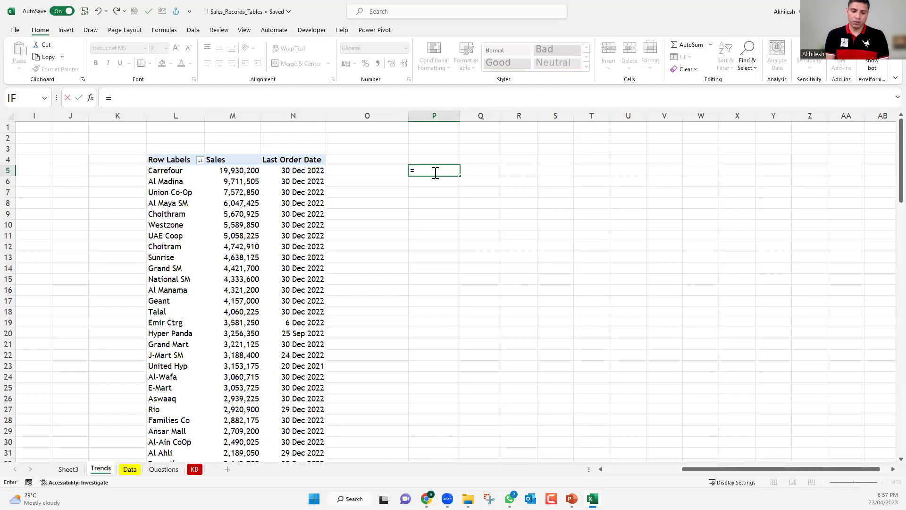
text(t)
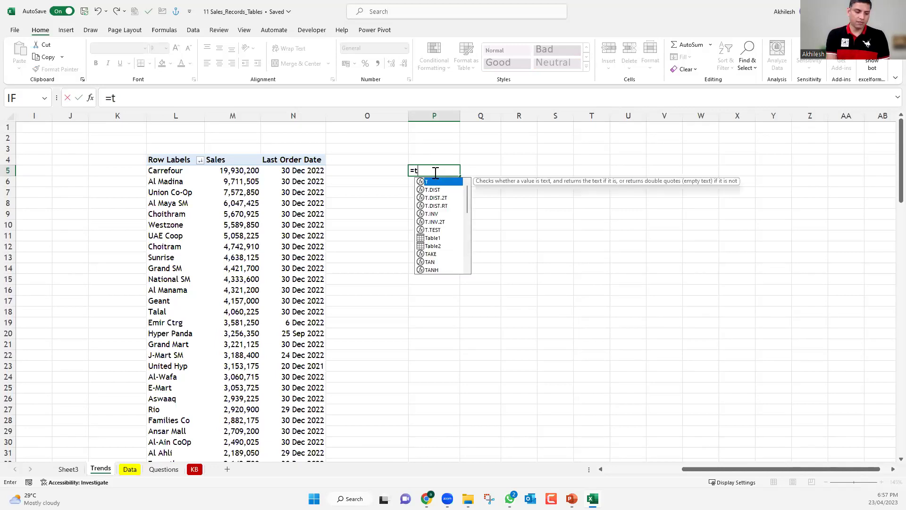
key(BackSpace)
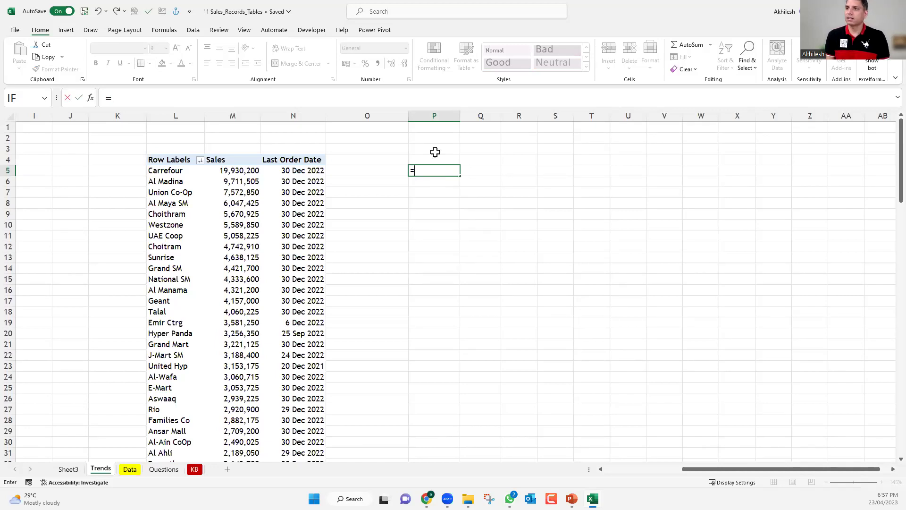
key(Escape)
click(435, 148)
text(31)
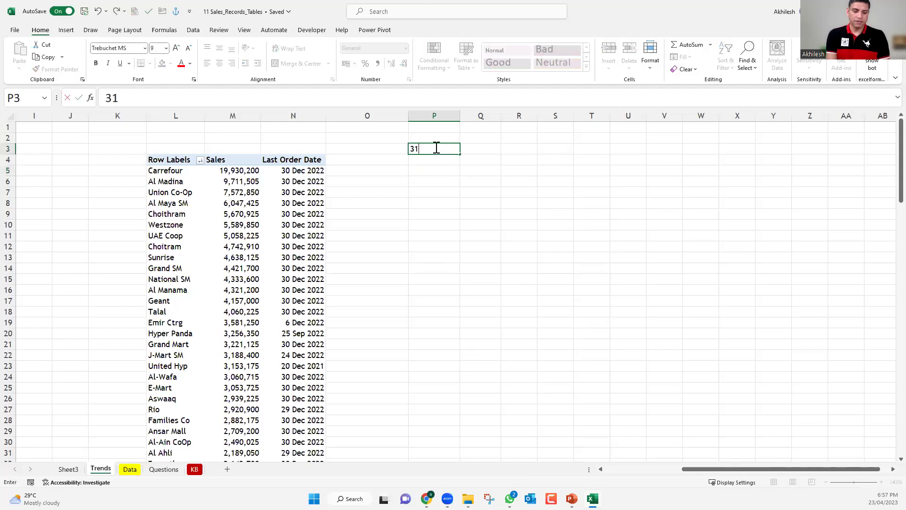
text(dec22\)
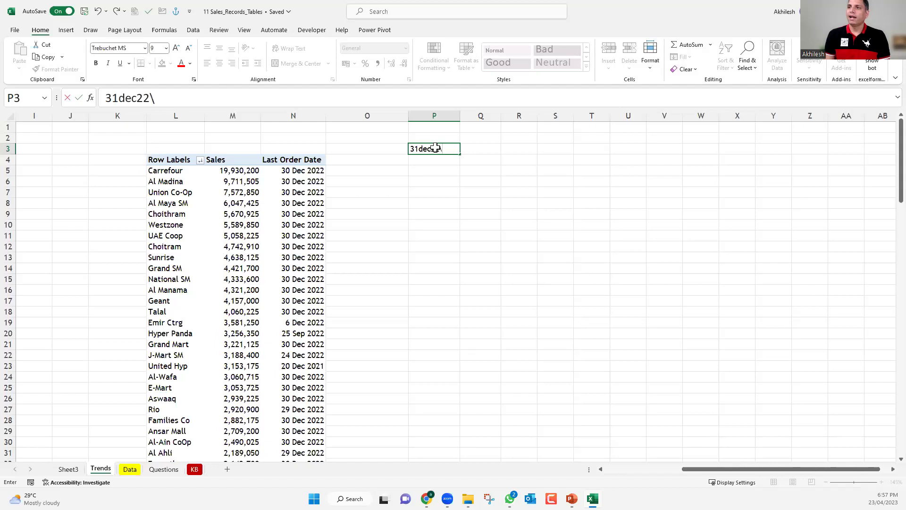
key(Return)
- Enter =$P$3-N5 in P5, replacing the GETPIVOTDATA reference and locking P3 as absolute
click(437, 170)
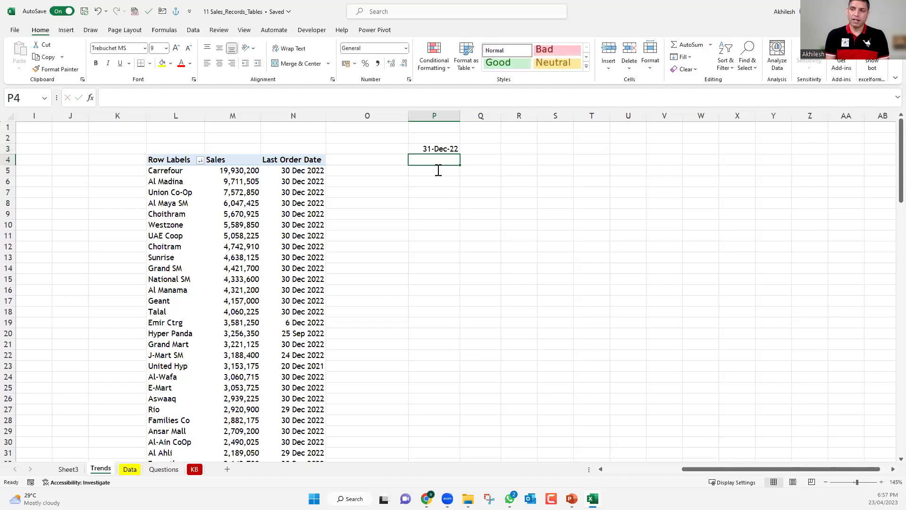
text(=)
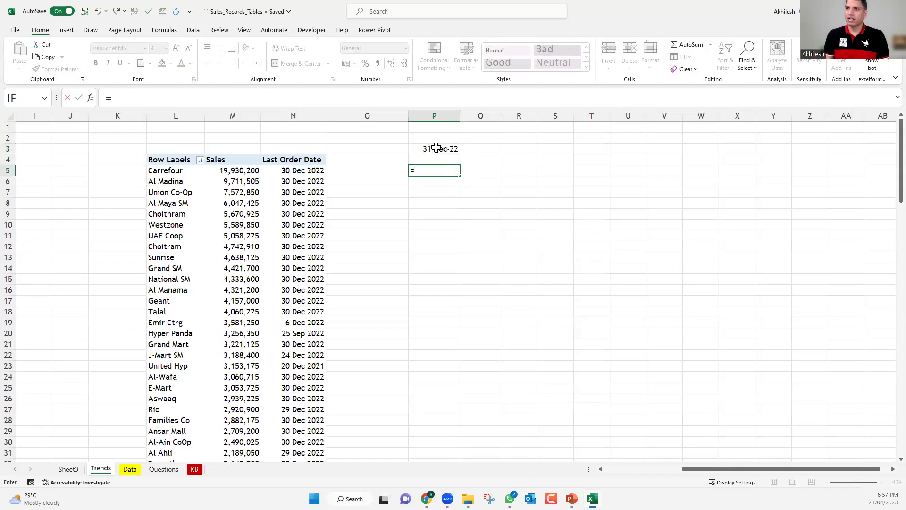
click(438, 148)
text(-)
click(312, 171)
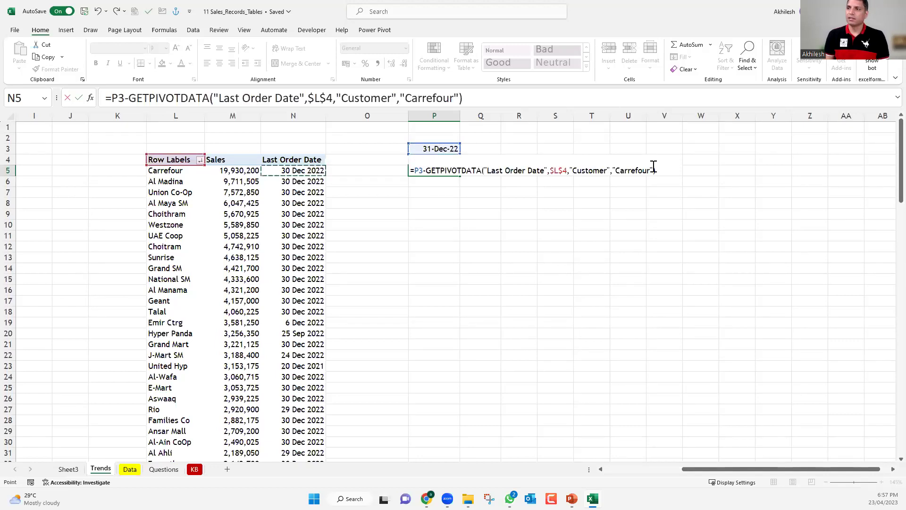
key(F2)
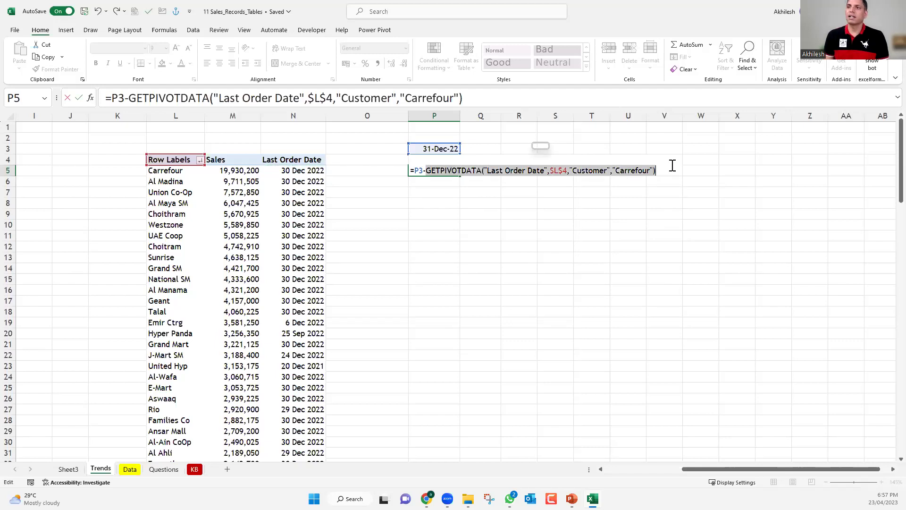
key(BackSpace)
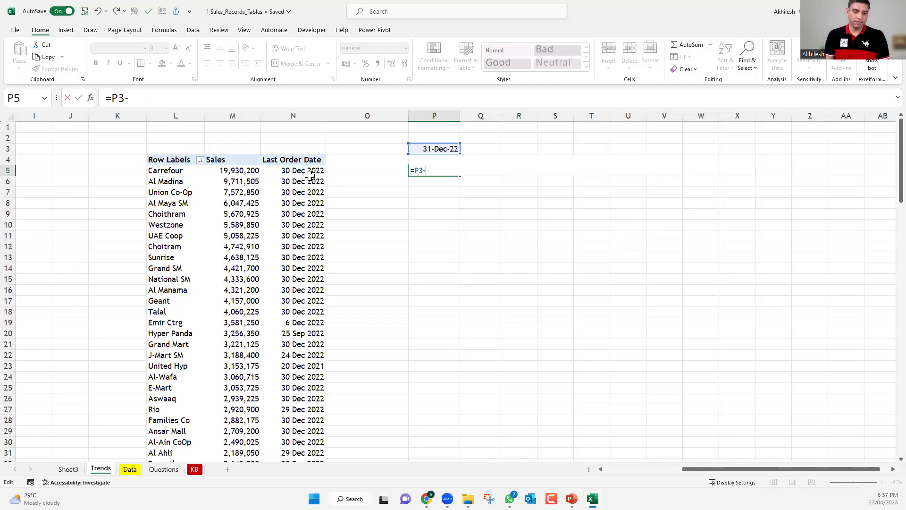
text(n5)
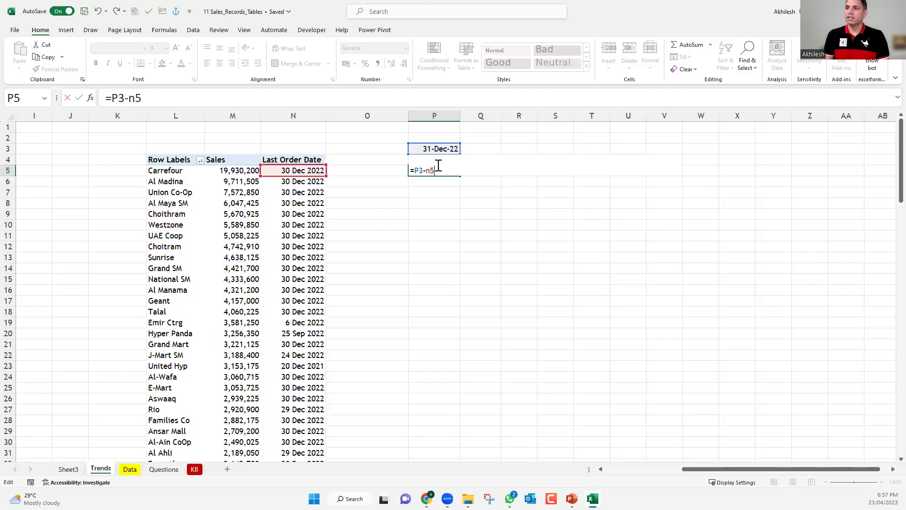
double_click(415, 171)
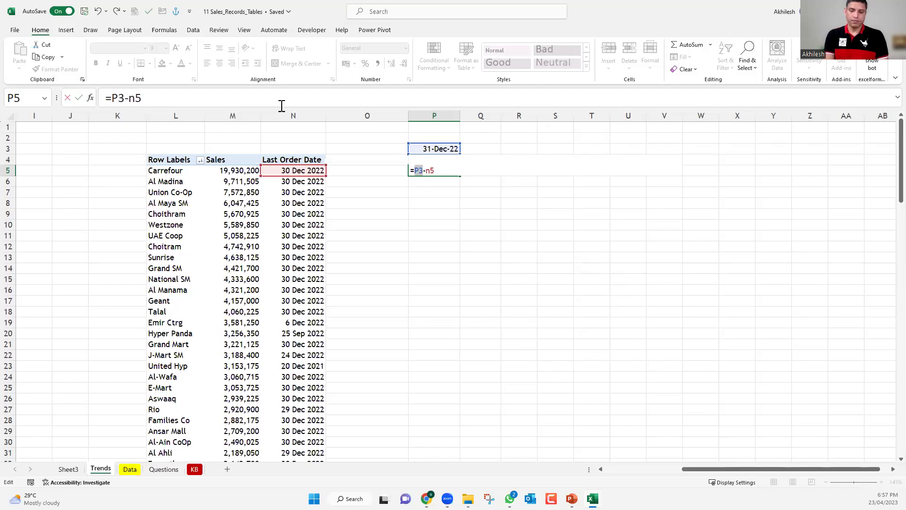
key(F4)
key(Return)
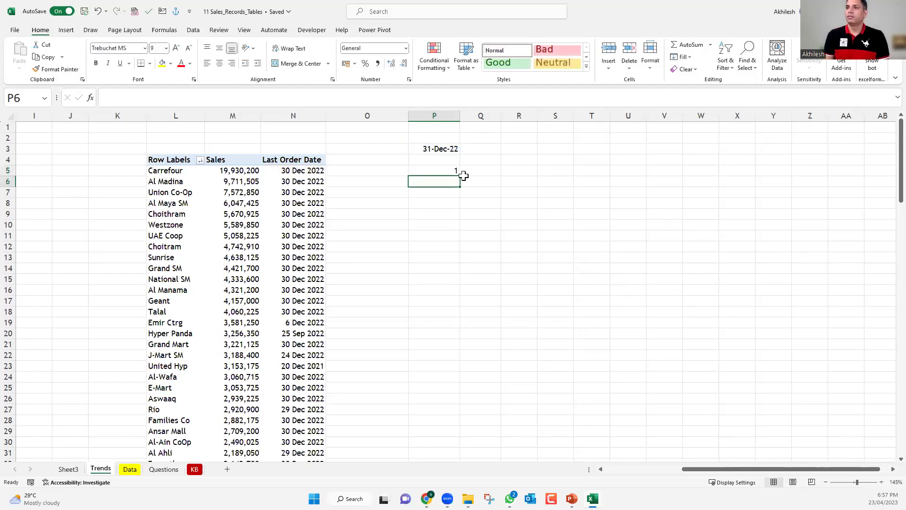
- Fill the days-since-last-order formula down to P51 and check the copied results
key(Up)
drag(460, 176, 474, 335)
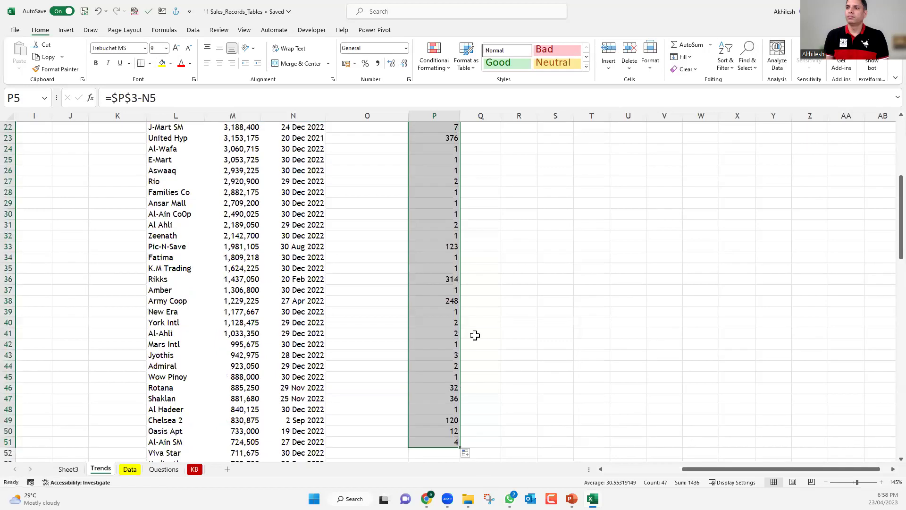
scroll(450, 333, up, 6)
click(450, 334)
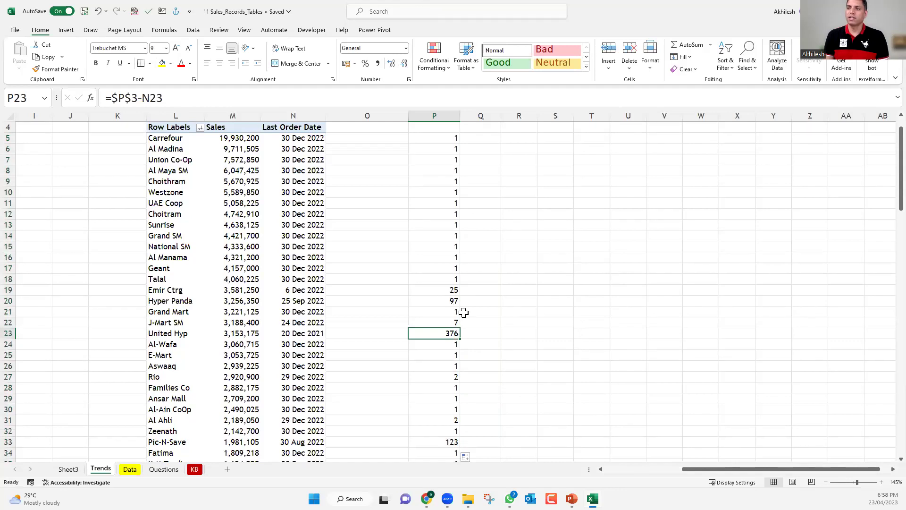
scroll(463, 312, up, 1)
key(Up)
key(Up)
key(Up)
key(Up)
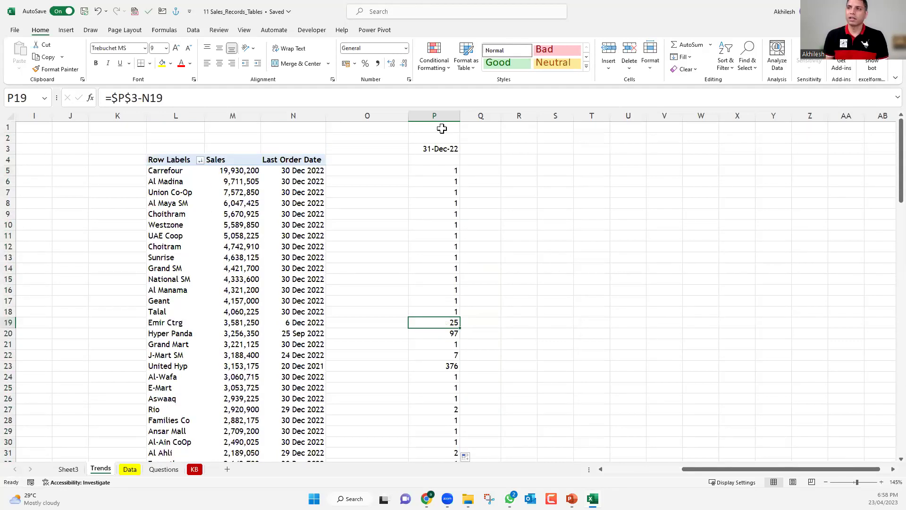
click(440, 113)
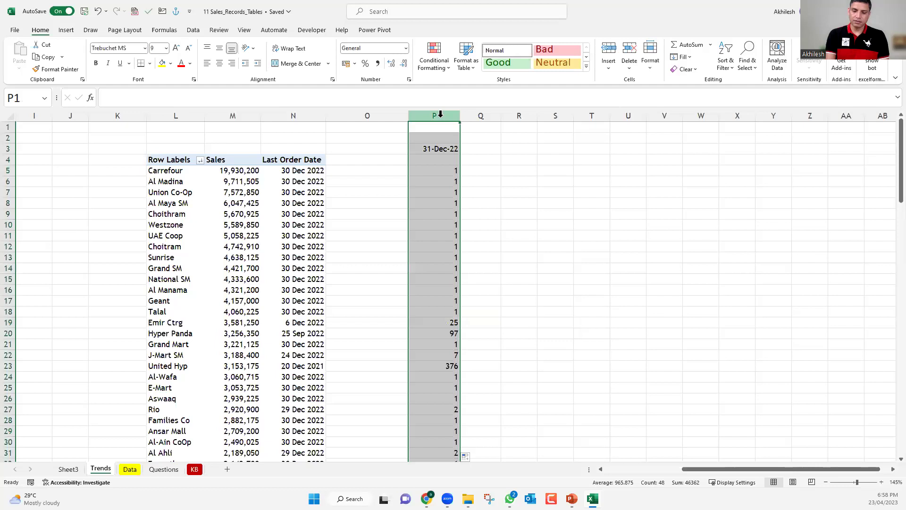
- Delete the 31-Dec-22 date and all day counts from column P
key(Delete)
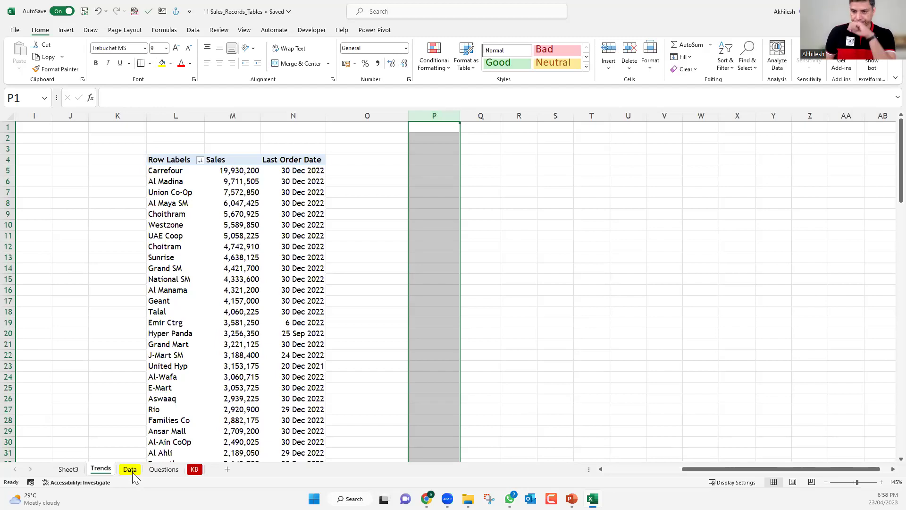
- Read question 9 on customer sales per city, then return to the Trends pivot's field list
click(159, 470)
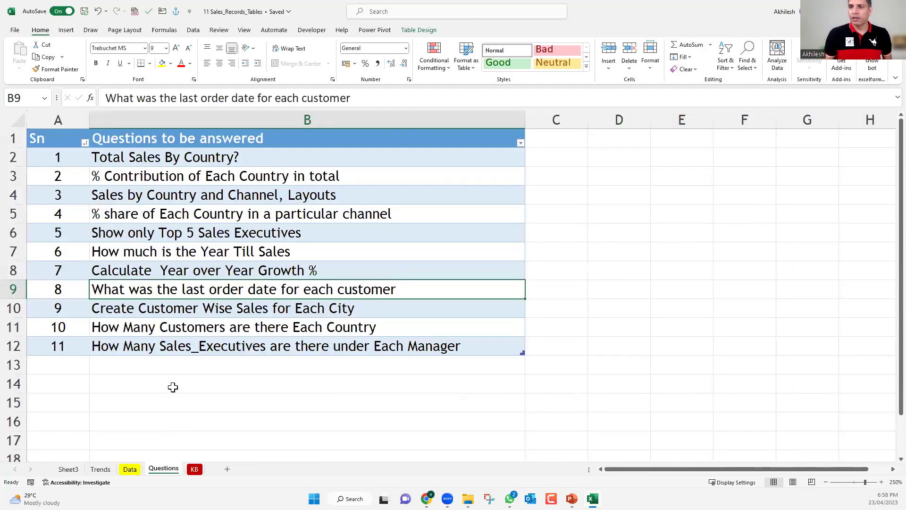
click(206, 308)
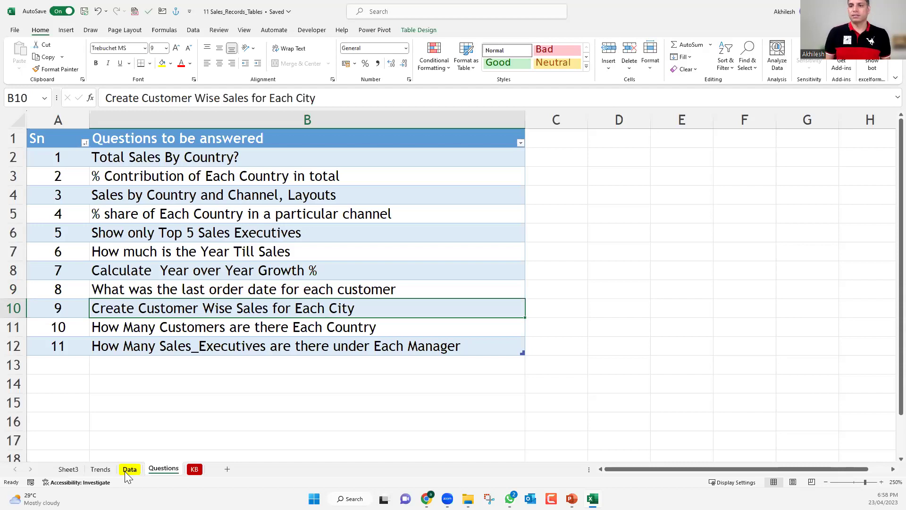
click(101, 470)
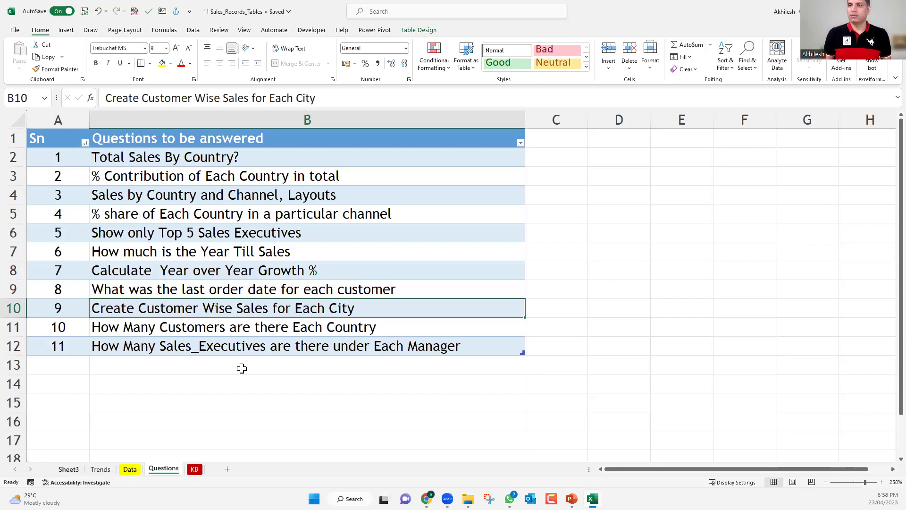
click(240, 345)
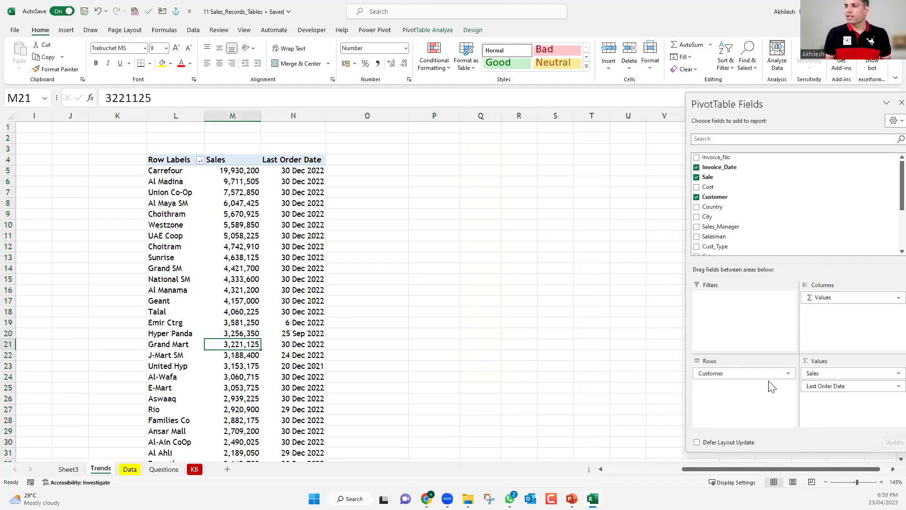
mouse_move(828, 390)
mouse_down()
mouse_move(511, 381)
mouse_move(608, 368)
mouse_move(822, 392)
mouse_up()
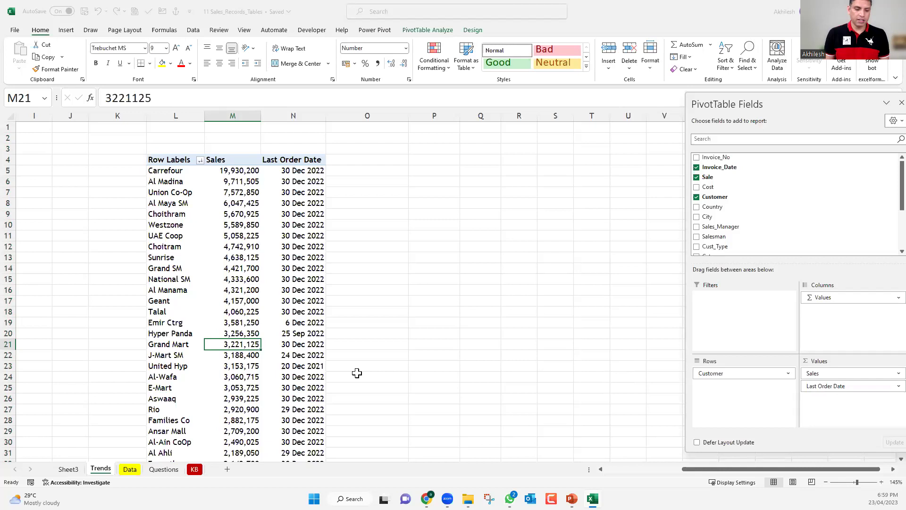
- Copy the whole customer pivot and paste it at P2
click(180, 161)
key(ctrl+shift+End)
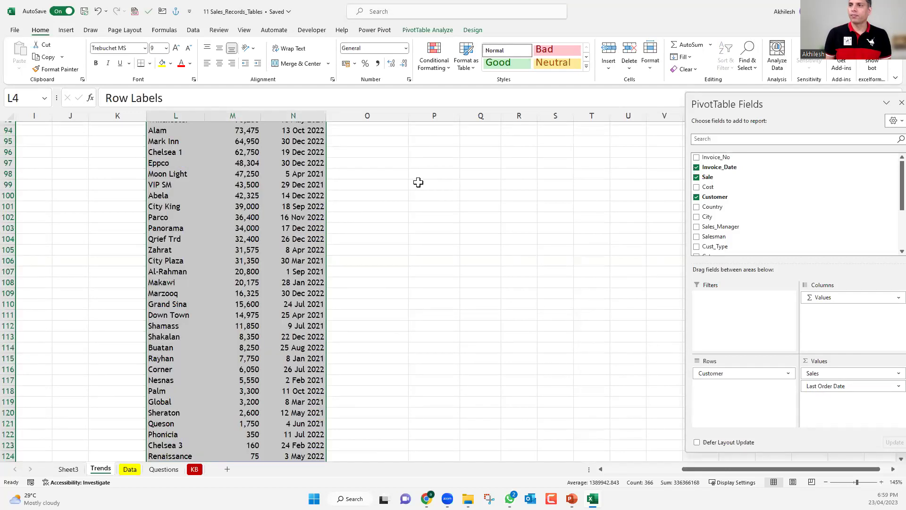
key(ctrl+c)
scroll(418, 179, up, 4)
scroll(434, 142, up, 13)
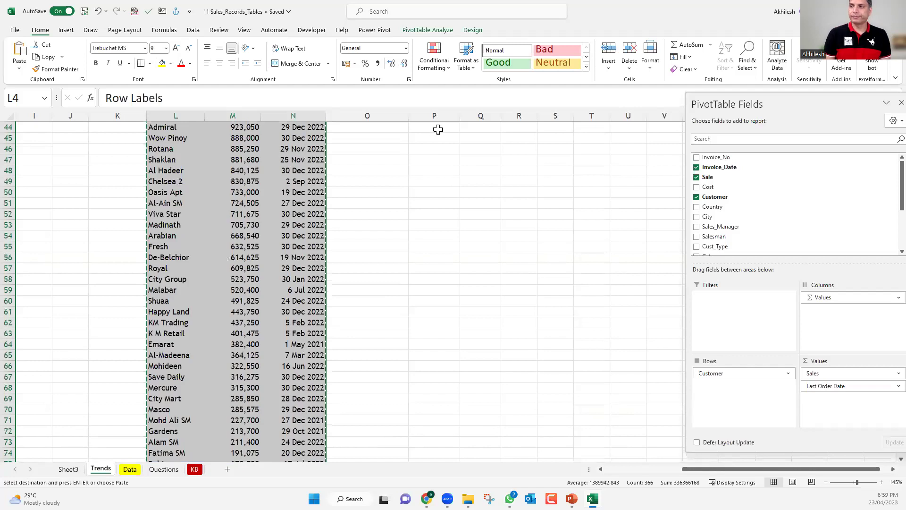
click(438, 129)
key(ctrl+Up)
key(Down)
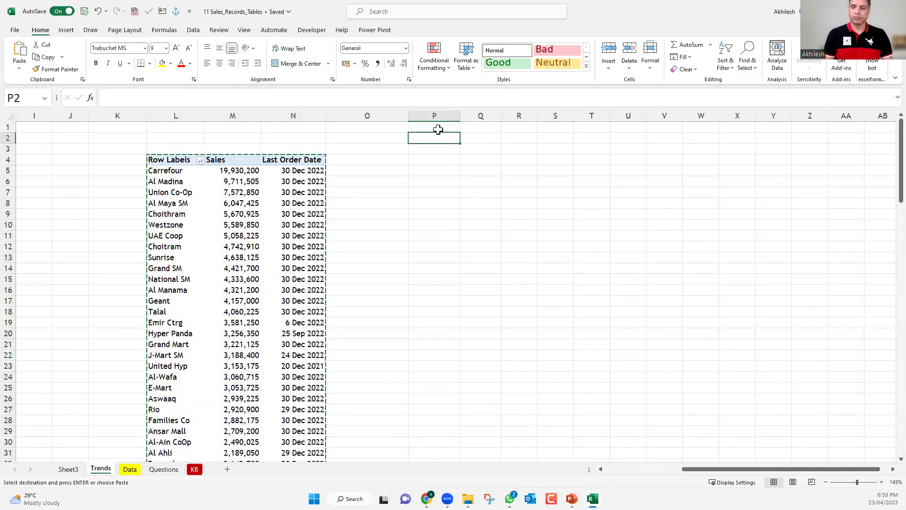
key(ctrl+v)
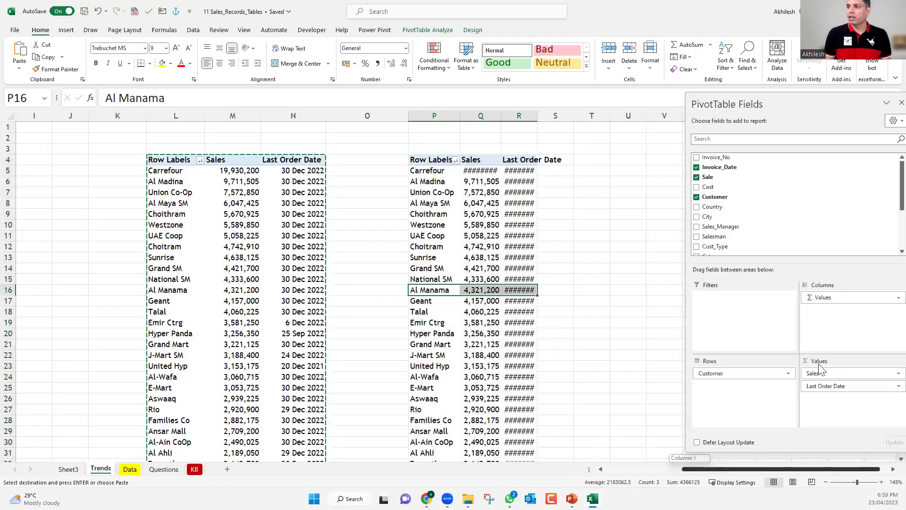
- Remove Last Order Date from the pasted pivot and copy columns P:Q
scroll(820, 370, right, 1)
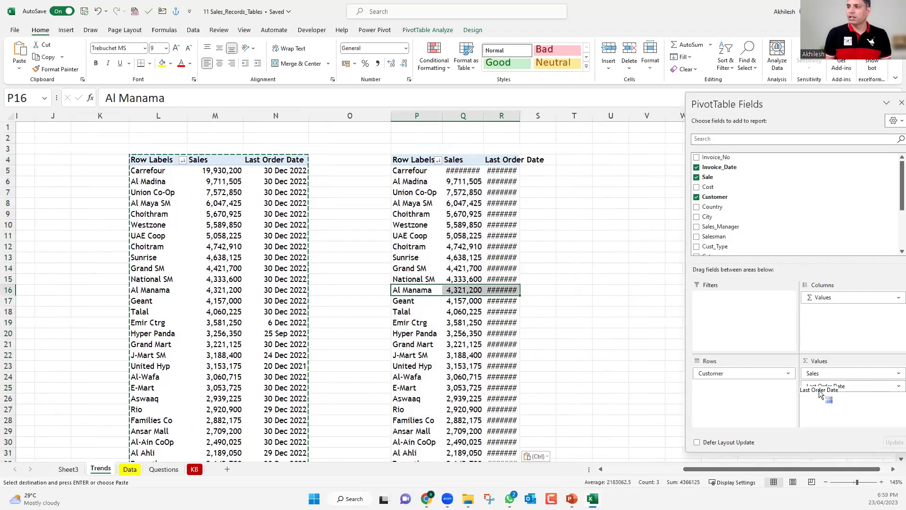
click(477, 203)
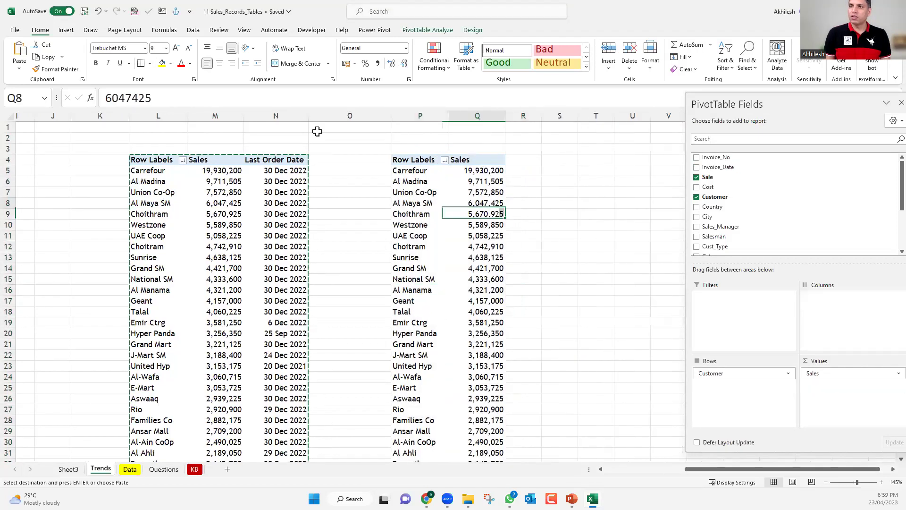
click(341, 117)
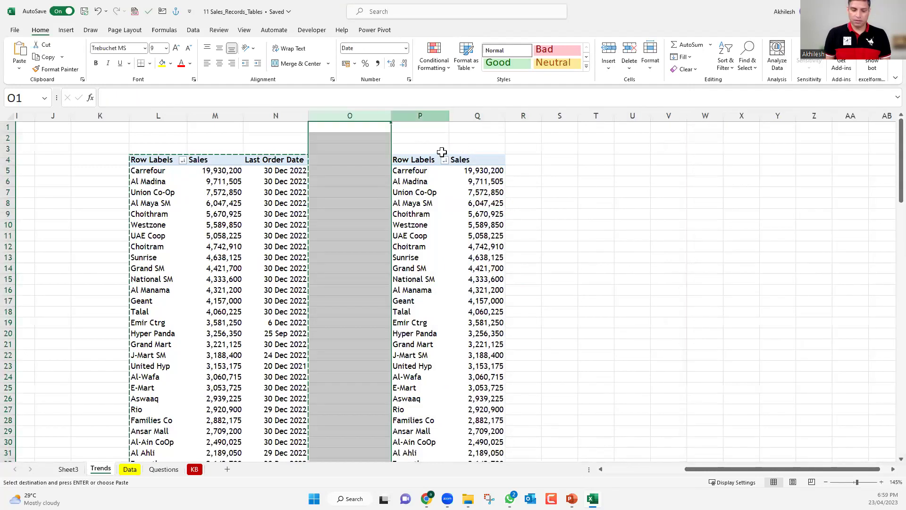
click(442, 151)
key(shift+Right)
key(ctrl+space)
key(ctrl+c)
- Paste the Sales pivot onto new Sheet5 and insert a blank column A before it
click(227, 470)
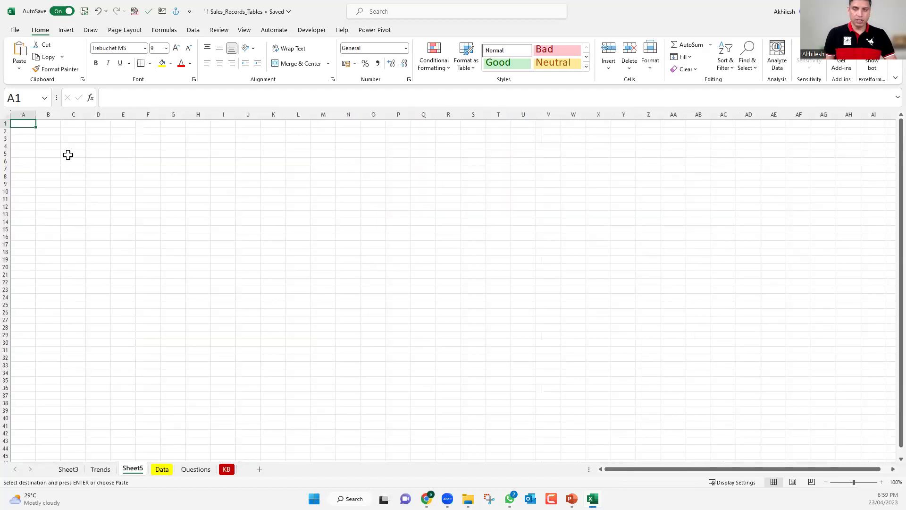
key(Return)
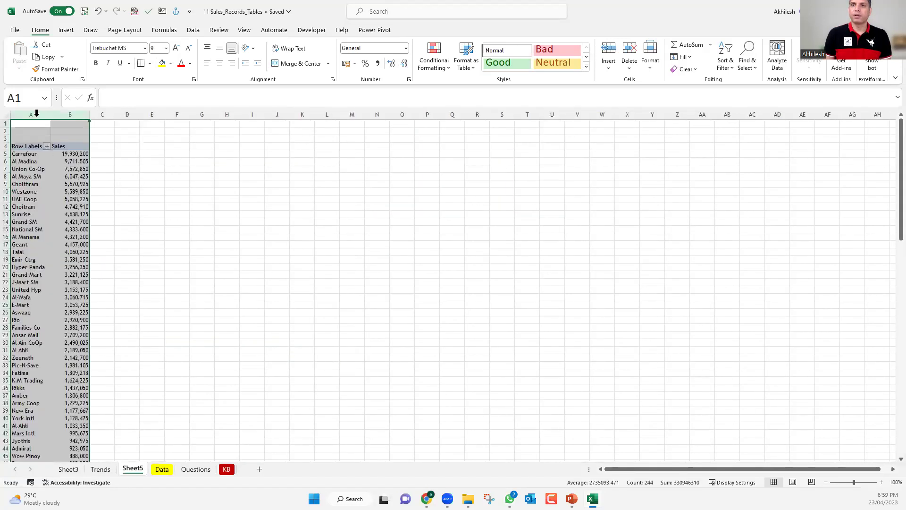
scroll(51, 156, up, 3)
click(71, 192)
right_click(41, 116)
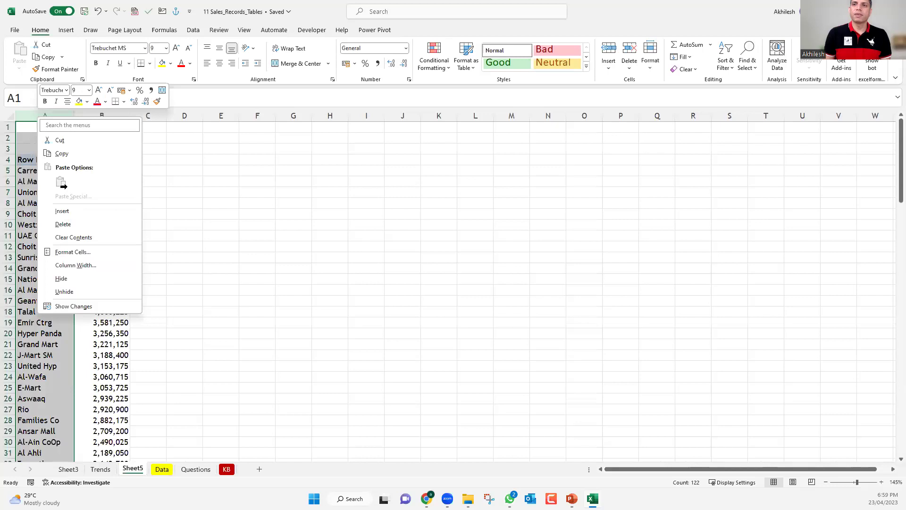
key(Escape)
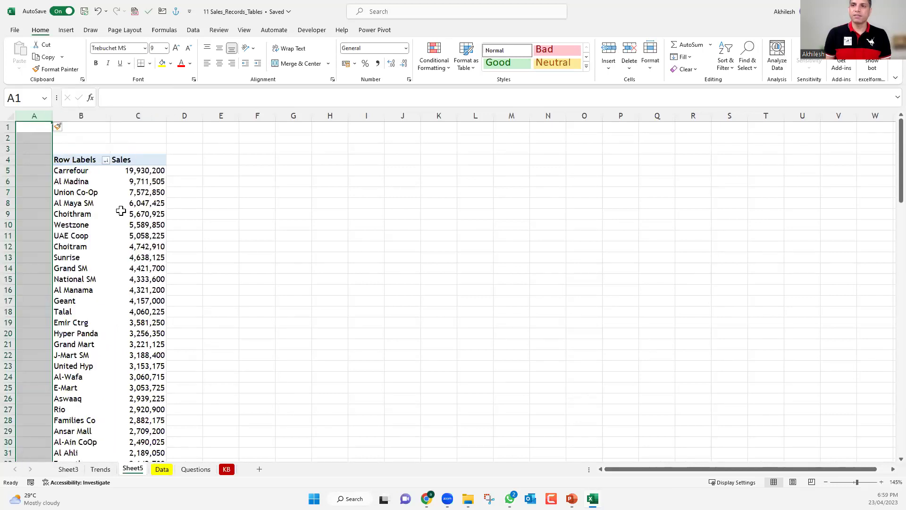
scroll(119, 213, up, 2)
click(125, 209)
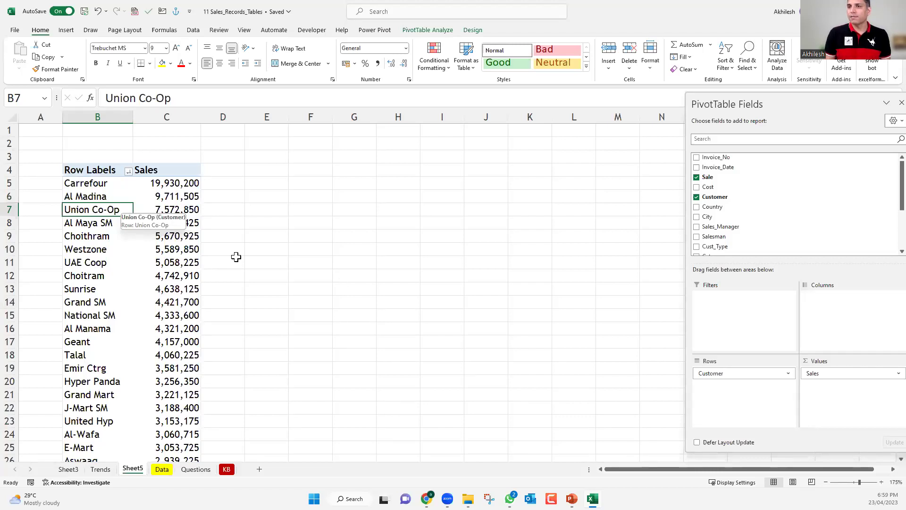
key(Right)
key(Down)
key(Down)
key(Down)
key(Down)
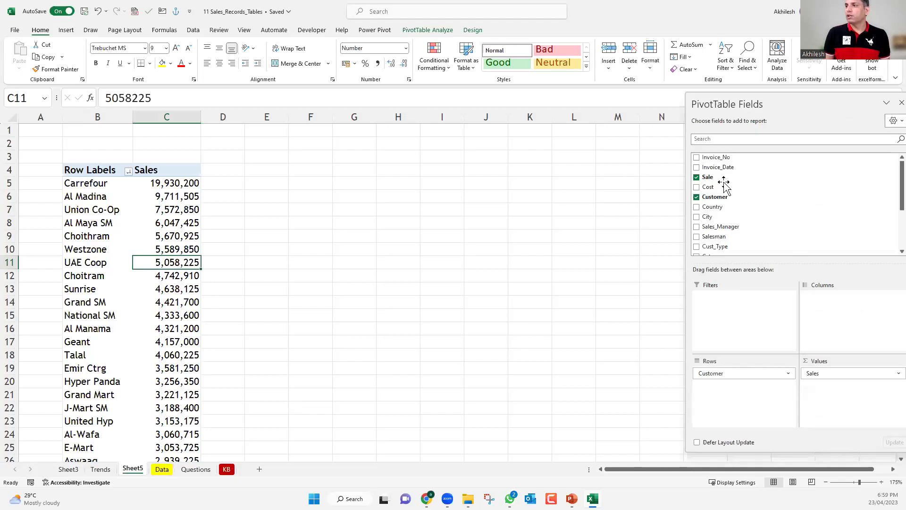
- Add City as a report filter and try filtering to Abu Dhabi, then Banglore
drag(712, 207, 738, 320)
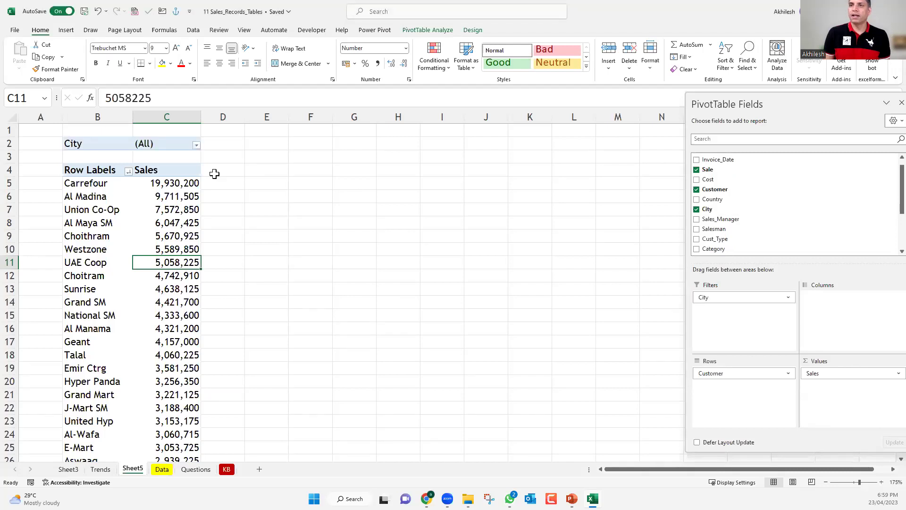
click(197, 145)
click(122, 179)
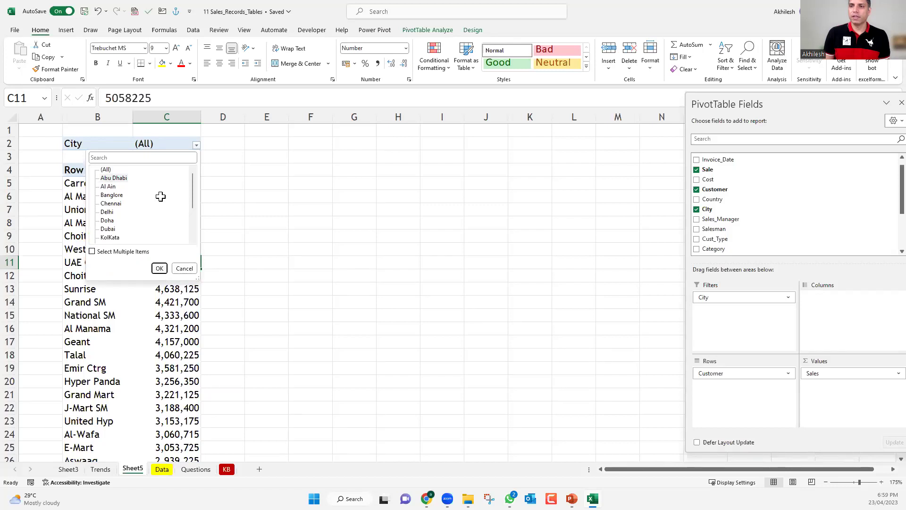
click(159, 268)
click(192, 148)
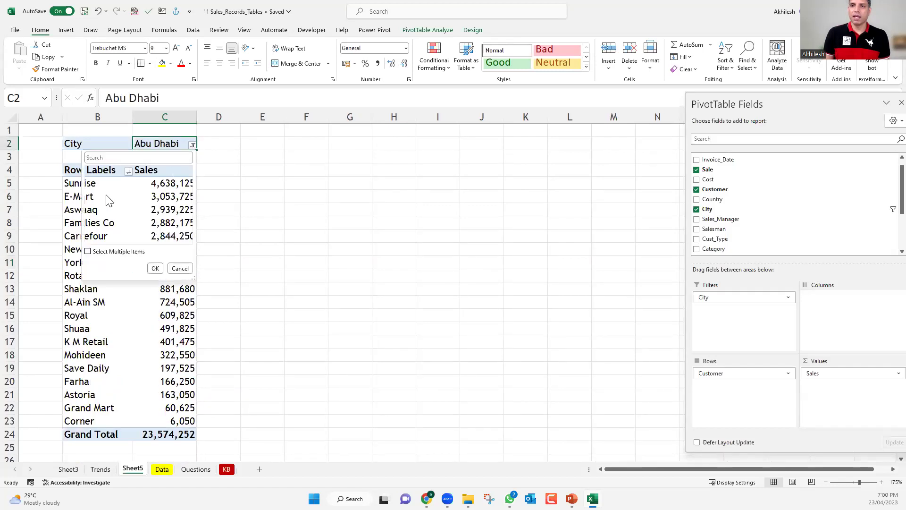
key(Down)
key(Down)
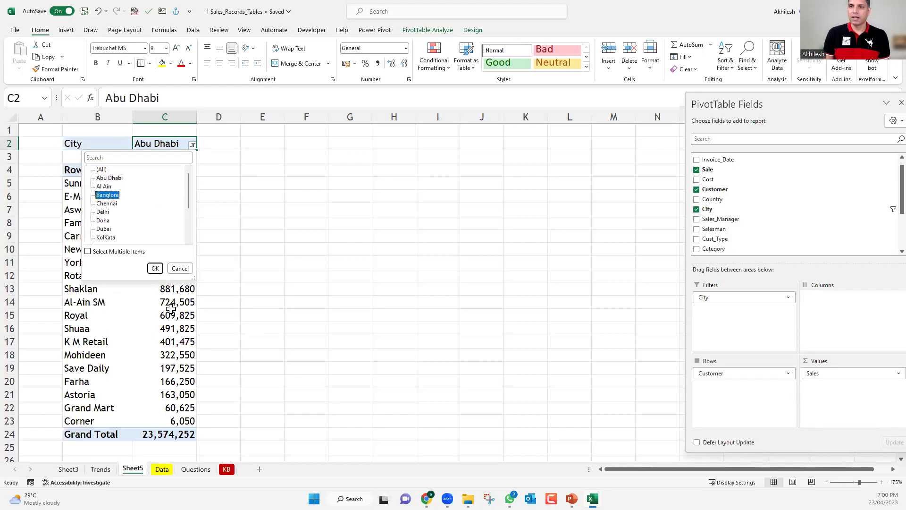
key(Return)
- Switch the City filter between (All) and Delhi, ending on (All) cities
click(192, 148)
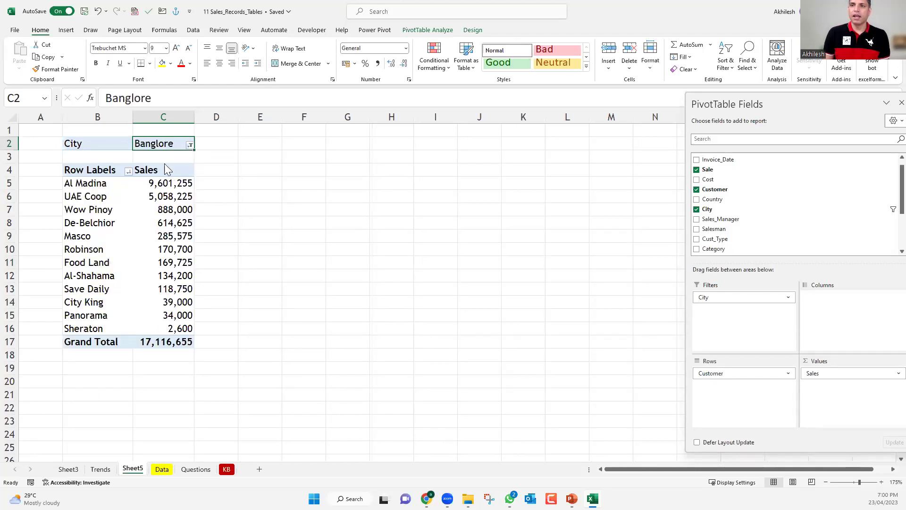
key(Up)
key(Up)
key(Up)
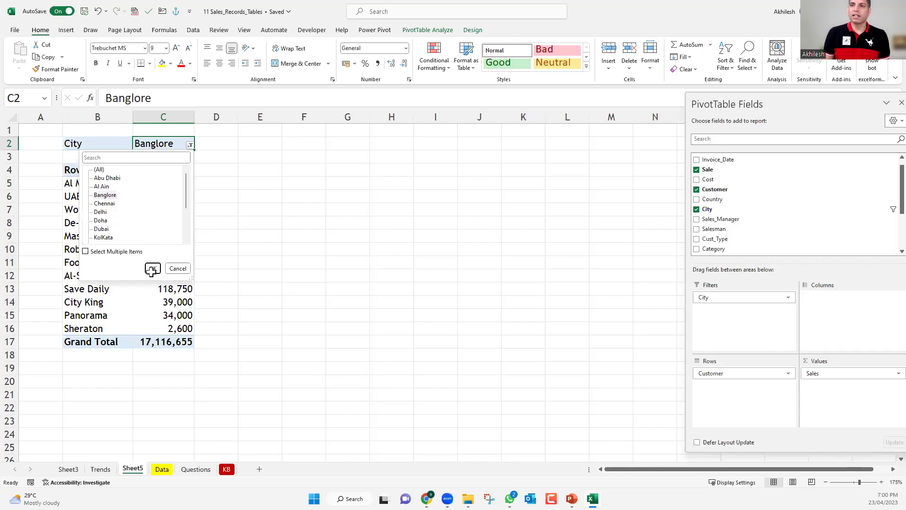
click(152, 269)
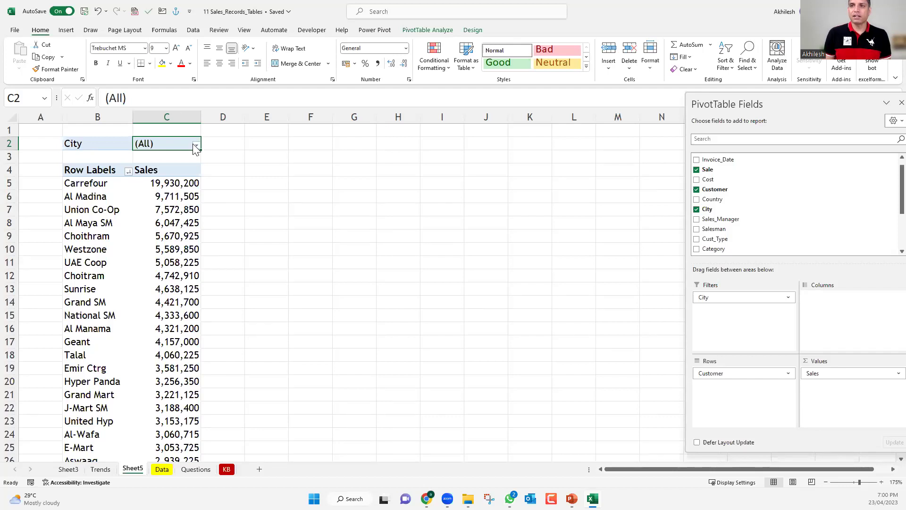
key(alt+Down)
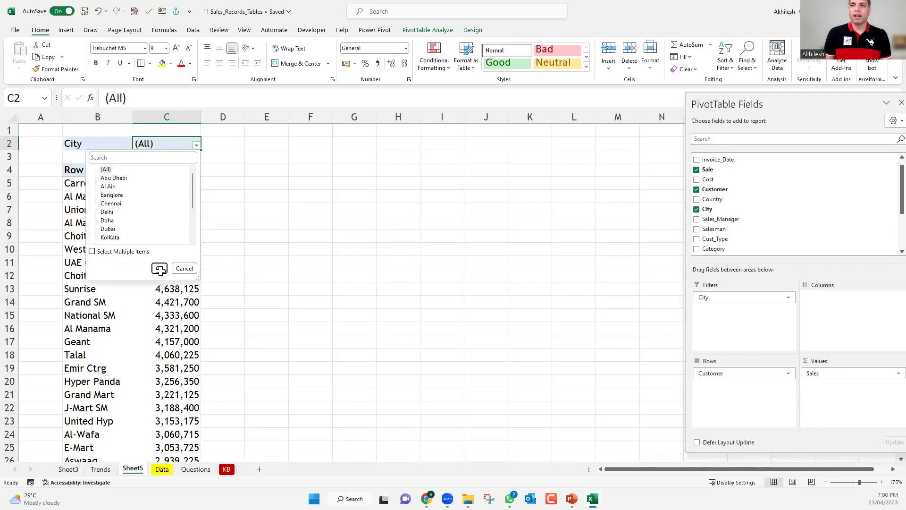
click(159, 268)
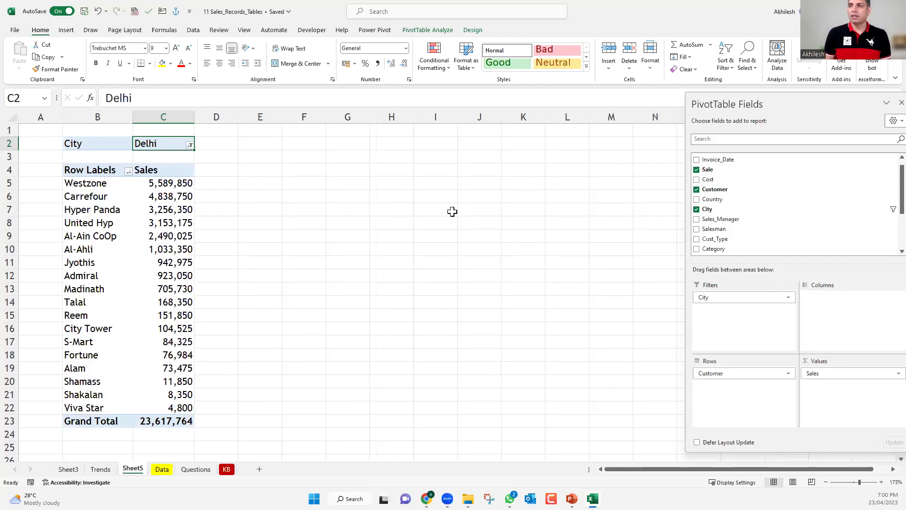
key(ctrl+a)
click(450, 184)
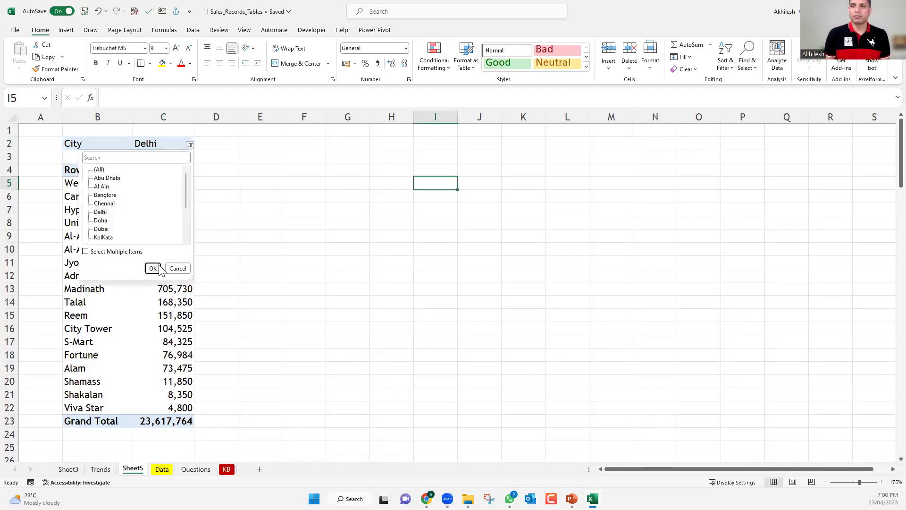
key(Return)
click(174, 233)
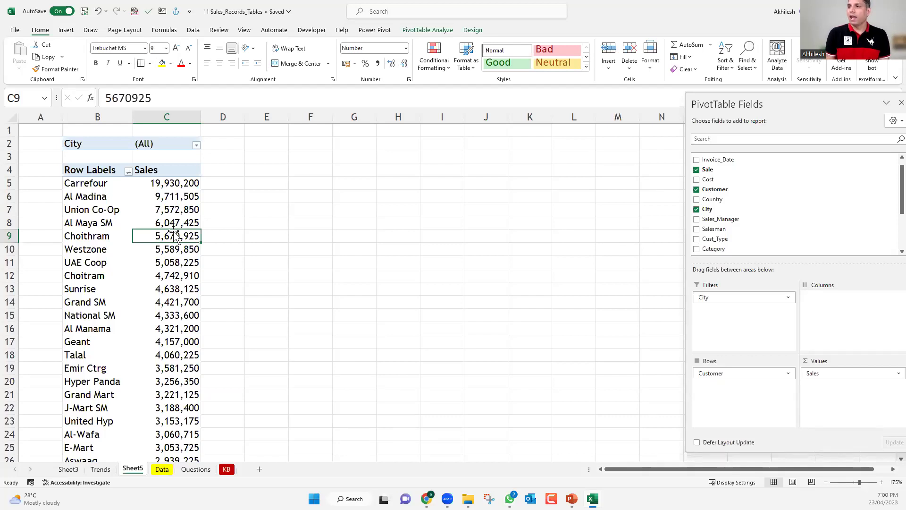
click(197, 146)
scroll(191, 200, down, 1)
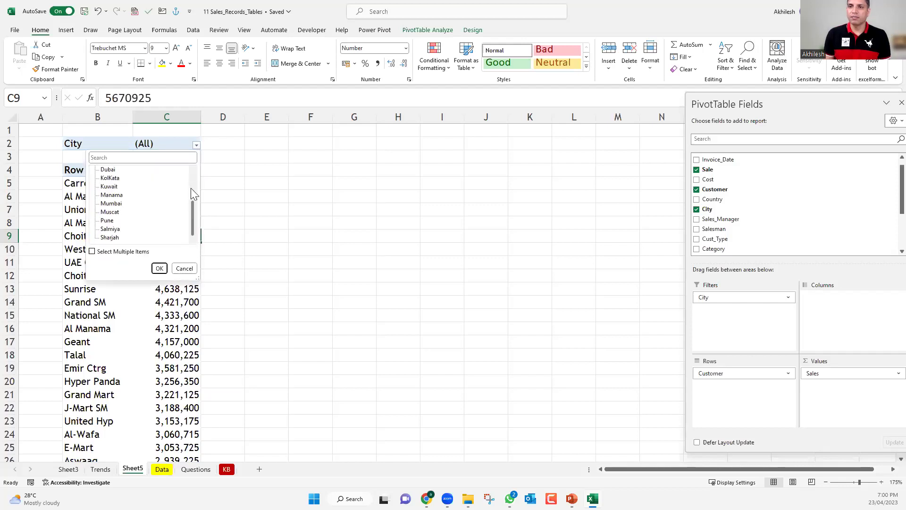
click(246, 250)
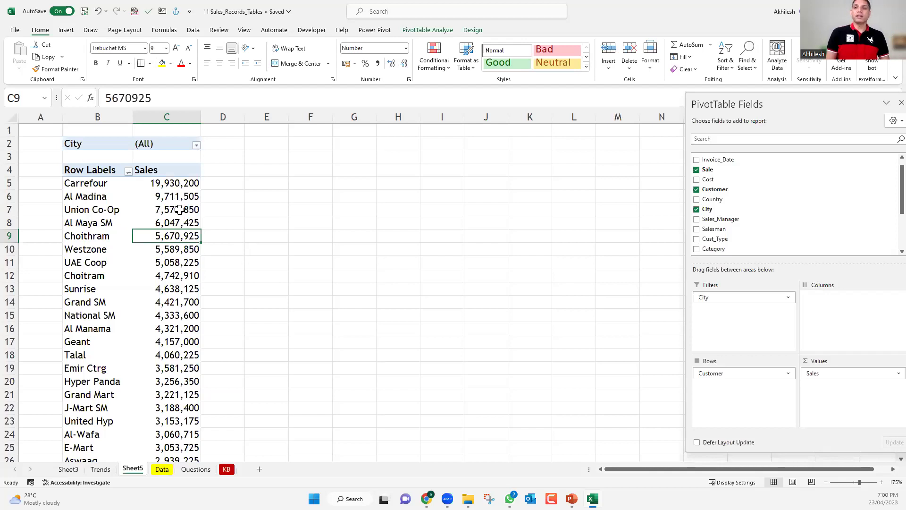
drag(175, 183, 183, 329)
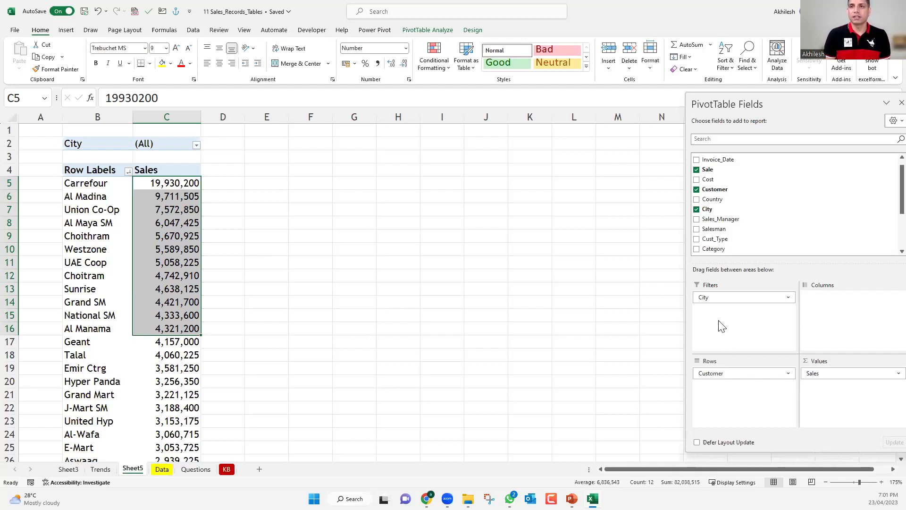
click(169, 185)
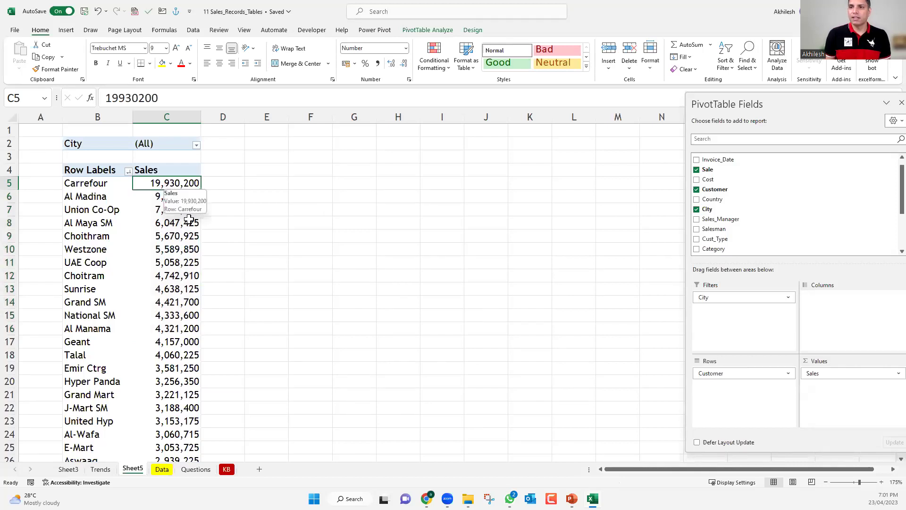
click(165, 206)
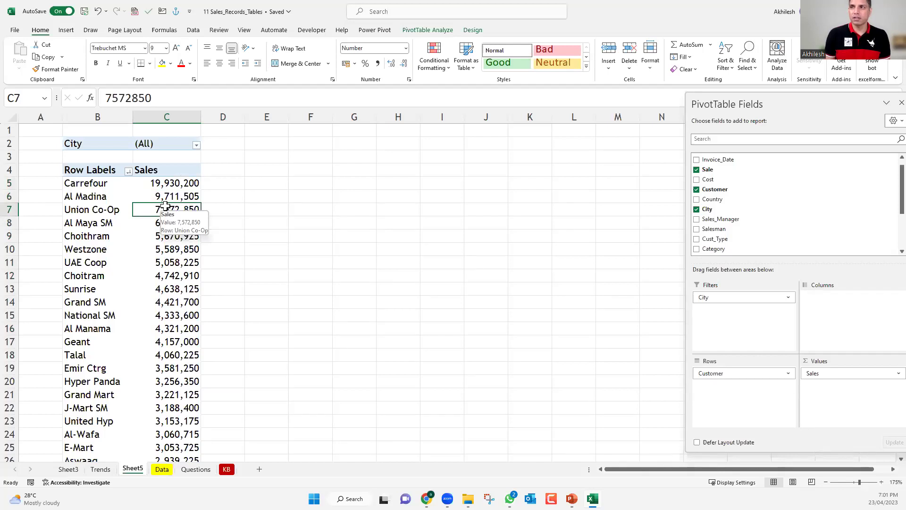
- Use Show Report Filter Pages on City to create one customer pivot sheet per city, Abu Dhabi to Pune
click(426, 31)
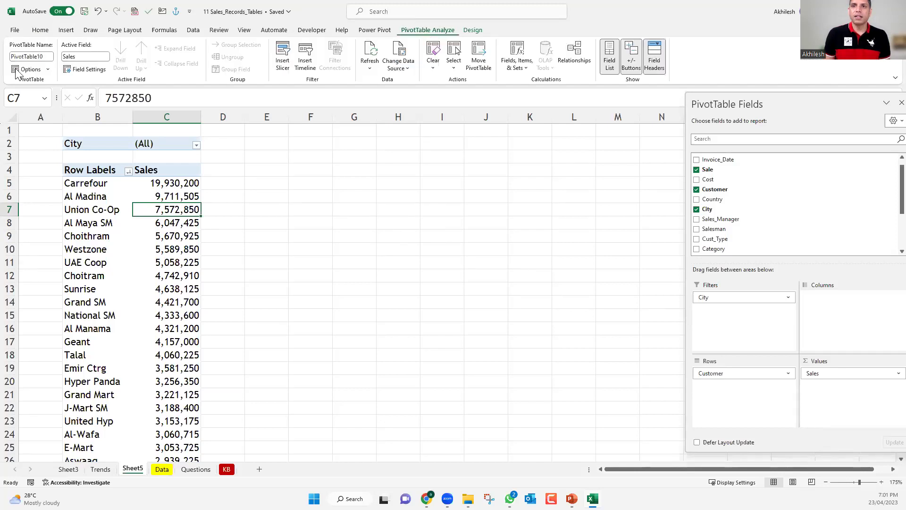
click(47, 69)
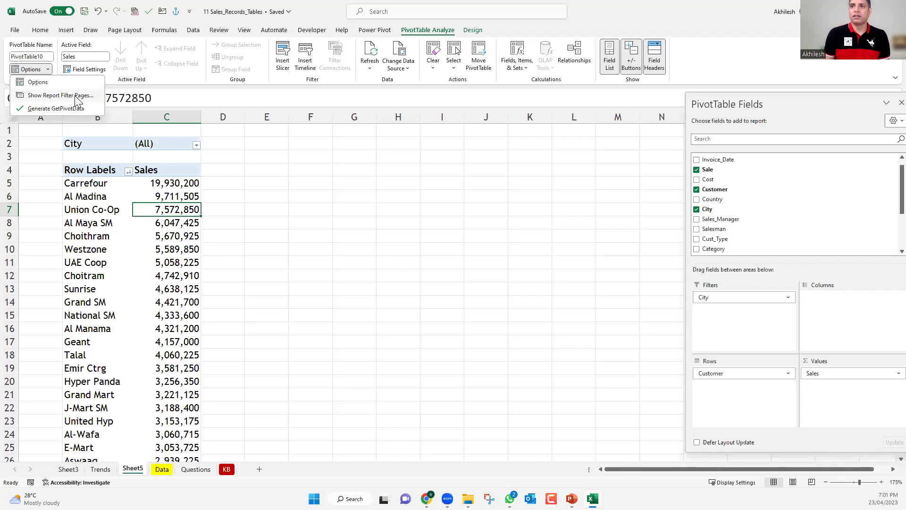
click(78, 100)
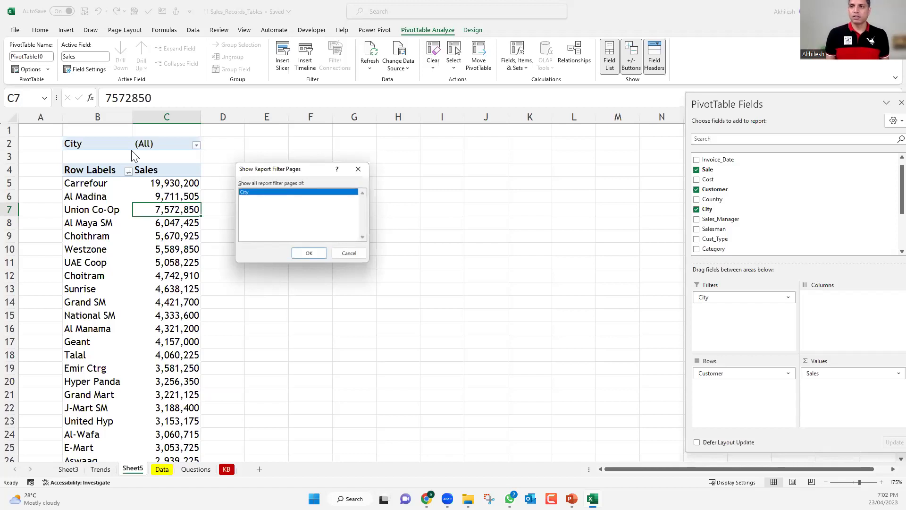
click(309, 253)
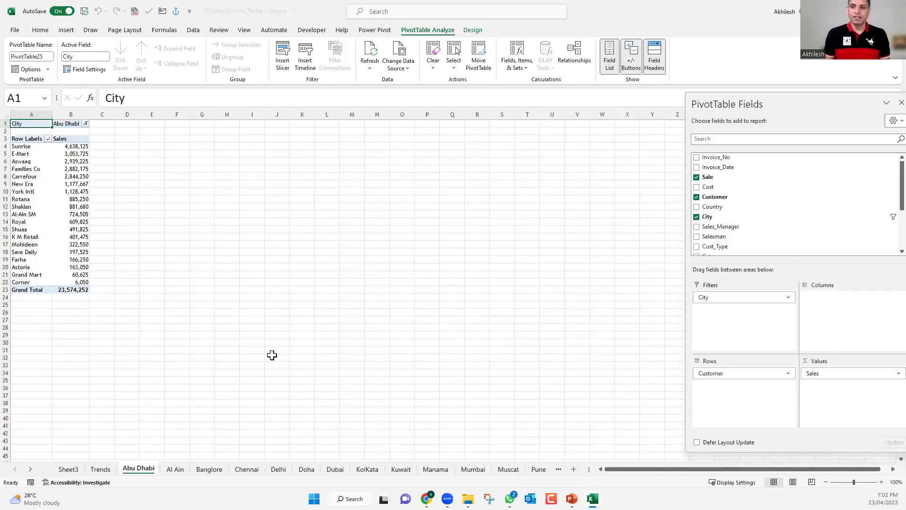
- Browse the generated city sheets from Al Ain through Salmiya
click(175, 469)
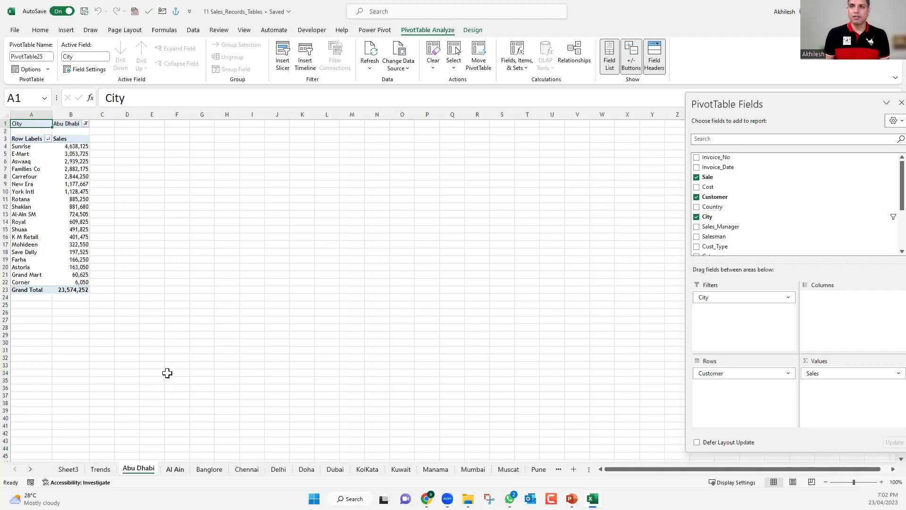
click(203, 469)
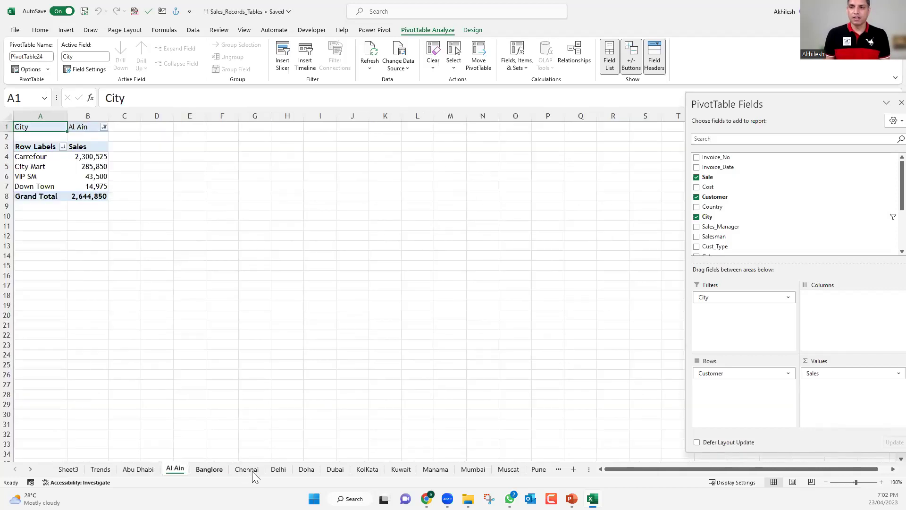
click(307, 470)
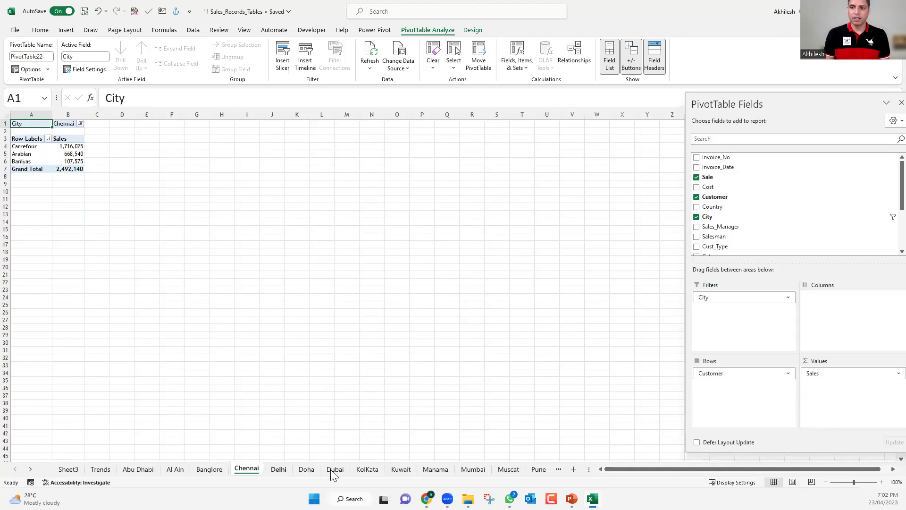
key(ctrl+Page_Down)
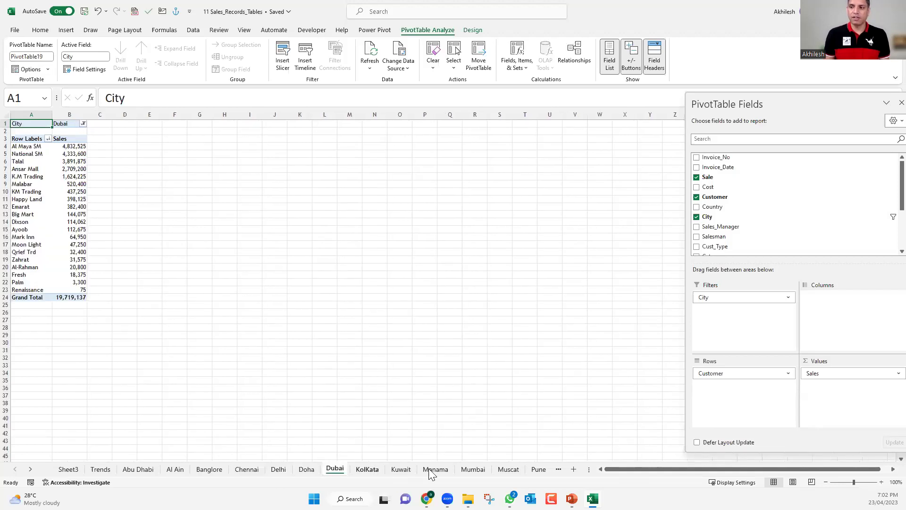
key(ctrl+Page_Down)
key(ctrl+Page_Down)
key(ctrl+Page_Down)
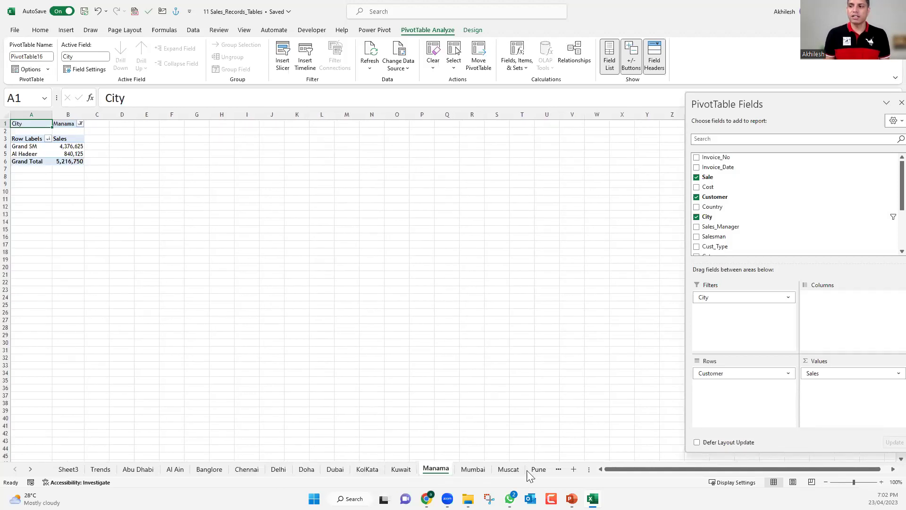
key(ctrl+Page_Down)
key(ctrl+Page_Down)
key(ctrl+Page_Down)
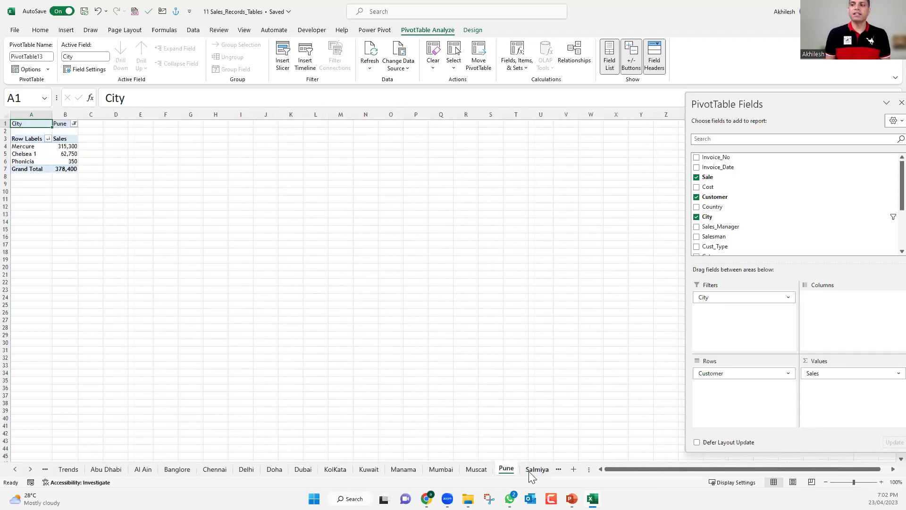
key(ctrl+Page_Down)
key(ctrl+Page_Down)
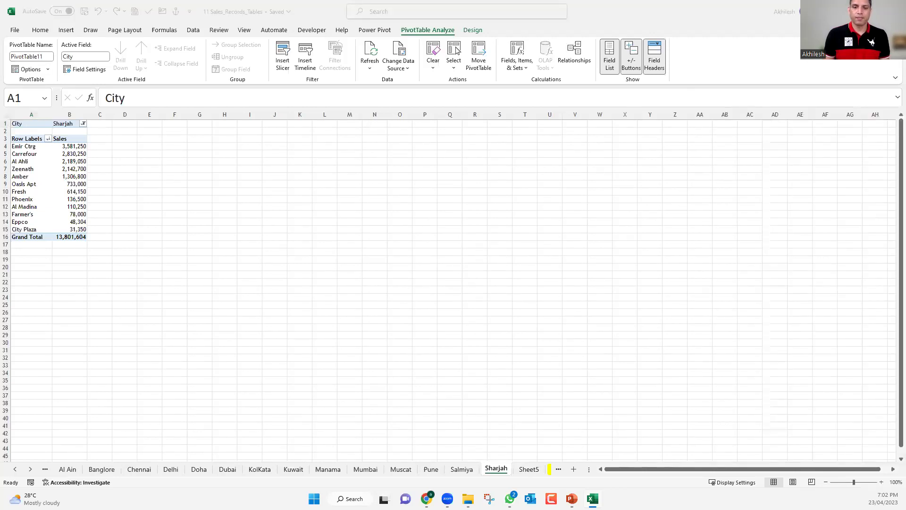
- Group all the city sheets from Abu Dhabi onward and delete them
click(31, 473)
click(15, 469)
click(16, 469)
click(16, 469)
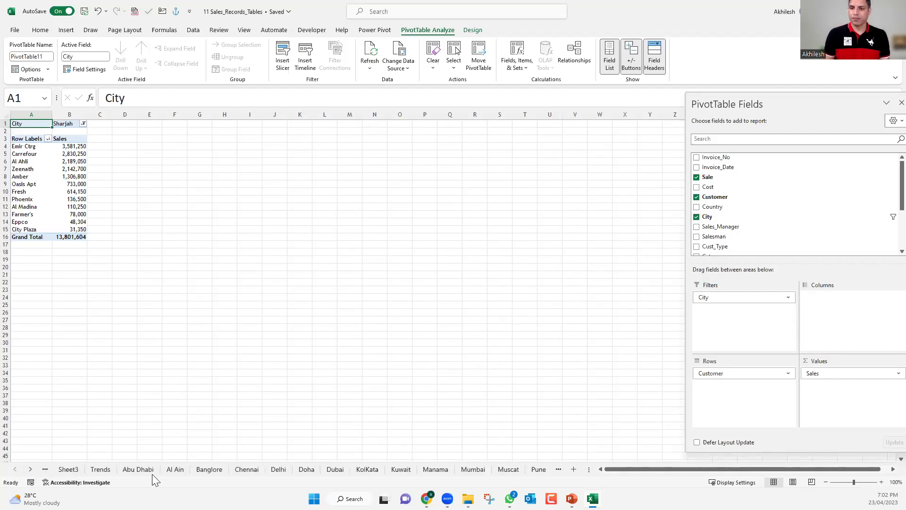
click(137, 469)
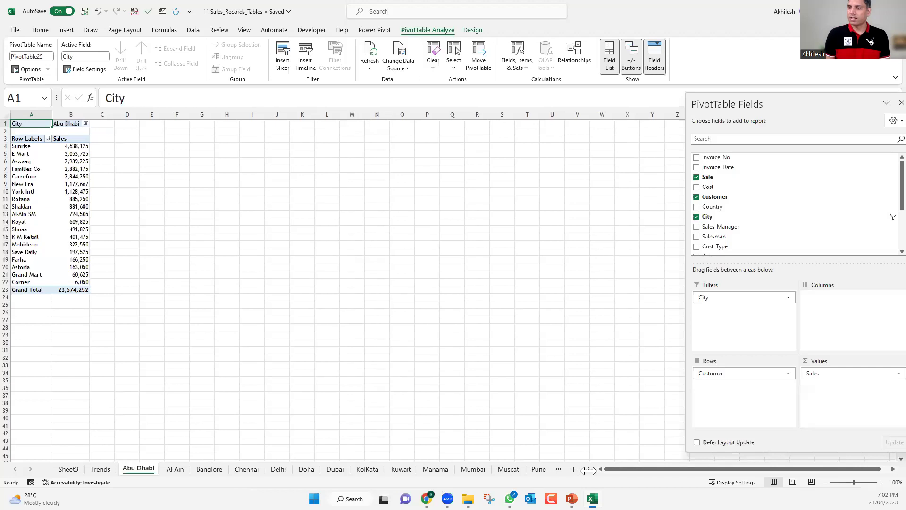
drag(682, 477, 713, 470)
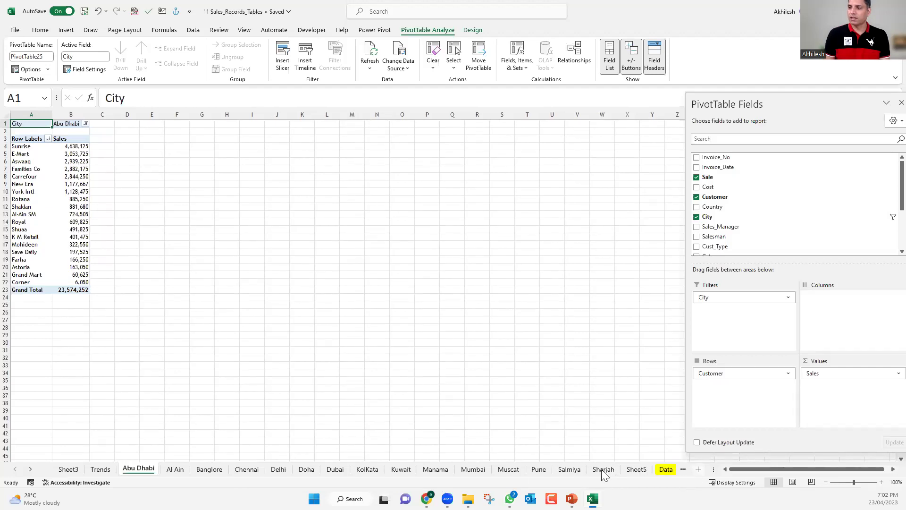
ctrl+click(368, 470)
right_click(370, 469)
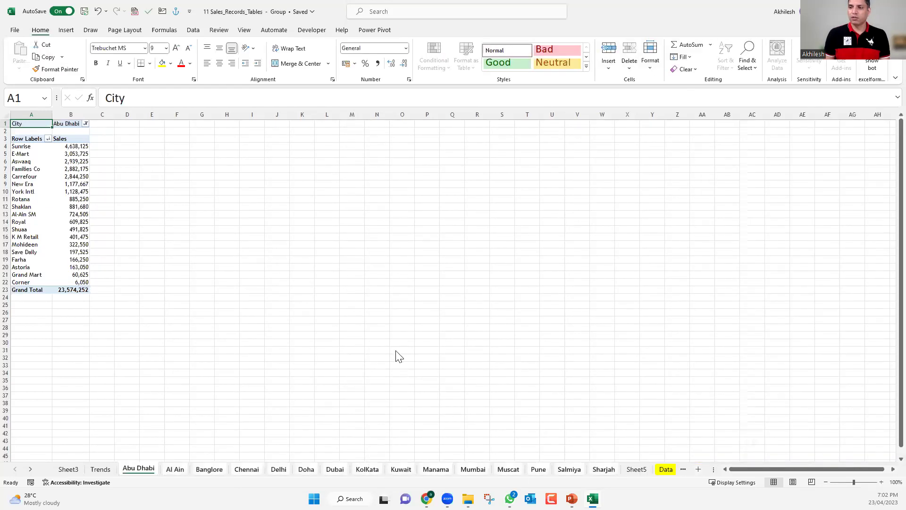
click(392, 338)
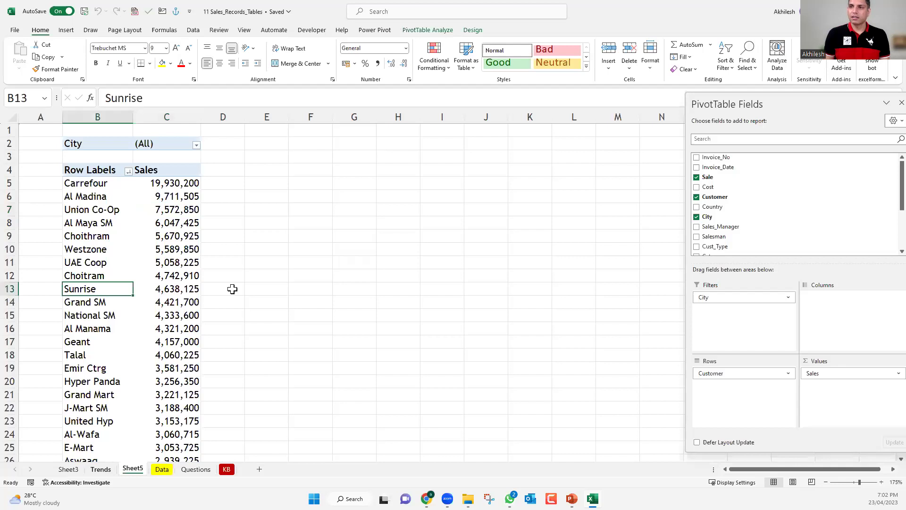
key(ctrl+Page_Up)
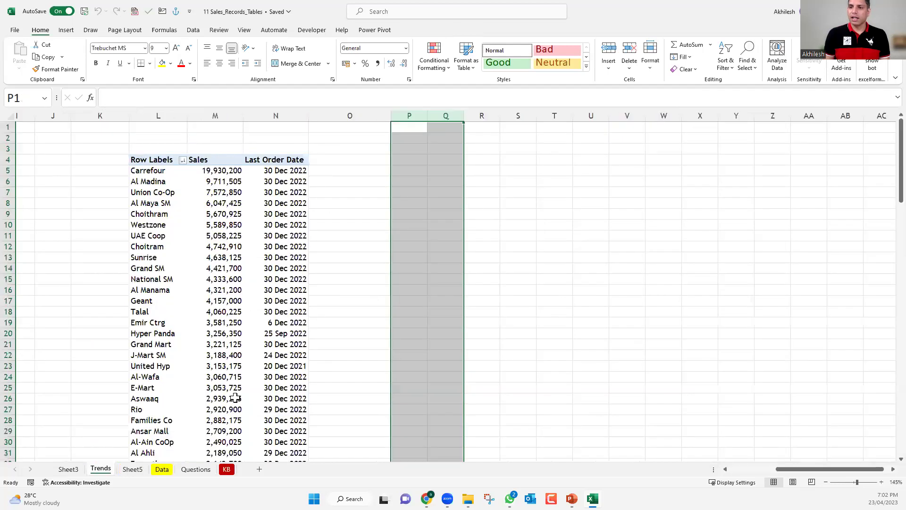
- Check the February and June 2021 sales values in the Trends monthly pivot
click(759, 470)
click(113, 202)
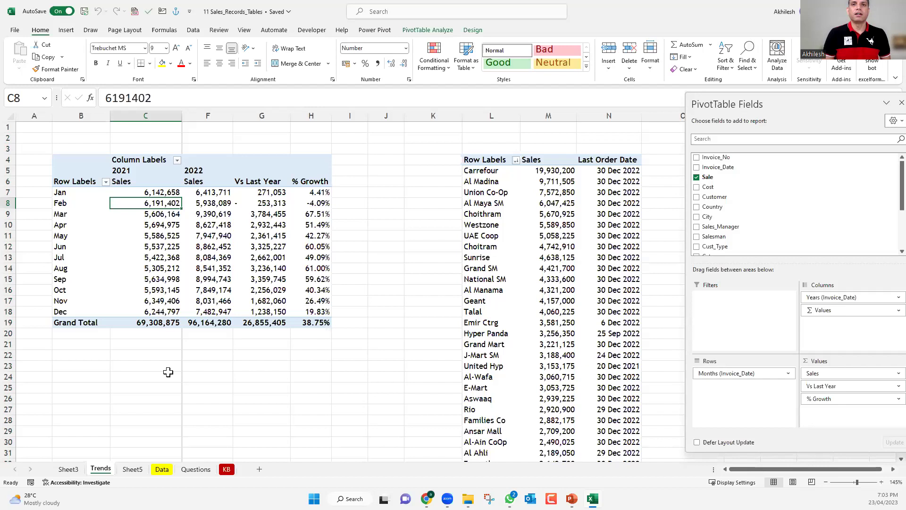
click(130, 244)
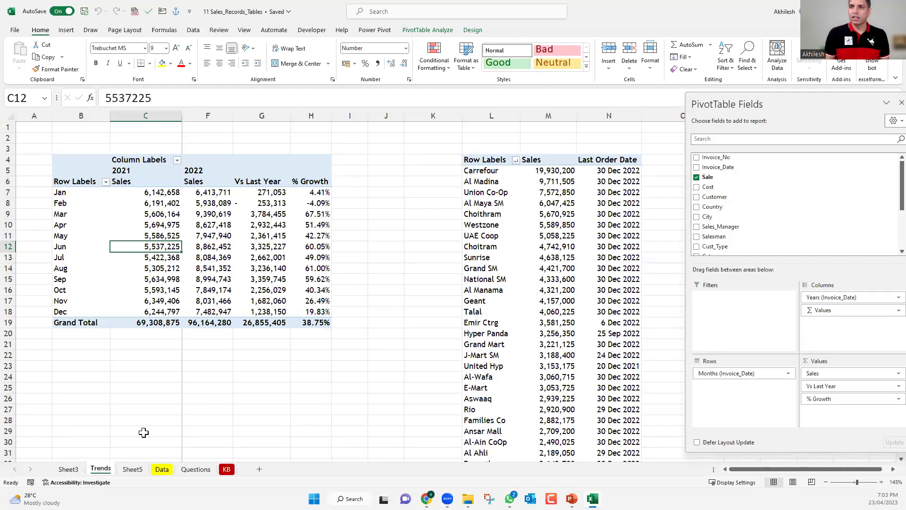
- Move through Sheet3 and Trends to Sheet5's City-filtered customer sales pivot
key(ctrl+Page_Up)
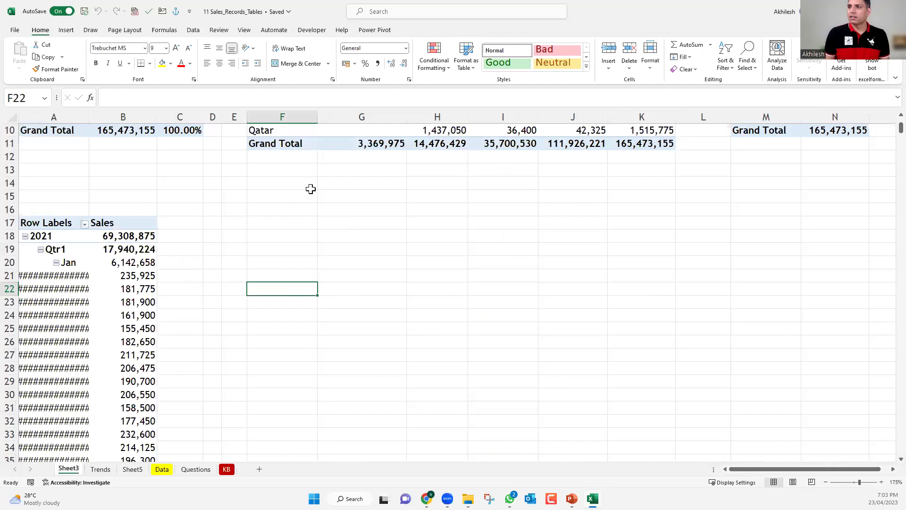
scroll(310, 188, up, 3)
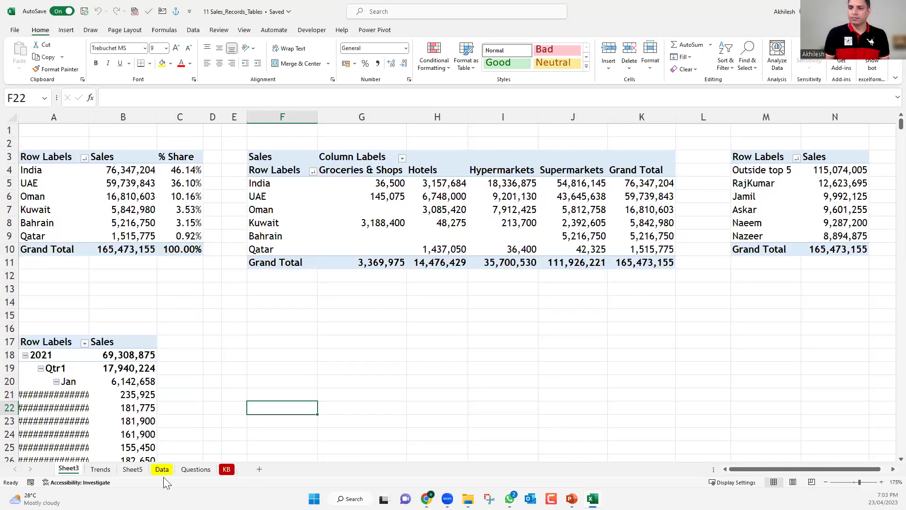
click(101, 469)
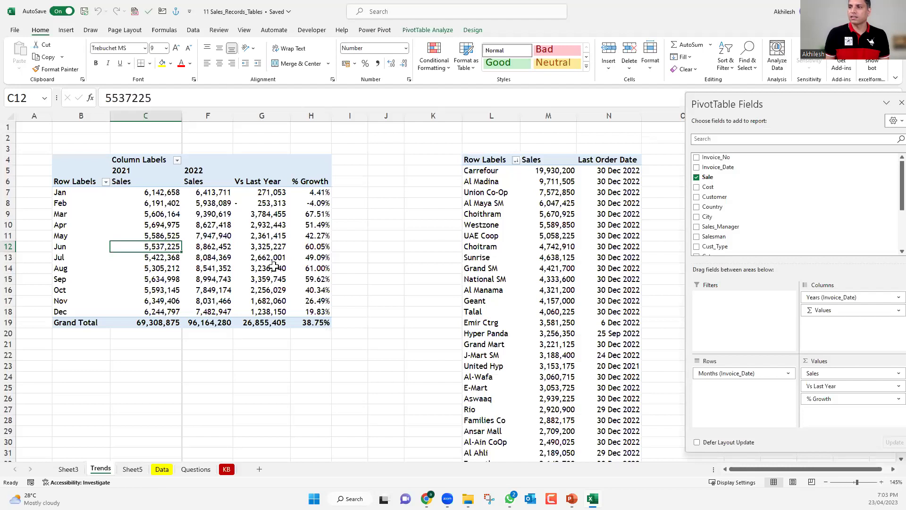
key(ctrl+Page_Down)
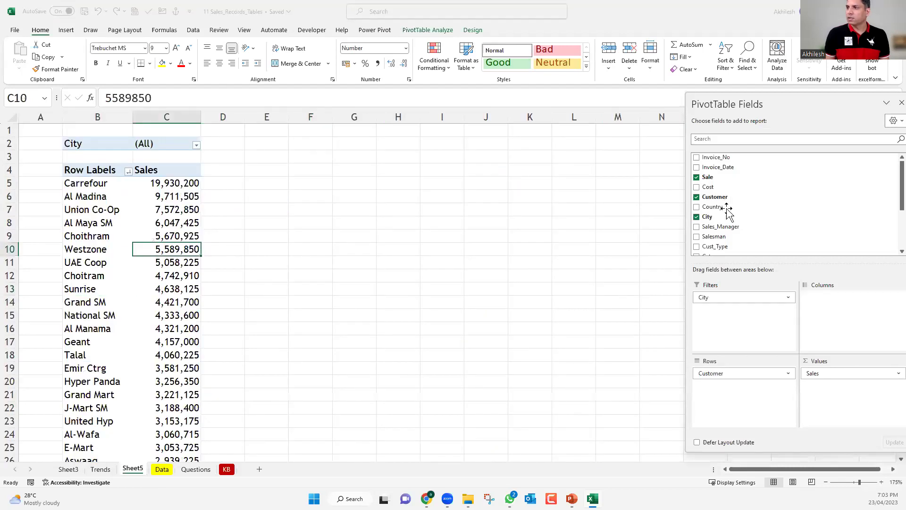
- Remove Customer and make Sales_Manager the report filter instead of City, listing sales by salesman
click(722, 197)
drag(728, 233, 646, 291)
drag(723, 228, 730, 296)
drag(720, 237, 741, 394)
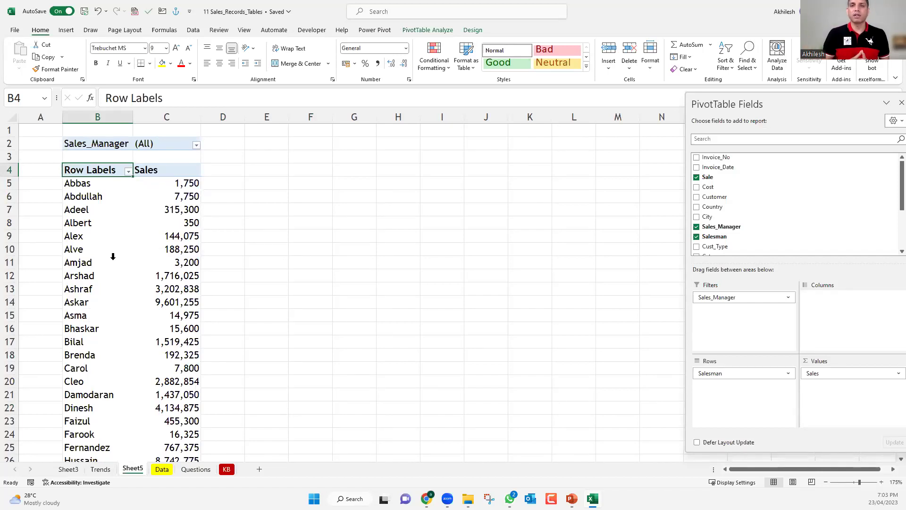
click(146, 236)
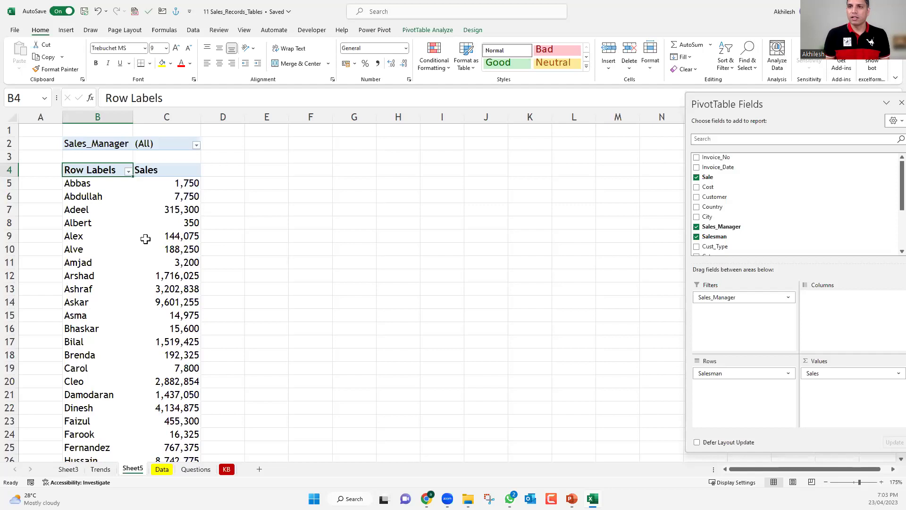
key(Up)
key(Up)
key(Up)
key(Up)
key(Up)
key(Up)
key(Up)
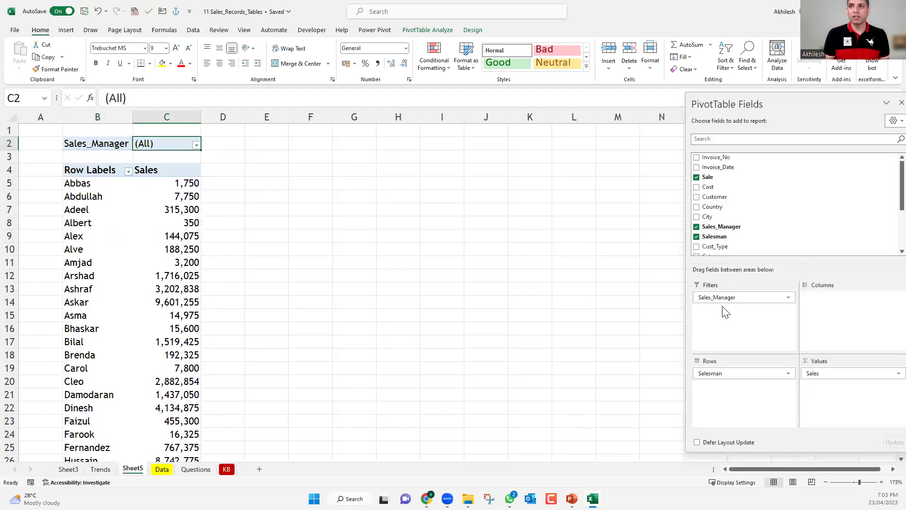
click(436, 32)
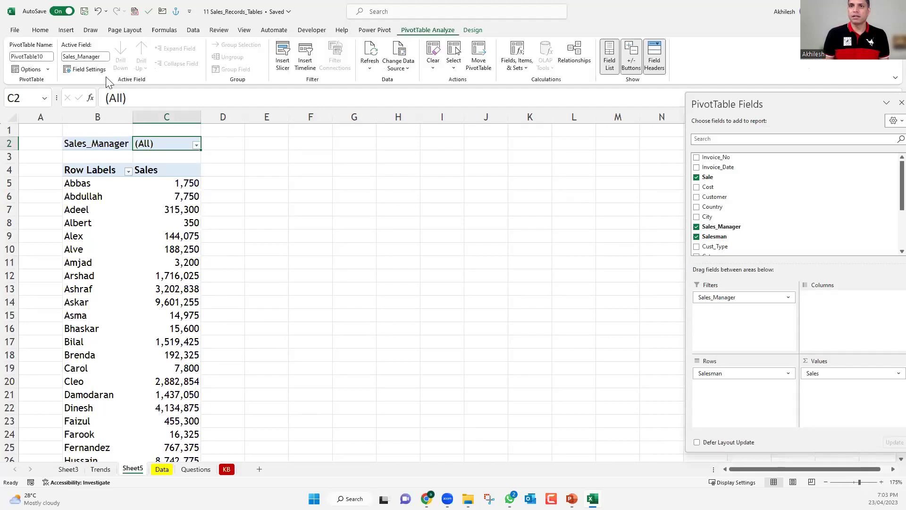
click(48, 70)
- Generate a salesman sales pivot sheet for each Sales_Manager, Arvind through Tahir
click(63, 96)
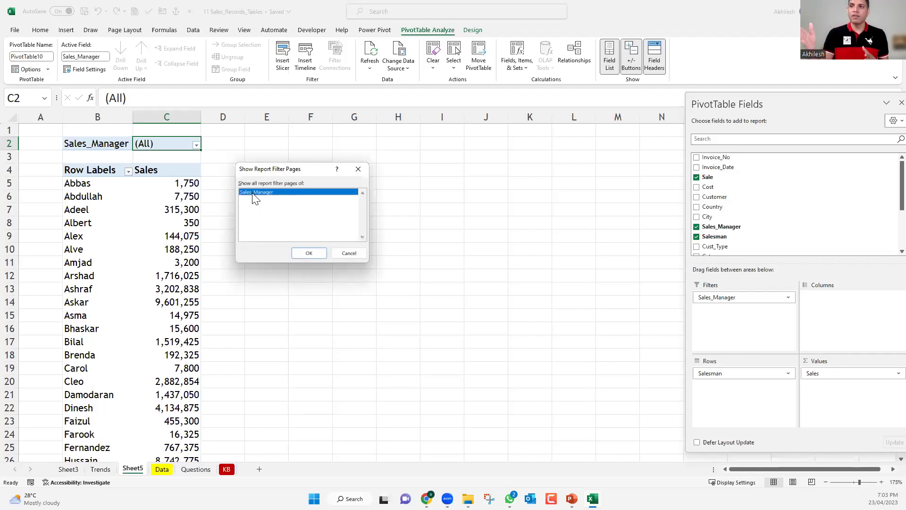
click(314, 255)
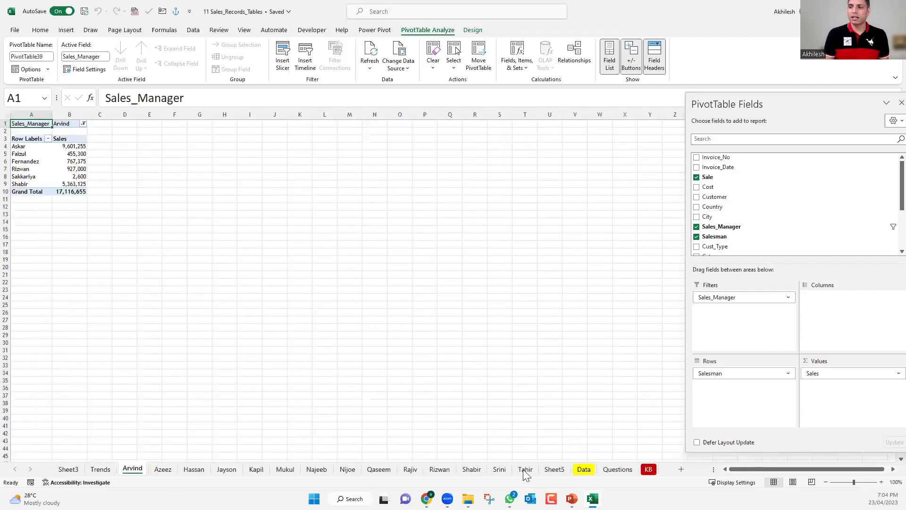
- Review the Hassan, Jayson and Najeeb sheets, then group the Arvind through Tahir sheets
click(192, 470)
click(226, 469)
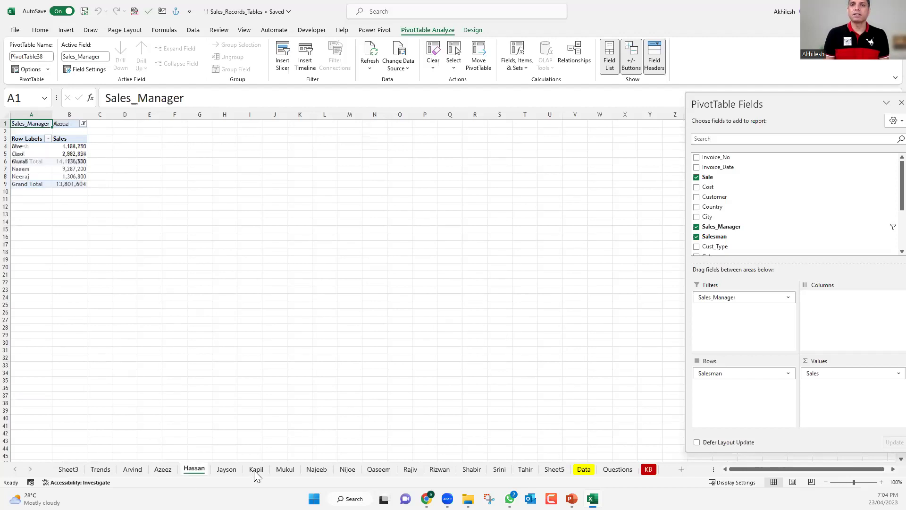
click(305, 471)
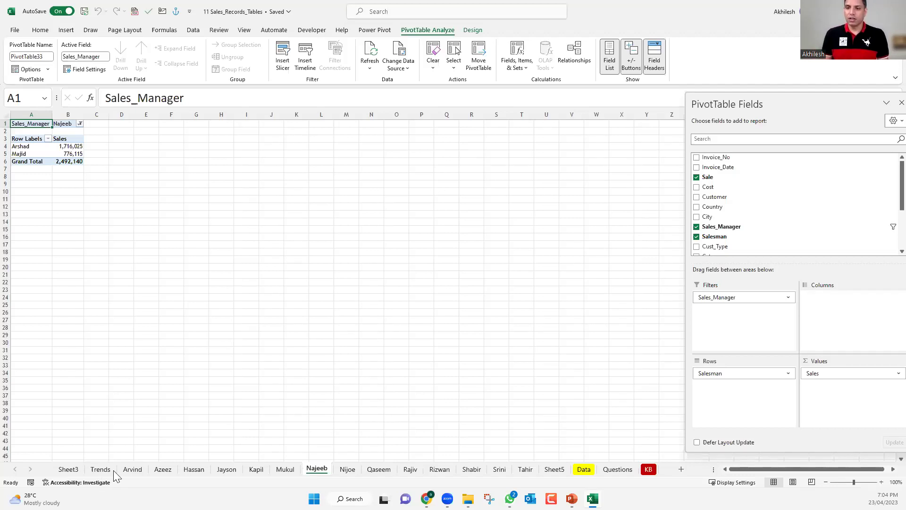
click(132, 469)
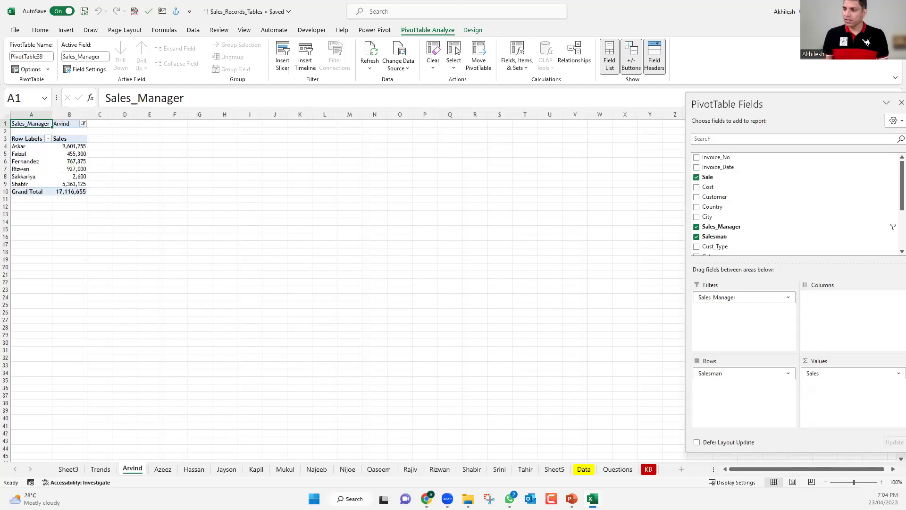
ctrl+click(523, 468)
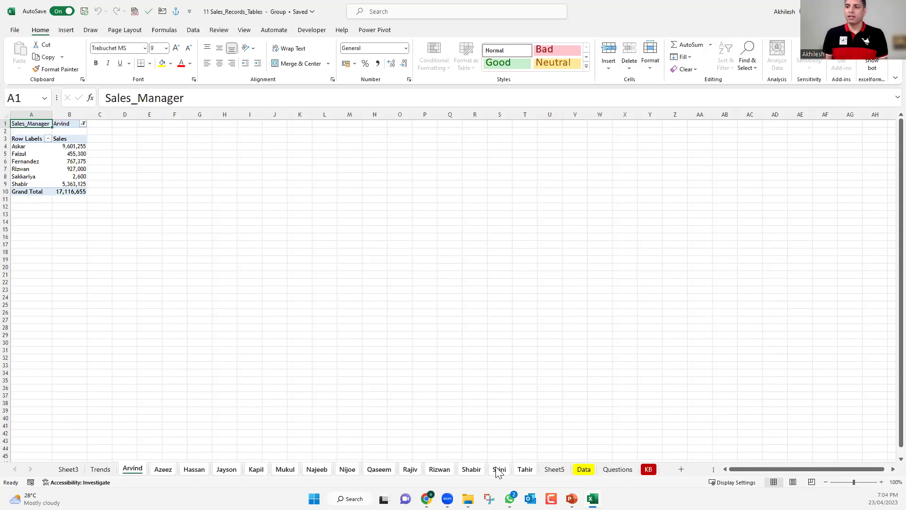
- Permanently delete the grouped Arvind-to-Tahir manager sheets, returning to Sheet5
right_click(383, 472)
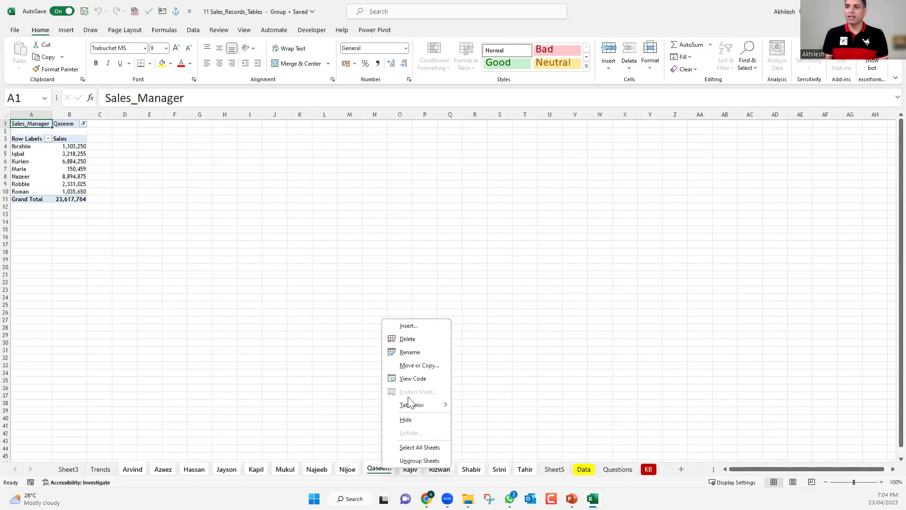
click(408, 340)
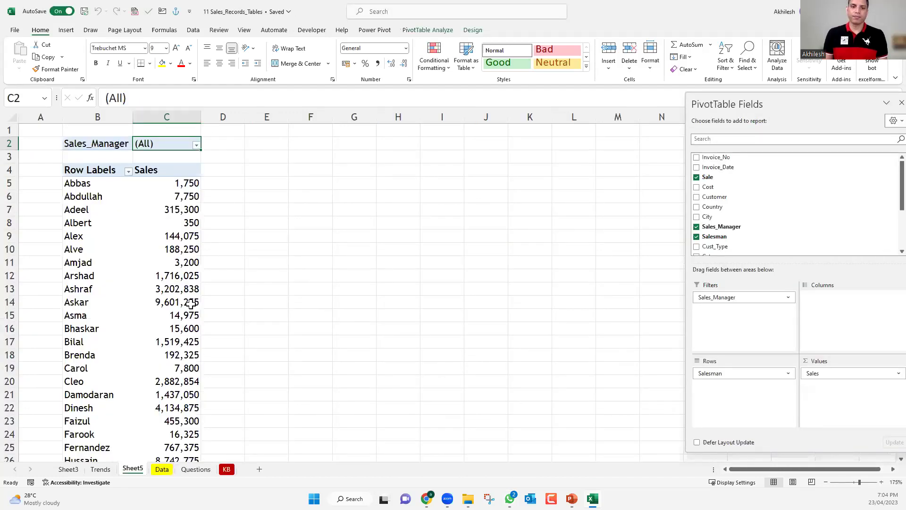
click(190, 302)
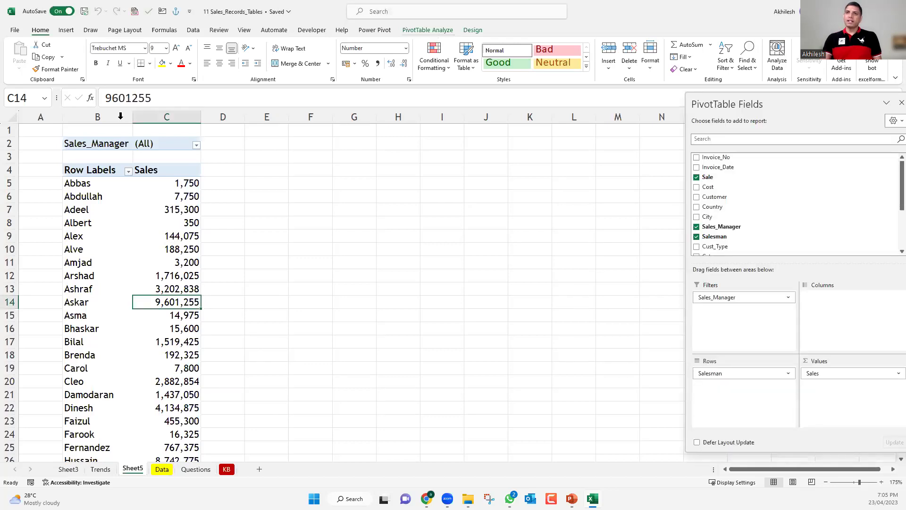
click(48, 69)
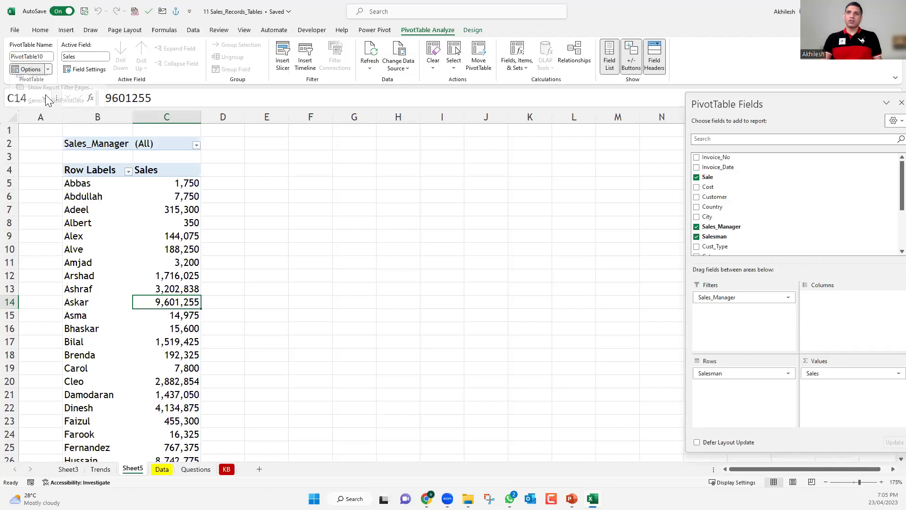
click(45, 92)
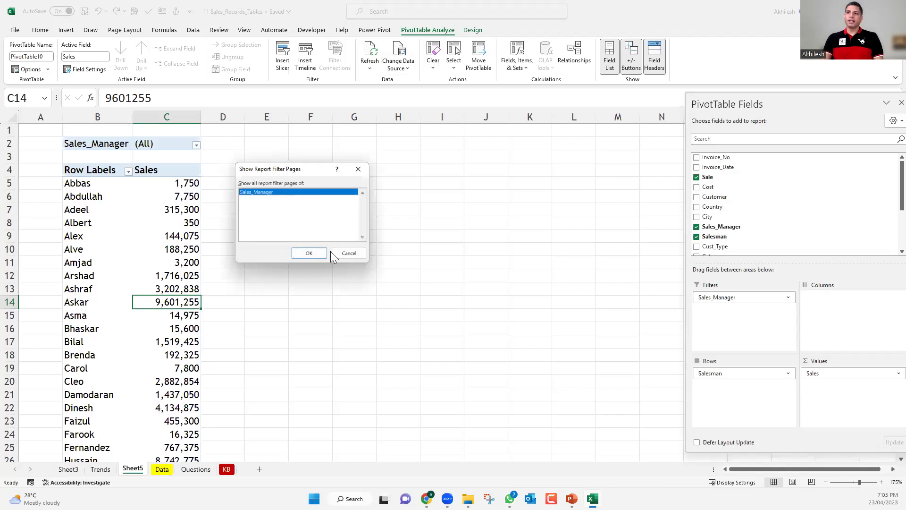
click(356, 255)
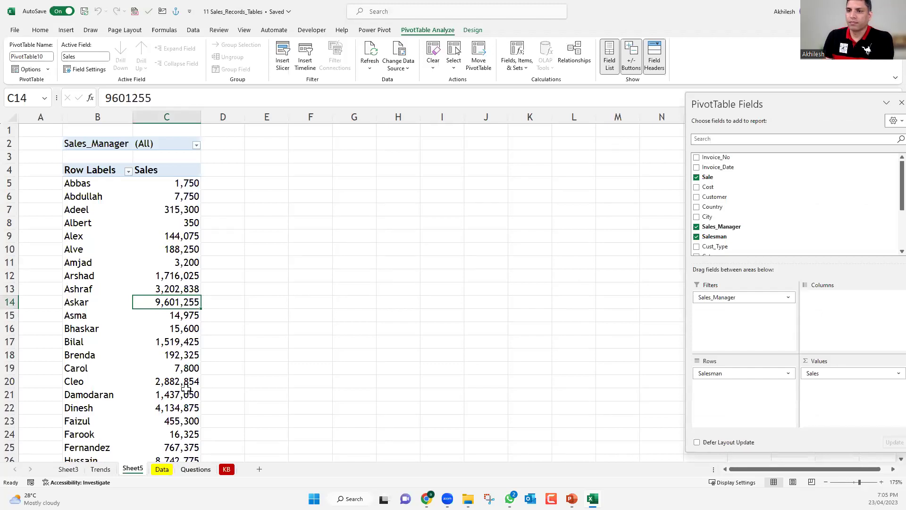
- Read the customers-per-country question in B11 on Questions, then move back to Sheet3
key(ctrl+Page_Down)
key(ctrl+Page_Down)
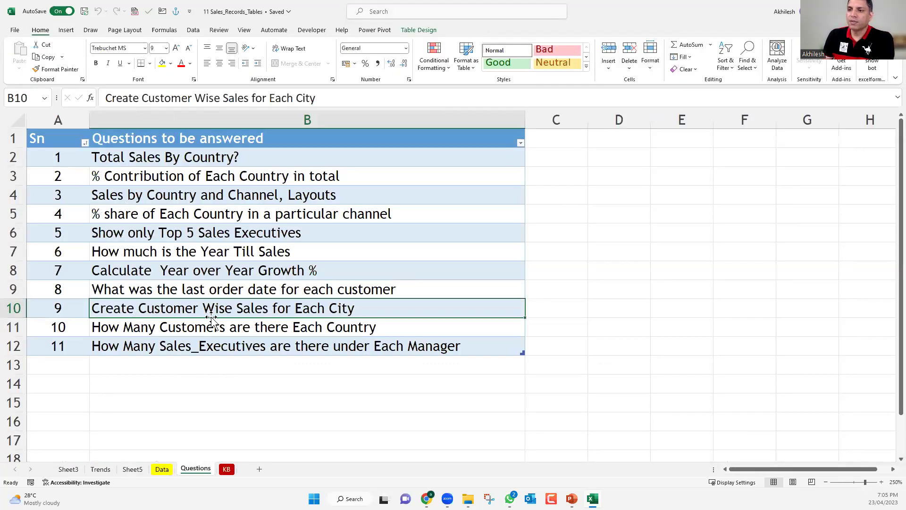
click(138, 330)
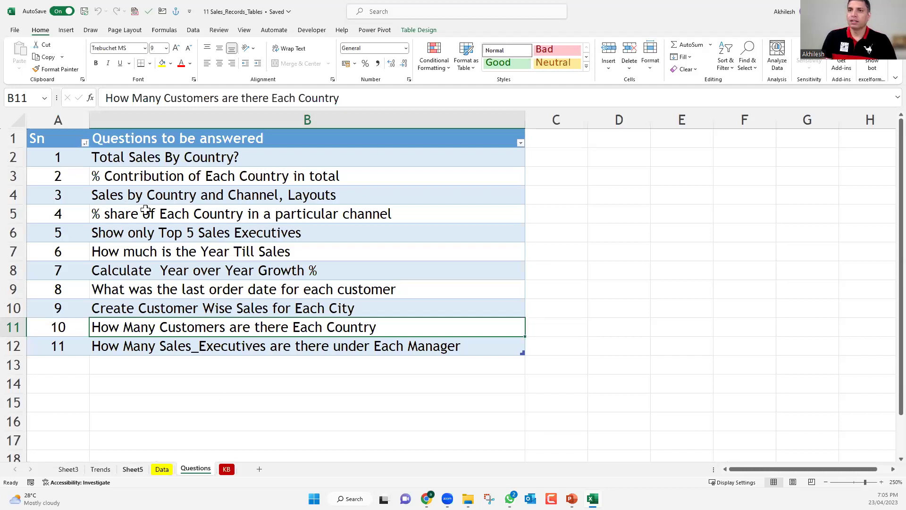
key(ctrl+Page_Up)
key(ctrl+Page_Up)
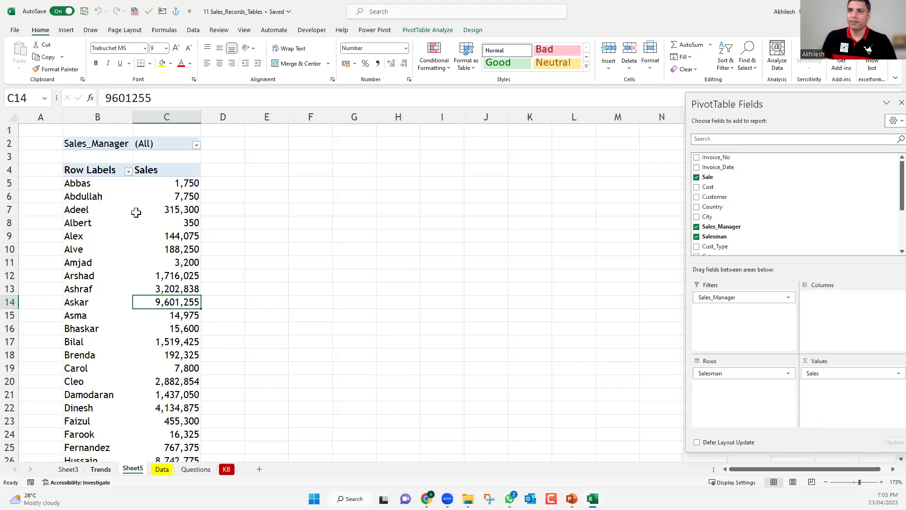
key(ctrl+Page_Up)
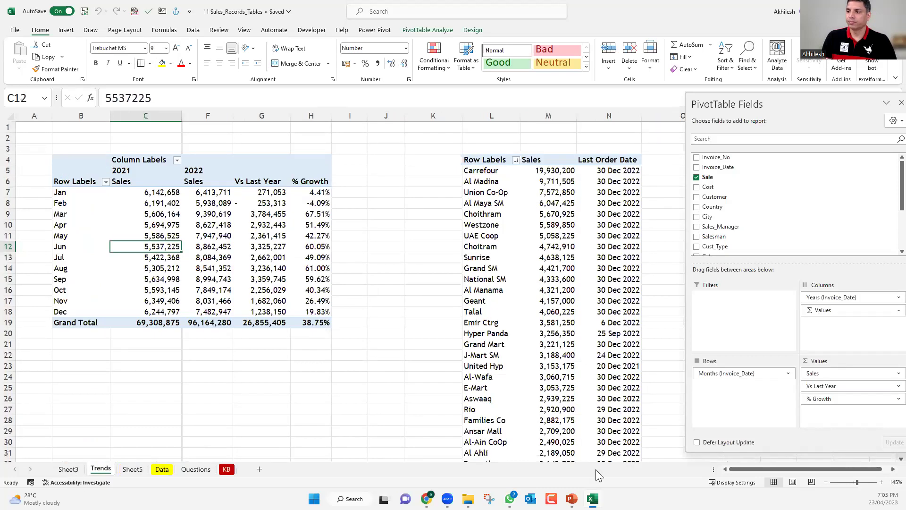
key(ctrl+Page_Up)
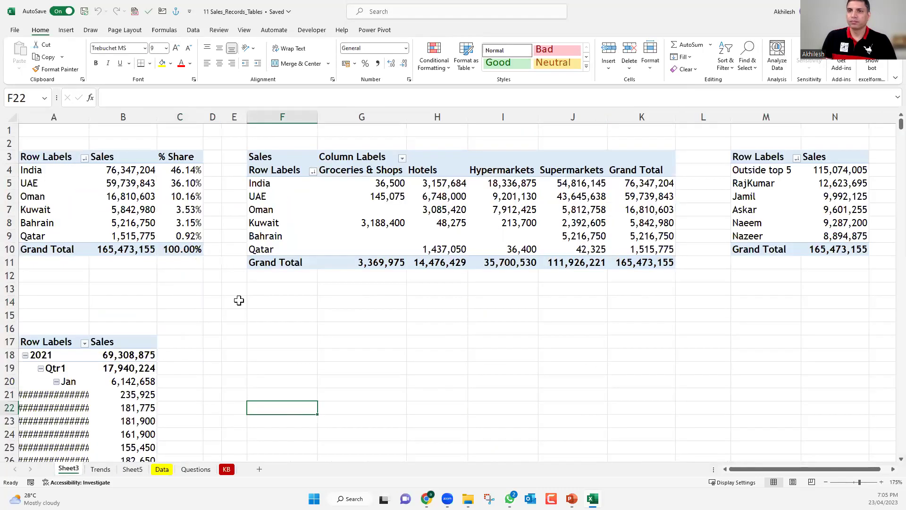
- Copy Sheet3's country pivot into Sheet5 at F2 and remove its % Share field
click(180, 252)
key(ctrl+a)
key(ctrl+c)
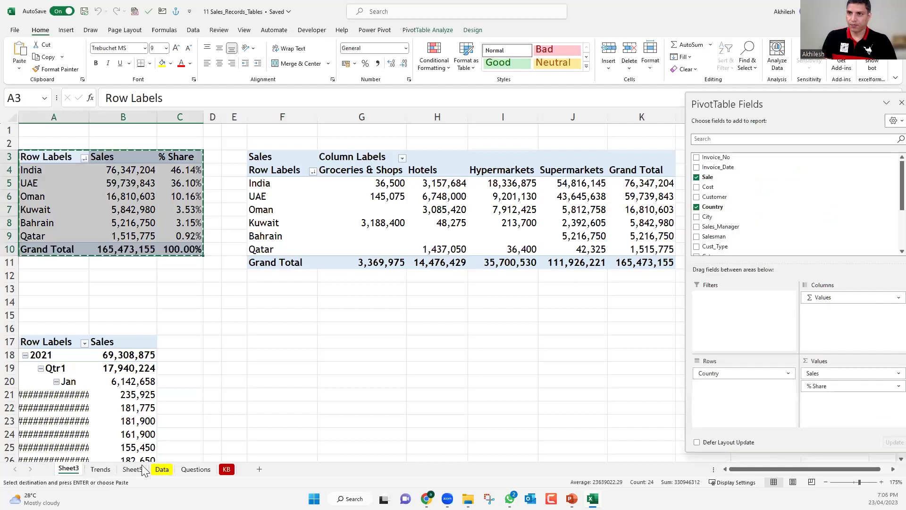
click(132, 469)
click(298, 159)
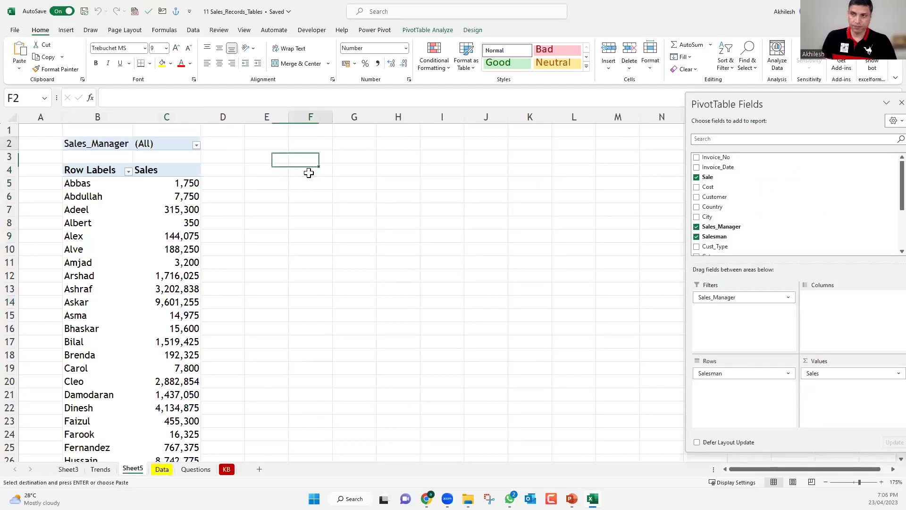
key(ctrl+v)
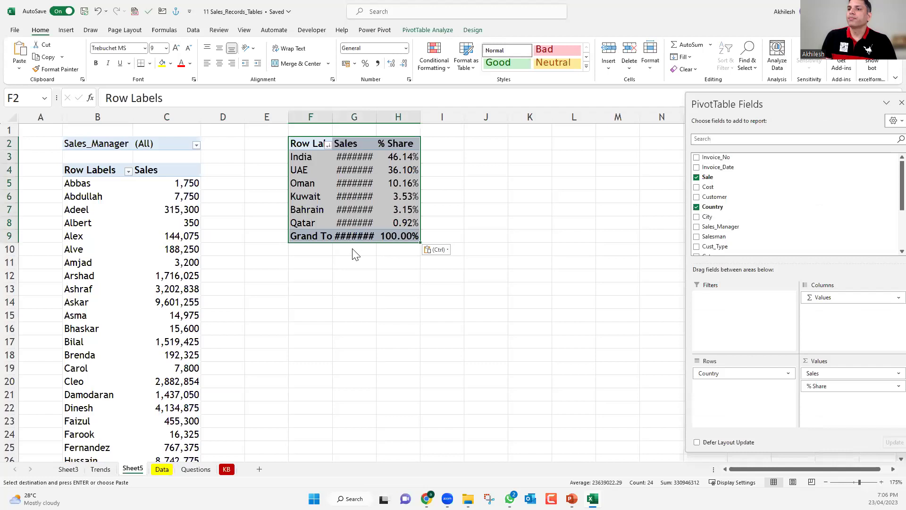
drag(829, 386, 444, 186)
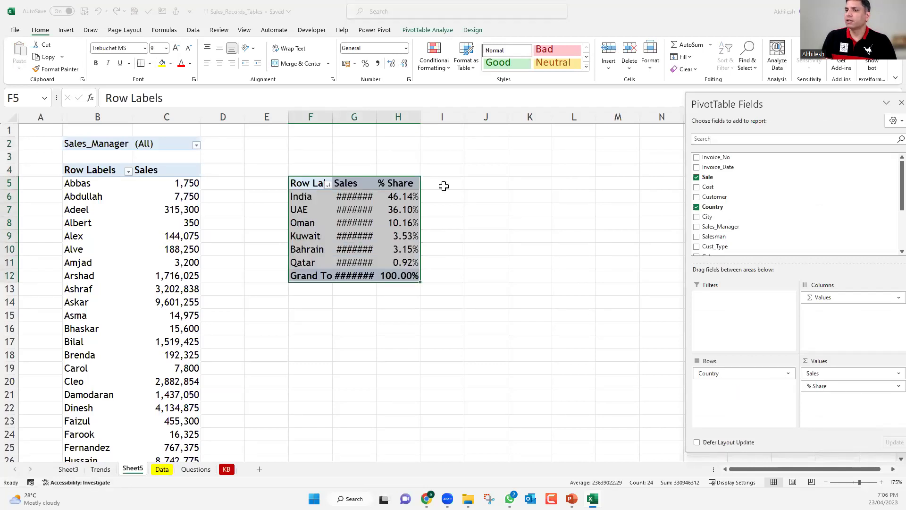
click(458, 246)
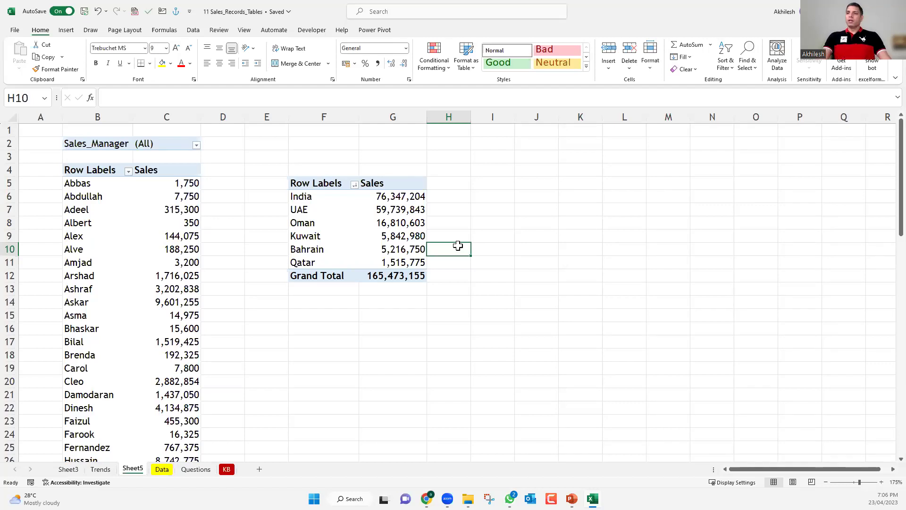
- Add Count of Customer per country, then drill into India's sales records on a new sheet
click(361, 226)
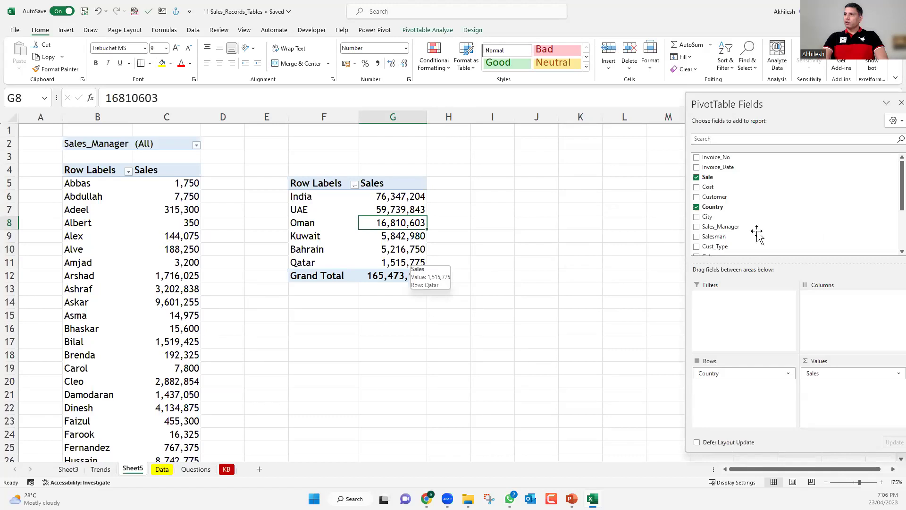
mouse_move(719, 198)
mouse_down()
mouse_move(768, 245)
mouse_move(830, 392)
mouse_up()
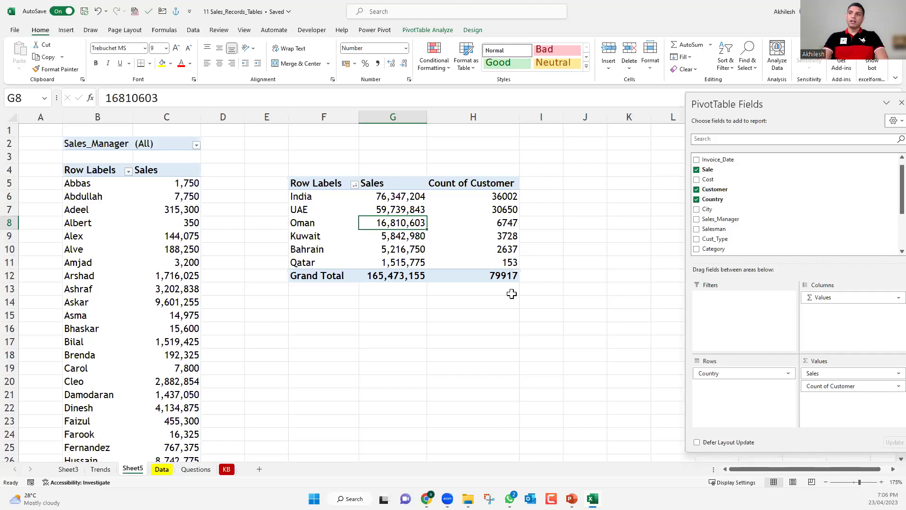
click(500, 198)
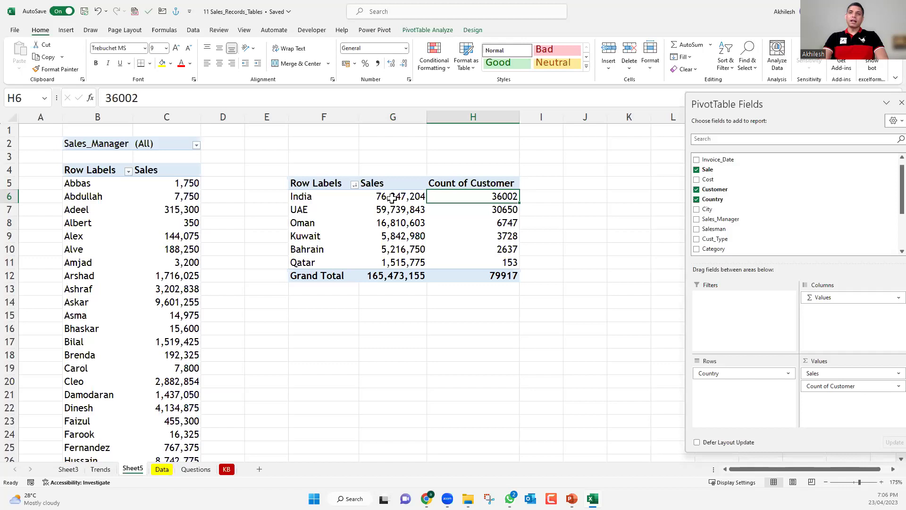
mouse_move(392, 198)
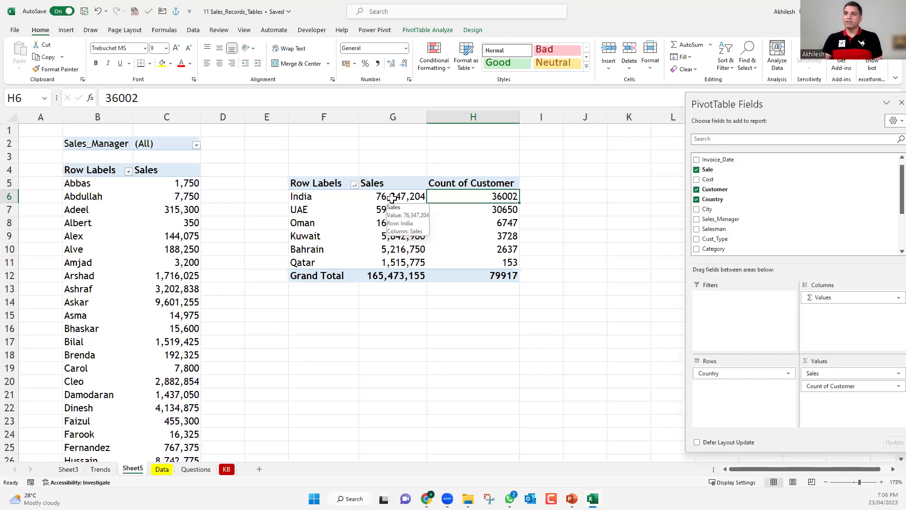
click(392, 198)
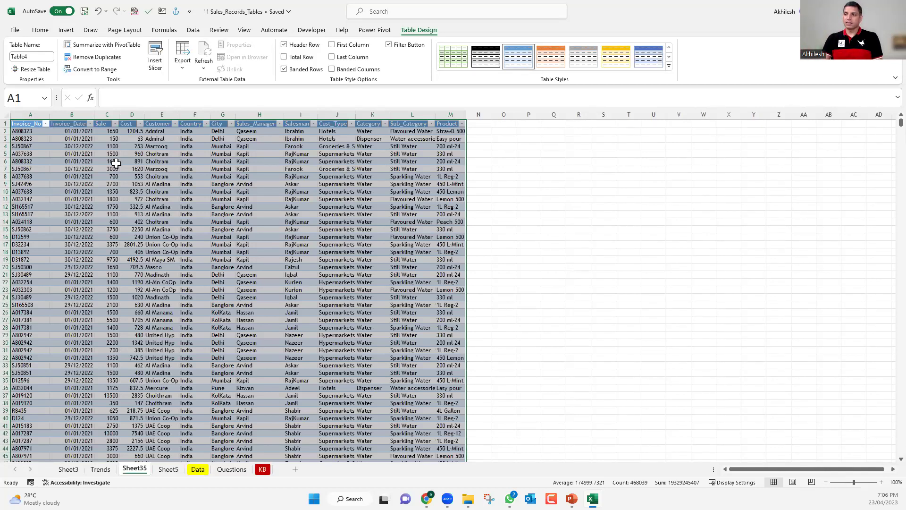
- Delete Sheet35 with India's drill-down records and return to Sheet5's country pivot
key(ctrl+space)
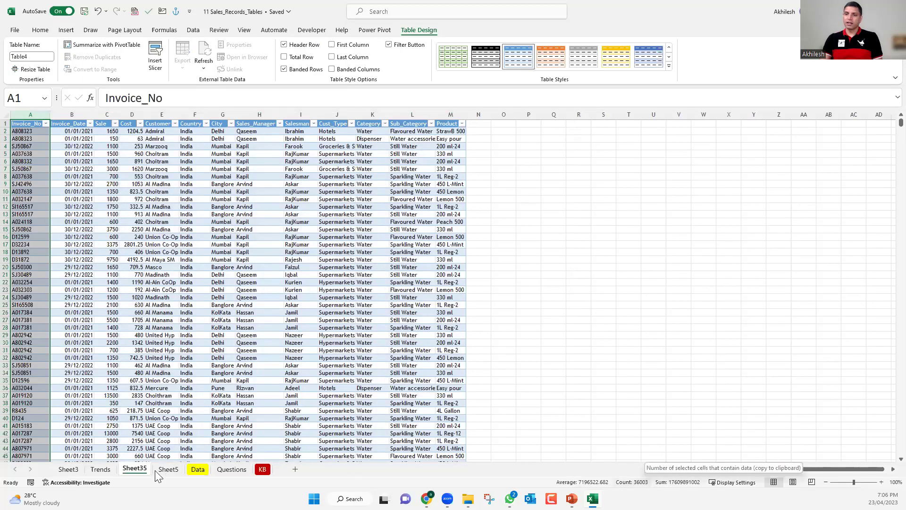
key(ctrl+Page_Down)
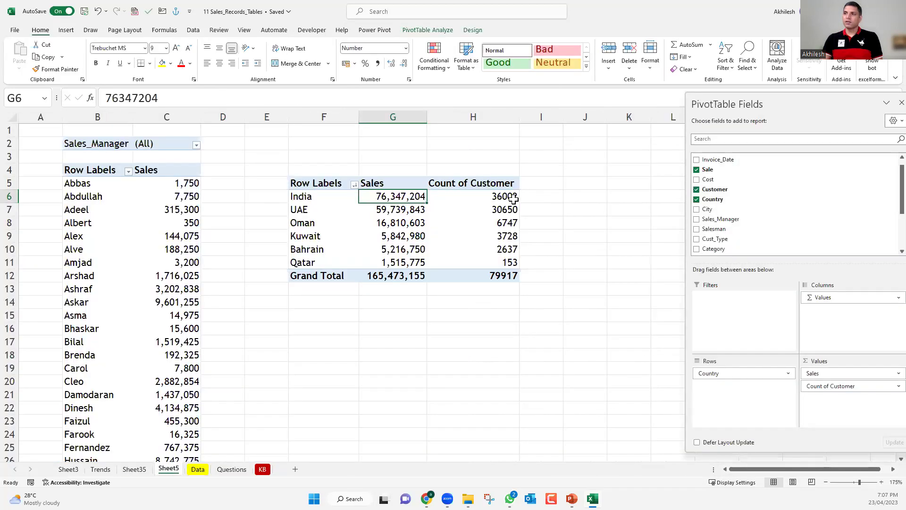
key(Right)
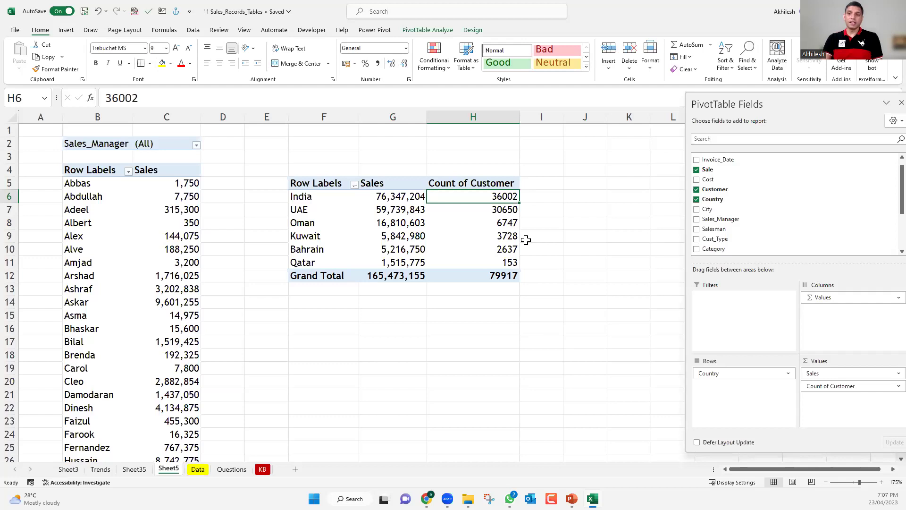
right_click(175, 472)
right_click(137, 472)
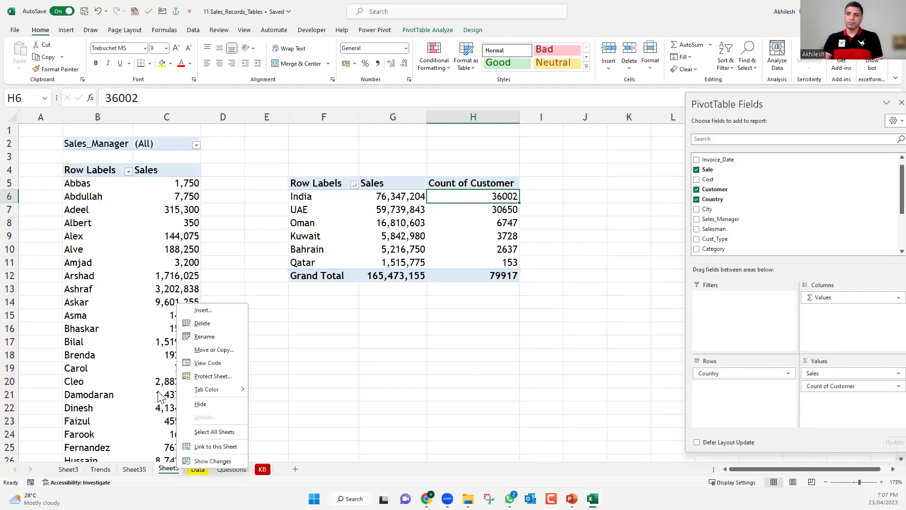
click(166, 337)
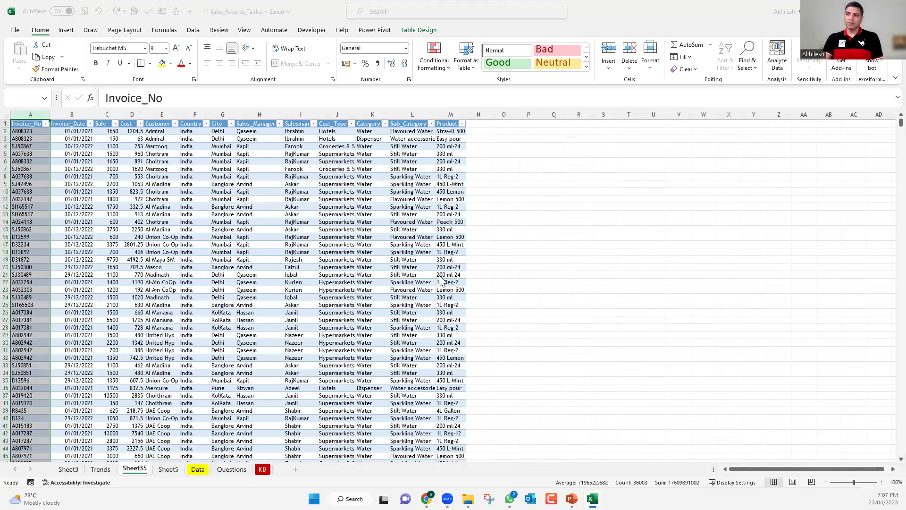
key(Return)
click(497, 209)
- Remove the Count of Customer column from Sheet5's country pivot
drag(496, 196, 501, 274)
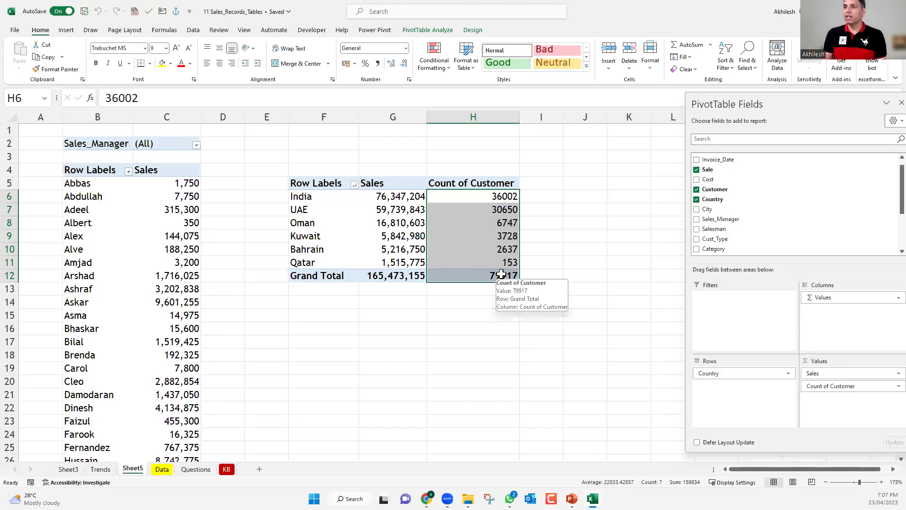
drag(813, 386, 807, 387)
drag(566, 352, 567, 352)
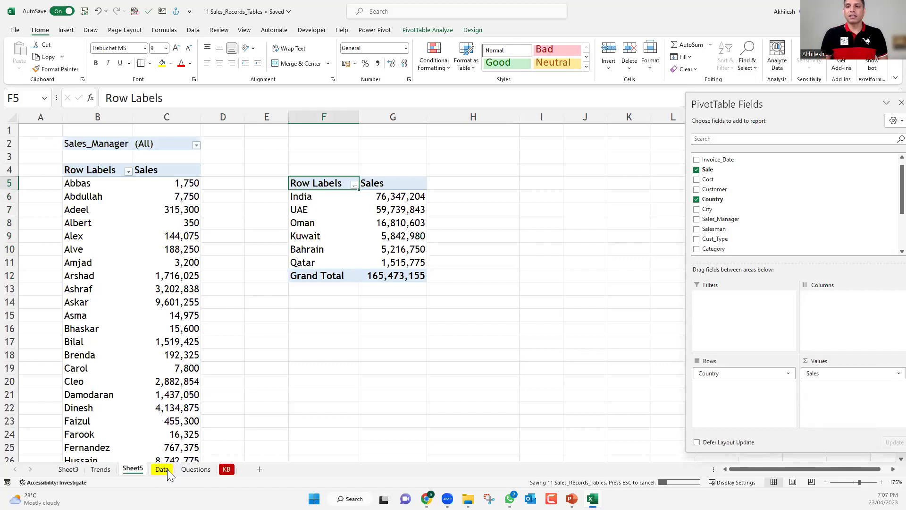
- Switch to the Data sheet and select a cell inside Table1
key(ctrl+Page_Down)
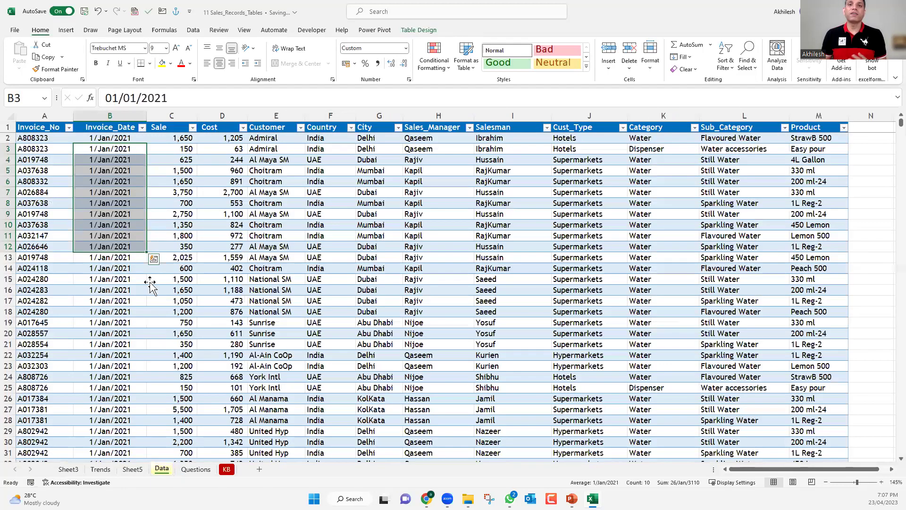
click(150, 280)
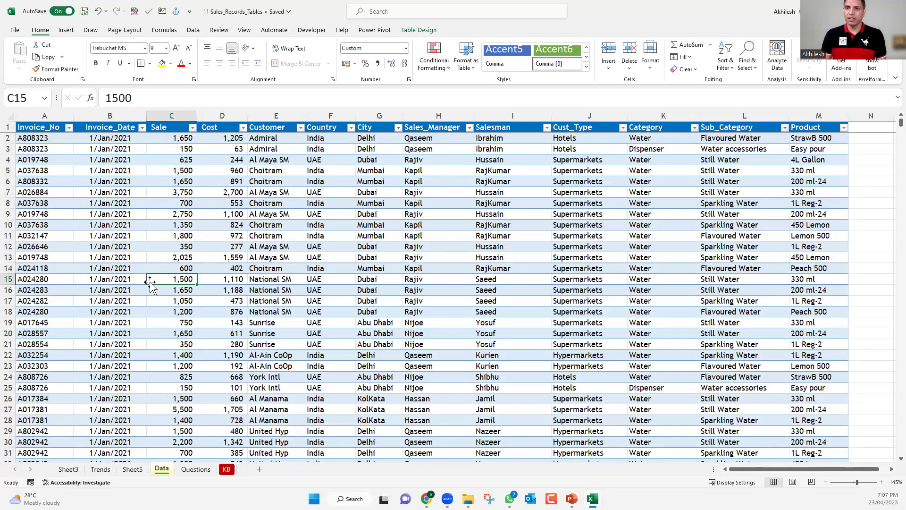
click(148, 225)
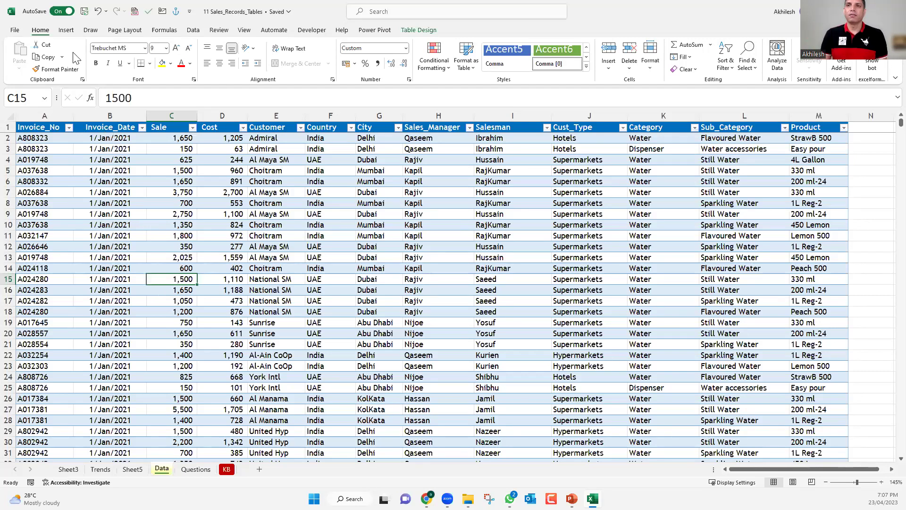
click(66, 32)
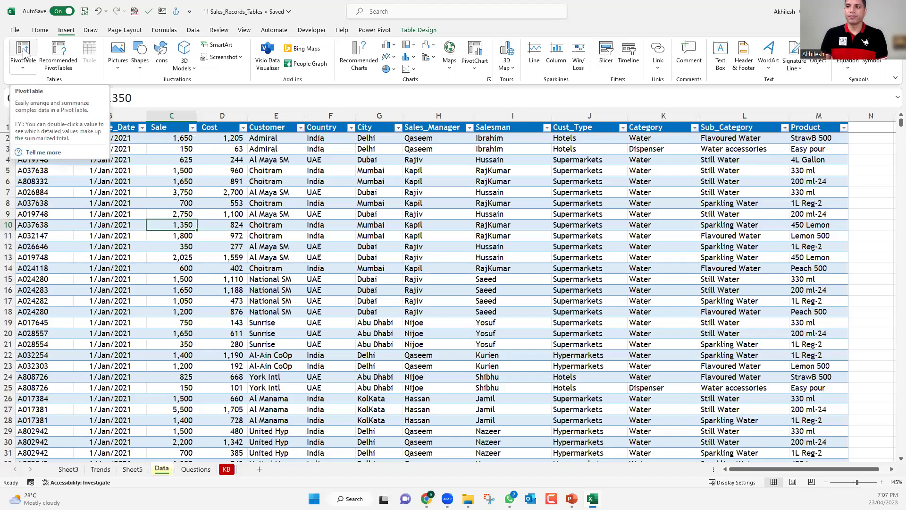
- Insert a PivotTable from Table1 at Sheet5!$J$5, adding the data to the Data Model
click(24, 53)
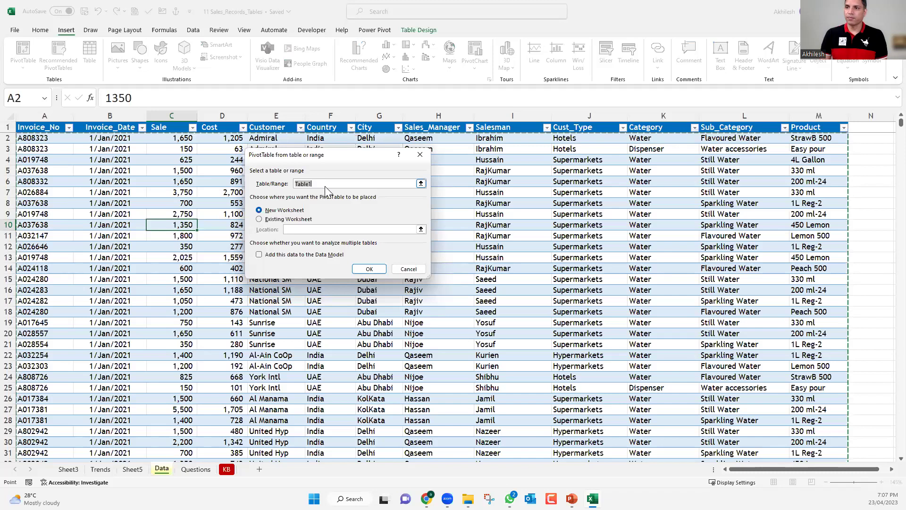
click(288, 220)
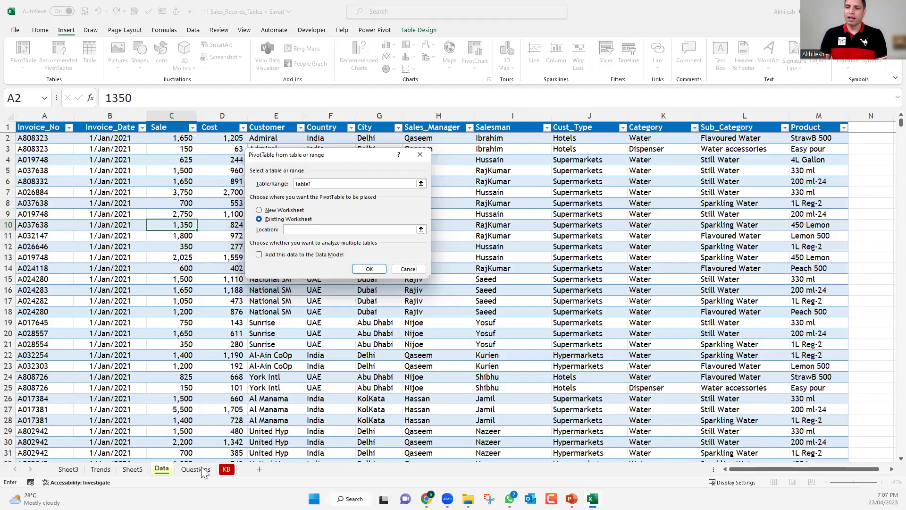
click(133, 471)
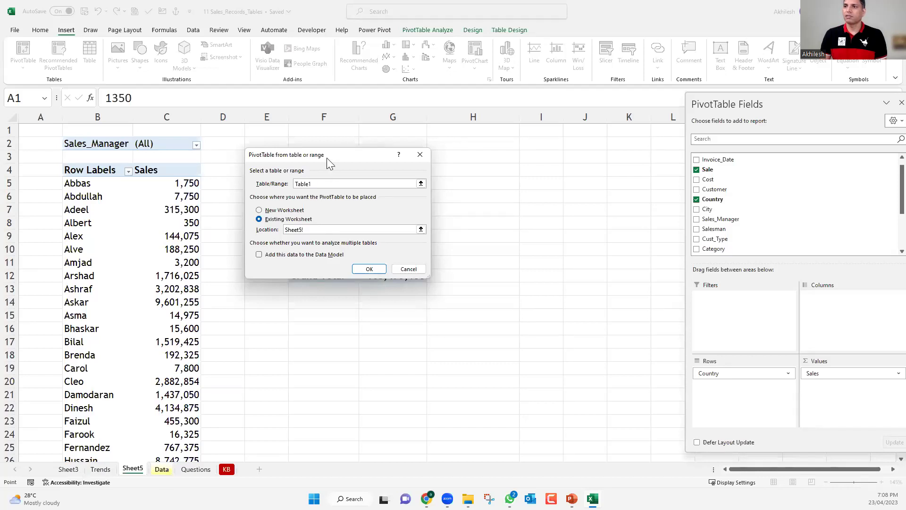
drag(326, 158, 503, 269)
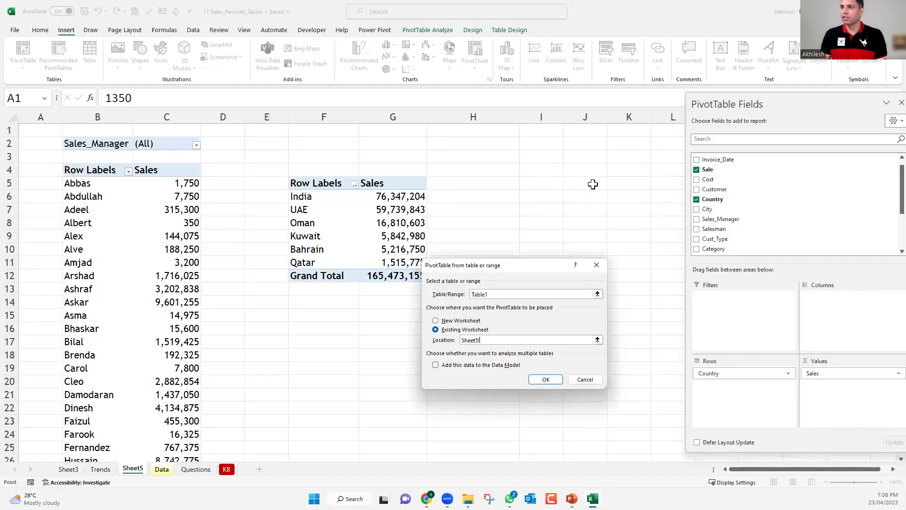
key(Right)
key(Right)
key(Right)
key(Right)
key(Right)
key(Right)
key(Right)
key(Right)
key(Right)
key(Down)
key(Down)
key(Down)
key(Down)
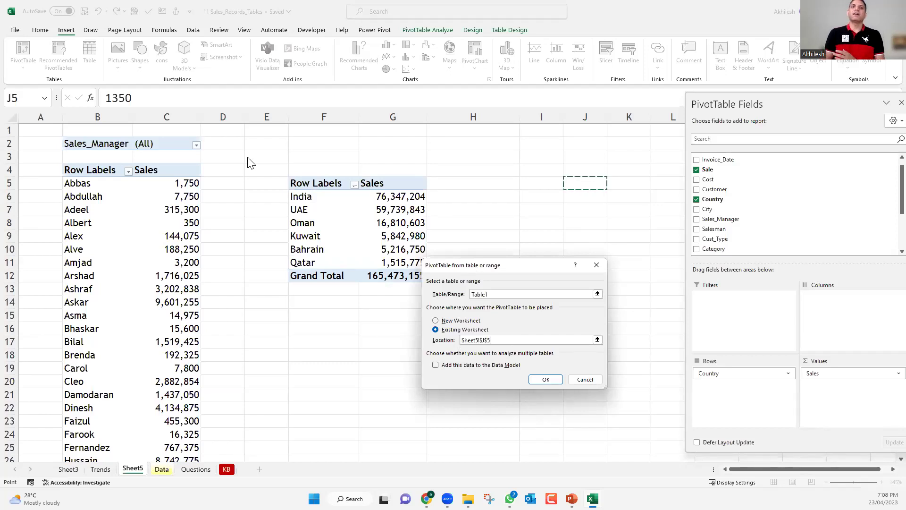
drag(469, 266, 249, 161)
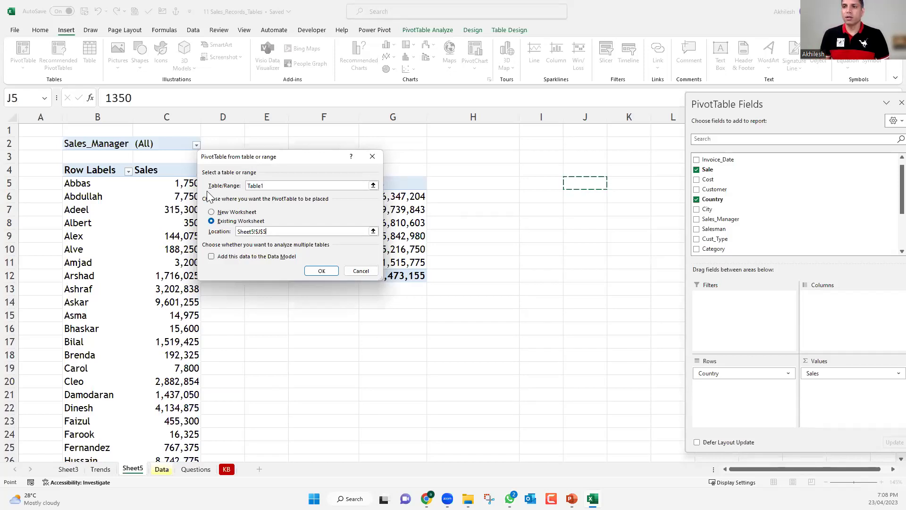
click(212, 256)
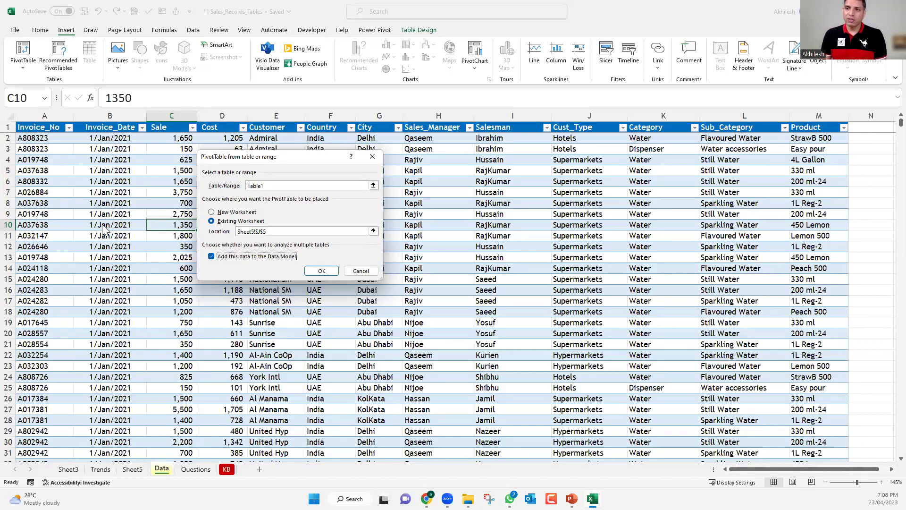
click(321, 272)
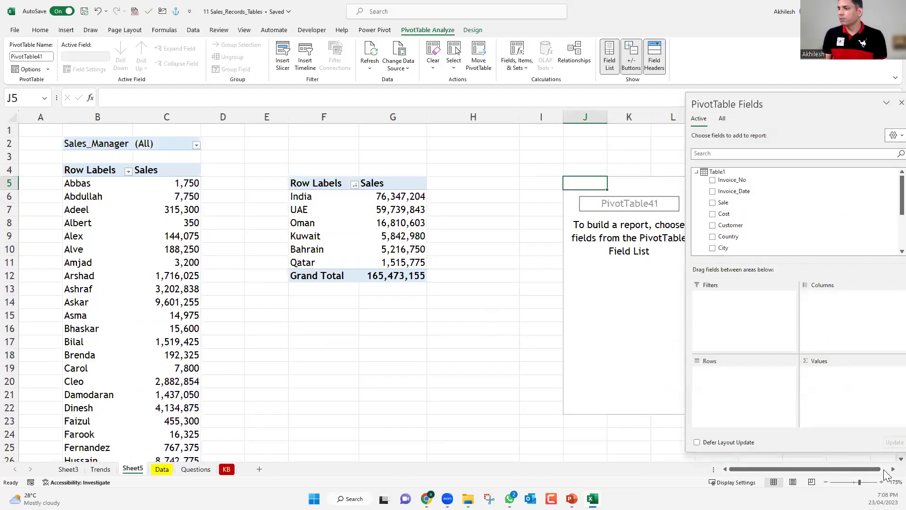
- Build the new J5 pivot with Sale in Values and countries as rows
scroll(830, 472, right, 1)
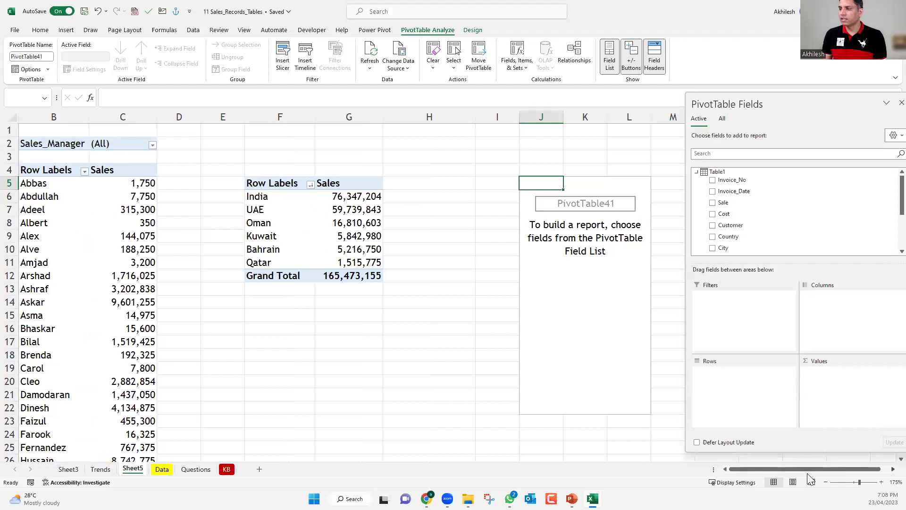
scroll(811, 474, right, 6)
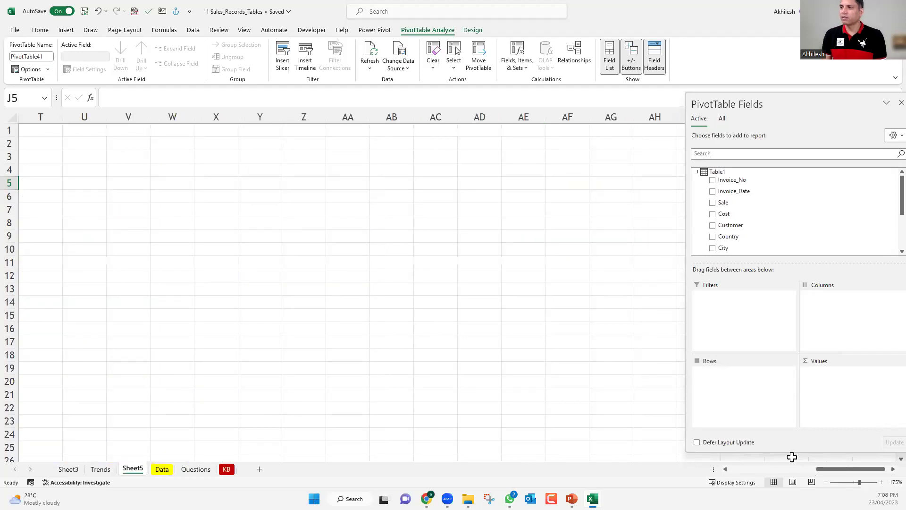
scroll(790, 457, left, 6)
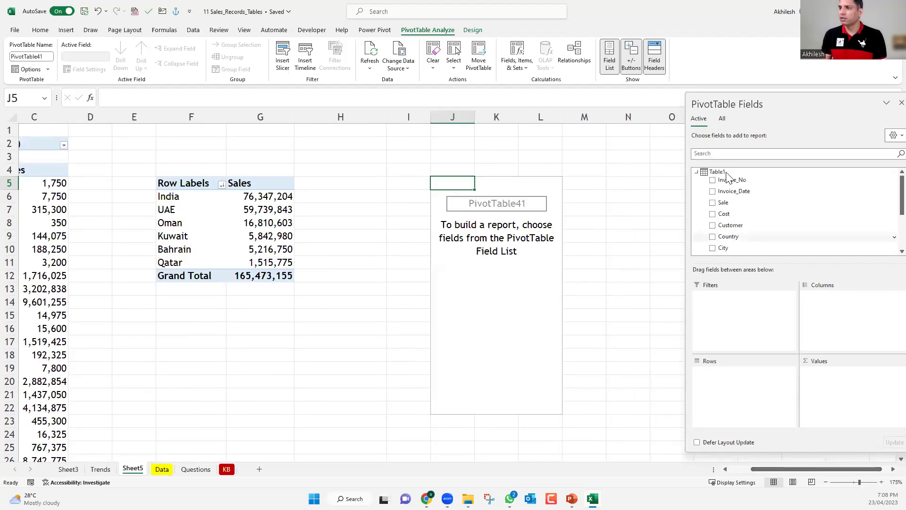
drag(725, 202, 802, 366)
drag(744, 228, 745, 378)
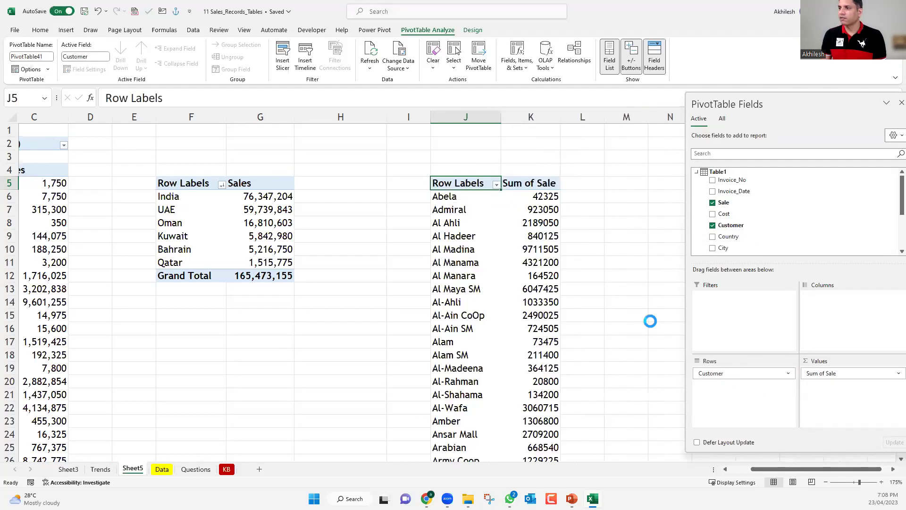
click(723, 228)
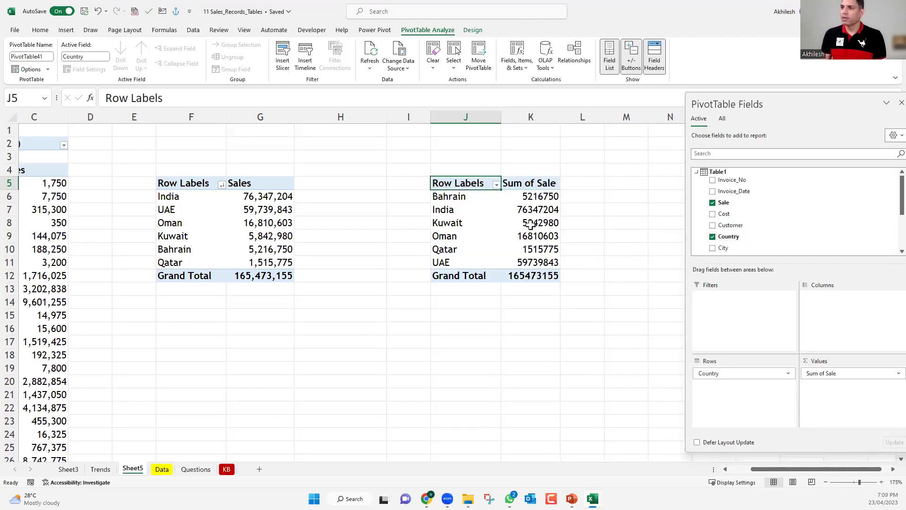
- Sort the new pivot's countries by sales, largest to smallest
right_click(537, 209)
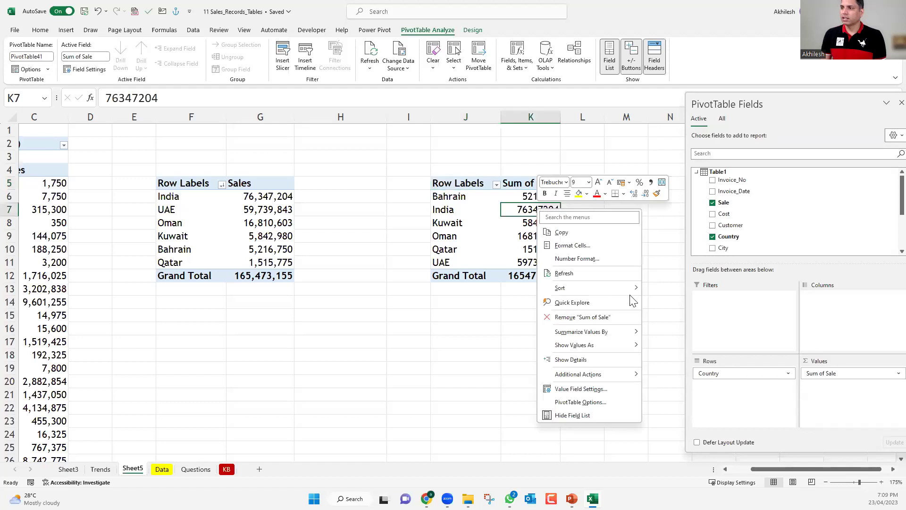
mouse_move(571, 290)
click(668, 302)
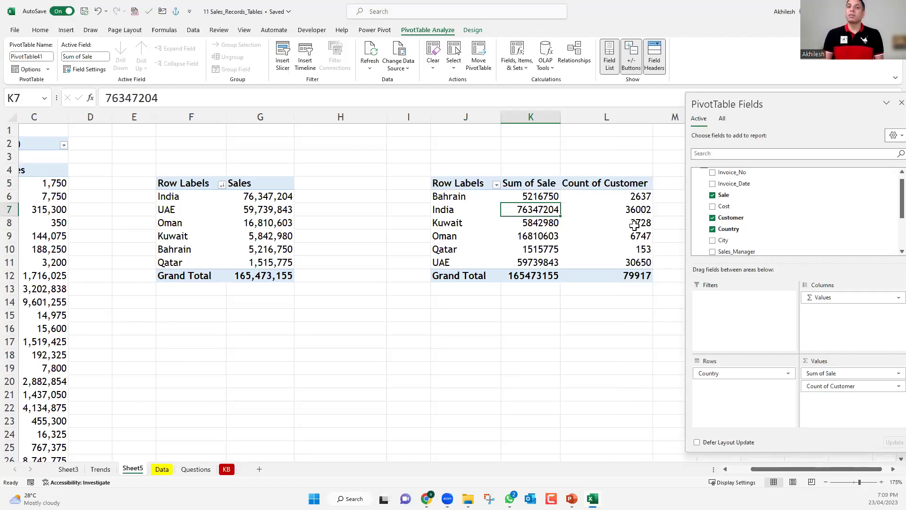
mouse_move(634, 225)
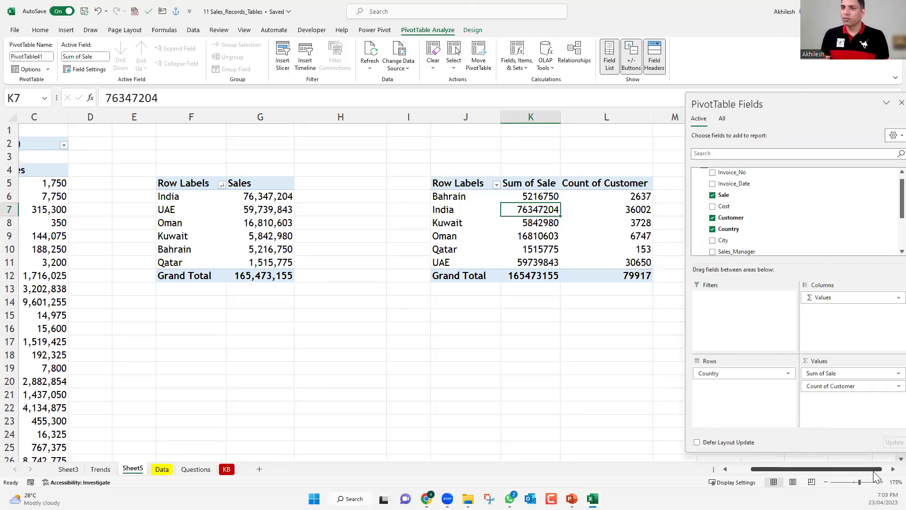
drag(874, 472, 880, 472)
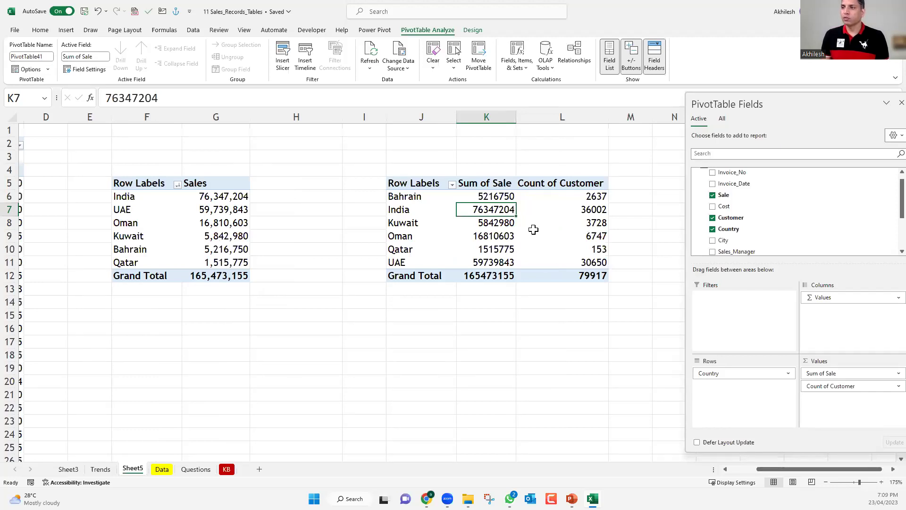
- Add Customer to the original country pivot's Values as Count of Customer
click(215, 236)
key(Down)
drag(715, 197, 842, 400)
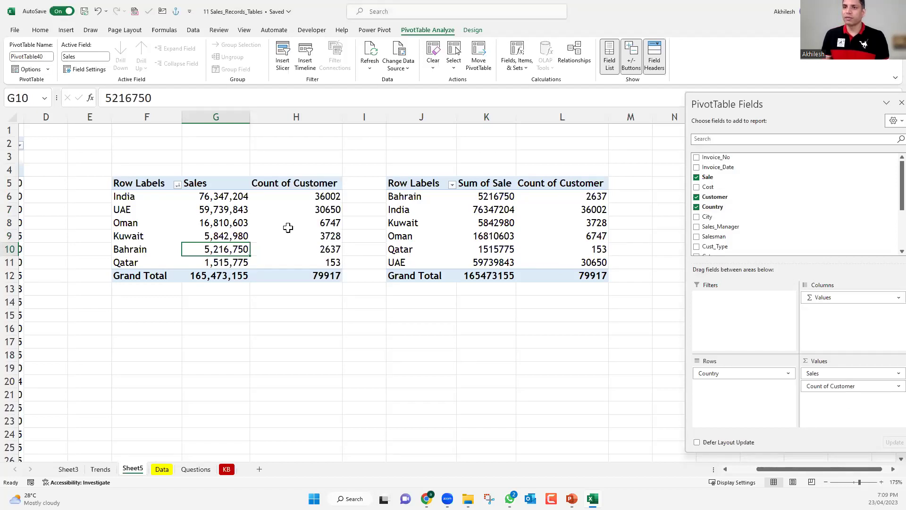
- Change the J5 pivot's Count of Customer to Distinct Count (India 56, UAE 52, total 120) and save
click(466, 222)
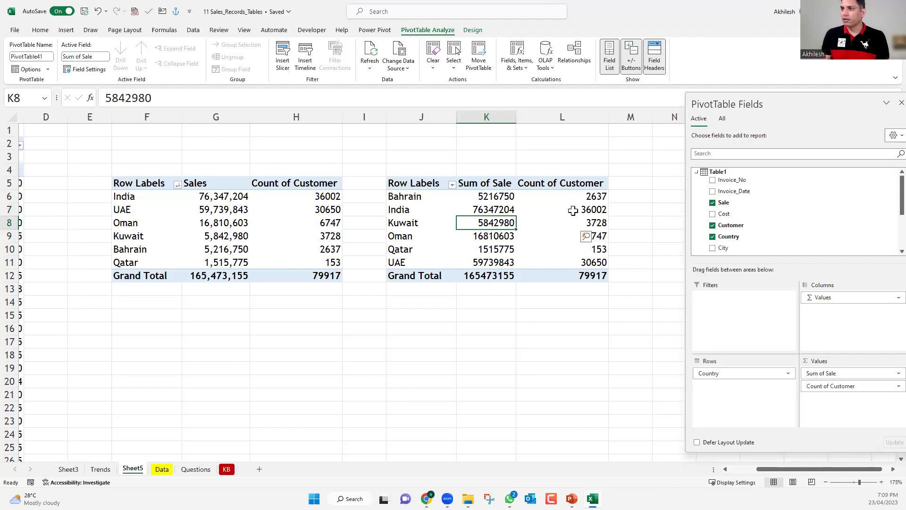
click(326, 210)
right_click(327, 211)
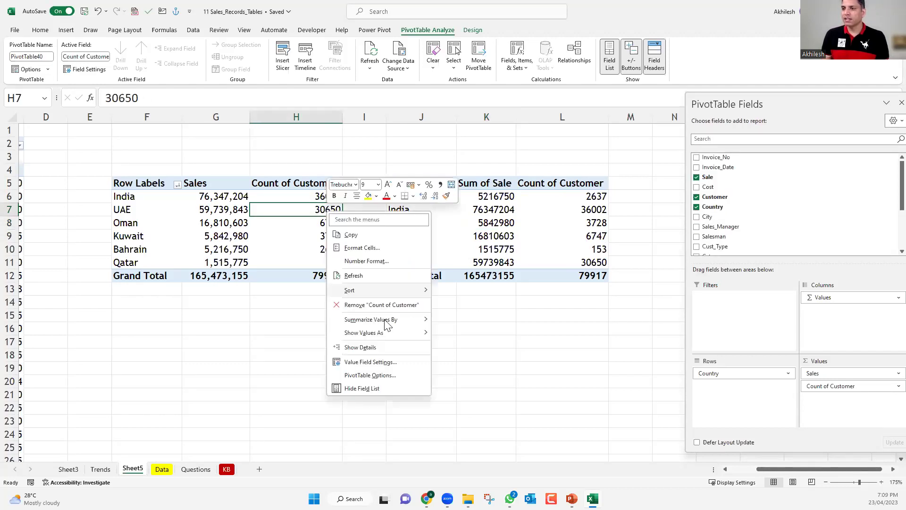
mouse_move(387, 325)
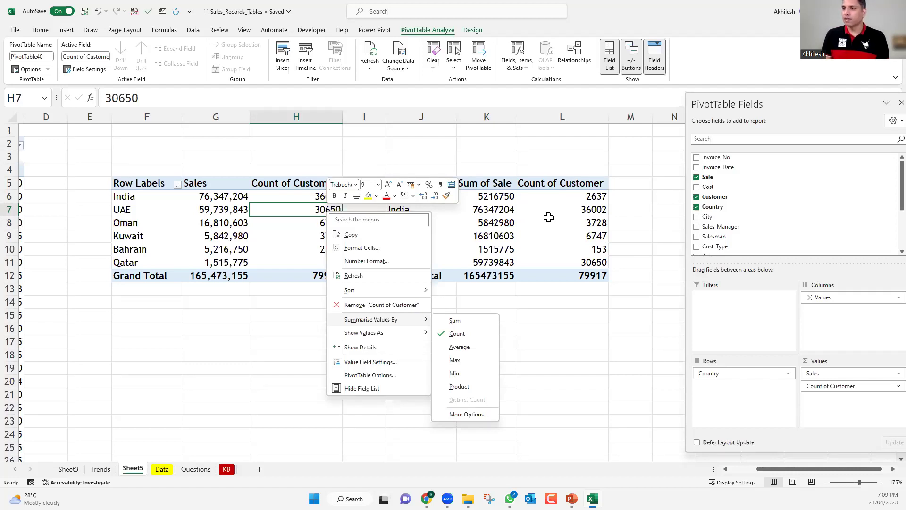
click(573, 209)
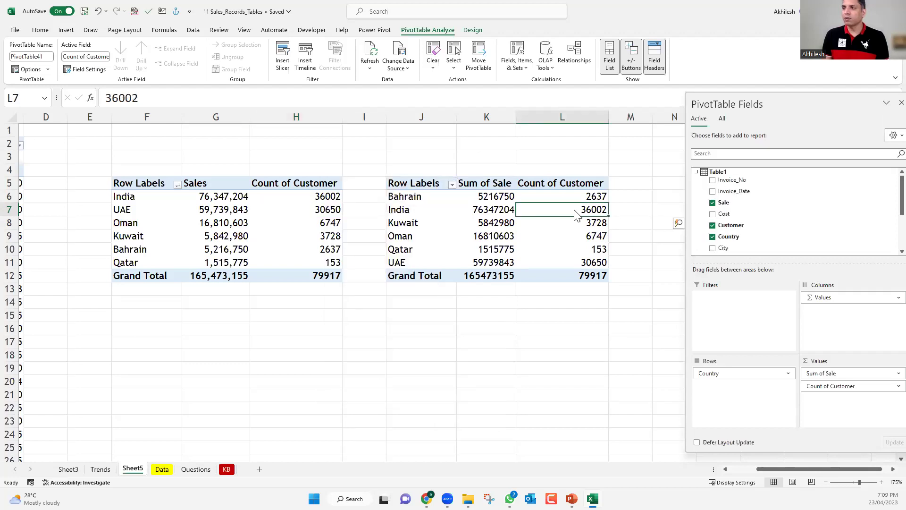
right_click(576, 211)
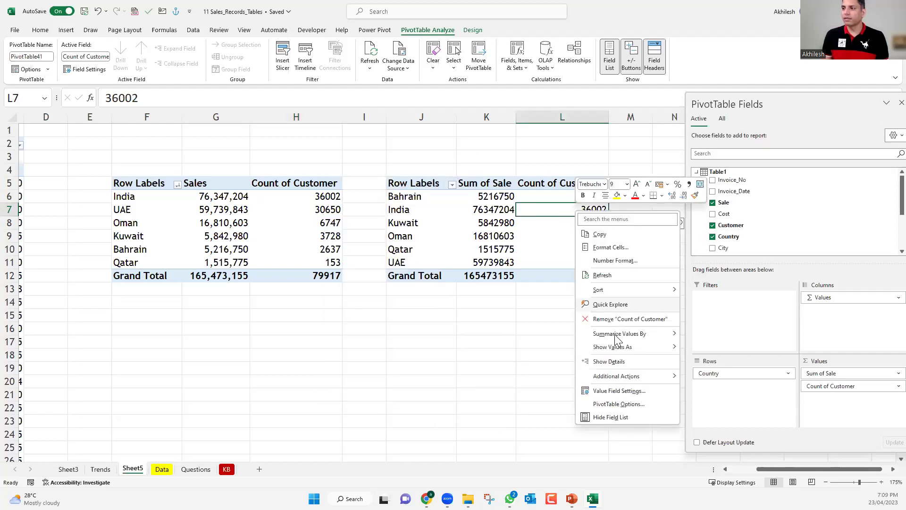
mouse_move(614, 334)
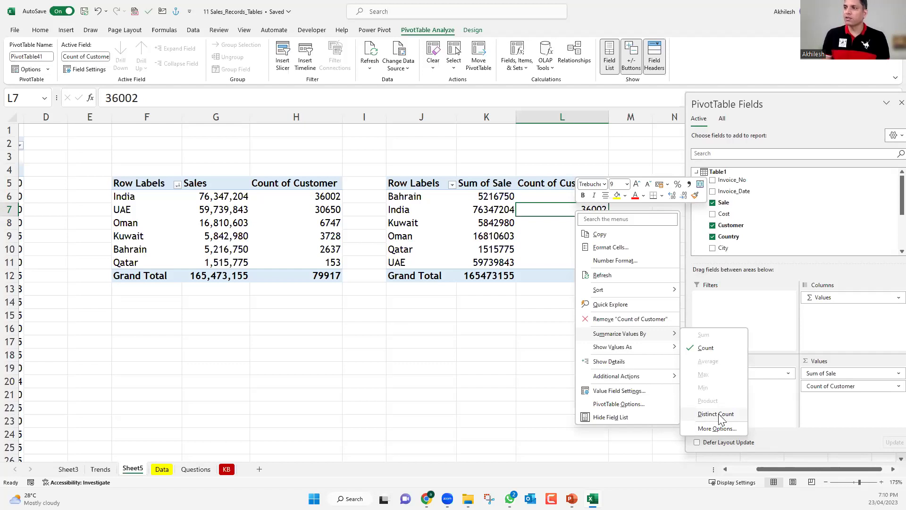
click(717, 414)
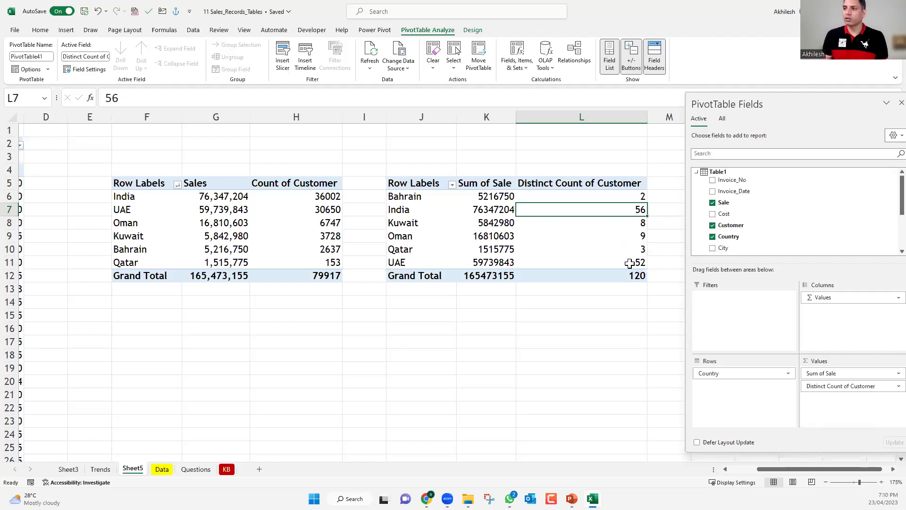
key(ctrl+Down)
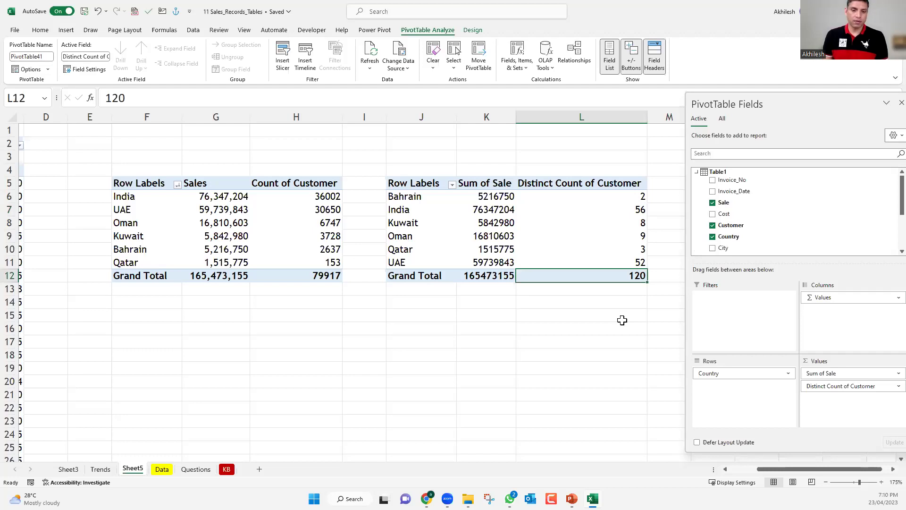
key(ctrl+s)
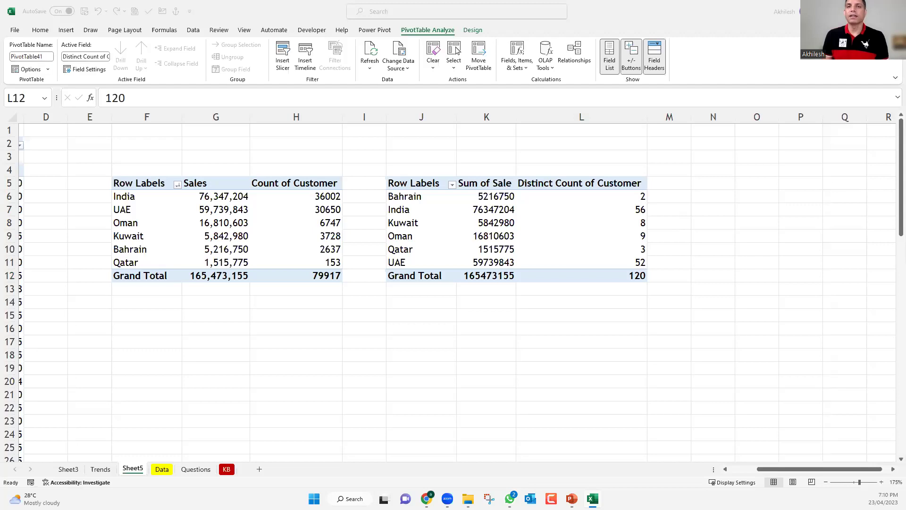
click(162, 469)
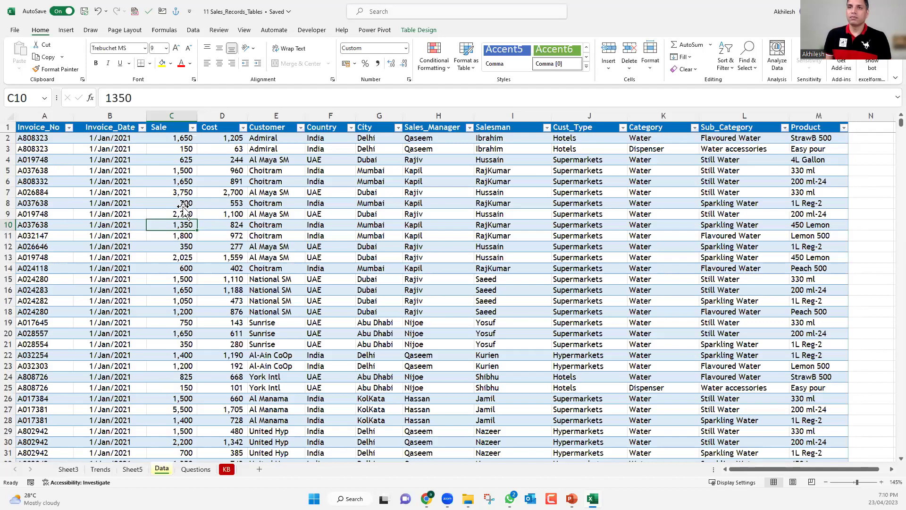
key(Up)
key(Up)
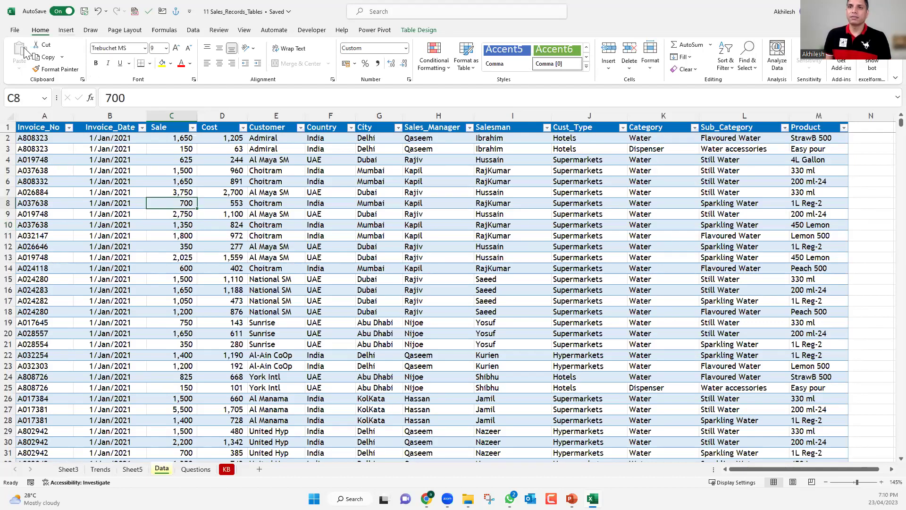
key(alt+n)
click(25, 52)
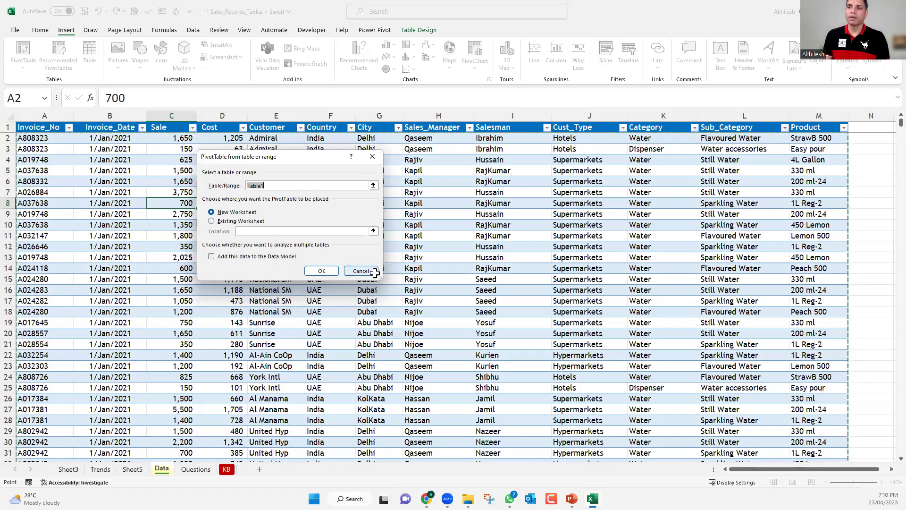
key(Escape)
click(134, 470)
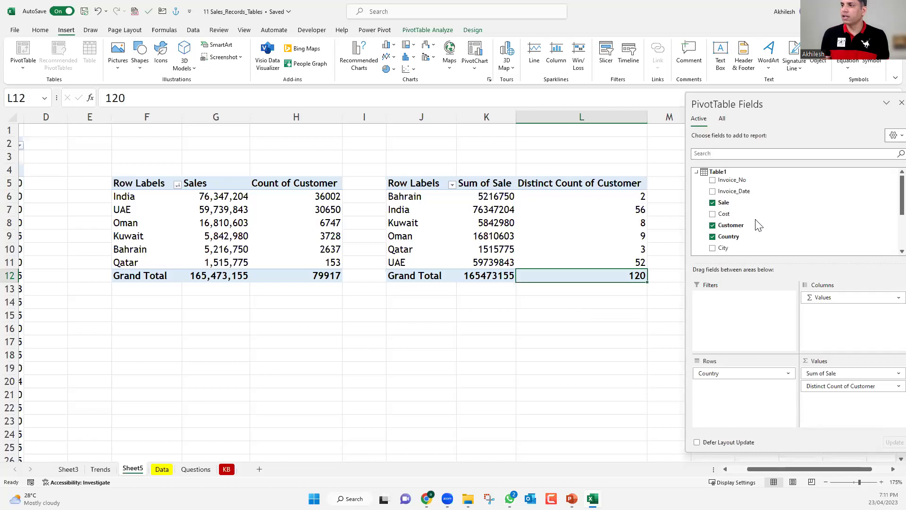
- Add Salesman to the J5 pivot as a Distinct Count: India 28, UAE 26, total 68
scroll(755, 225, down, 2)
drag(747, 226, 803, 397)
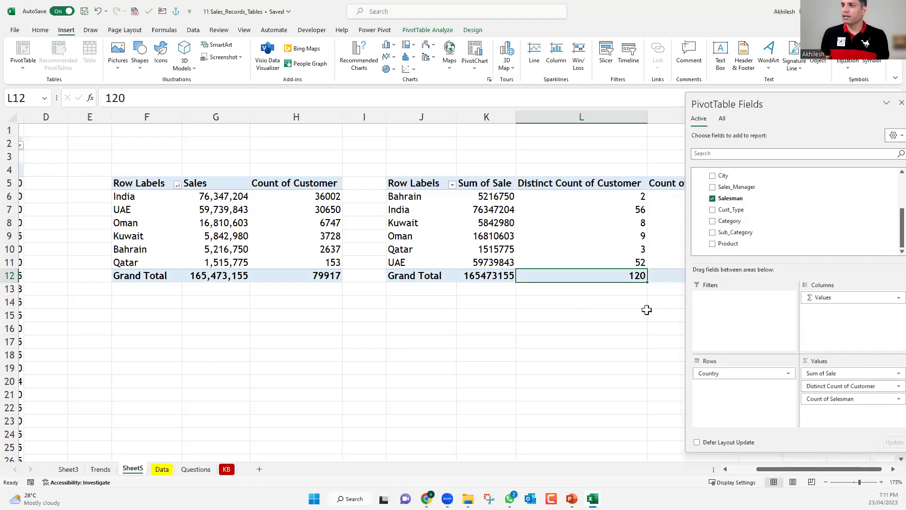
click(643, 328)
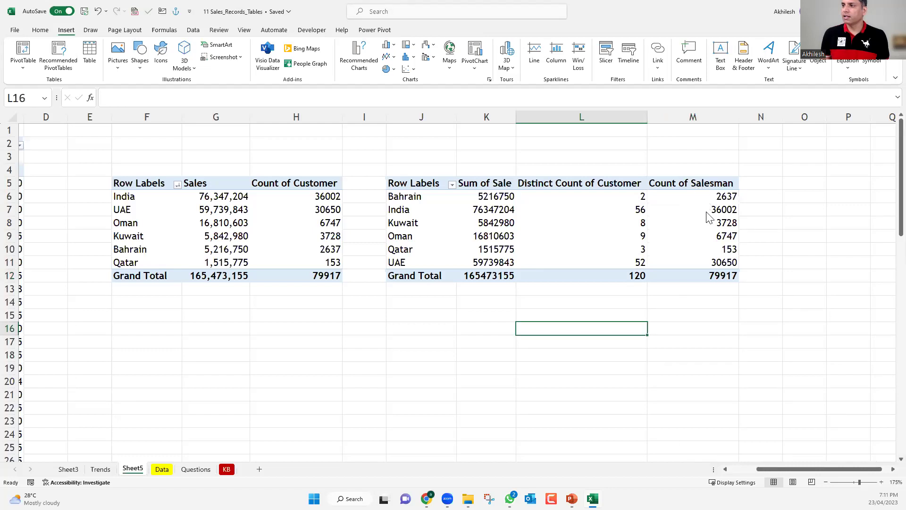
right_click(708, 198)
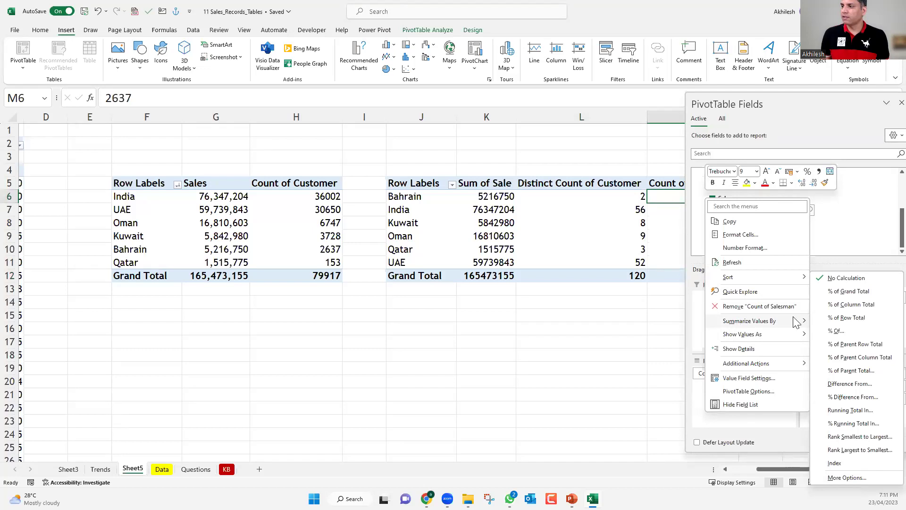
mouse_move(797, 321)
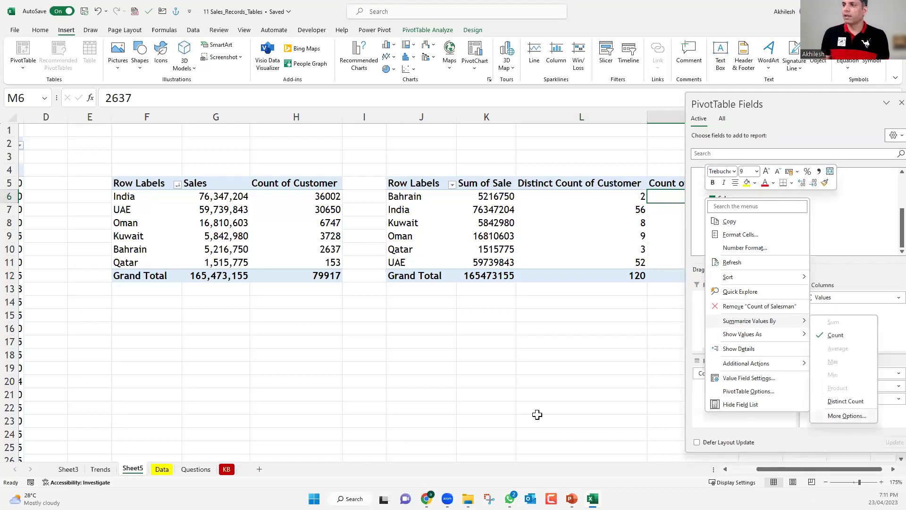
click(846, 401)
click(537, 414)
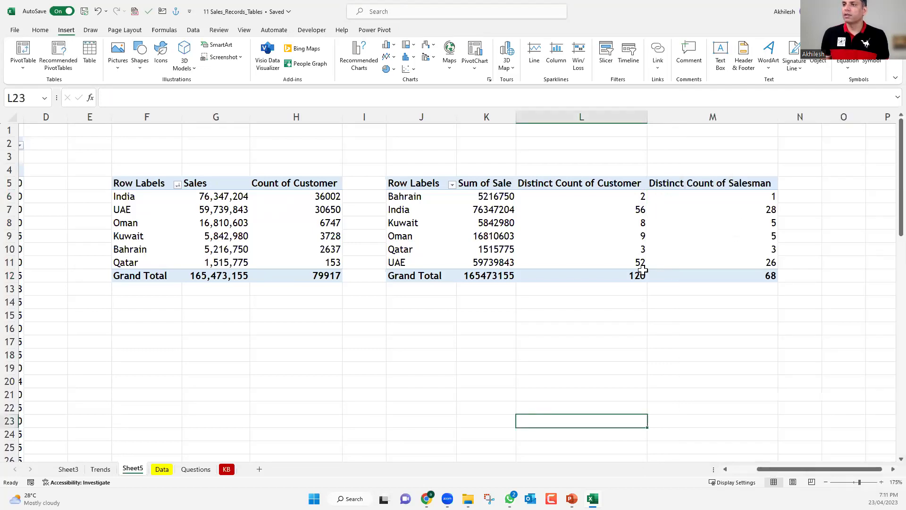
scroll(643, 269, right, 1)
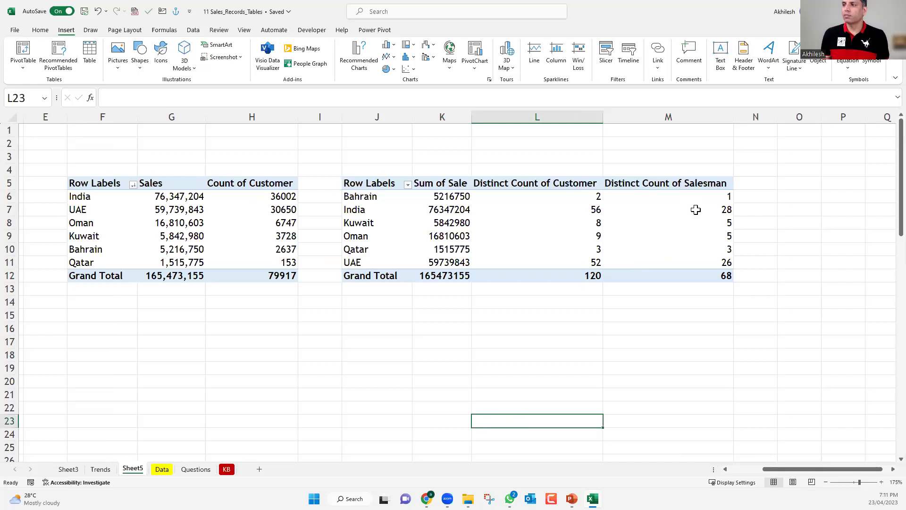
- Rename the L5 and M5 headers to 'No of Cust' and 'No of Salesman'
click(581, 185)
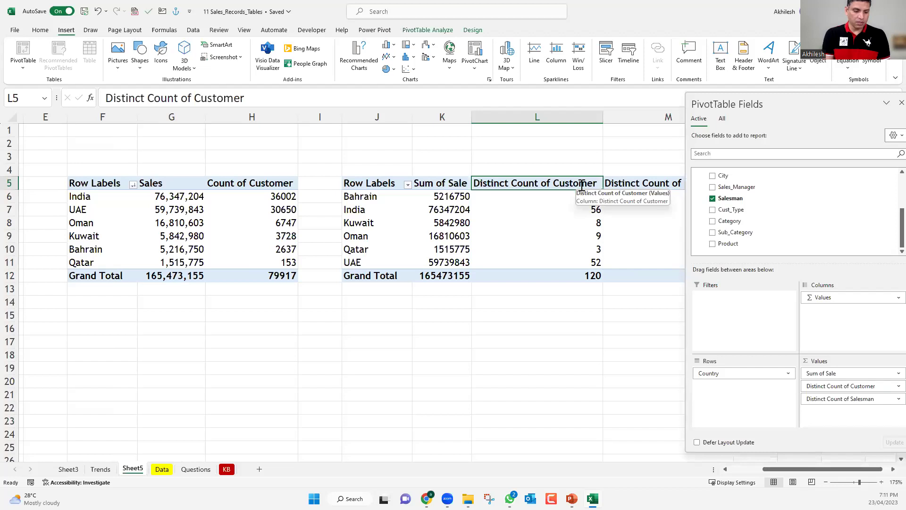
text(No fo)
key(BackSpace)
key(BackSpace)
text(of Cust)
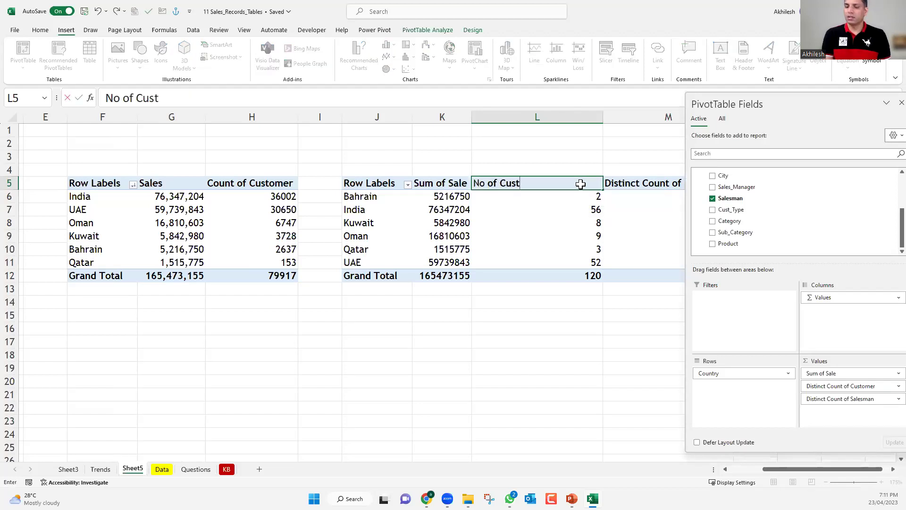
key(Tab)
text(No )
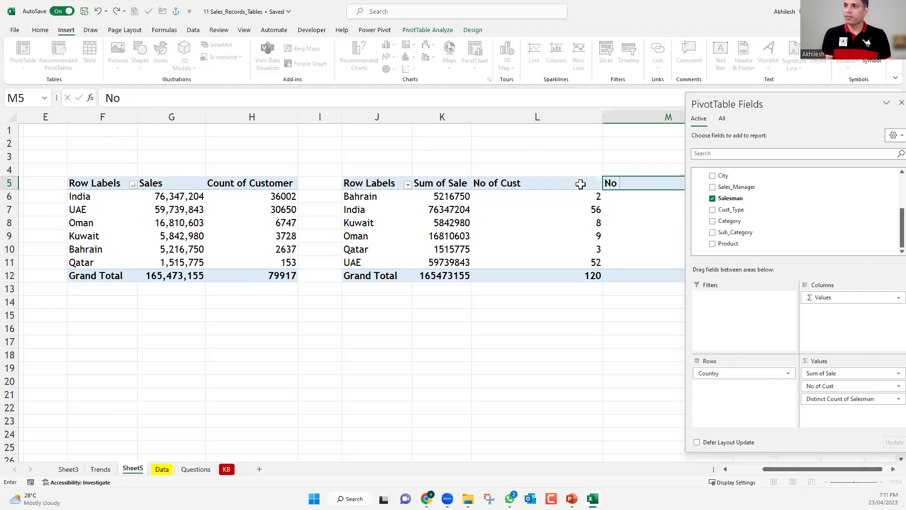
text(of Salesman)
key(Return)
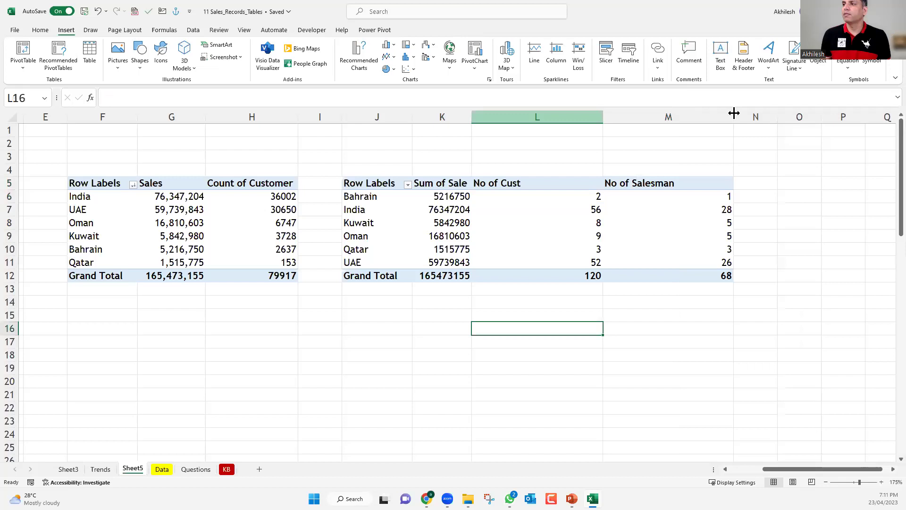
- AutoFit the widths of columns L and M to their contents
drag(538, 117, 668, 117)
key(alt+h)
key(o)
key(i)
click(537, 336)
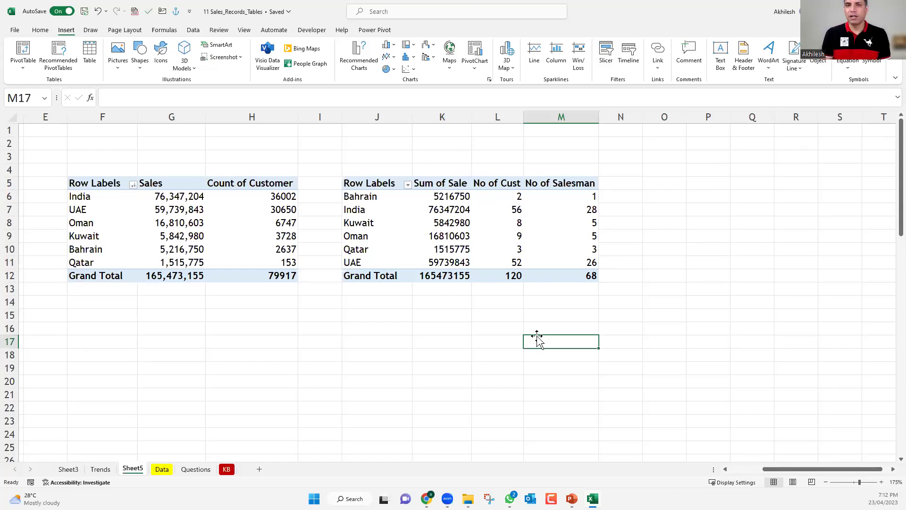
click(537, 337)
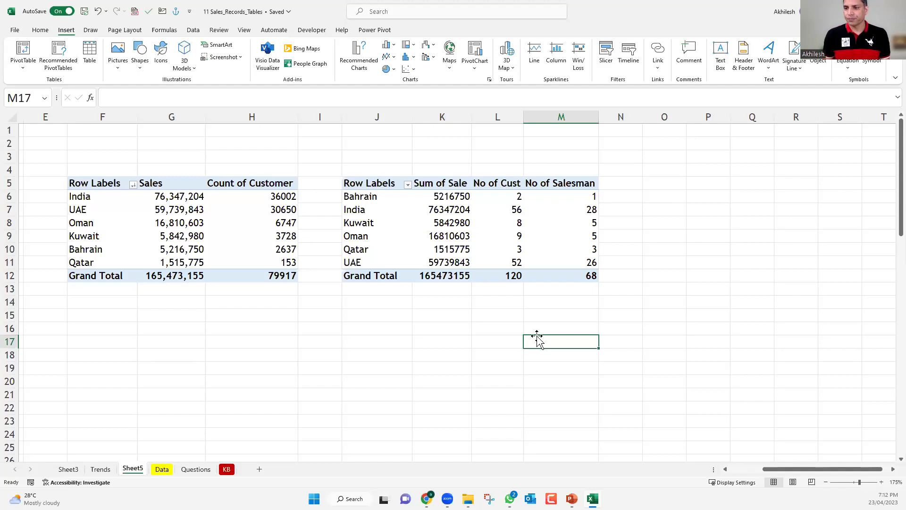
click(240, 328)
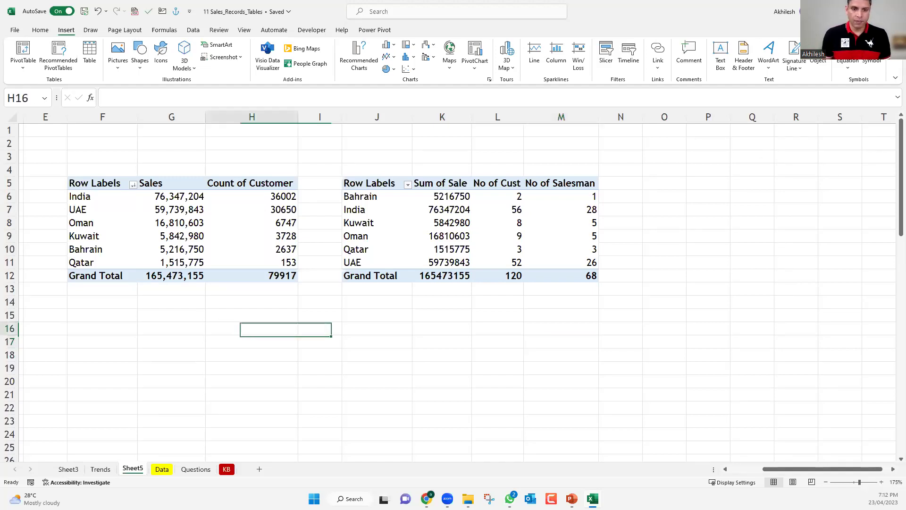
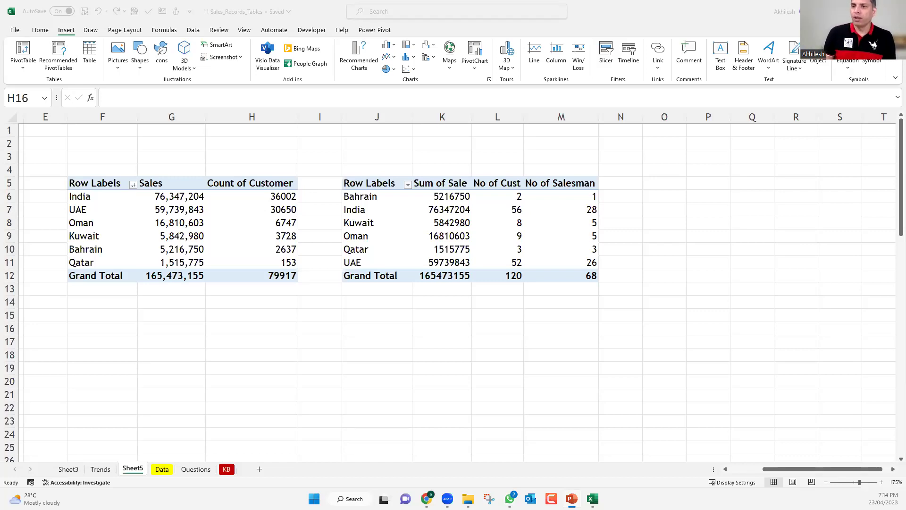
- Select both country summary pivot tables and delete them
click(747, 473)
click(746, 472)
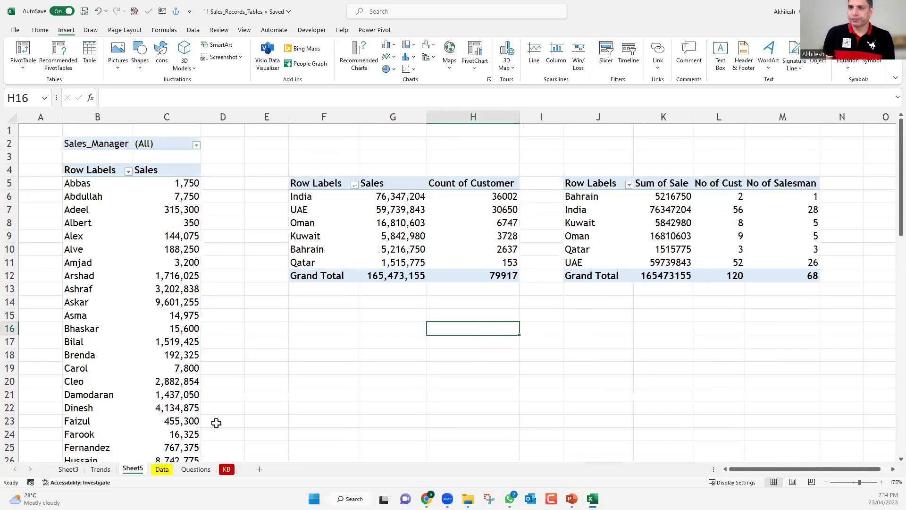
drag(323, 158, 802, 314)
key(Delete)
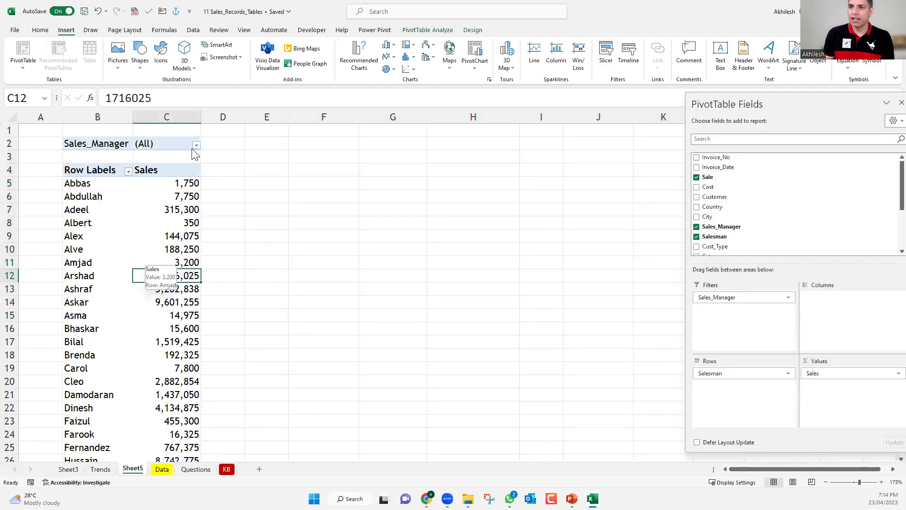
- Filter the Sales_Manager report filter to one manager, then set it back to (All)
key(alt+Down)
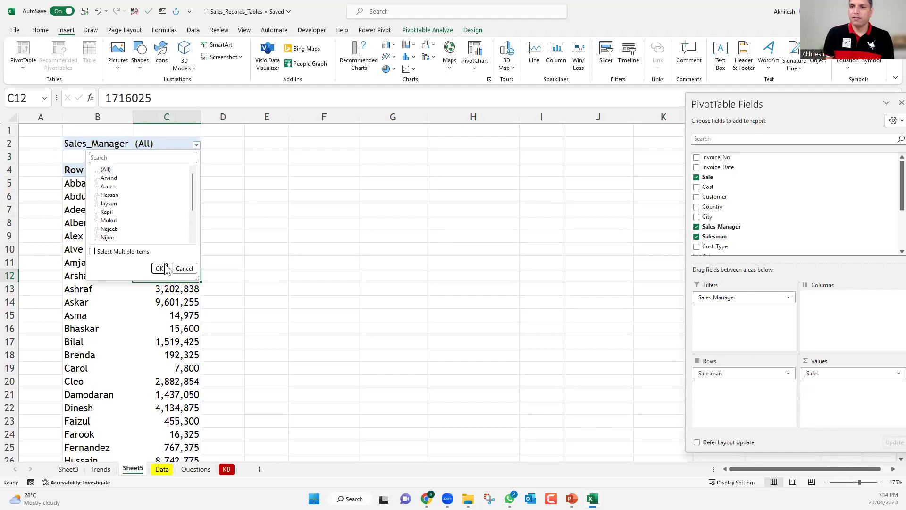
click(160, 268)
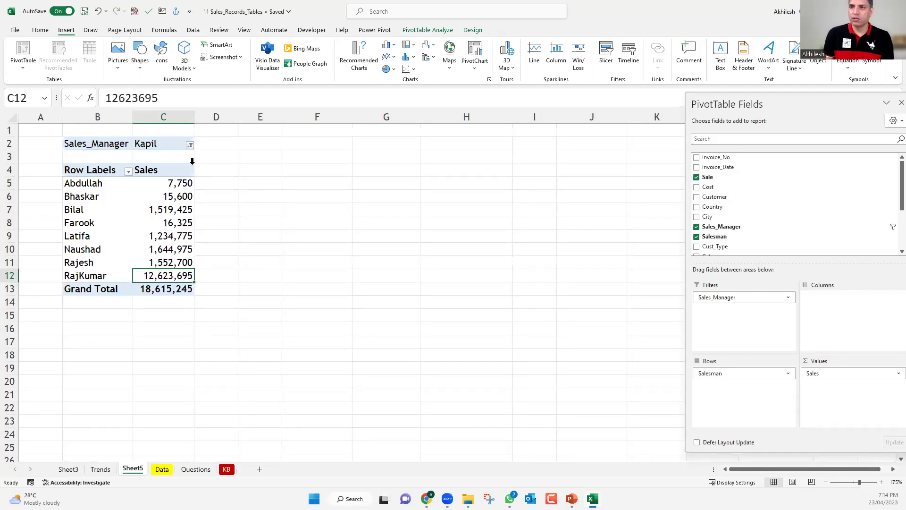
click(190, 146)
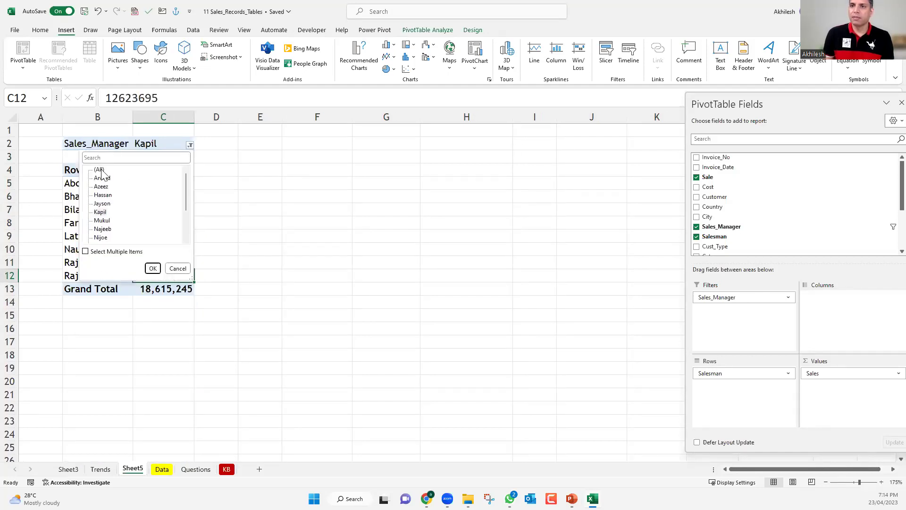
key(Home)
click(153, 269)
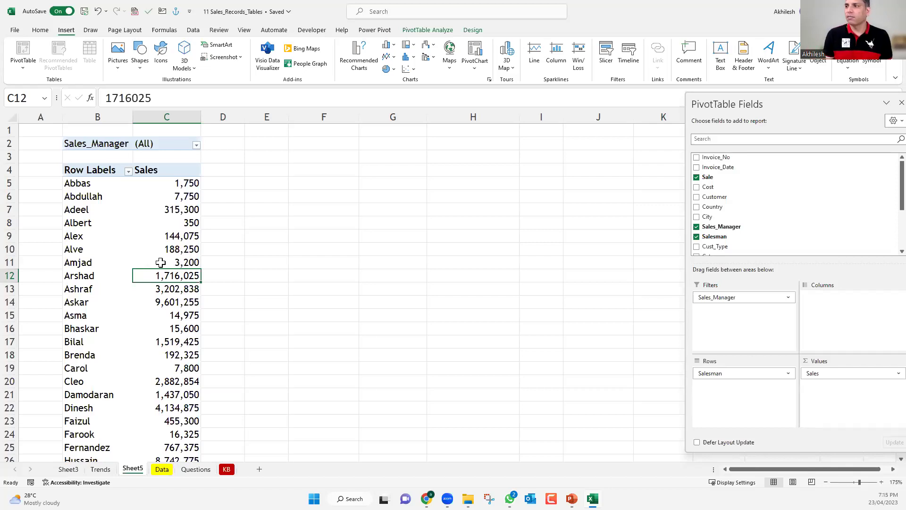
- Add Cust_Type as a second report filter and filter the pivot to a single sales manager
click(97, 143)
drag(714, 236, 735, 326)
click(197, 133)
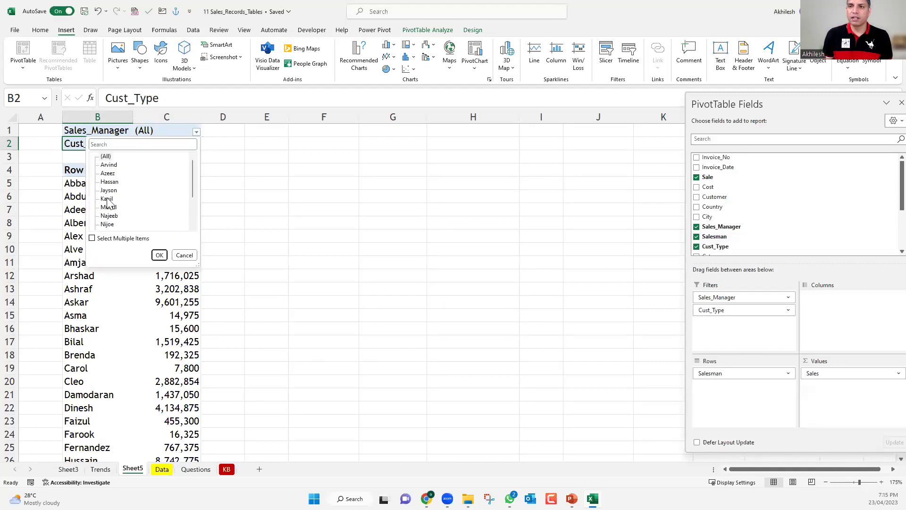
click(106, 199)
click(159, 255)
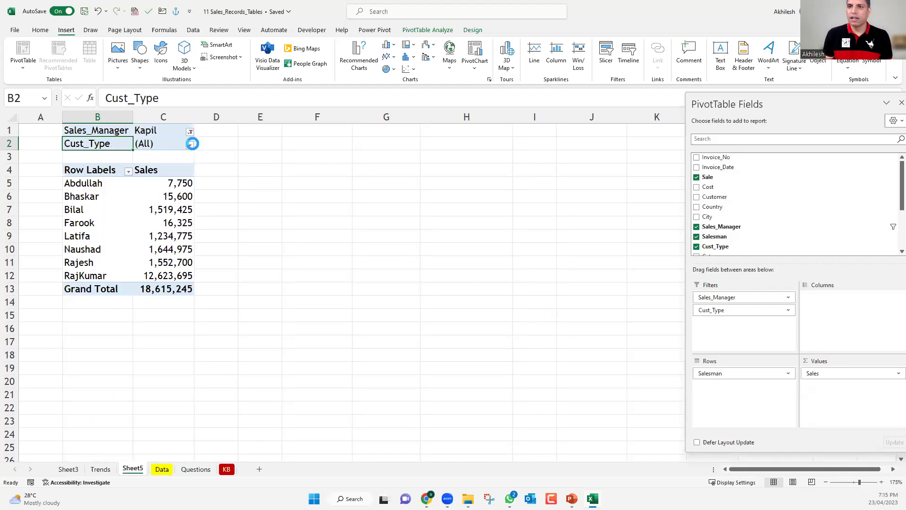
- Filter Cust_Type to Supermarkets, then drag both filter fields out of the pivot
key(alt+Down)
click(111, 204)
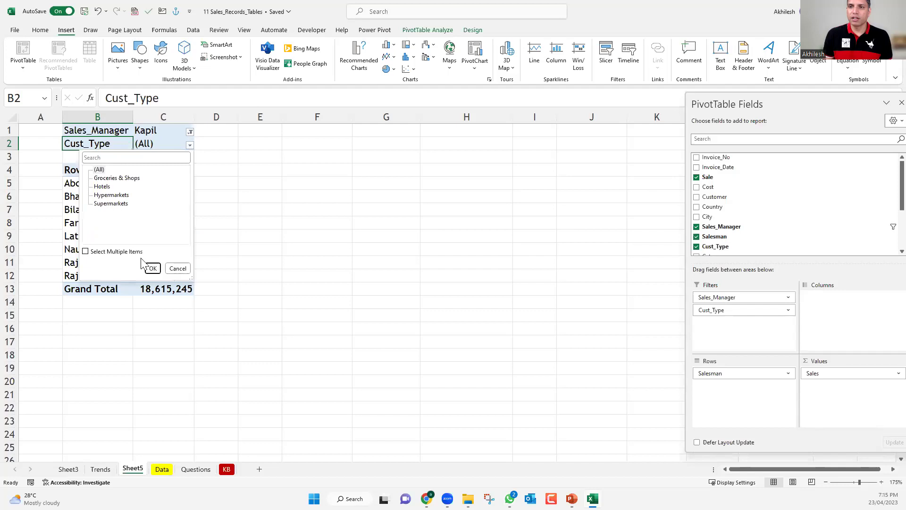
click(153, 269)
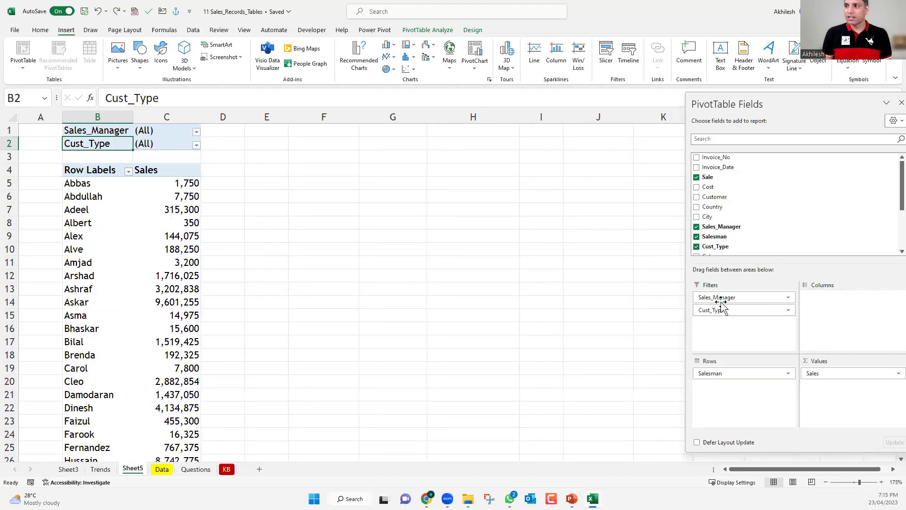
drag(721, 306, 298, 289)
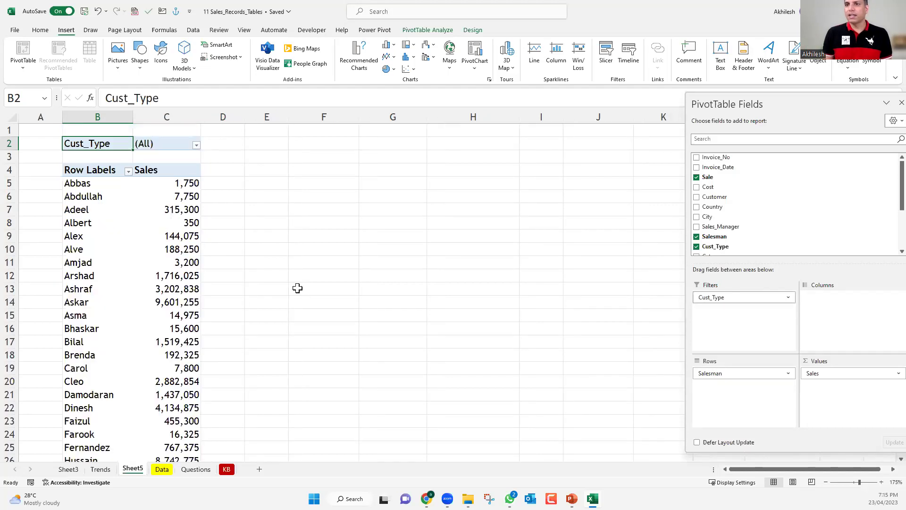
click(149, 287)
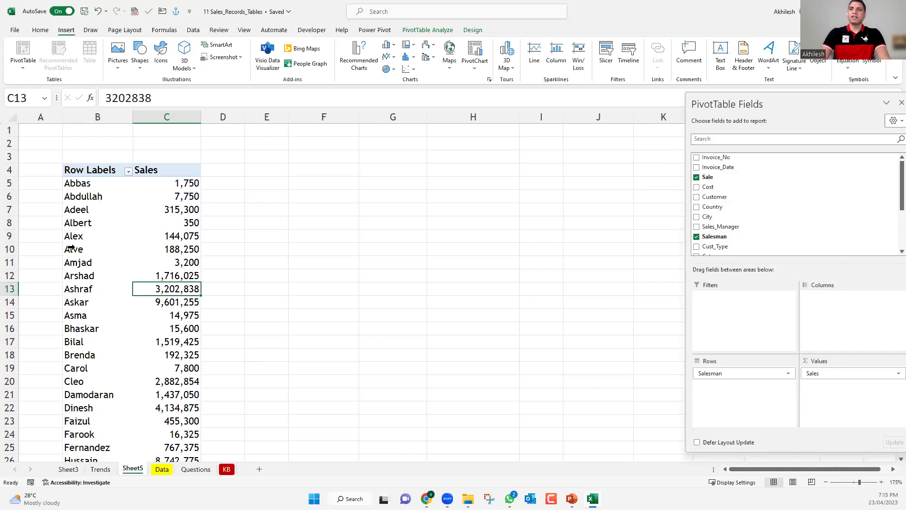
click(134, 236)
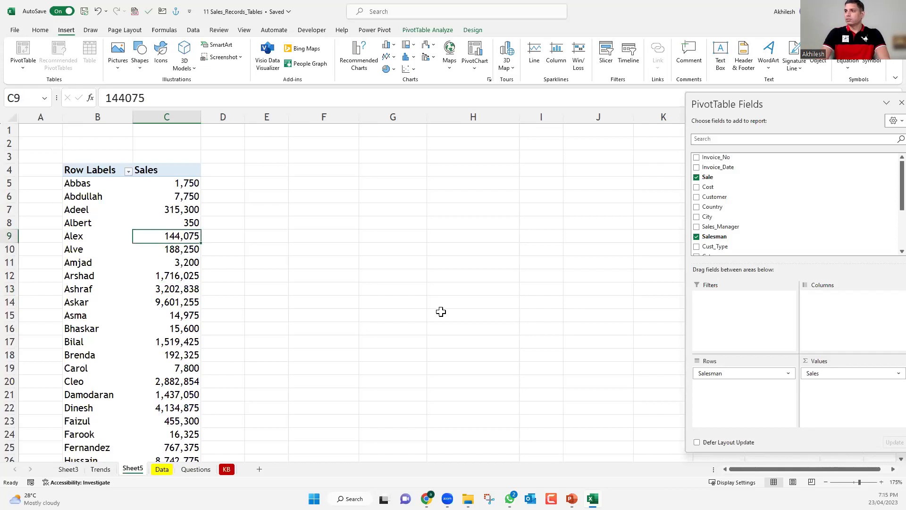
- Add a Country slicer and try filtering the pivot to UAE, Kuwait and Bahrain
right_click(719, 209)
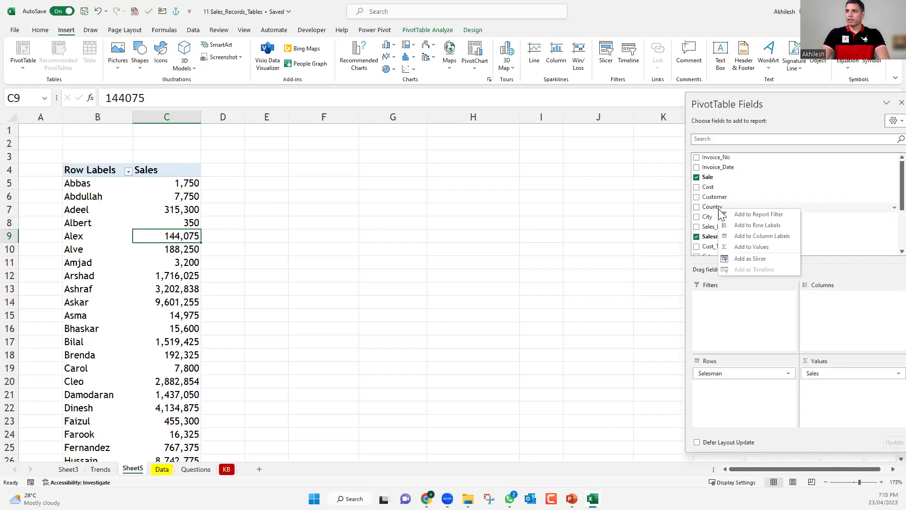
click(748, 258)
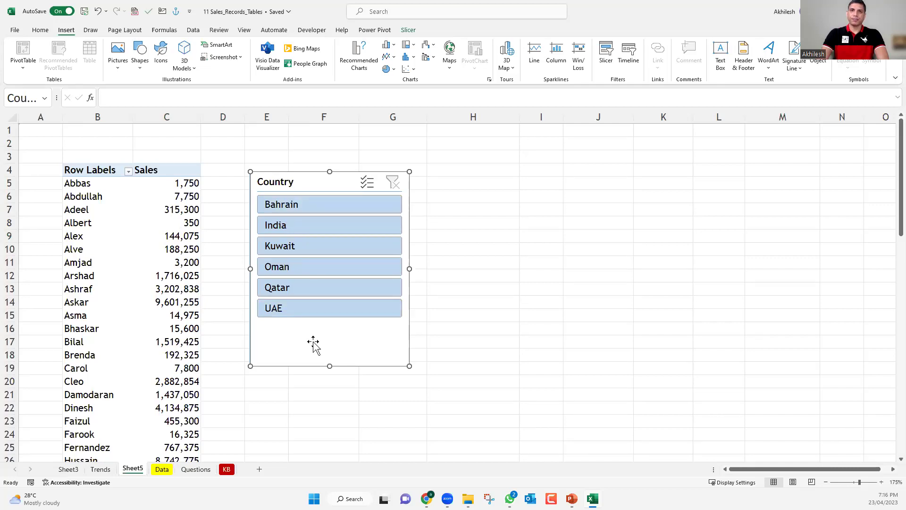
click(314, 314)
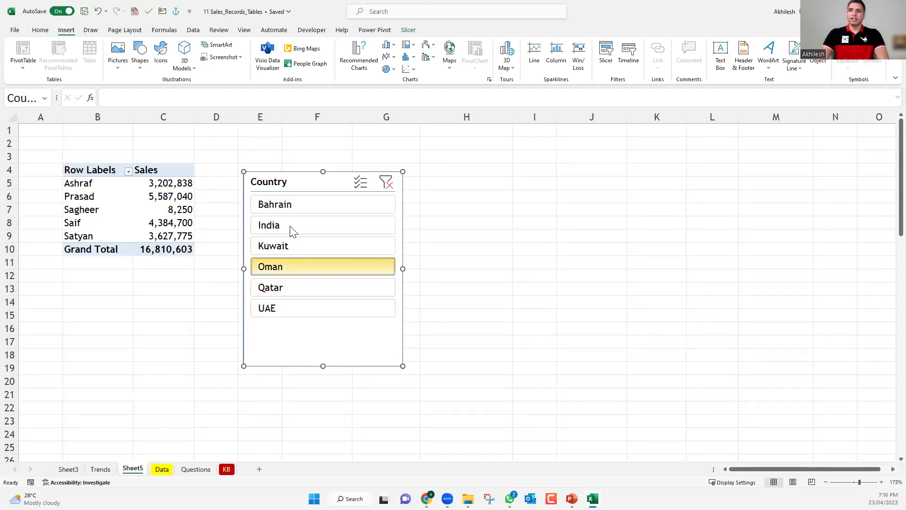
click(292, 243)
click(296, 207)
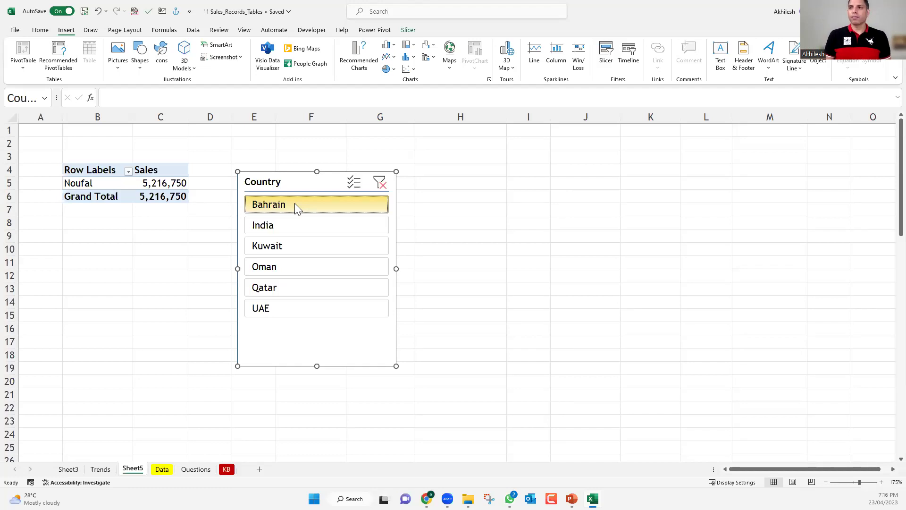
- Clear the Country slicer filter so every country is selected again
key(alt+c)
click(166, 241)
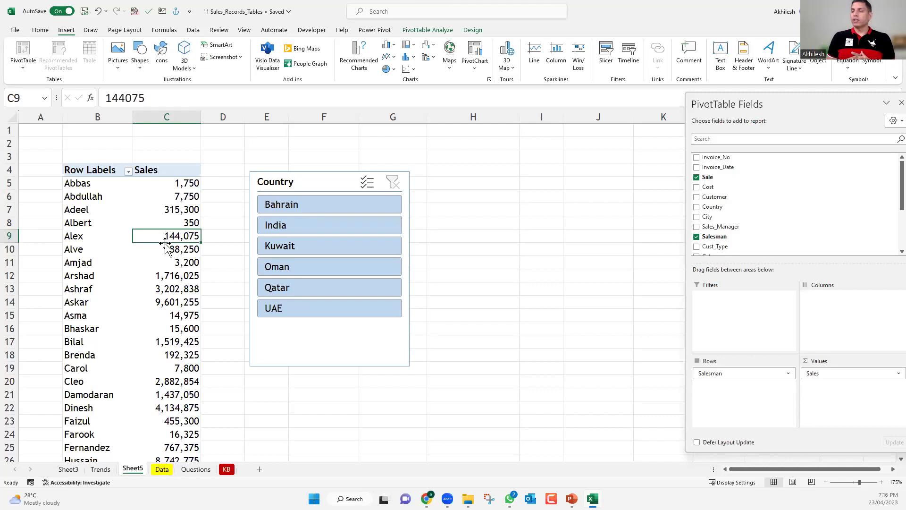
click(297, 183)
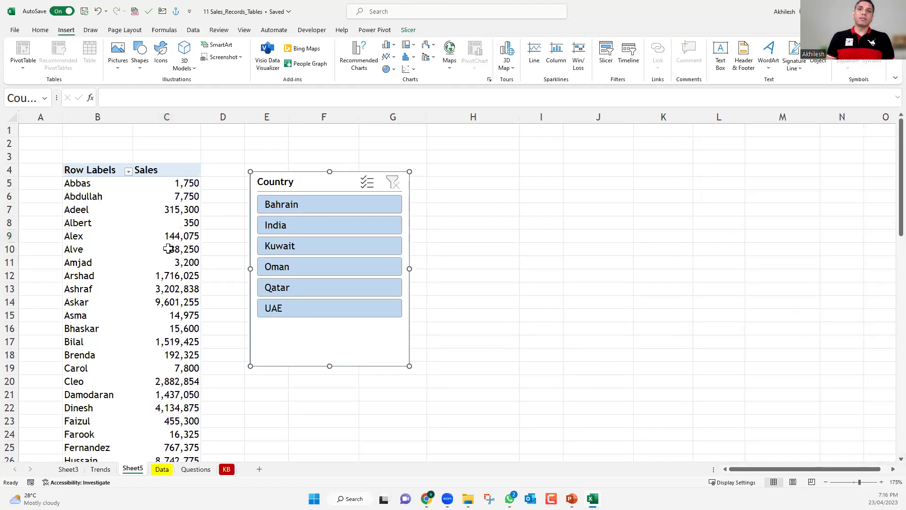
click(168, 248)
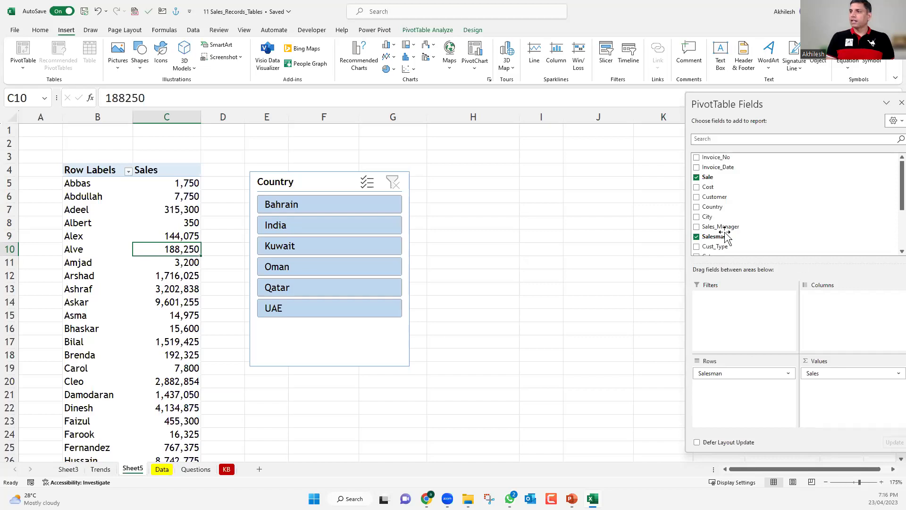
- Add a Cust_Type slicer from the PivotTable Fields list
scroll(724, 213, down, 2)
right_click(722, 202)
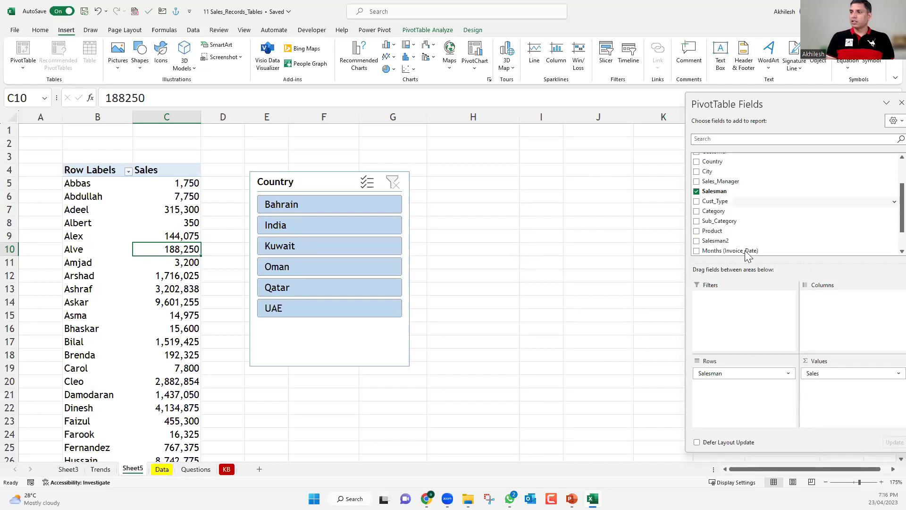
click(753, 254)
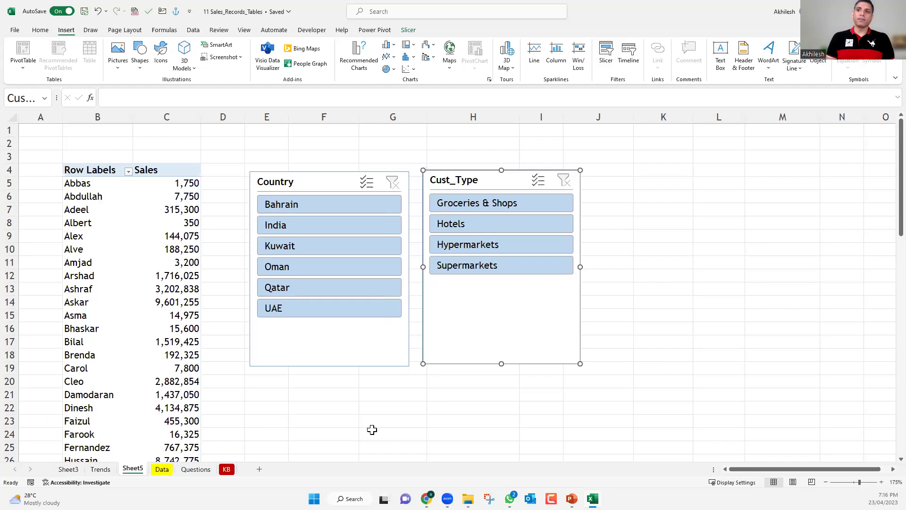
- Test the slicers by filtering to India and Hotels, then clear the slicer filters
click(303, 228)
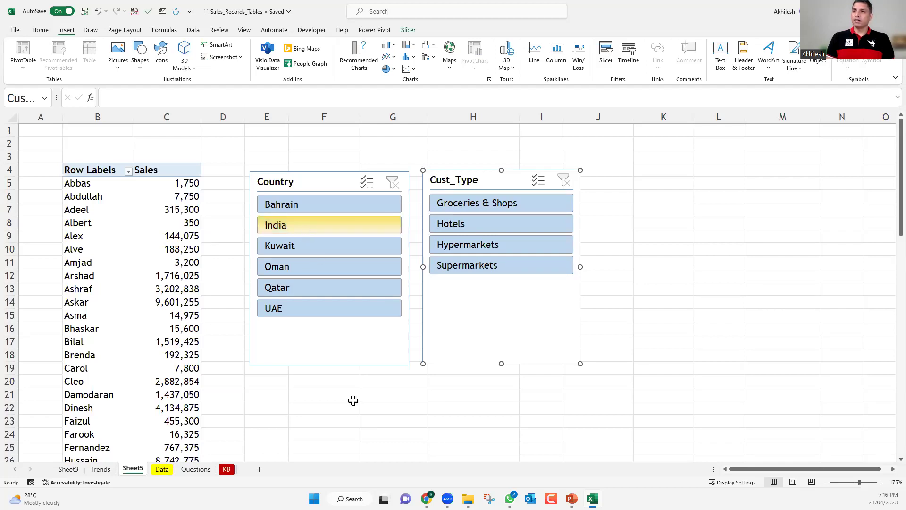
click(470, 224)
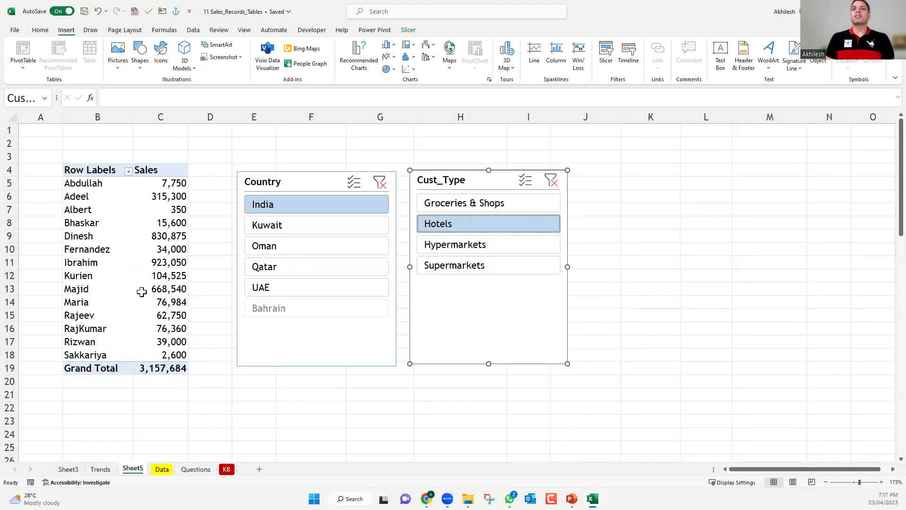
mouse_move(141, 291)
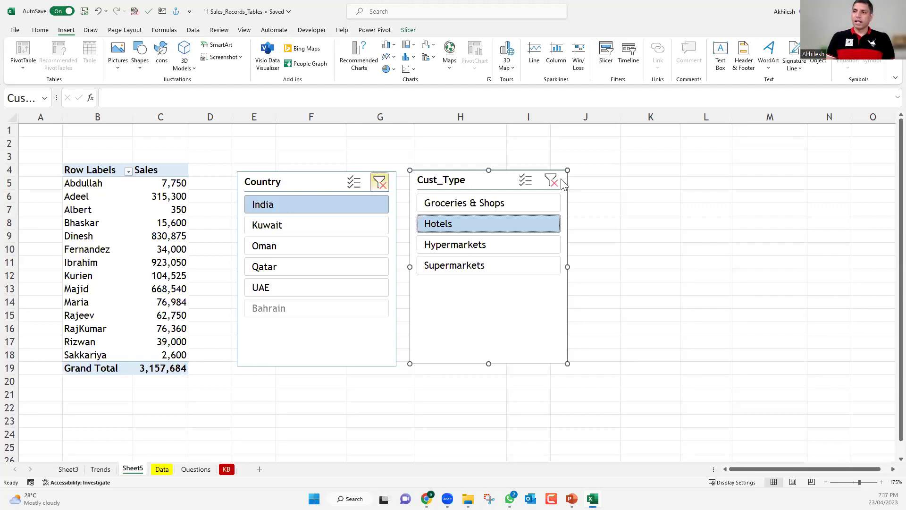
key(alt+c)
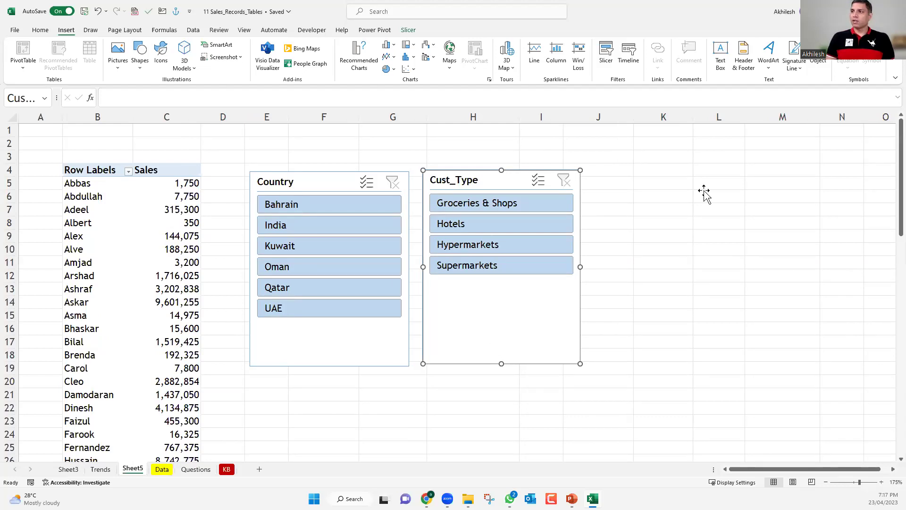
key(Escape)
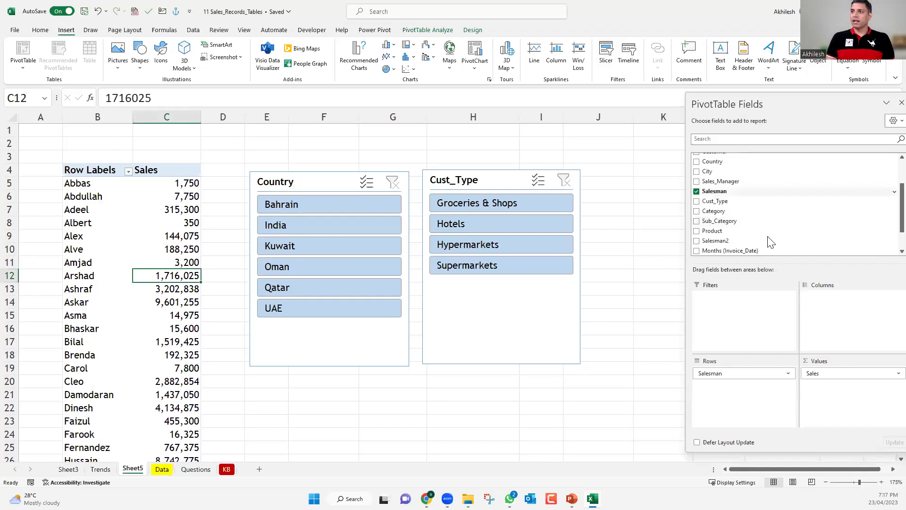
- Select the Country and Cust_Type slicers together and delete them
right_click(717, 191)
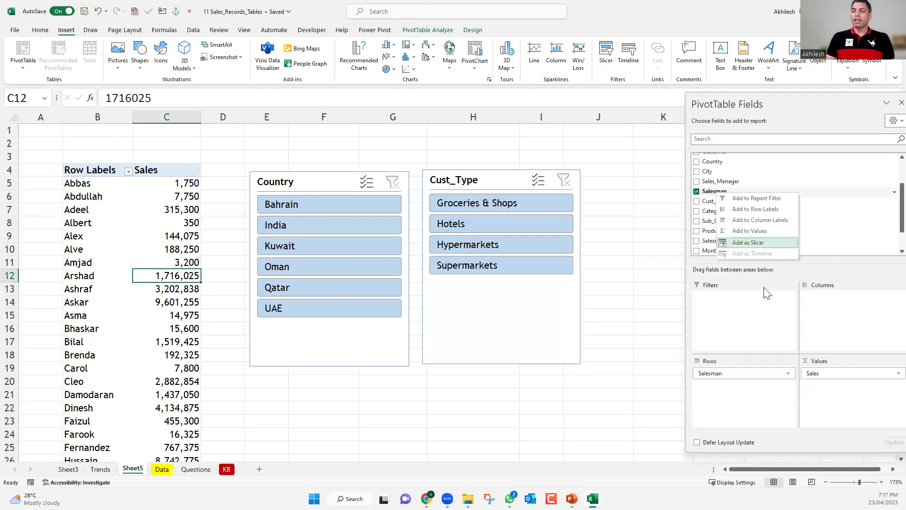
key(Escape)
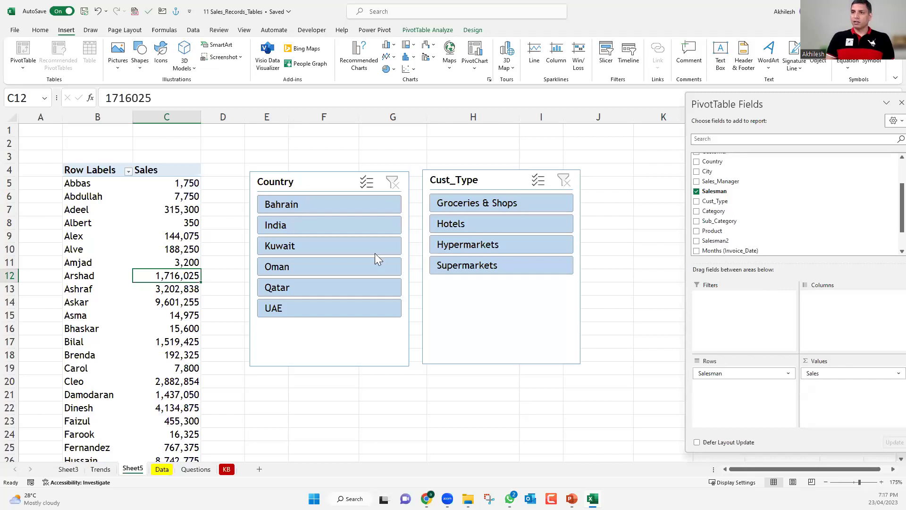
ctrl+click(457, 178)
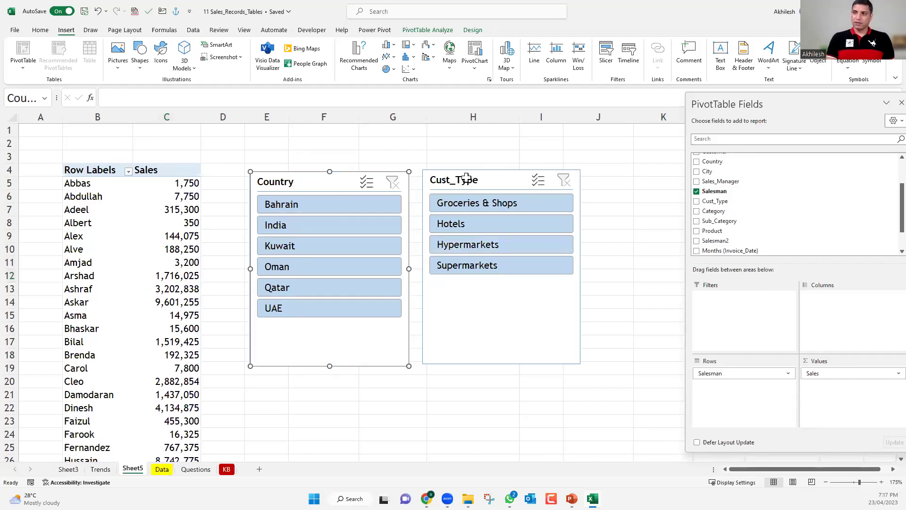
key(Delete)
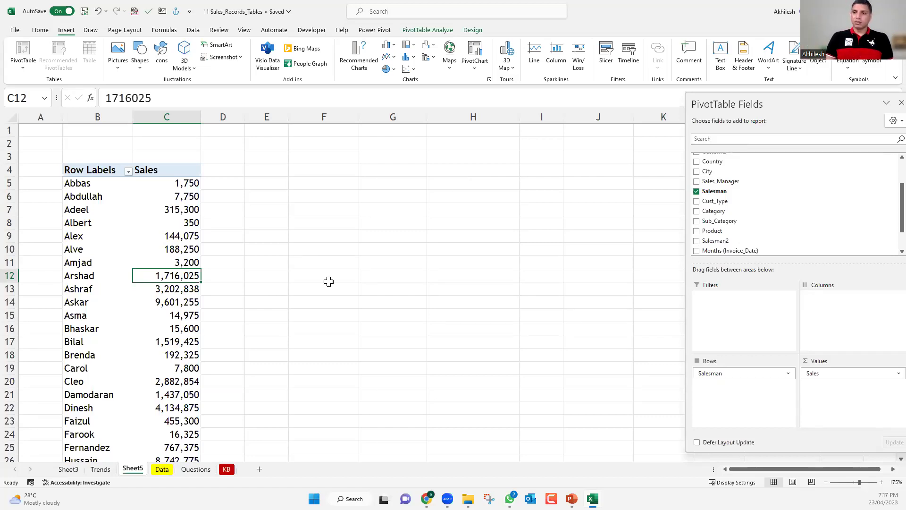
click(181, 250)
key(Up)
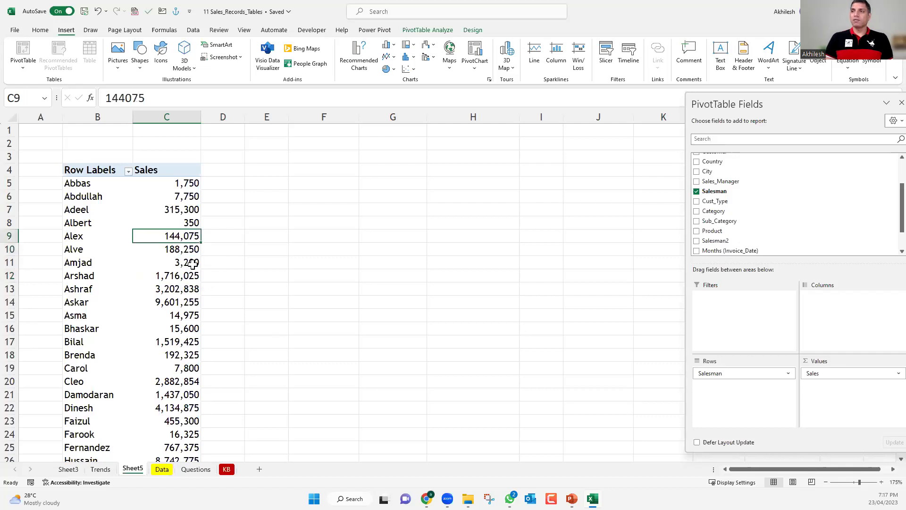
- Insert slicers for Country, City and Cust_Type from PivotTable Analyze
click(429, 31)
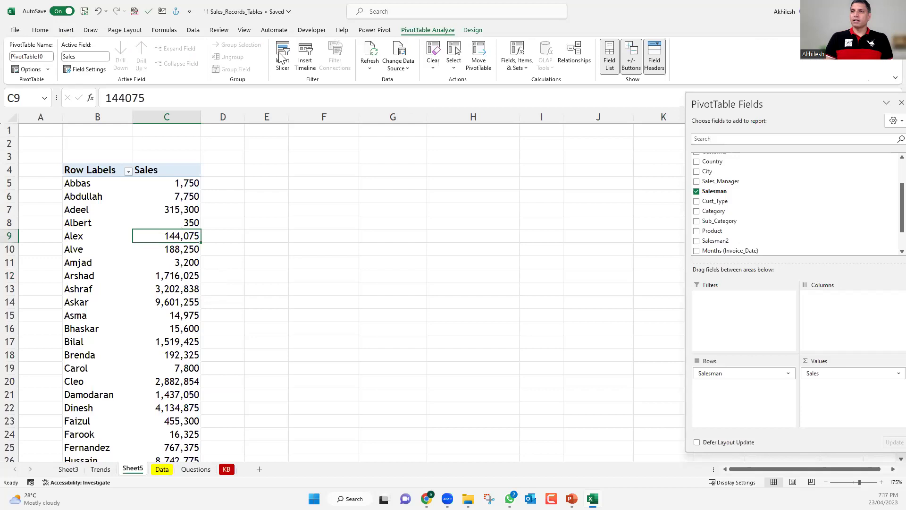
click(282, 57)
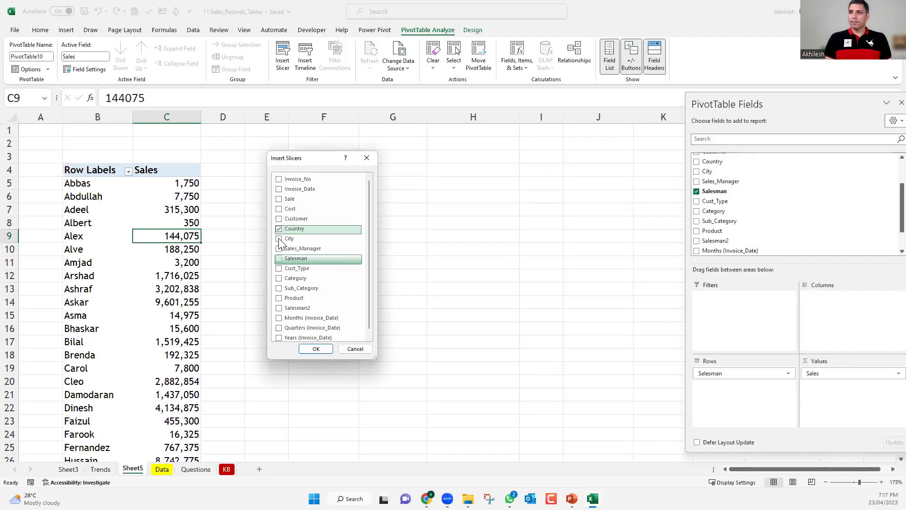
key(space)
key(Down)
key(space)
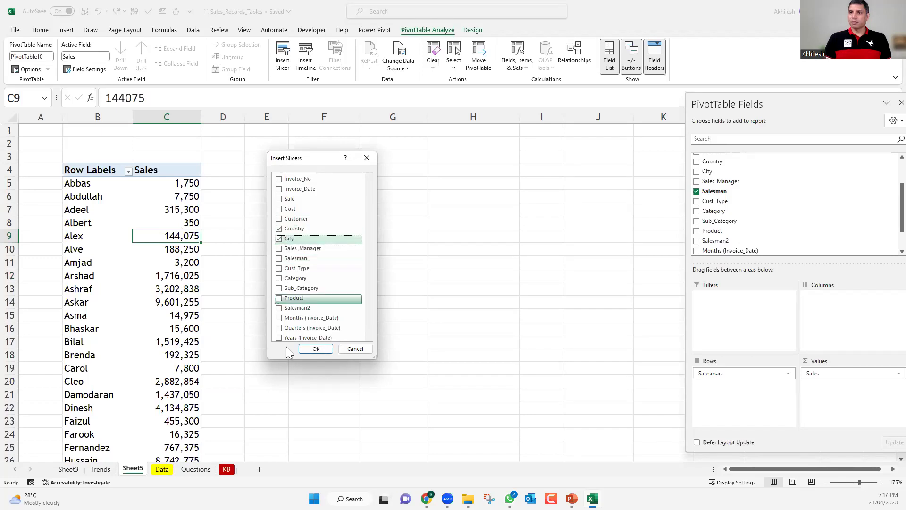
key(Down)
key(Down)
key(Down)
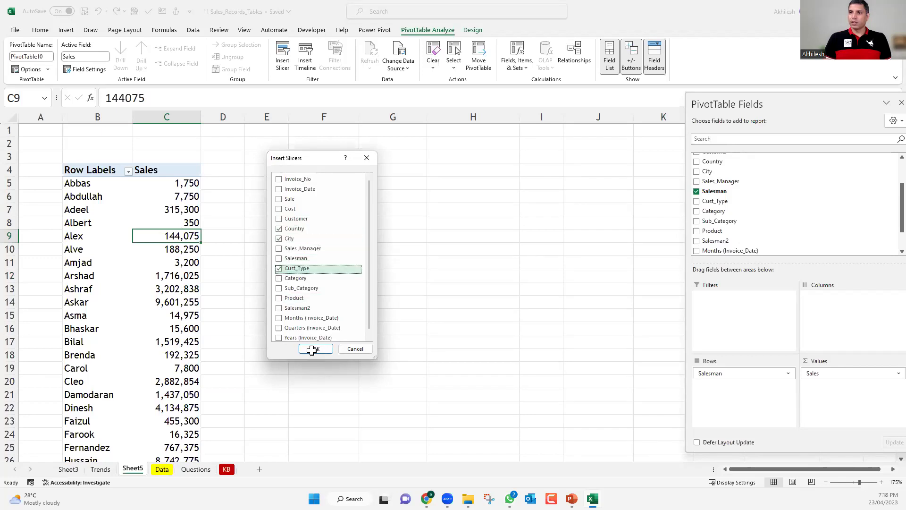
click(314, 349)
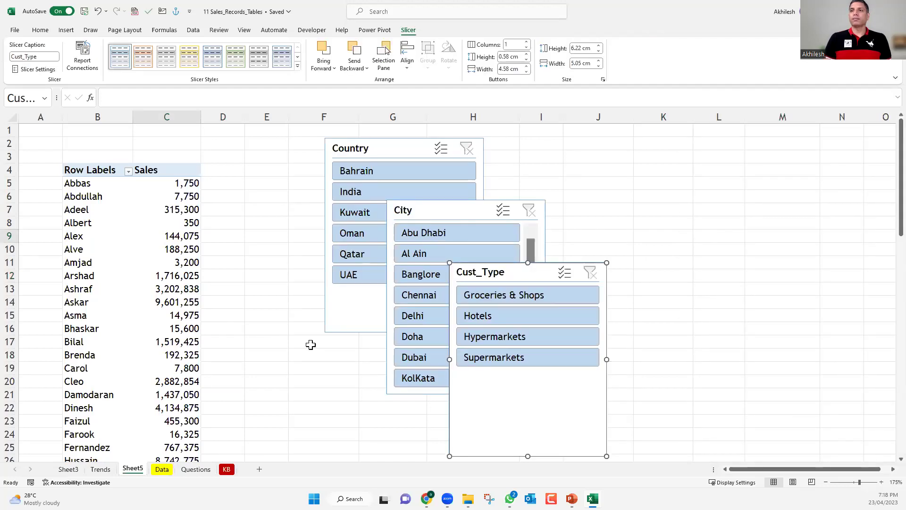
- Reopen the Insert Slicers field list and close it without adding more slicers
click(183, 259)
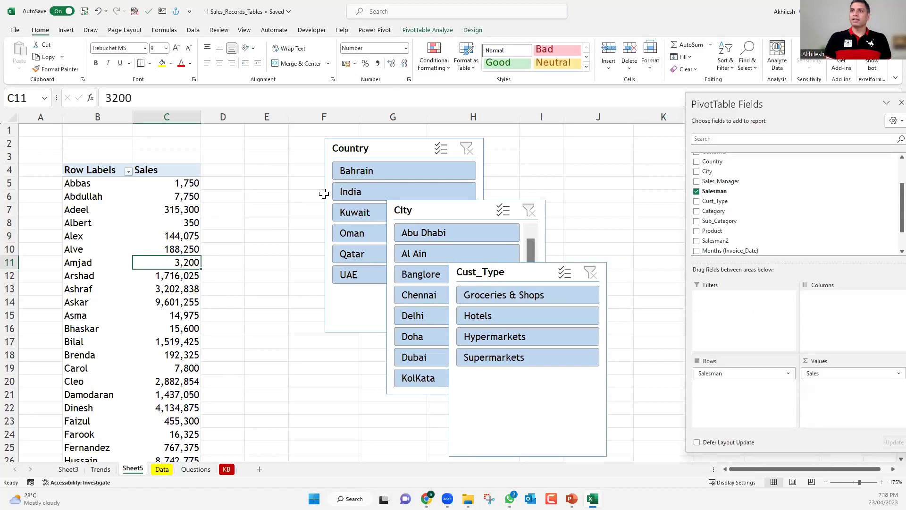
click(423, 29)
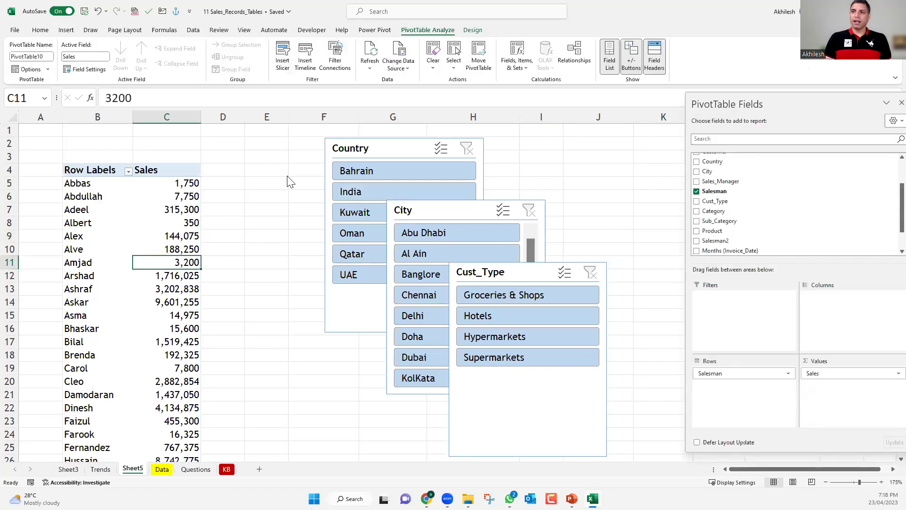
key(alt+j)
key(t)
key(s)
key(f)
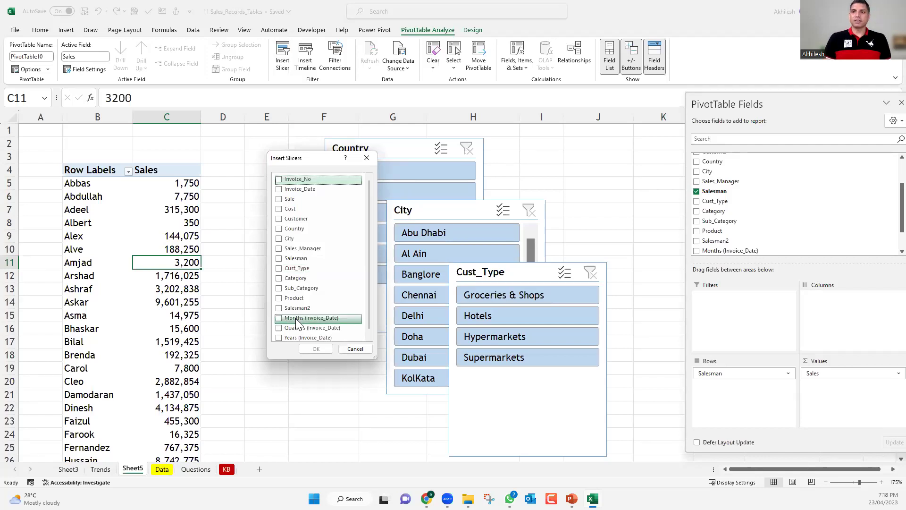
click(367, 158)
- Drag the Country, City and Cust_Type slicers apart so they sit side by side
drag(416, 212, 339, 275)
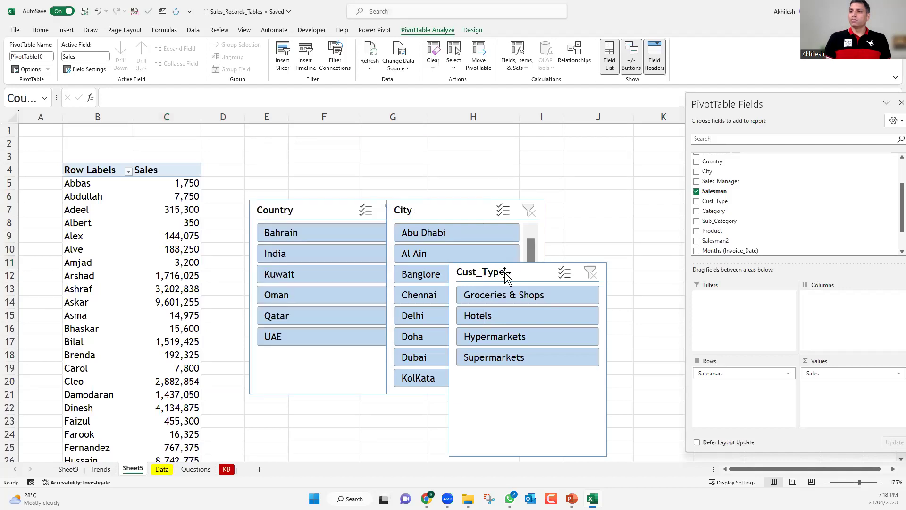
drag(505, 276, 553, 250)
drag(648, 249, 656, 186)
- Align the Country slicer with the row, test filtering to India and Bahrain, then clear it
drag(309, 218, 311, 191)
click(333, 361)
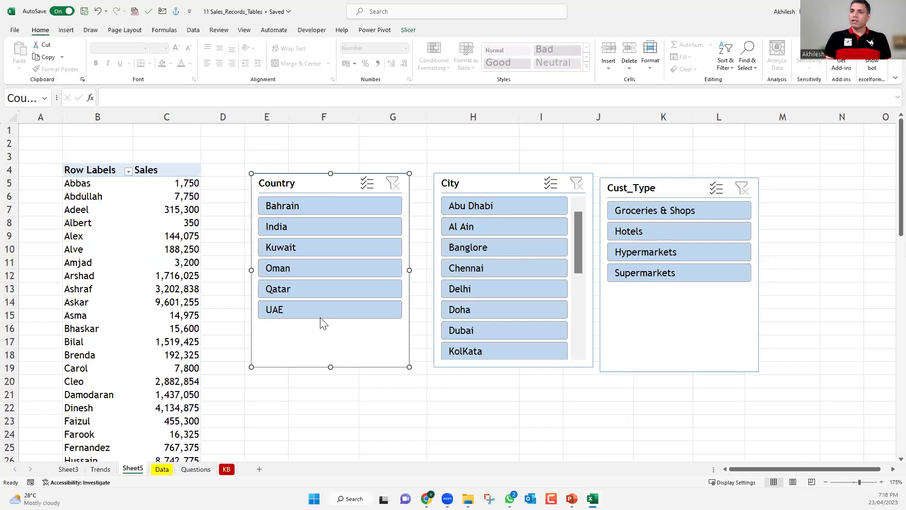
click(288, 227)
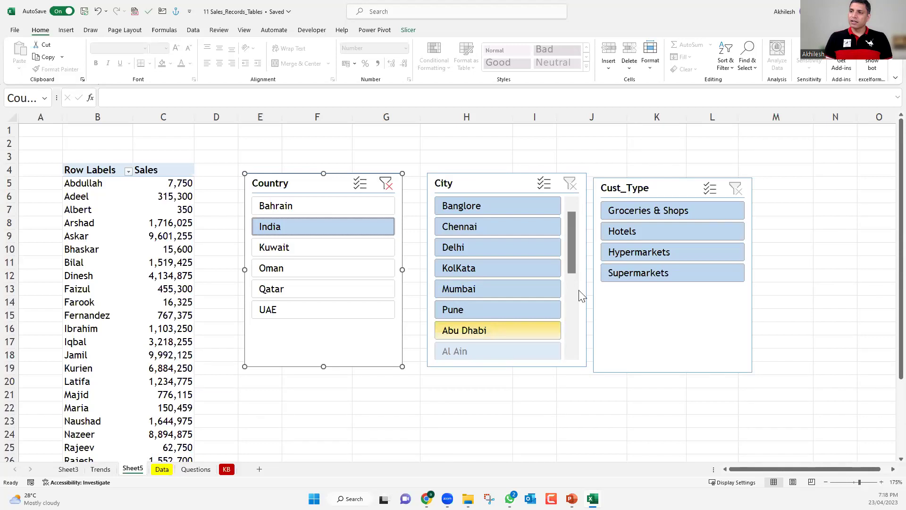
scroll(574, 306, down, 1)
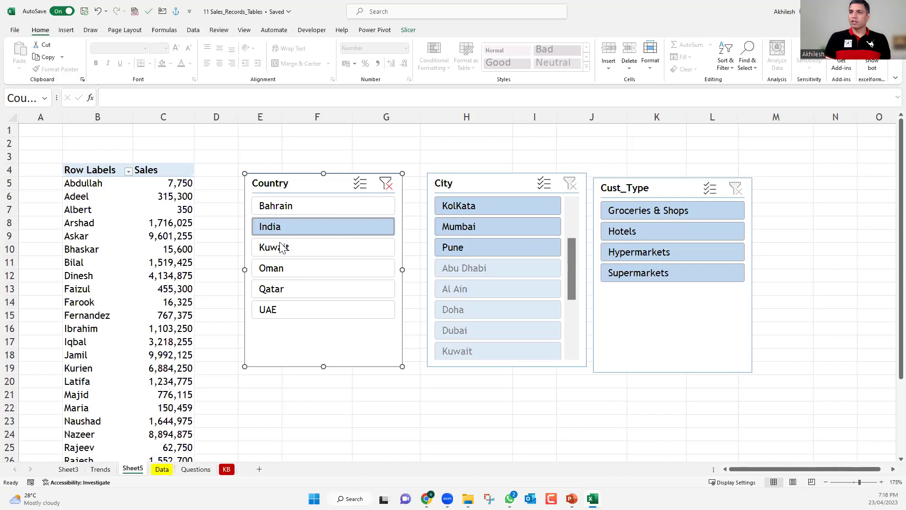
click(283, 208)
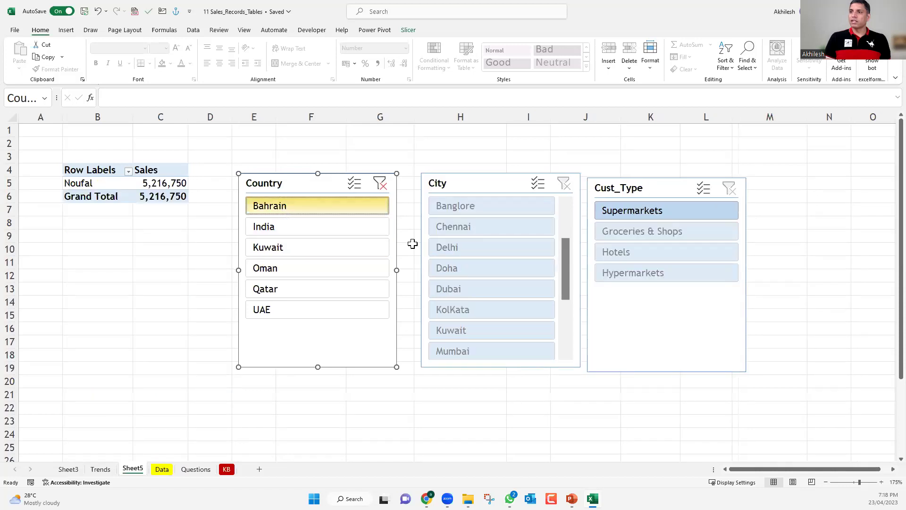
drag(565, 266, 562, 212)
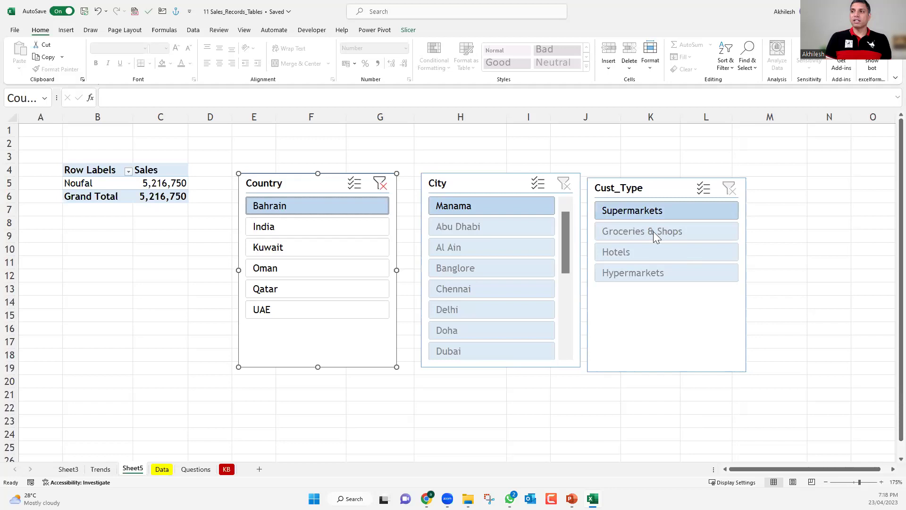
click(384, 185)
click(161, 228)
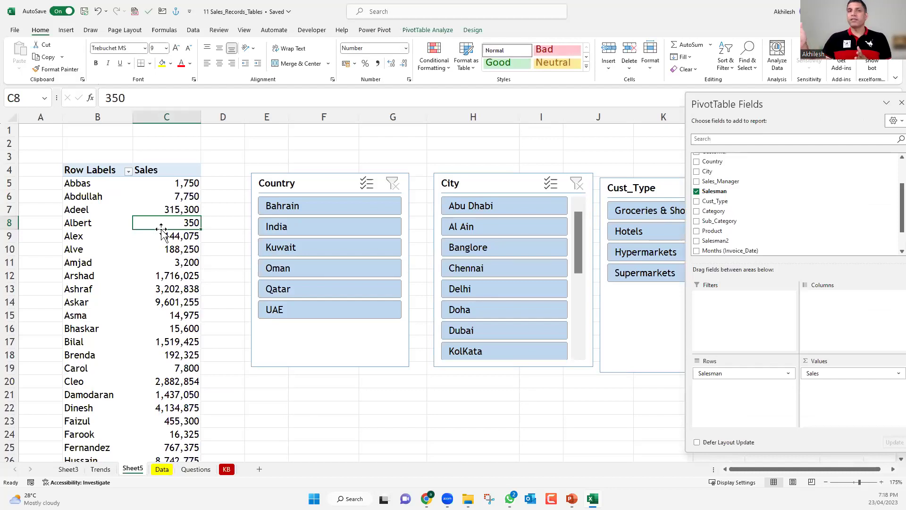
- Filter to UAE and Dubai, then clear the city, country and customer type filters
click(307, 310)
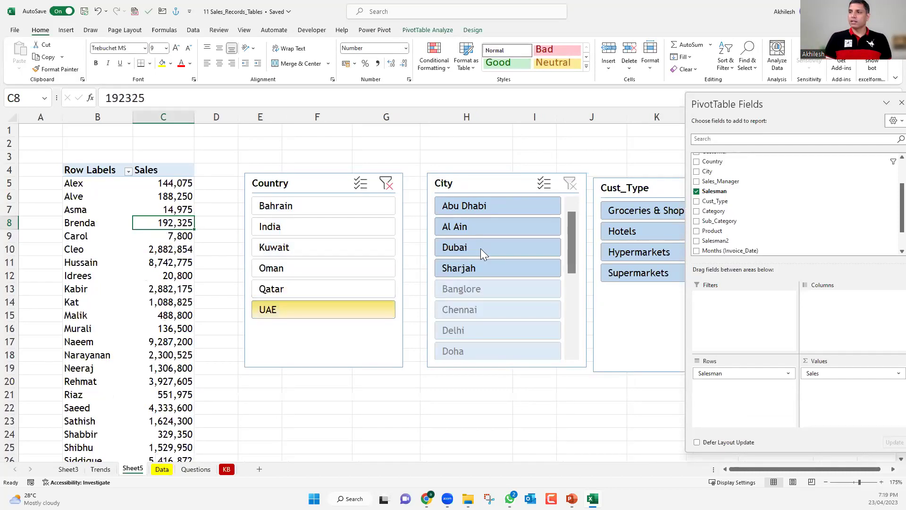
click(481, 248)
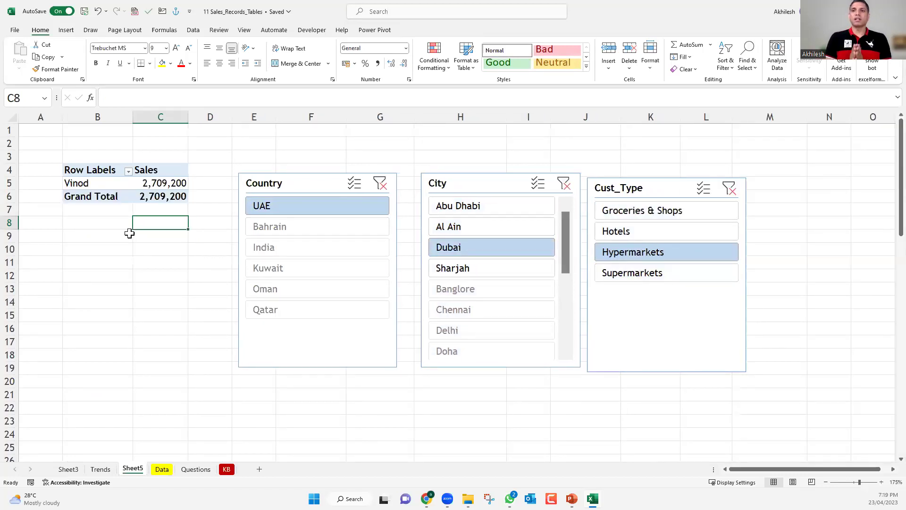
click(125, 196)
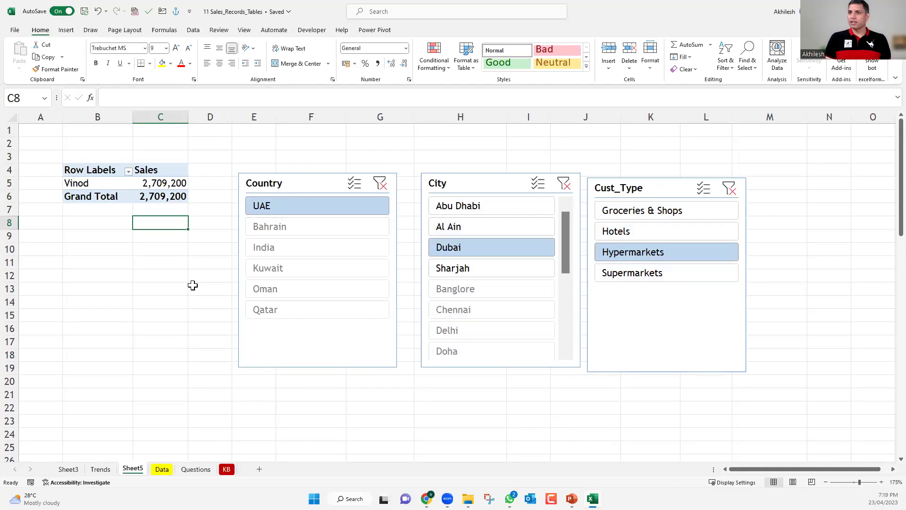
click(565, 185)
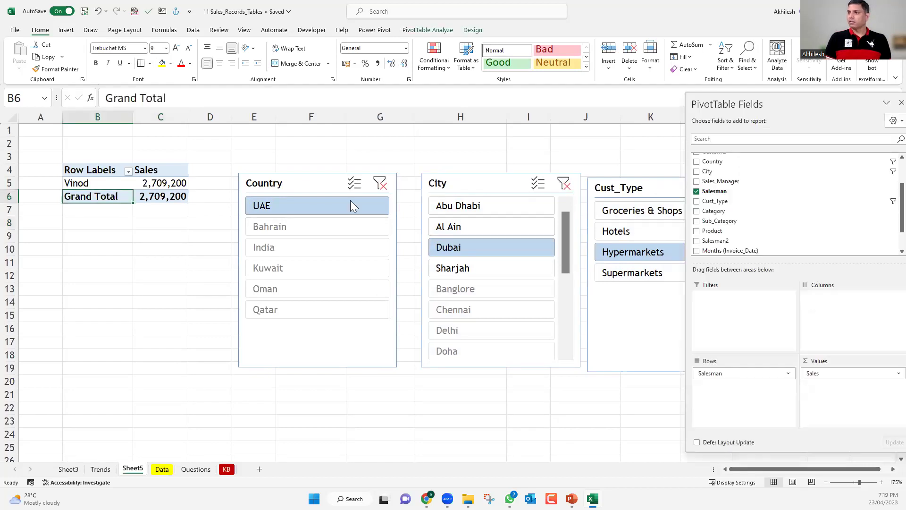
click(380, 187)
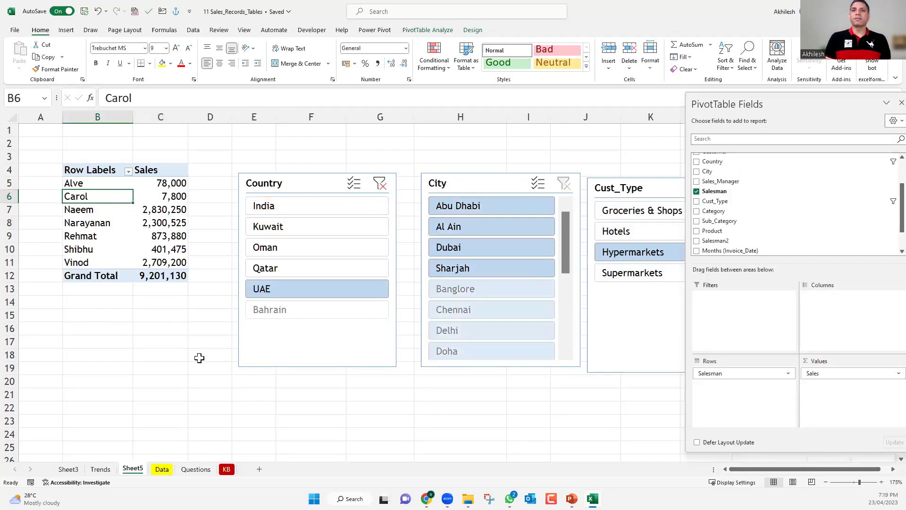
click(215, 278)
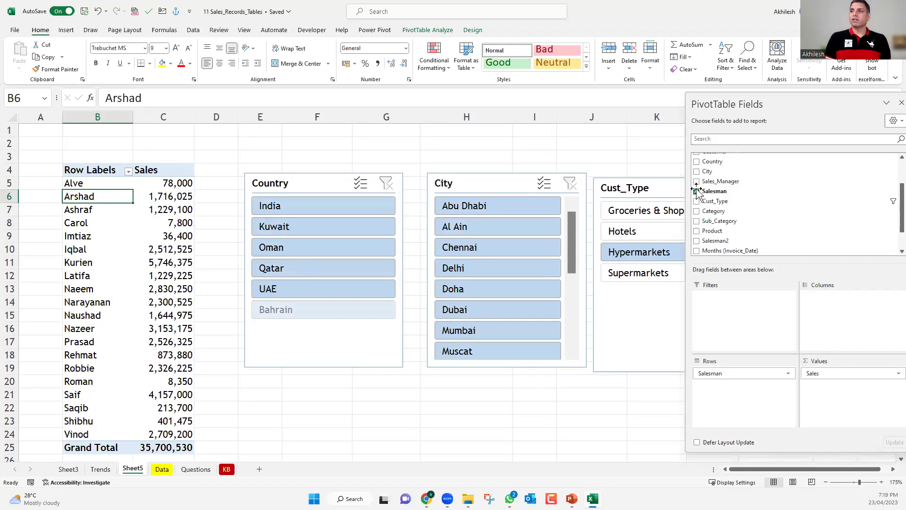
click(735, 188)
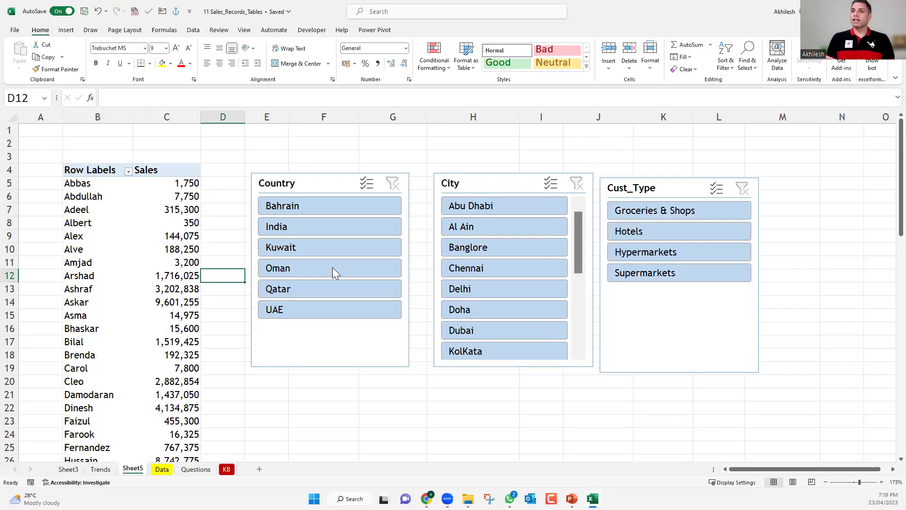
click(328, 226)
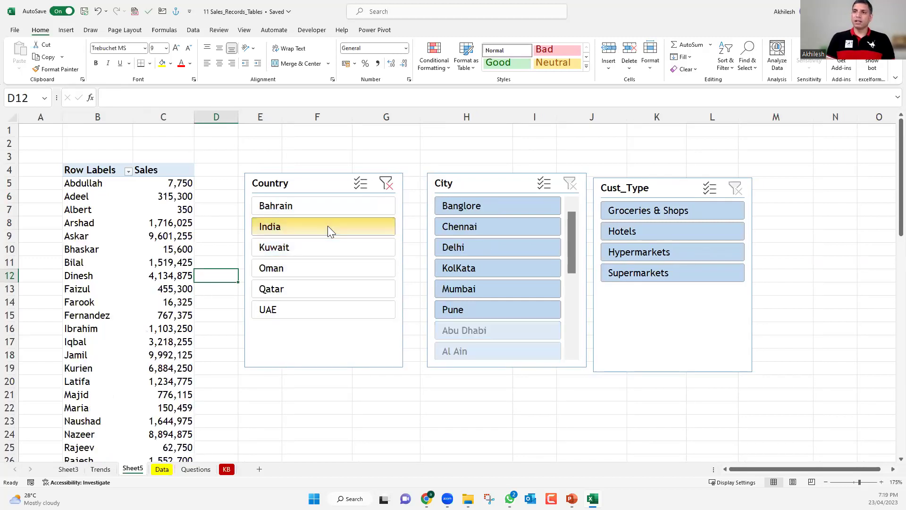
click(322, 207)
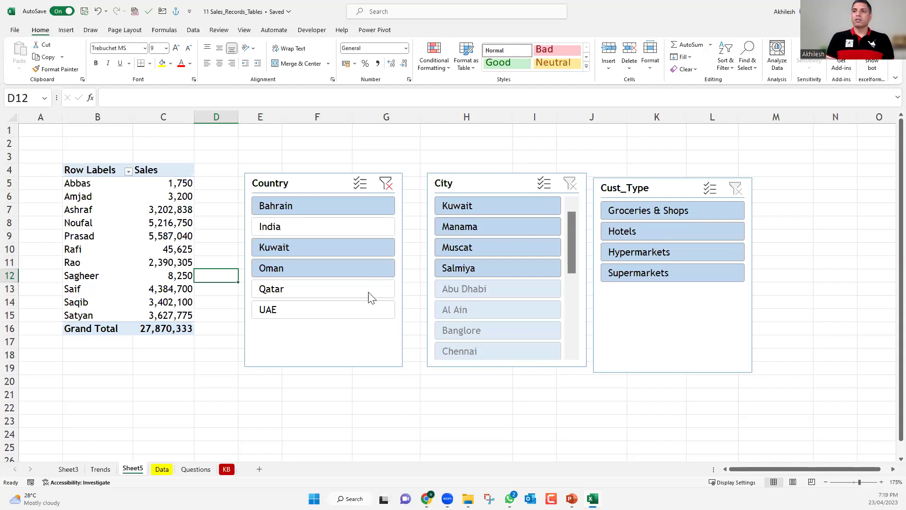
click(316, 230)
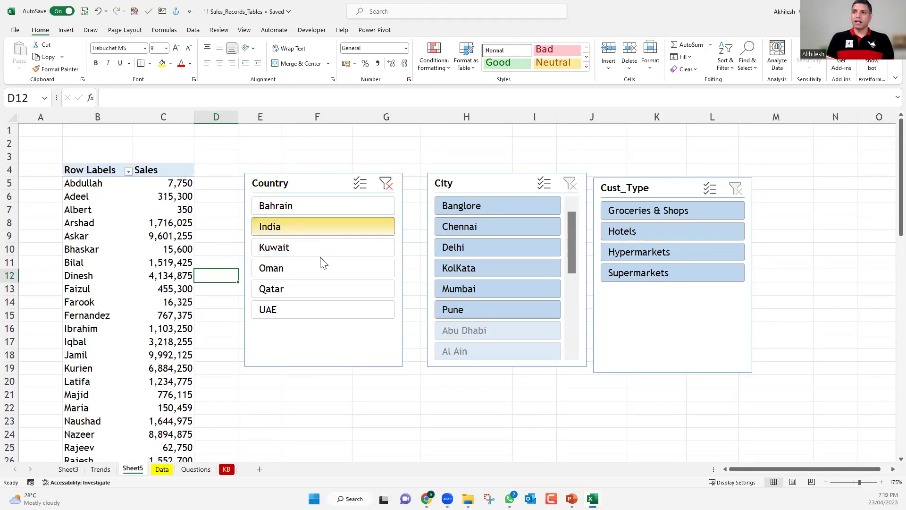
shift+click(321, 269)
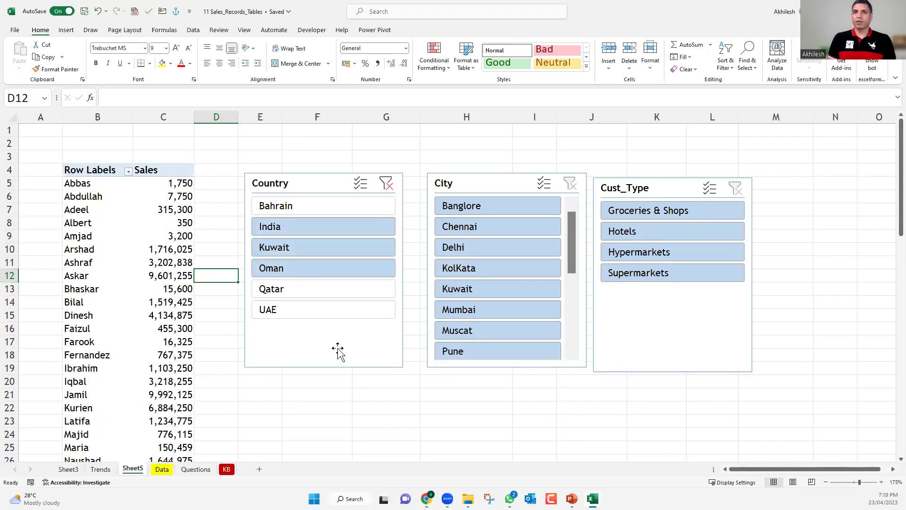
click(388, 183)
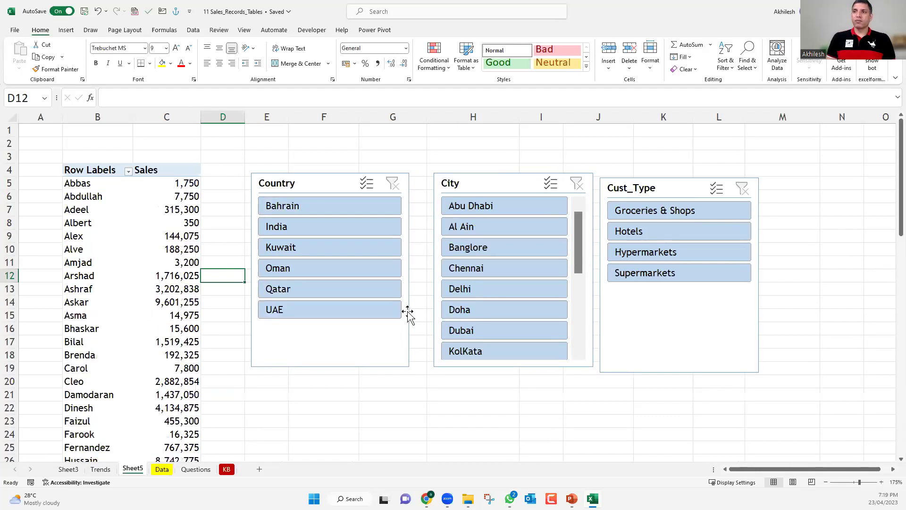
click(367, 184)
- Enable Multi-Select on the City and Country slicers, pick India, Oman and UAE, then exclude Bahrain
click(550, 183)
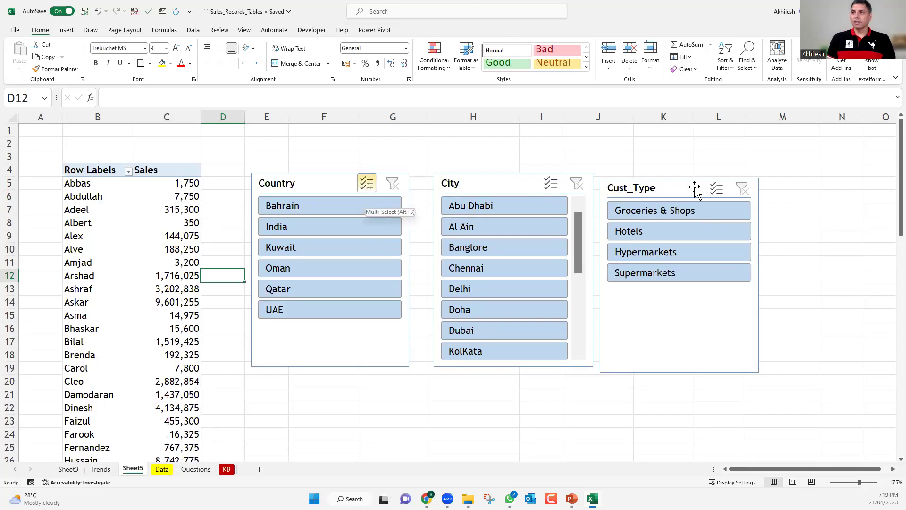
click(369, 185)
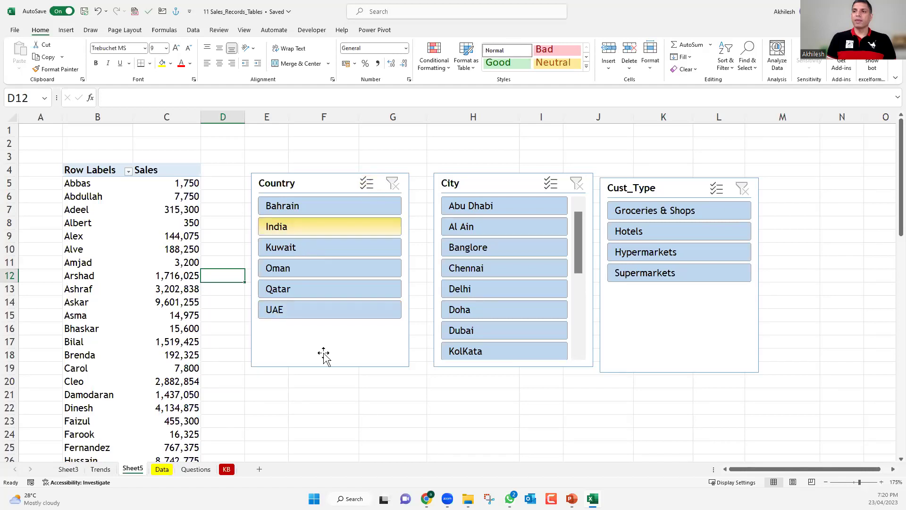
click(357, 227)
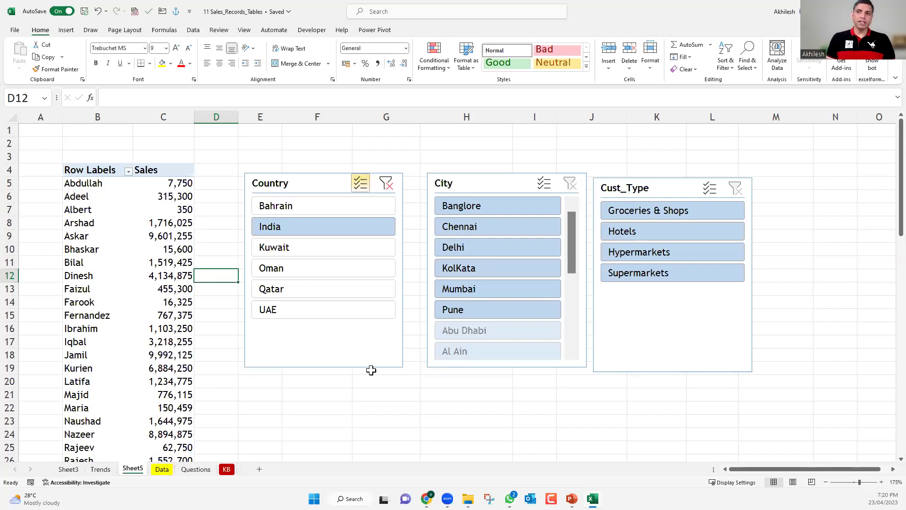
click(293, 269)
click(283, 310)
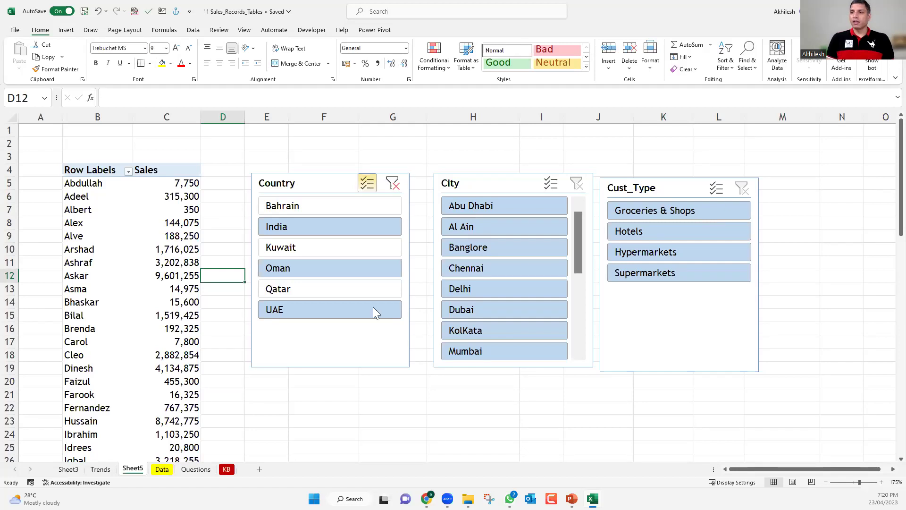
click(368, 185)
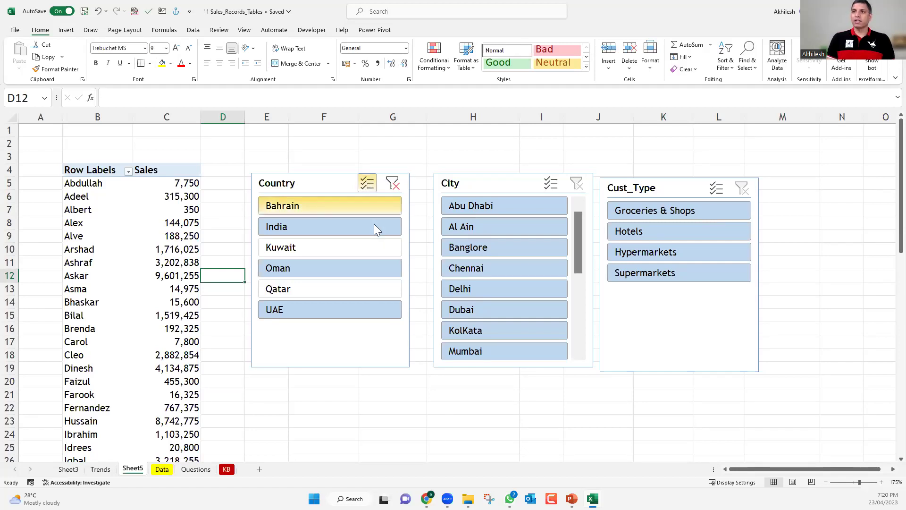
click(386, 211)
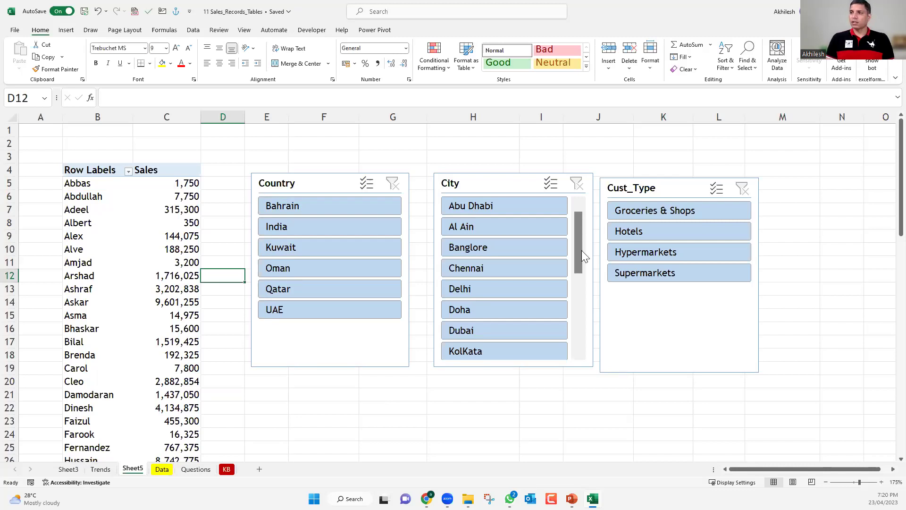
- Set the City slicer's buttons to 2 columns and lengthen it to show all cities
scroll(578, 236, down, 3)
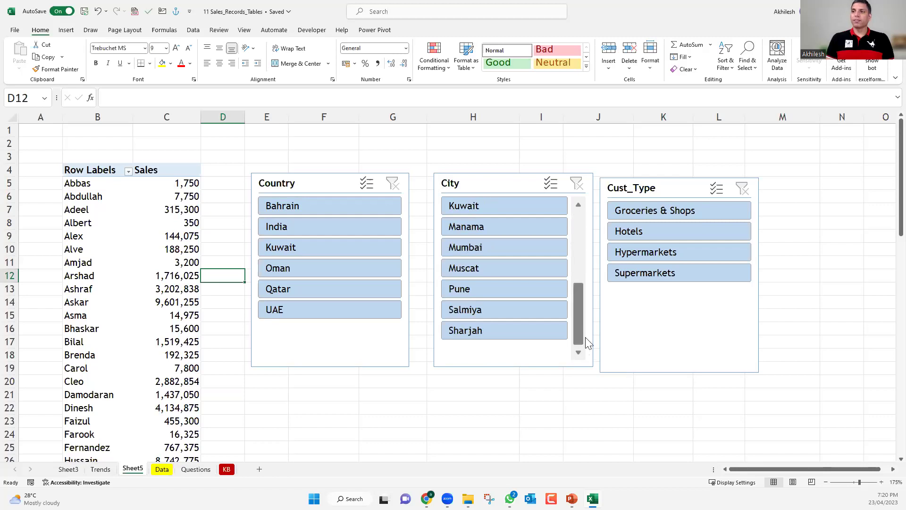
scroll(582, 227, up, 1)
scroll(583, 217, up, 5)
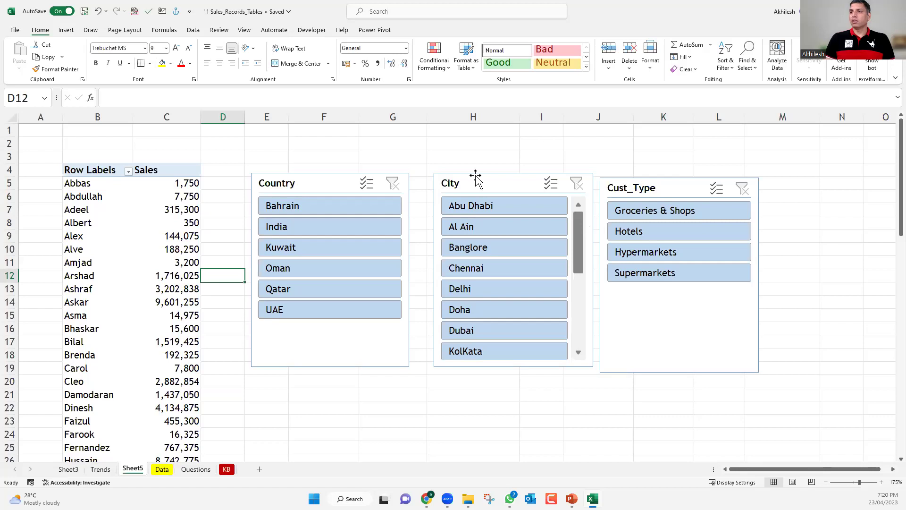
click(508, 341)
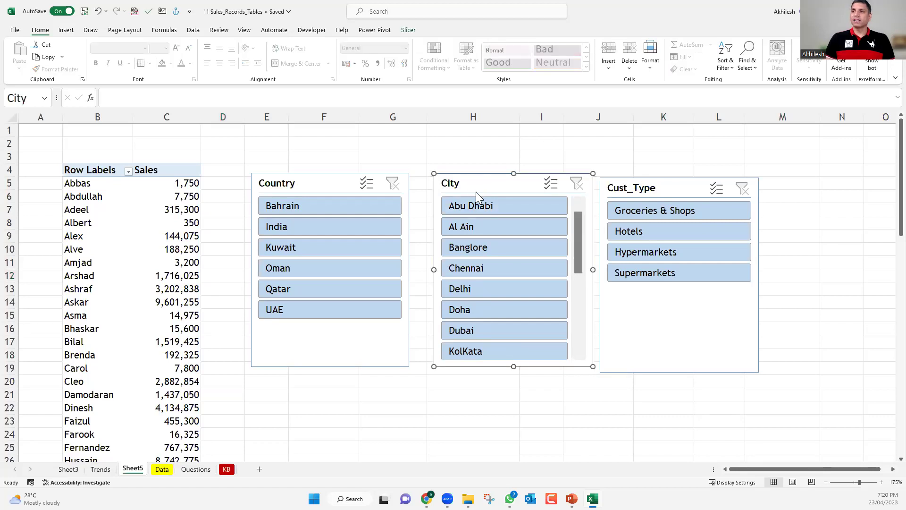
click(409, 29)
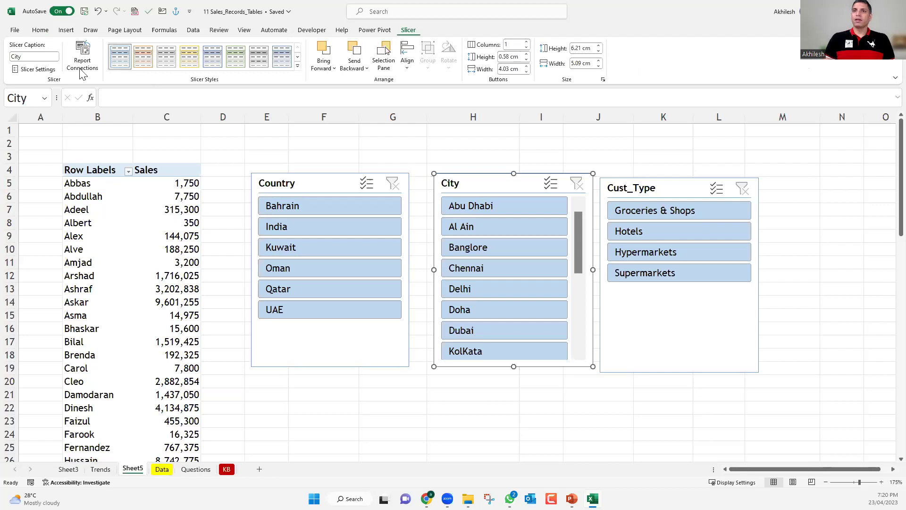
click(511, 45)
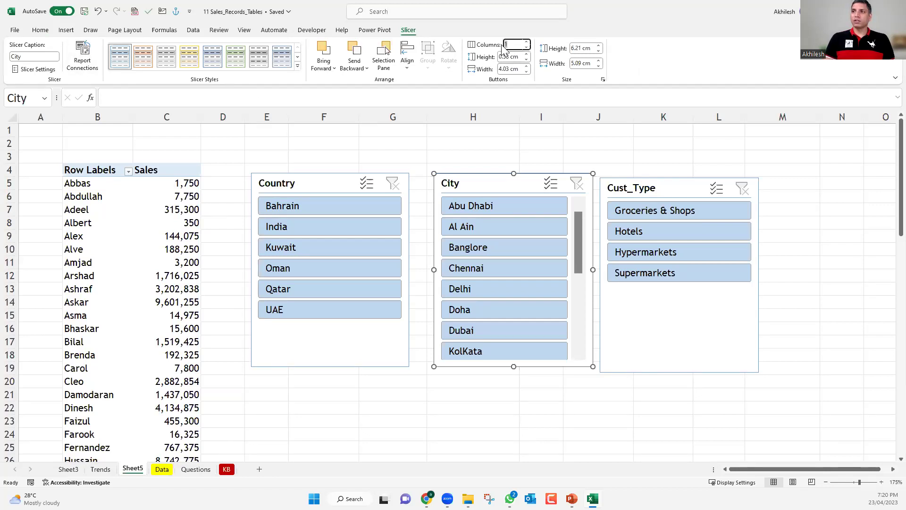
click(529, 42)
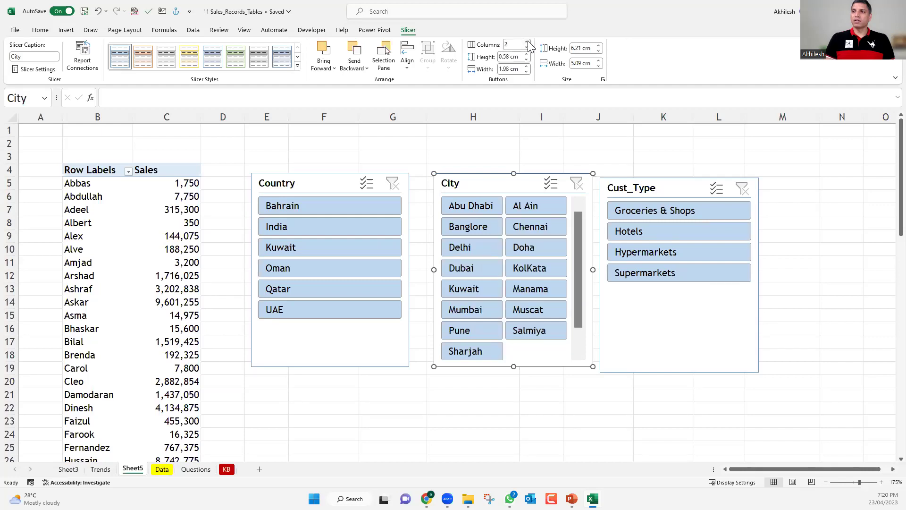
drag(511, 396, 510, 392)
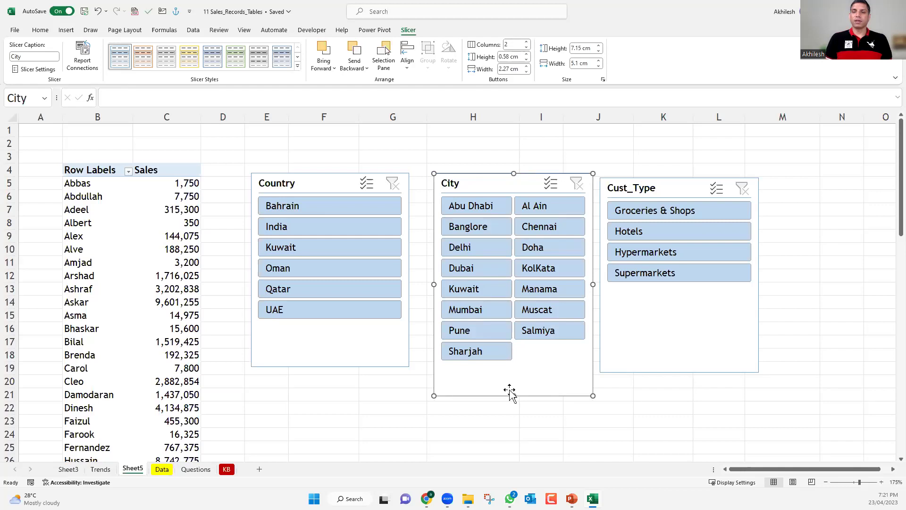
click(151, 254)
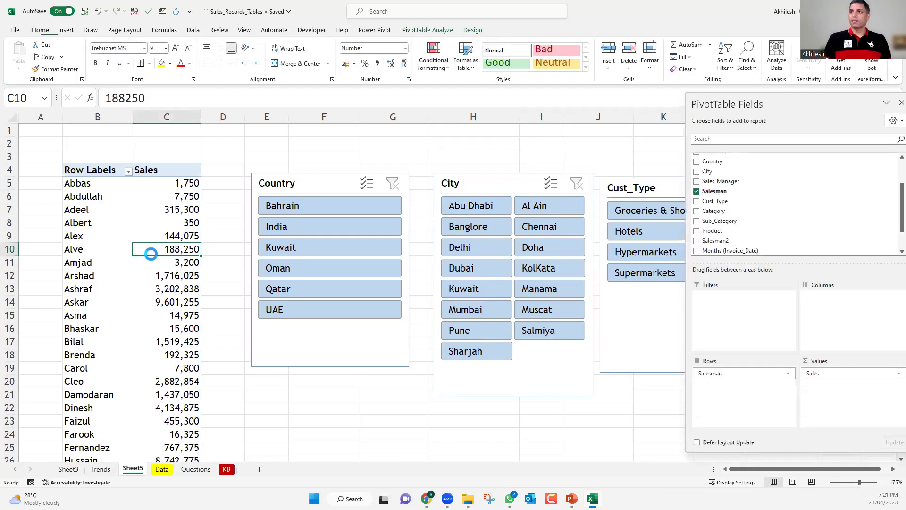
- Drag the City, Country and Cust_Type slicers up edge to edge, shortening City to match
drag(492, 177, 499, 150)
drag(330, 189, 348, 152)
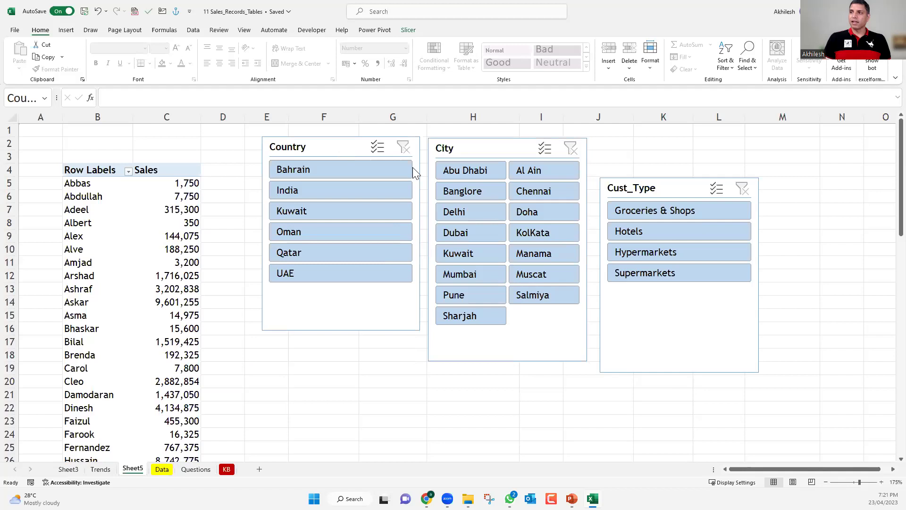
drag(413, 173, 419, 173)
drag(613, 186, 610, 137)
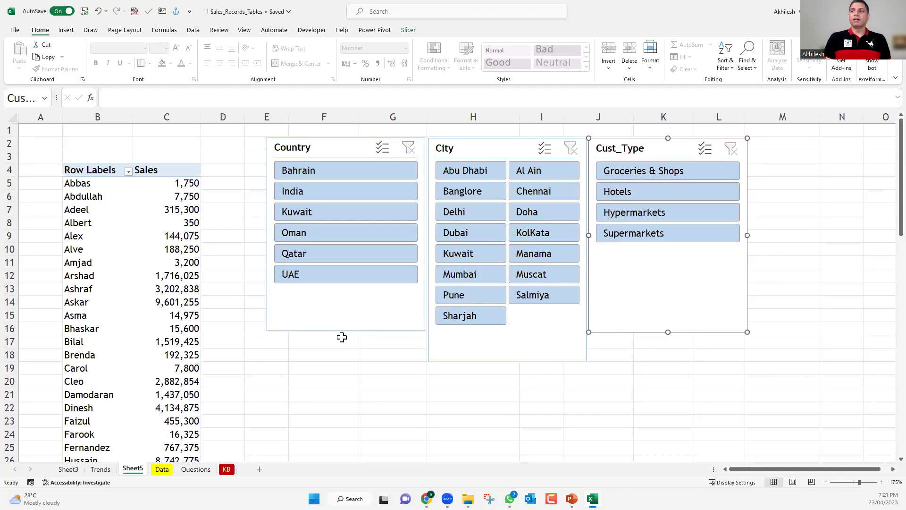
key(Escape)
click(510, 360)
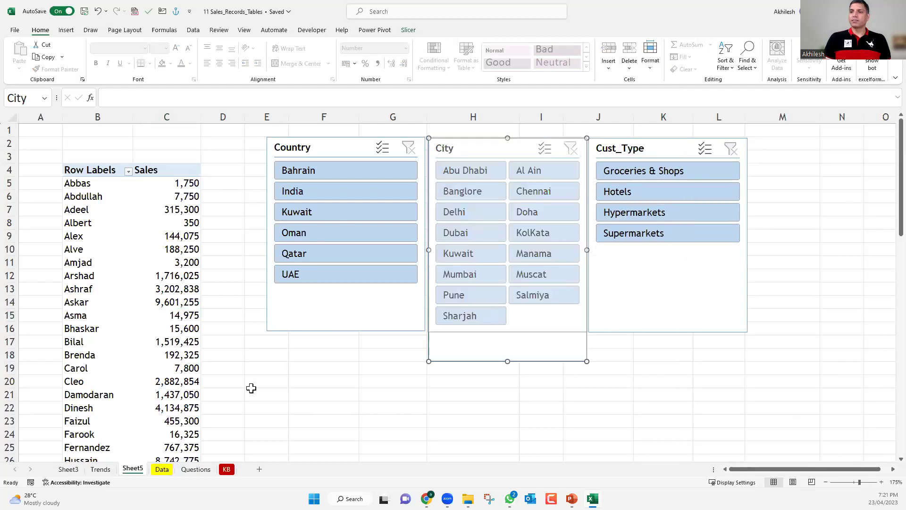
key(Tab)
click(179, 363)
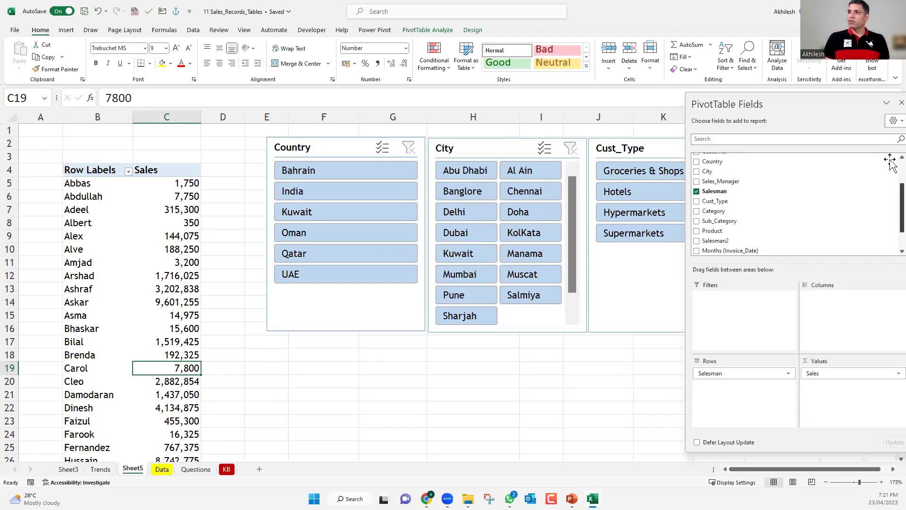
- Add an Invoice_Date slicer by mistake, then delete it
scroll(886, 160, up, 2)
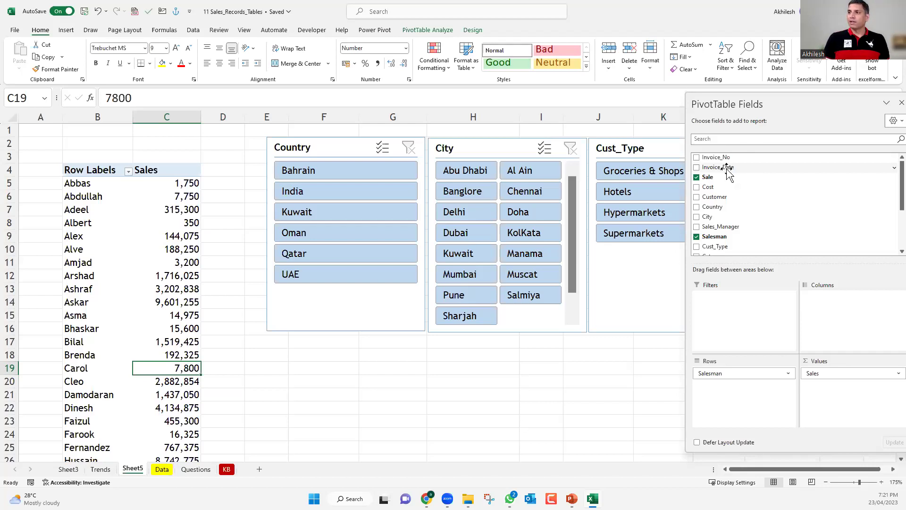
right_click(730, 195)
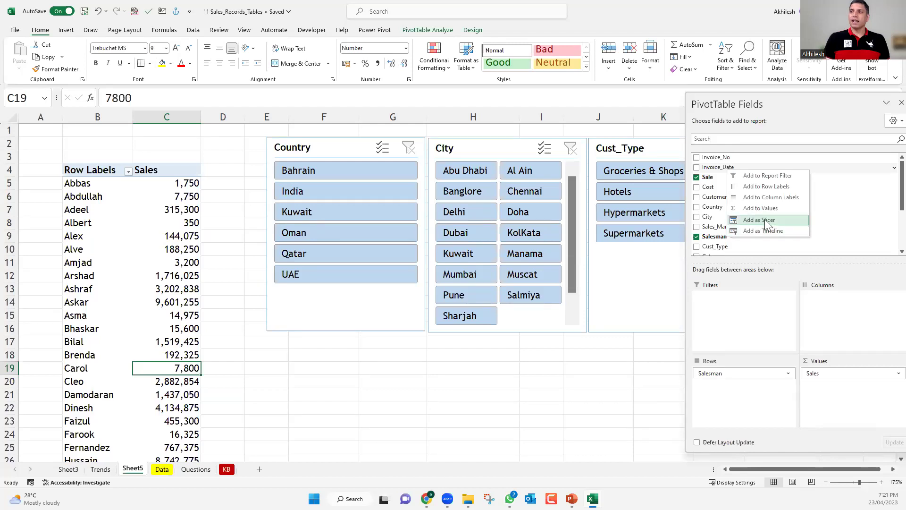
click(765, 219)
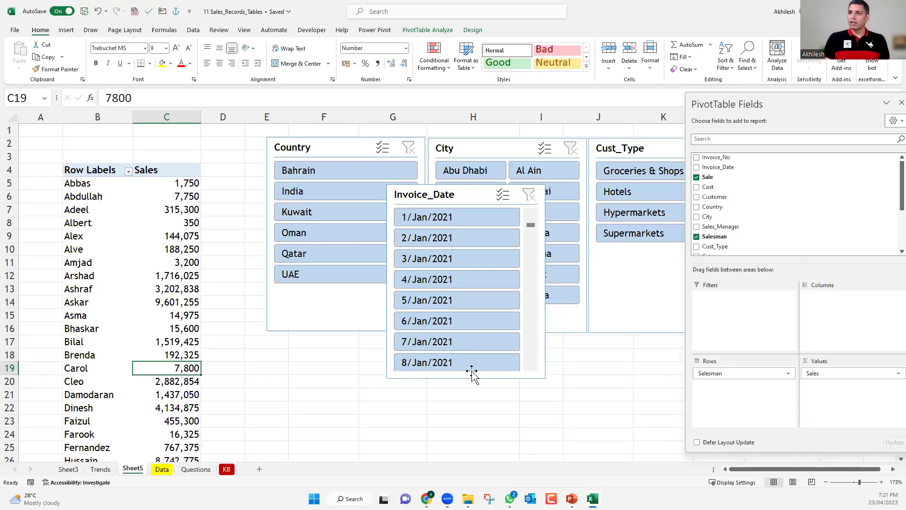
click(475, 197)
key(Delete)
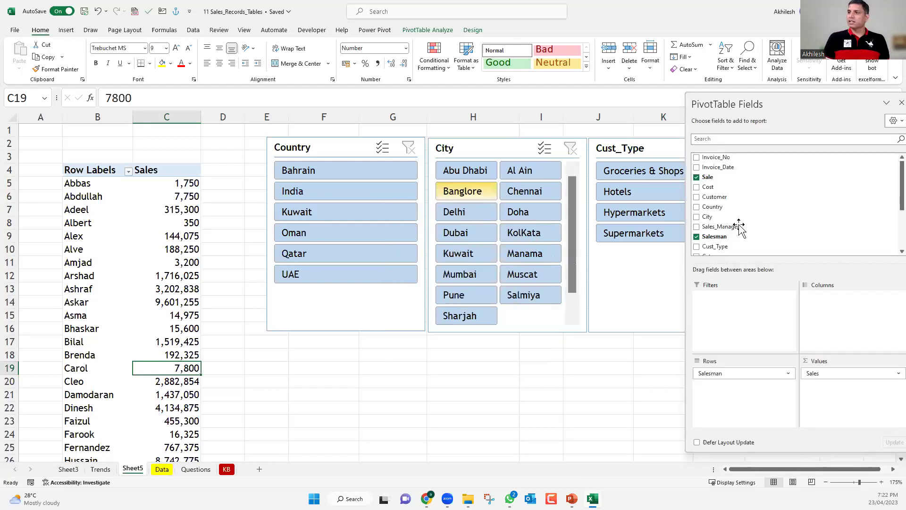
- Add an Invoice_Date timeline below the slicers and widen it toward column L
right_click(717, 168)
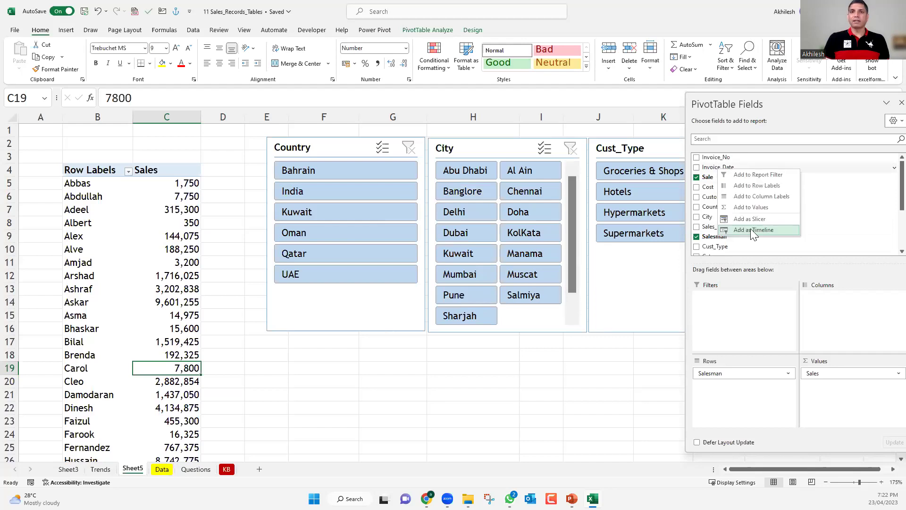
click(751, 229)
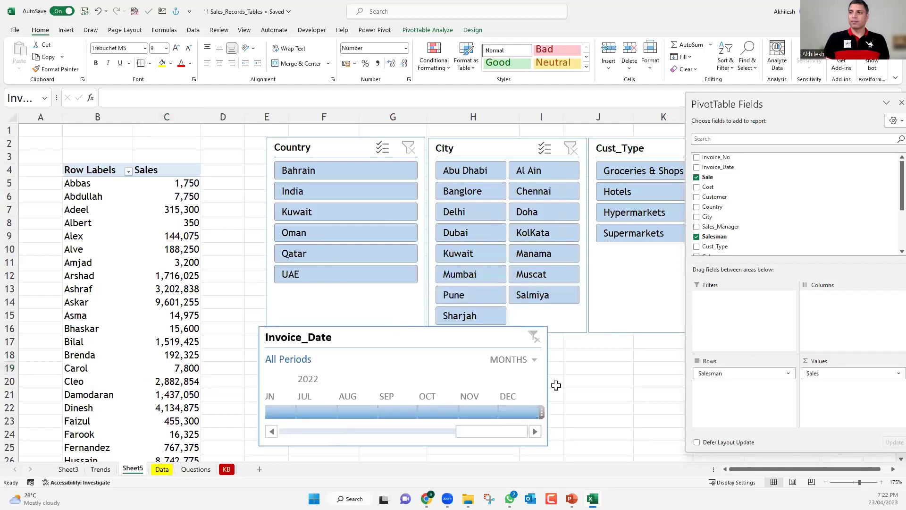
click(553, 383)
click(566, 389)
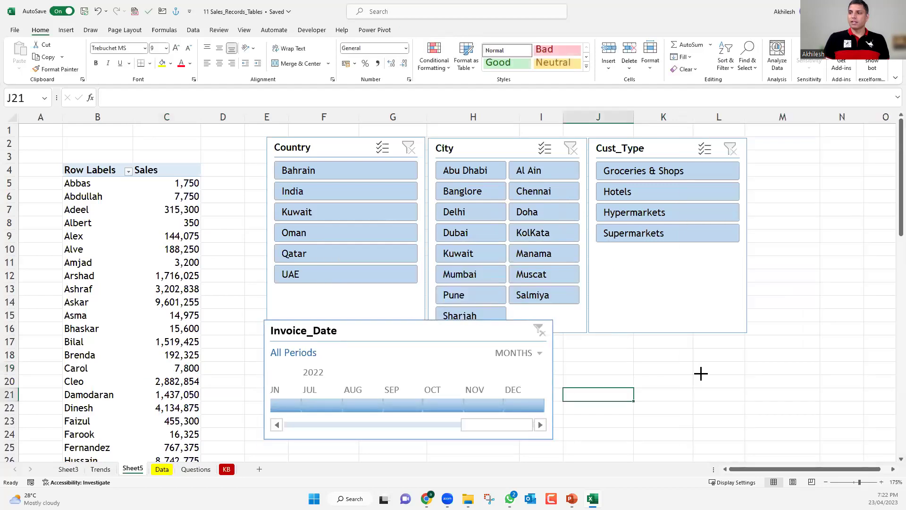
drag(700, 407, 699, 407)
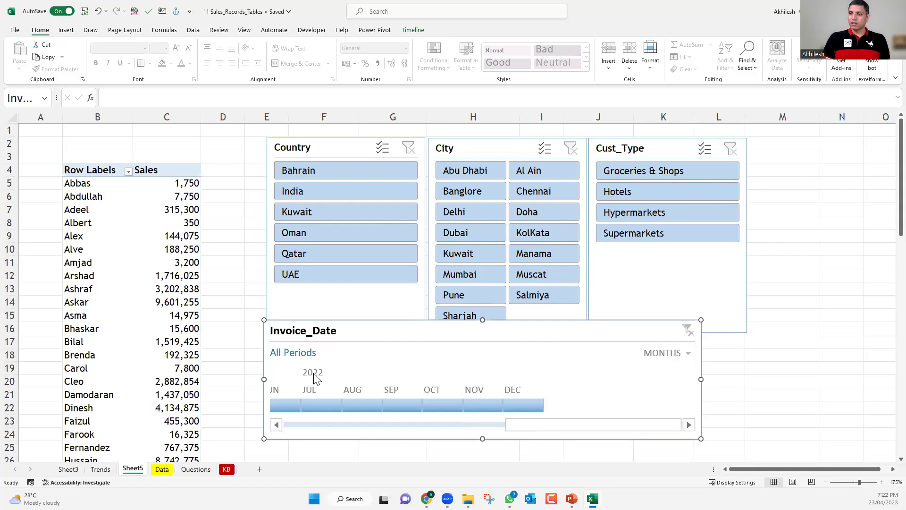
- Filter the timeline to 2022, then narrow it to Q2 2022 and April 2022
click(689, 355)
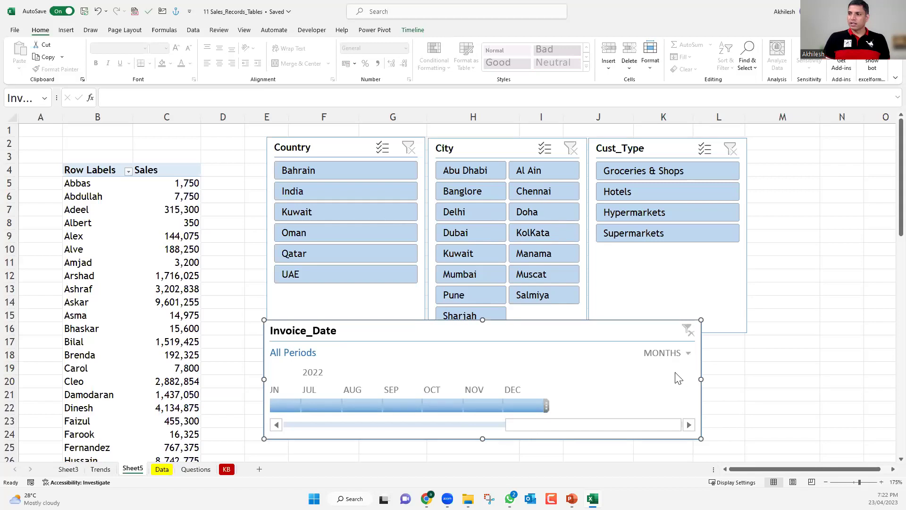
click(670, 369)
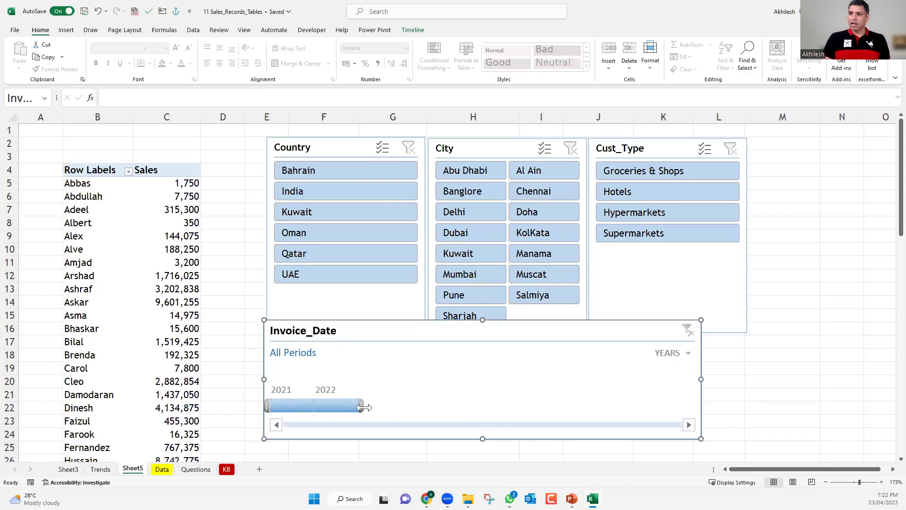
click(336, 406)
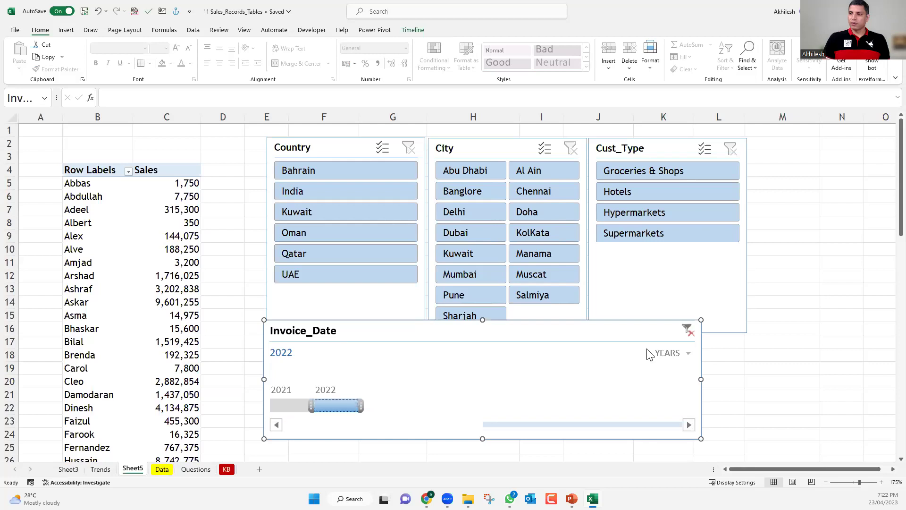
click(681, 354)
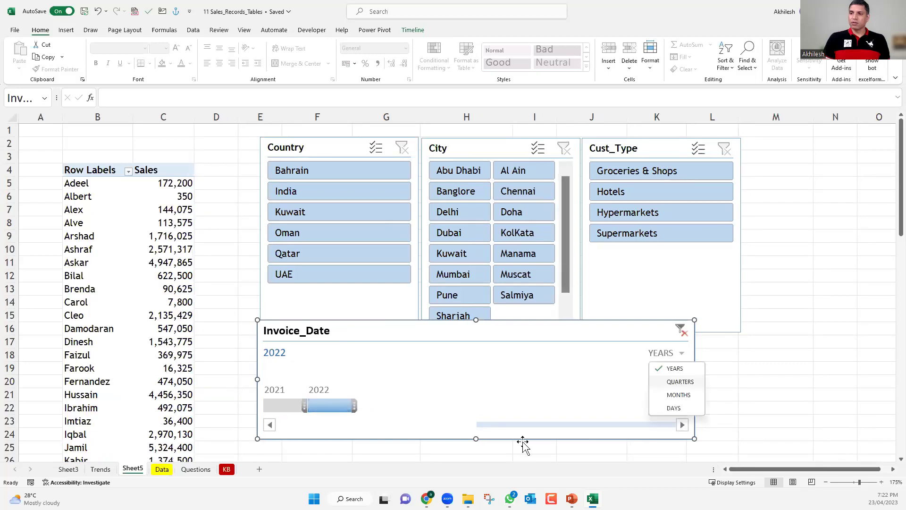
key(Return)
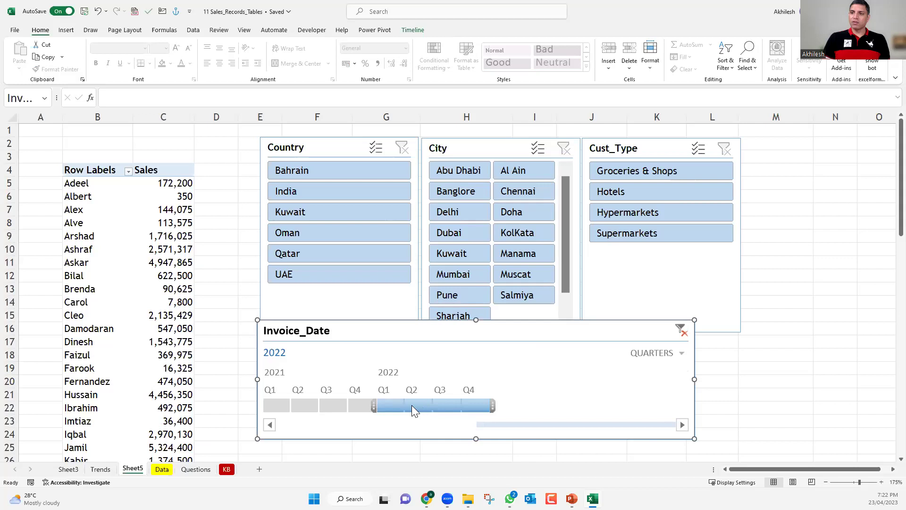
click(412, 405)
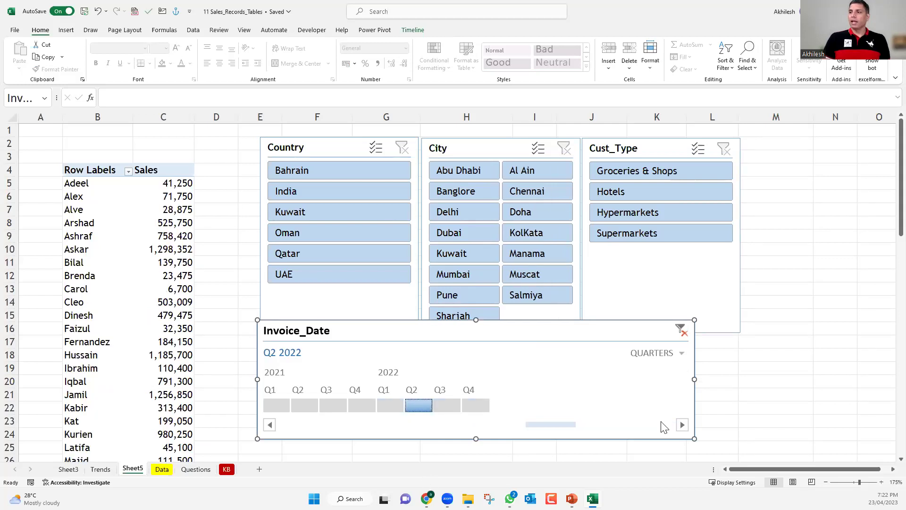
click(681, 354)
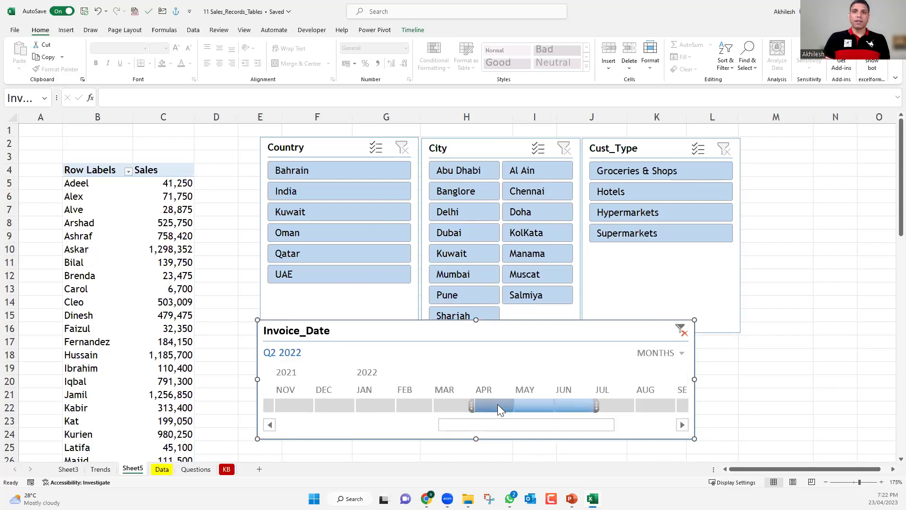
click(498, 404)
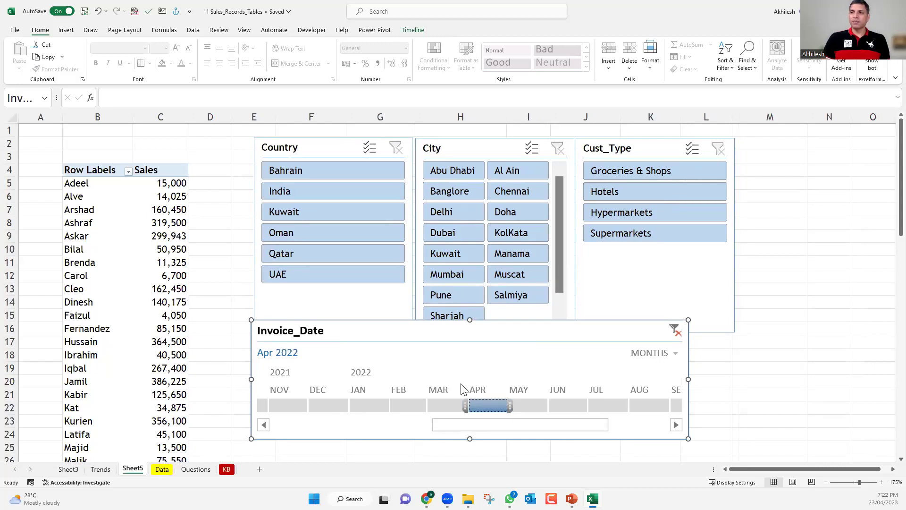
- Switch the timeline to the DAYS level and clear its filter to All Periods
click(675, 355)
click(652, 438)
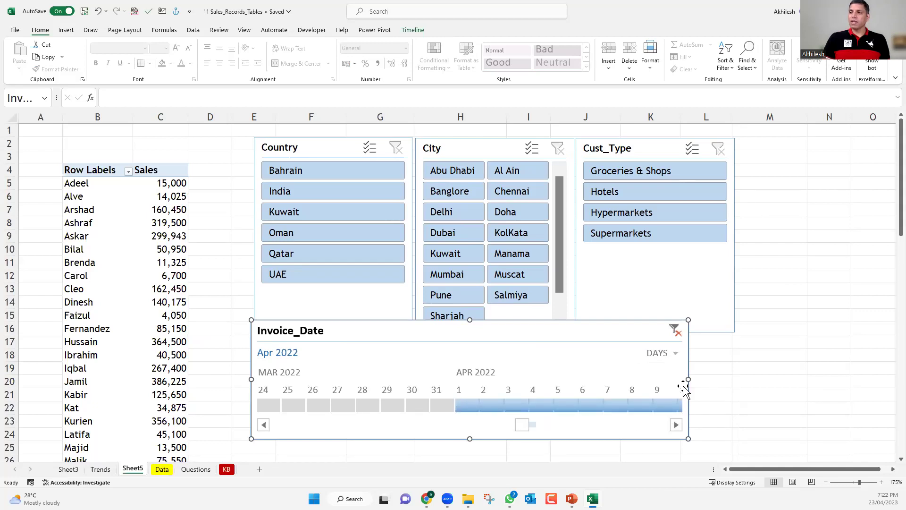
drag(524, 425, 376, 407)
mouse_move(387, 438)
mouse_down()
mouse_move(394, 468)
mouse_move(378, 453)
mouse_up()
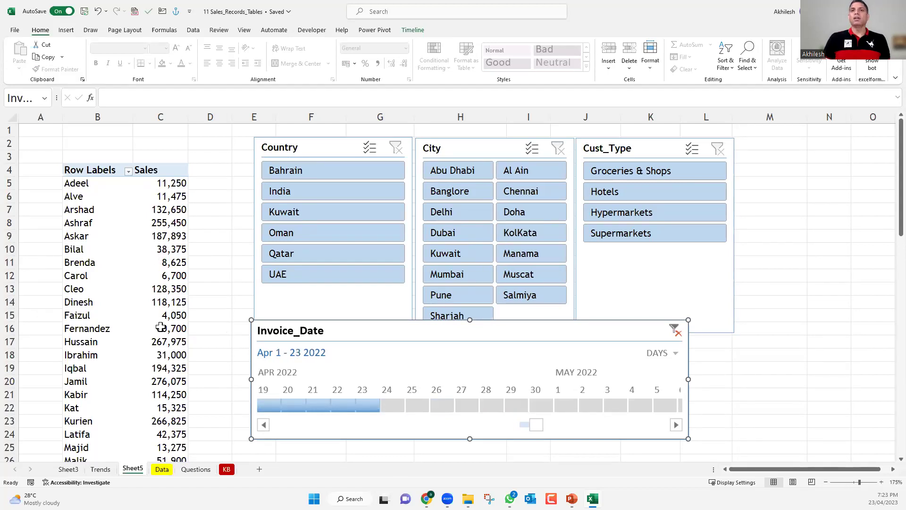
mouse_move(161, 327)
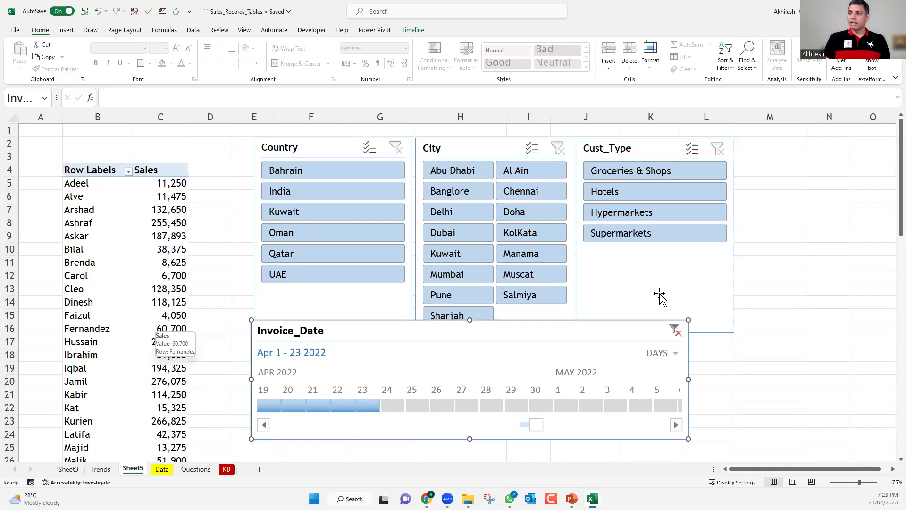
click(677, 330)
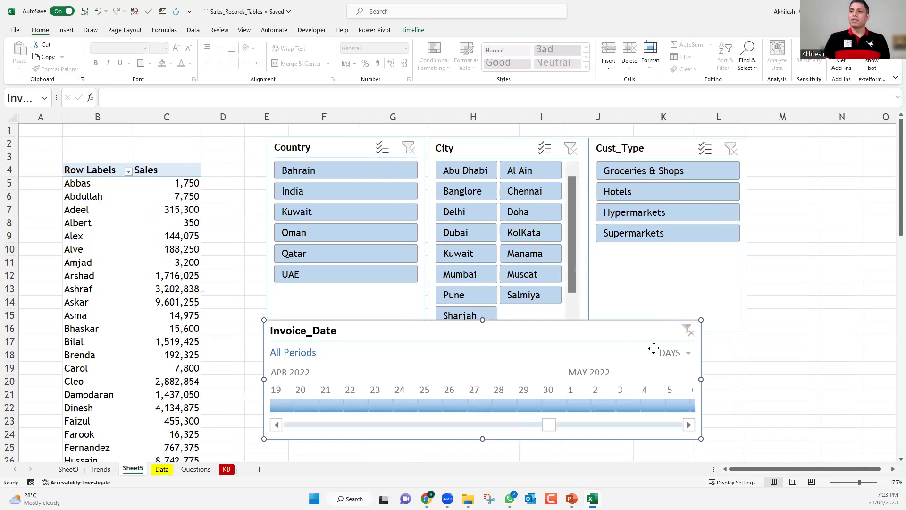
- Move the Invoice_Date timeline left under the slicers and set its level to YEARS
drag(582, 337, 620, 347)
drag(683, 358, 653, 358)
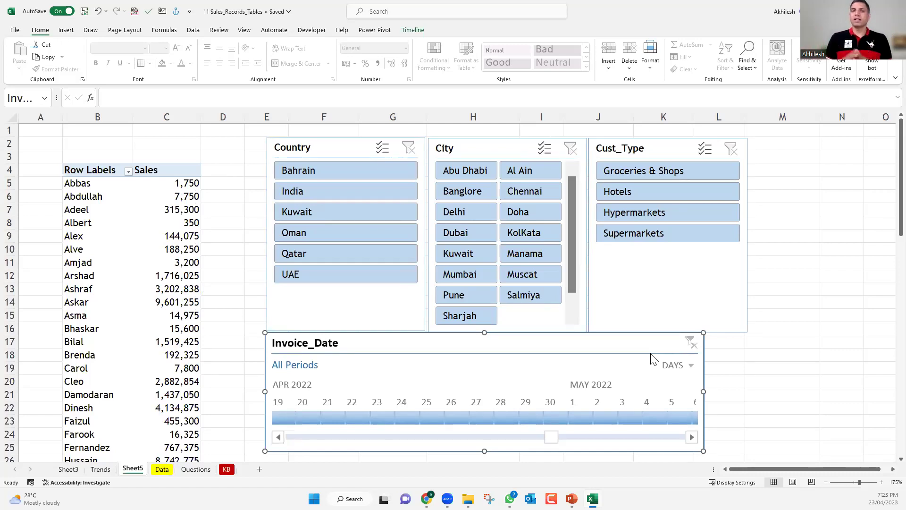
click(691, 366)
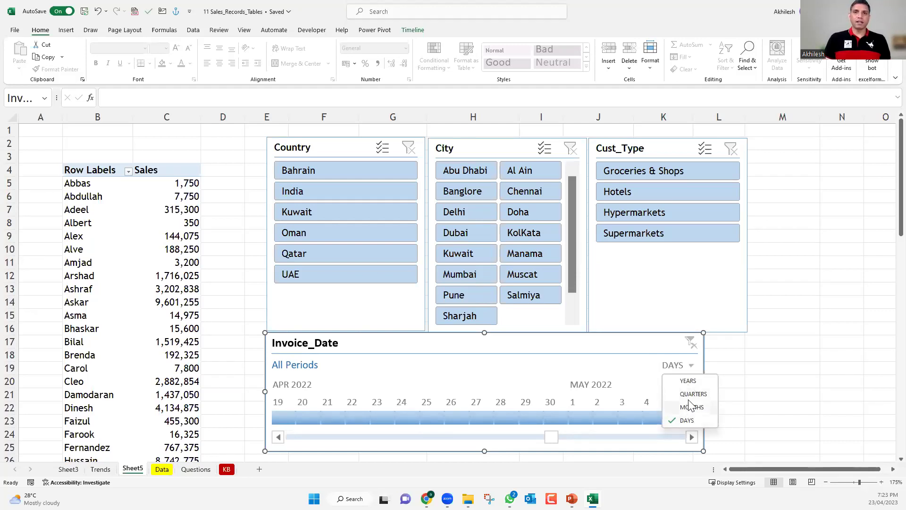
click(688, 380)
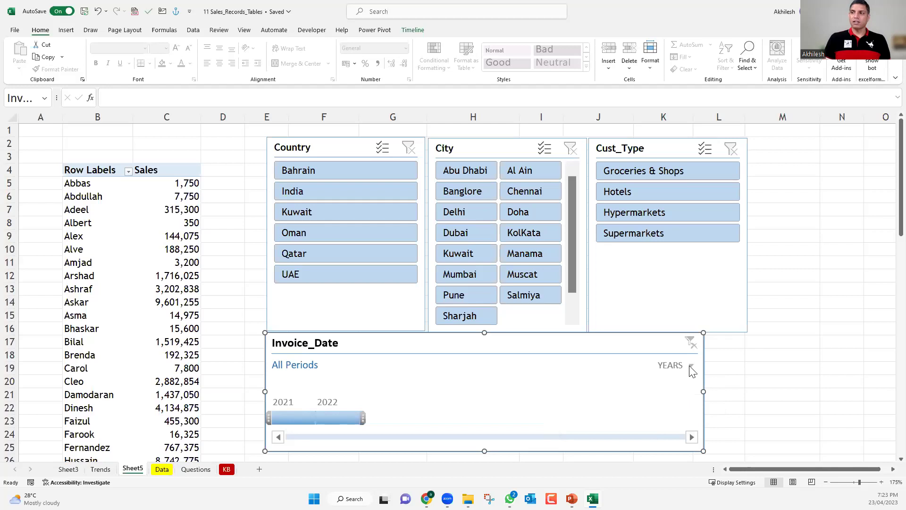
click(679, 366)
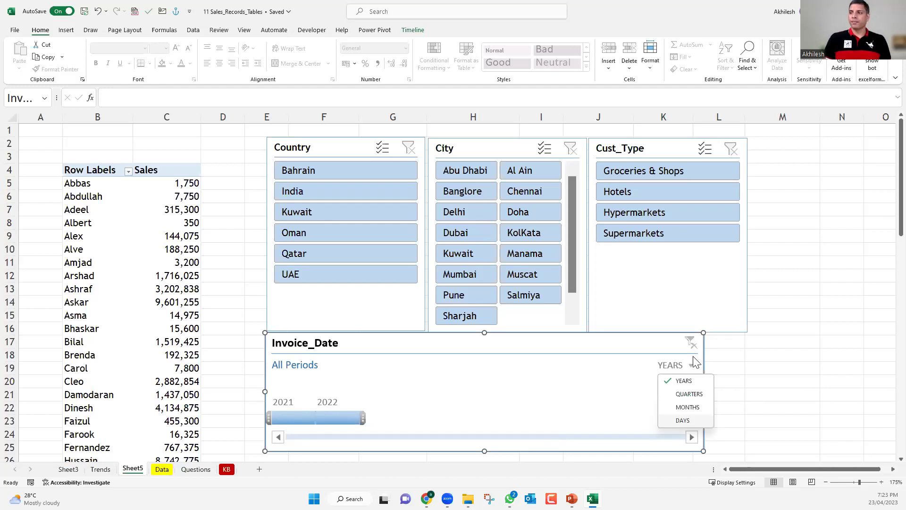
click(279, 449)
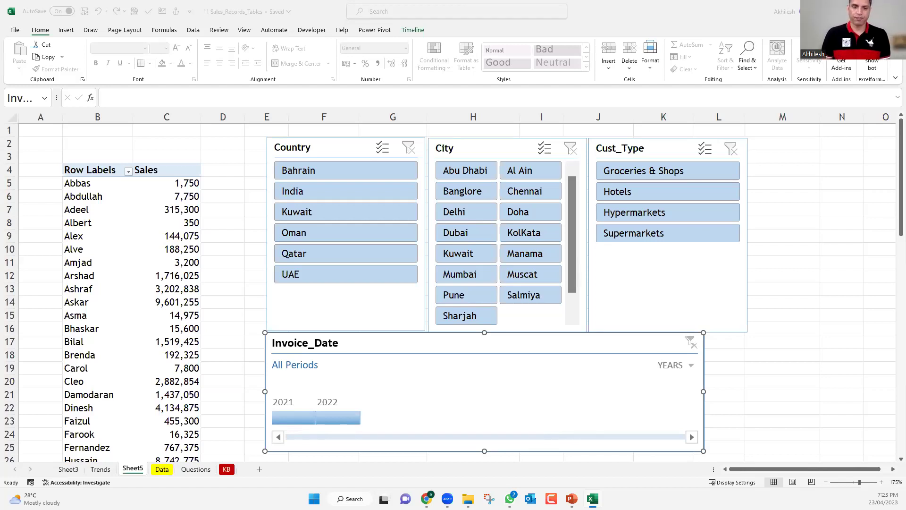
- Widen the timeline to match the combined width of the slicers above
click(700, 392)
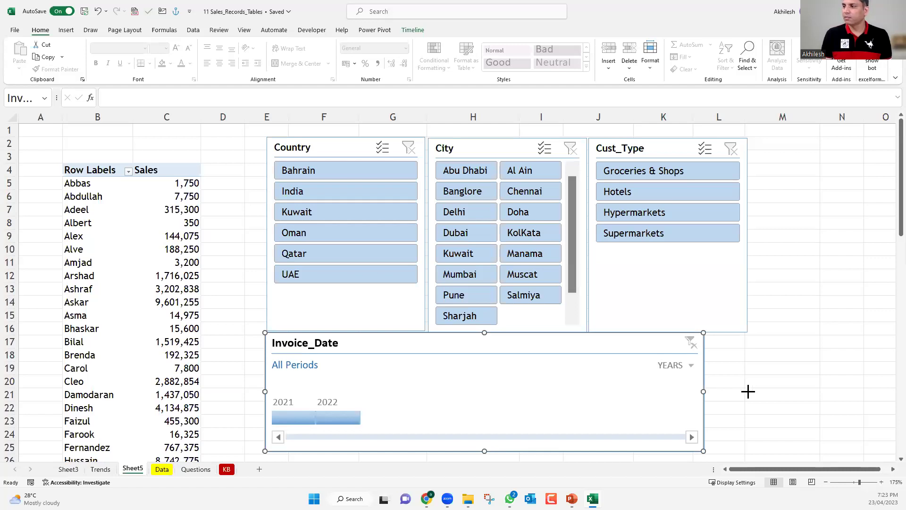
drag(748, 391, 749, 391)
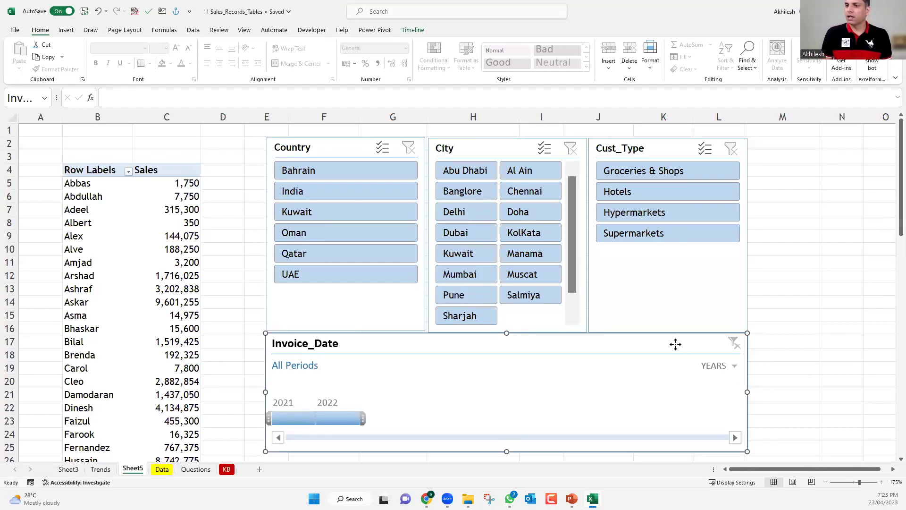
click(181, 369)
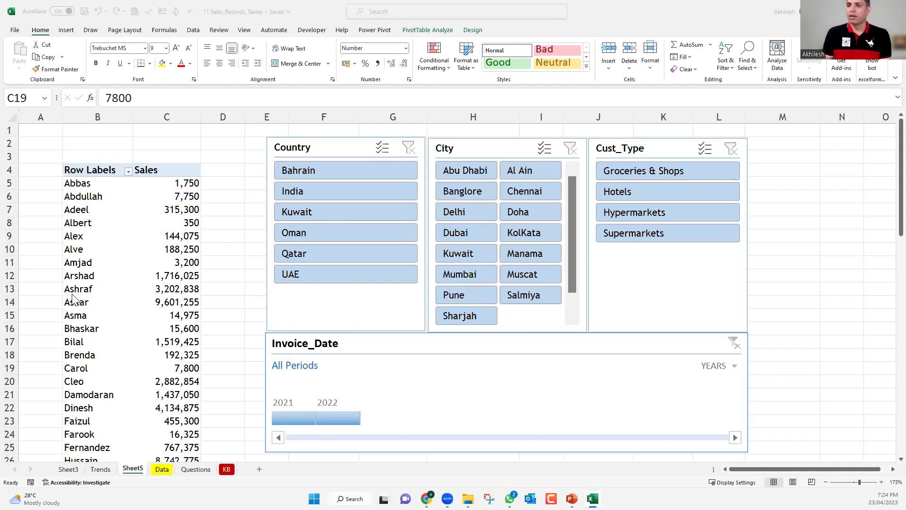
- Select the Country, City and Cust_Type slicers plus the Invoice_Date timeline and delete them
key(alt+Tab)
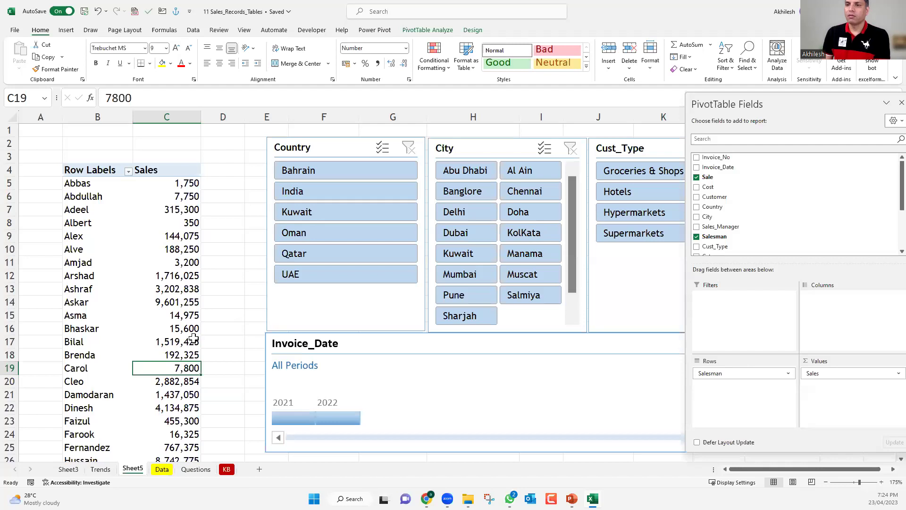
click(384, 153)
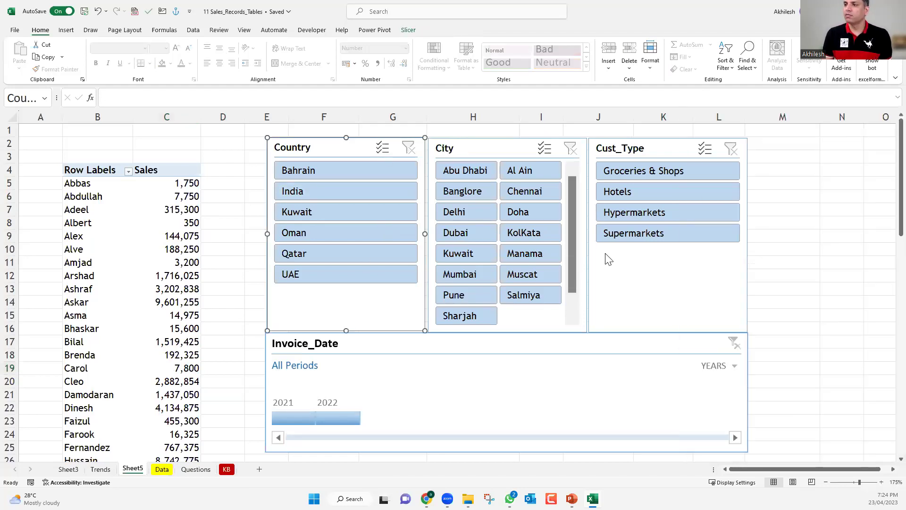
ctrl+click(582, 323)
key(ctrl+a)
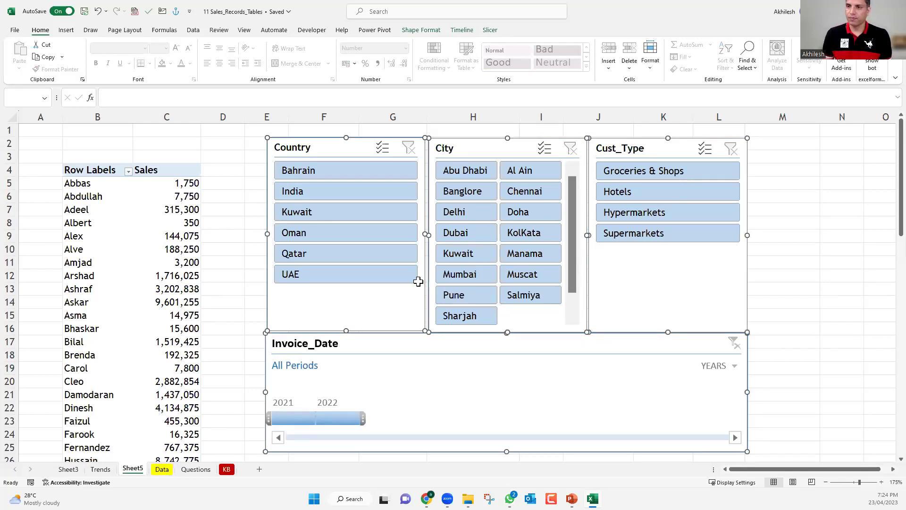
key(Delete)
click(393, 276)
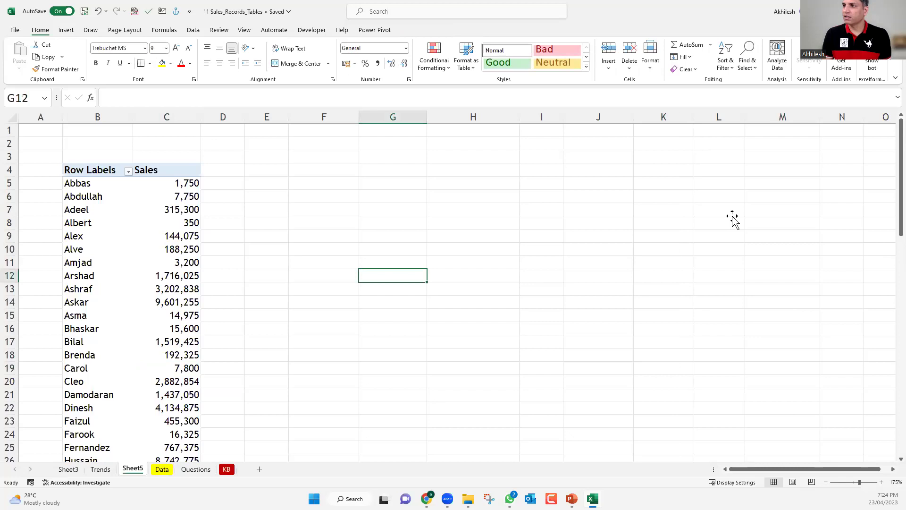
- Put Cust_Type in the pivot's Rows in place of Salesman
key(ctrl+Left)
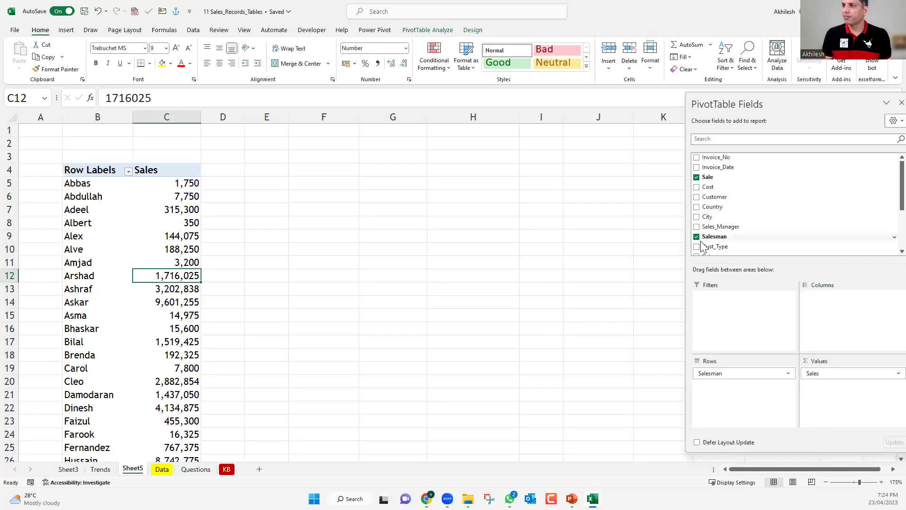
drag(709, 253, 660, 364)
drag(785, 373, 192, 223)
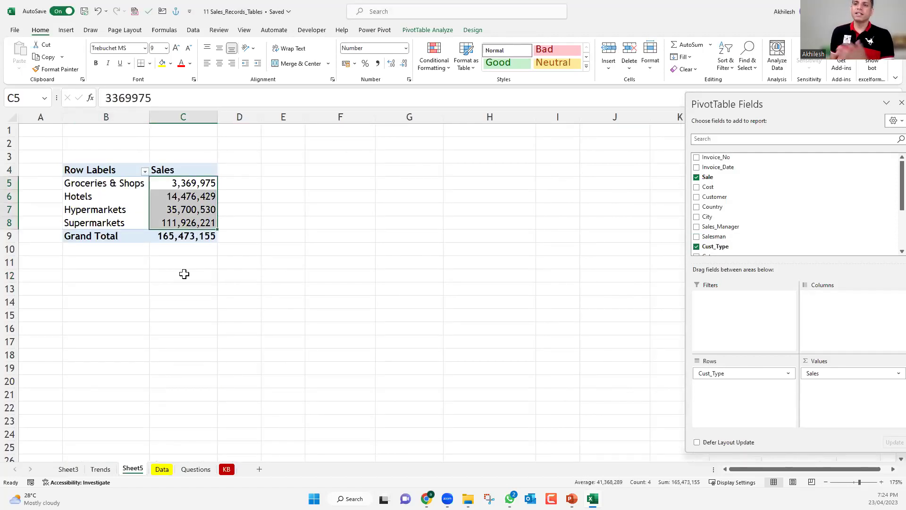
click(184, 274)
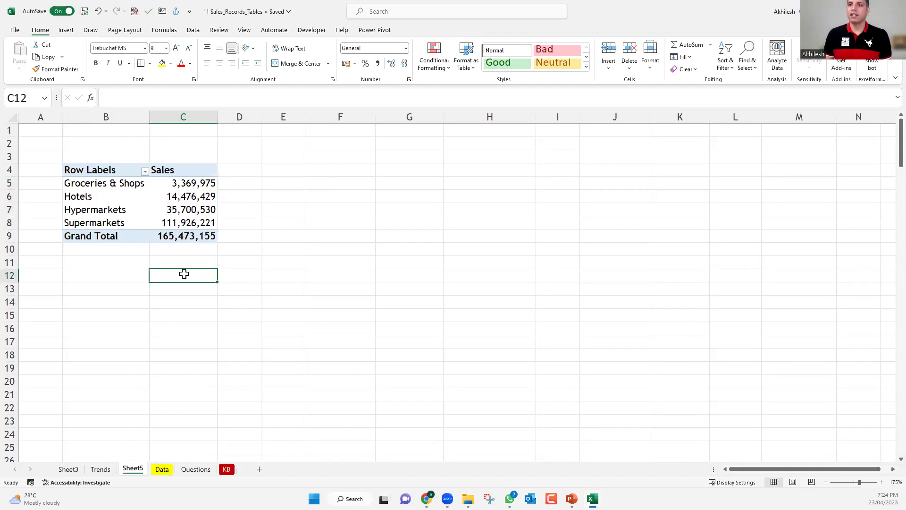
- Copy the whole Cust_Type pivot table and paste it at cell B12
click(182, 232)
key(ctrl+a)
key(ctrl+c)
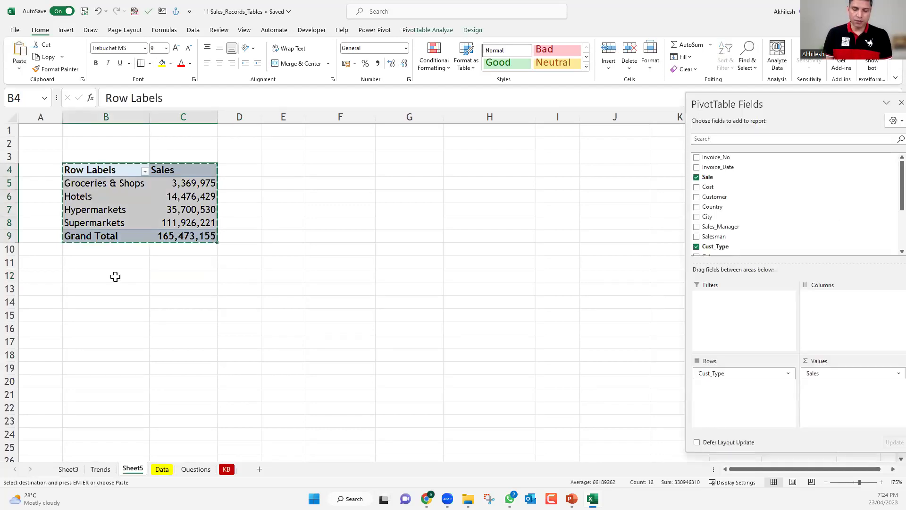
click(115, 276)
key(ctrl+v)
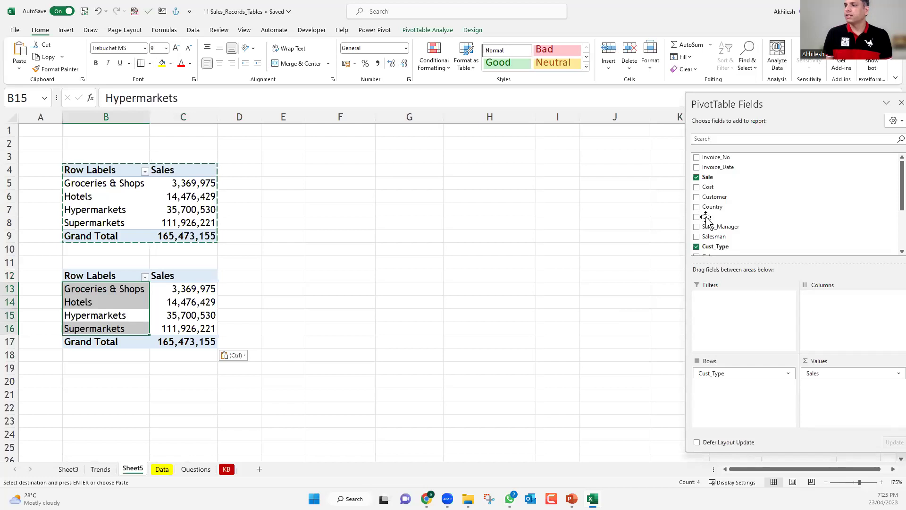
- Replace Cust_Type with City in the copied pivot's Rows to list sales by city
drag(749, 377, 593, 340)
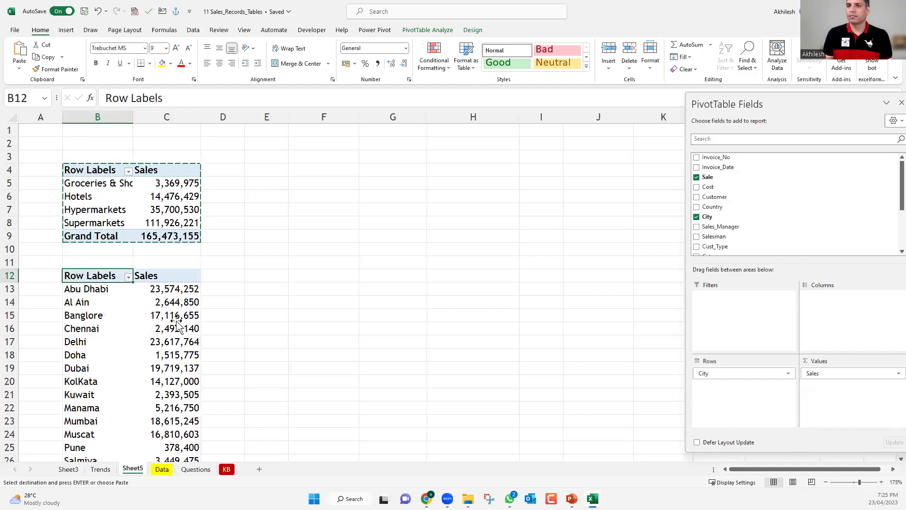
click(178, 325)
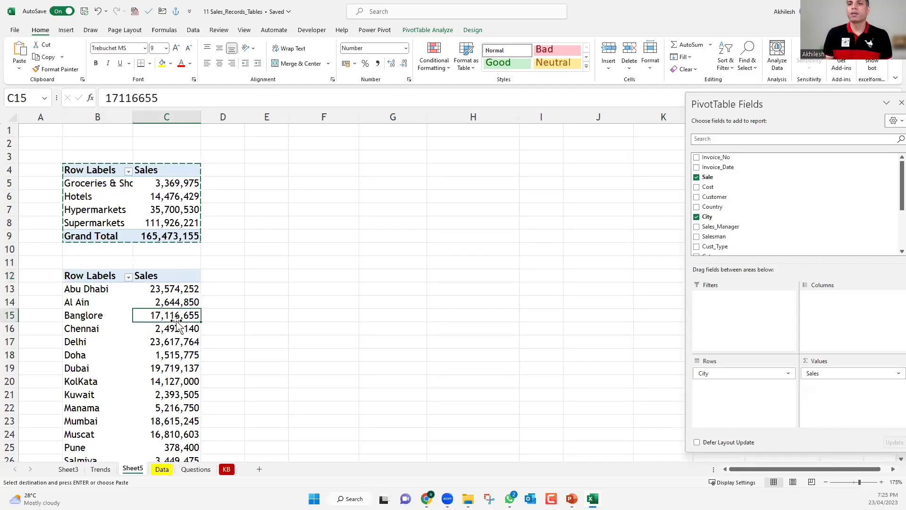
scroll(178, 325, down, 4)
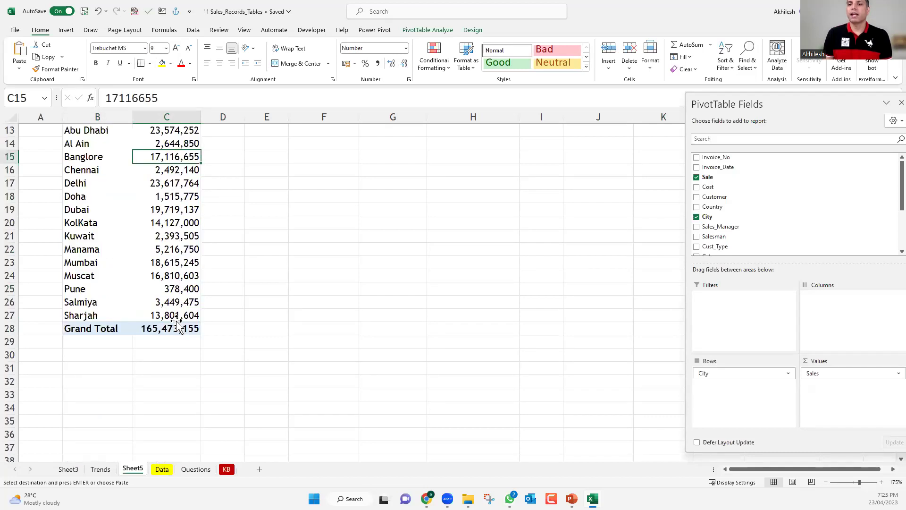
scroll(178, 326, up, 4)
click(169, 207)
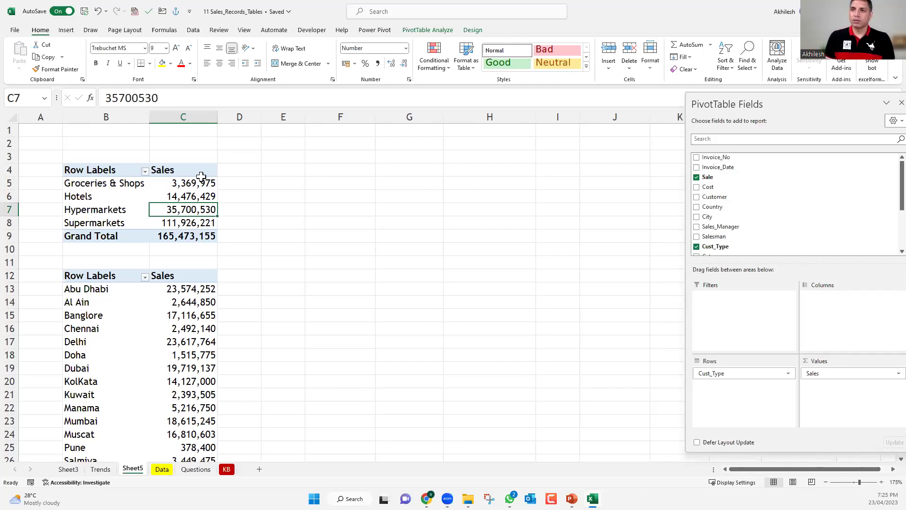
- Select a value in the Cust_Type pivot, check PivotTable Analyze, then go to Insert
click(180, 196)
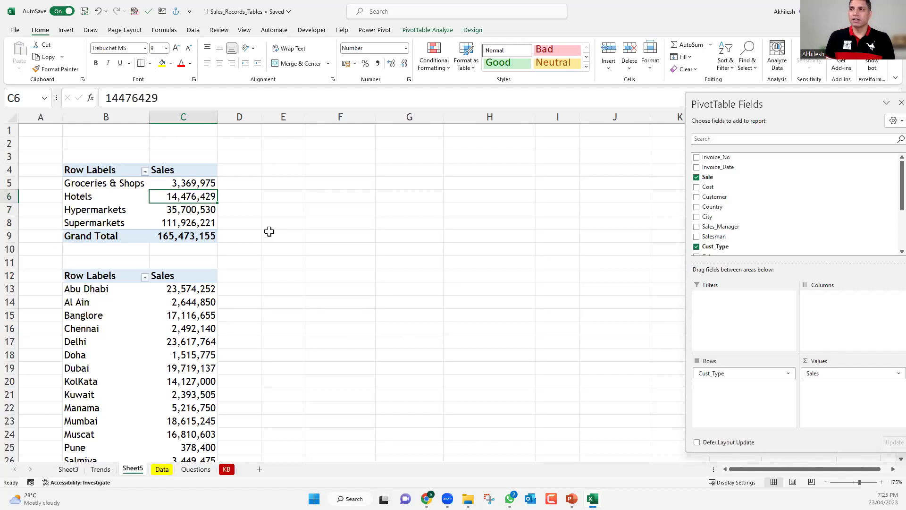
click(427, 31)
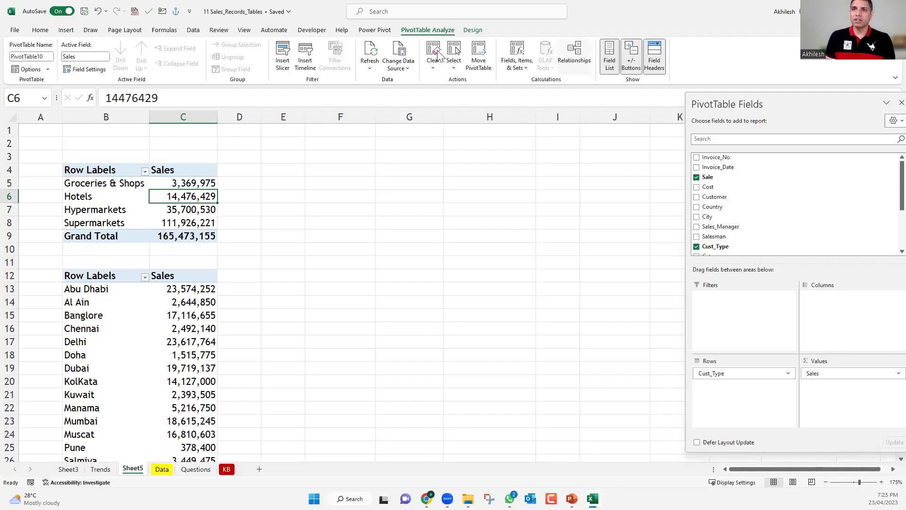
click(71, 32)
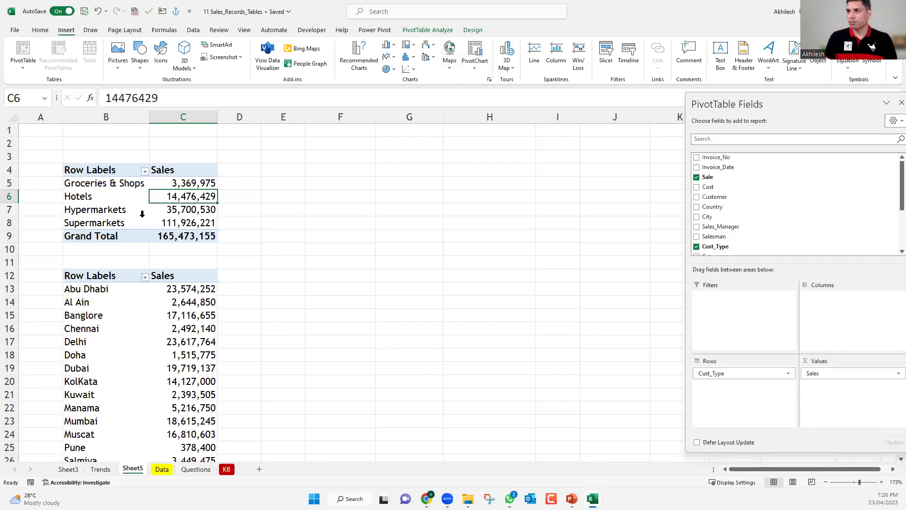
click(475, 49)
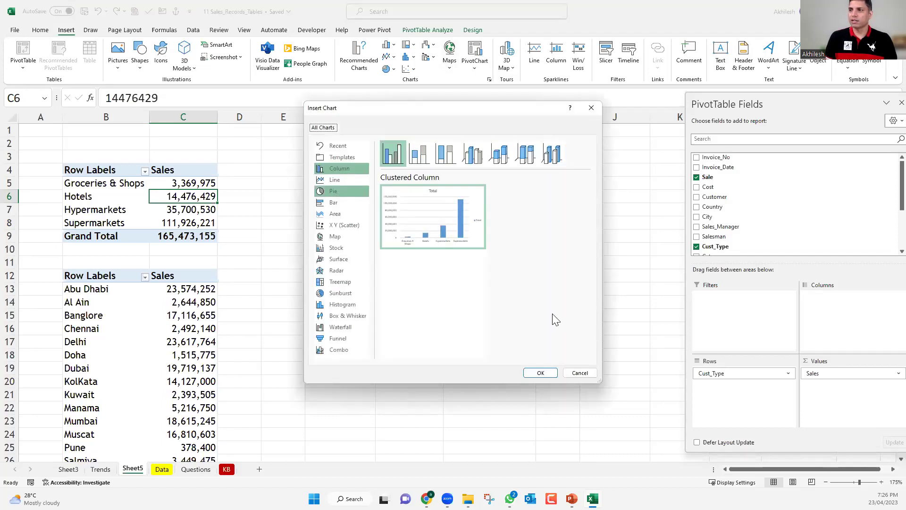
click(541, 373)
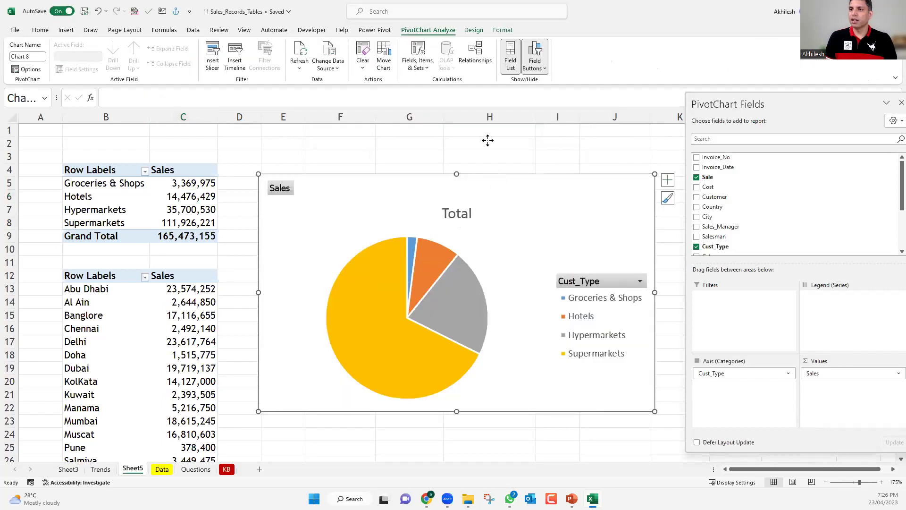
drag(487, 140, 487, 140)
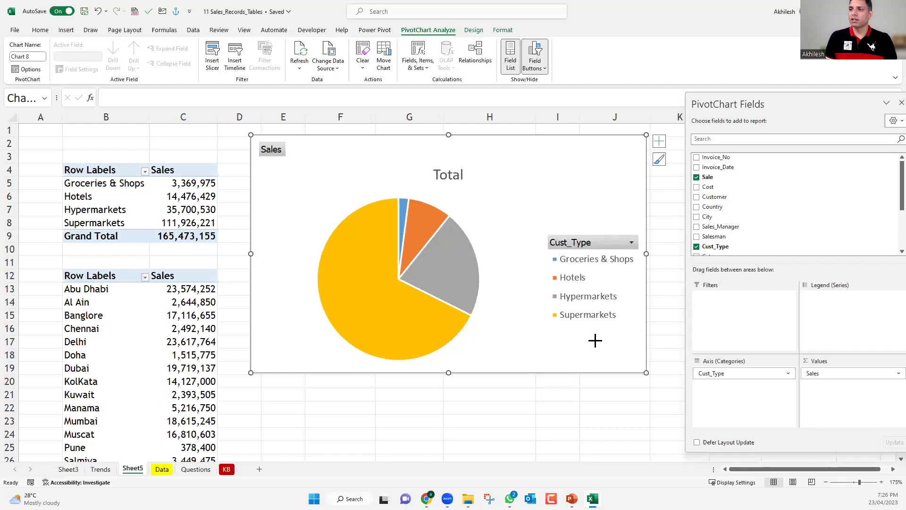
drag(549, 309, 550, 309)
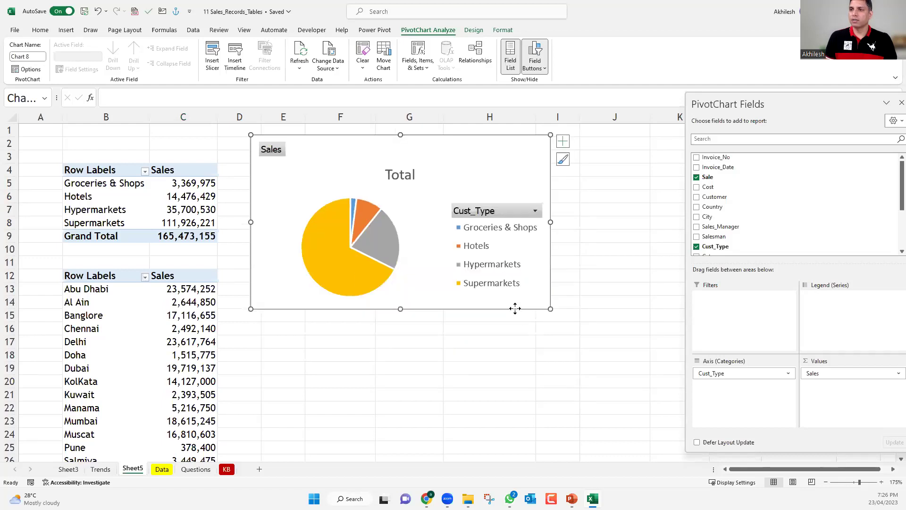
drag(461, 296, 459, 289)
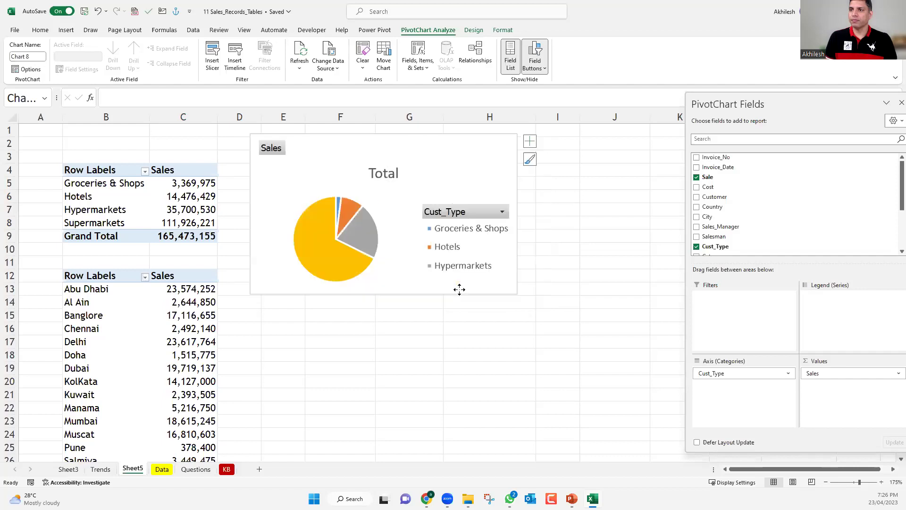
click(410, 340)
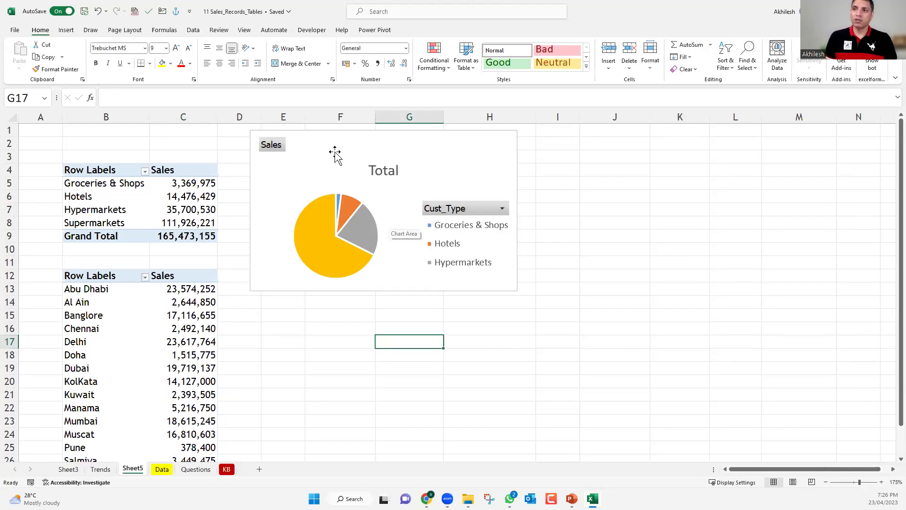
drag(330, 137, 330, 131)
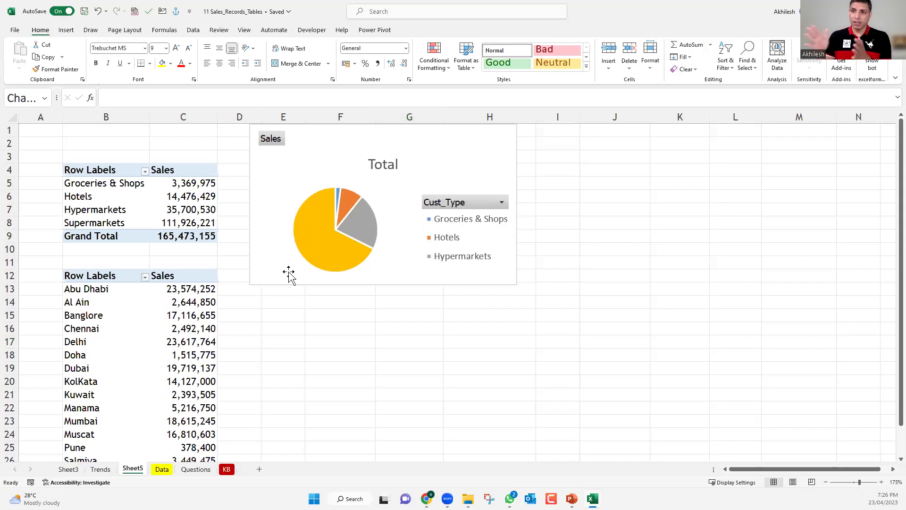
click(289, 276)
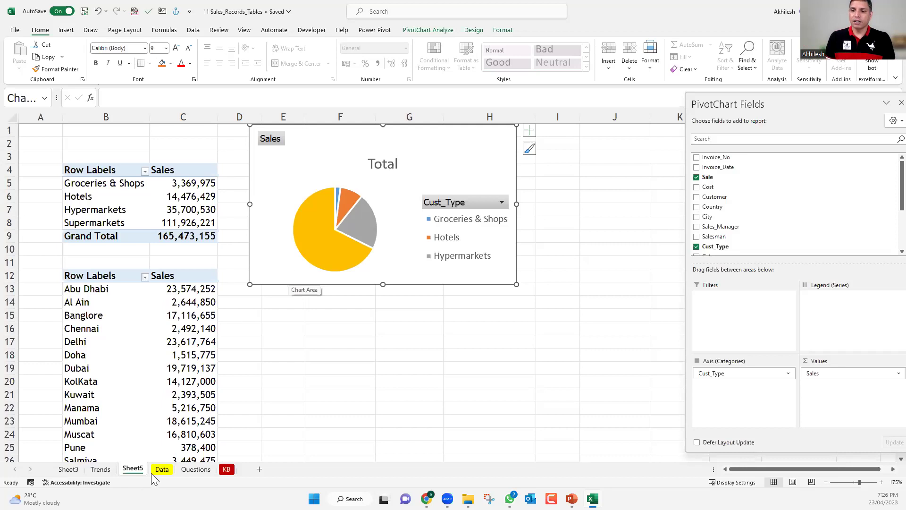
key(ctrl+Page_Down)
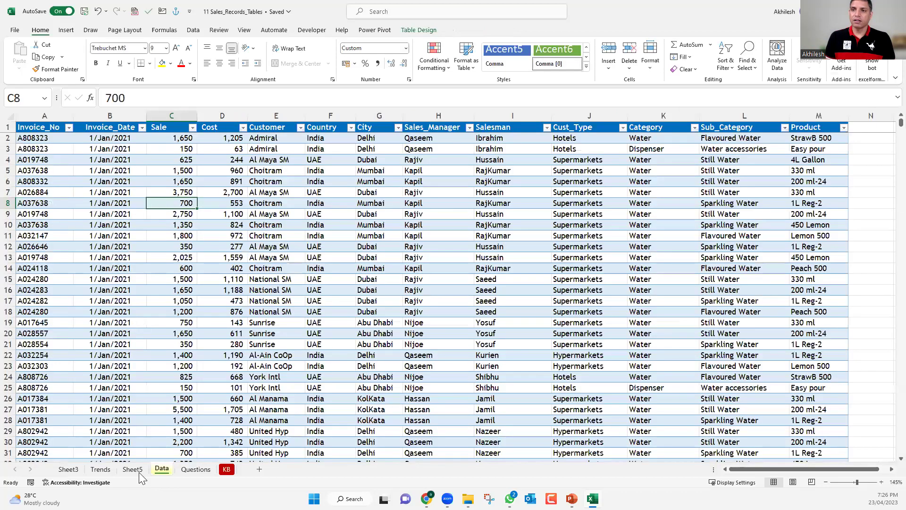
key(ctrl+Page_Up)
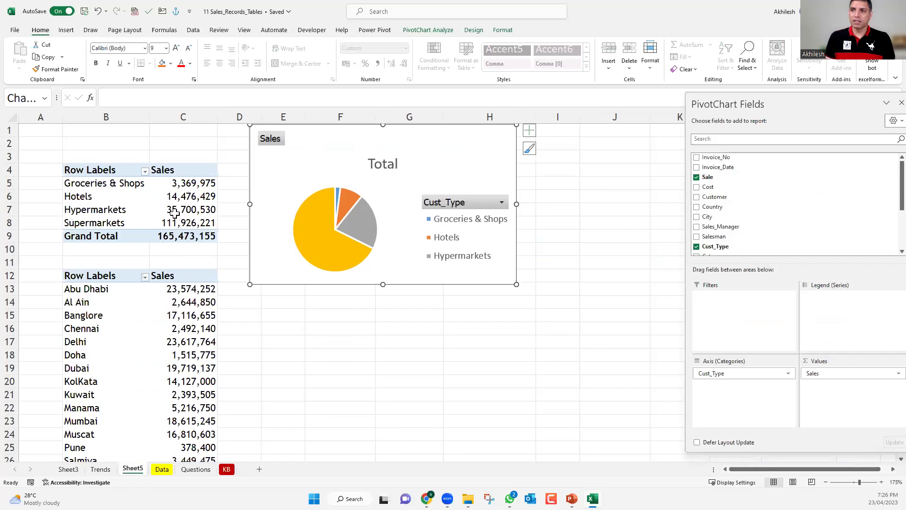
click(174, 214)
click(172, 341)
- Insert a Clustered Column PivotChart of total sales per city from the city pivot
drag(101, 292, 120, 432)
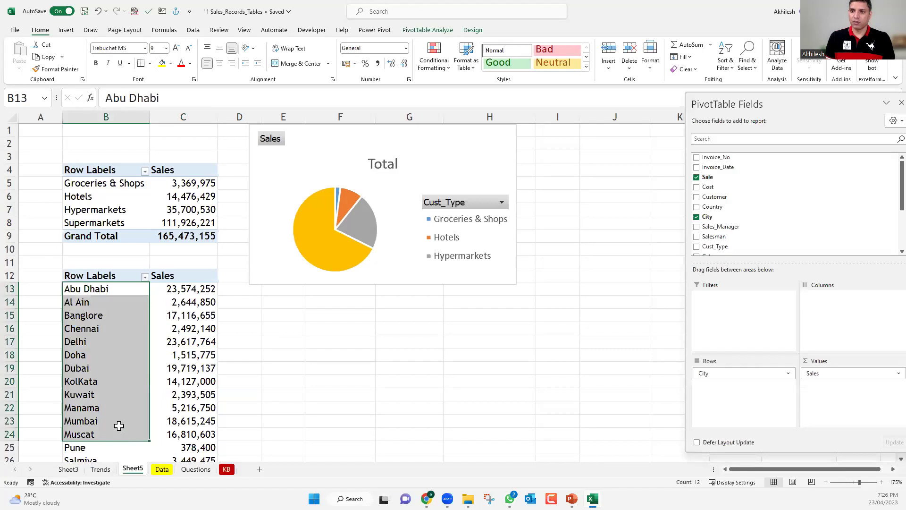
scroll(119, 426, down, 1)
scroll(177, 357, up, 1)
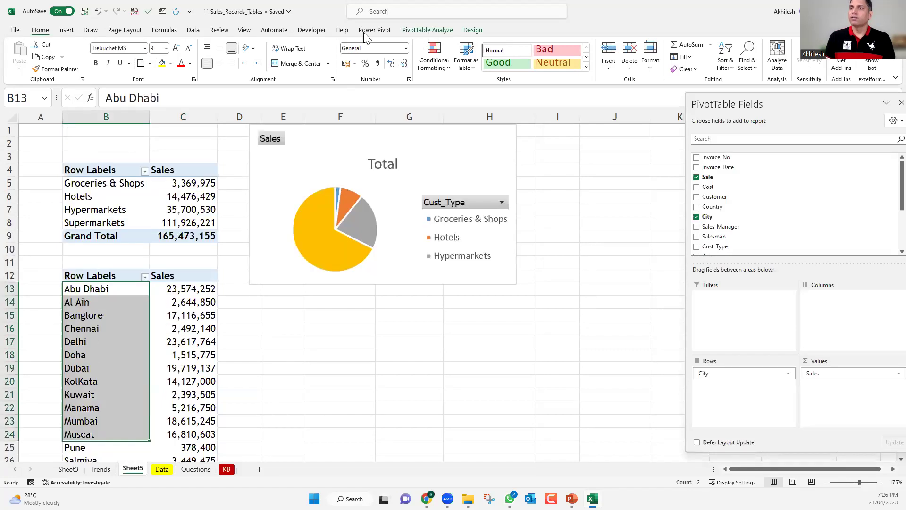
key(Right)
key(Down)
key(Down)
key(Down)
key(Down)
key(Down)
key(Down)
key(Down)
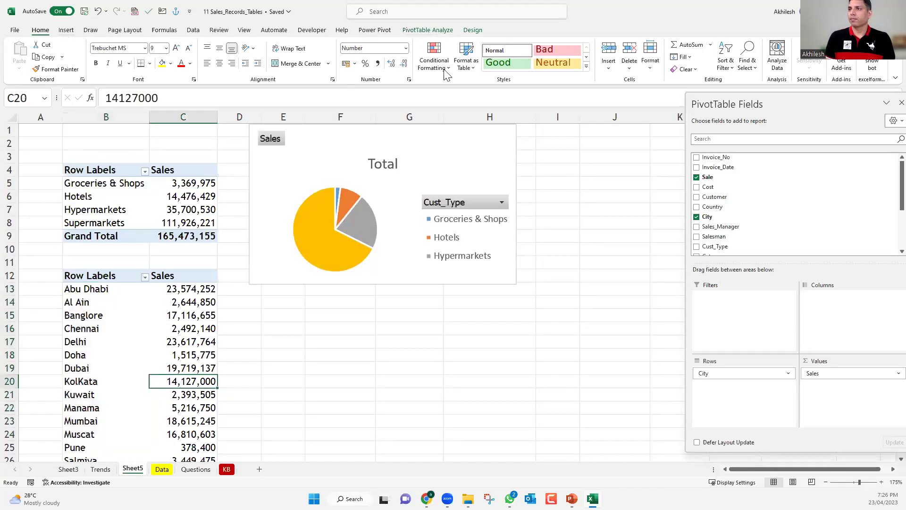
scroll(446, 73, down, 1)
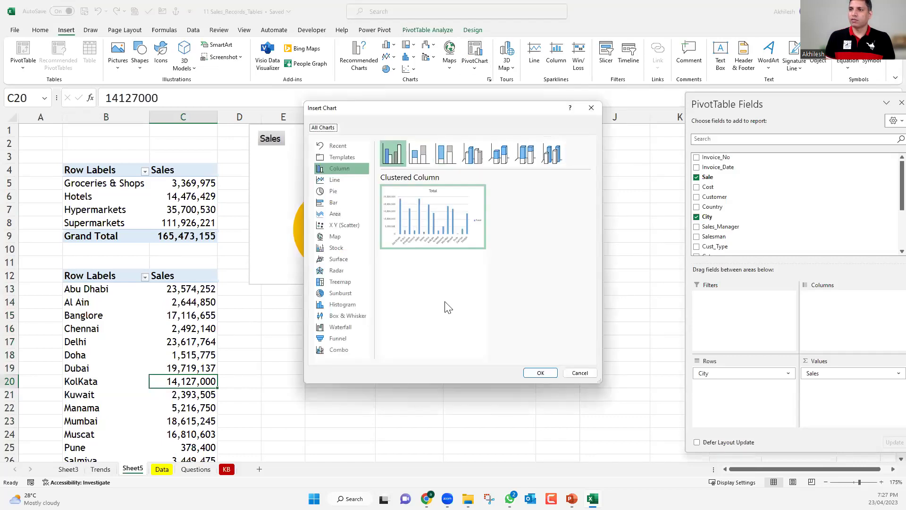
key(Down)
key(Down)
key(Down)
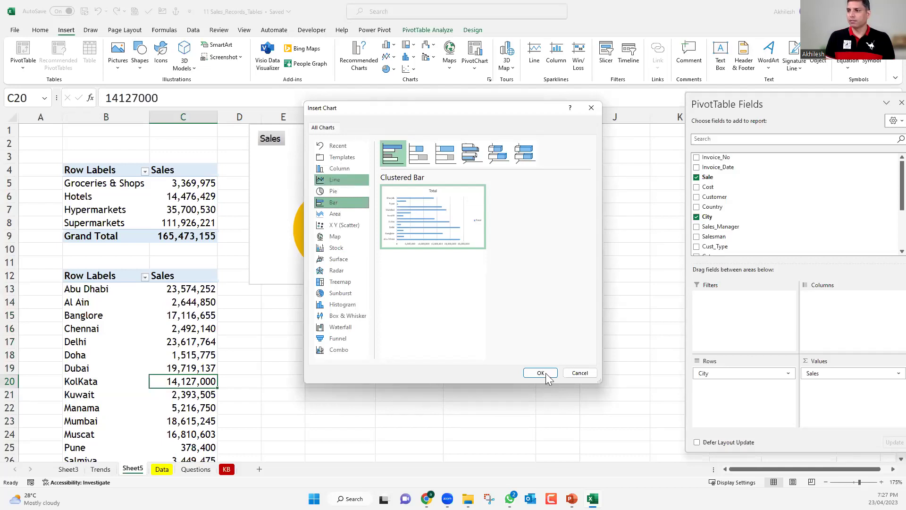
key(Up)
key(Up)
key(Up)
key(Return)
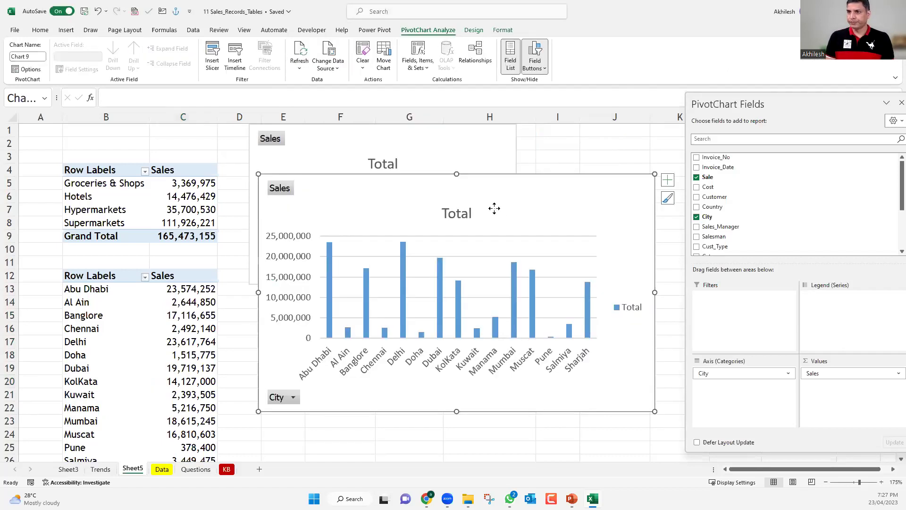
- Place the city column chart below the pie chart, trying data labels then removing them
drag(478, 294, 445, 397)
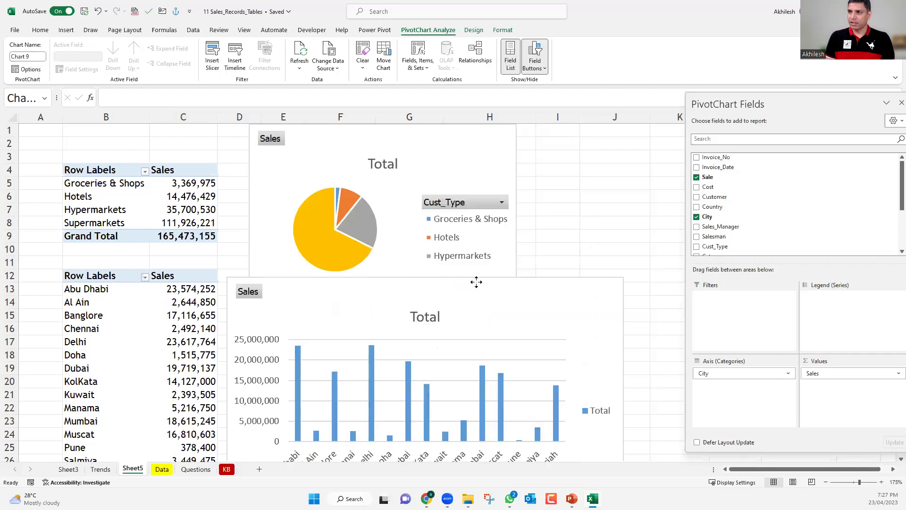
drag(476, 282, 489, 279)
click(559, 187)
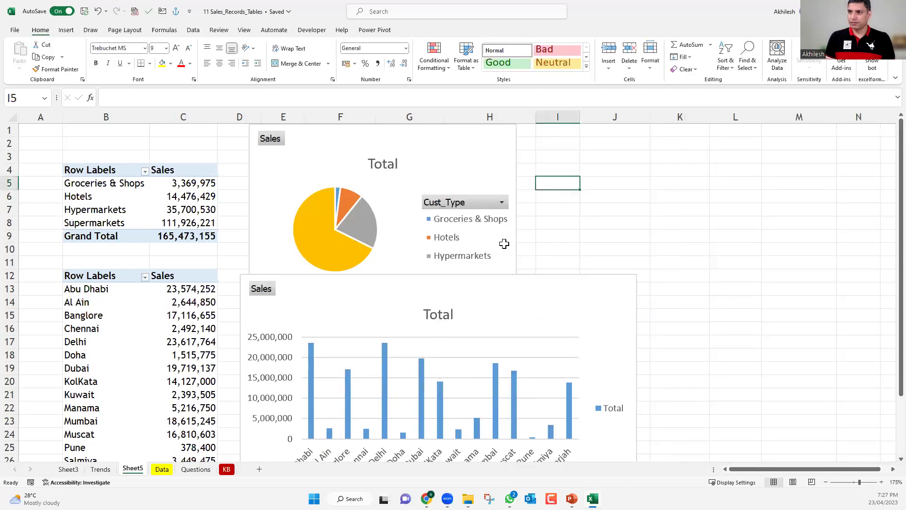
ctrl+scroll(504, 243, down, 3)
click(423, 249)
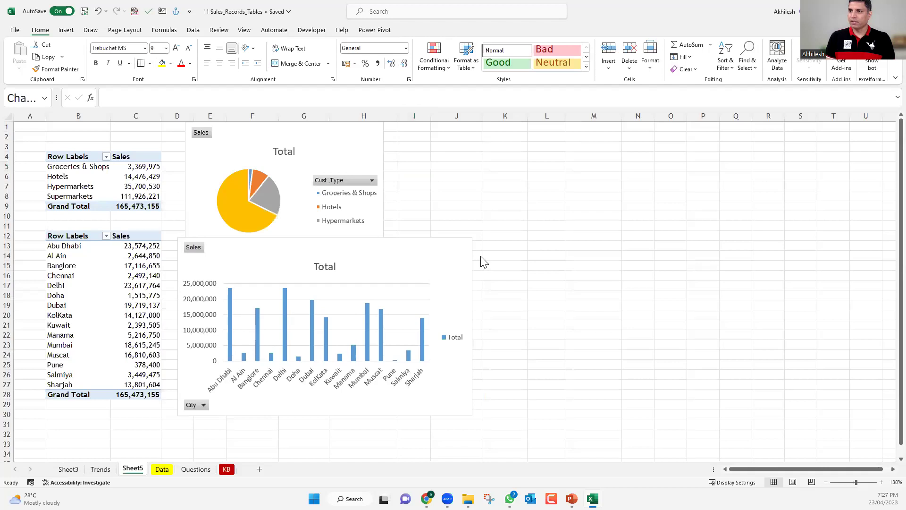
click(485, 255)
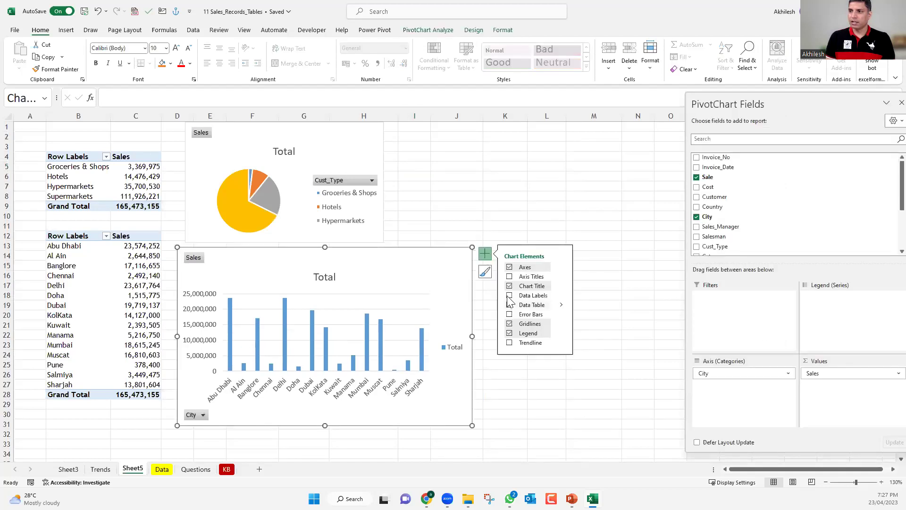
click(509, 296)
click(509, 296)
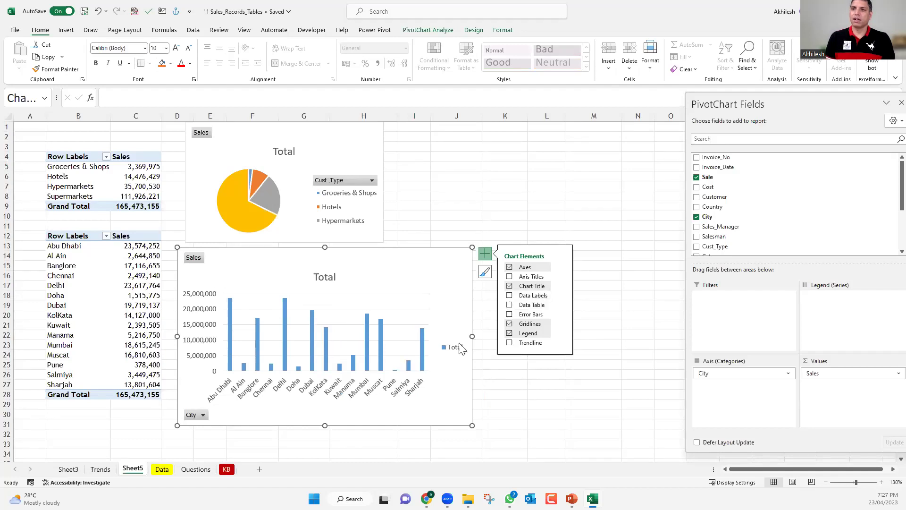
key(Escape)
key(Escape)
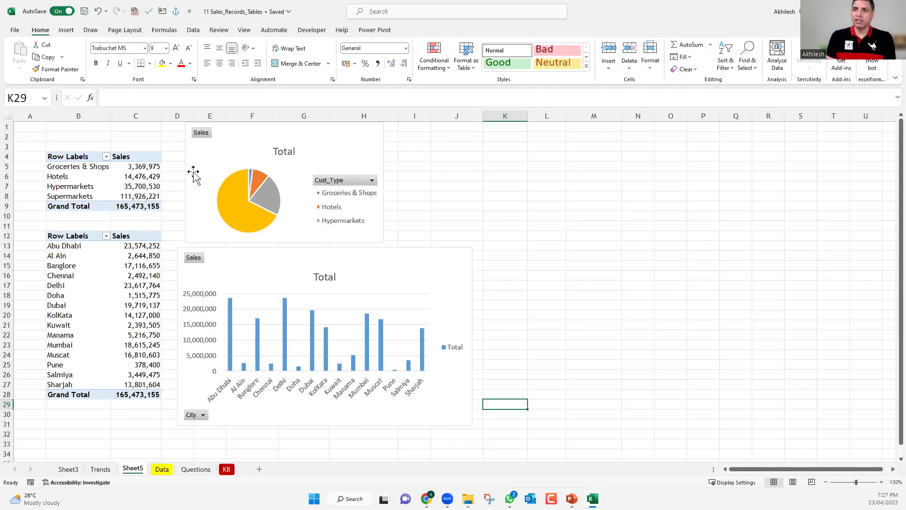
- Stack the pie chart and column chart at the sheet's left edge and select both
drag(91, 178, 34, 166)
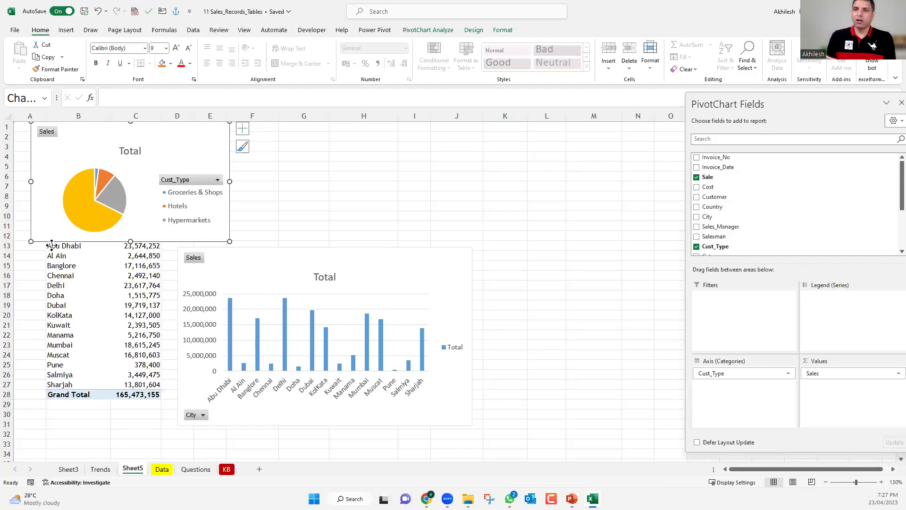
drag(214, 288, 69, 283)
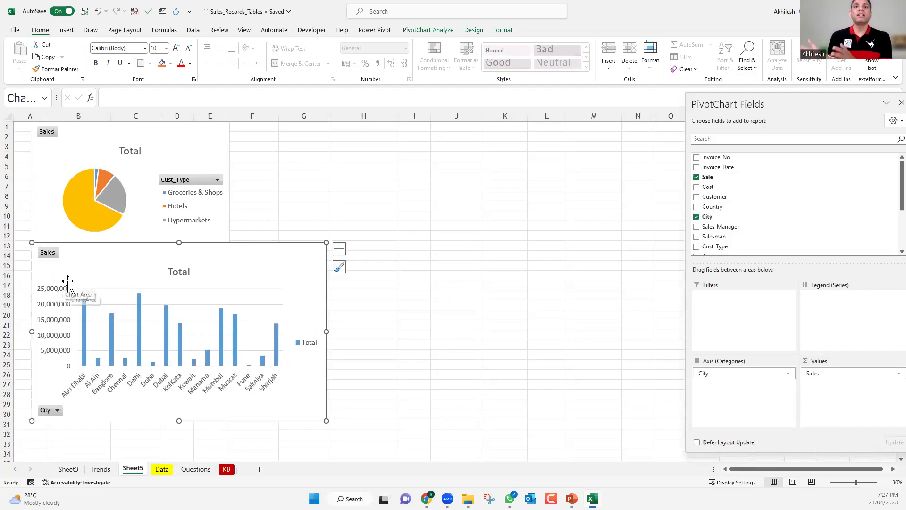
click(52, 210)
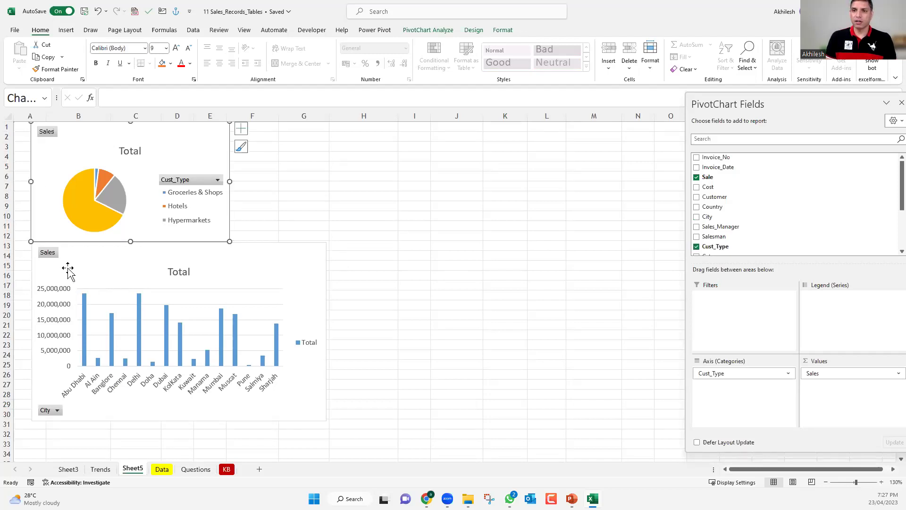
ctrl+click(94, 391)
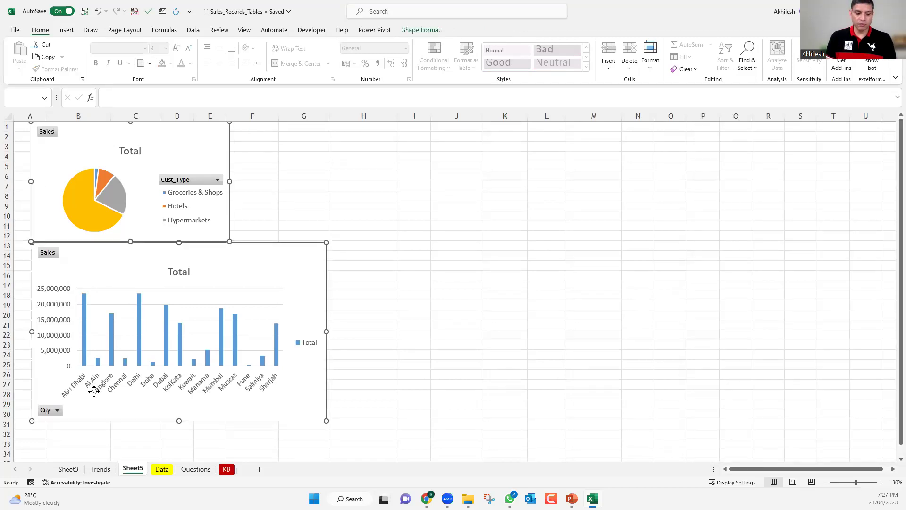
- Move both PivotCharts from Sheet5 onto a new sheet, Sheet36
key(Delete)
click(259, 469)
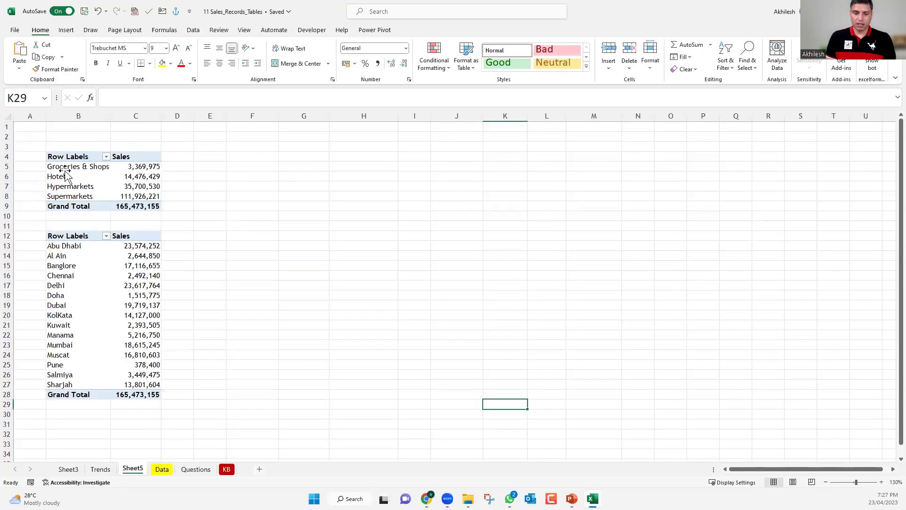
key(ctrl+v)
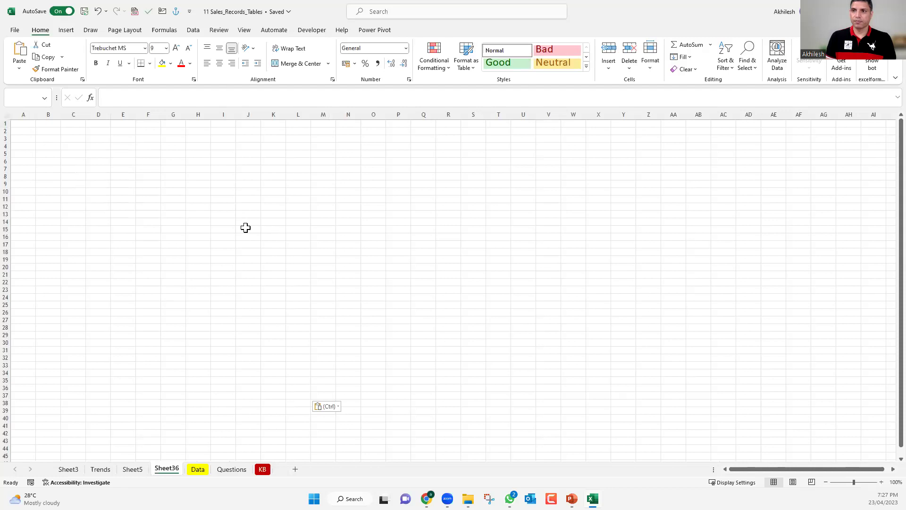
key(Escape)
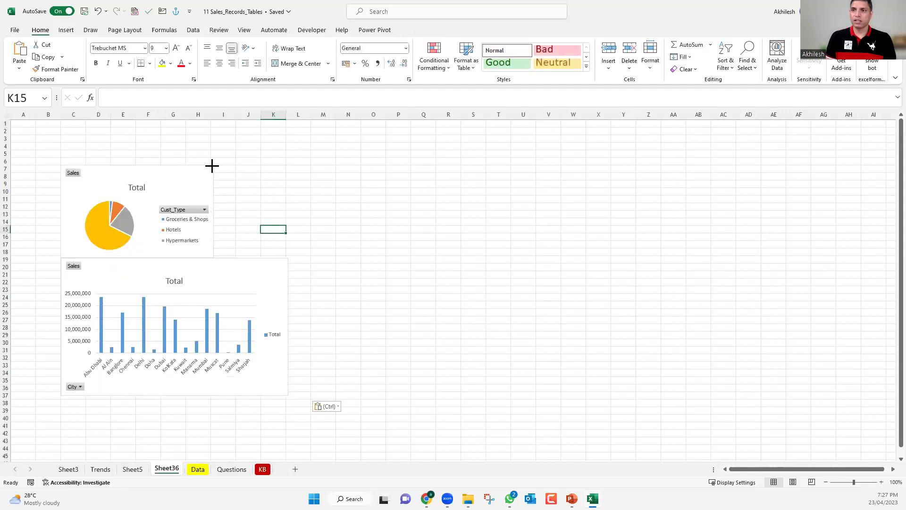
- Narrow the city column chart to match the enlarged pie chart
click(267, 132)
click(376, 244)
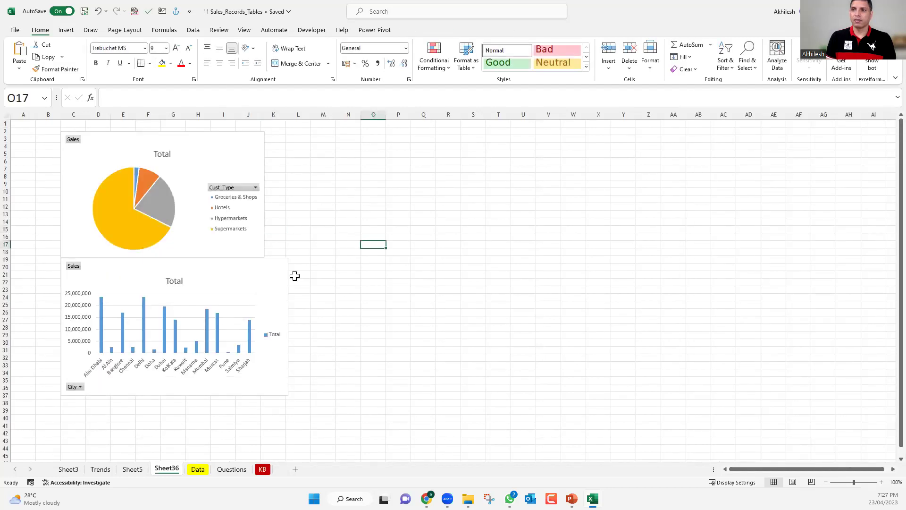
click(289, 334)
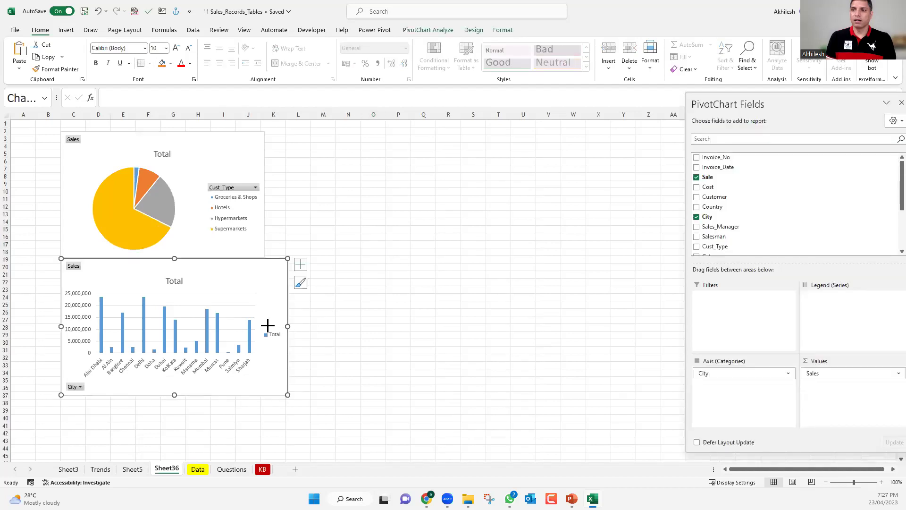
drag(266, 326, 267, 325)
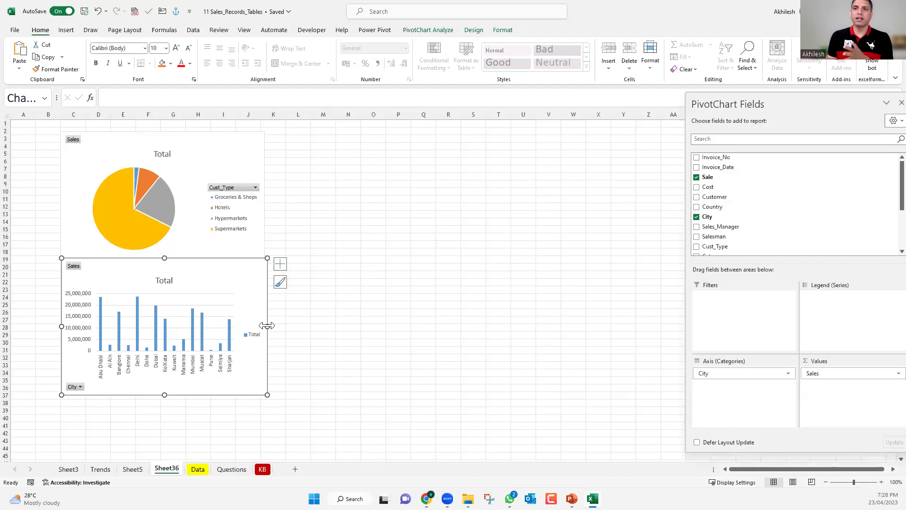
click(330, 332)
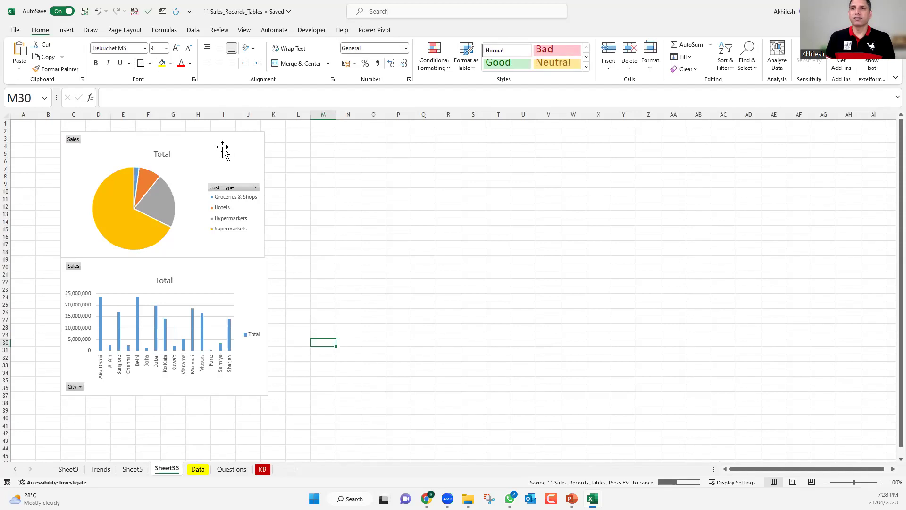
- Add a Country slicer from the pie chart's Country field
click(223, 150)
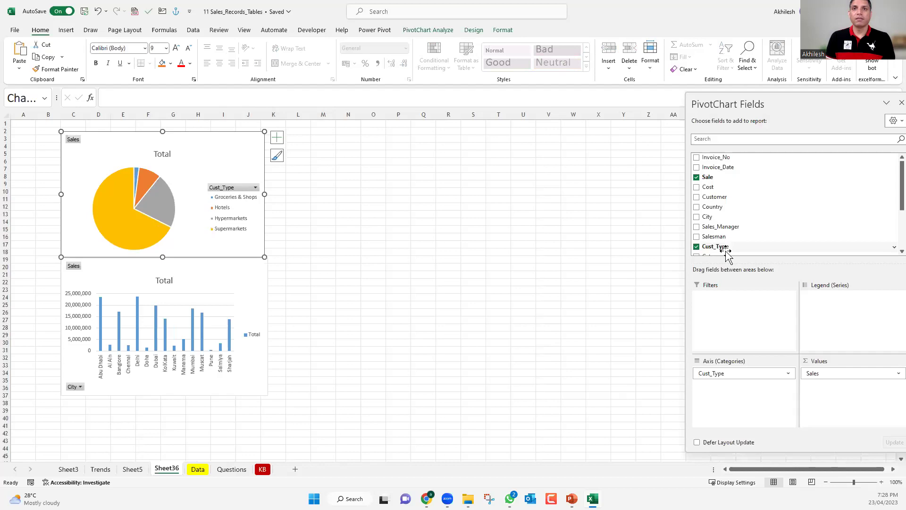
right_click(717, 208)
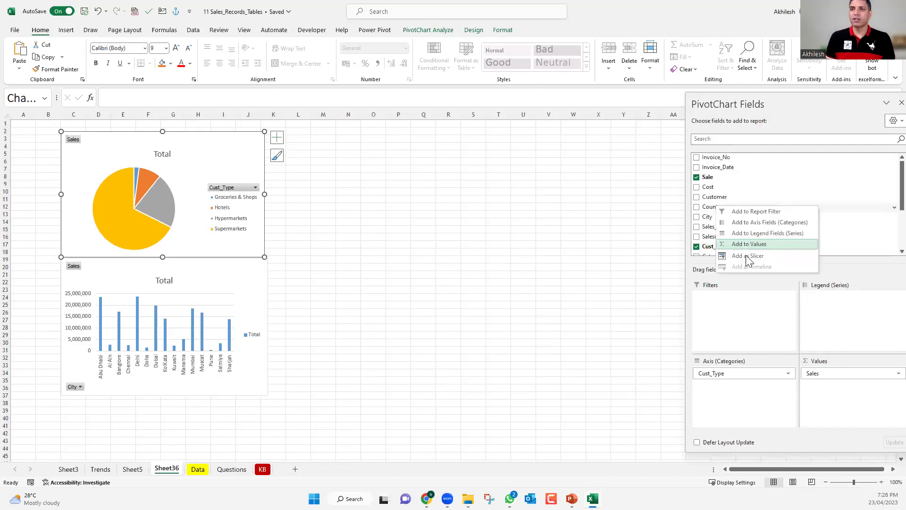
click(746, 255)
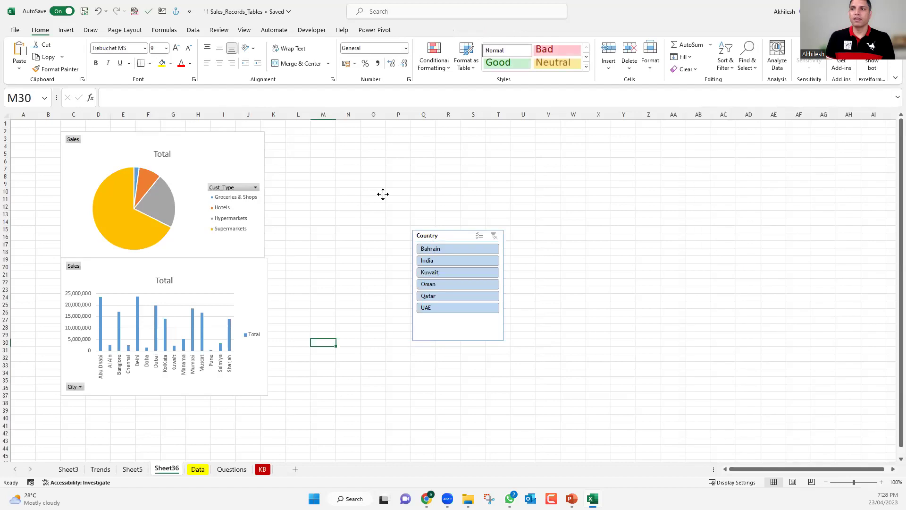
- Filter the pie chart to UAE, Kuwait, India and Bahrain in turn, then clear the Country filter
click(379, 306)
scroll(379, 307, up, 2)
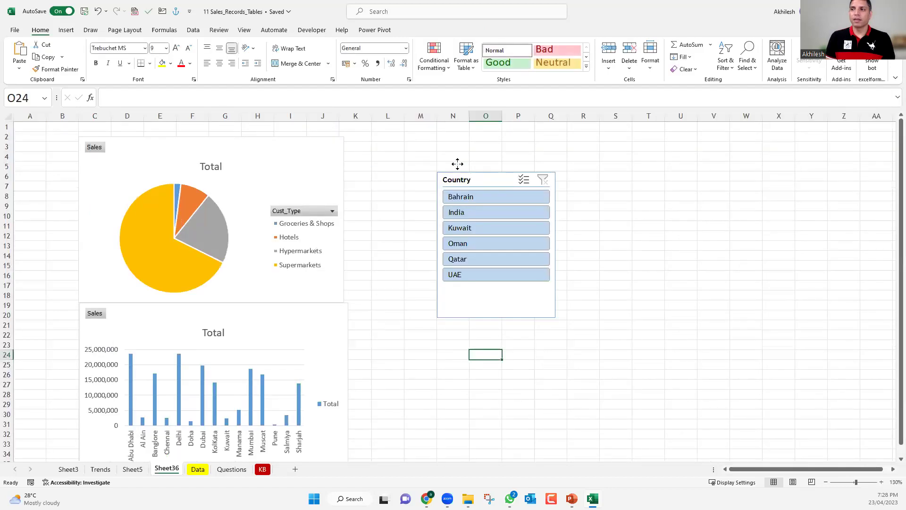
click(446, 151)
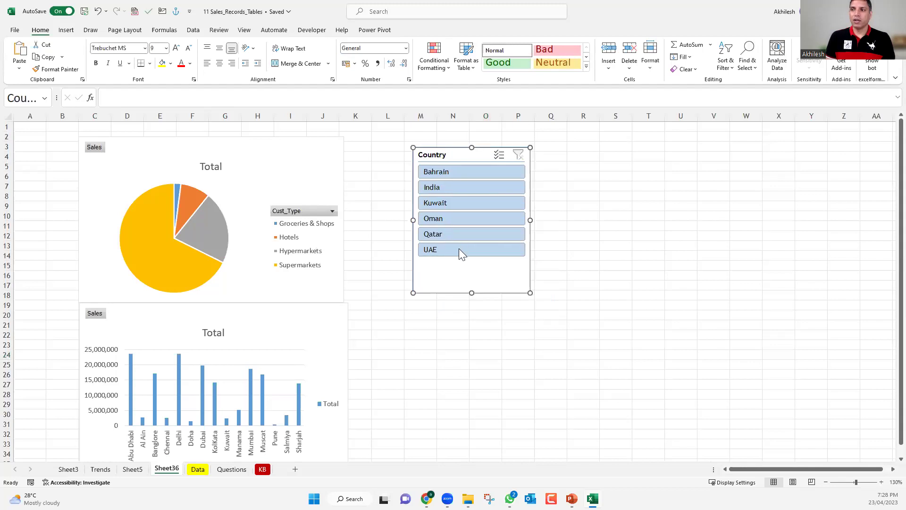
click(459, 250)
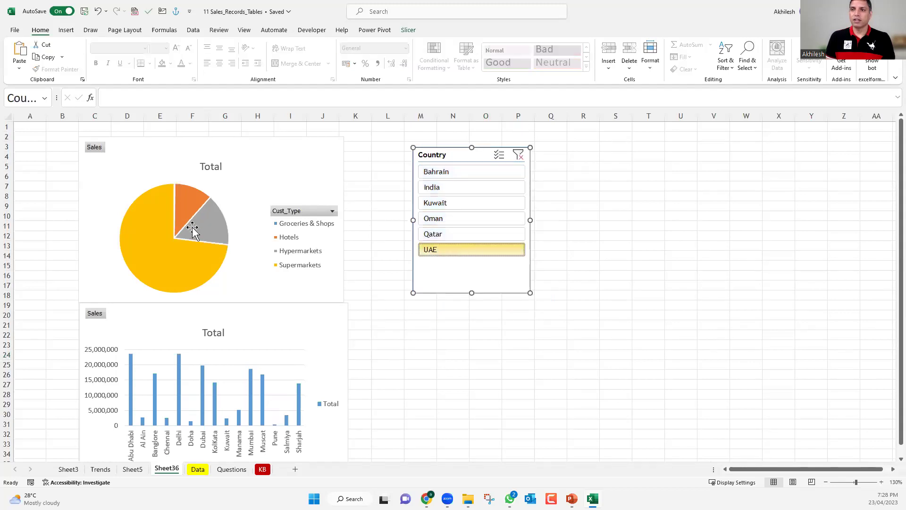
click(462, 203)
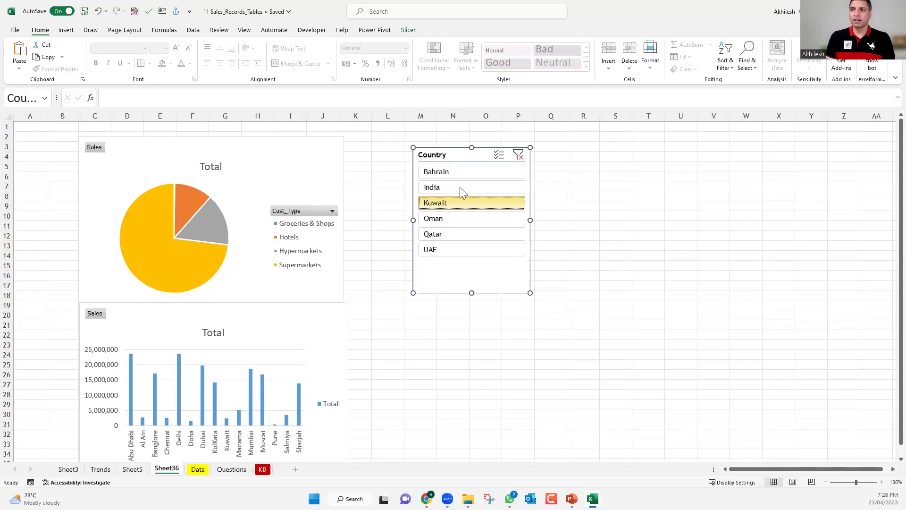
click(460, 187)
click(462, 173)
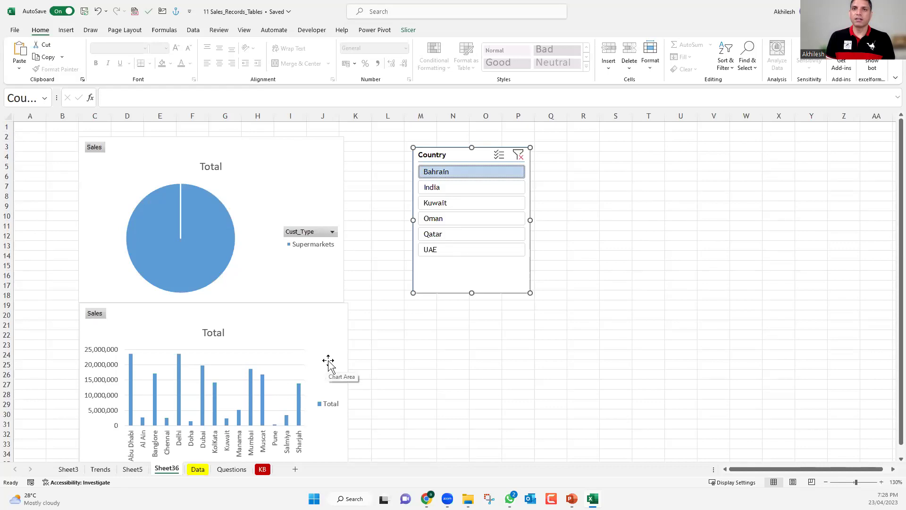
click(518, 156)
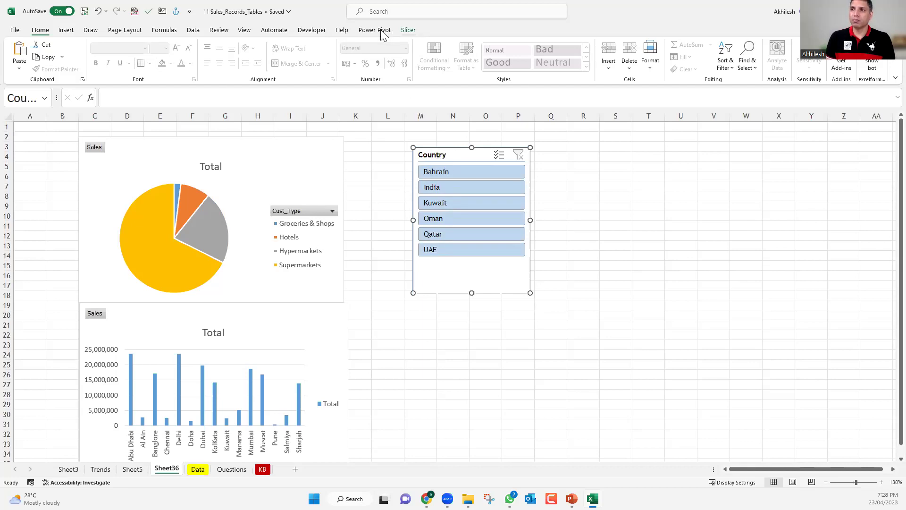
- Connect the Country slicer to PivotTable42 through Report Connections so it also drives the city chart
click(407, 30)
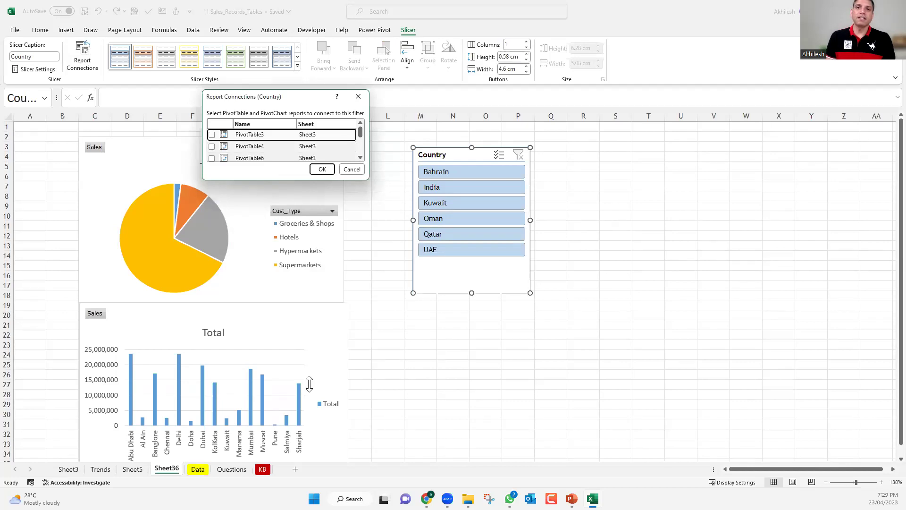
drag(309, 384, 309, 384)
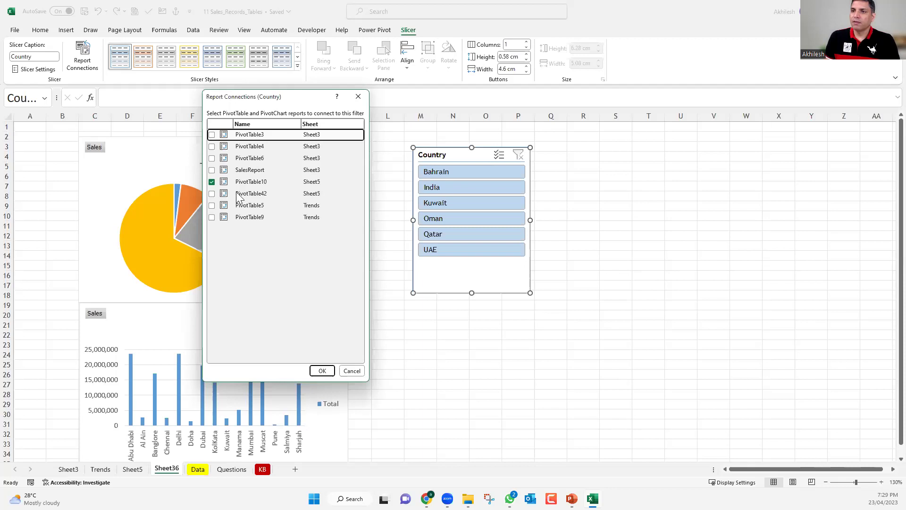
click(212, 194)
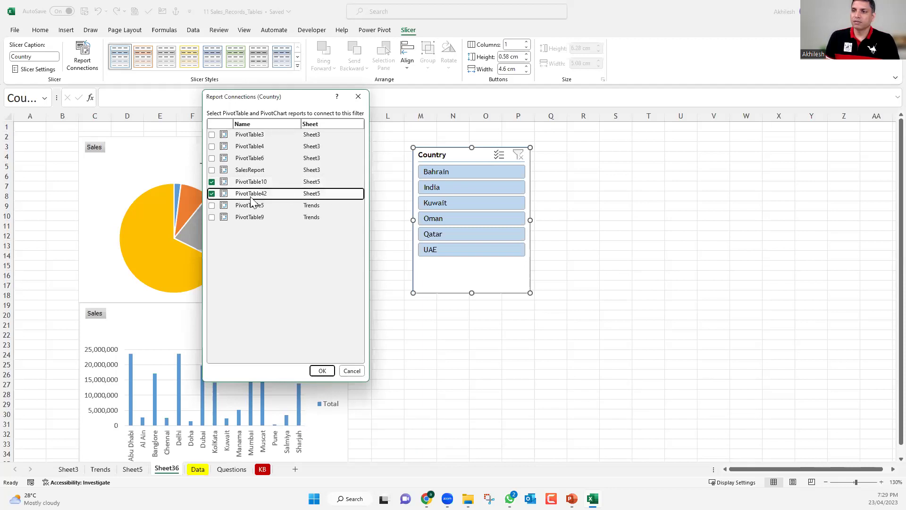
click(321, 371)
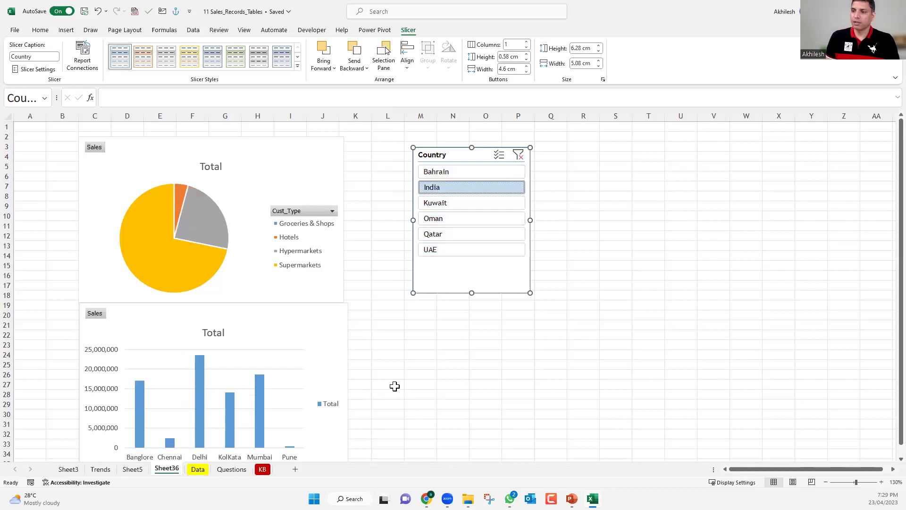
key(Escape)
ctrl+scroll(406, 264, down, 1)
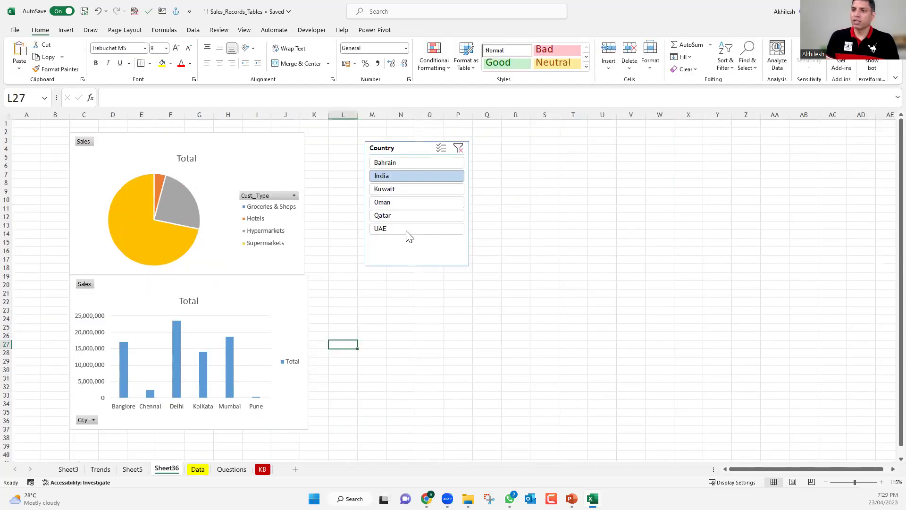
- Filter both charts to UAE, then Oman, then clear the Country slicer filter
click(405, 231)
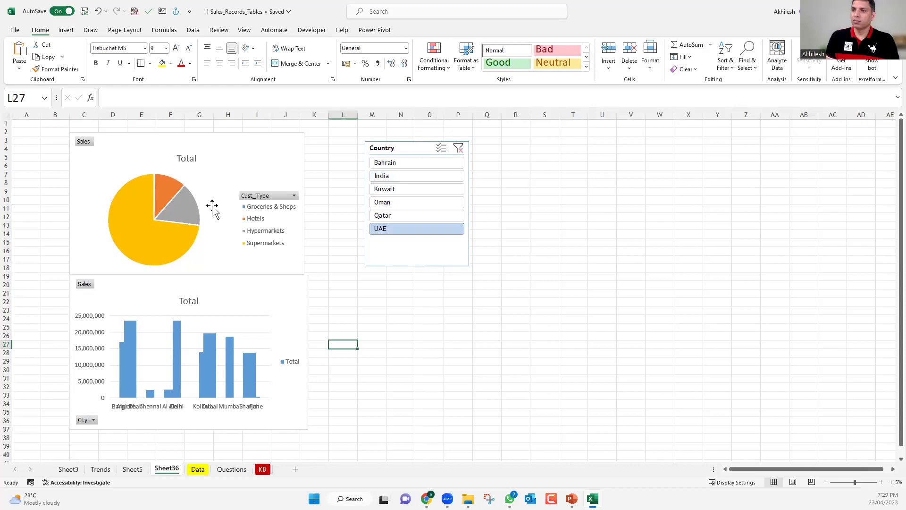
click(422, 206)
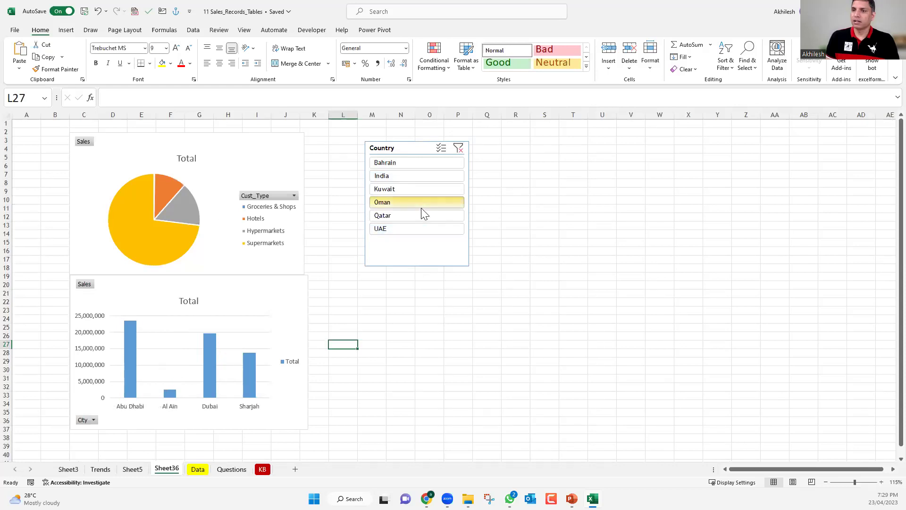
click(459, 149)
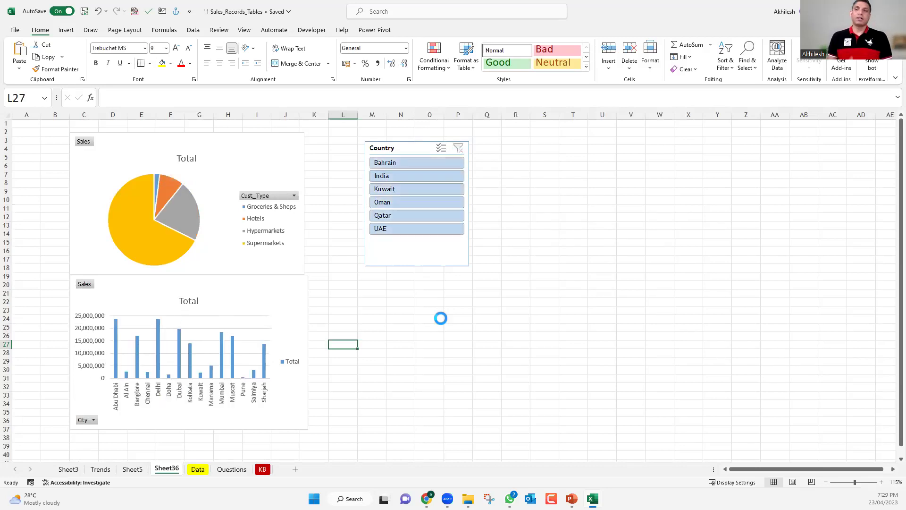
click(441, 318)
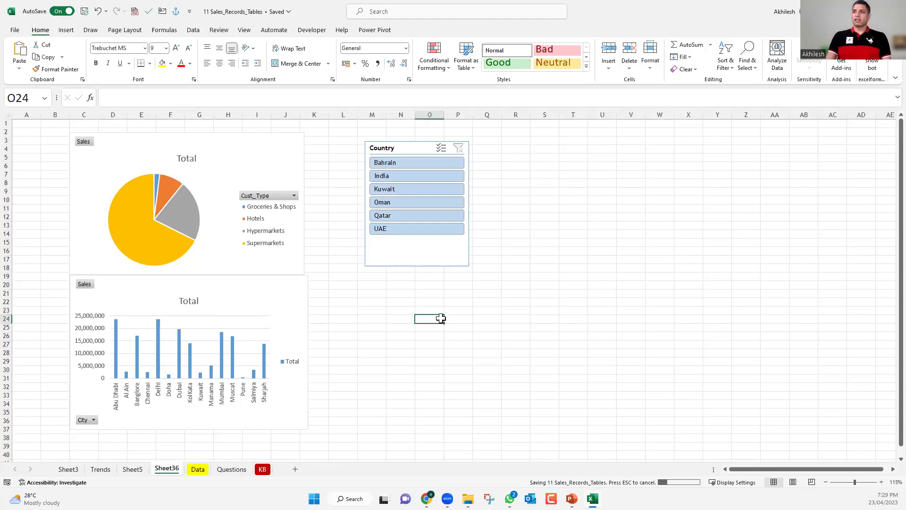
- Enter Data, Pivot, Pivot Chart, Slicer and Connect Slicer one per row in P21:P25
click(466, 295)
text(Data)
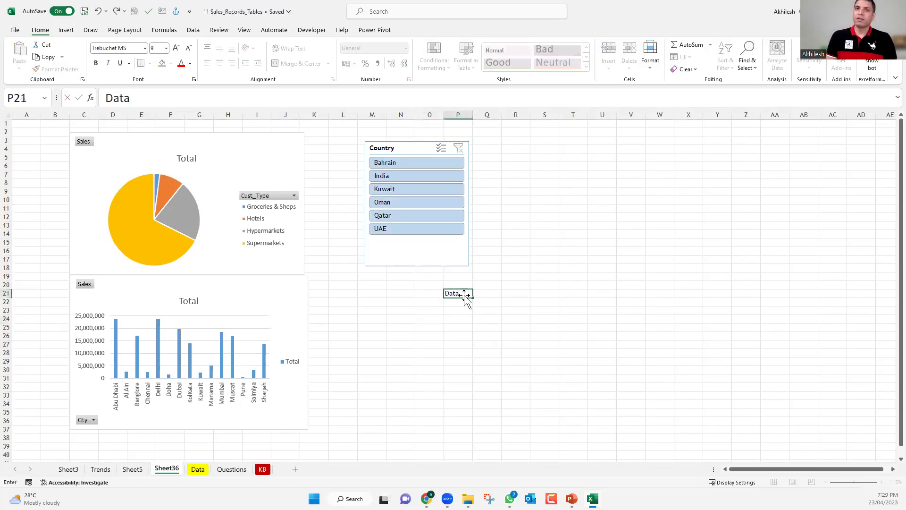
key(Return)
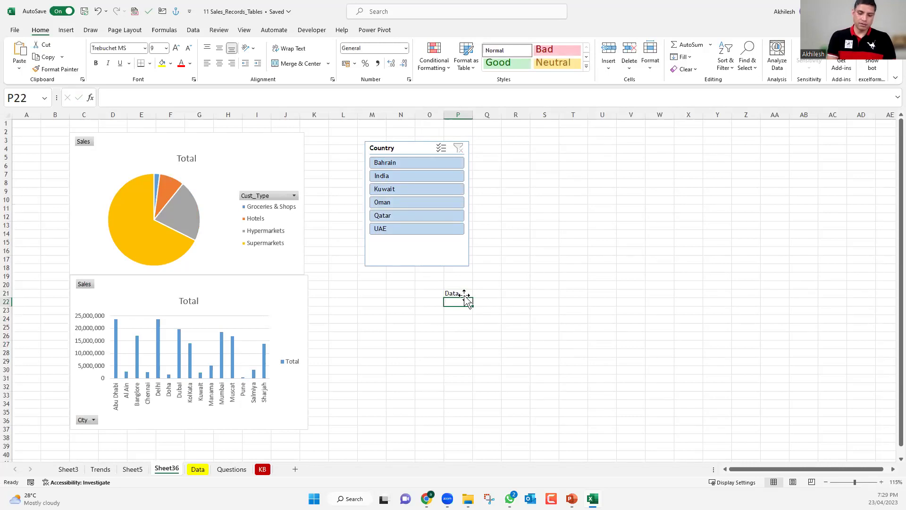
text(Pivot)
key(Return)
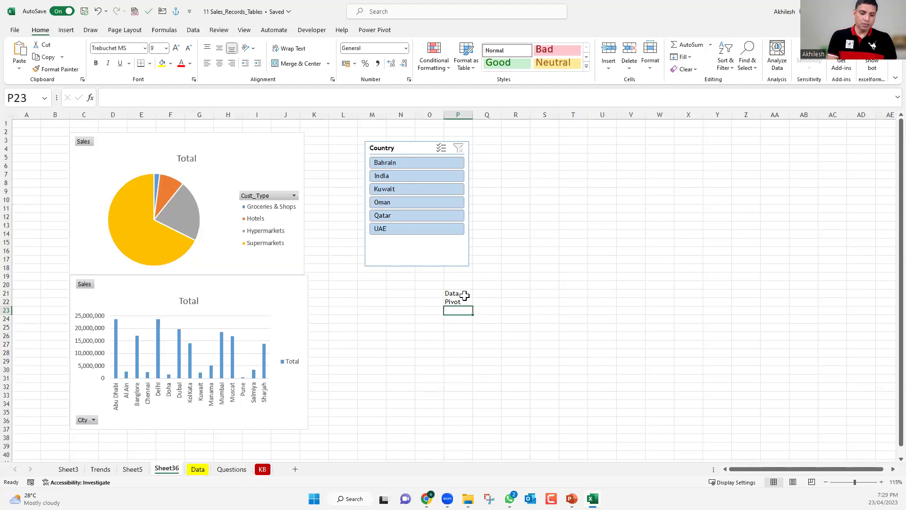
text(Pivot Cha)
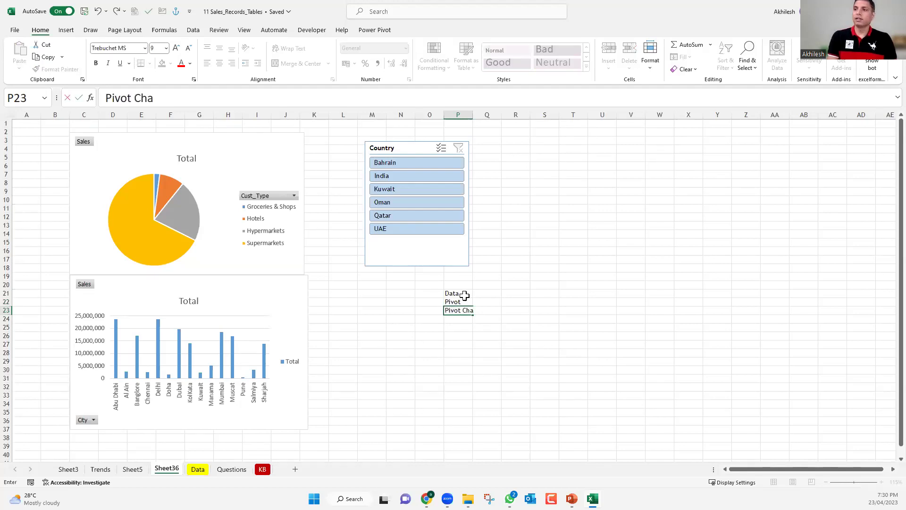
text(rt)
key(Return)
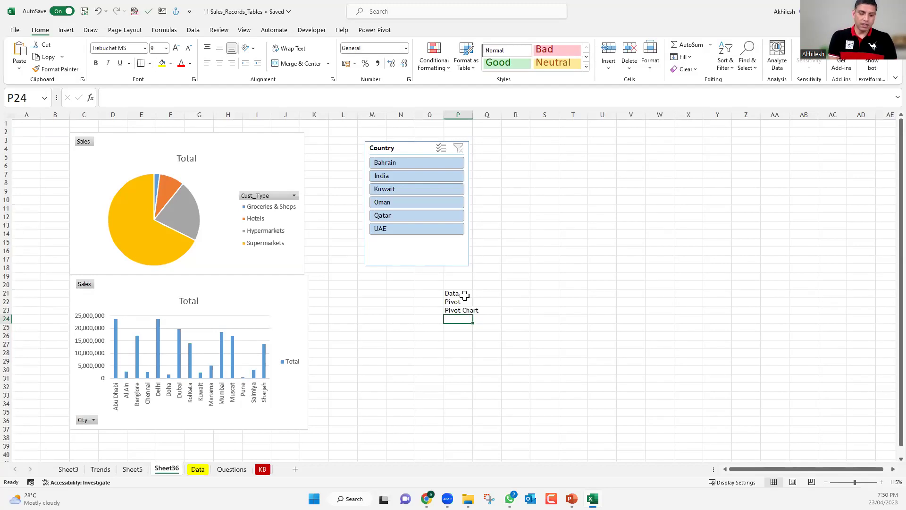
text(Slicer)
key(Return)
text(s)
key(BackSpace)
key(BackSpace)
text(Connect Slicer)
key(Return)
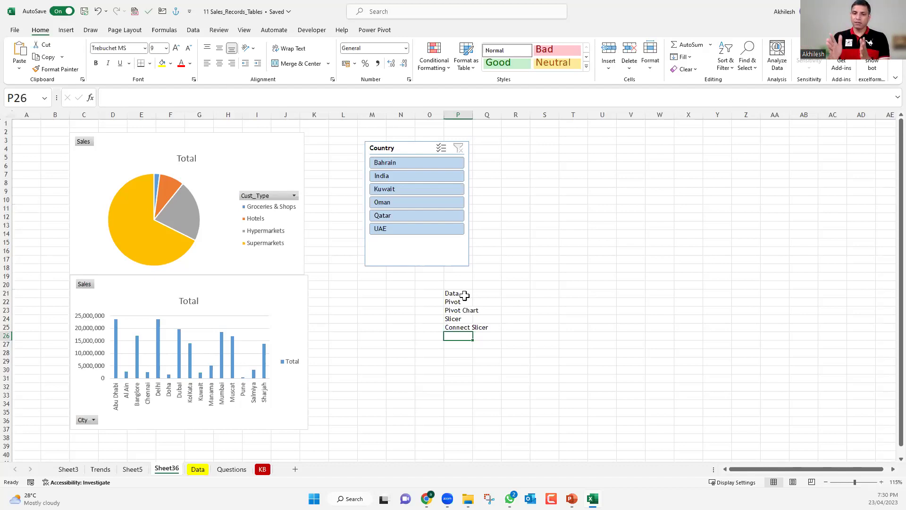
- Save the workbook with Ctrl+S
key(ctrl+s)
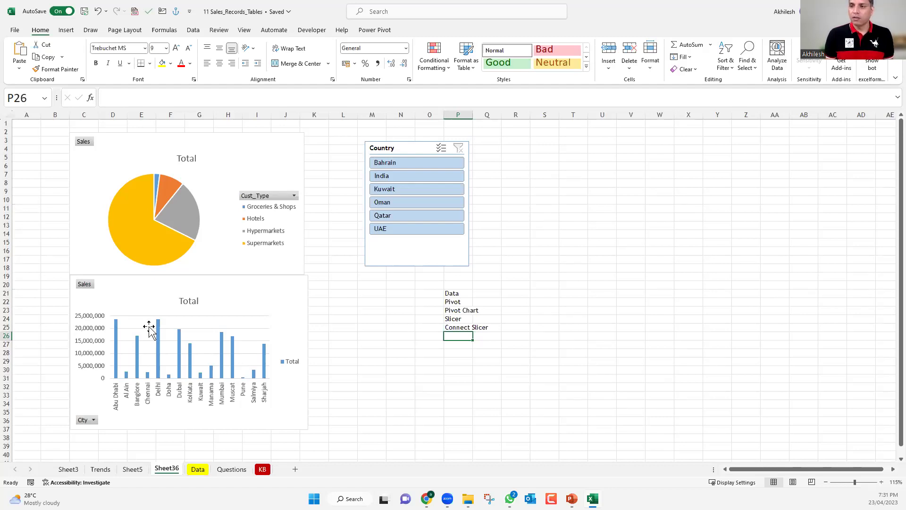
click(135, 470)
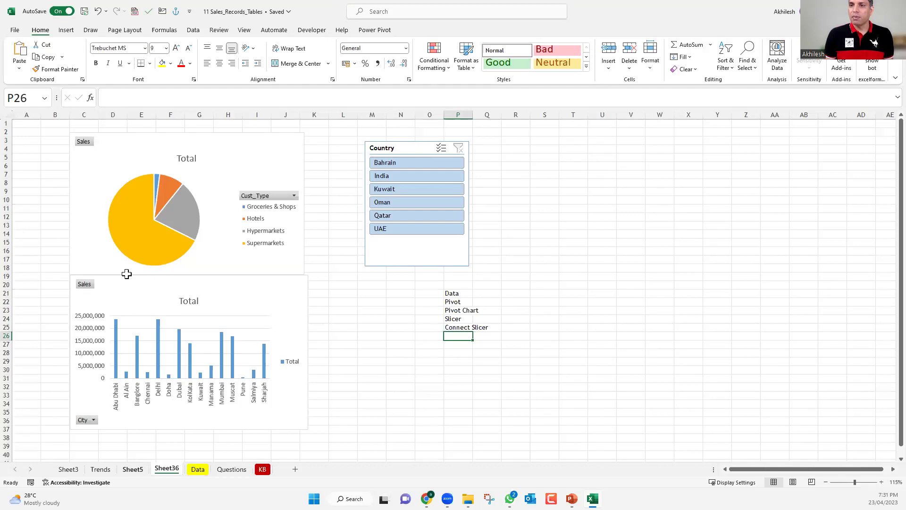
click(124, 273)
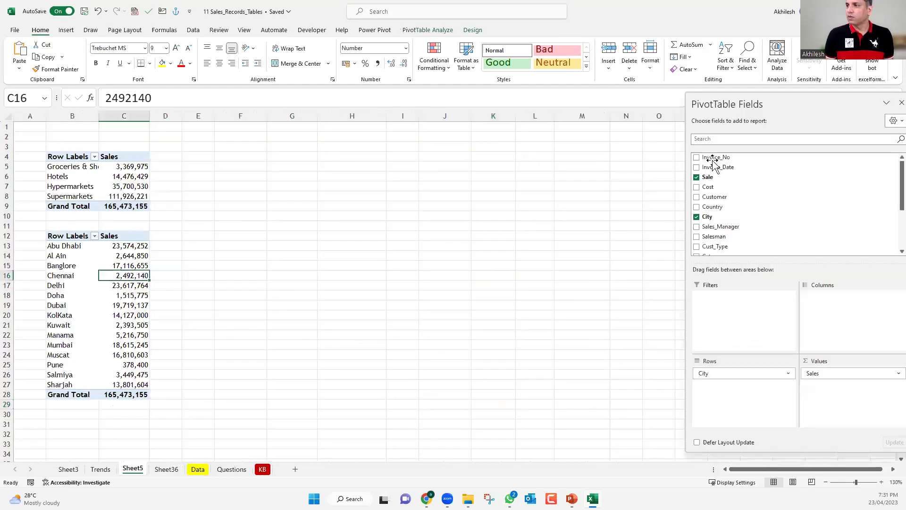
right_click(716, 207)
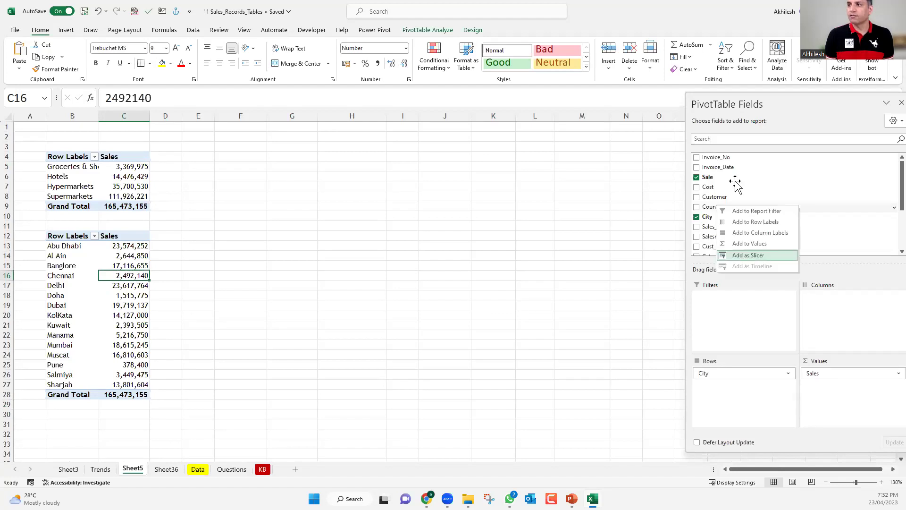
right_click(725, 168)
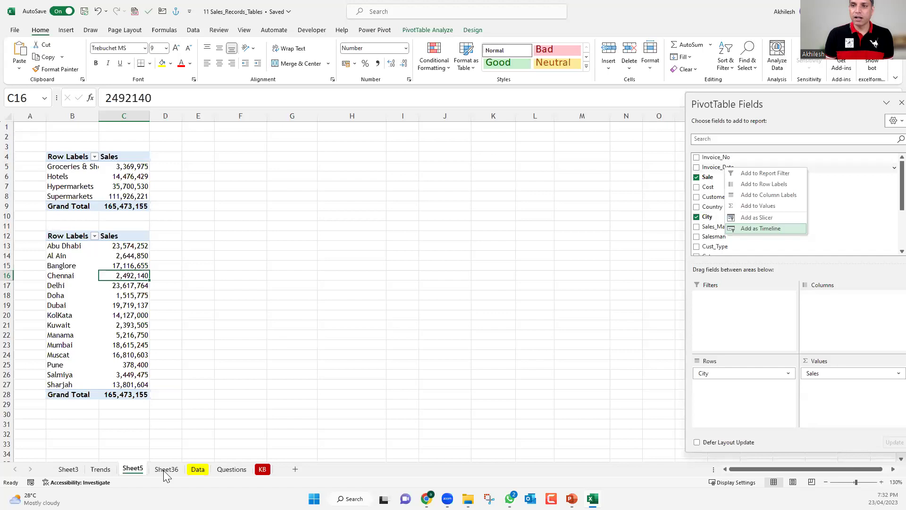
key(ctrl+Page_Down)
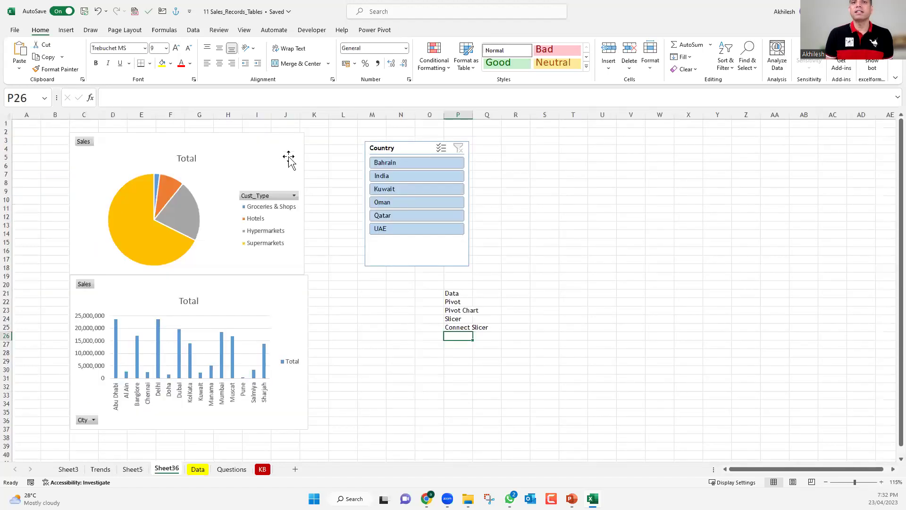
click(288, 159)
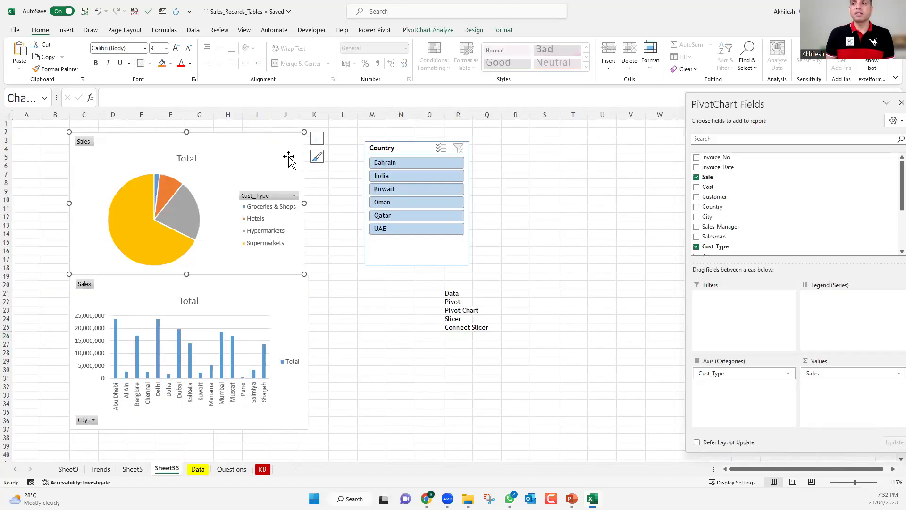
right_click(716, 170)
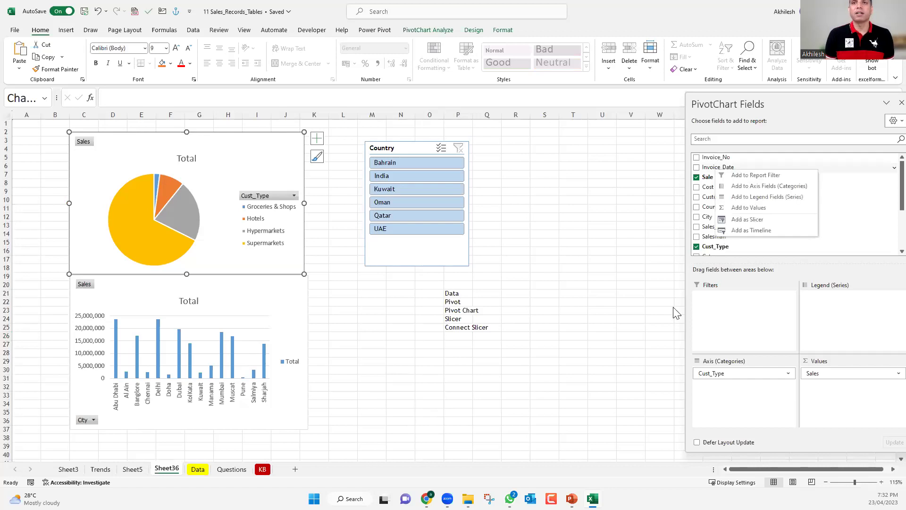
click(378, 356)
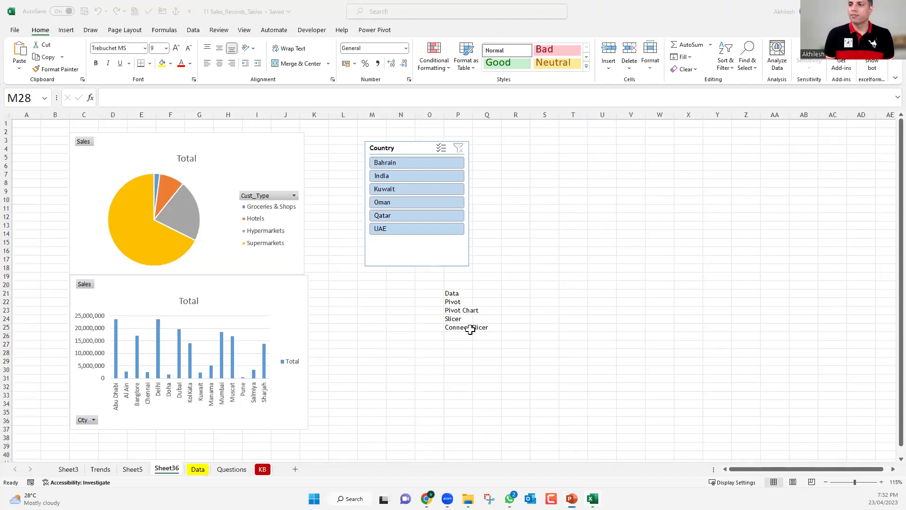
- Bring the Excel window back into focus and click an empty cell on the sheet
click(445, 373)
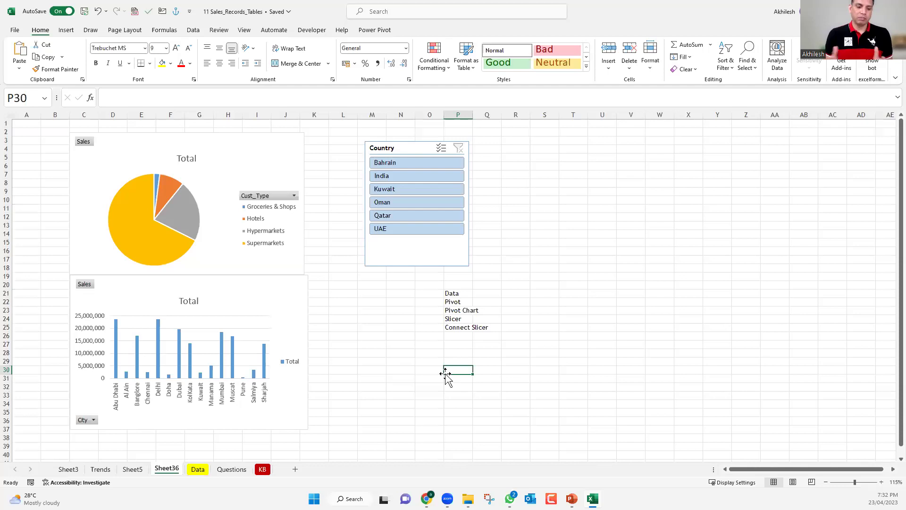
click(609, 285)
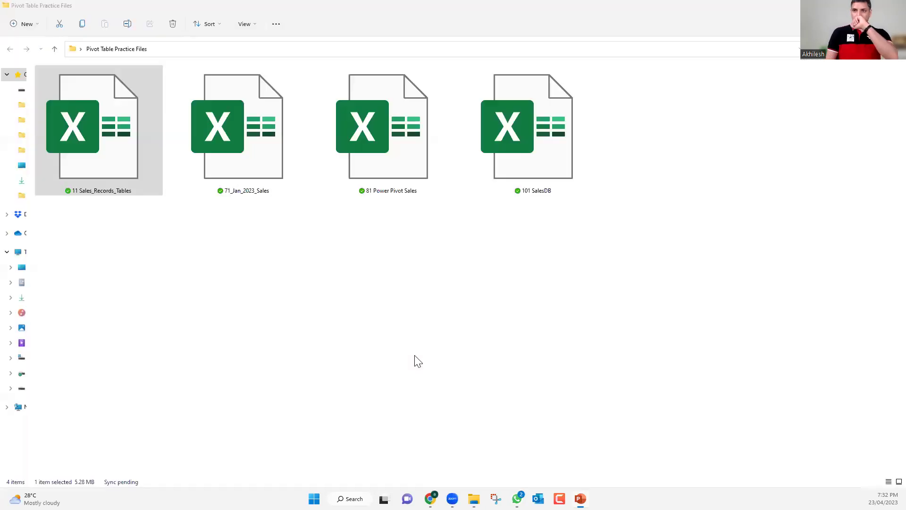
- Open 81 Power Pivot Sales in Excel from the Pivot Table Practice Files folder
click(418, 361)
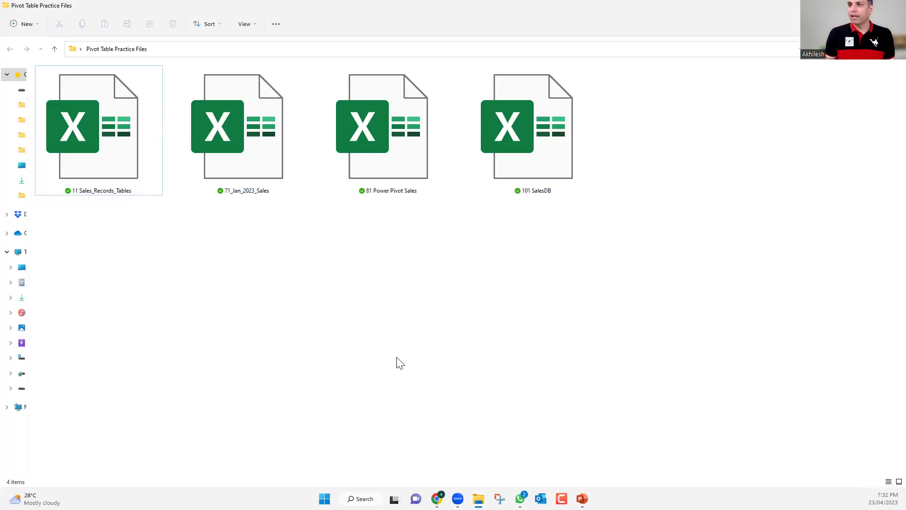
click(399, 119)
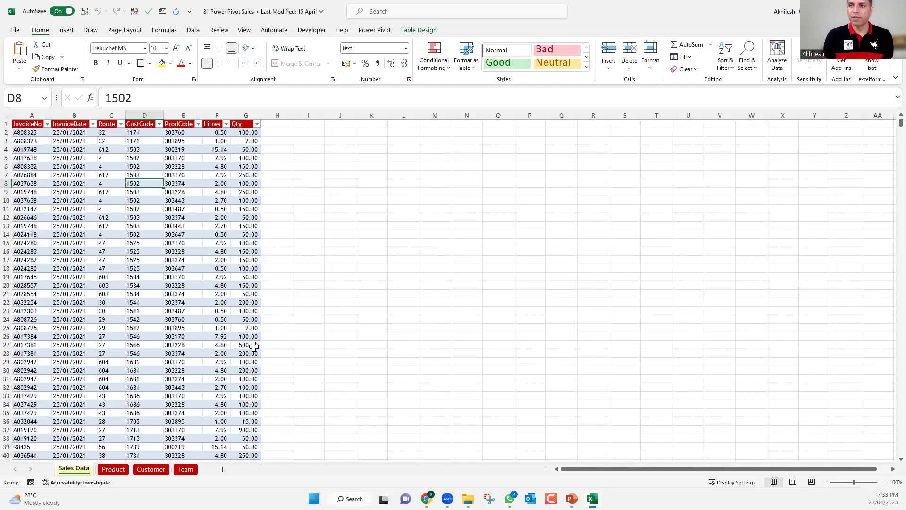
scroll(254, 346, up, 6)
scroll(257, 218, up, 3)
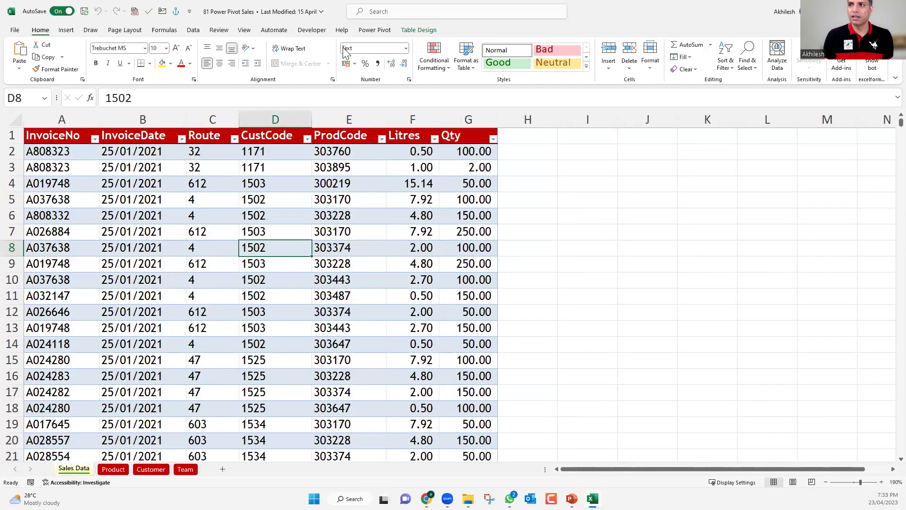
key(Up)
key(Up)
click(418, 30)
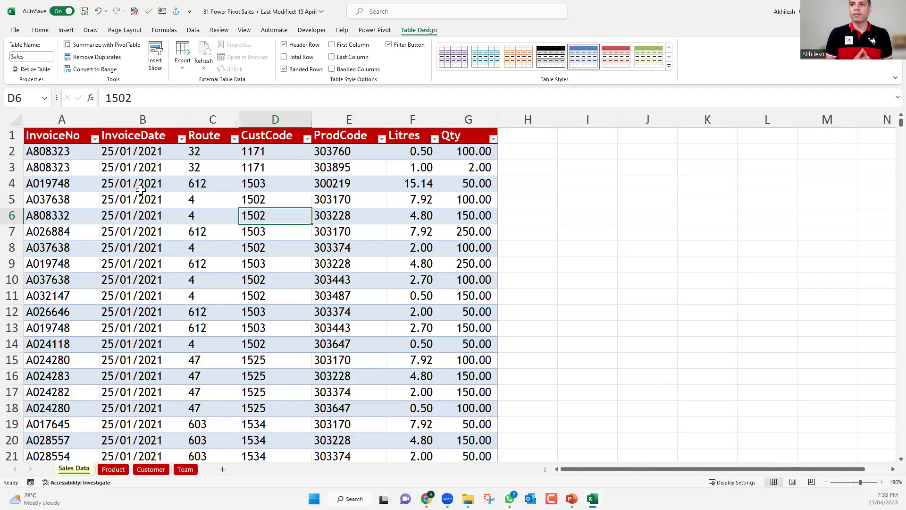
click(472, 118)
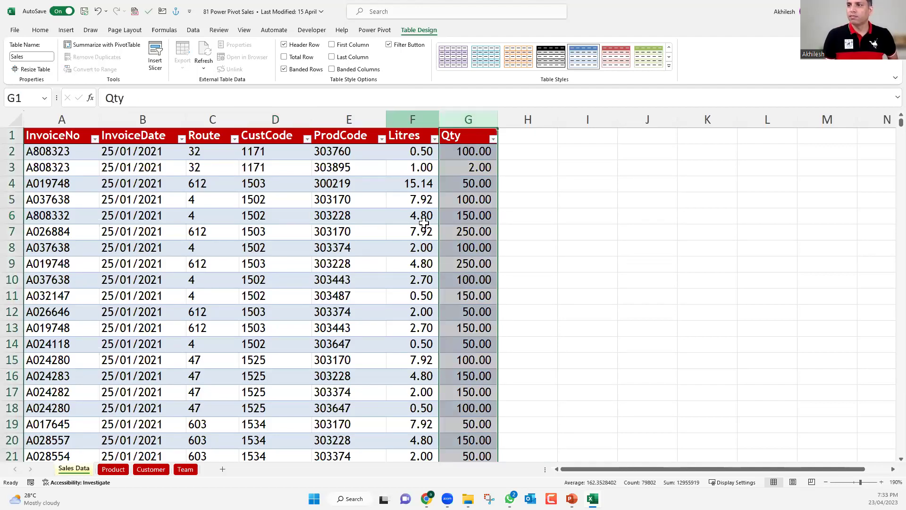
key(Left)
key(Right)
key(Down)
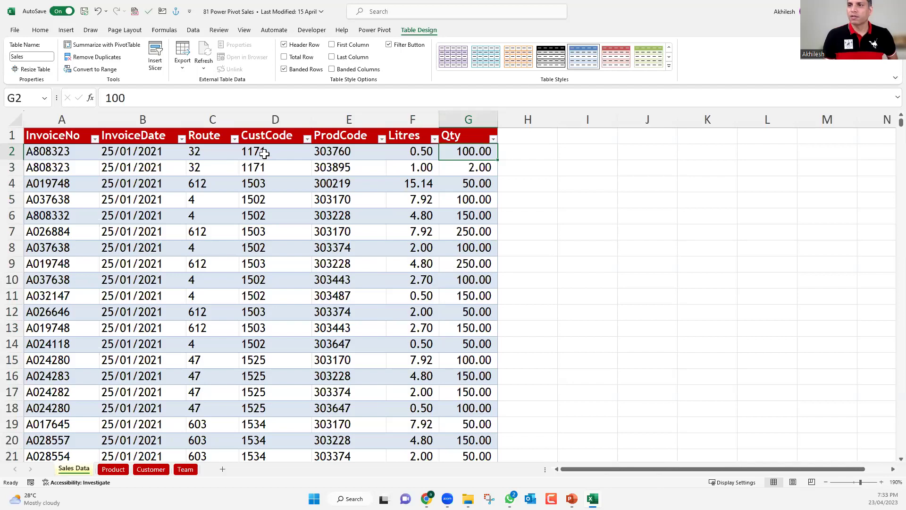
key(Left)
key(Left)
key(Left)
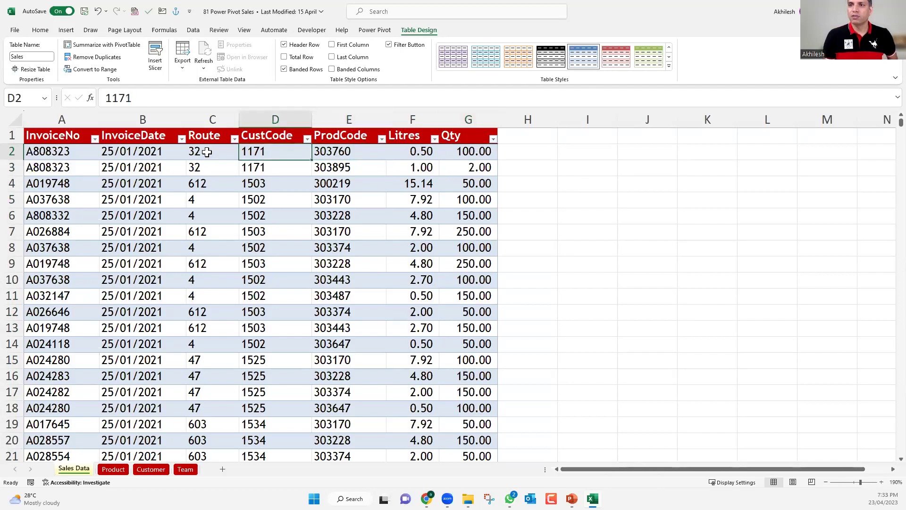
key(Left)
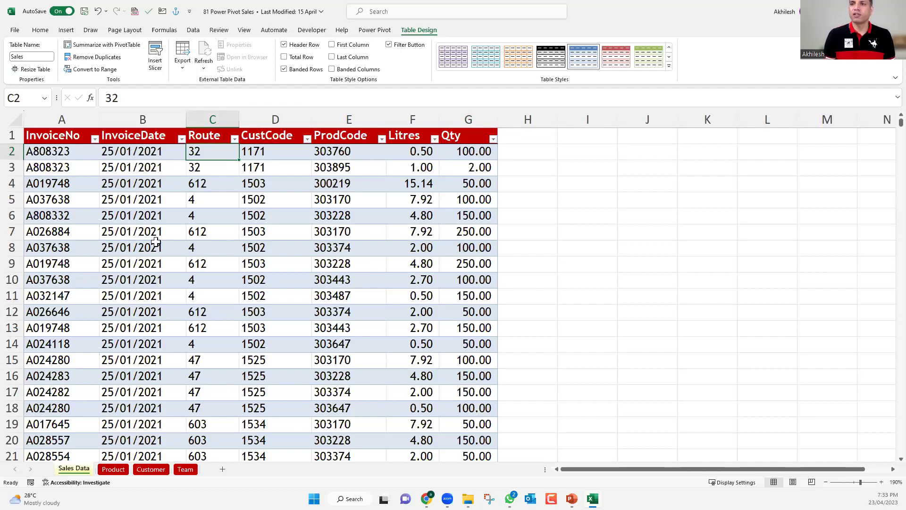
key(Left)
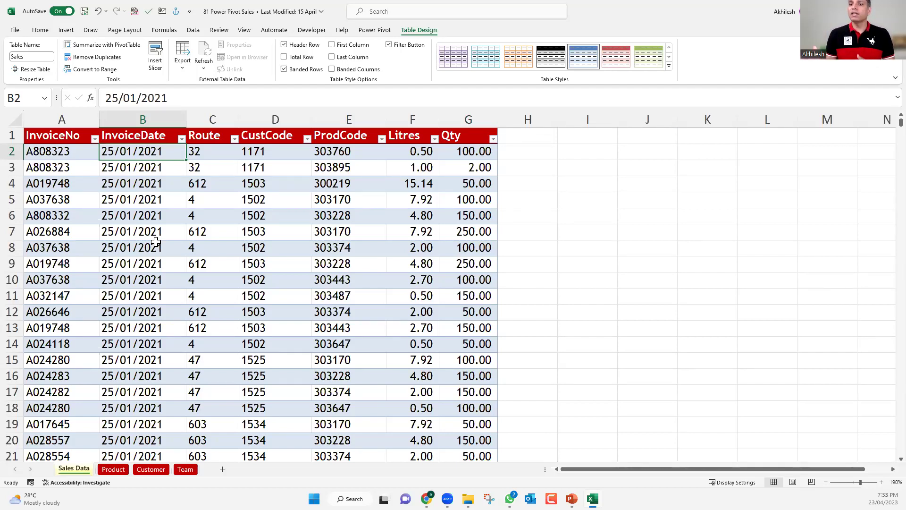
drag(207, 138, 363, 243)
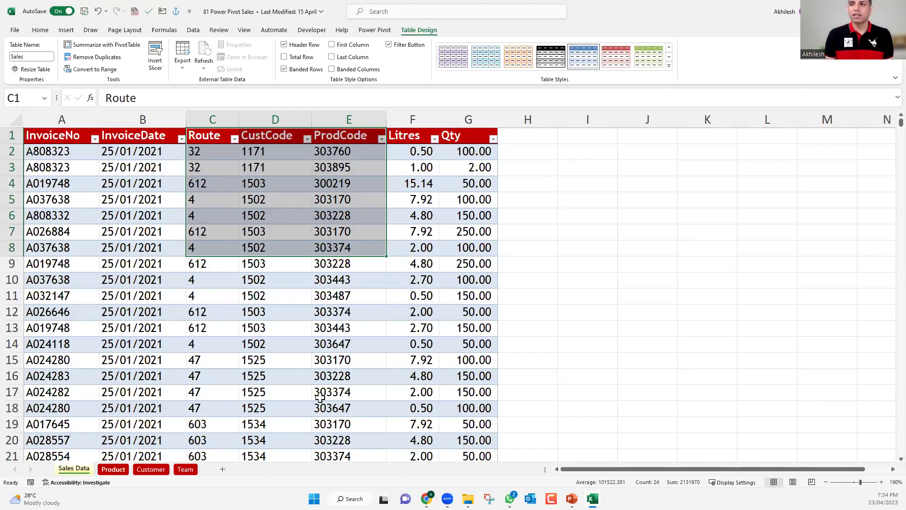
key(ctrl+Page_Down)
scroll(385, 393, up, 2)
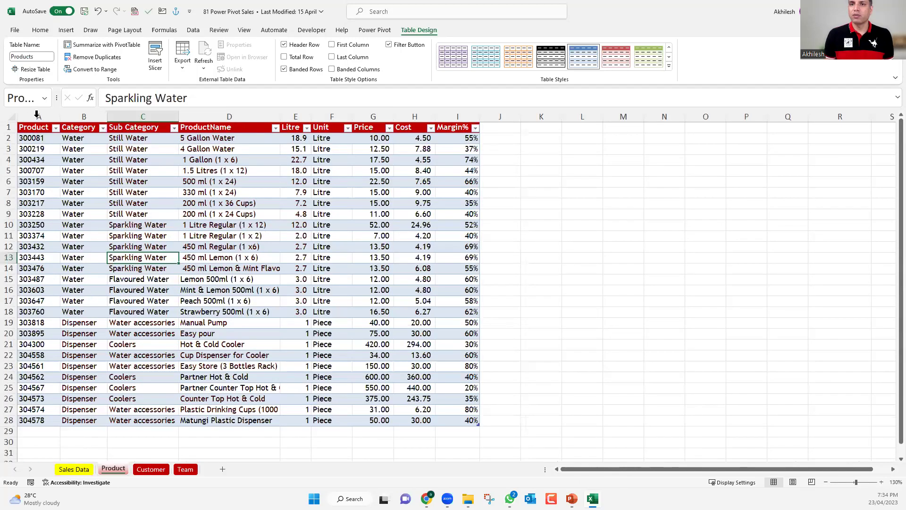
click(36, 114)
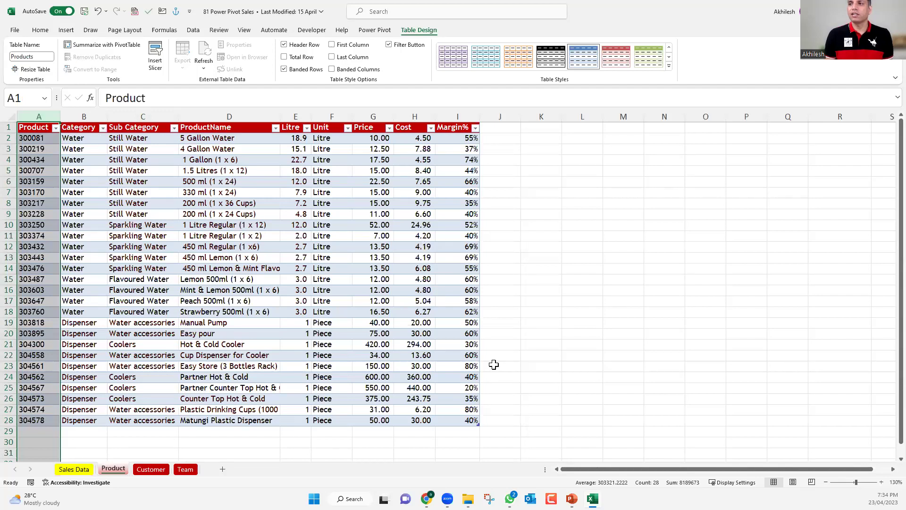
drag(78, 127, 373, 214)
drag(459, 421, 459, 421)
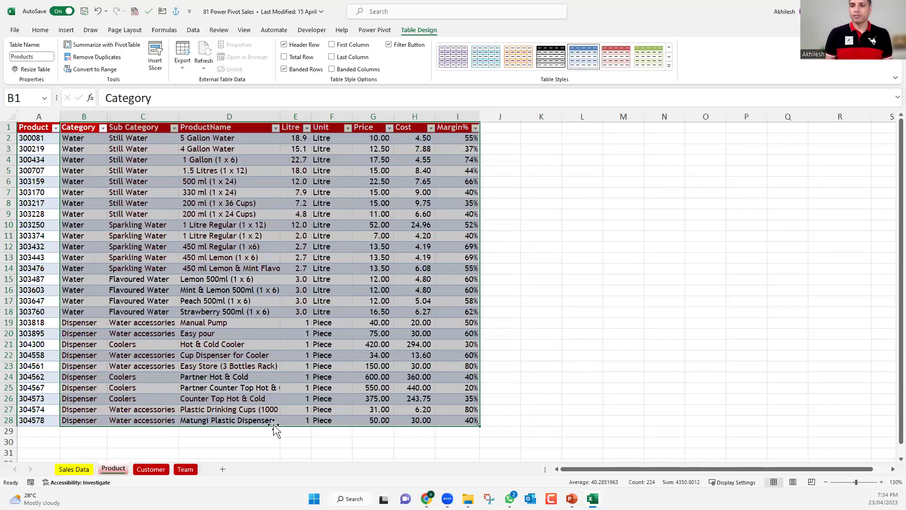
click(151, 468)
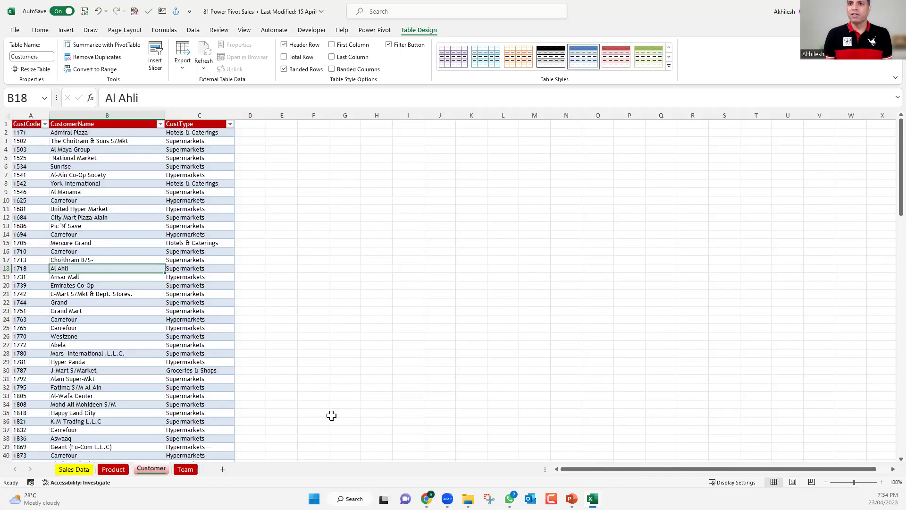
scroll(333, 401, up, 4)
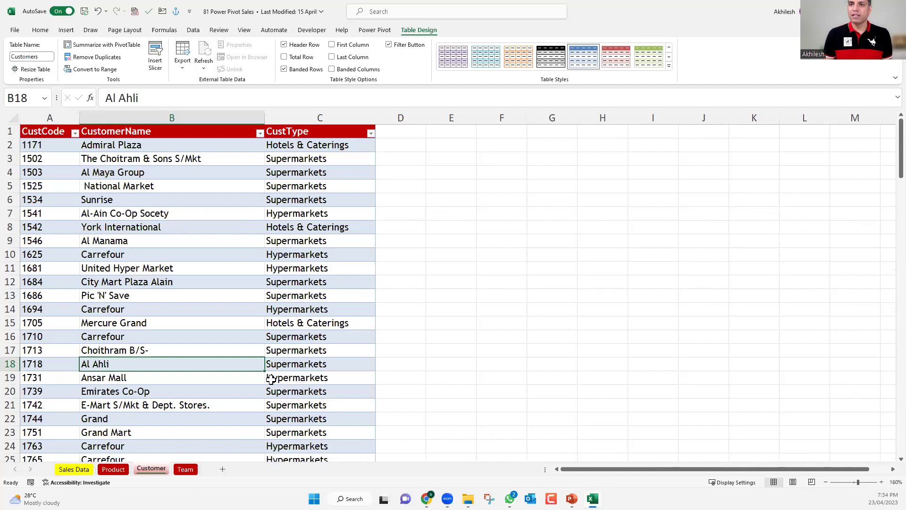
key(ctrl+Page_Down)
scroll(49, 174, up, 5)
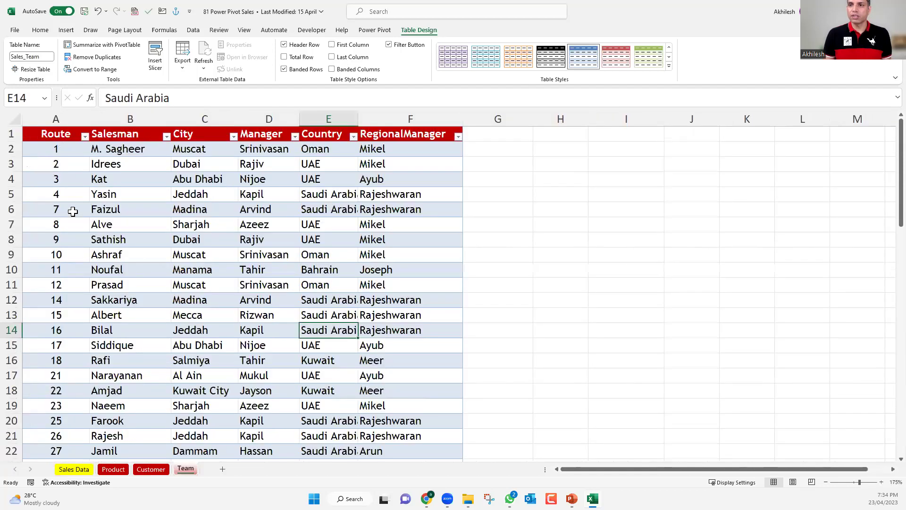
key(ctrl+Home)
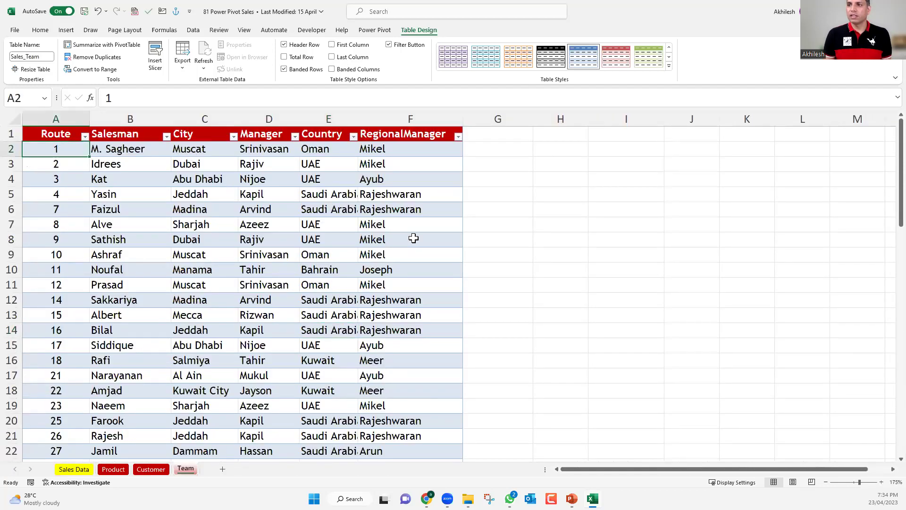
key(ctrl+a)
click(117, 470)
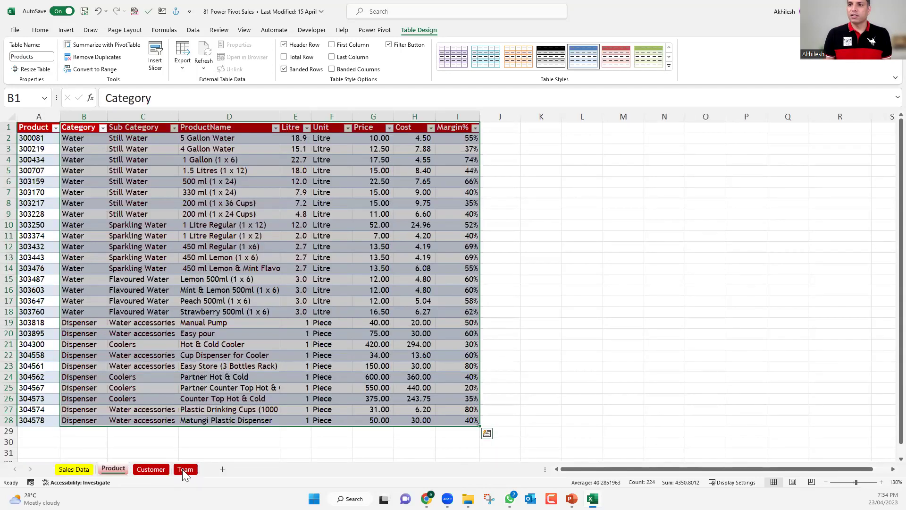
key(ctrl+Page_Down)
key(ctrl+Page_Down)
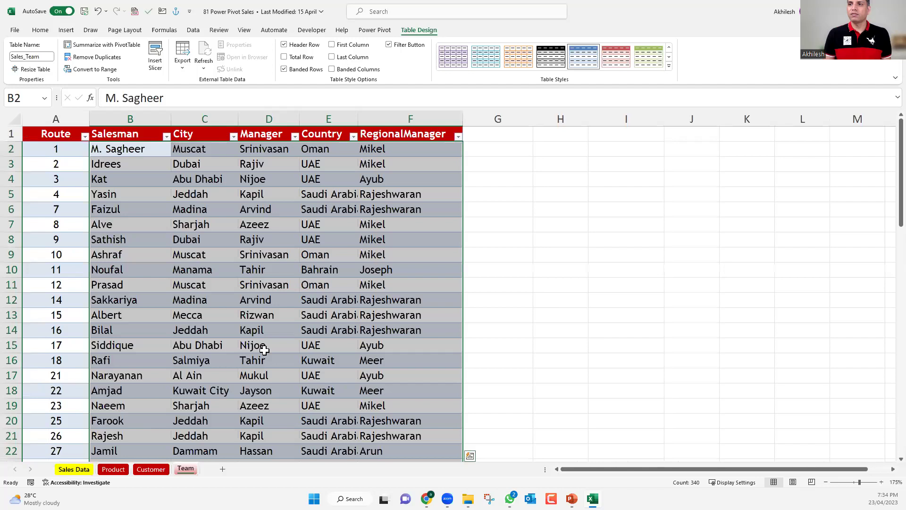
key(ctrl+Page_Up)
key(ctrl+Page_Up)
key(ctrl+Page_Up)
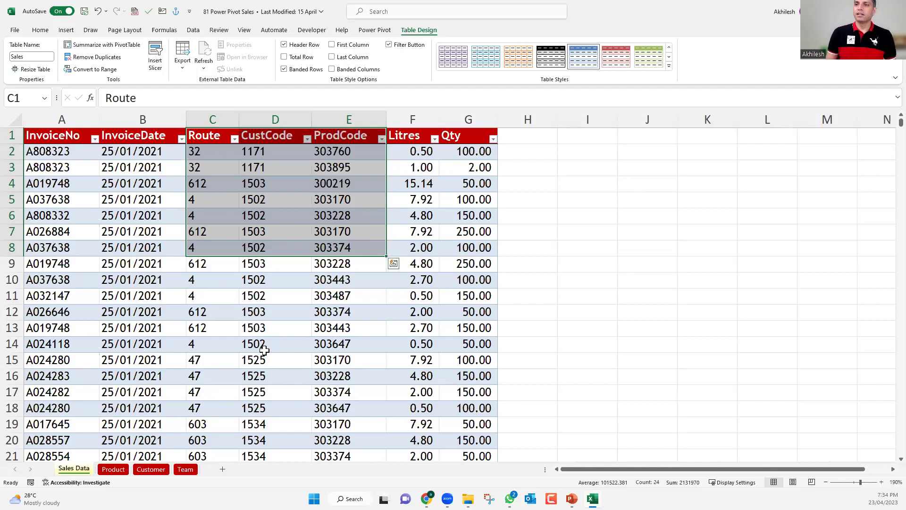
drag(213, 157, 255, 170)
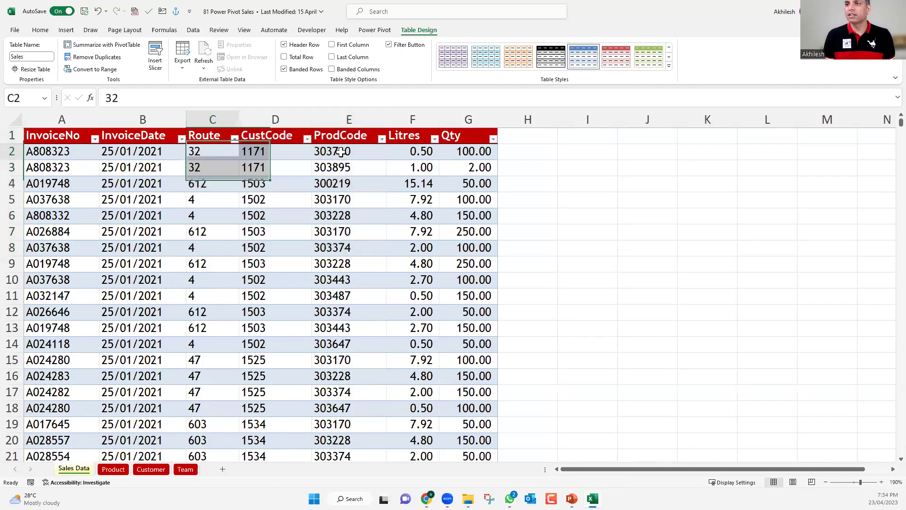
key(Right)
key(Right)
drag(888, 133, 499, 182)
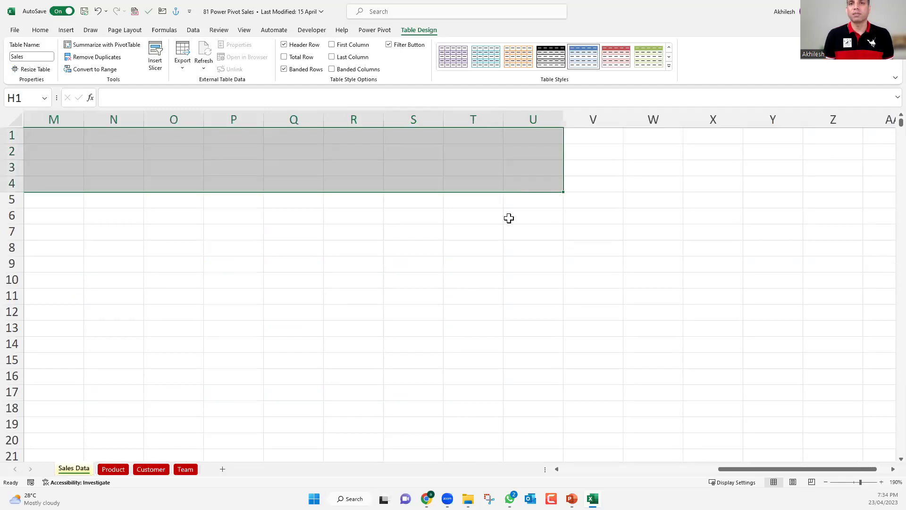
click(701, 468)
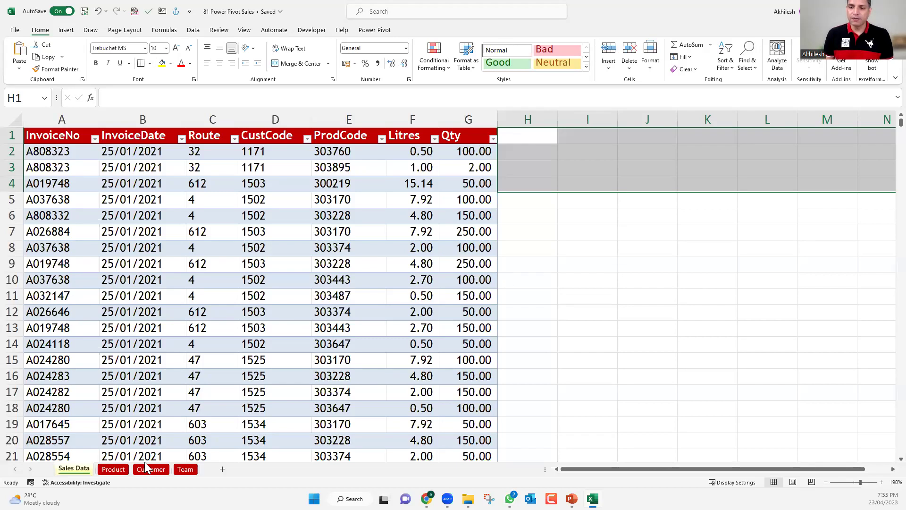
key(ctrl+Page_Down)
key(ctrl+Page_Down)
key(ctrl+Page_Down)
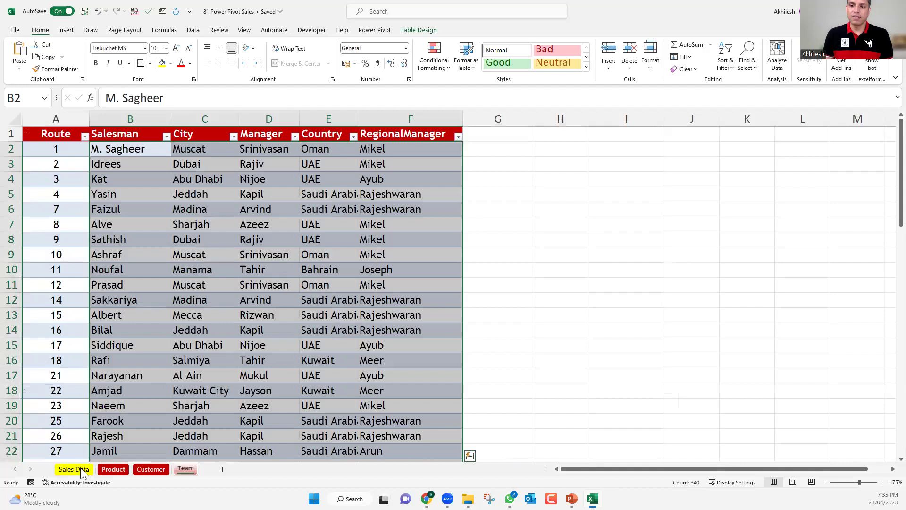
key(ctrl+Page_Up)
key(ctrl+Page_Up)
key(ctrl+Page_Up)
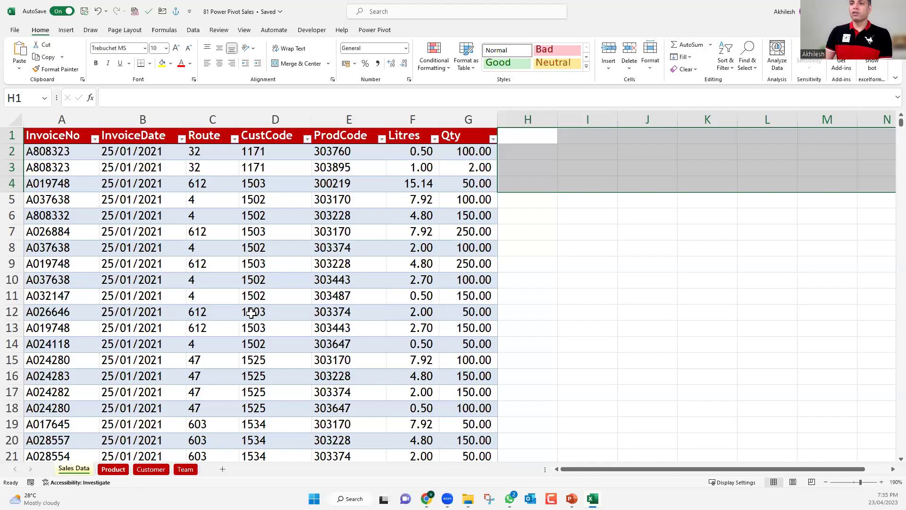
click(273, 314)
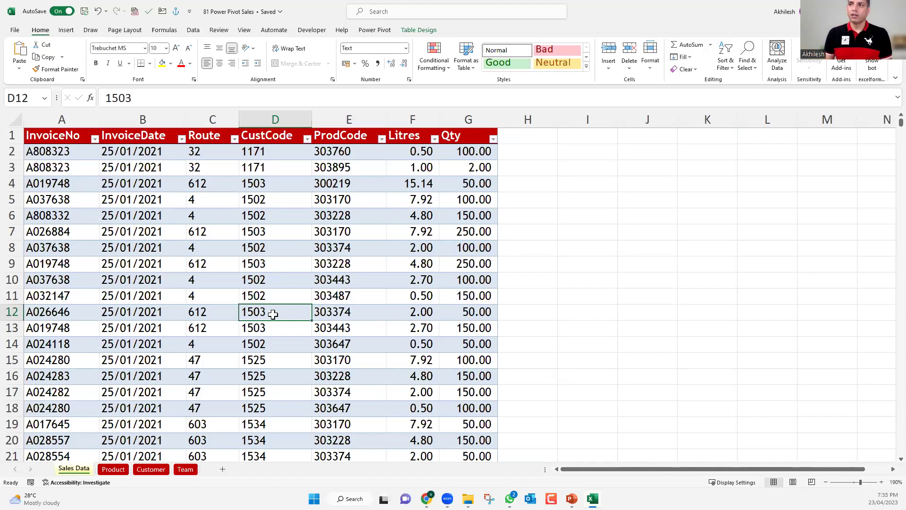
click(376, 31)
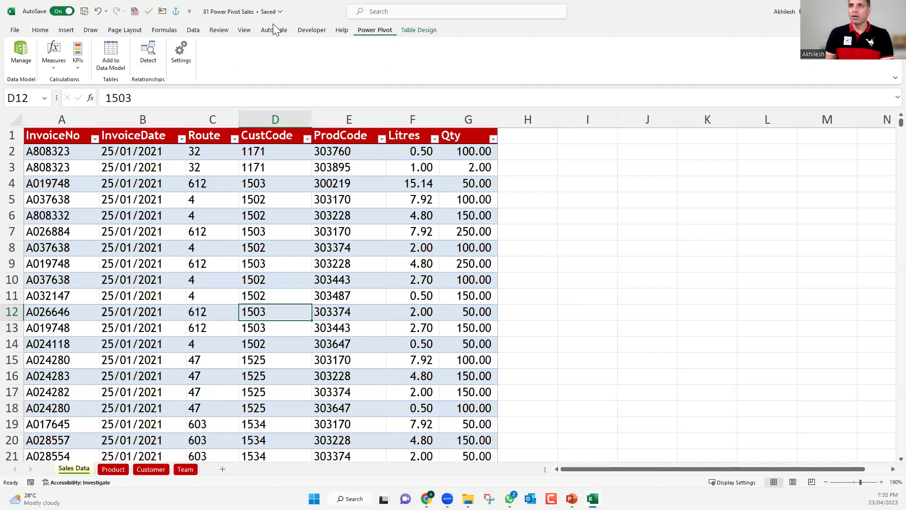
click(193, 31)
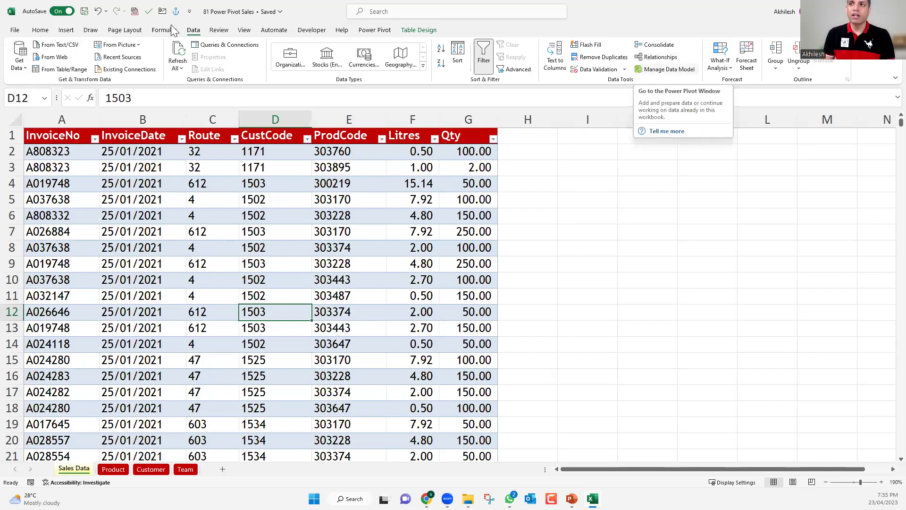
click(370, 31)
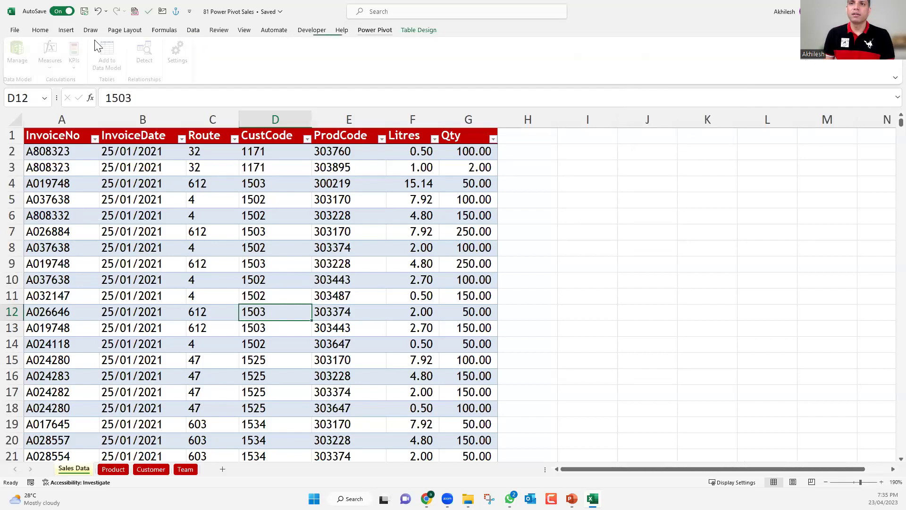
click(16, 32)
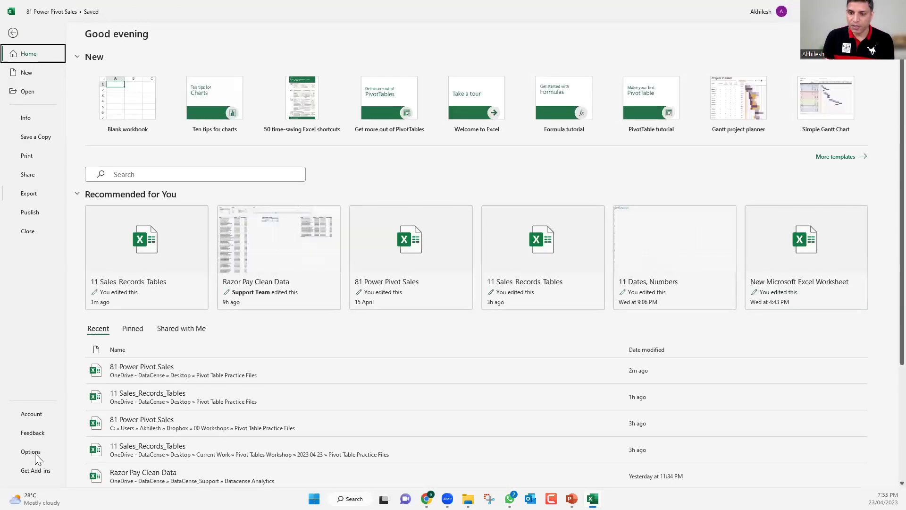
click(35, 453)
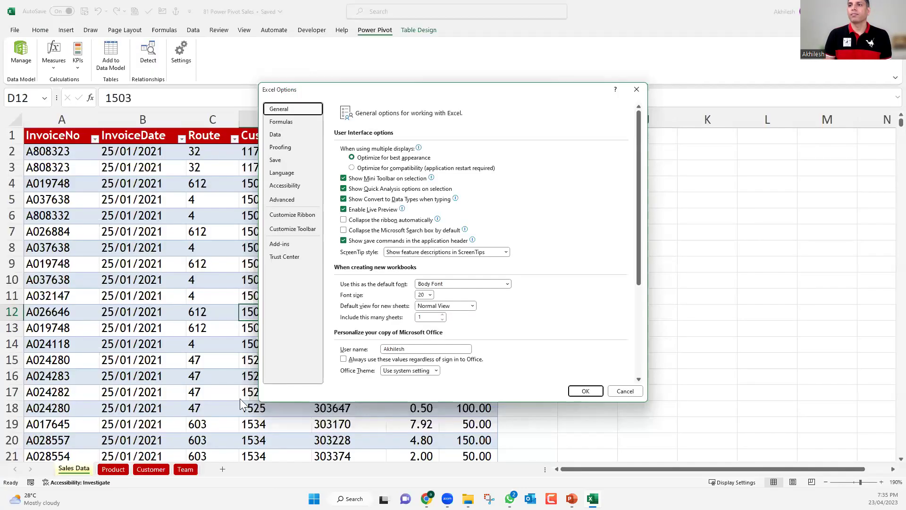
click(283, 244)
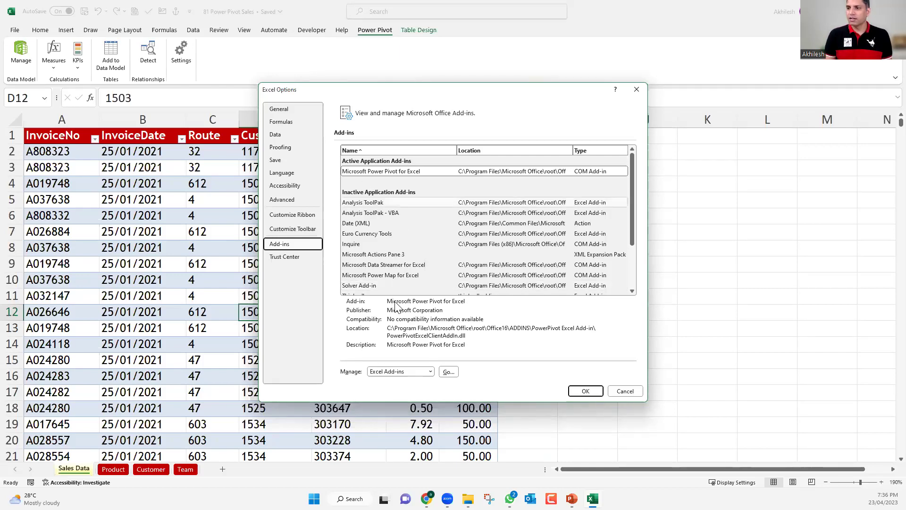
click(430, 372)
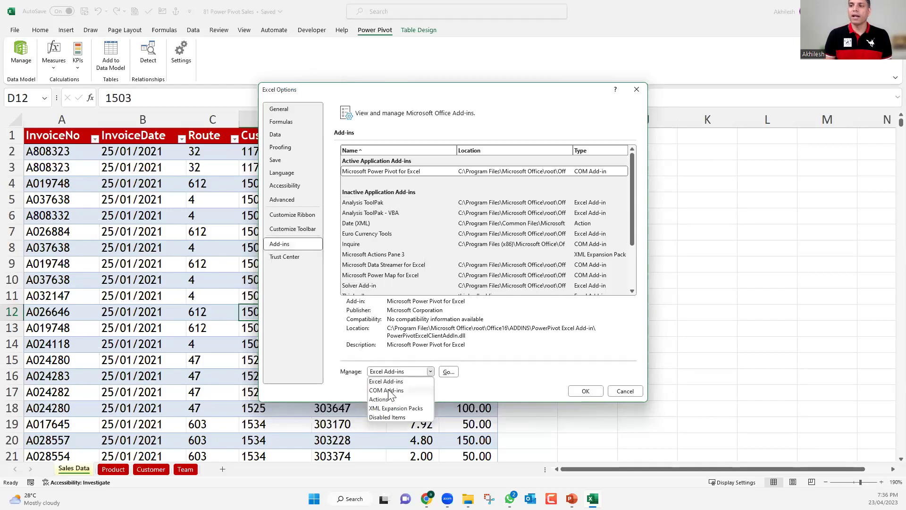
click(388, 390)
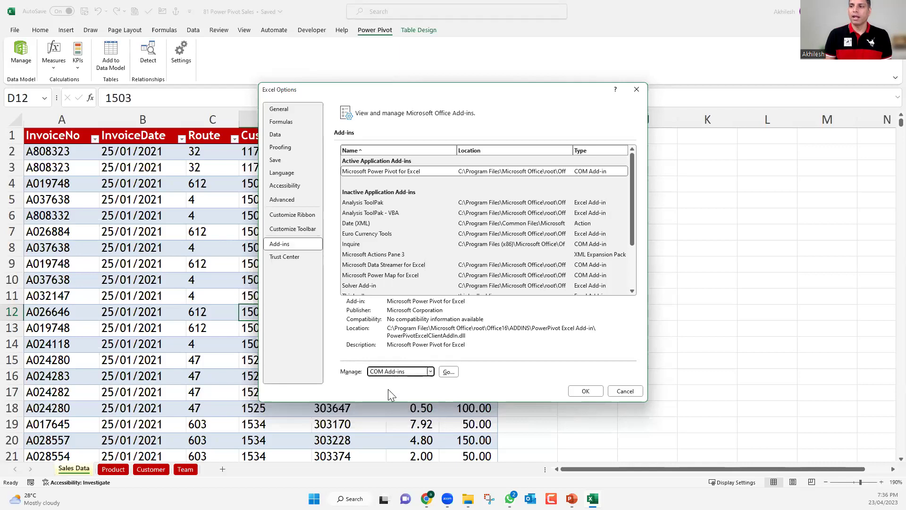
click(448, 372)
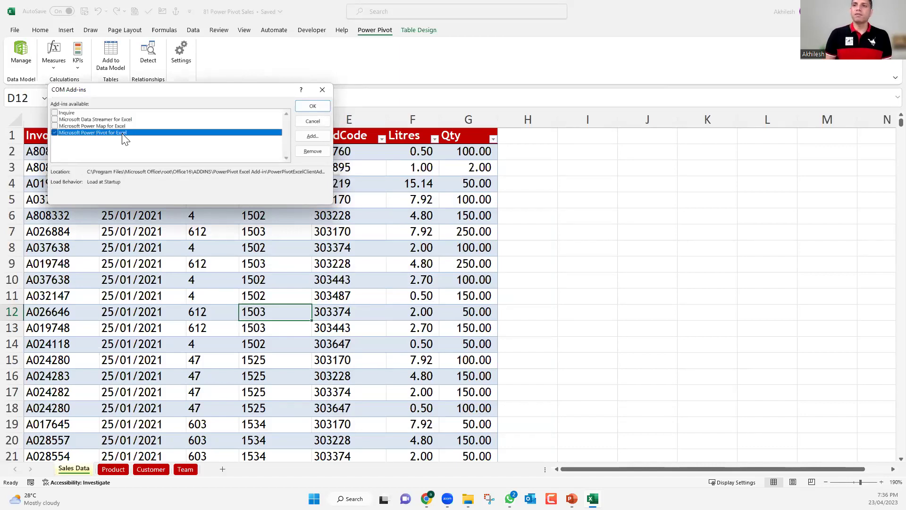
click(323, 90)
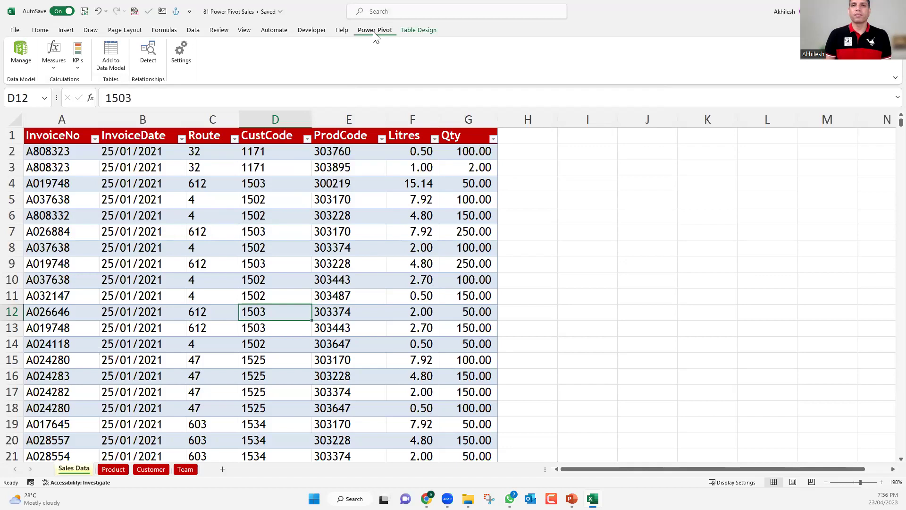
click(16, 30)
click(31, 452)
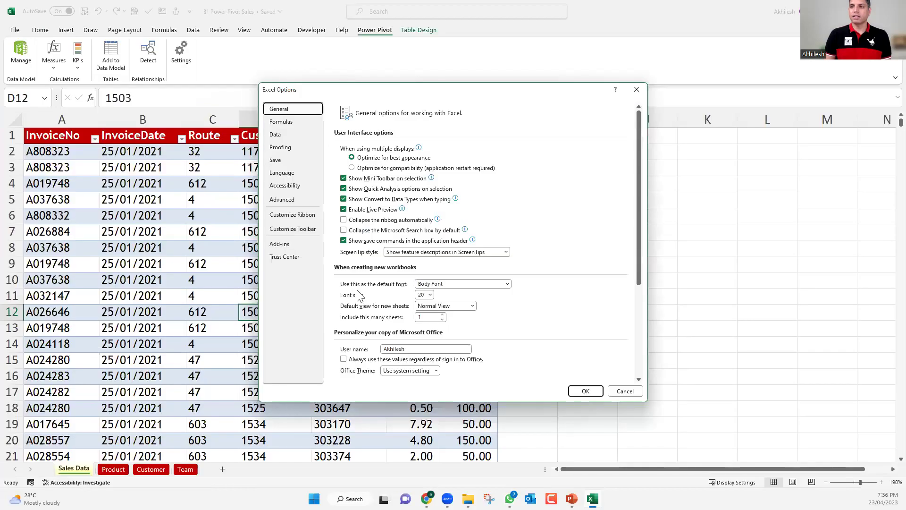
click(279, 244)
click(427, 372)
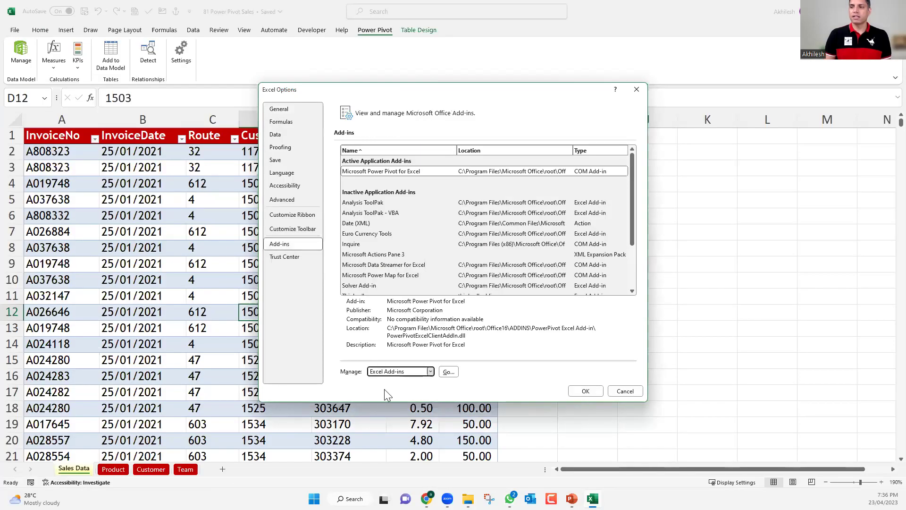
key(alt+Down)
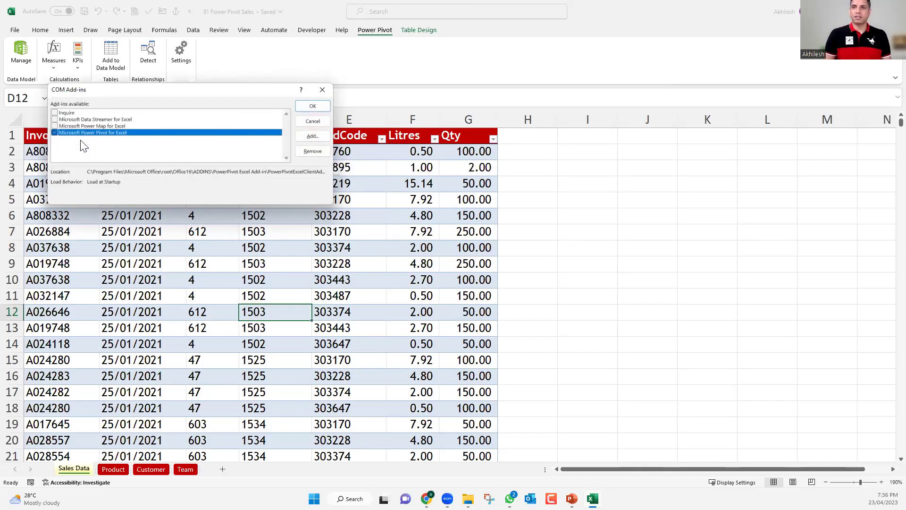
click(320, 120)
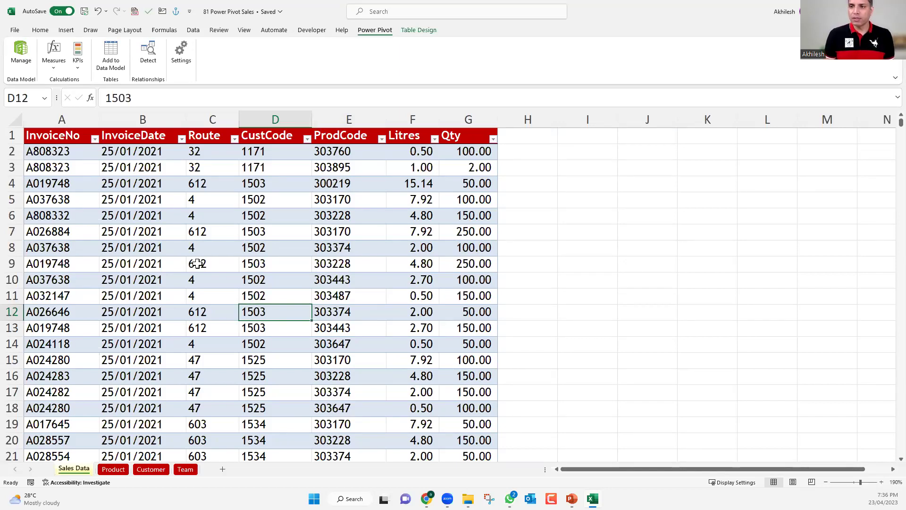
key(Left)
key(Up)
key(Up)
key(Up)
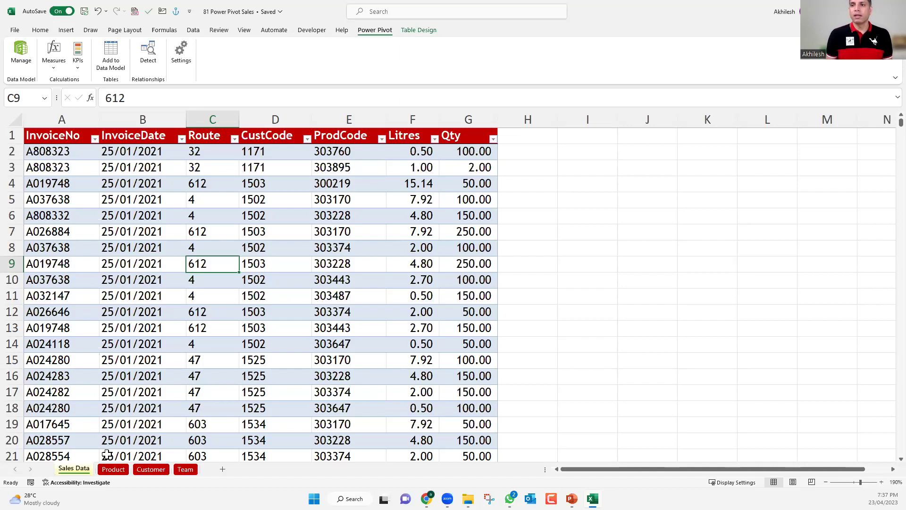
key(Down)
key(Down)
click(416, 30)
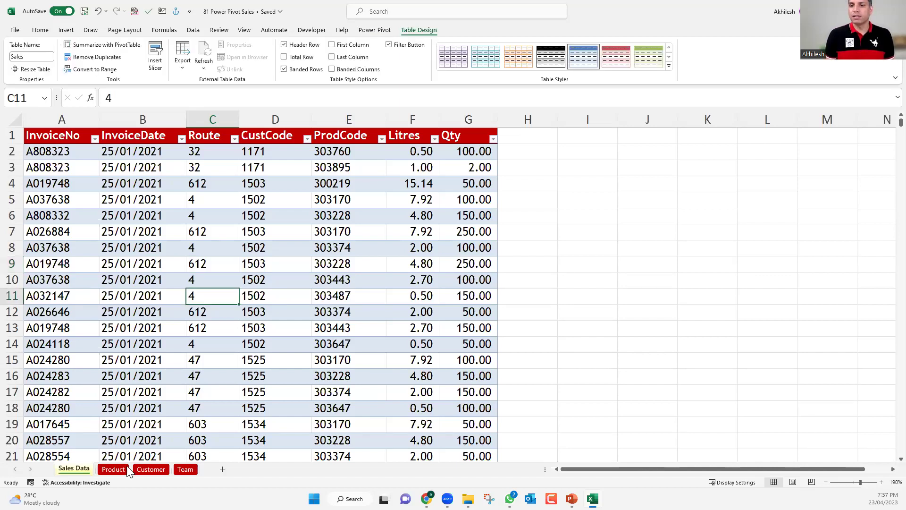
click(115, 469)
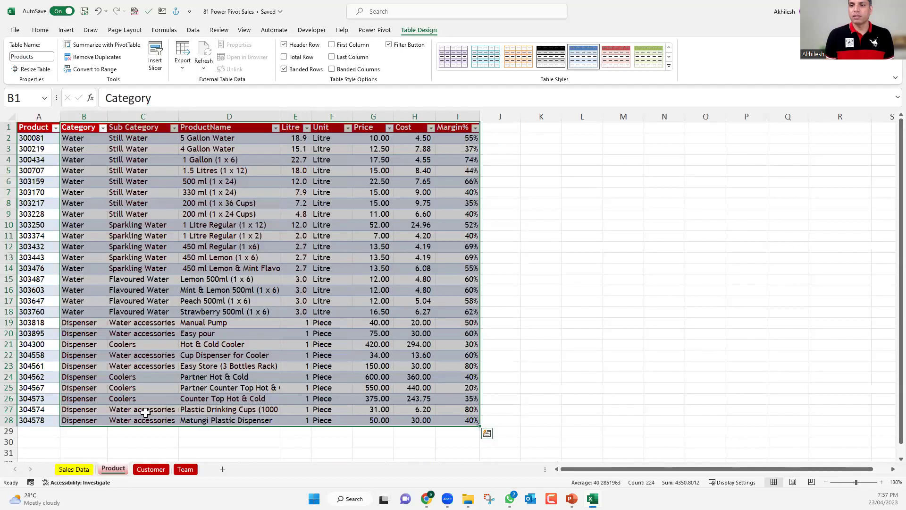
key(ctrl+Page_Down)
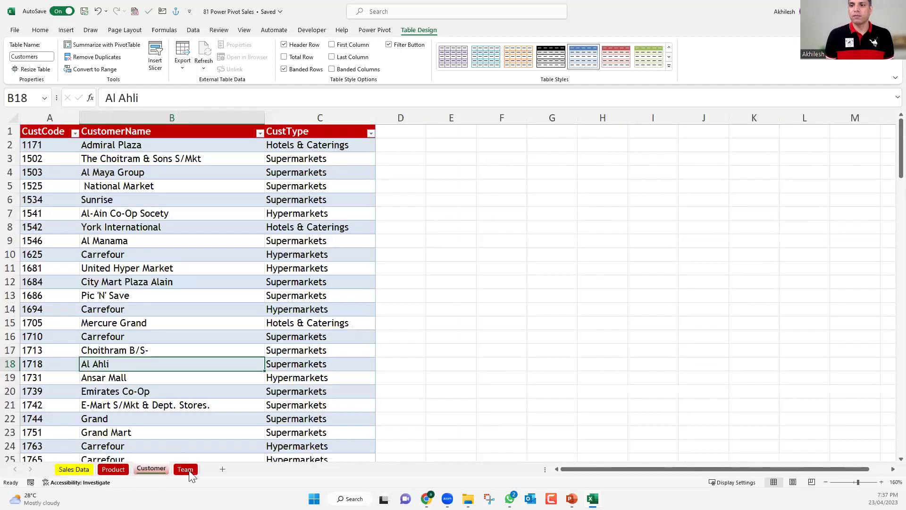
key(ctrl+Page_Down)
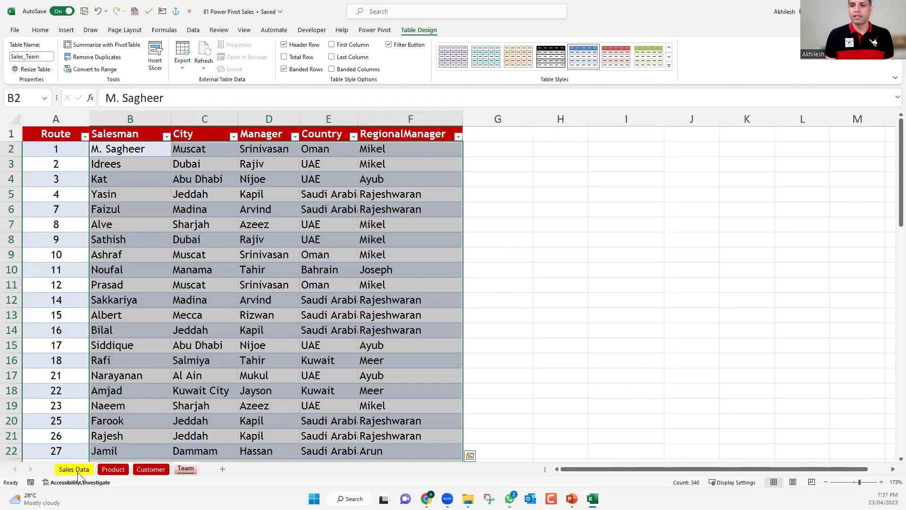
key(ctrl+Page_Up)
key(ctrl+Page_Up)
key(ctrl+Page_Up)
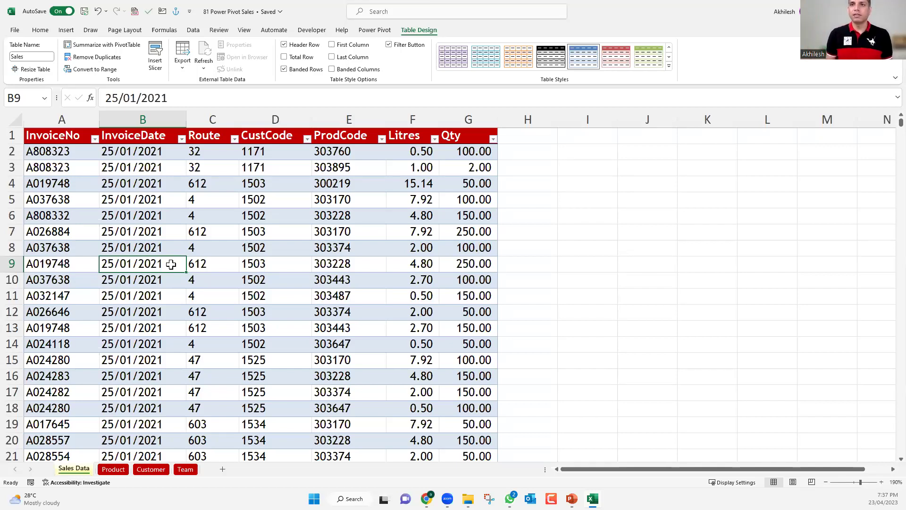
click(317, 218)
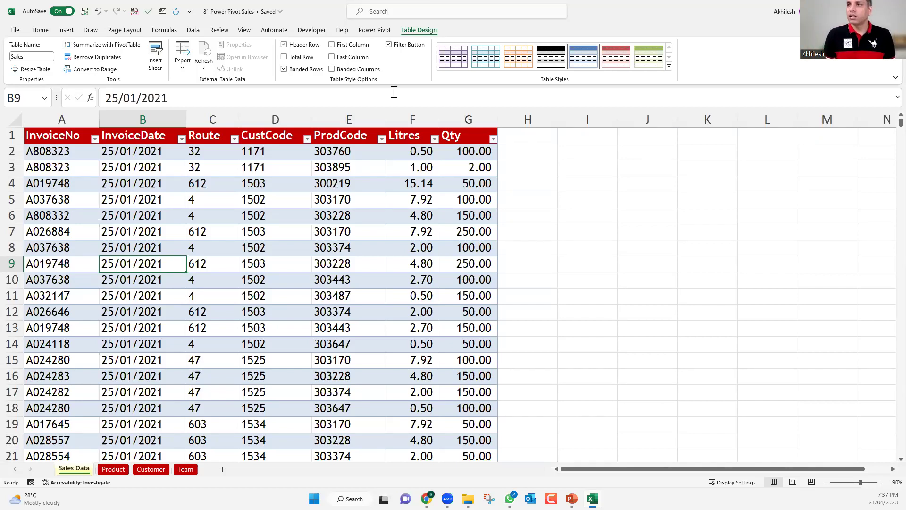
click(380, 31)
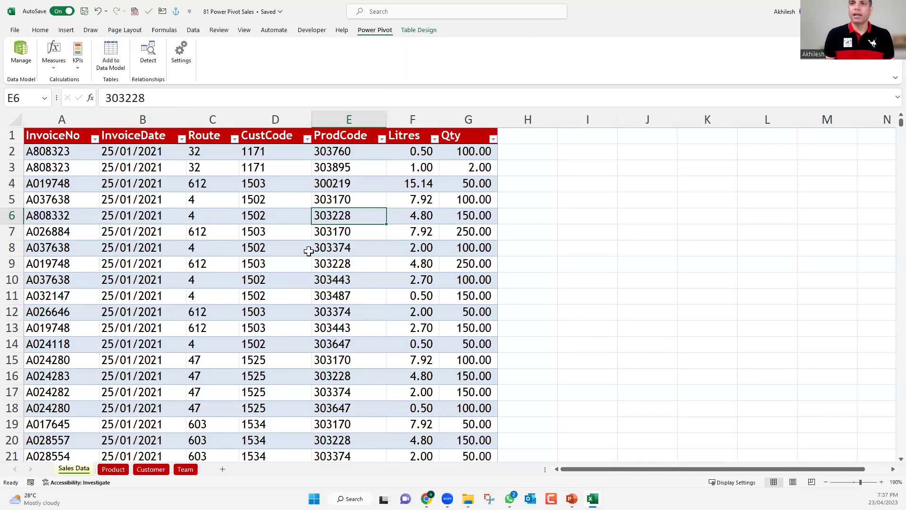
- Add the Sales table to the data model, maximize Power Pivot, and return to Excel
click(112, 60)
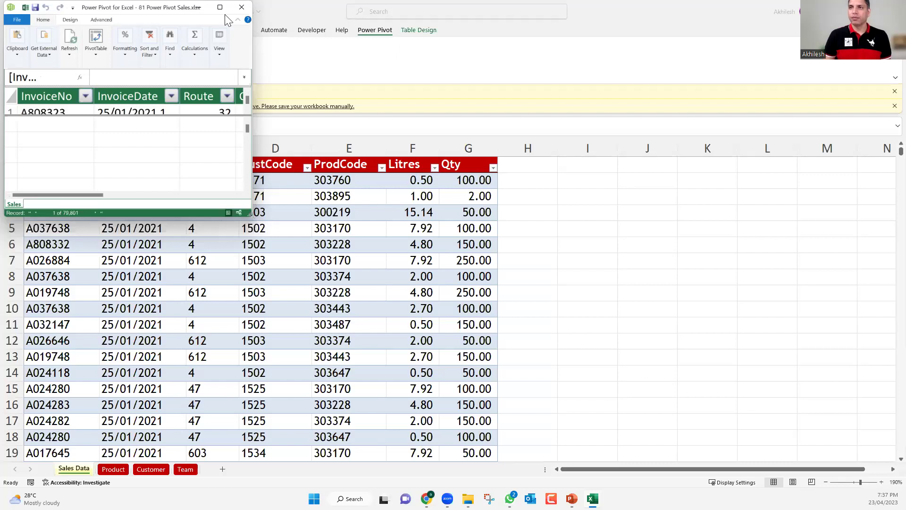
key(super+Up)
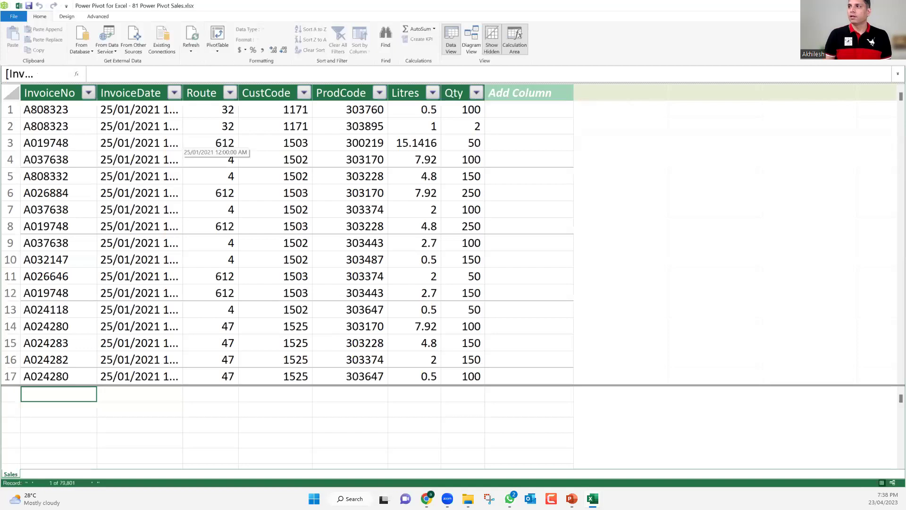
key(alt+Tab)
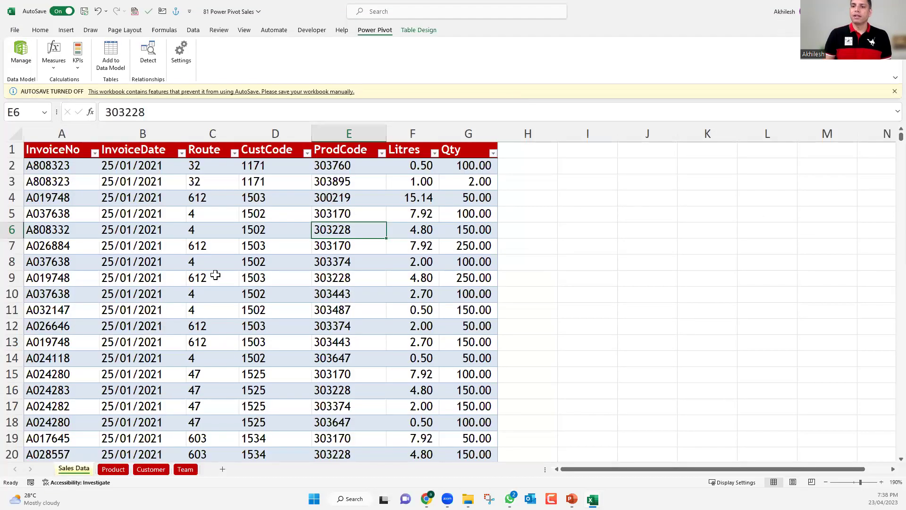
- Add the Products table from the Product sheet to the Power Pivot data model
click(114, 469)
click(137, 206)
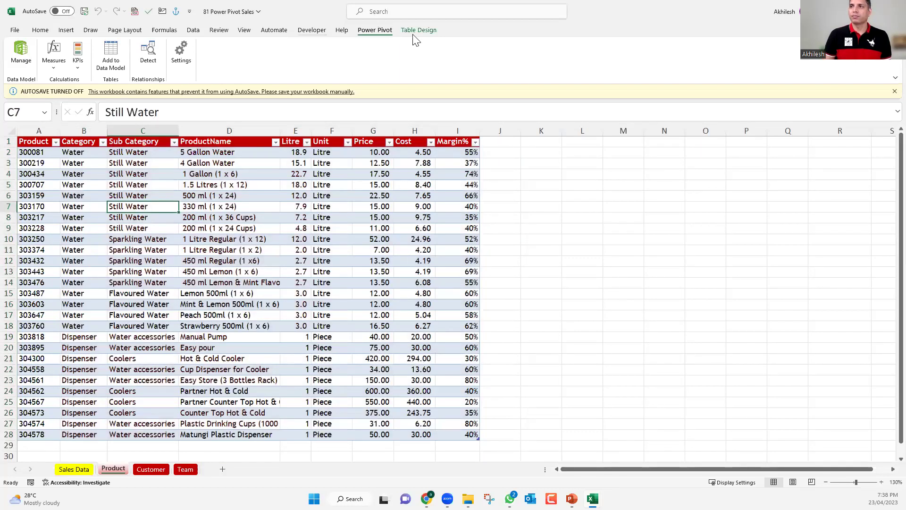
click(116, 55)
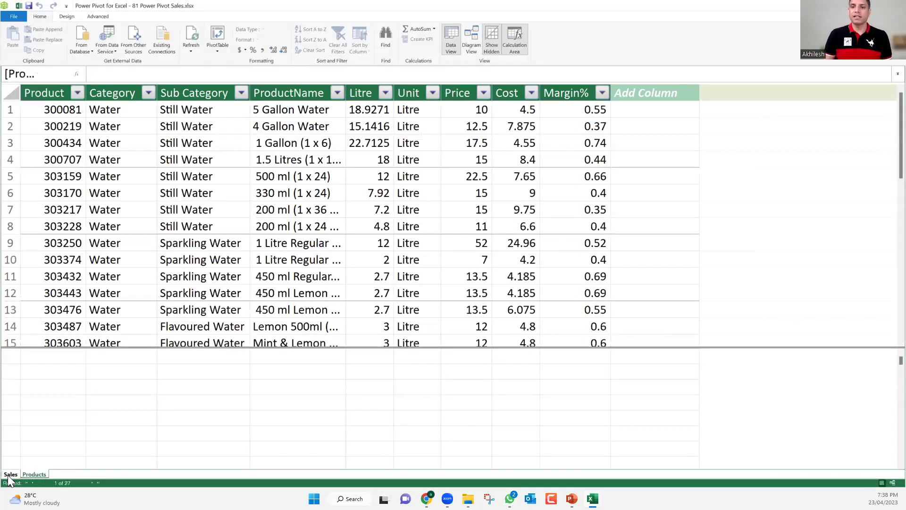
click(33, 475)
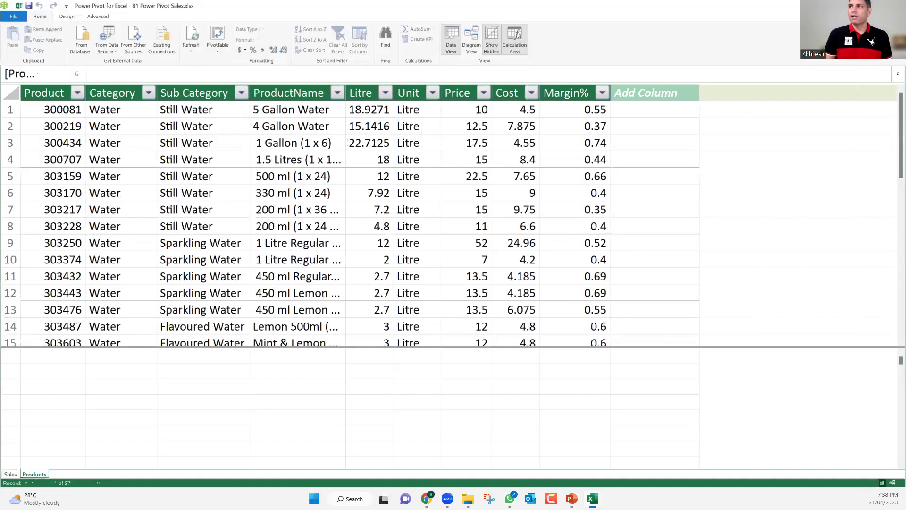
key(alt+Tab)
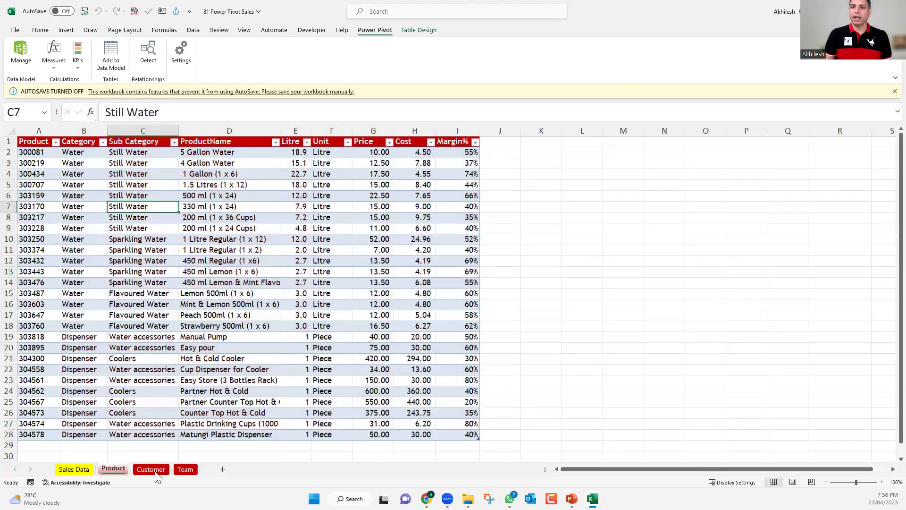
- Add the Customers table from the Customer sheet to the data model
key(ctrl+Page_Down)
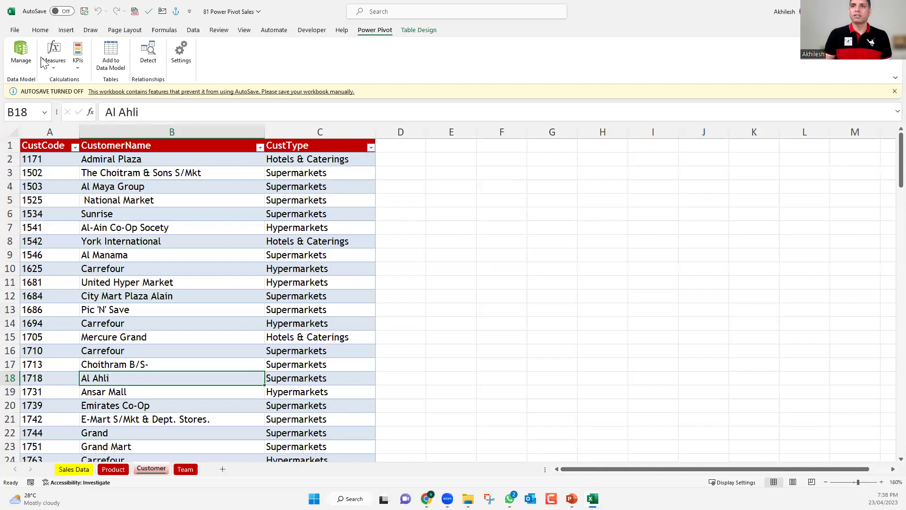
click(25, 57)
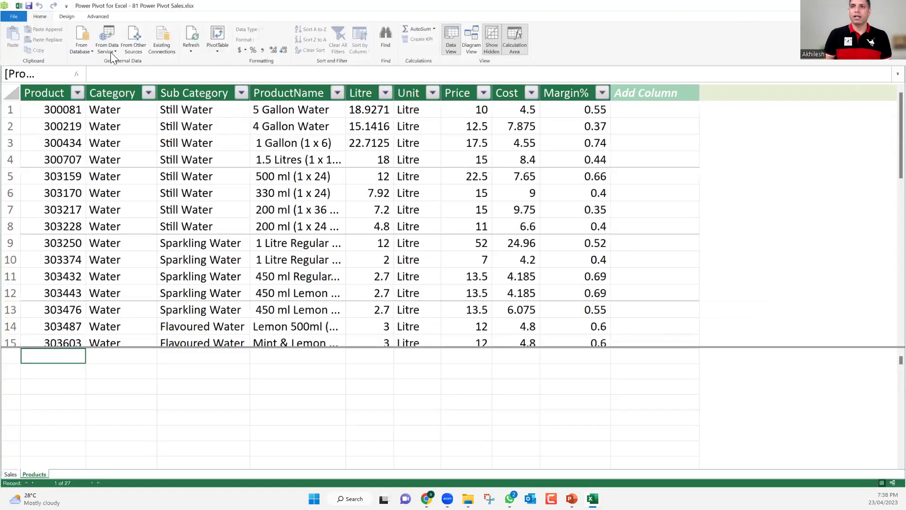
key(super+Down)
key(super+Up)
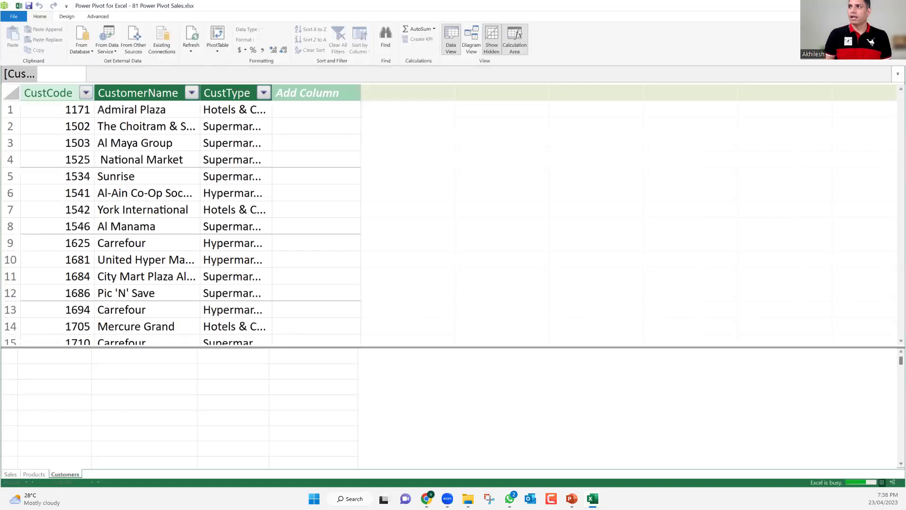
key(alt+Tab)
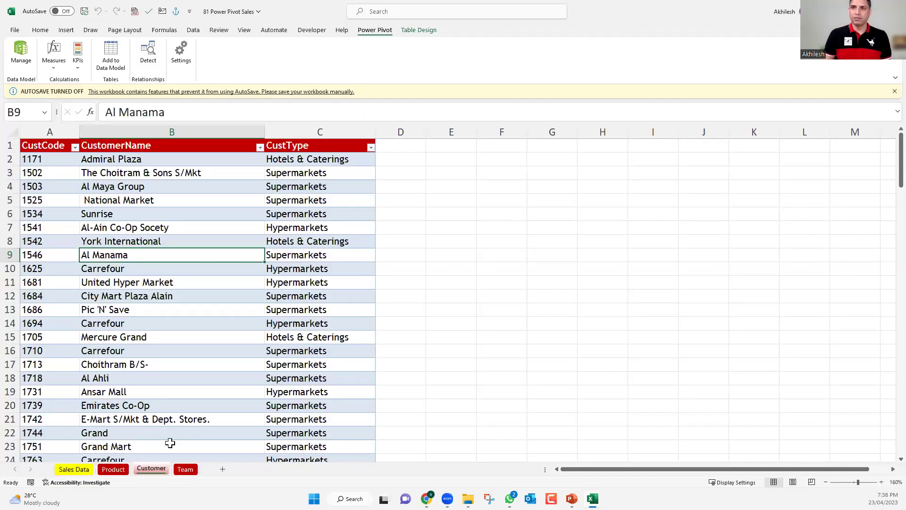
- Select the Sales_Team table on the Team sheet for adding to the data model
key(ctrl+Page_Down)
click(147, 295)
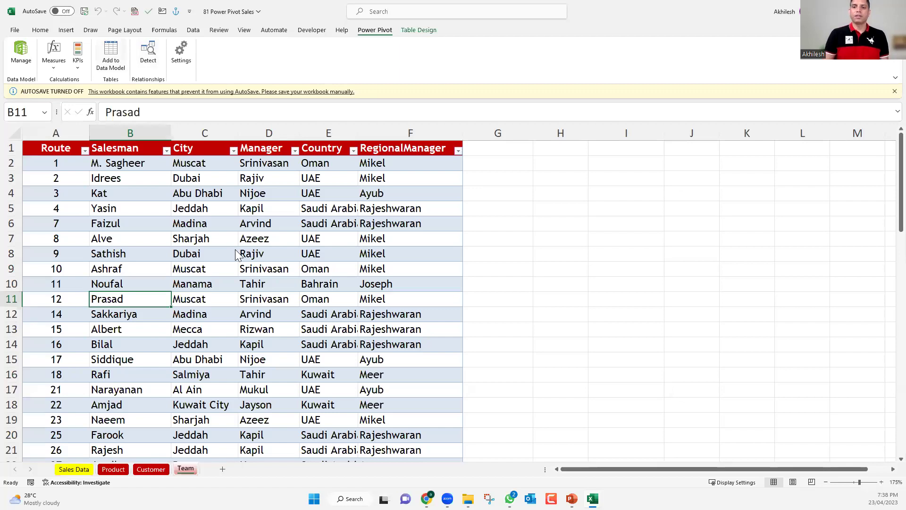
key(alt+Tab)
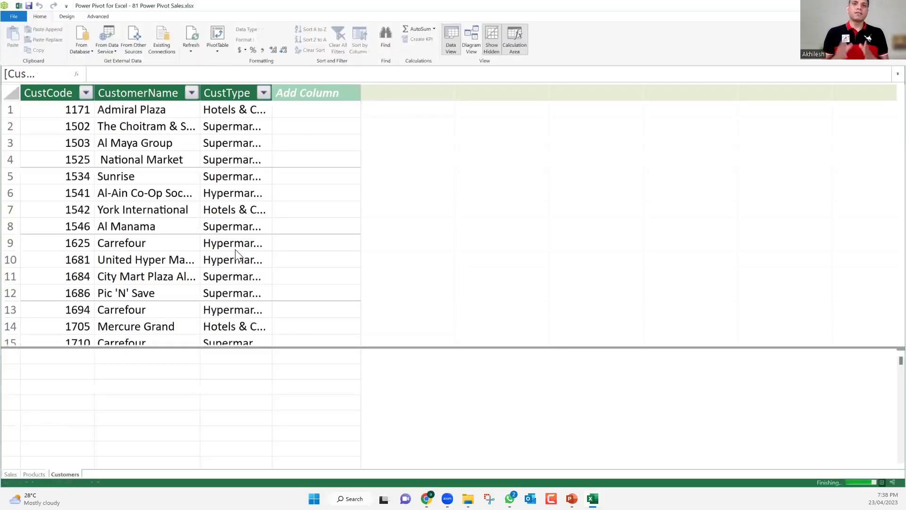
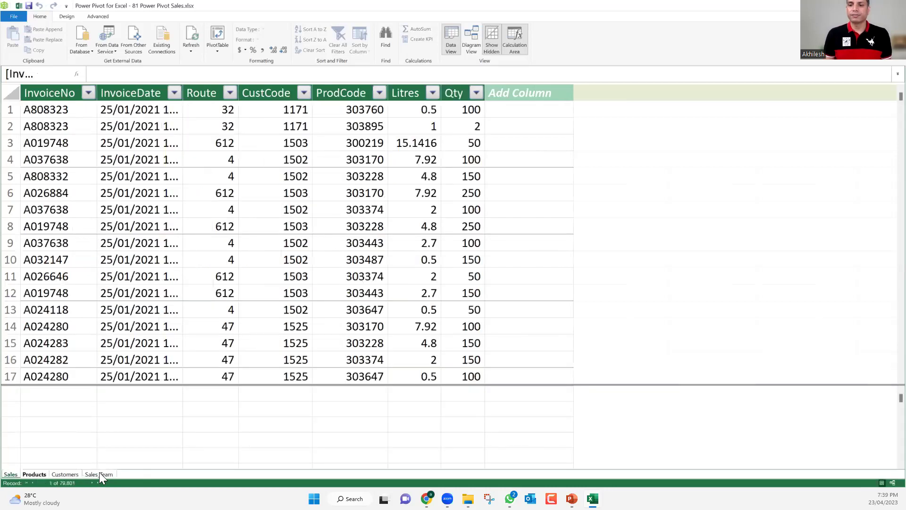
- Display the Sales_Team table's rows in the Power Pivot Data View
click(99, 472)
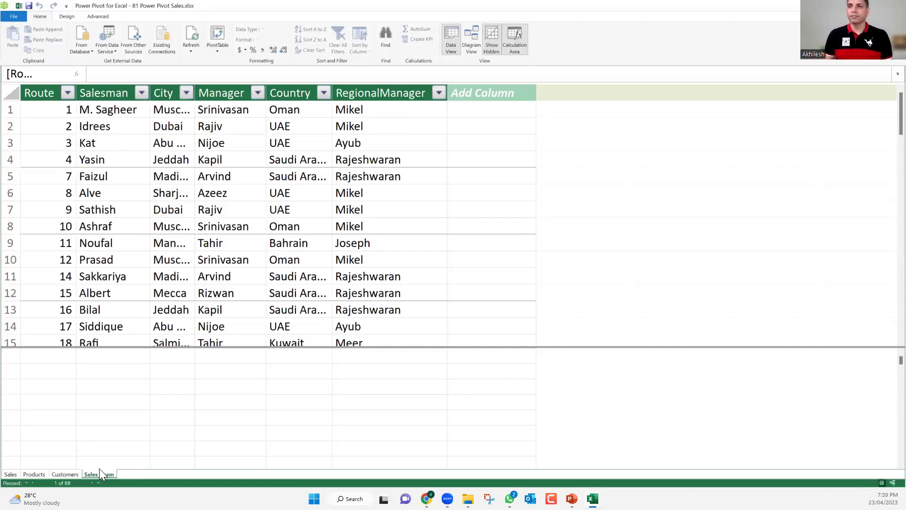
- Insert a data-model PivotTable on a new worksheet and show its field list
click(219, 30)
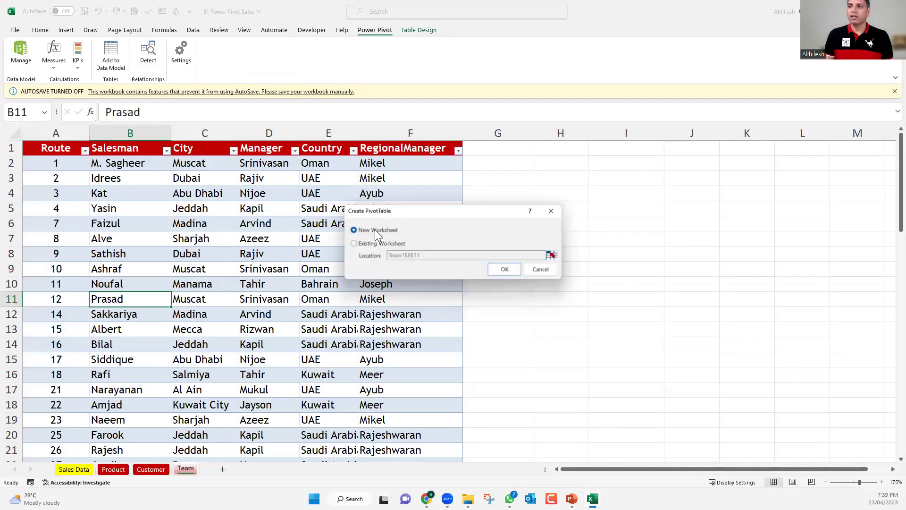
click(511, 270)
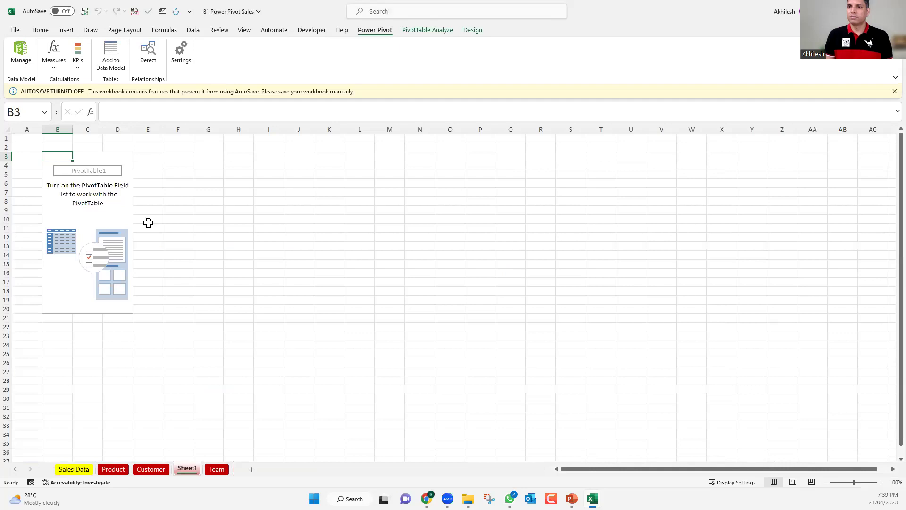
click(123, 212)
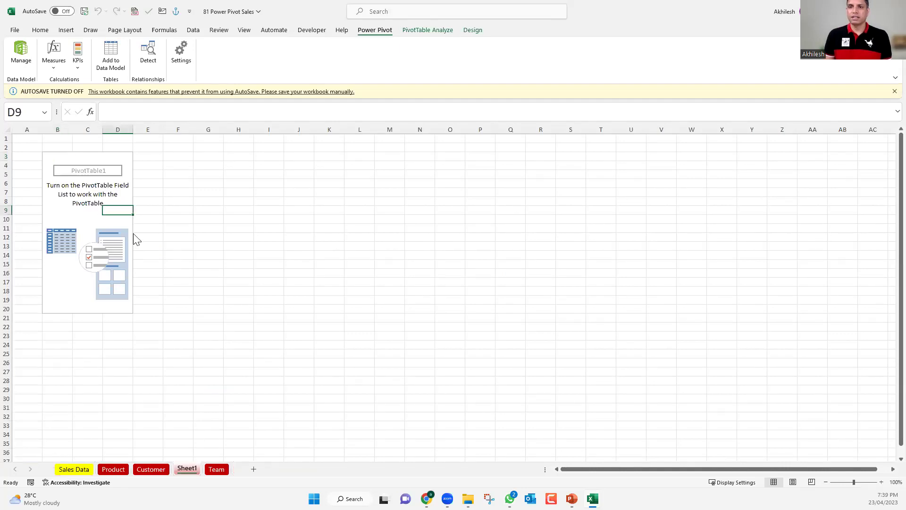
ctrl+scroll(135, 239, up, 3)
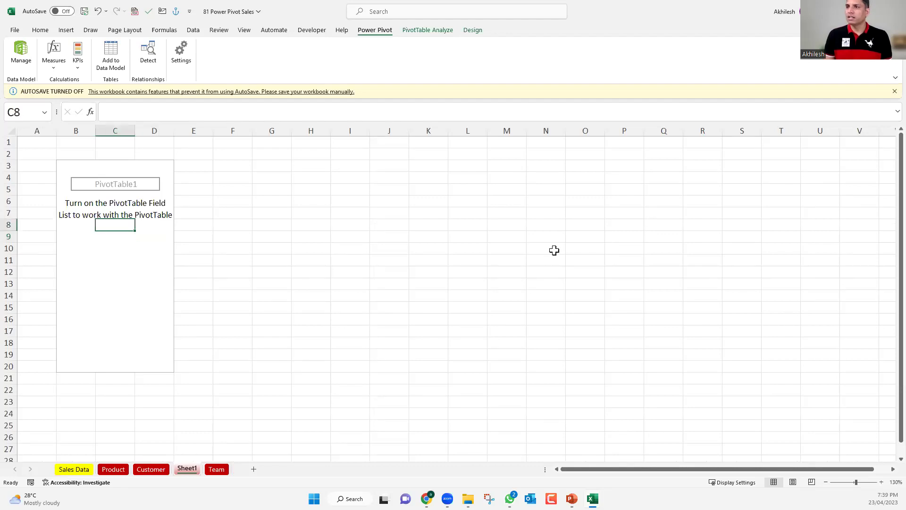
key(Down)
key(shift+F10)
click(152, 321)
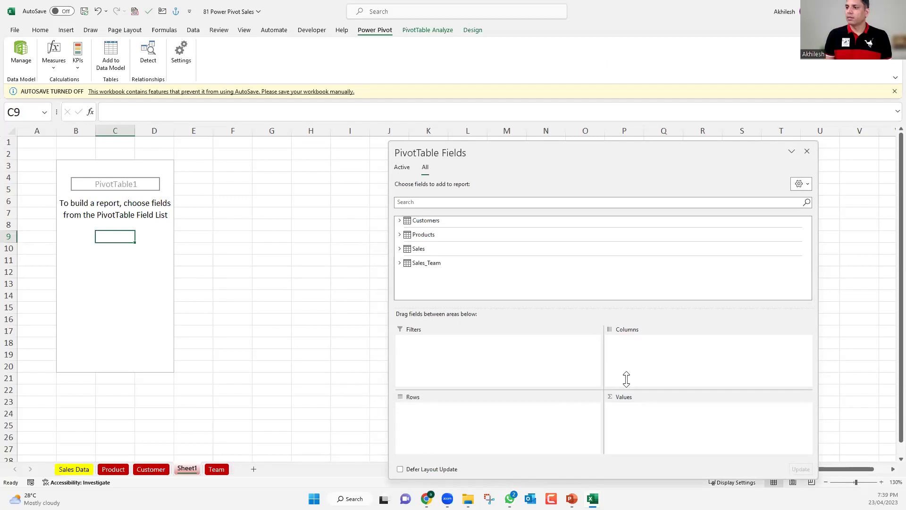
- Enlarge the field list and add Sales Qty to Values, totalling 12955919
drag(637, 465, 636, 465)
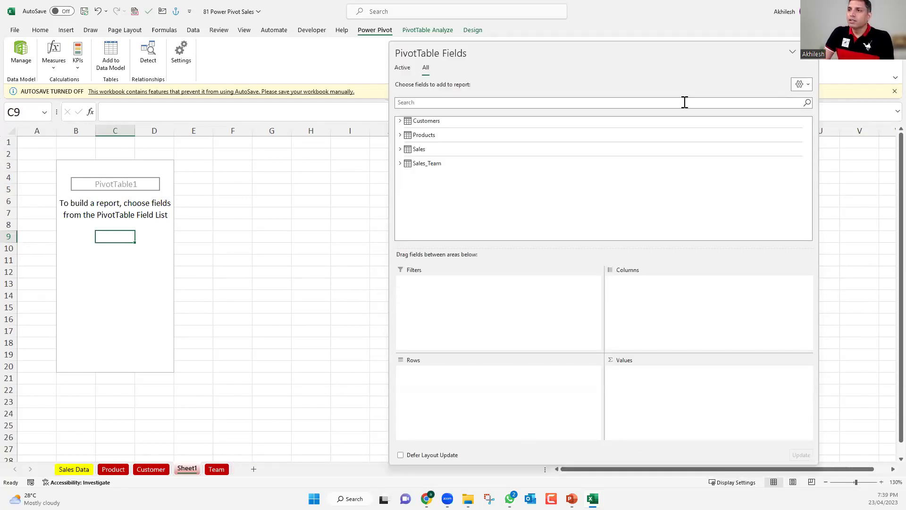
click(400, 164)
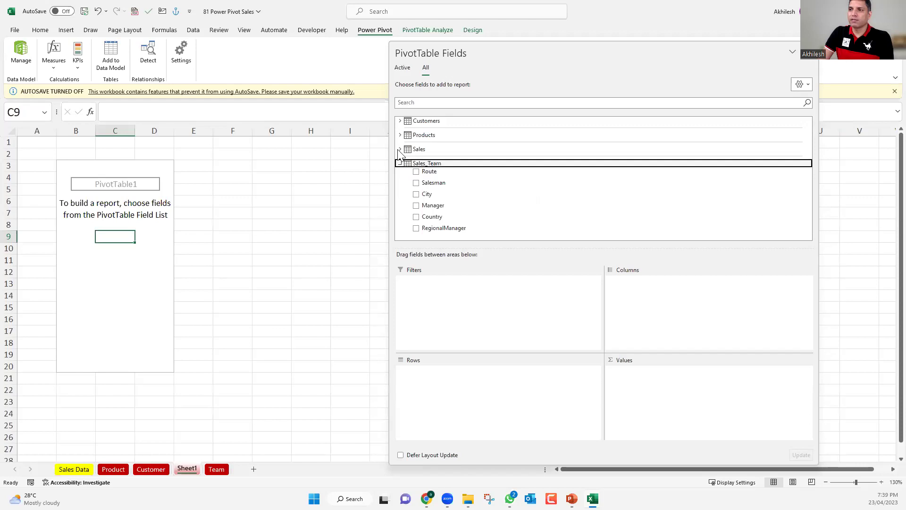
click(400, 149)
click(400, 137)
click(401, 121)
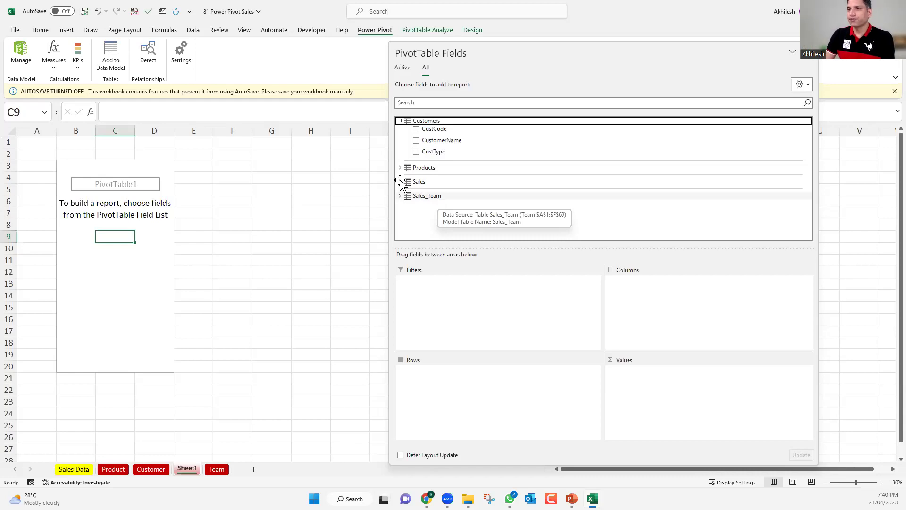
click(453, 181)
drag(427, 218, 672, 405)
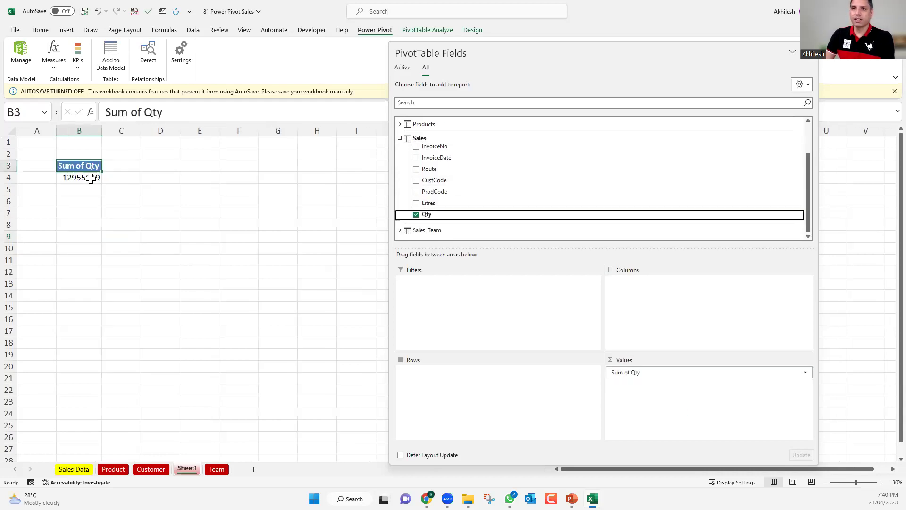
click(401, 138)
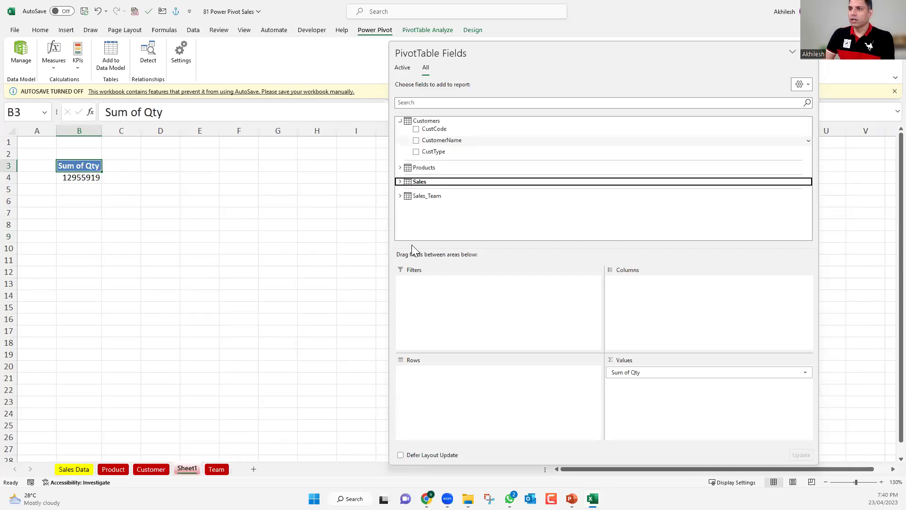
click(401, 121)
click(400, 163)
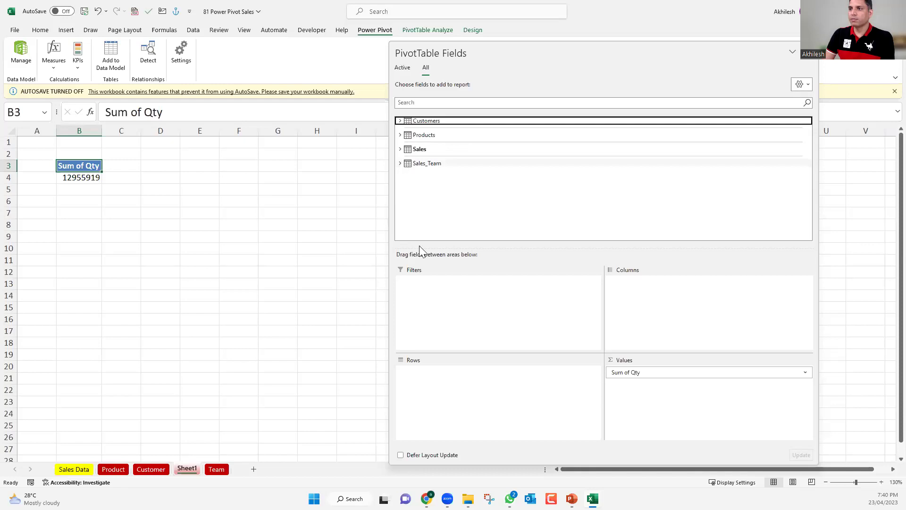
- Add Sales_Team Country to the pivot rows and move the field list further left
drag(432, 217, 465, 394)
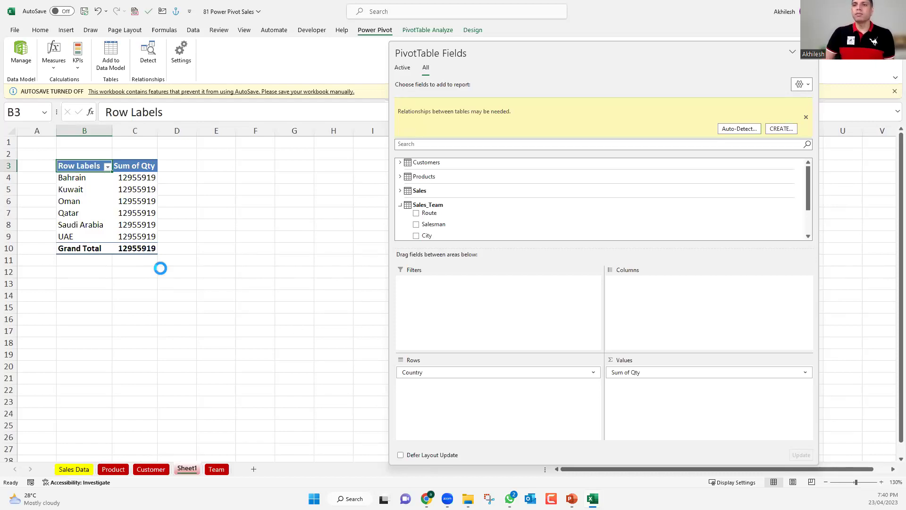
scroll(160, 267, up, 1)
scroll(161, 268, up, 1)
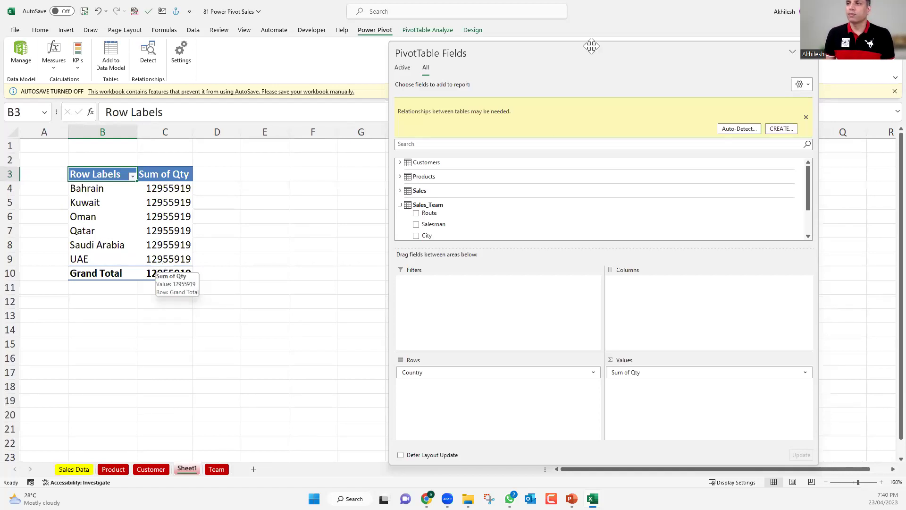
drag(577, 39, 345, 100)
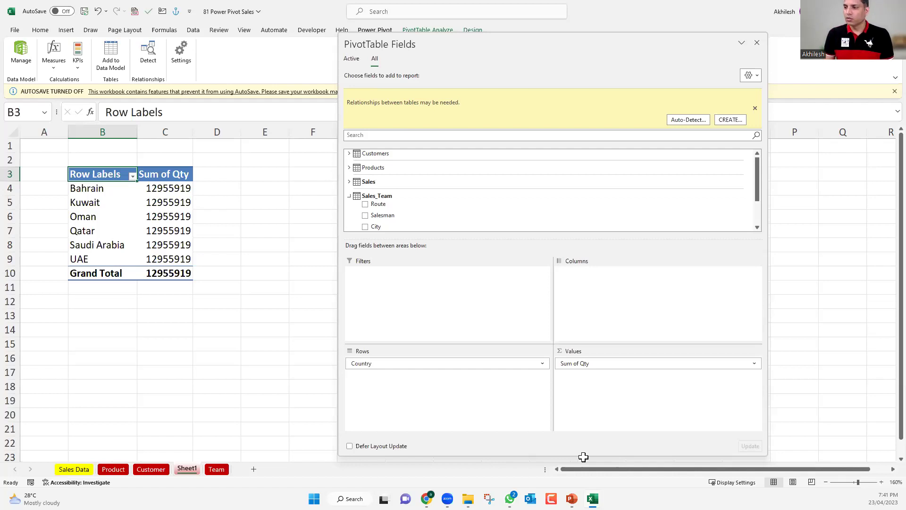
- Bring the Power Pivot window to the front and switch it to Diagram View
mouse_move(593, 498)
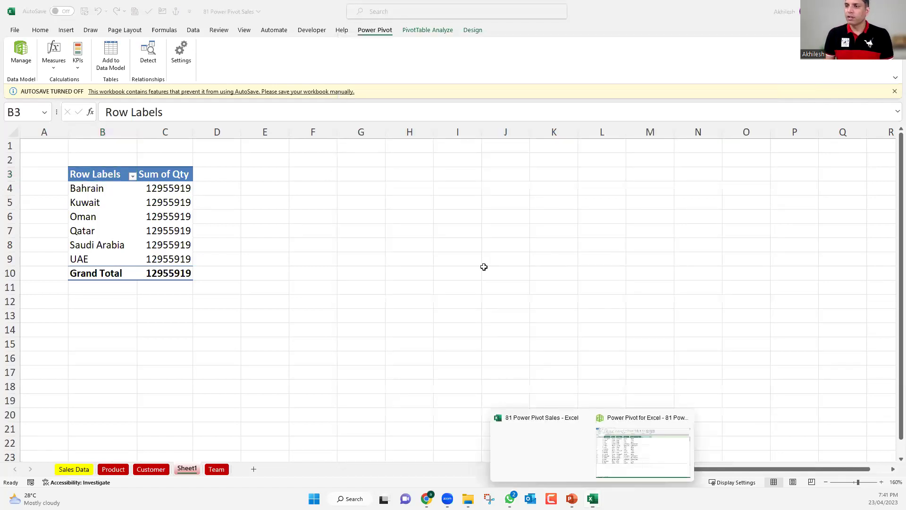
click(642, 461)
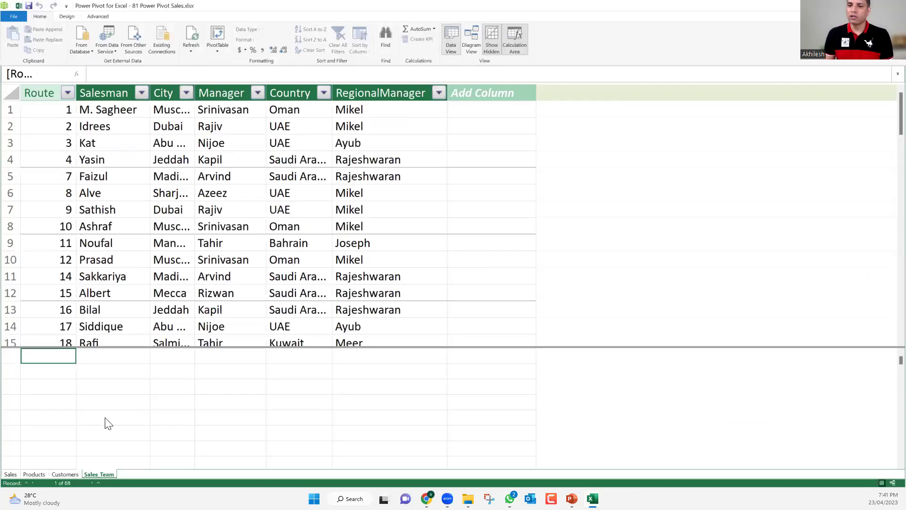
click(476, 36)
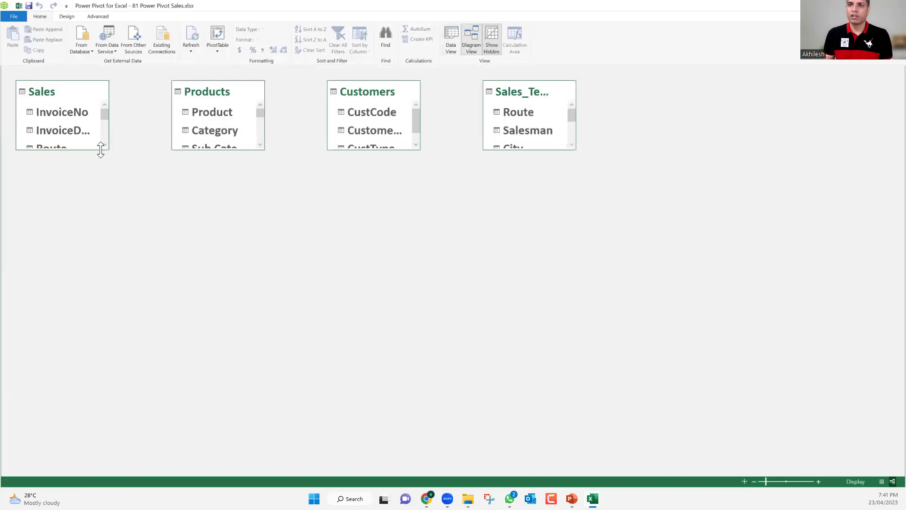
- Enlarge the Sales, Products and Customers boxes and move Products and Customers lower
drag(100, 150, 145, 305)
drag(221, 151, 247, 305)
drag(375, 150, 391, 284)
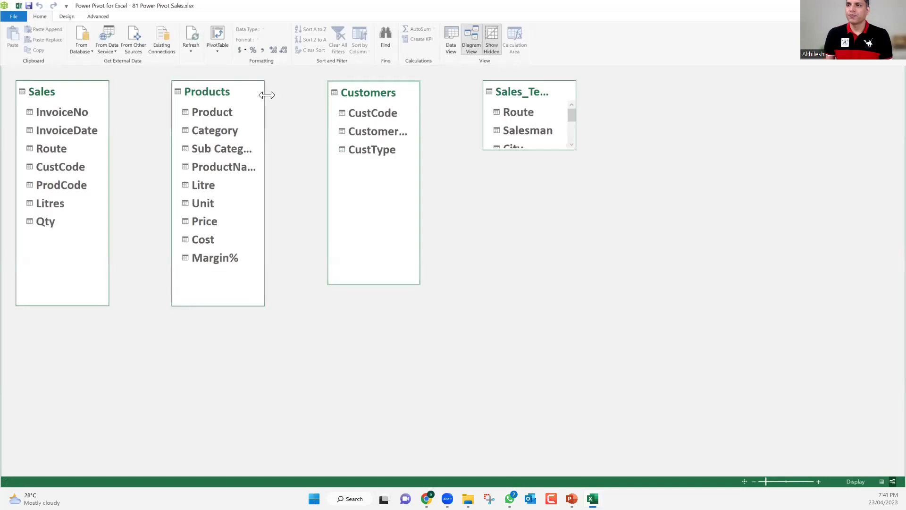
drag(211, 123, 160, 258)
drag(358, 87, 323, 250)
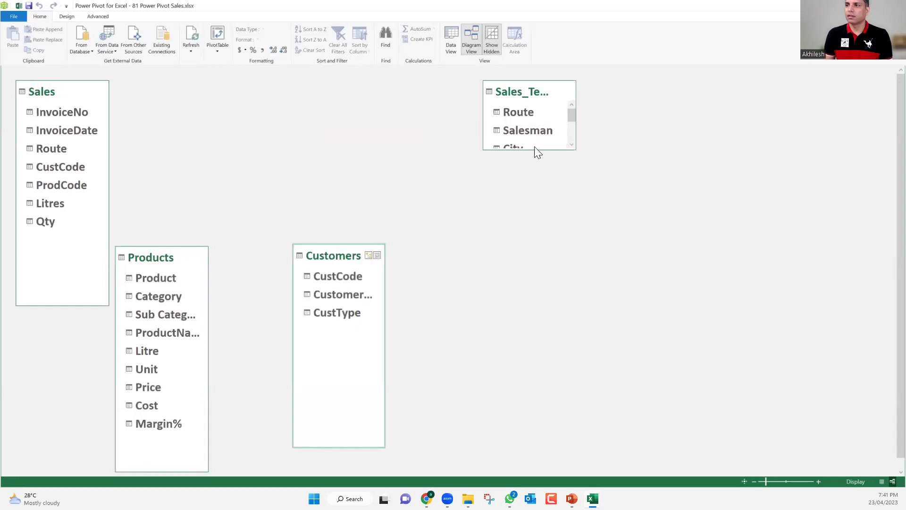
- Enlarge the Sales_Team box beside Customers and move Sales toward the top centre
drag(532, 149, 530, 315)
drag(509, 87, 487, 226)
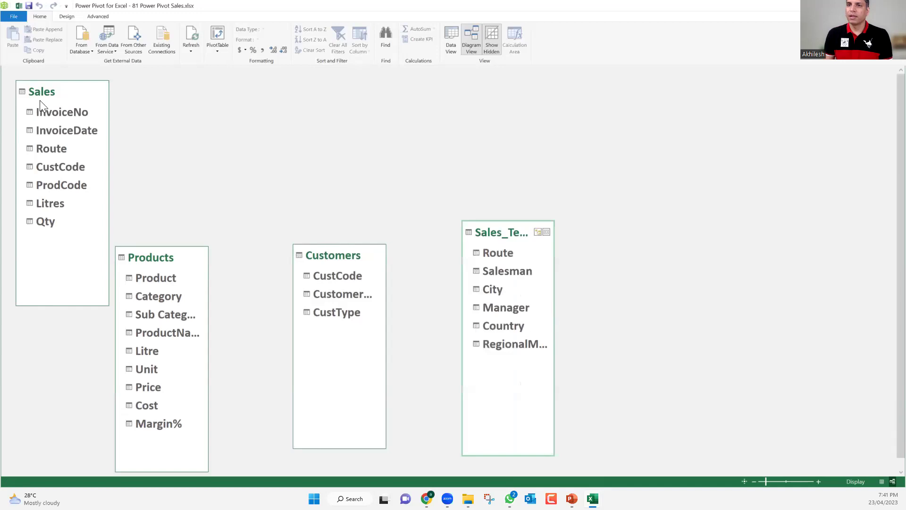
drag(269, 302, 263, 241)
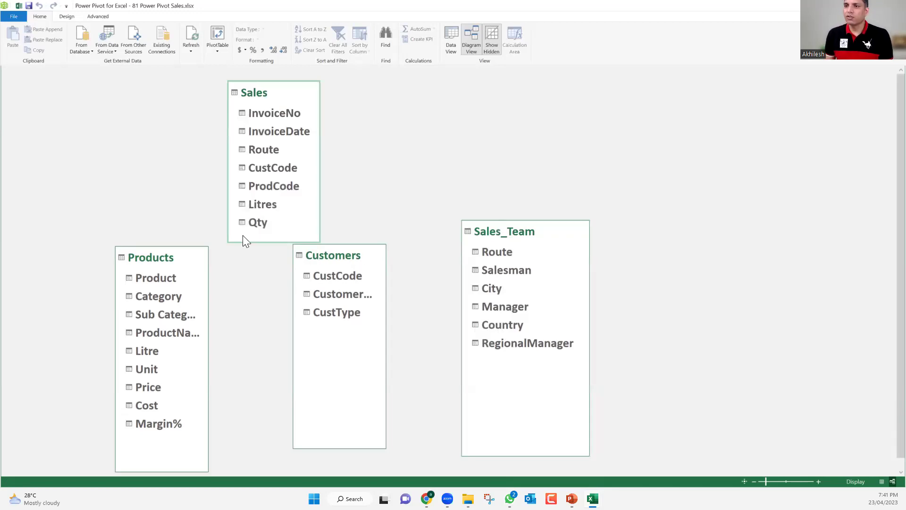
mouse_move(252, 230)
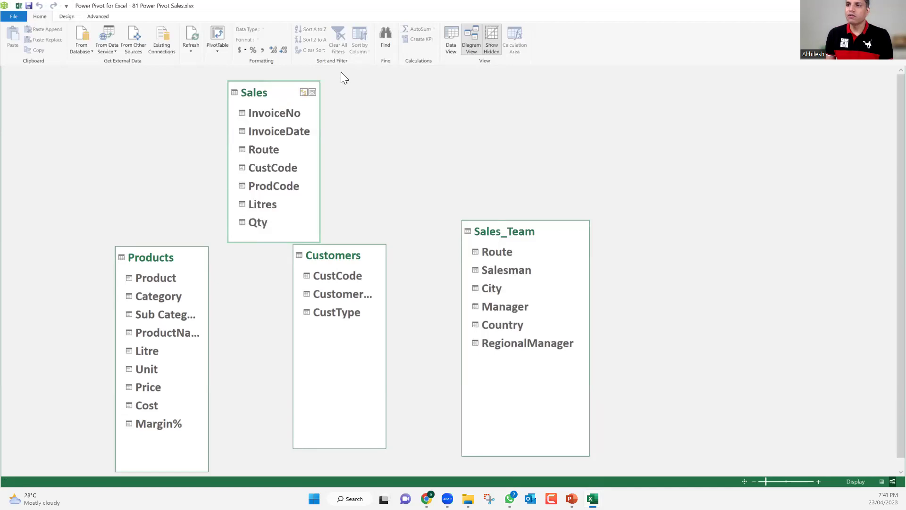
mouse_move(538, 240)
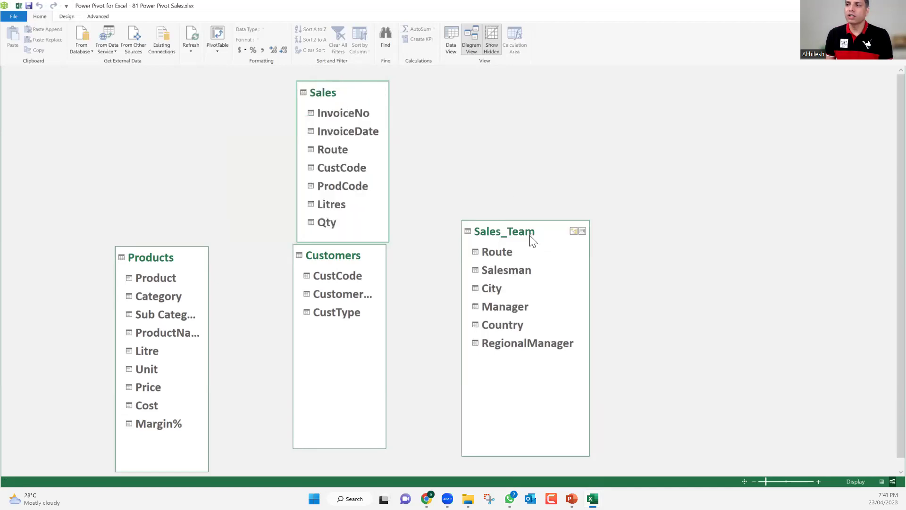
drag(533, 241, 542, 244)
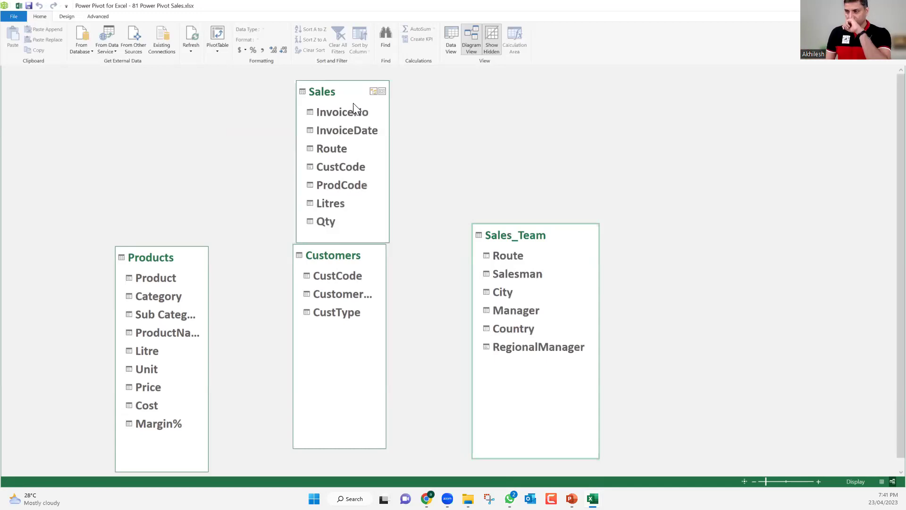
- Create a relationship linking the Sales table's Route column to Sales_Team Route
click(510, 260)
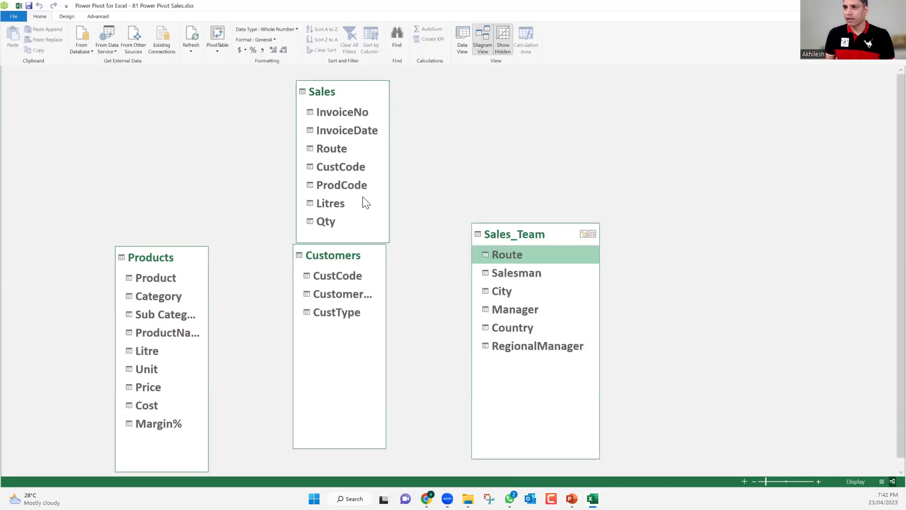
click(334, 148)
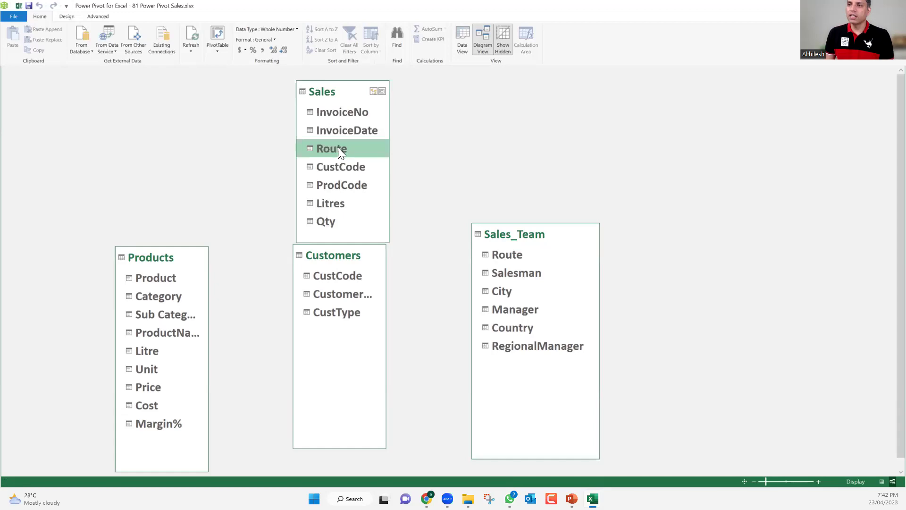
drag(338, 147, 508, 254)
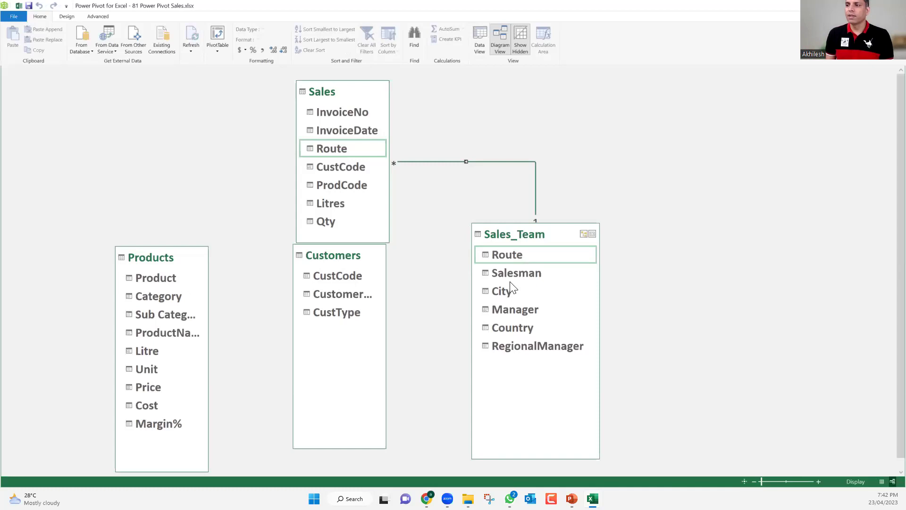
click(503, 292)
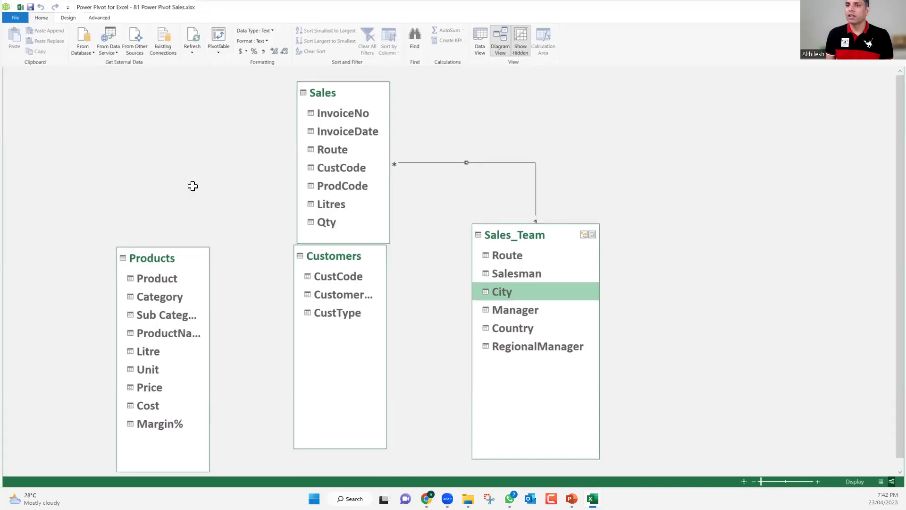
key(alt+Tab)
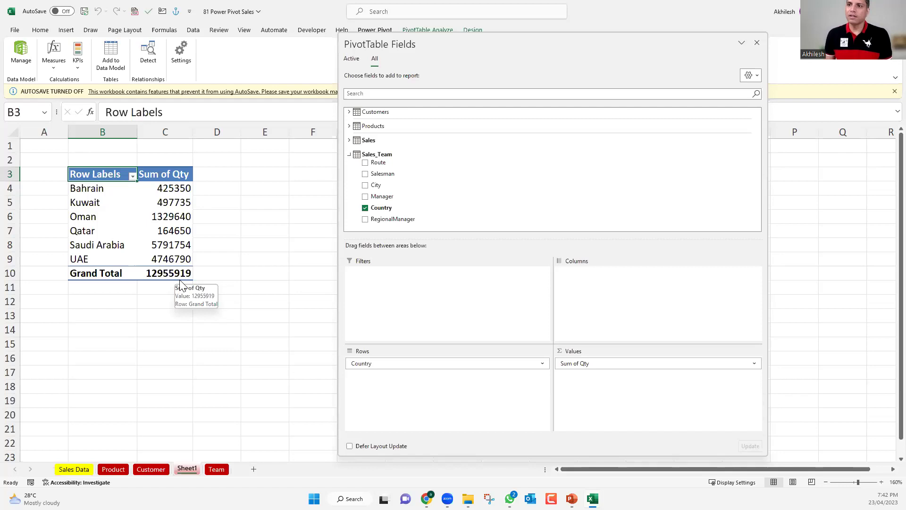
- Check the new Route relationship in the Power Pivot diagram
key(alt+Tab)
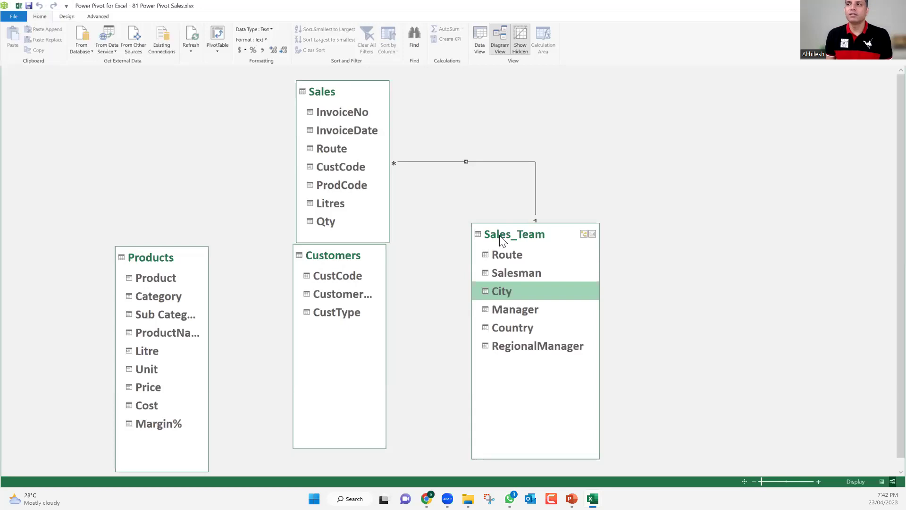
click(467, 161)
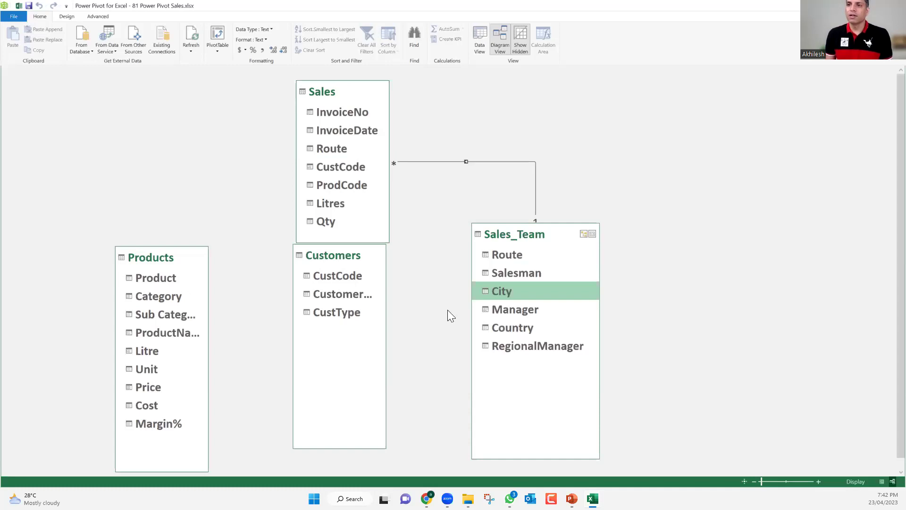
key(alt+Tab)
- Remove Country from the pivot rows and try City and Salesman as row fields
drag(390, 365, 305, 293)
drag(376, 185, 268, 290)
drag(380, 175, 294, 269)
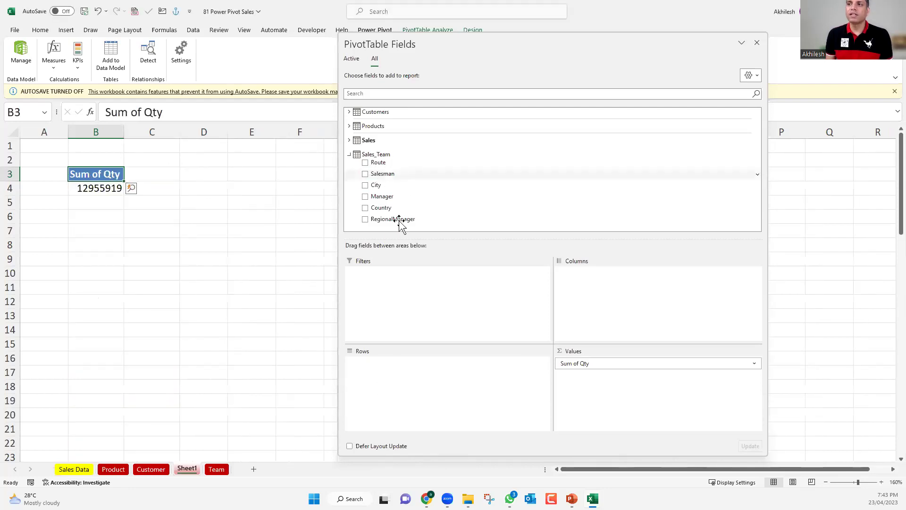
- Group the pivot rows by Customers CustType, then return to the Power Pivot diagram
click(386, 142)
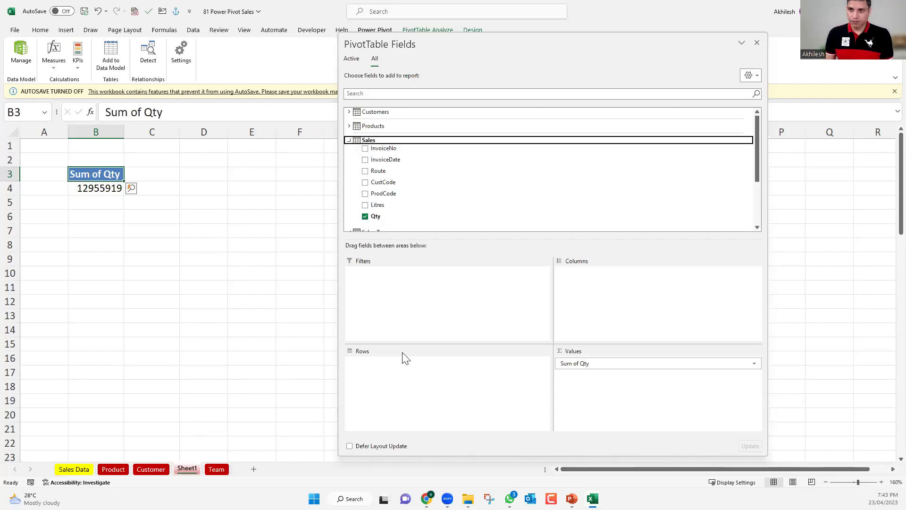
click(103, 291)
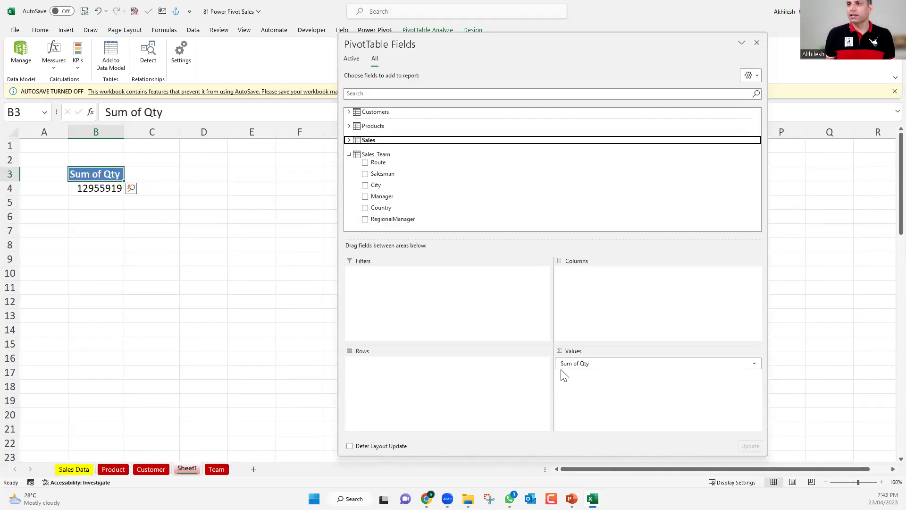
click(352, 113)
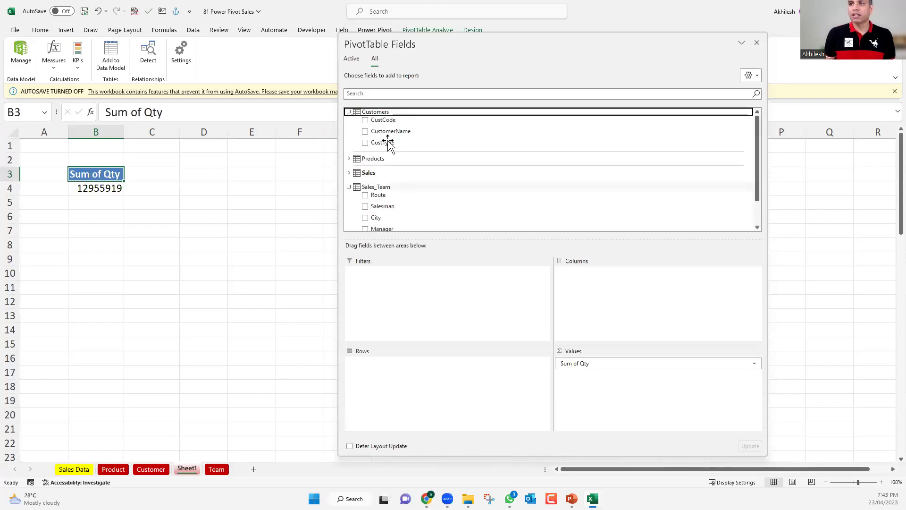
drag(388, 142, 425, 378)
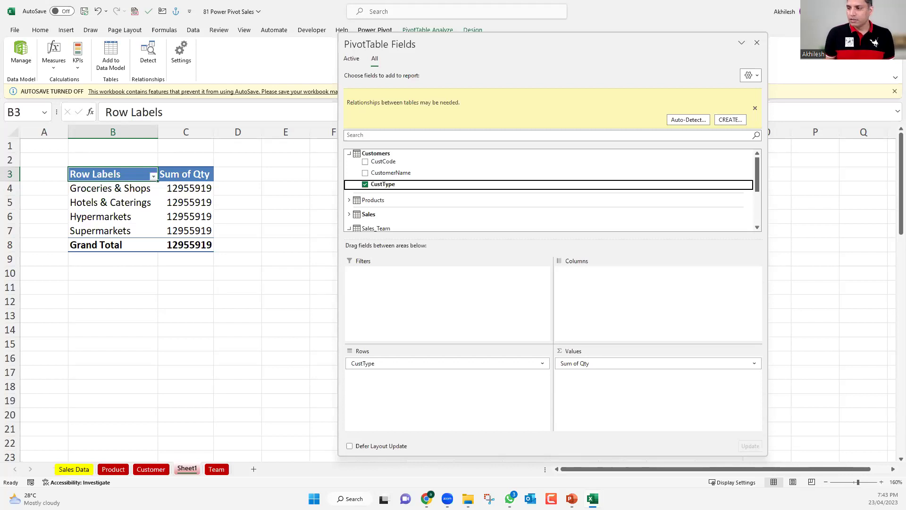
mouse_move(427, 498)
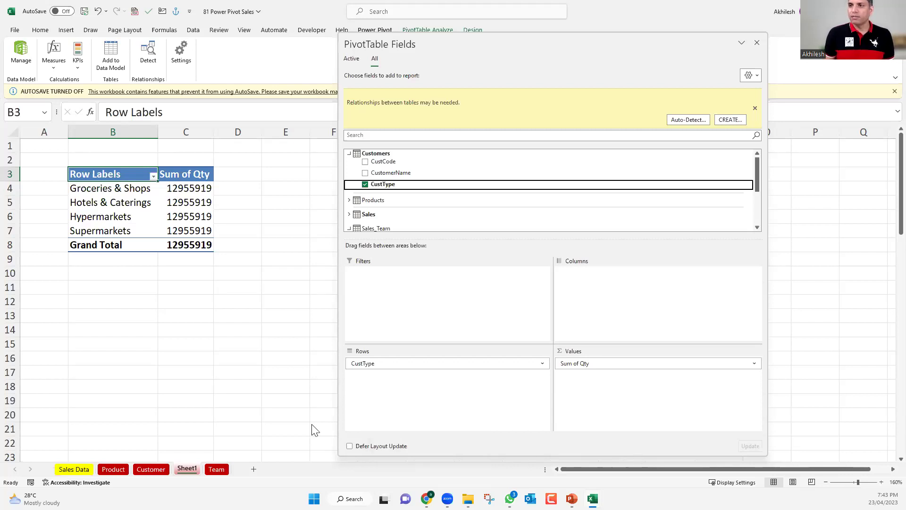
key(alt+Tab)
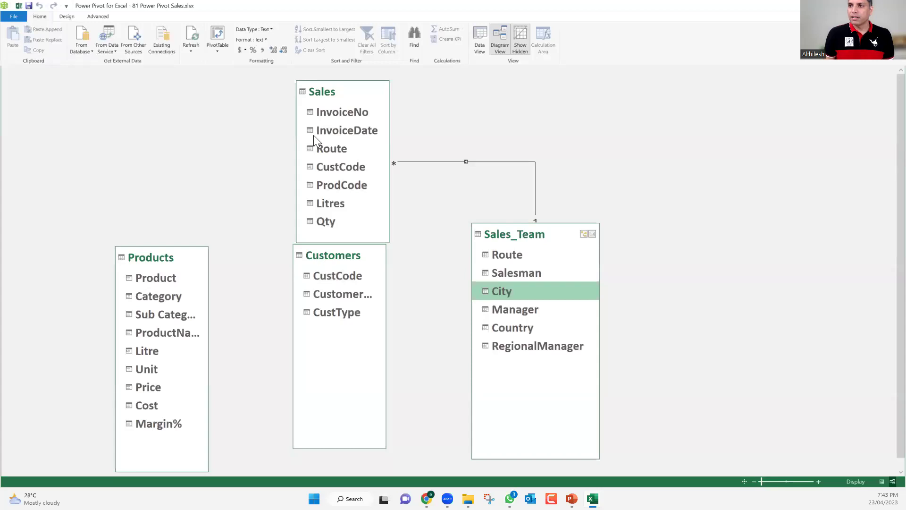
- Widen the Customers table and link its CustCode to the Sales table's CustCode
drag(324, 273, 327, 292)
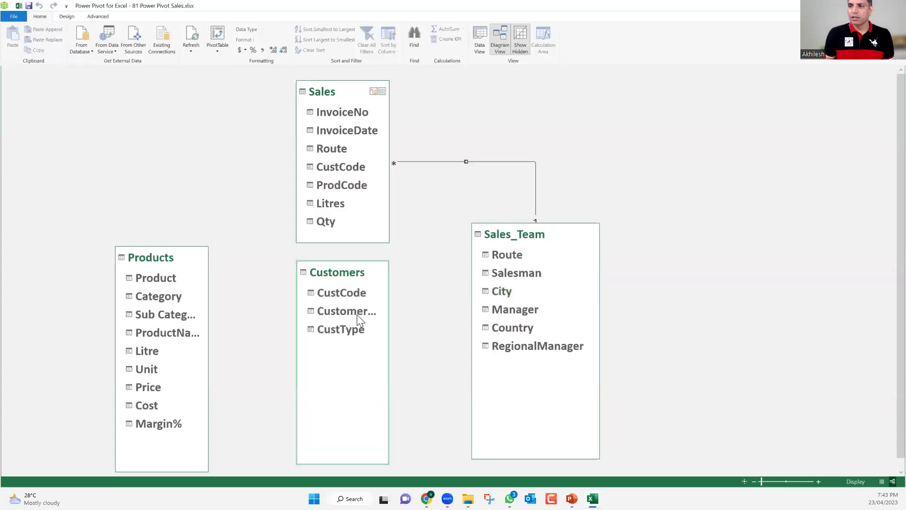
mouse_move(389, 309)
mouse_down()
mouse_move(440, 319)
mouse_move(393, 309)
mouse_up()
click(349, 297)
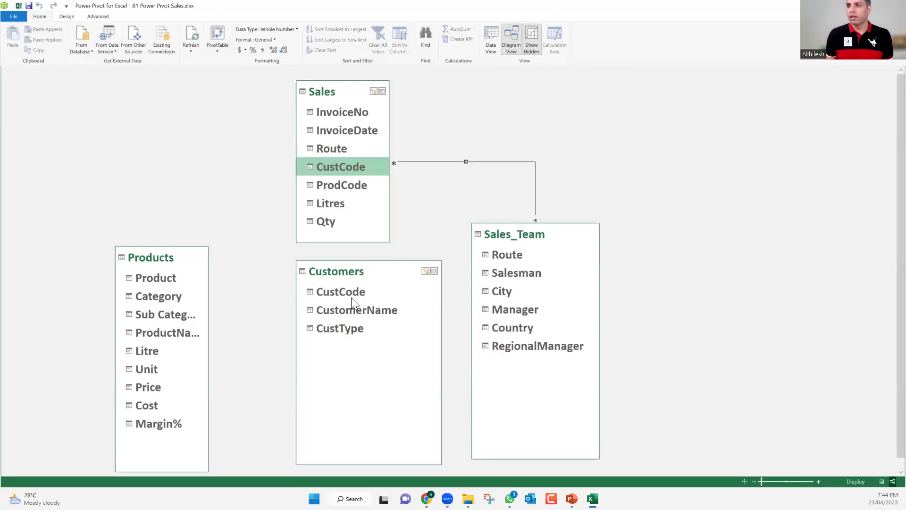
drag(349, 297, 328, 153)
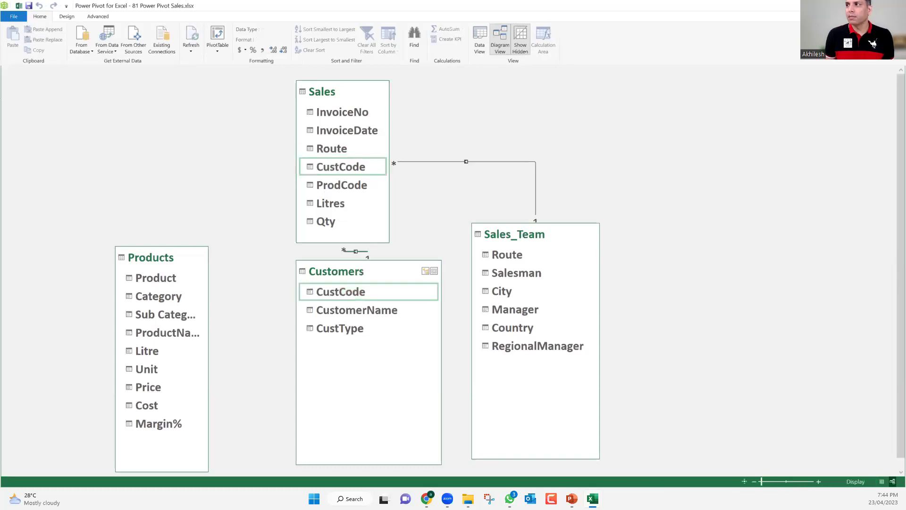
key(alt+Tab)
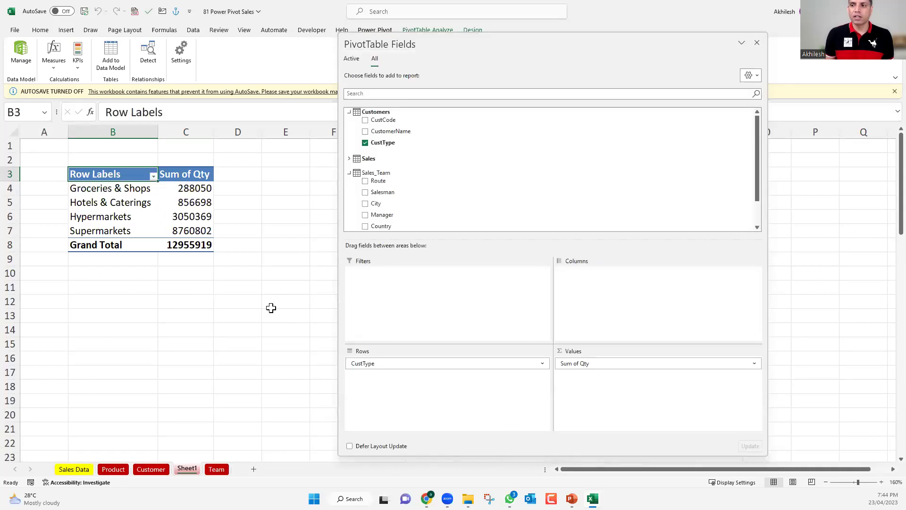
- Try CustomerName and CustType in the pivot rows, then undo the CustType change
drag(396, 134, 212, 335)
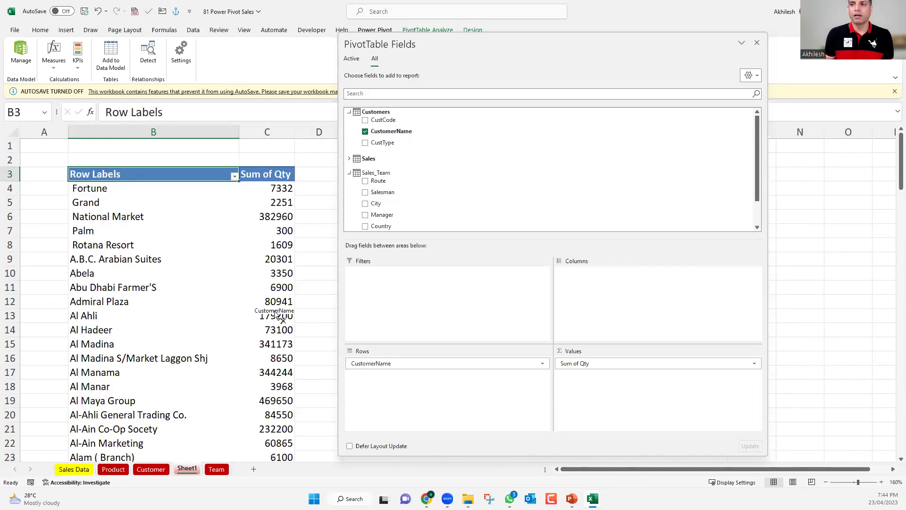
drag(390, 141, 427, 391)
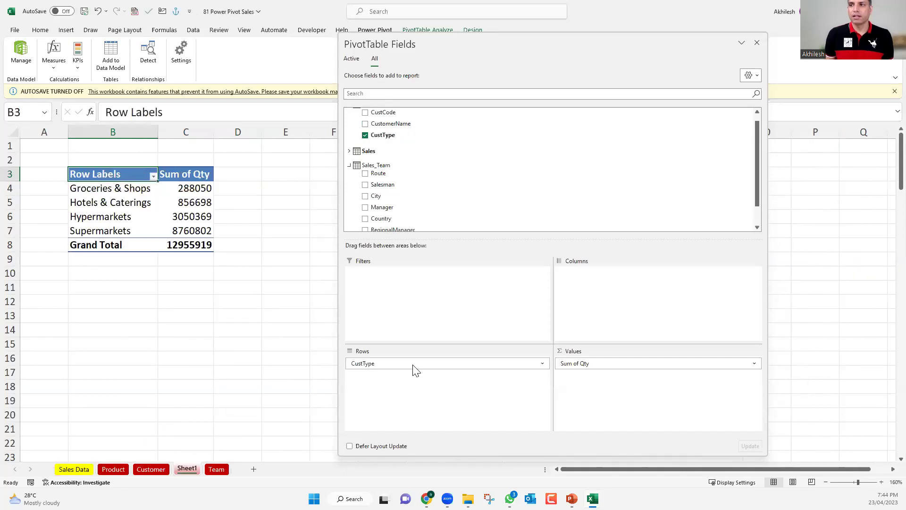
key(ctrl+z)
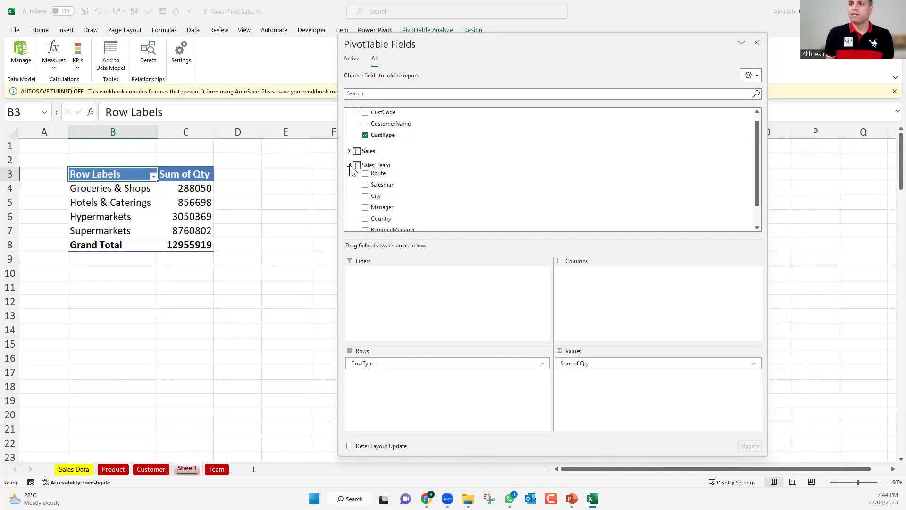
- Put Products Sub Category in the pivot rows with ProductName nested beneath, then show the Team sheet
click(350, 165)
click(373, 187)
drag(392, 158, 407, 369)
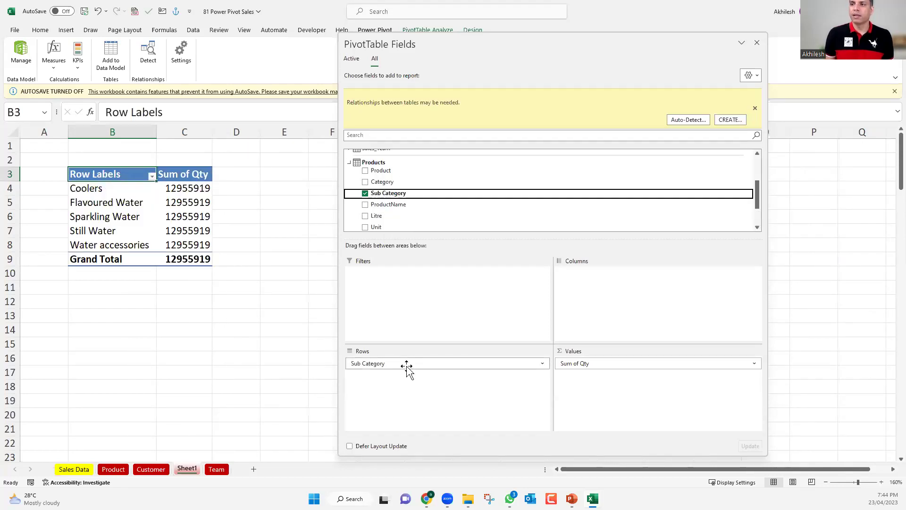
drag(388, 204, 431, 390)
drag(265, 367, 411, 227)
drag(396, 183, 420, 376)
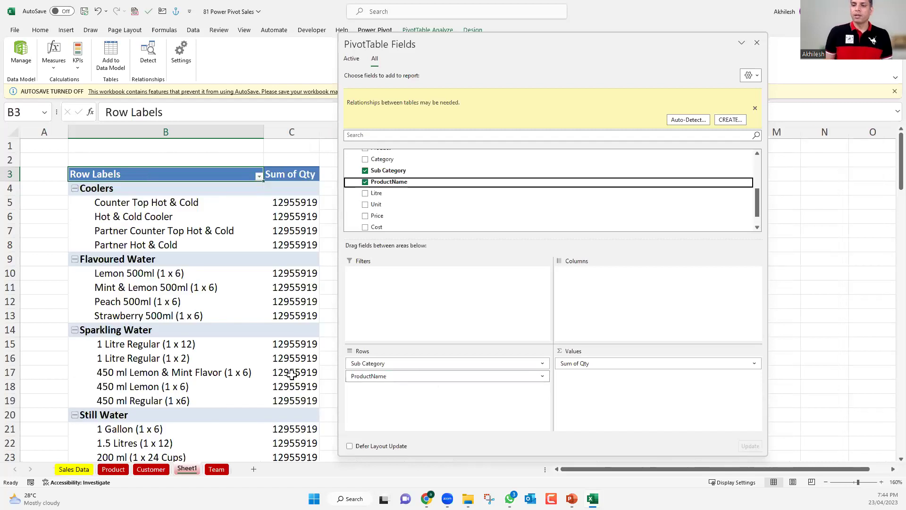
click(216, 469)
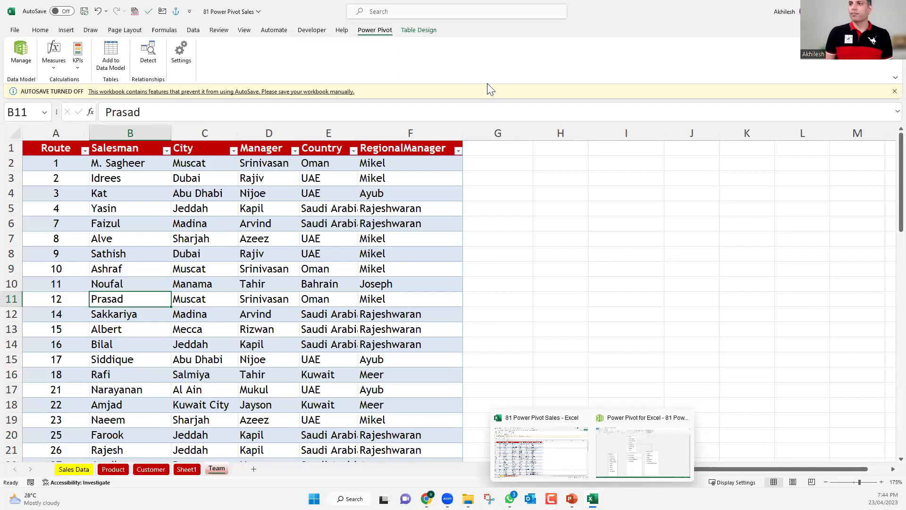
key(alt+Tab)
- Move and widen the Products table in Diagram View and check its data rows
drag(158, 257, 104, 168)
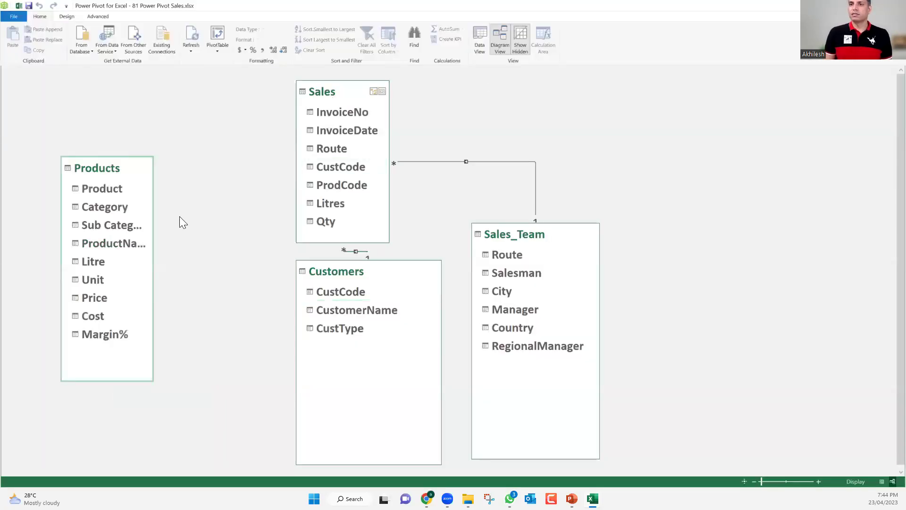
drag(153, 237, 227, 242)
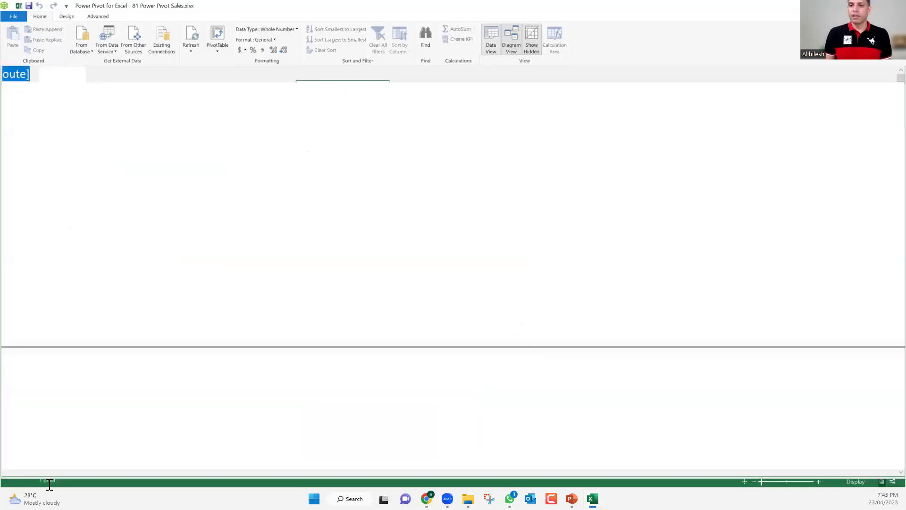
click(34, 474)
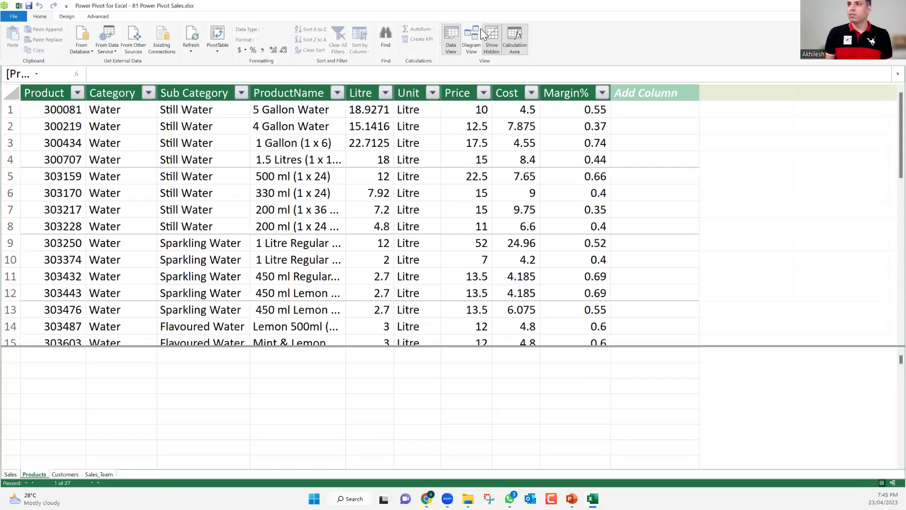
click(472, 37)
- Relate Sales ProdCode to the Products Product column, then return to the Excel workbook
drag(346, 185, 108, 191)
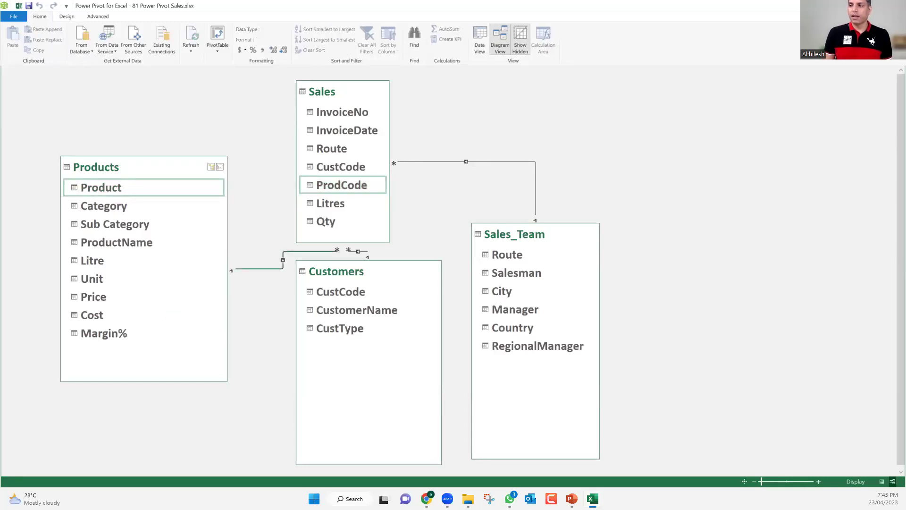
mouse_move(592, 499)
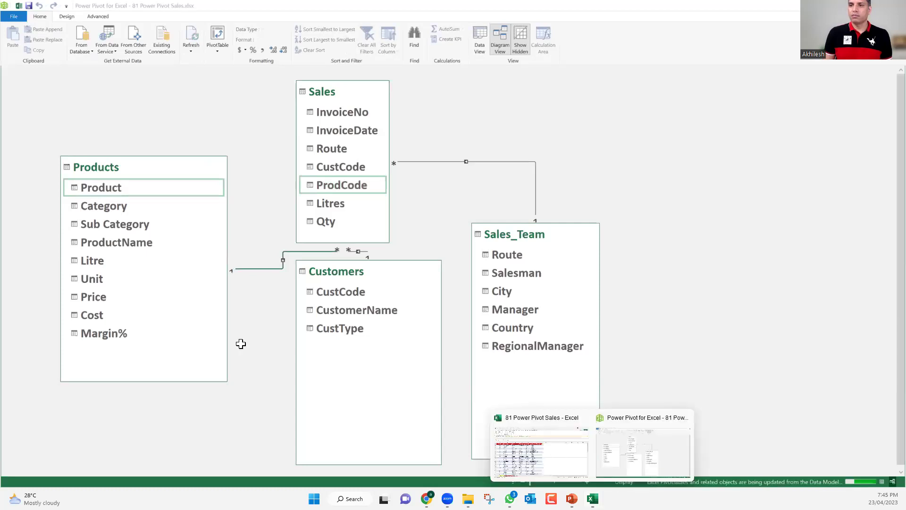
click(542, 446)
mouse_move(572, 450)
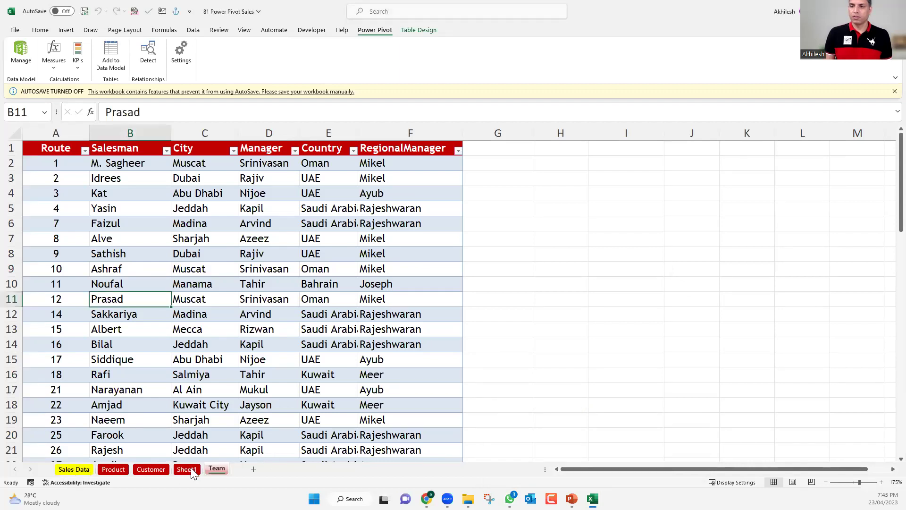
- Give the Sheet1 pivot's Sum of Qty values the custom #,##0 number format
key(ctrl+Page_Up)
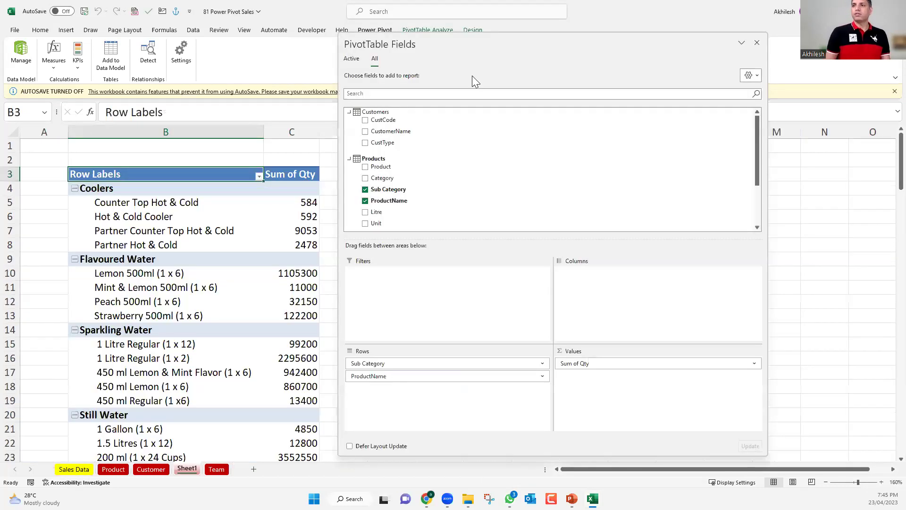
click(343, 287)
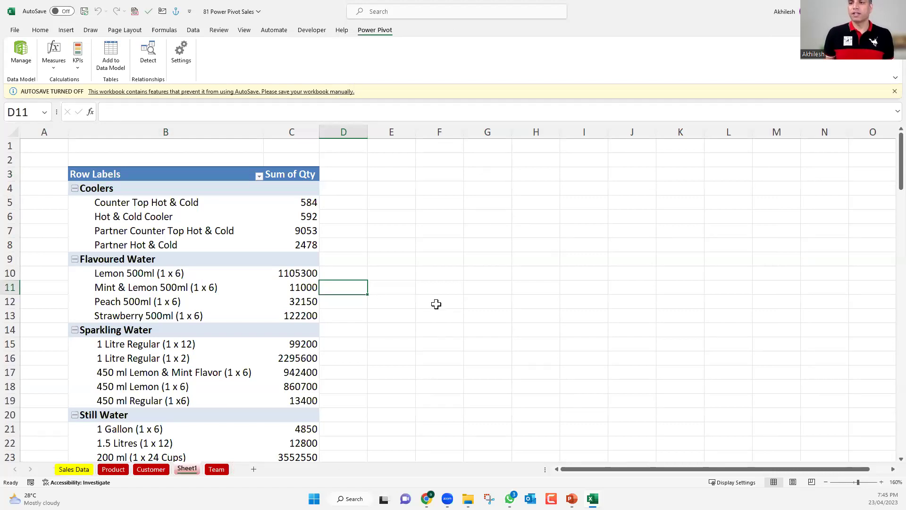
scroll(436, 305, down, 4)
scroll(435, 297, up, 2)
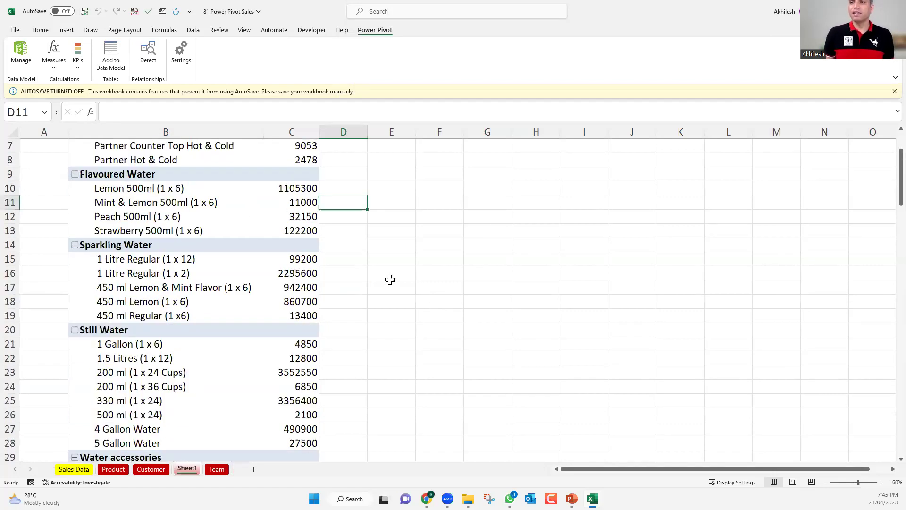
scroll(314, 220, up, 2)
right_click(309, 217)
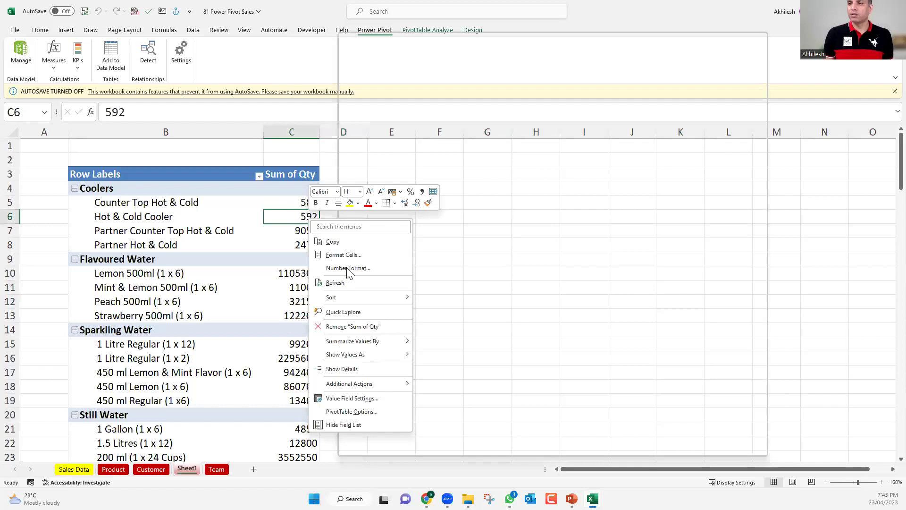
click(348, 269)
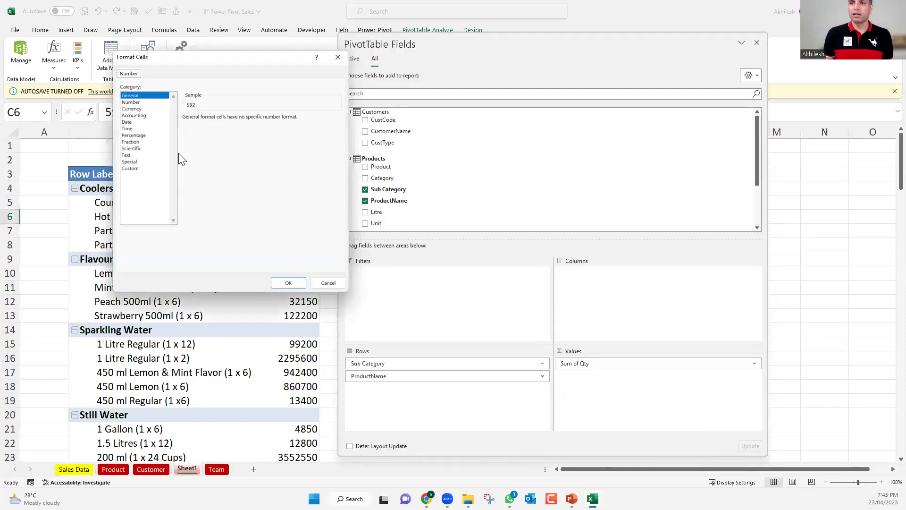
key(End)
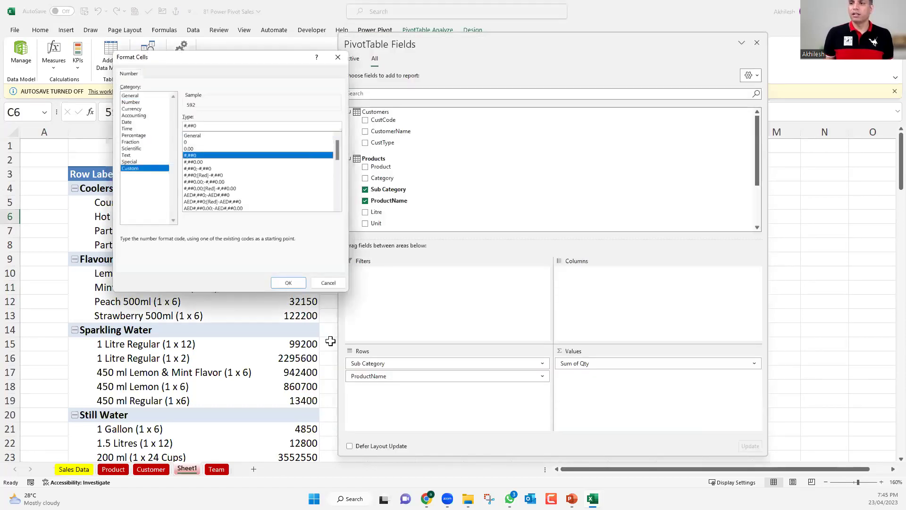
key(Escape)
click(363, 336)
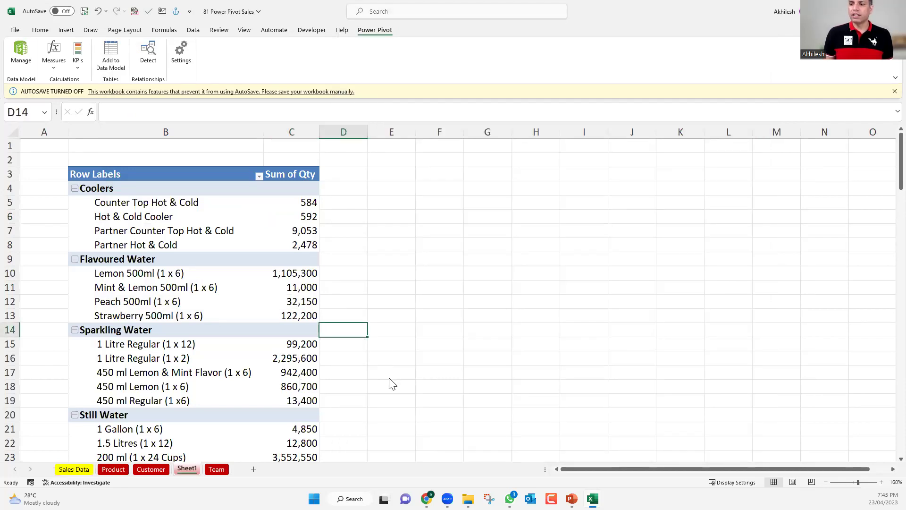
- Look over the Show Values As options without changing them, then save the workbook from cell C1
right_click(309, 244)
mouse_move(390, 377)
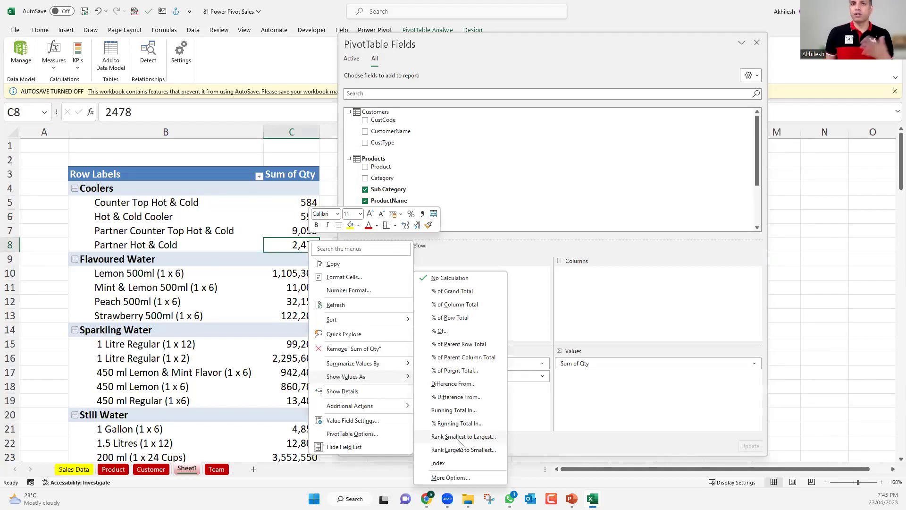
click(299, 153)
click(298, 150)
key(ctrl+s)
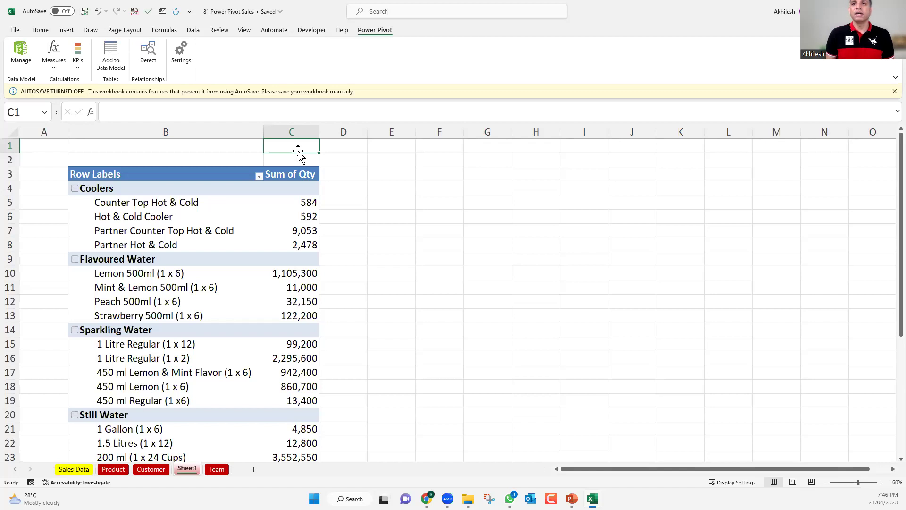
- Select a pivot value and move the selection to the Flavoured Water row
click(296, 233)
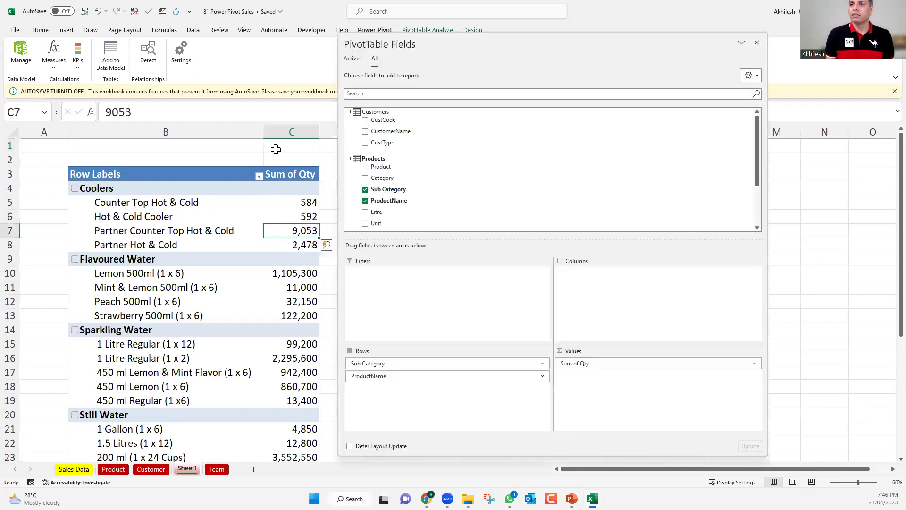
key(Left)
key(Up)
key(Up)
key(Up)
key(Up)
key(Up)
key(Right)
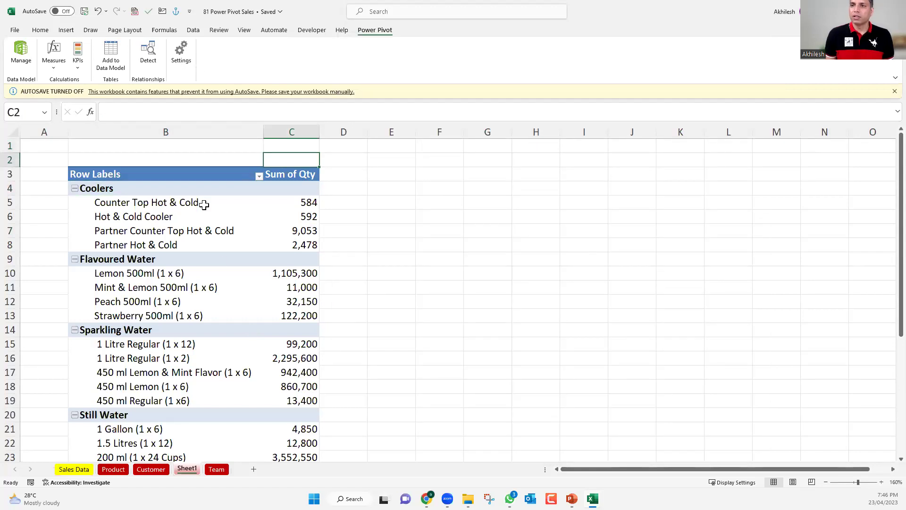
key(Left)
key(Down)
key(Down)
key(Down)
key(Down)
key(Down)
key(Down)
key(Down)
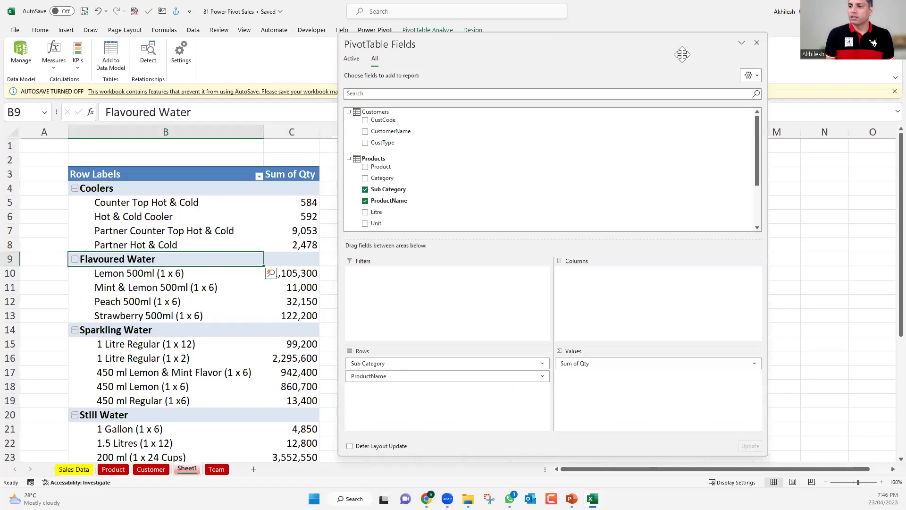
- In Power Pivot, start the Table Import Wizard from From Other Sources and enlarge it
click(635, 454)
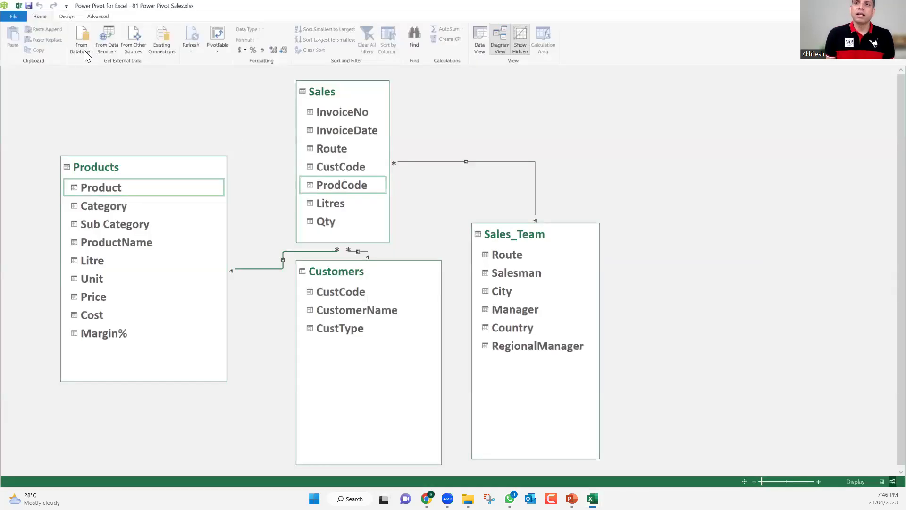
click(85, 50)
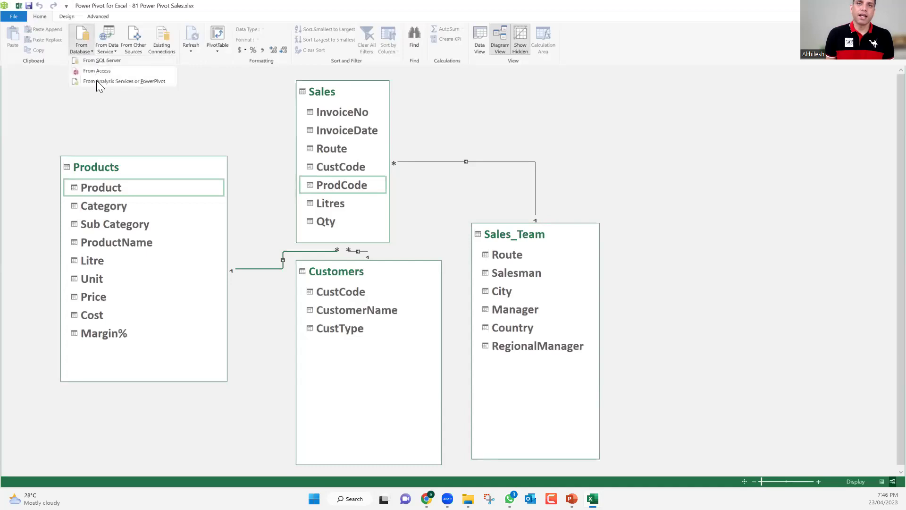
click(134, 35)
drag(378, 137, 167, 59)
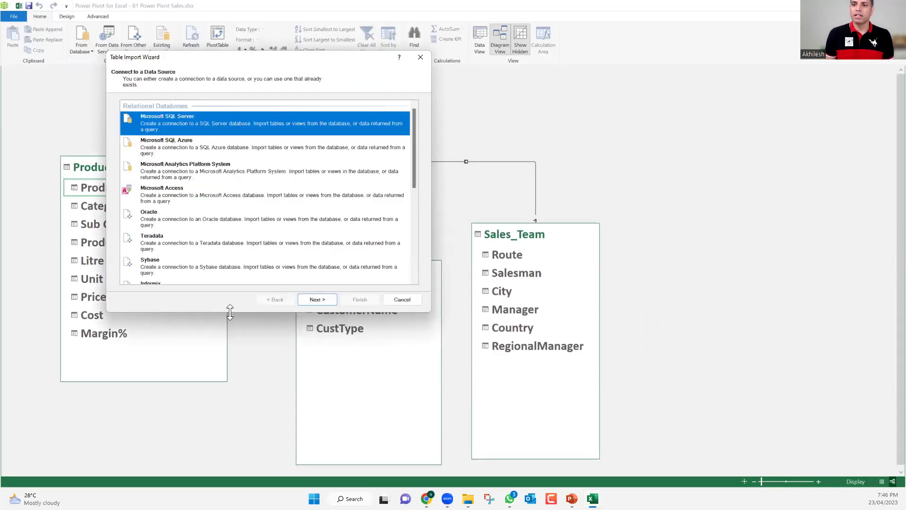
drag(230, 311, 230, 461)
scroll(215, 347, down, 3)
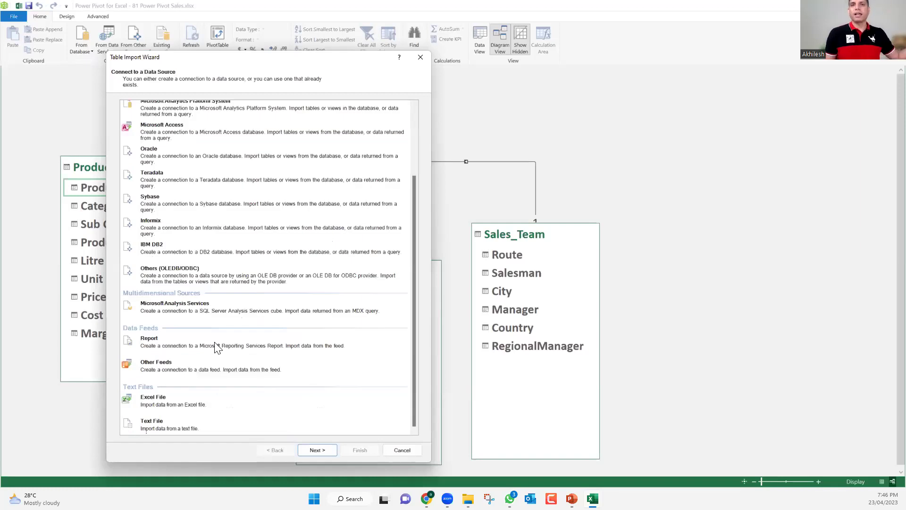
scroll(215, 347, down, 1)
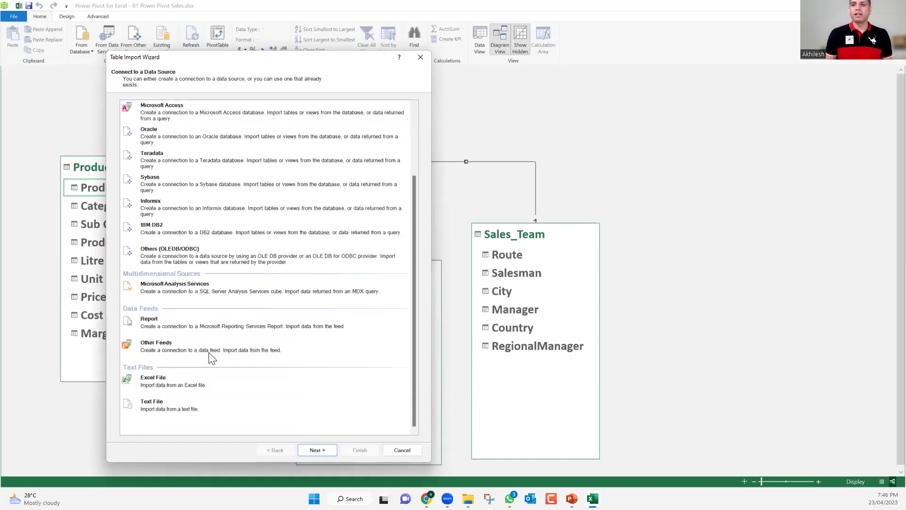
- Choose Excel File, go on to the connection page, then cancel the wizard
click(158, 413)
click(325, 450)
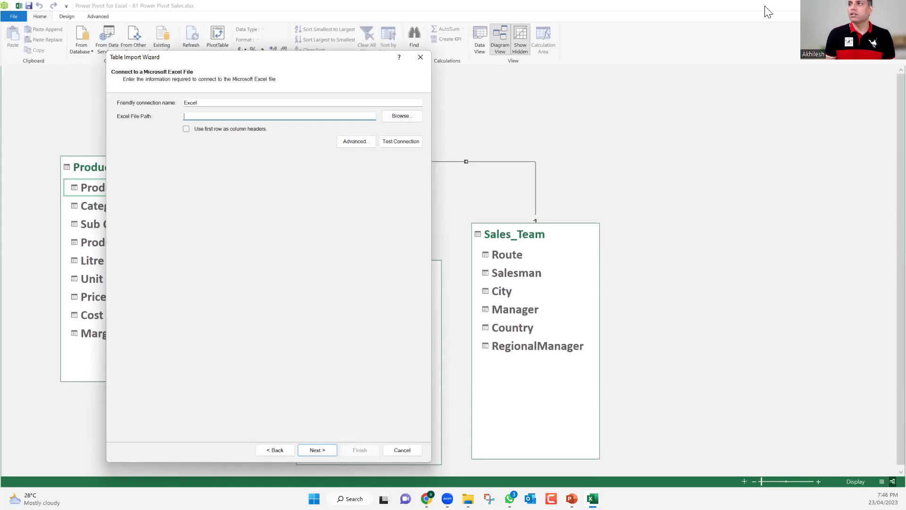
key(Escape)
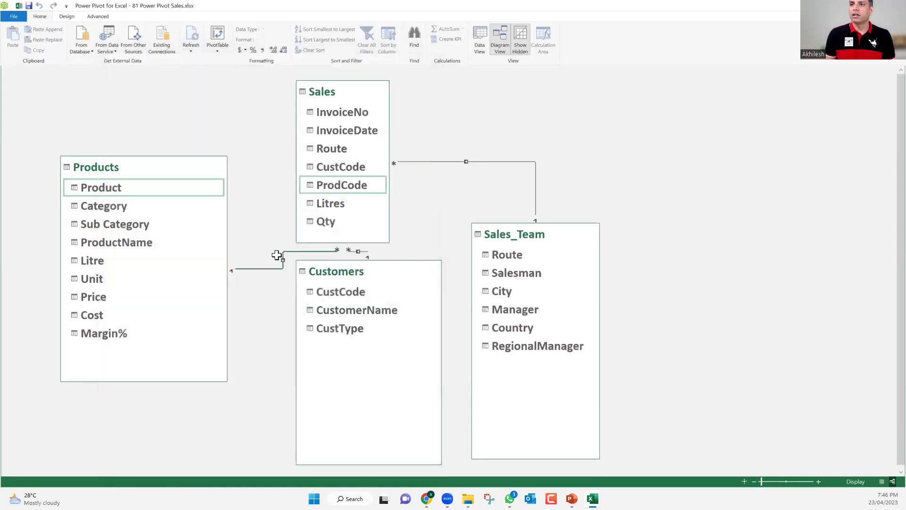
key(alt+Tab)
- Bring Power Pivot forward, start From Other Sources, then close the Table Import Wizard unused
click(151, 470)
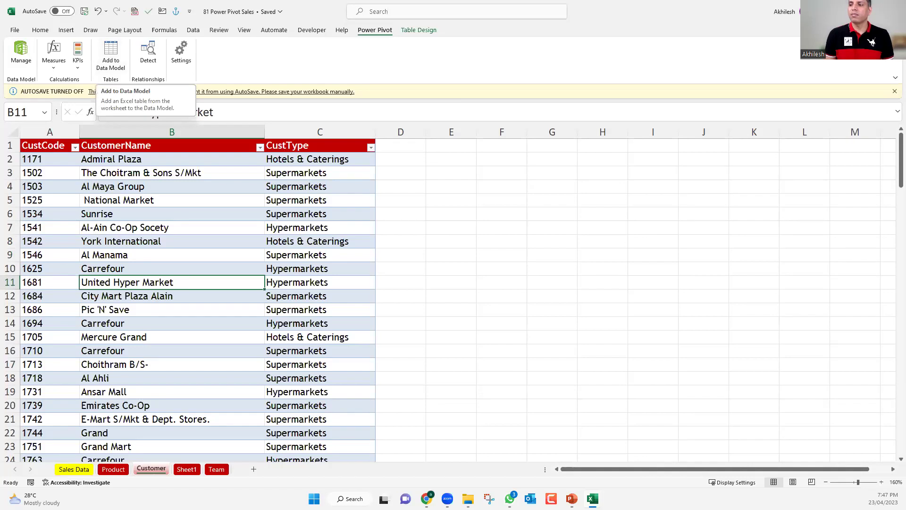
click(633, 456)
click(141, 37)
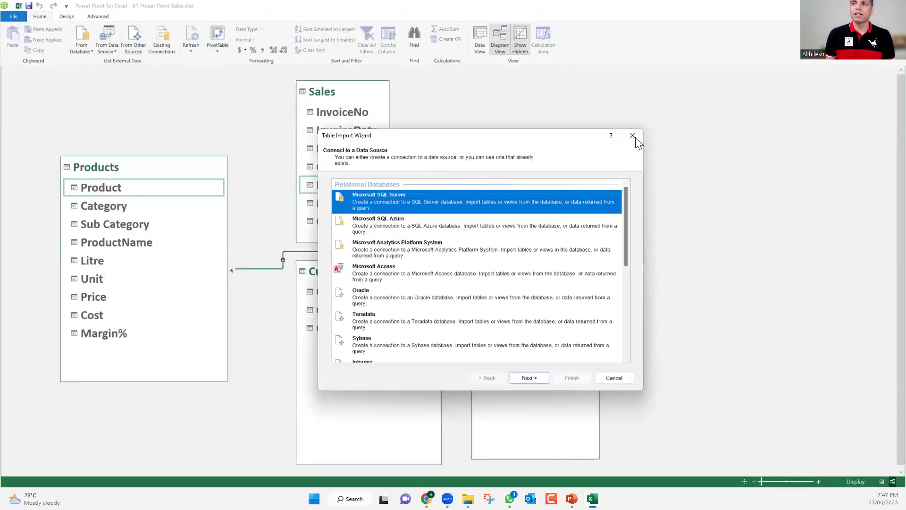
click(635, 137)
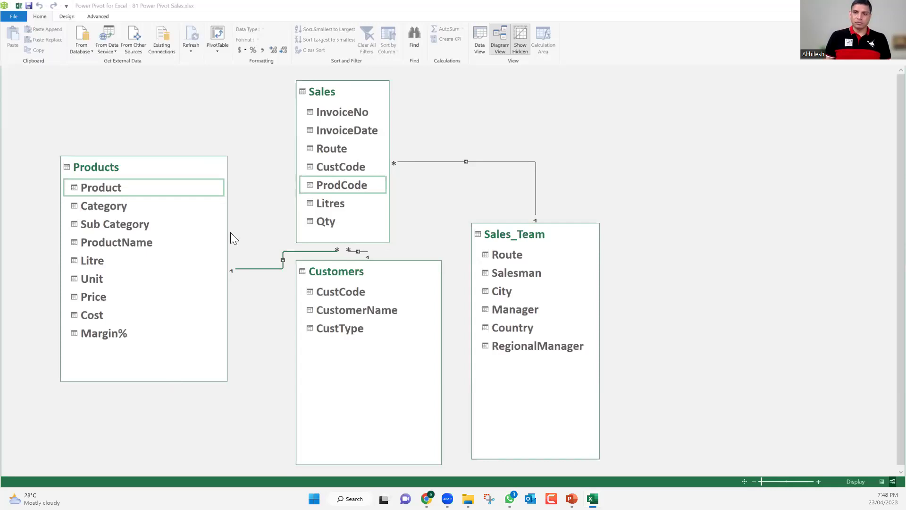
- Drag the Sales_Team and Customers tables up and right, then return to the Excel workbook
drag(498, 236, 619, 160)
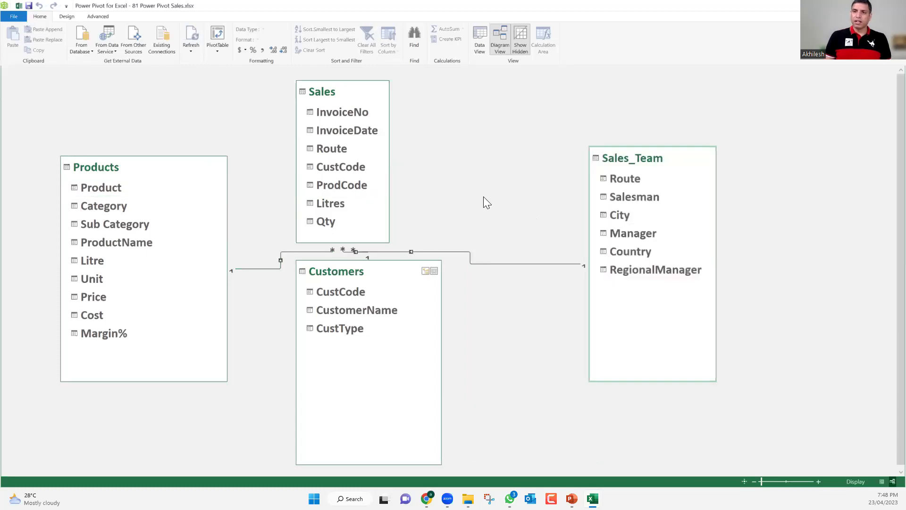
drag(343, 273, 483, 196)
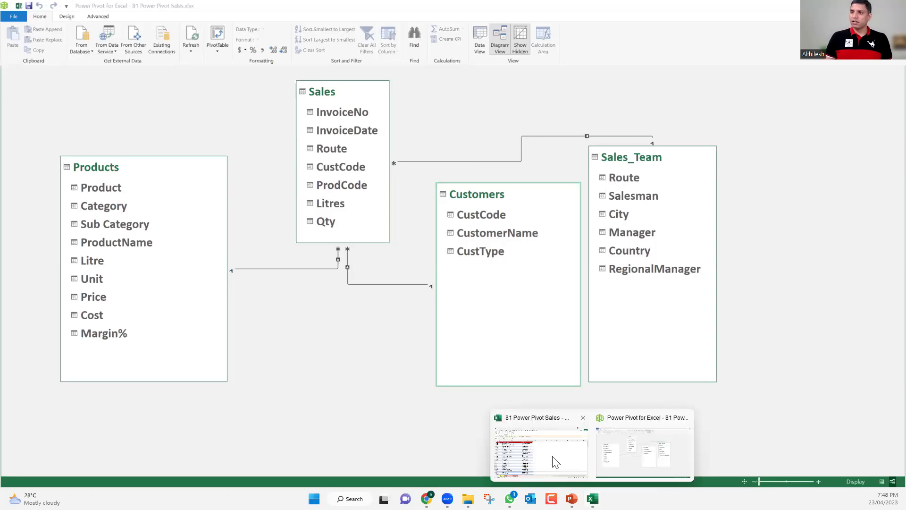
key(alt+Tab)
key(Up)
key(Up)
key(Up)
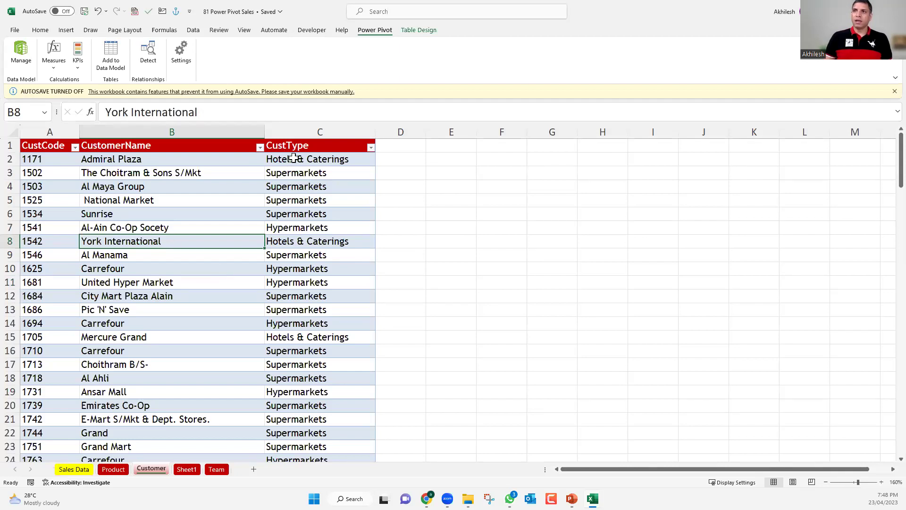
- Switch from the Excel workbook to the Pivot Table Practice Files folder in File Explorer
key(Down)
key(Down)
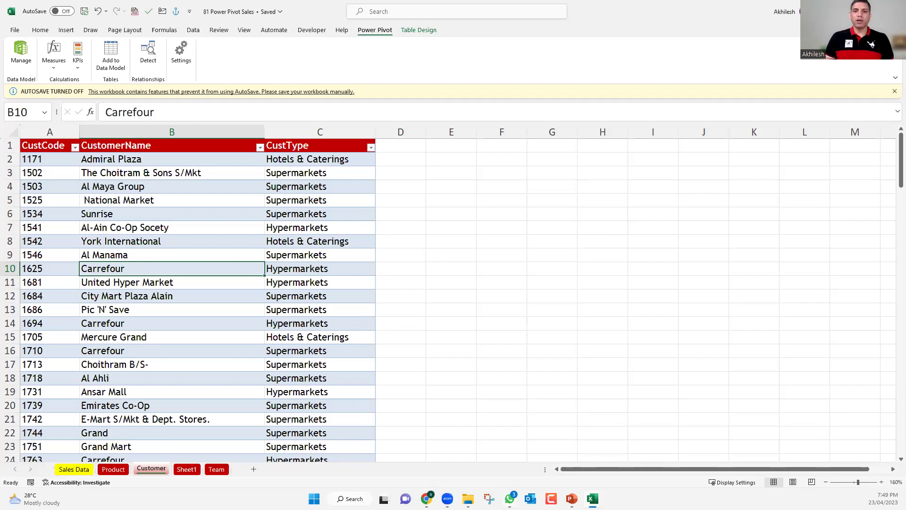
mouse_move(510, 498)
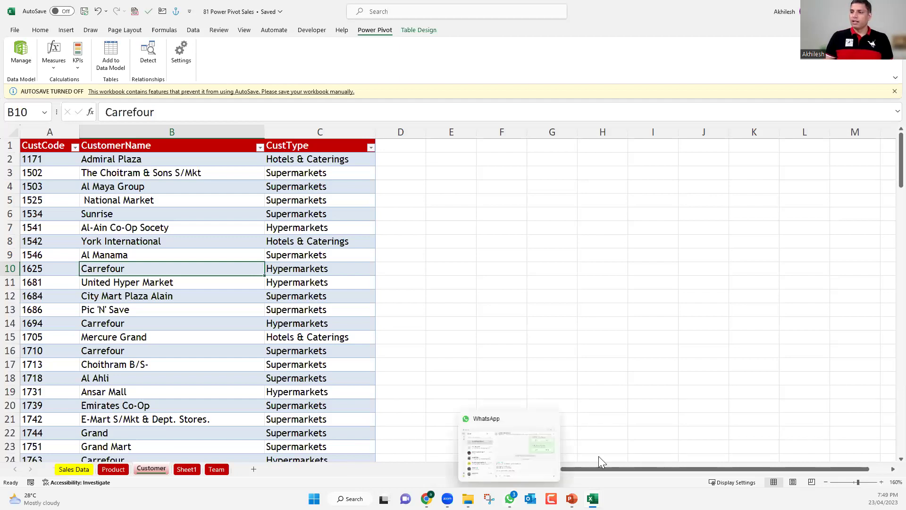
mouse_move(593, 498)
click(561, 449)
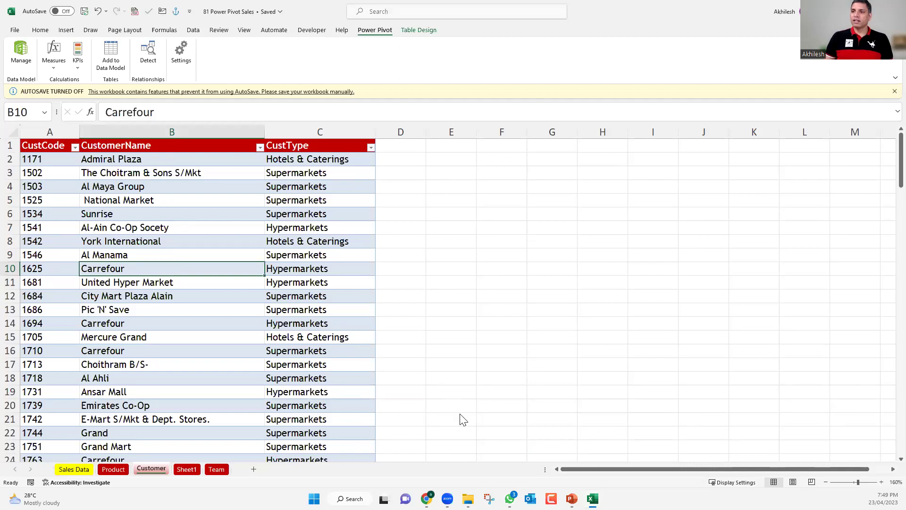
click(468, 498)
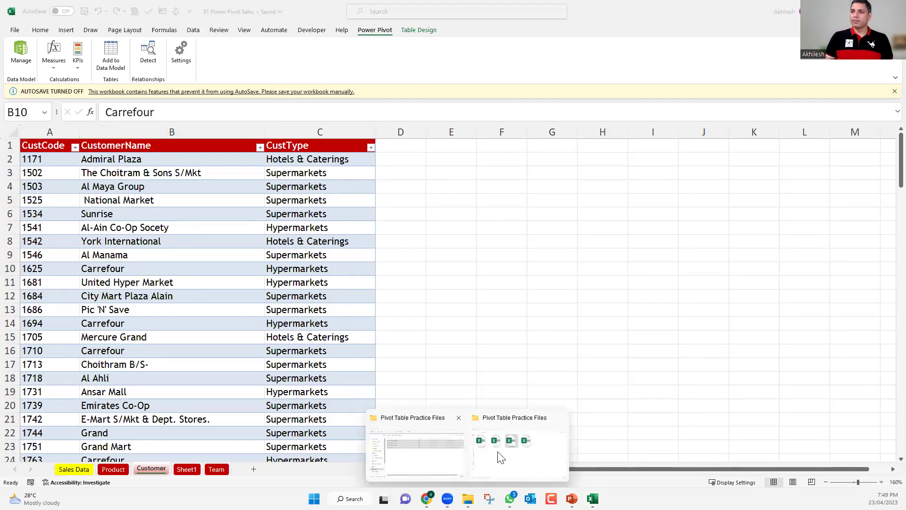
key(alt+Tab)
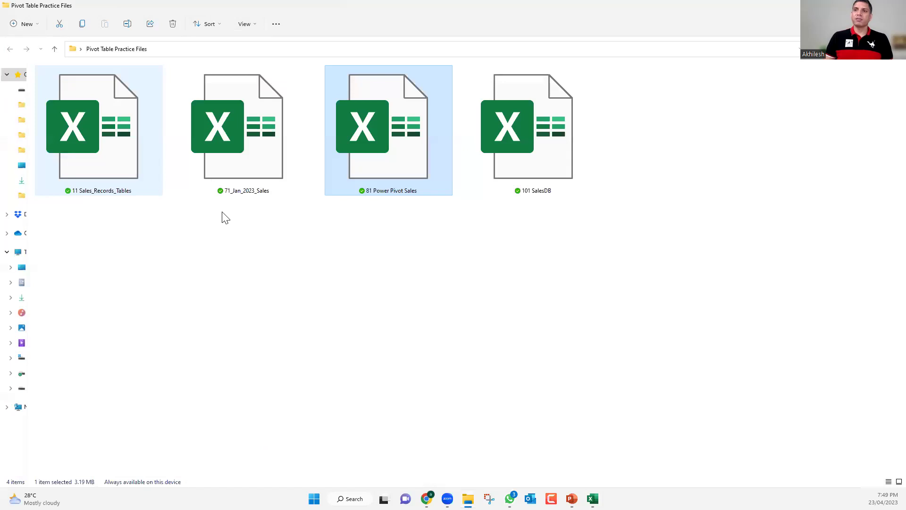
- Select the 71_Jan_2023_Sales workbook, then start From Other Sources in Power Pivot
key(Home)
click(252, 116)
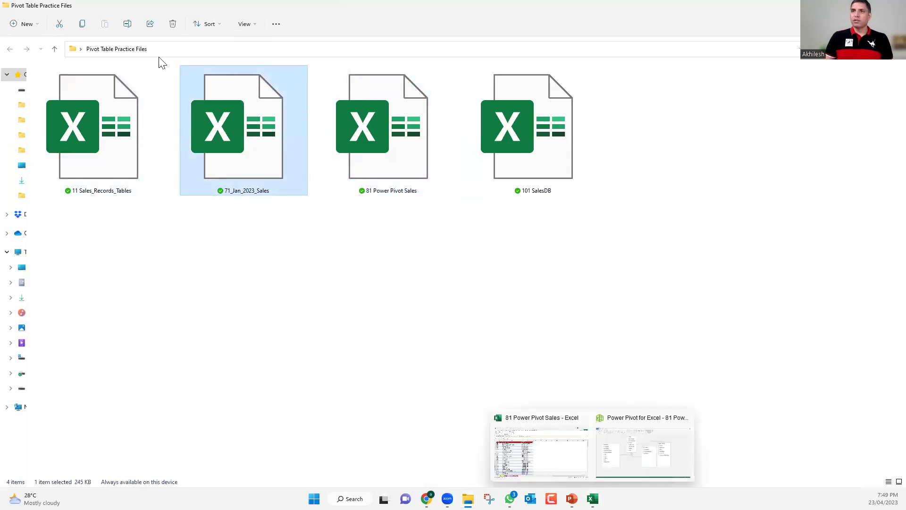
key(alt+Tab)
click(135, 41)
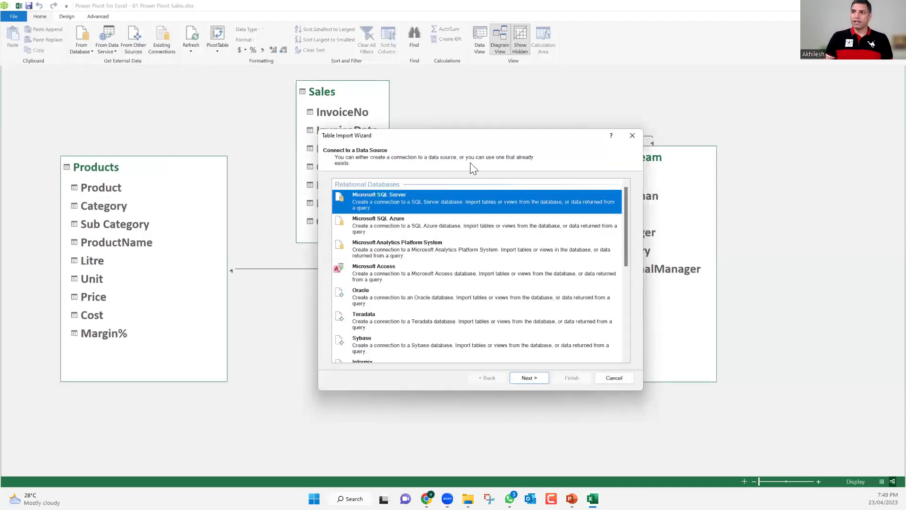
- Choose Excel File as the source and browse to the 71_Jan_2023_Sales workbook
scroll(468, 274, down, 5)
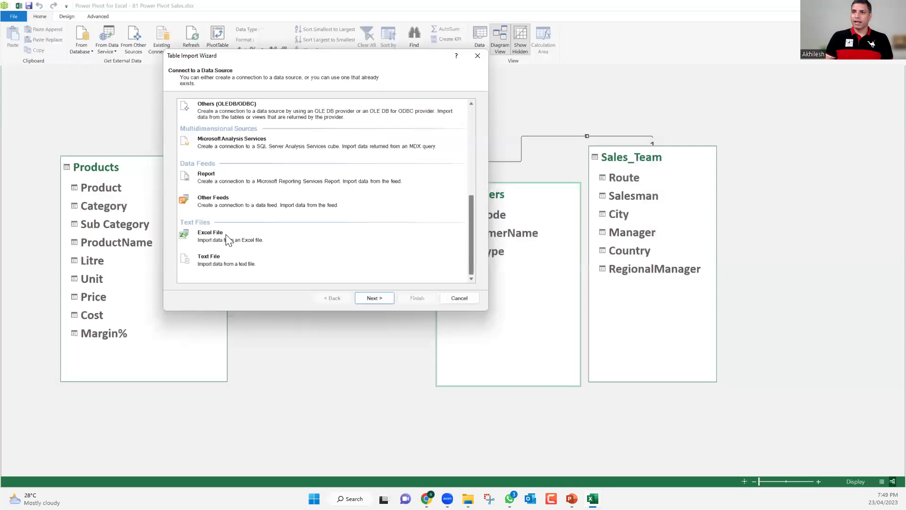
click(231, 238)
click(374, 298)
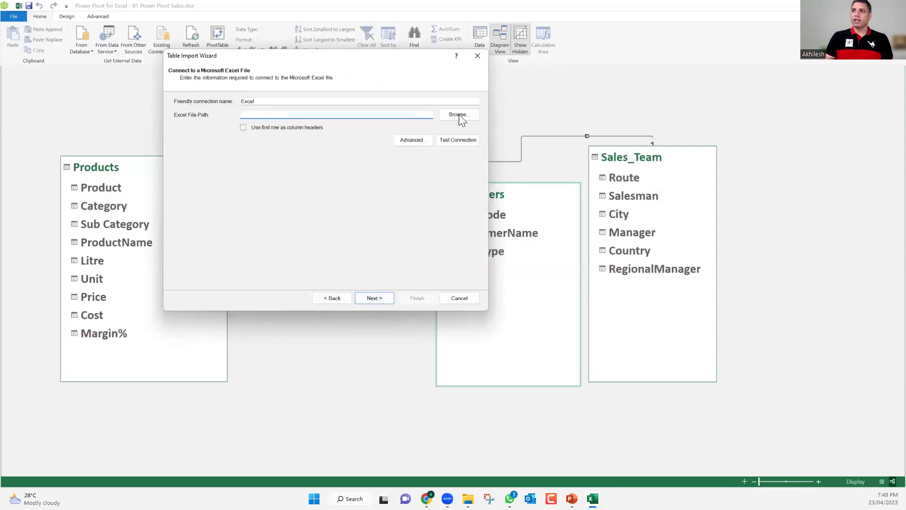
click(457, 114)
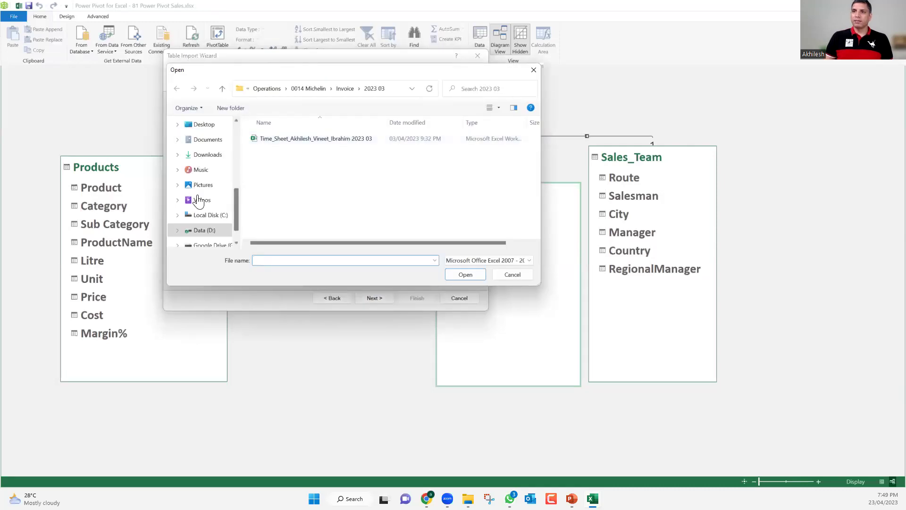
scroll(204, 205, up, 3)
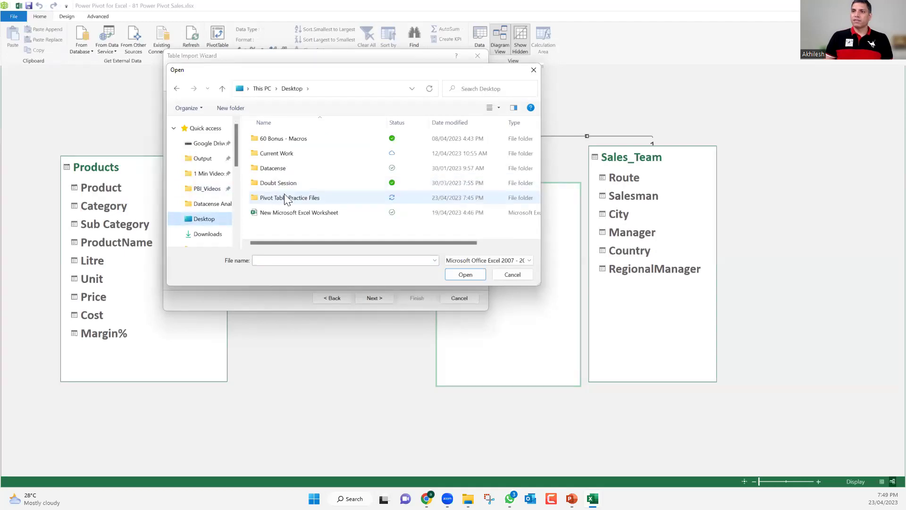
double_click(284, 197)
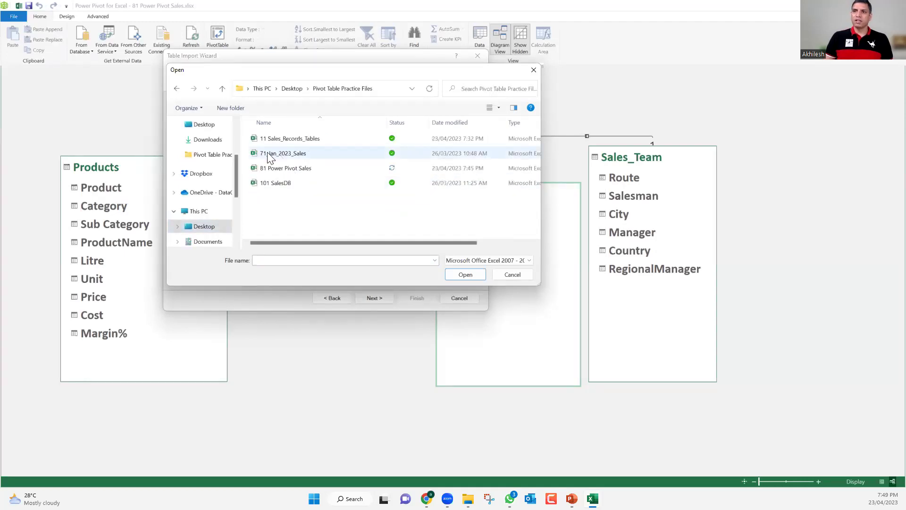
click(299, 153)
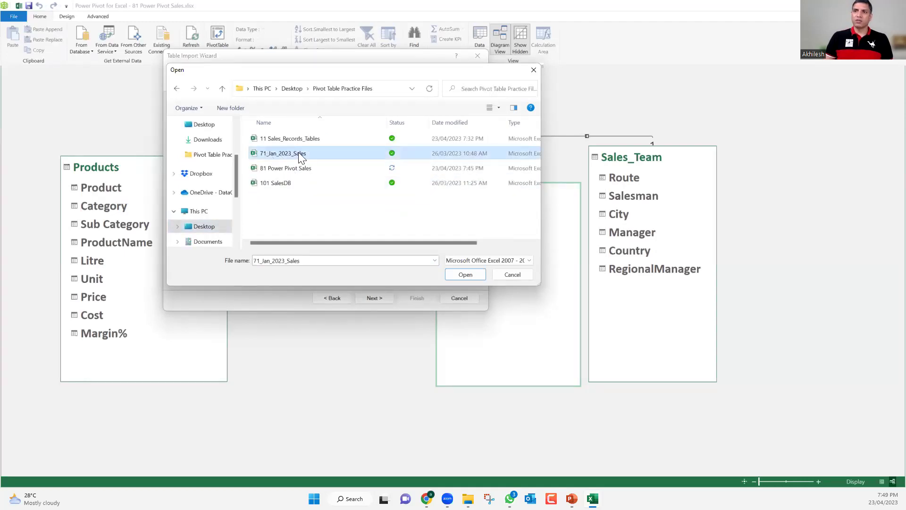
click(467, 274)
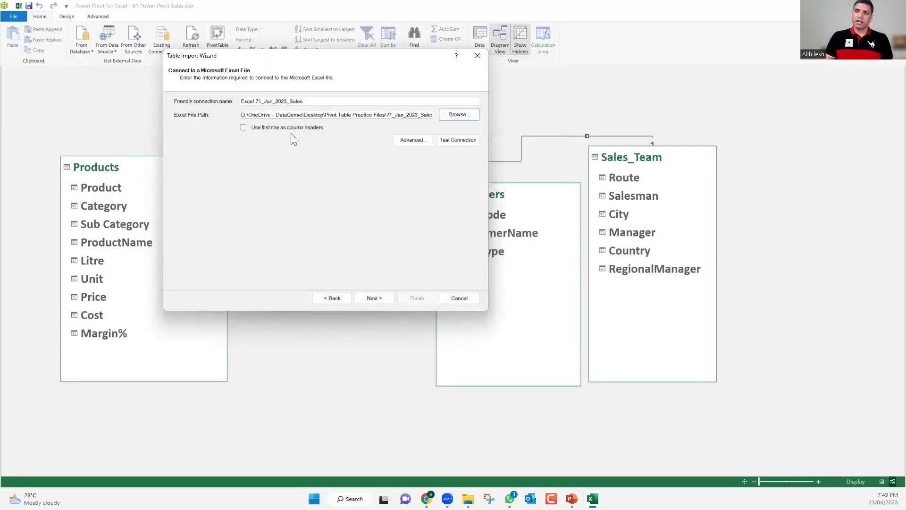
- Use the first row as column headers, test the connection, and continue to table selection
click(243, 128)
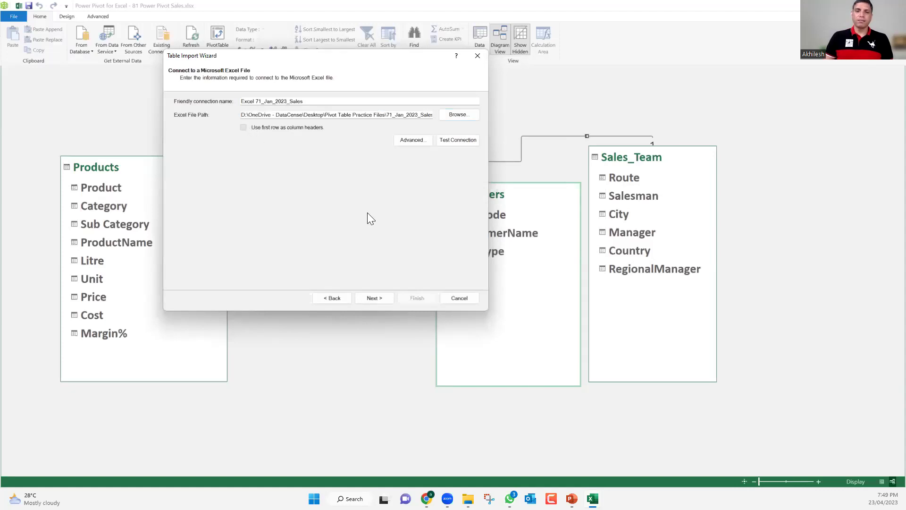
click(455, 143)
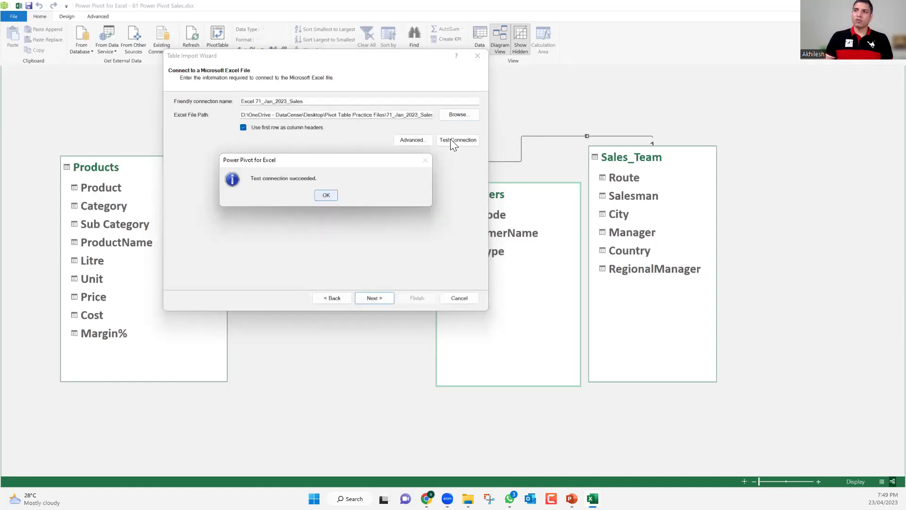
key(Return)
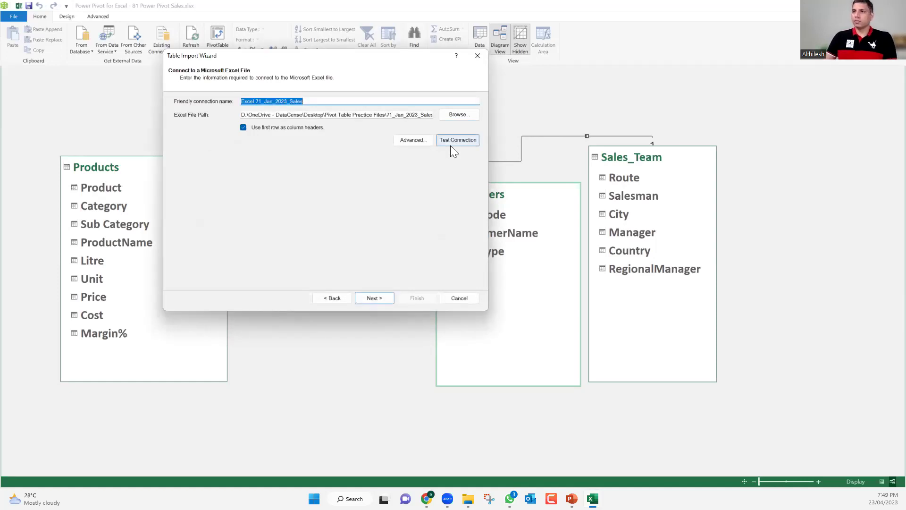
click(370, 297)
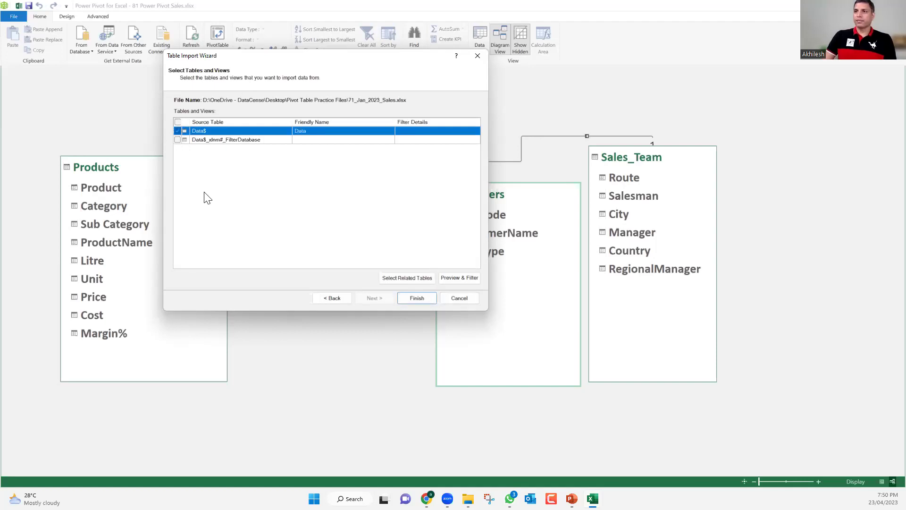
- Import the Data$ table (3,092 rows) into the data model and close the Table Import Wizard
click(308, 131)
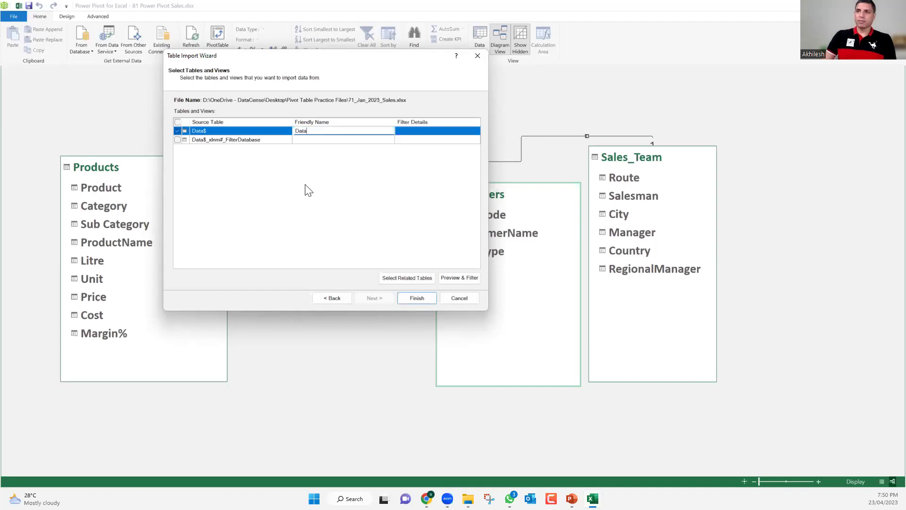
click(417, 298)
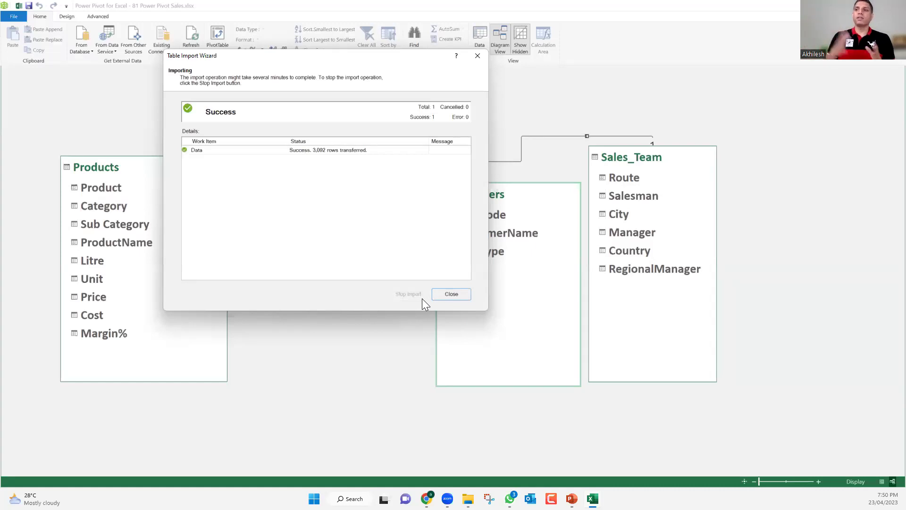
click(456, 296)
- Drag the Data table to the diagram's top-right and check the Route link between Sales and Sales_Team
drag(740, 212, 742, 94)
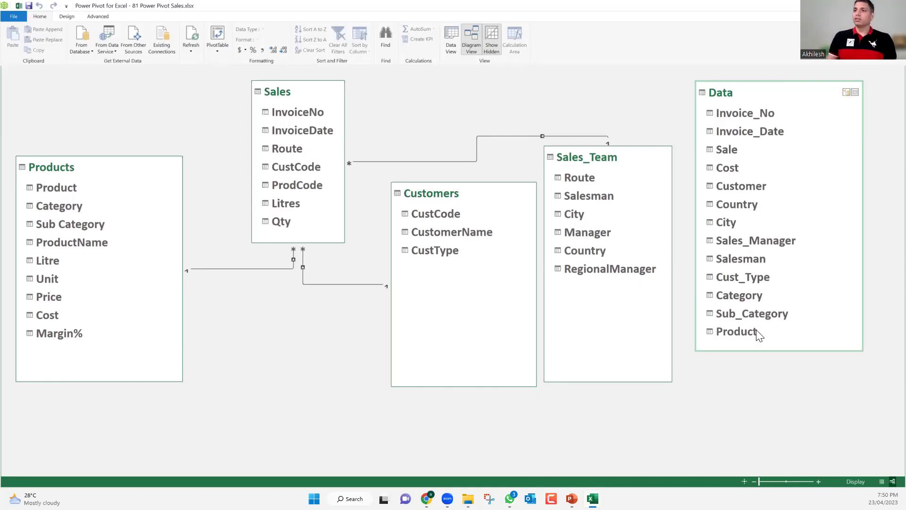
click(364, 162)
click(491, 302)
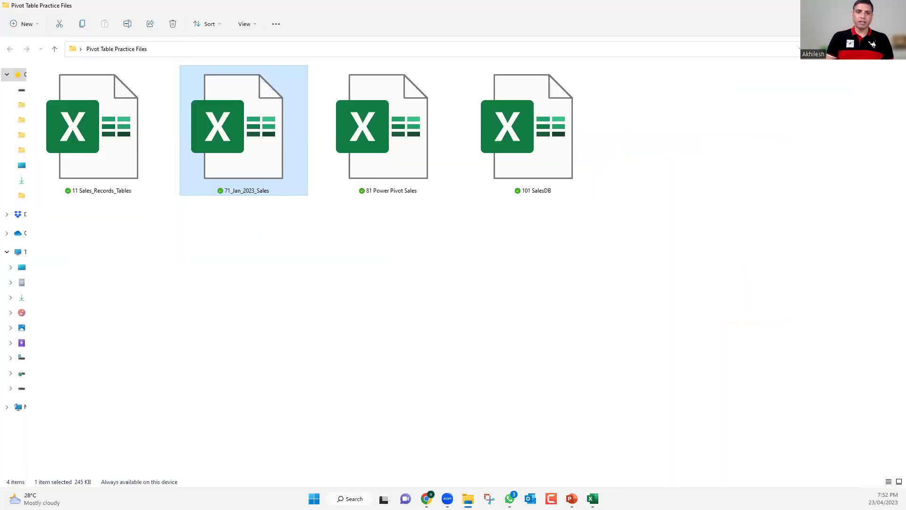
- Switch from File Explorer to the PowerPoint slide show at 'Lets jump into Excel'
key(alt+Tab)
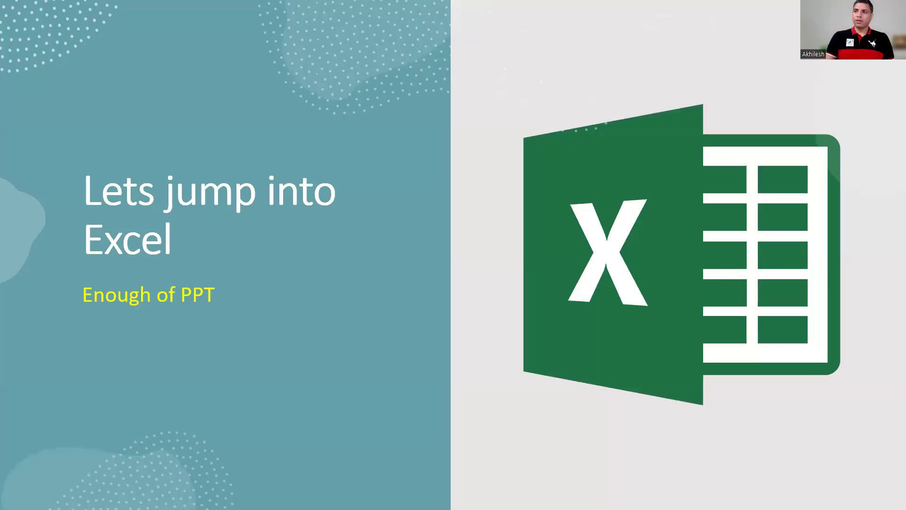
- Advance the slide show to '3 steps to Save Time with Microsoft Excel'
click(410, 210)
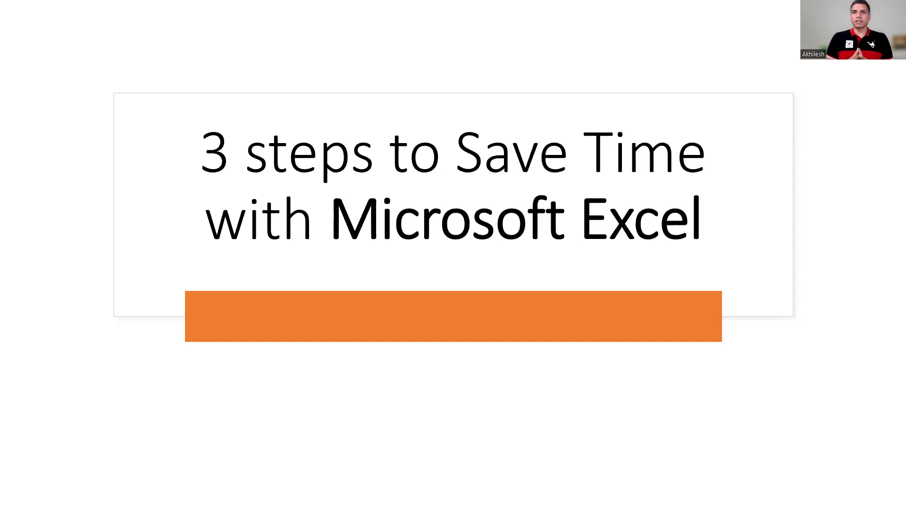
- Advance to the '1. Keyboard Shortcuts' slide with Navigation, Selection, Filtering, Add/Edit/Delete Data and Formatting
click(573, 285)
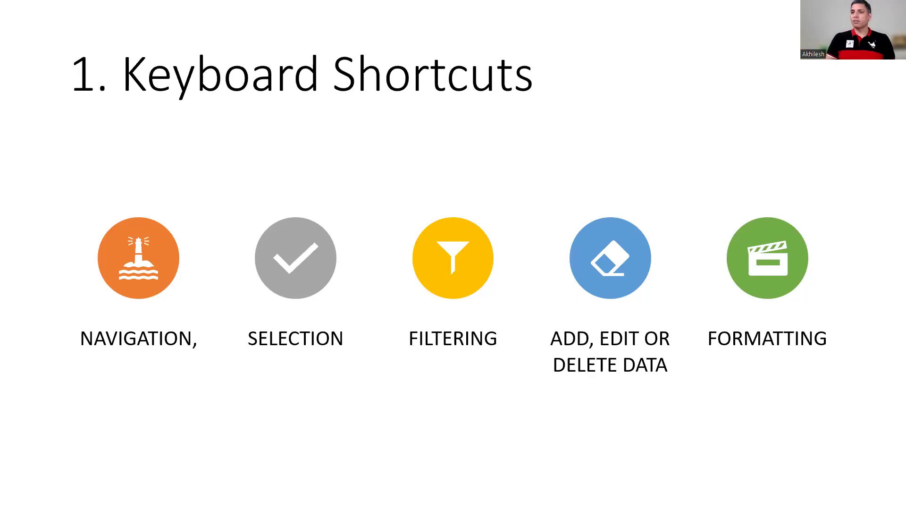
- Advance to the '2. Automate' slide covering Tables, Name Range, Pivot Tables and Formulas & Functions
click(429, 353)
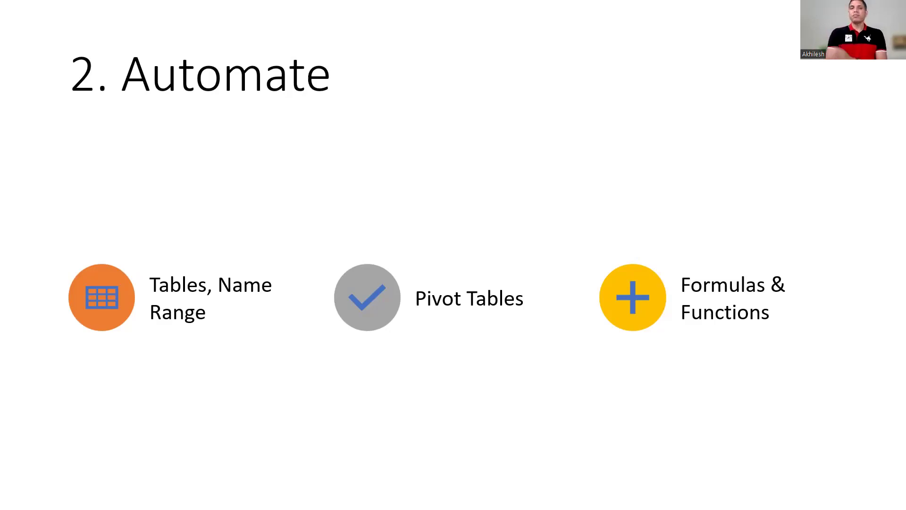
- Advance the slide show toward the '3. Visualization' slide
key(Right)
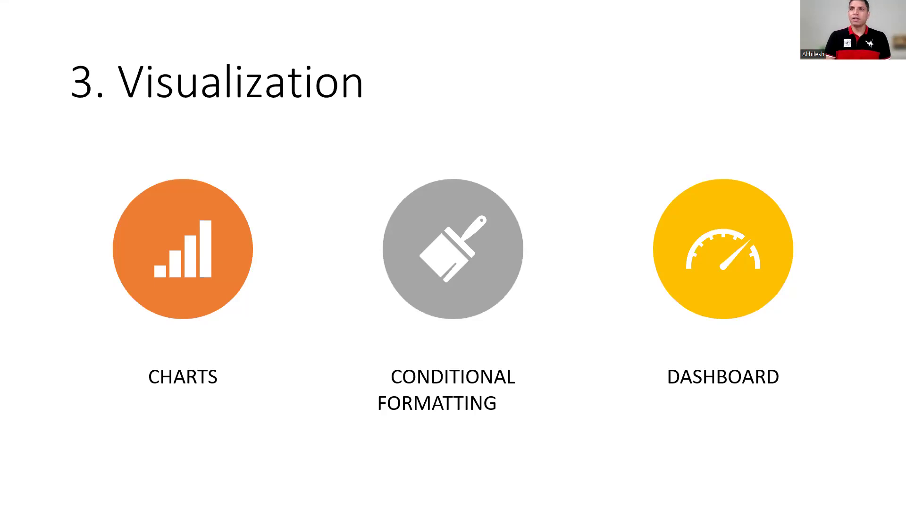
- Revisit Automate, return to Visualization, then advance to the Excel career-benefits slide
key(Left)
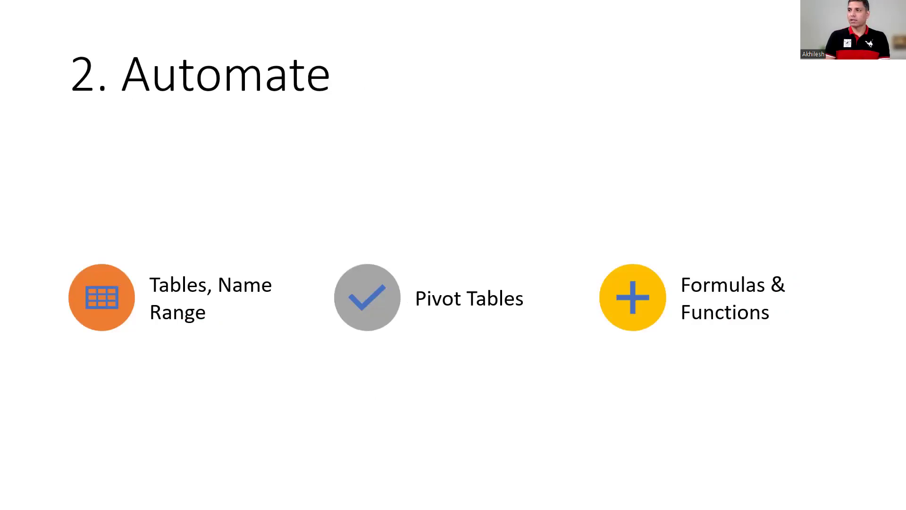
key(Right)
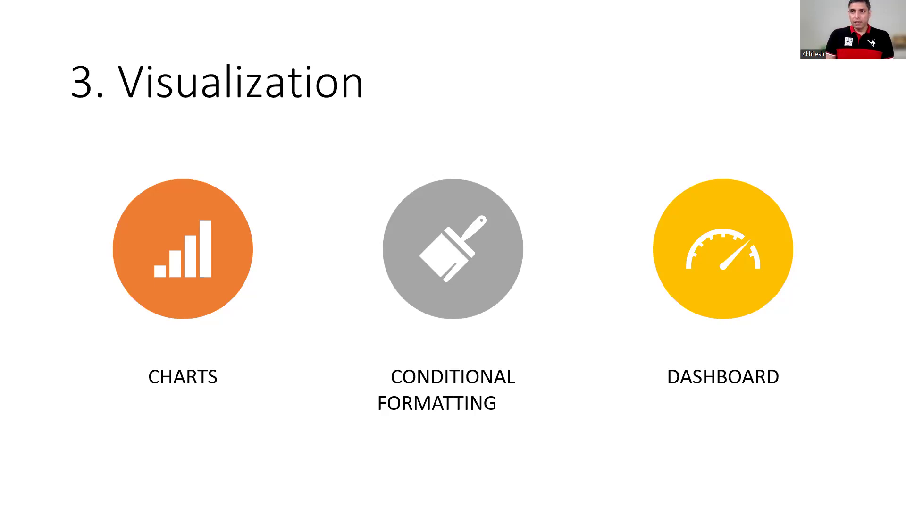
key(Right)
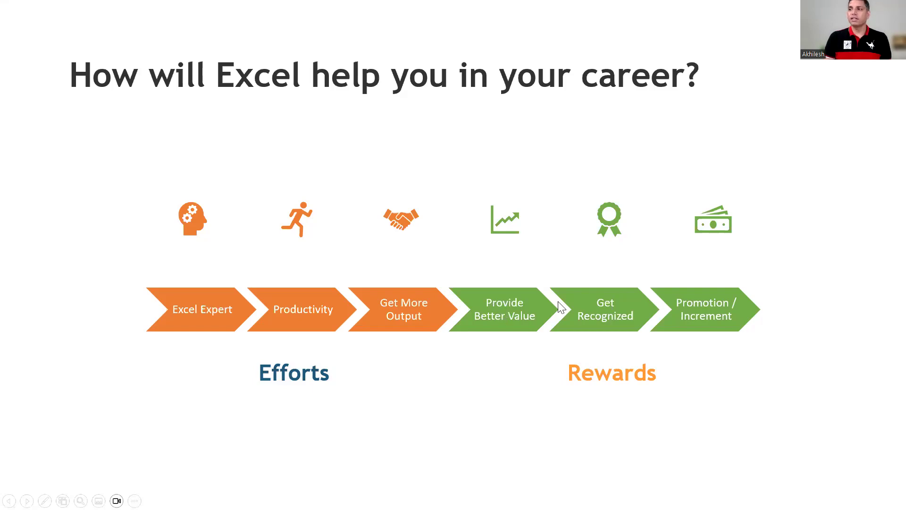
- Step through the 'So far, we have learnt' bullets up to Power Pivots, then advance to the Learning Journey
click(678, 315)
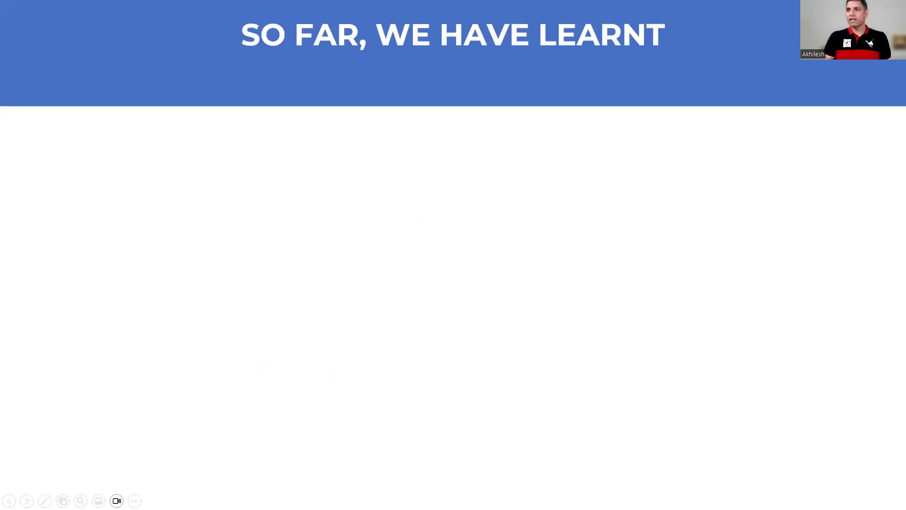
key(Right)
key(Right)
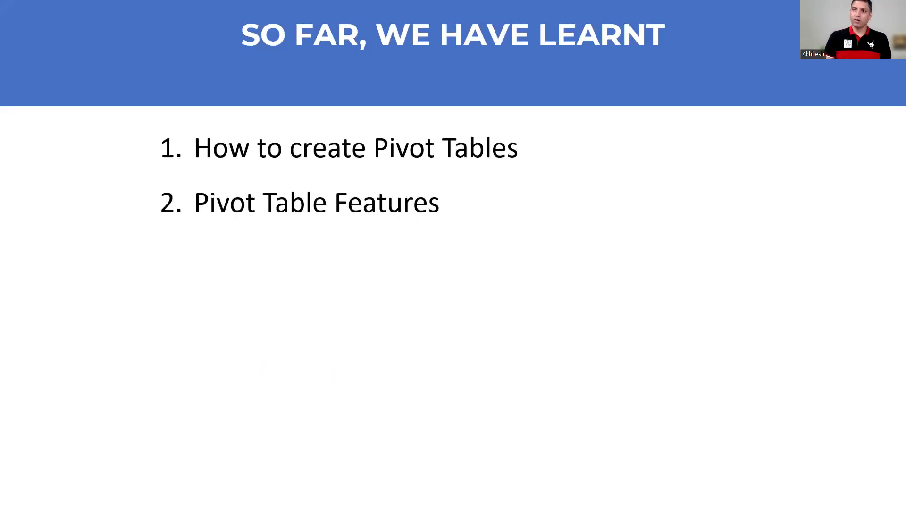
key(Right)
key(Right)
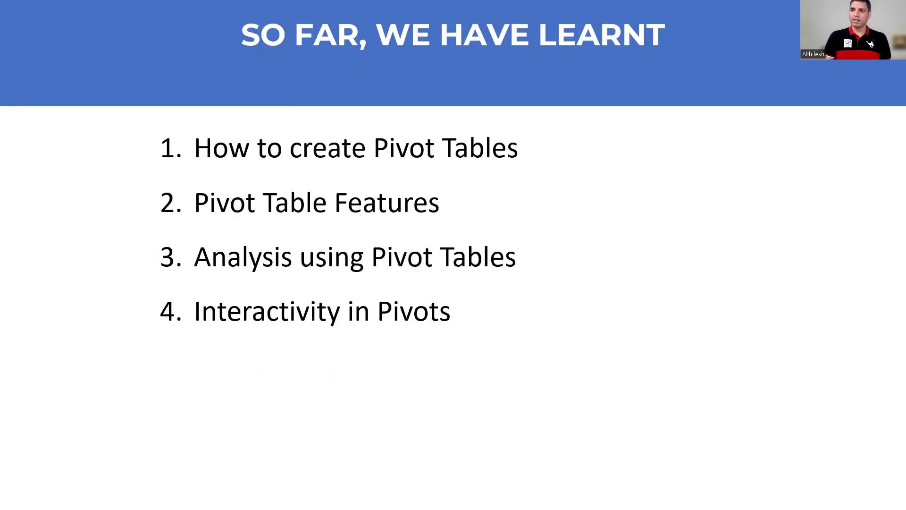
key(Right)
key(Right)
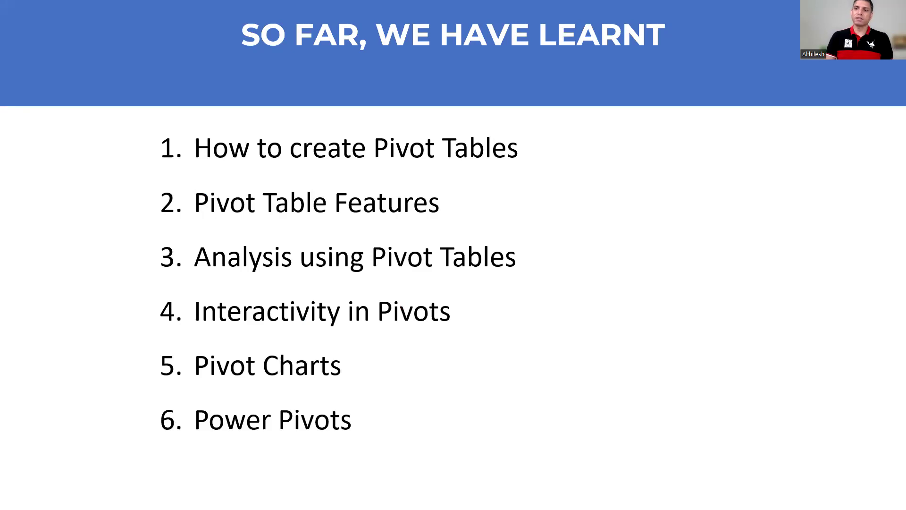
key(Right)
key(Left)
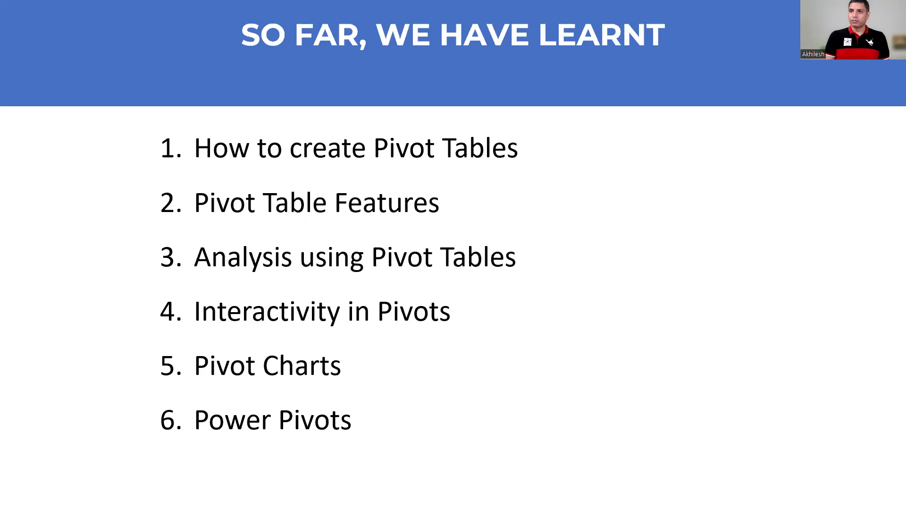
key(Right)
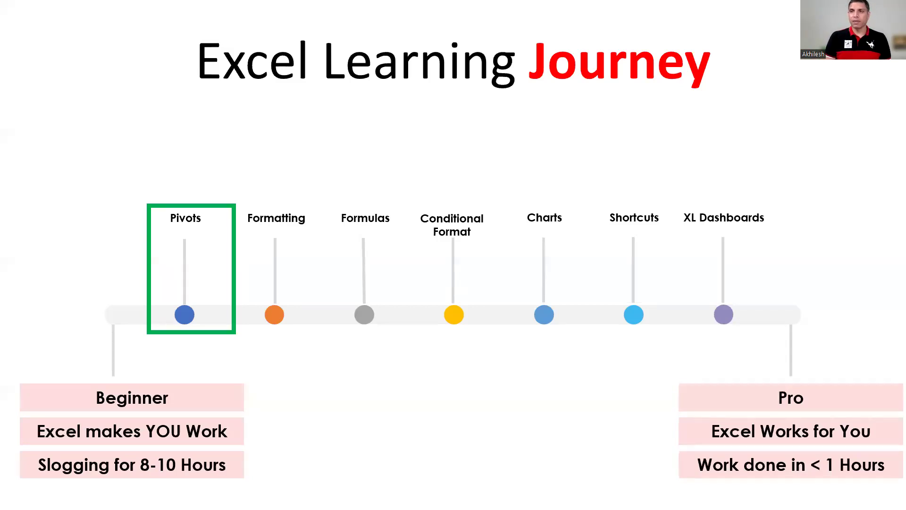
- Advance to the slide asking about the TRUE POTENTIAL of Advanced MS Excel
key(Right)
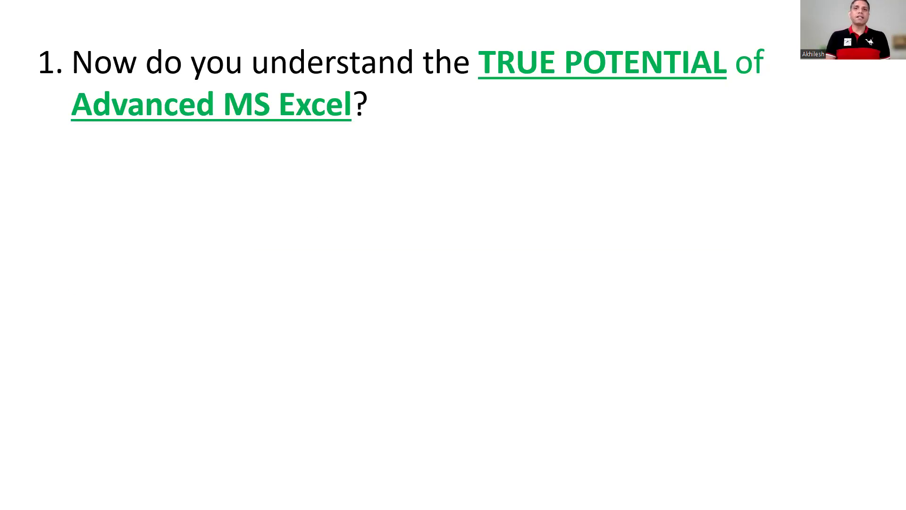
- Reveal the faster-work and career-growth questions, then advance through 'What it will help YOU achieve?' to the 4 Weeks slide
key(Right)
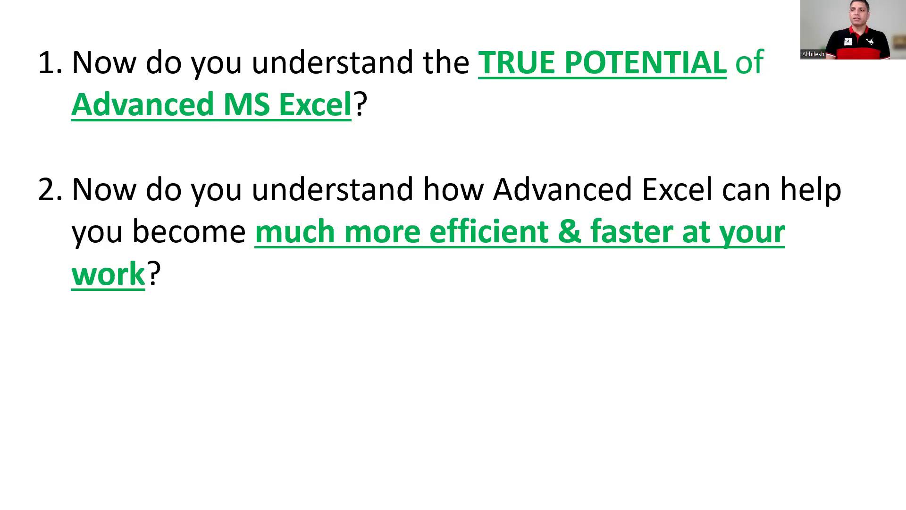
key(Right)
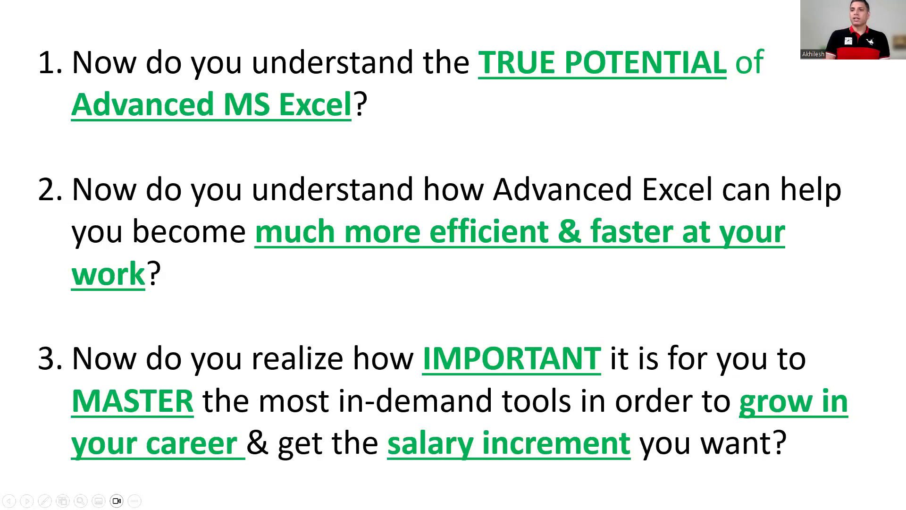
key(Right)
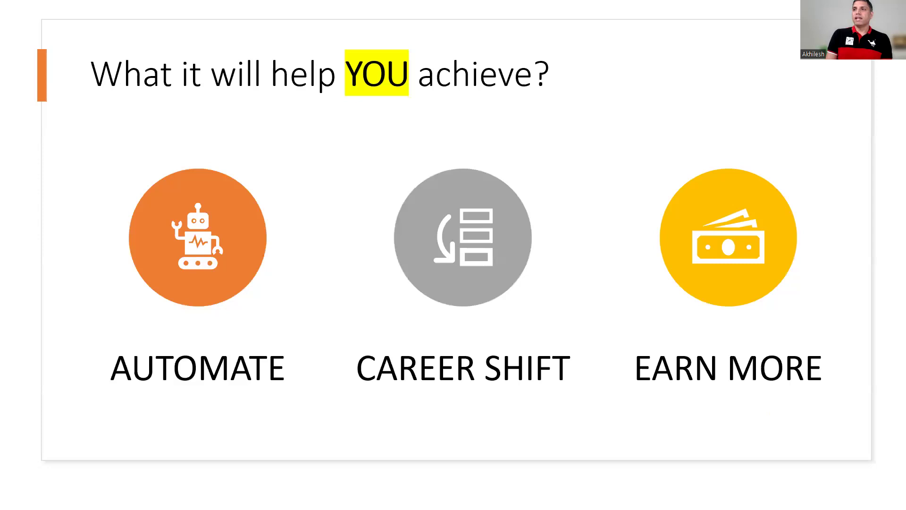
key(Left)
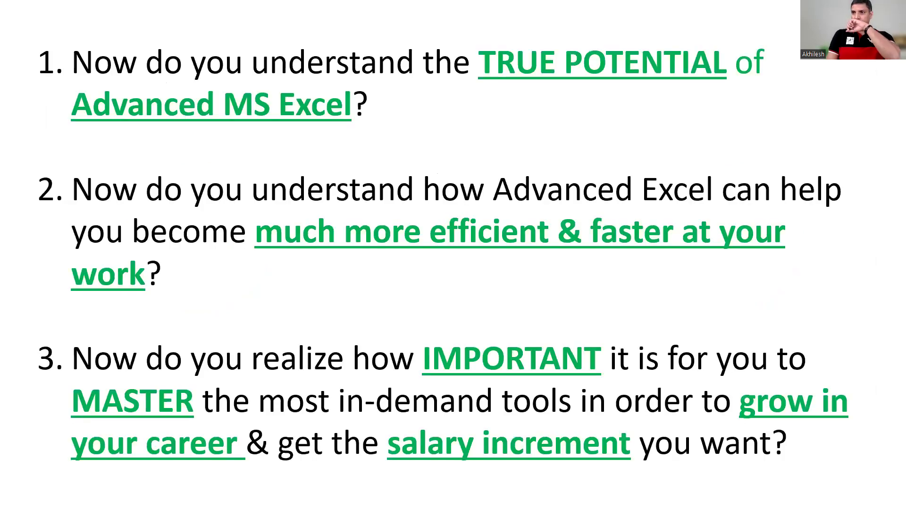
key(Right)
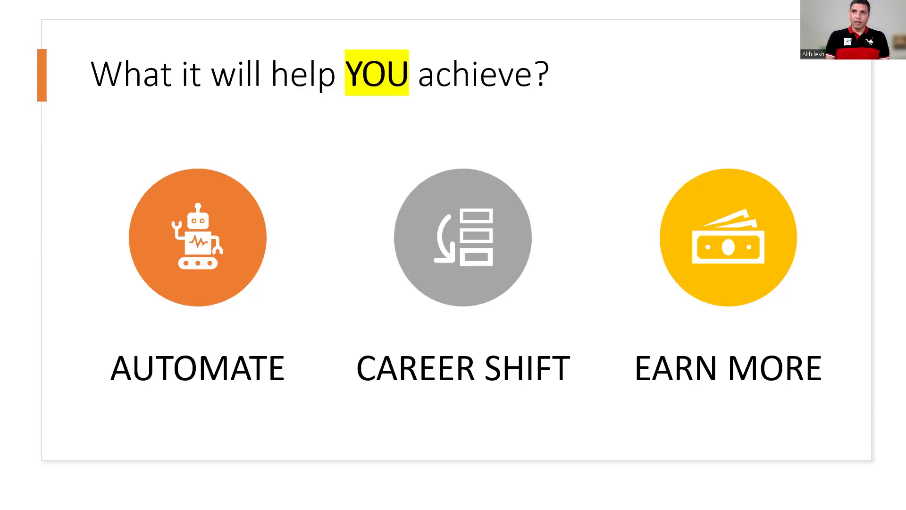
key(Right)
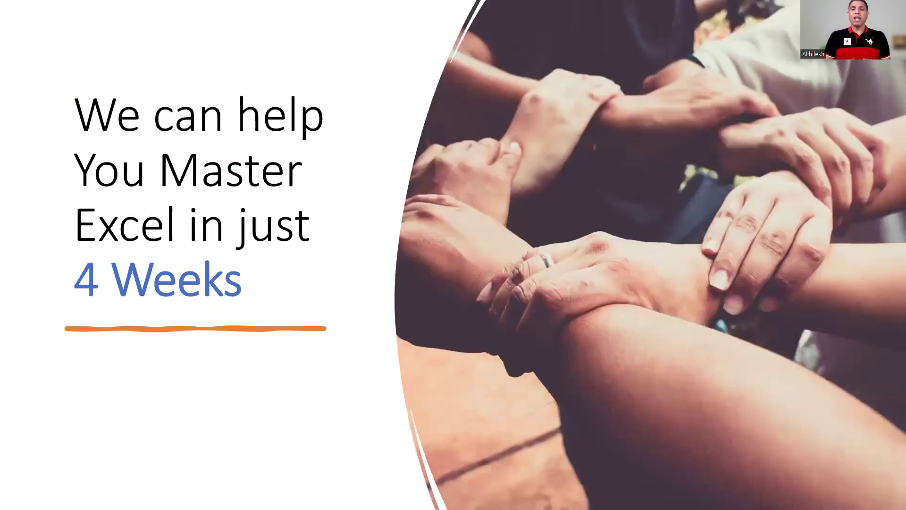